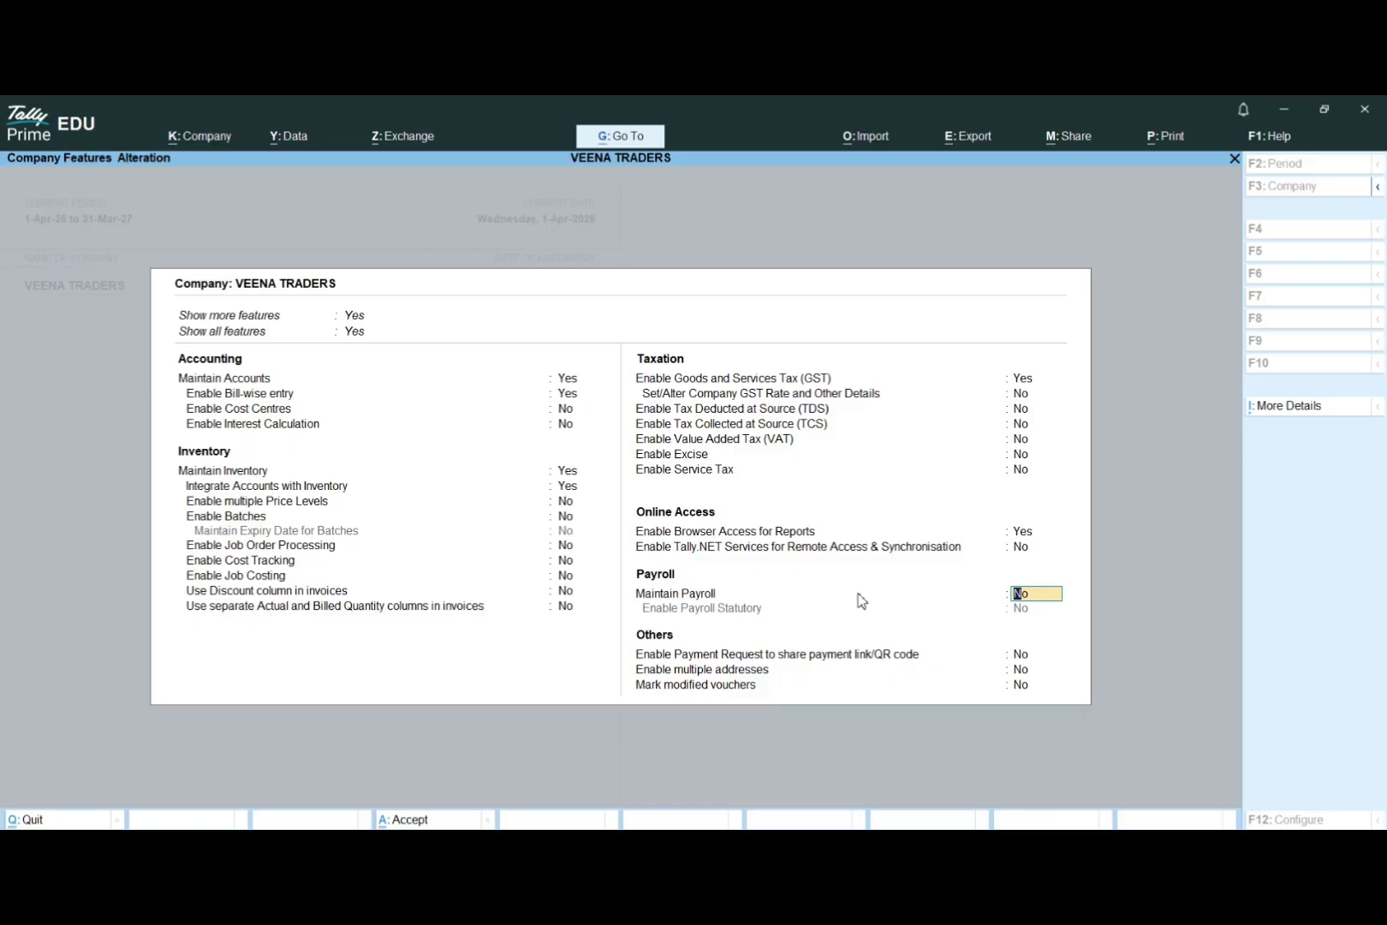
Enable Set/Alter Company GST Rate and Other Details in the company features to open the GST rate details.
key(Up)
key(Up)
key(Up)
key(Up)
key(Up)
key(Up)
key(Up)
key(Up)
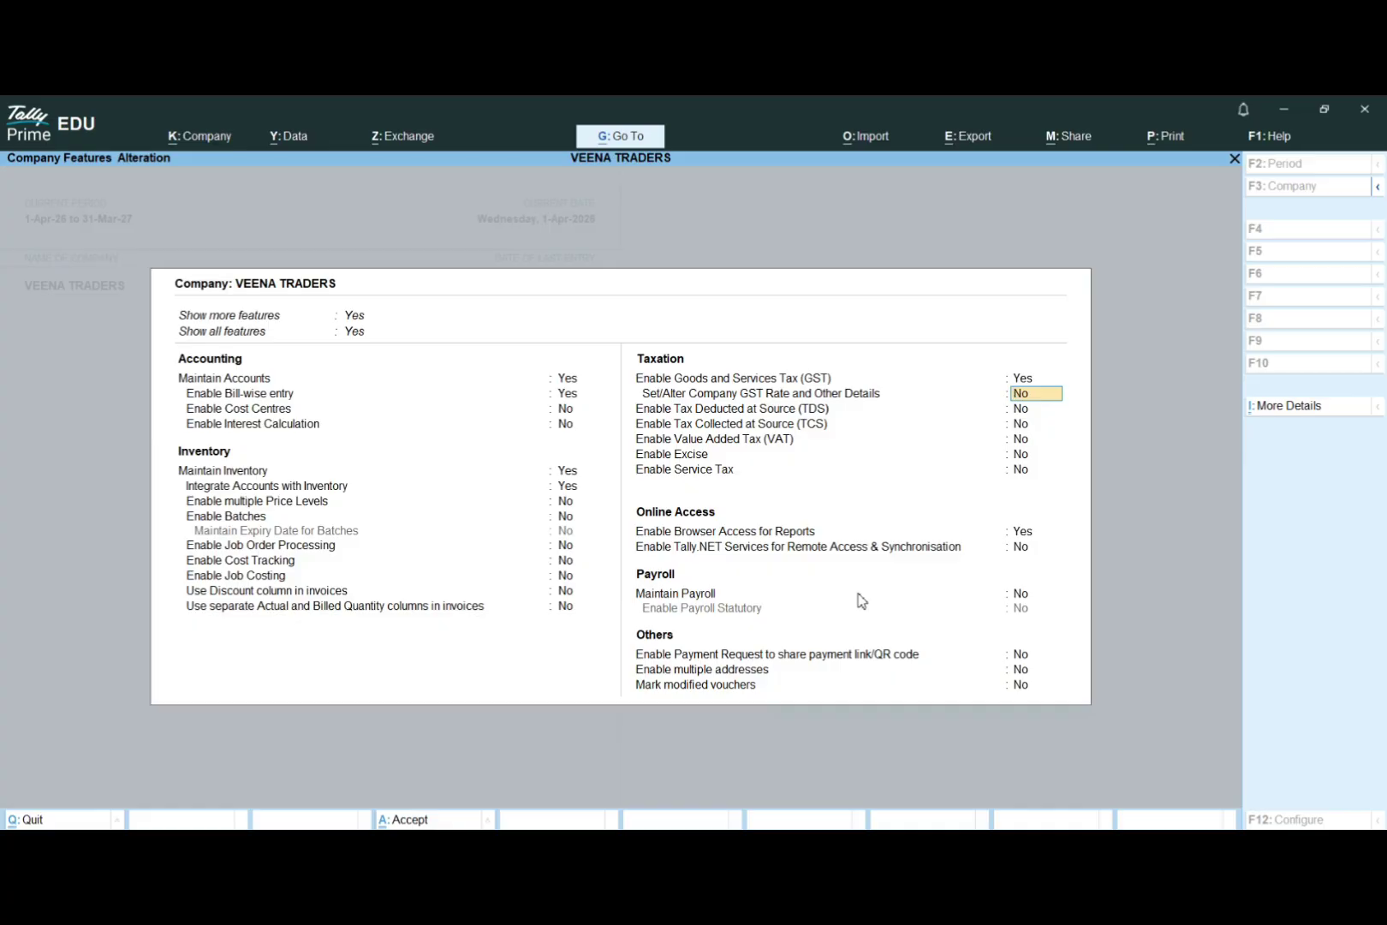
text(y)
key(Return)
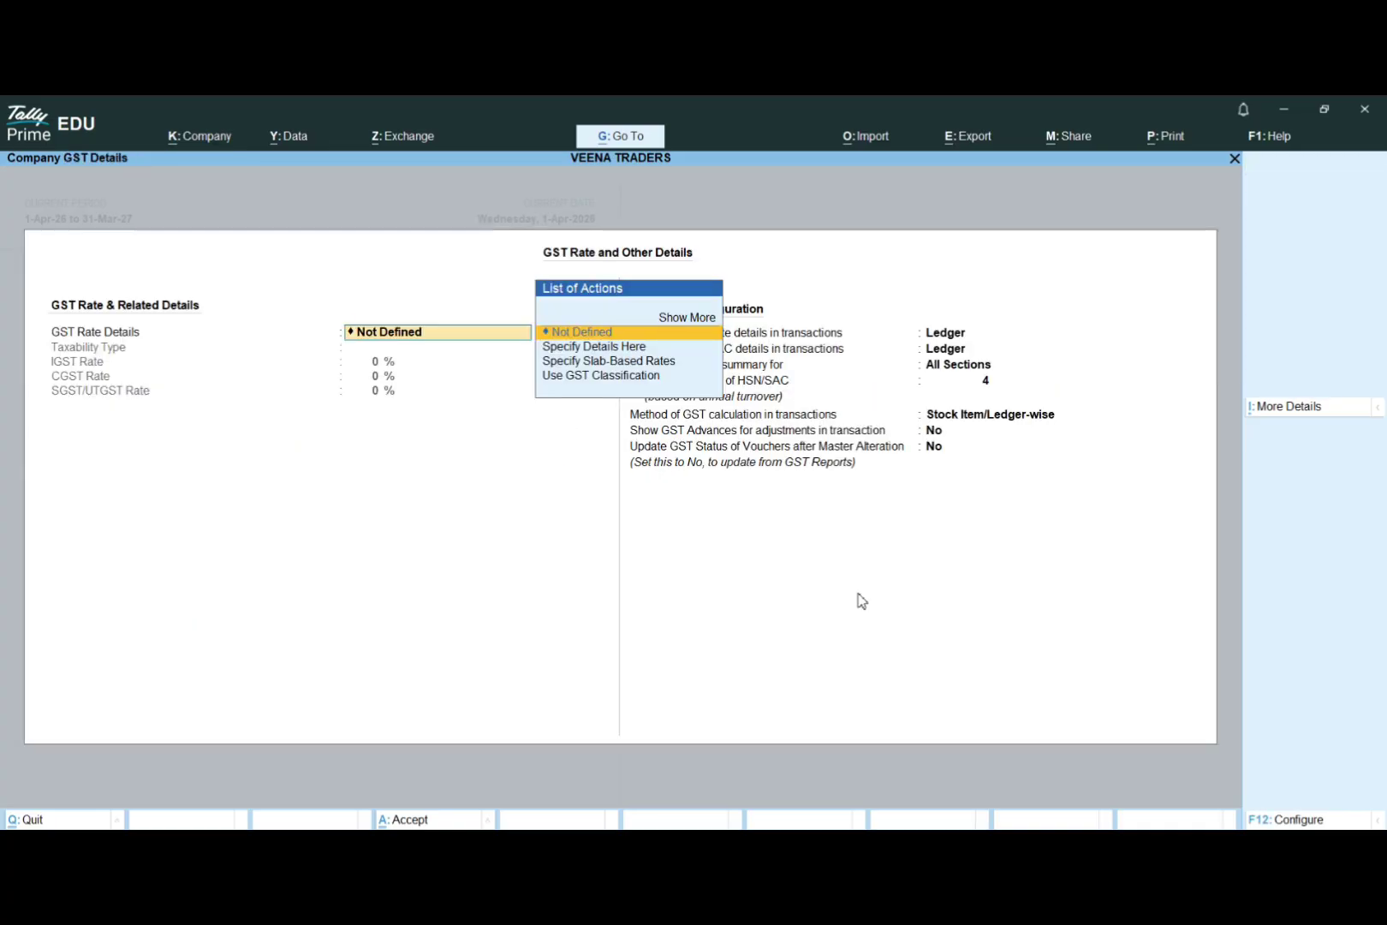
Choose Specify Details Here for the GST rate, with Taxable taxability, 0% rates, and Ledger as source of the GST rate and HSN/SAC details.
key(Down)
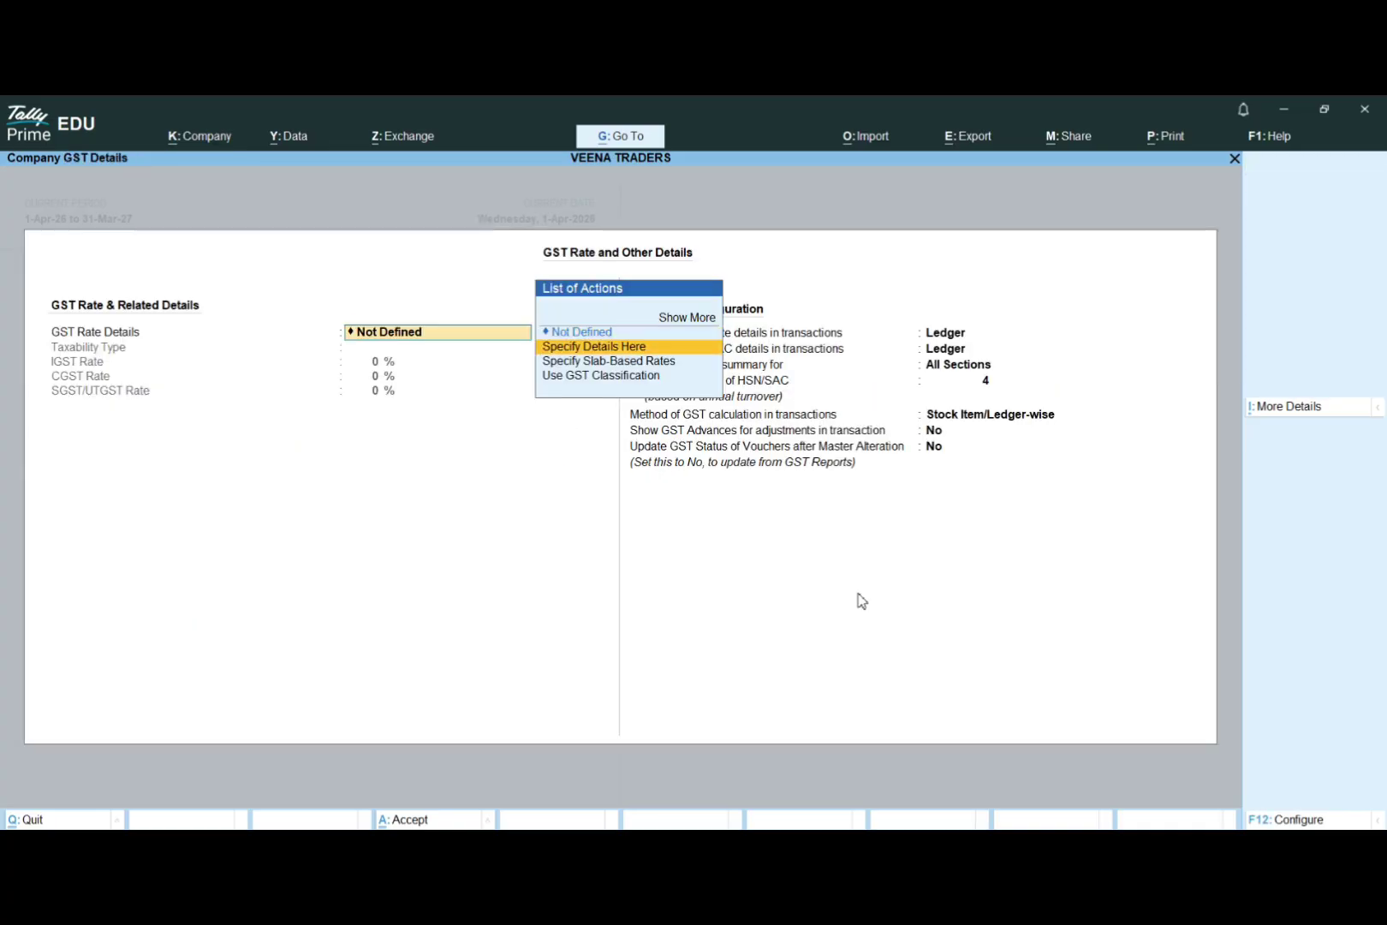
key(Return)
key(Return)
key(Return)
key(Return)
key(Return)
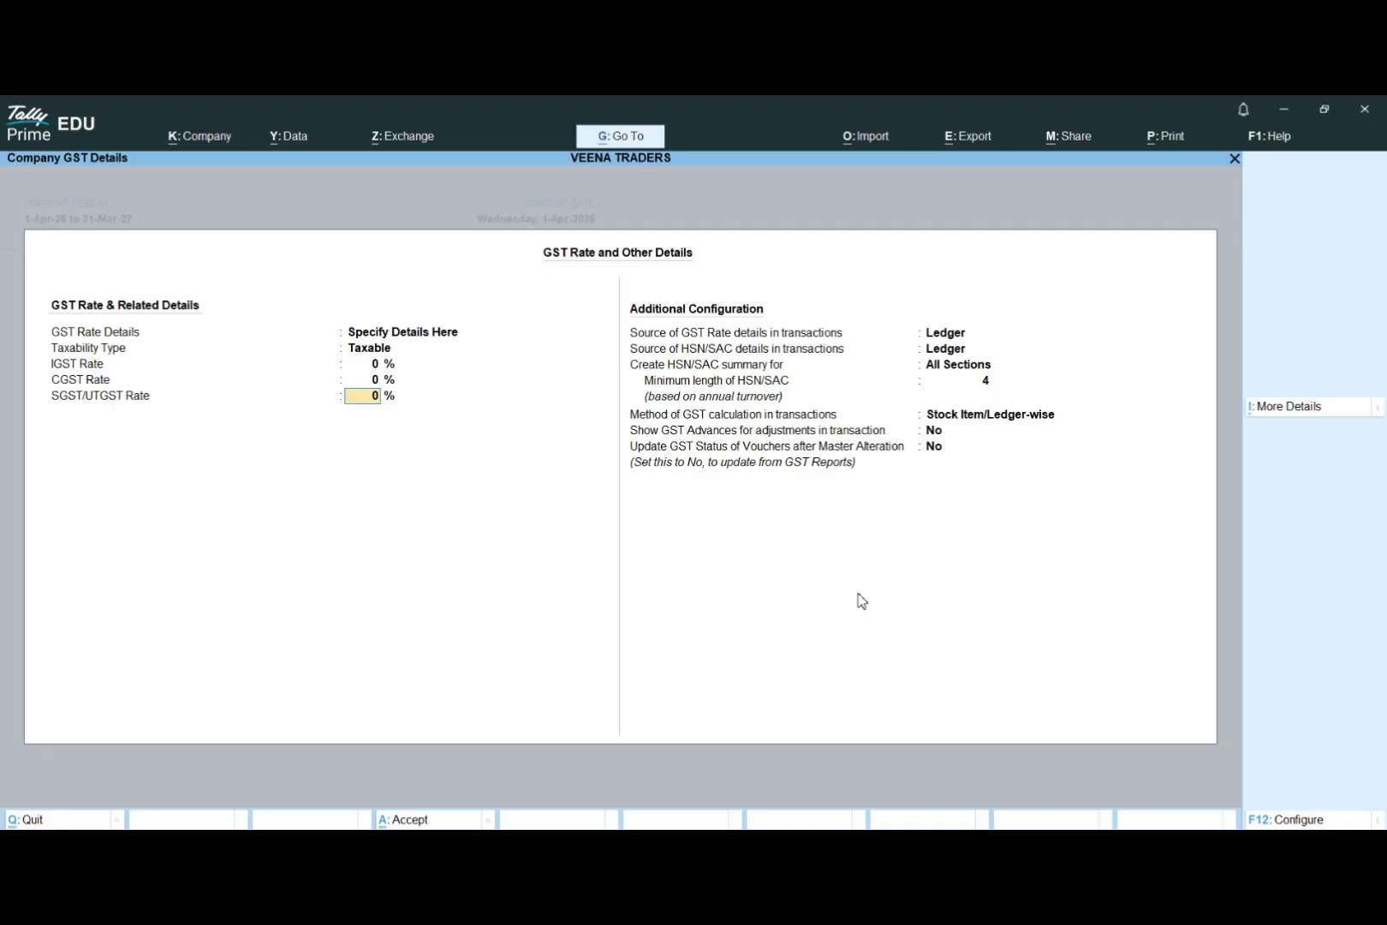
key(Return)
key(Return)
key(Return)
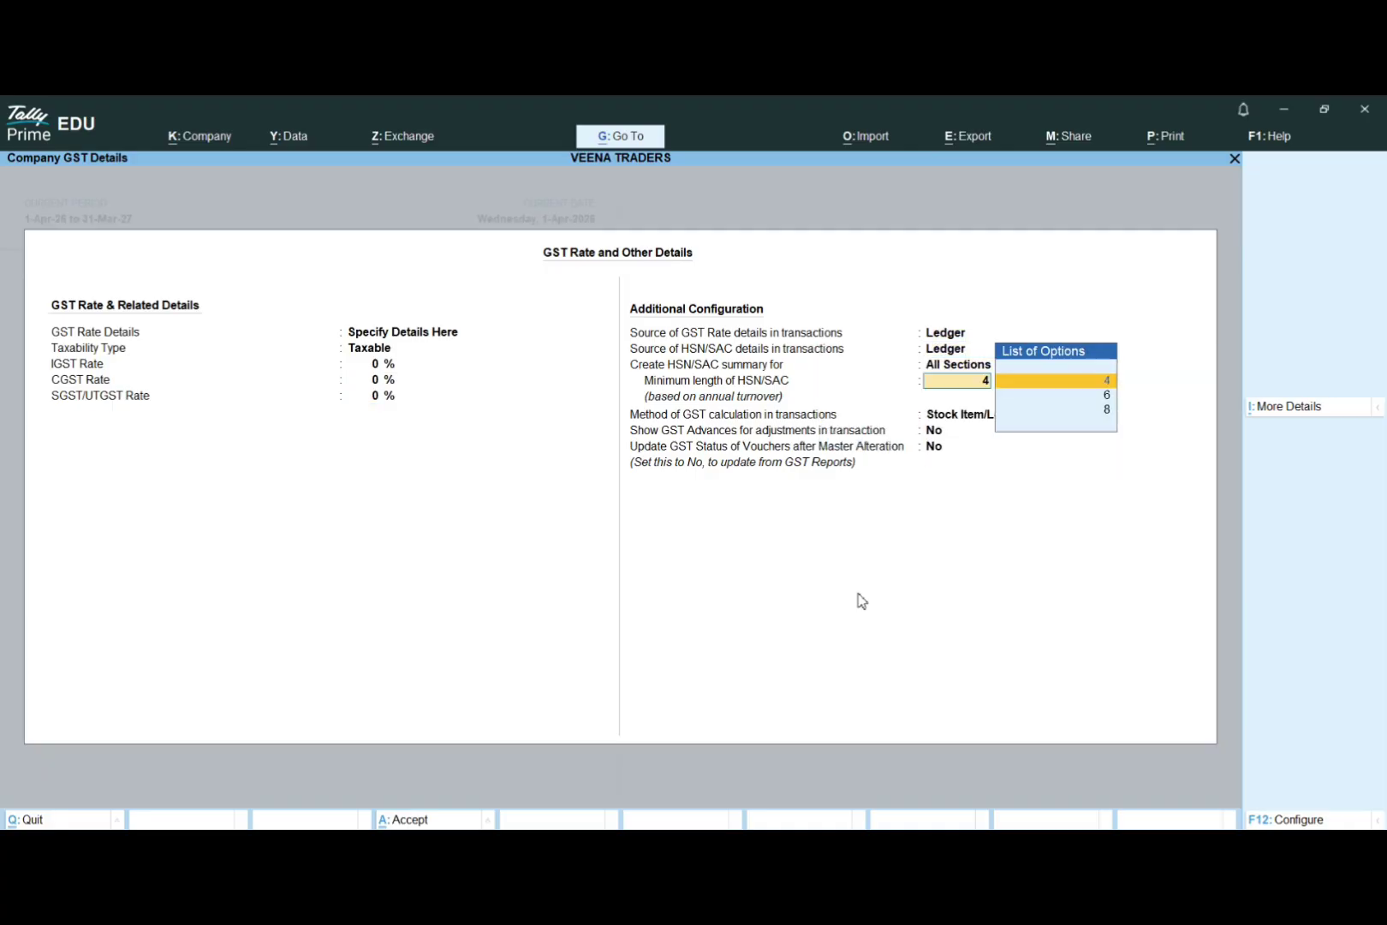
Review the GST configuration options for HSN/SAC, cess, reverse charge and calculation method, accepting them as they are.
key(F12)
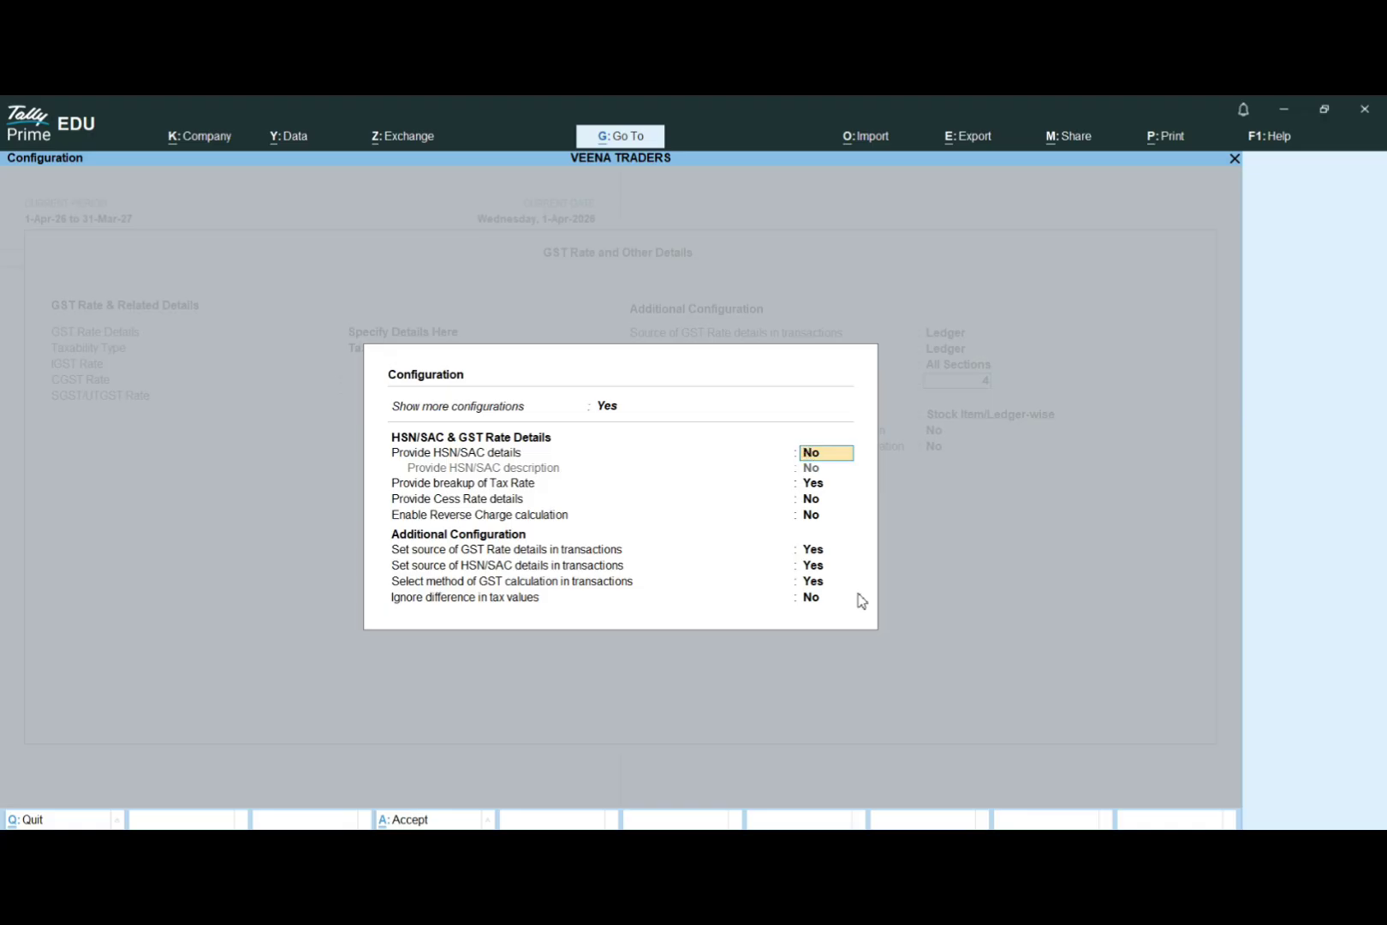
key(Return)
key(Return)
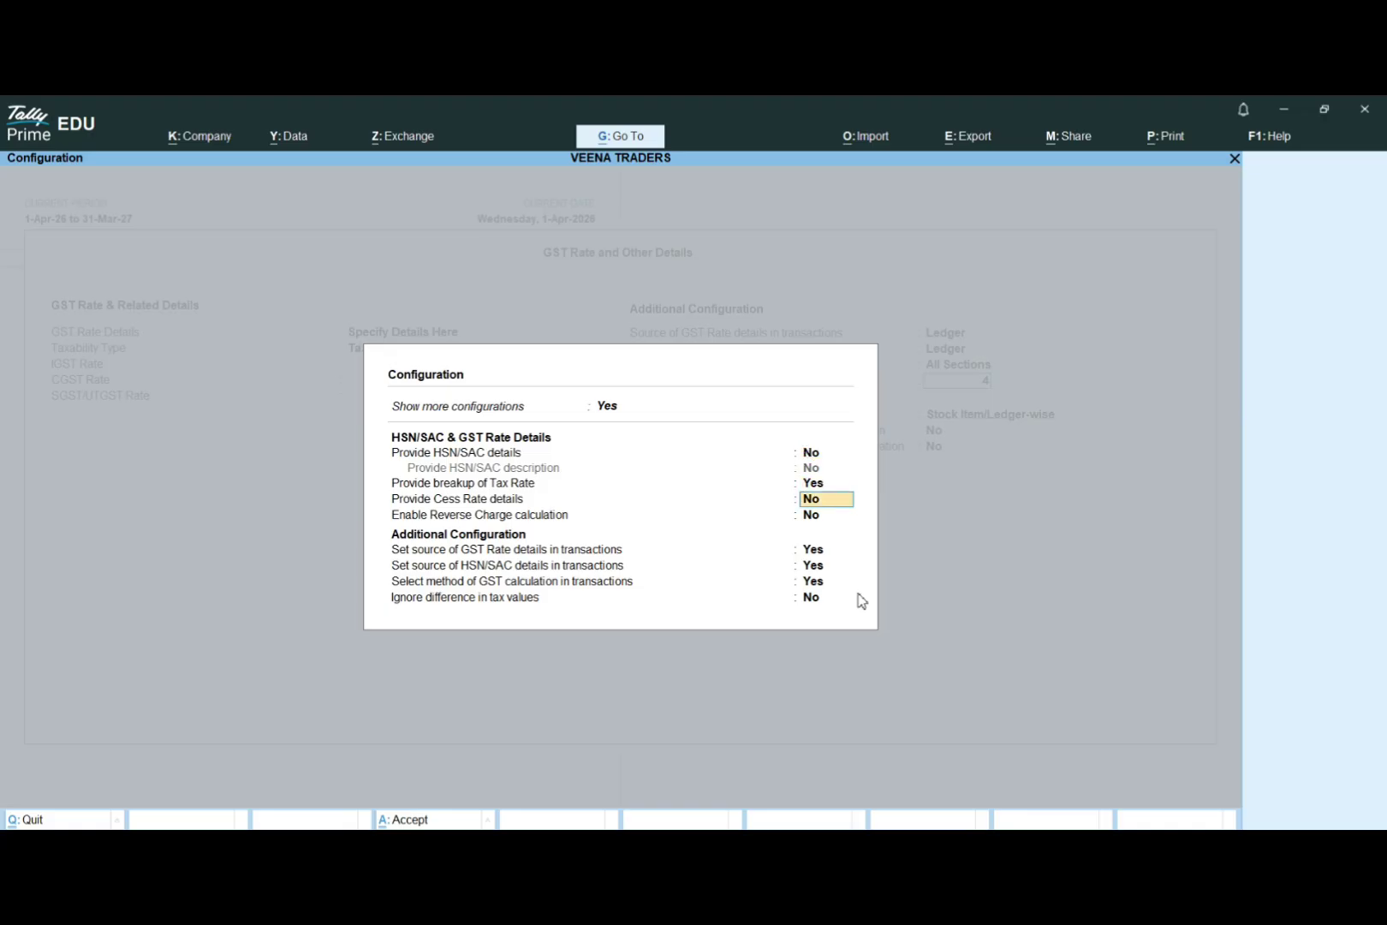
key(Return)
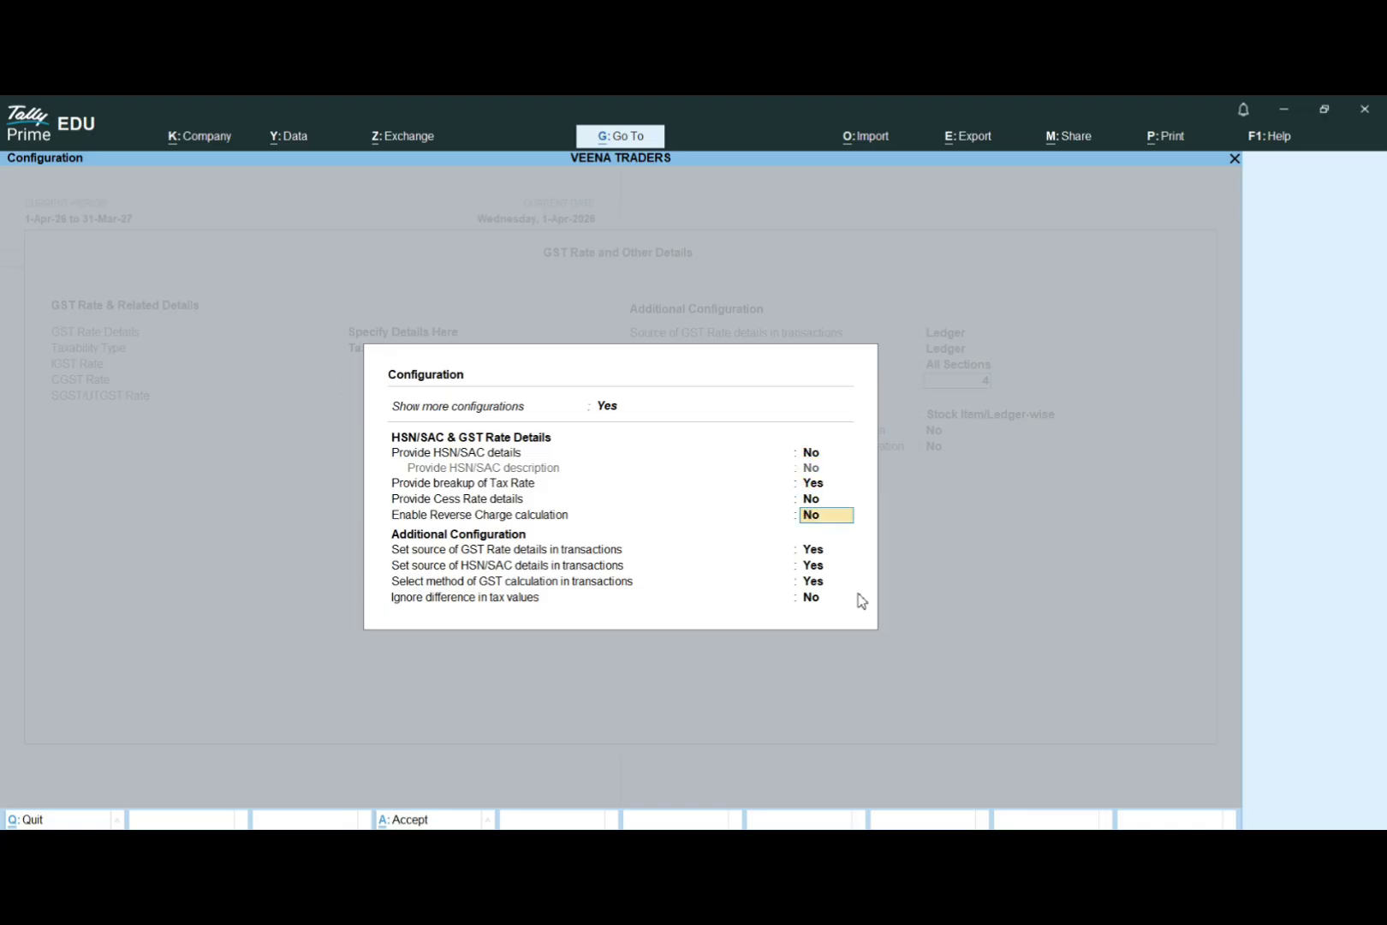
key(Return)
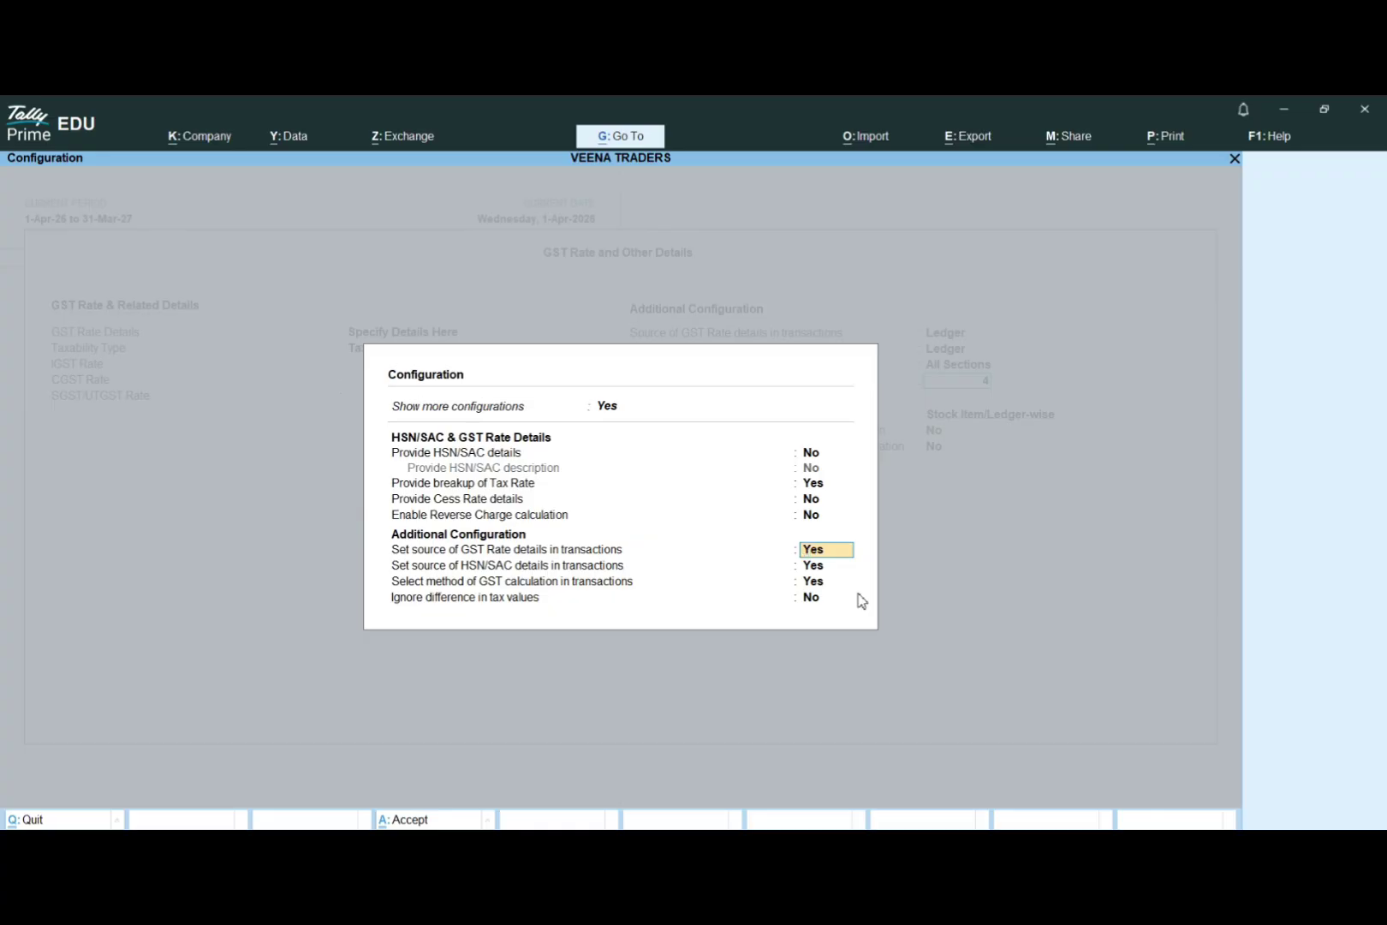
key(Return)
key(Return)
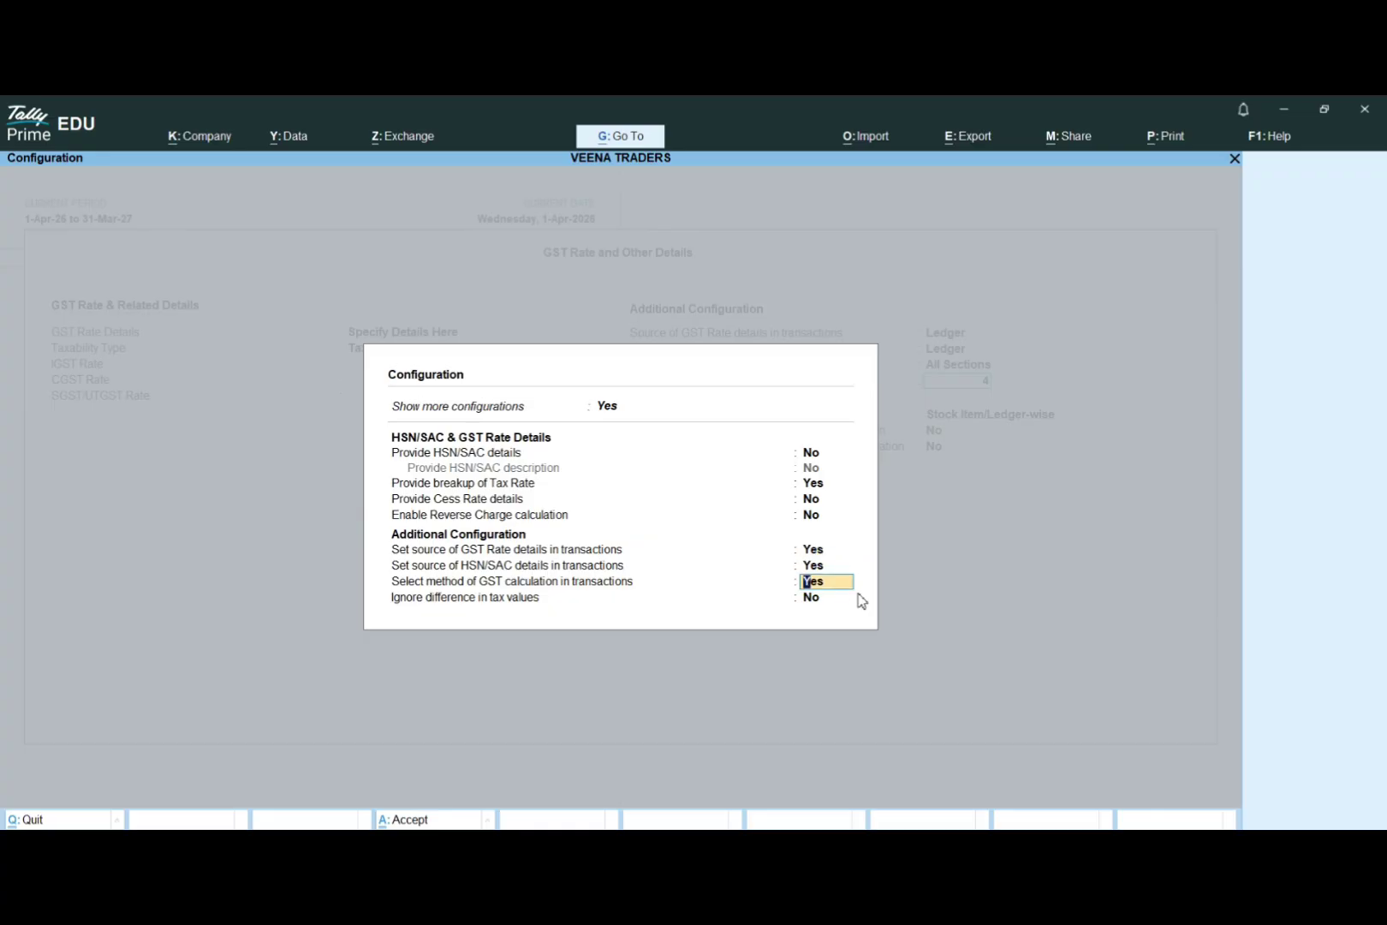
key(Return)
key(Return)
key(Return)
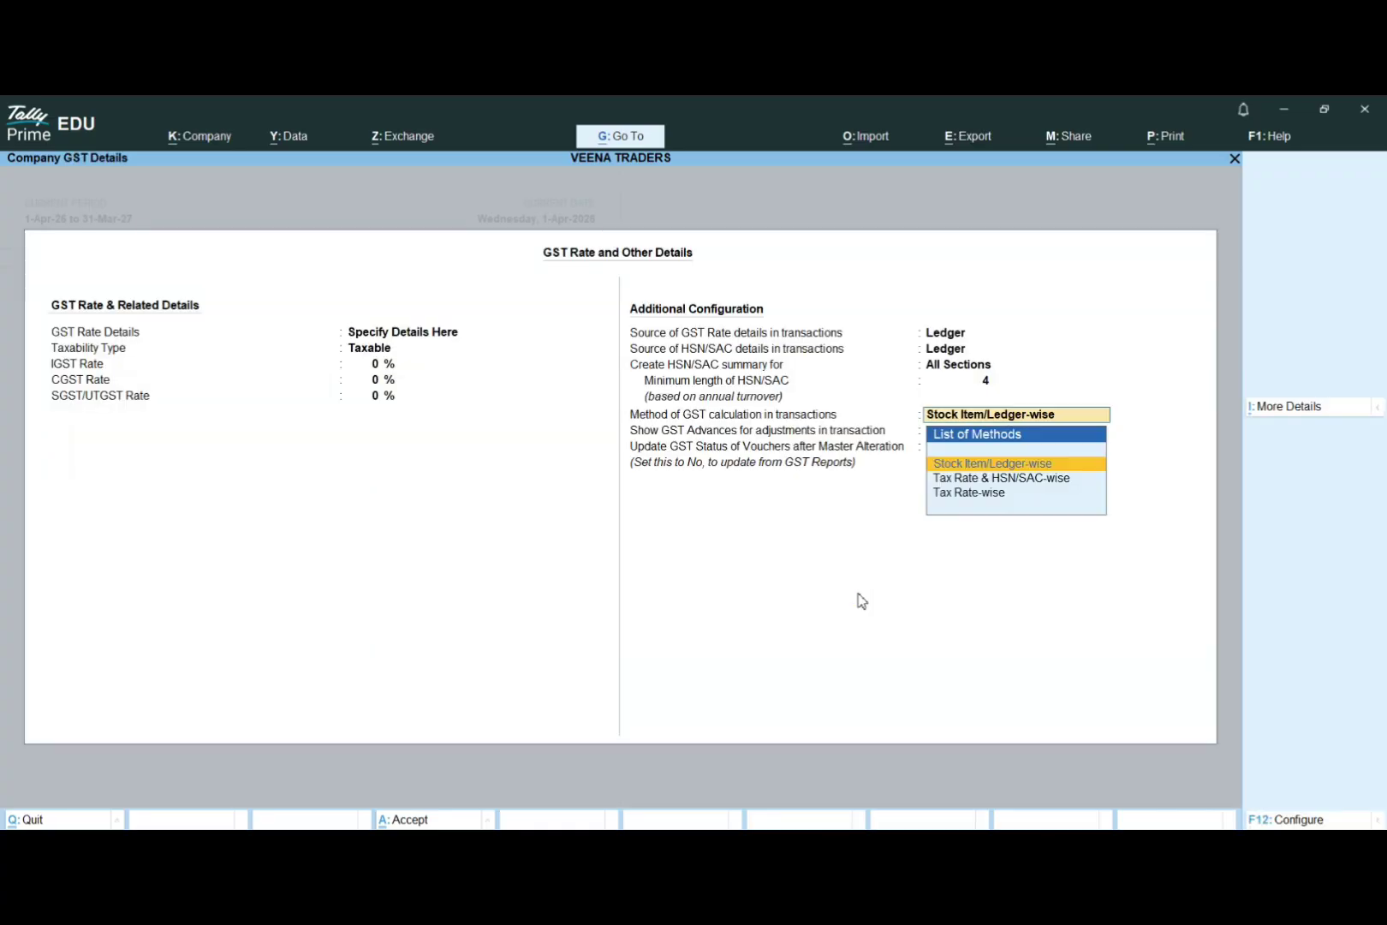
Set Create HSN/SAC summary for to None and save the company's GST details.
key(BackSpace)
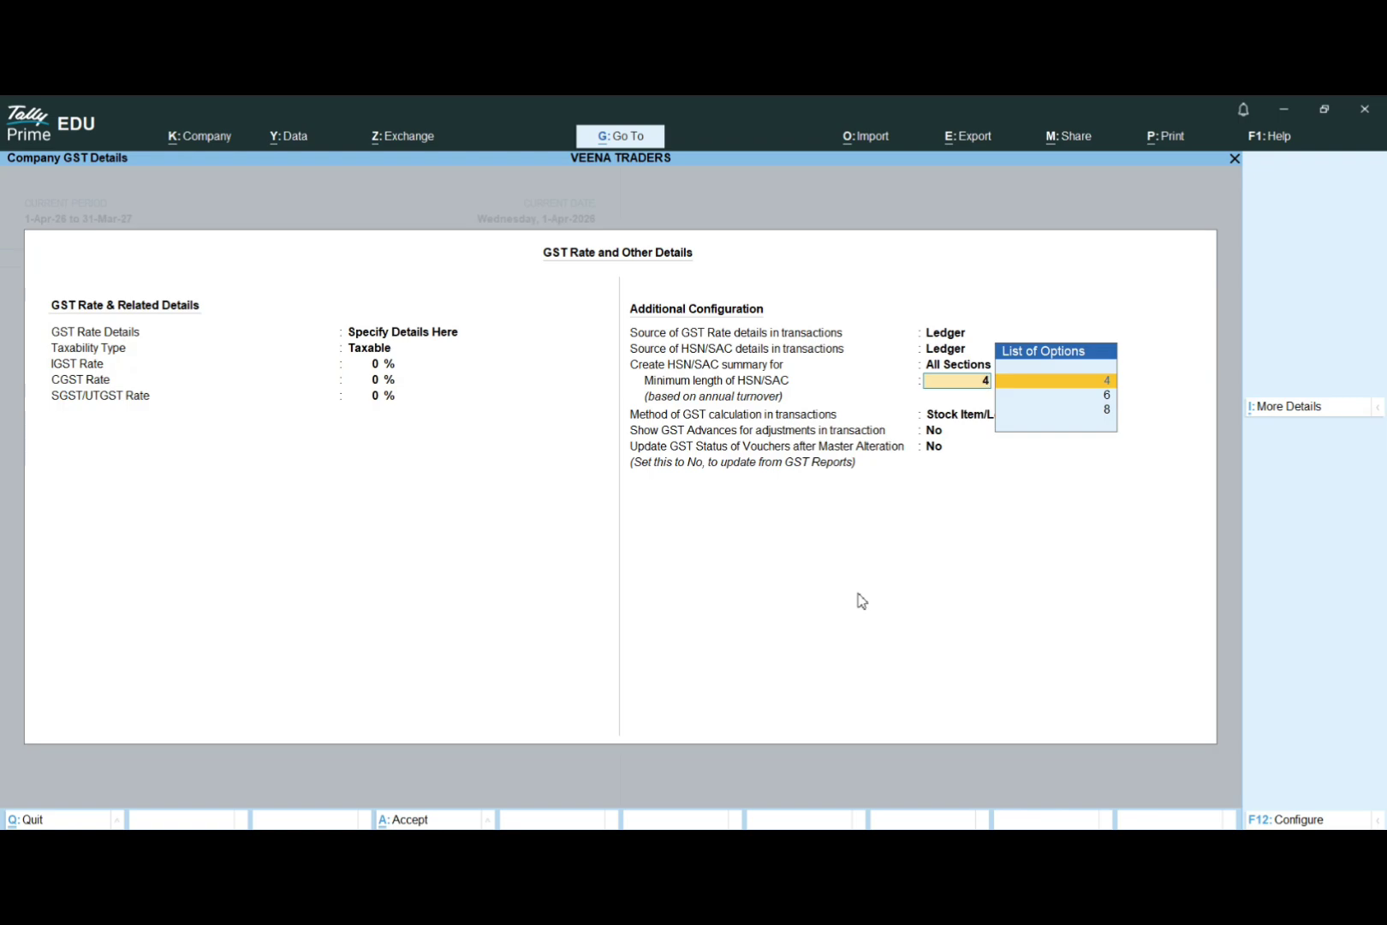
key(BackSpace)
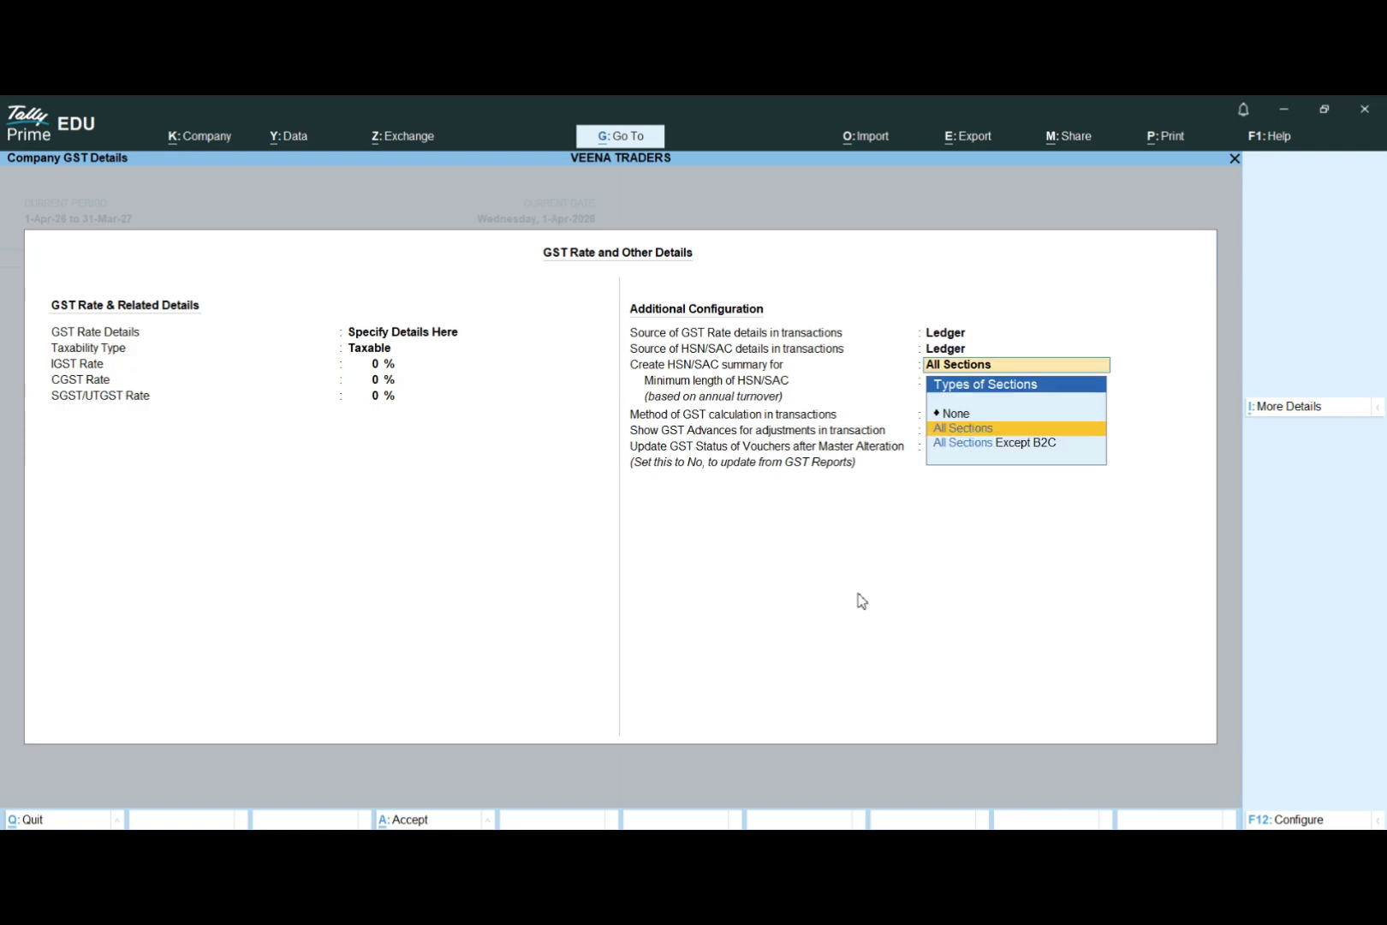
key(Up)
key(Return)
key(Return)
key(Return)
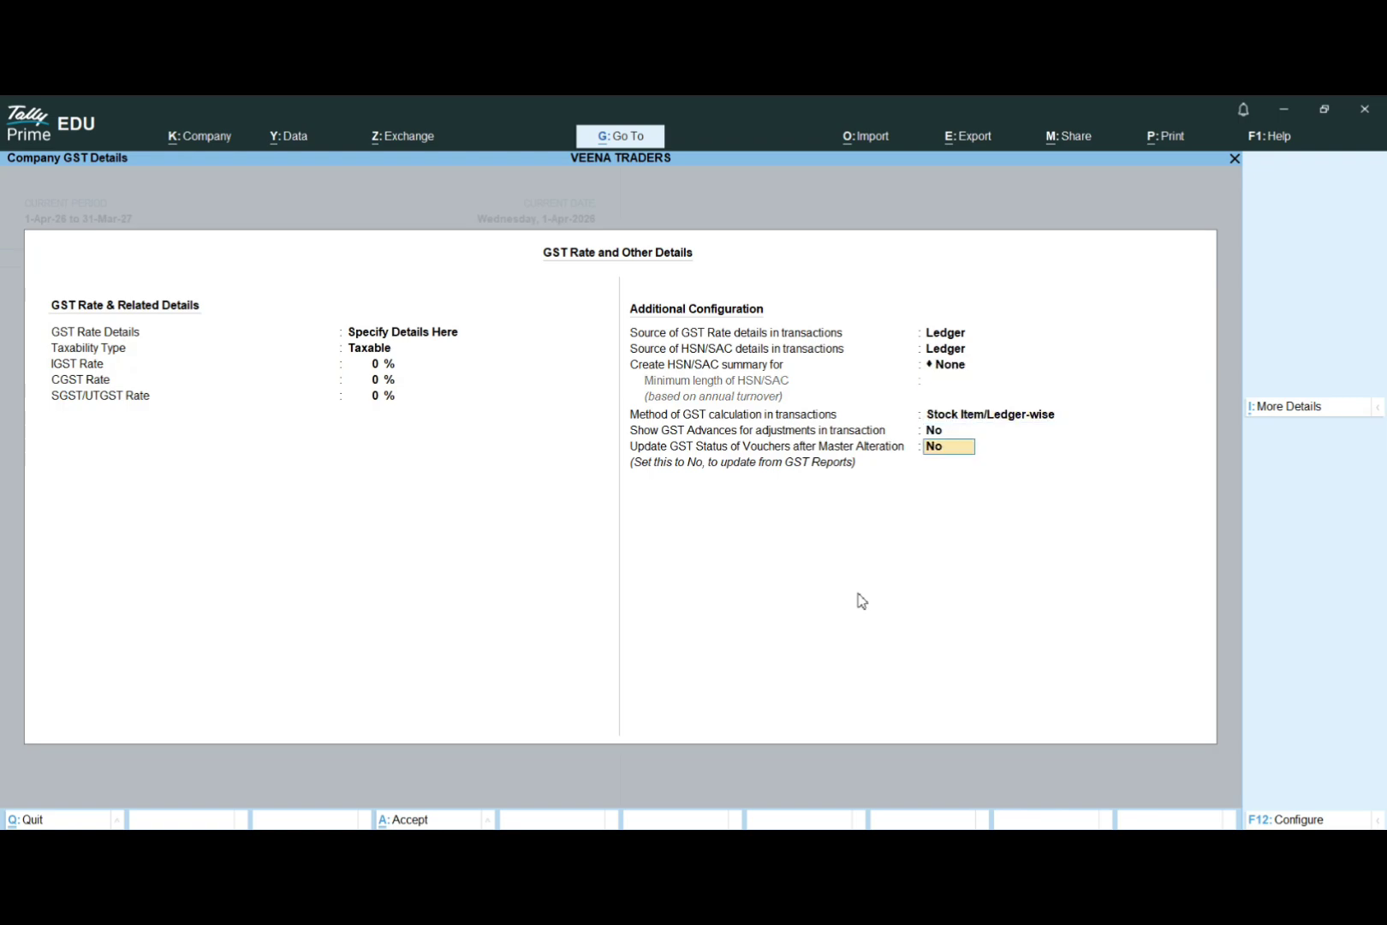
key(Return)
key(Return)
Accept the remaining tax, online access, payroll and other company features as they are and save the company features.
key(Return)
key(Return)
key(Return)
key(Return)
key(Return)
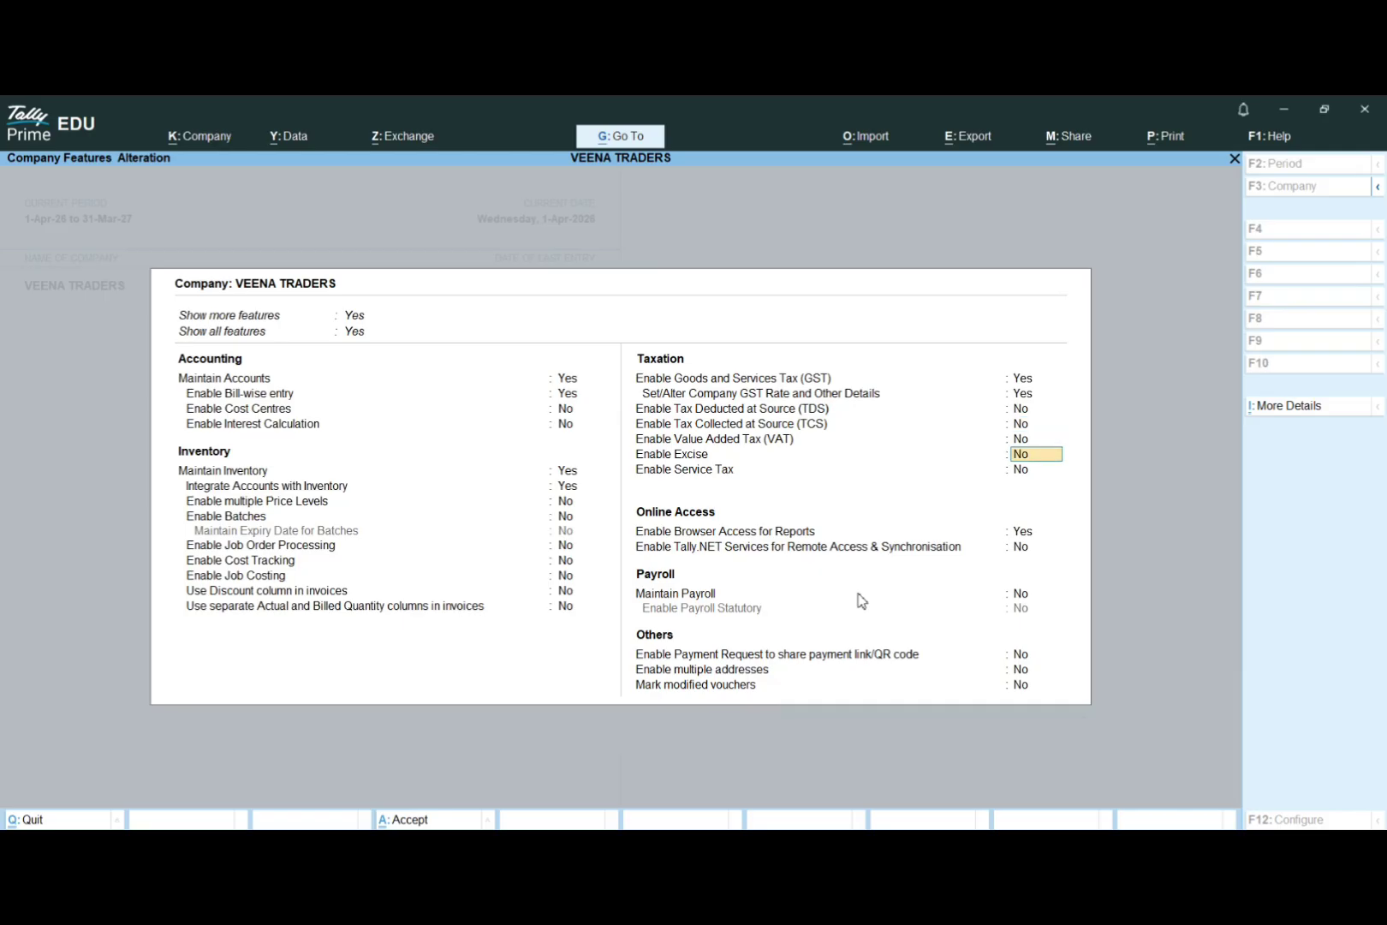
key(Return)
key(Return)
key(Return)
key(Return)
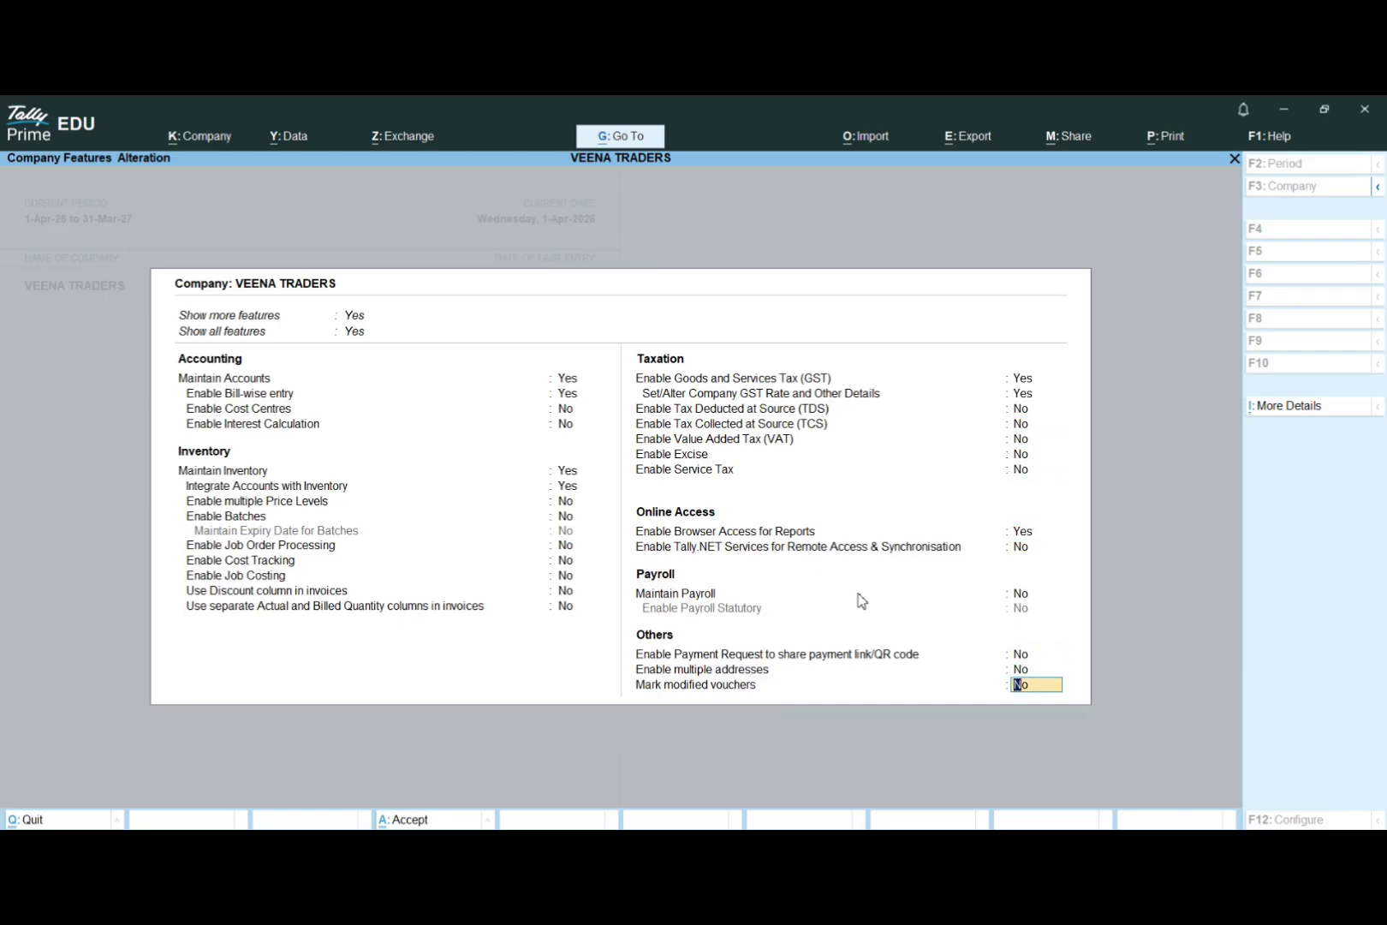
key(Return)
key(Return)
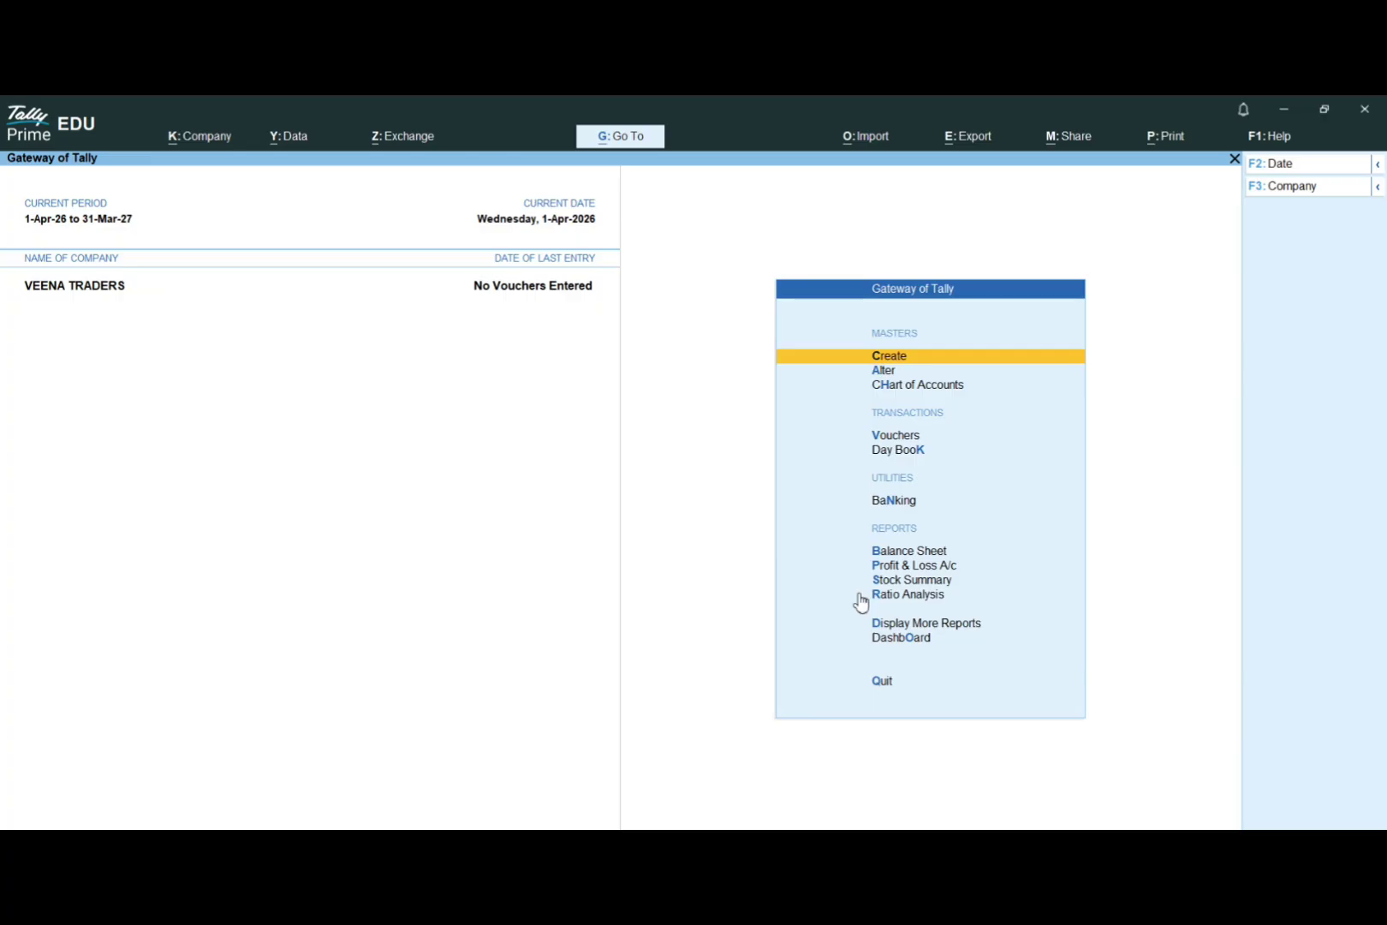
Open voucher entry and switch to a new Receipt voucher.
key(Down)
key(Down)
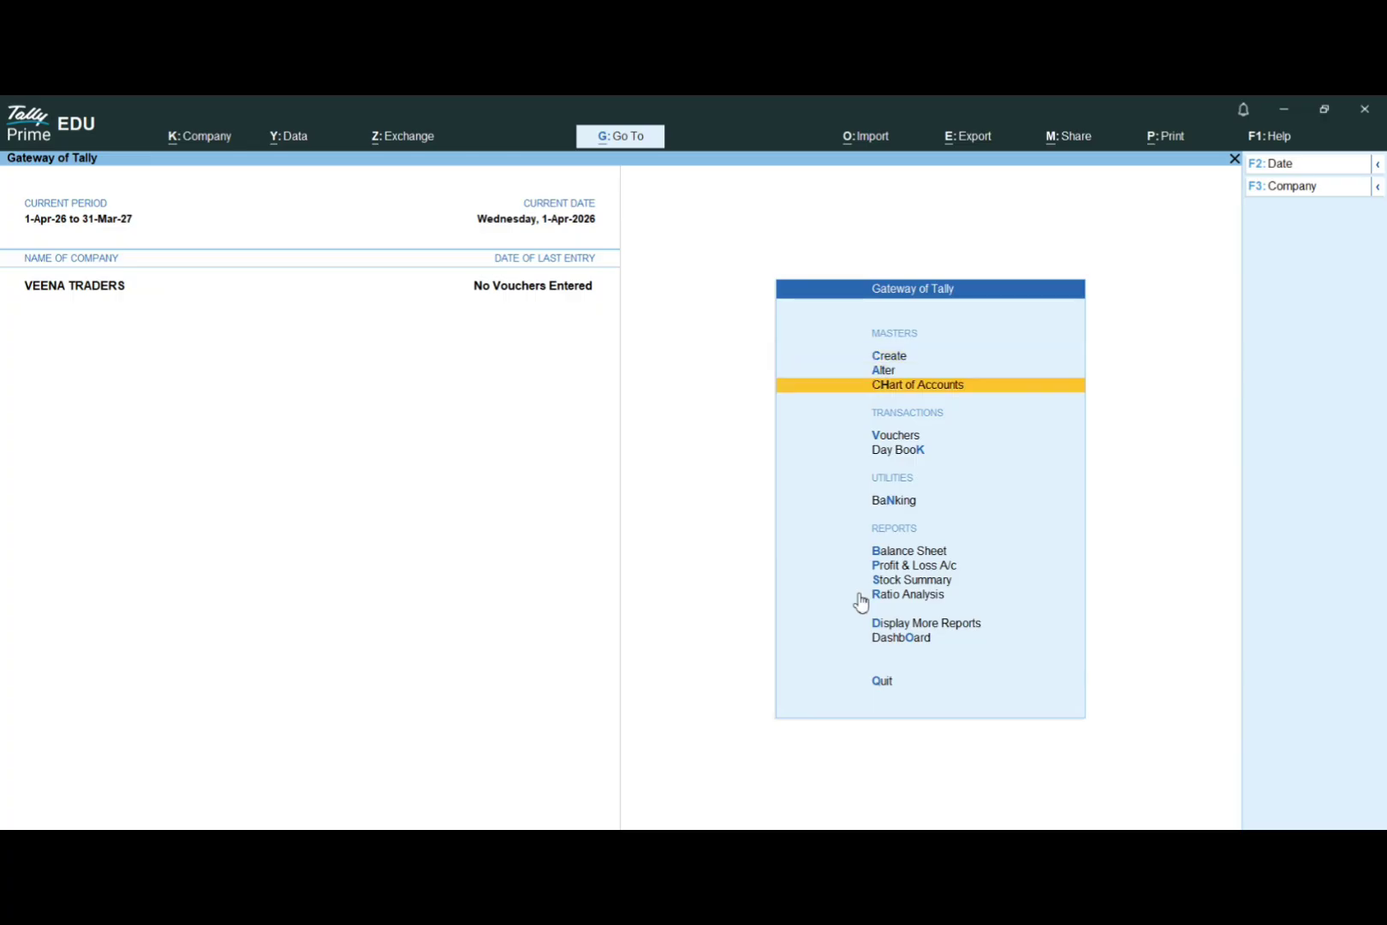
key(Down)
key(Return)
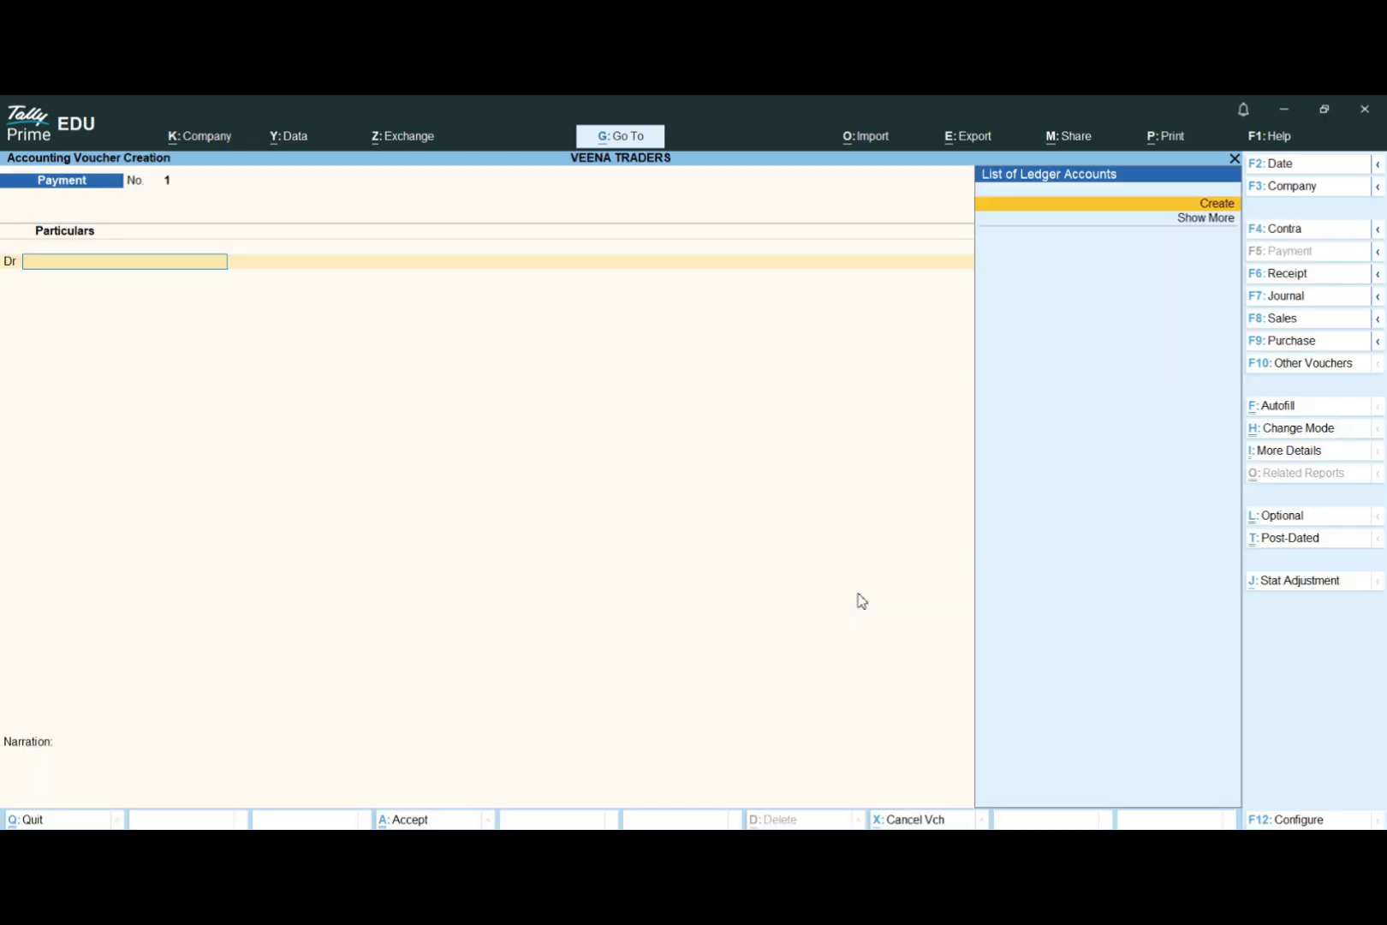
key(F6)
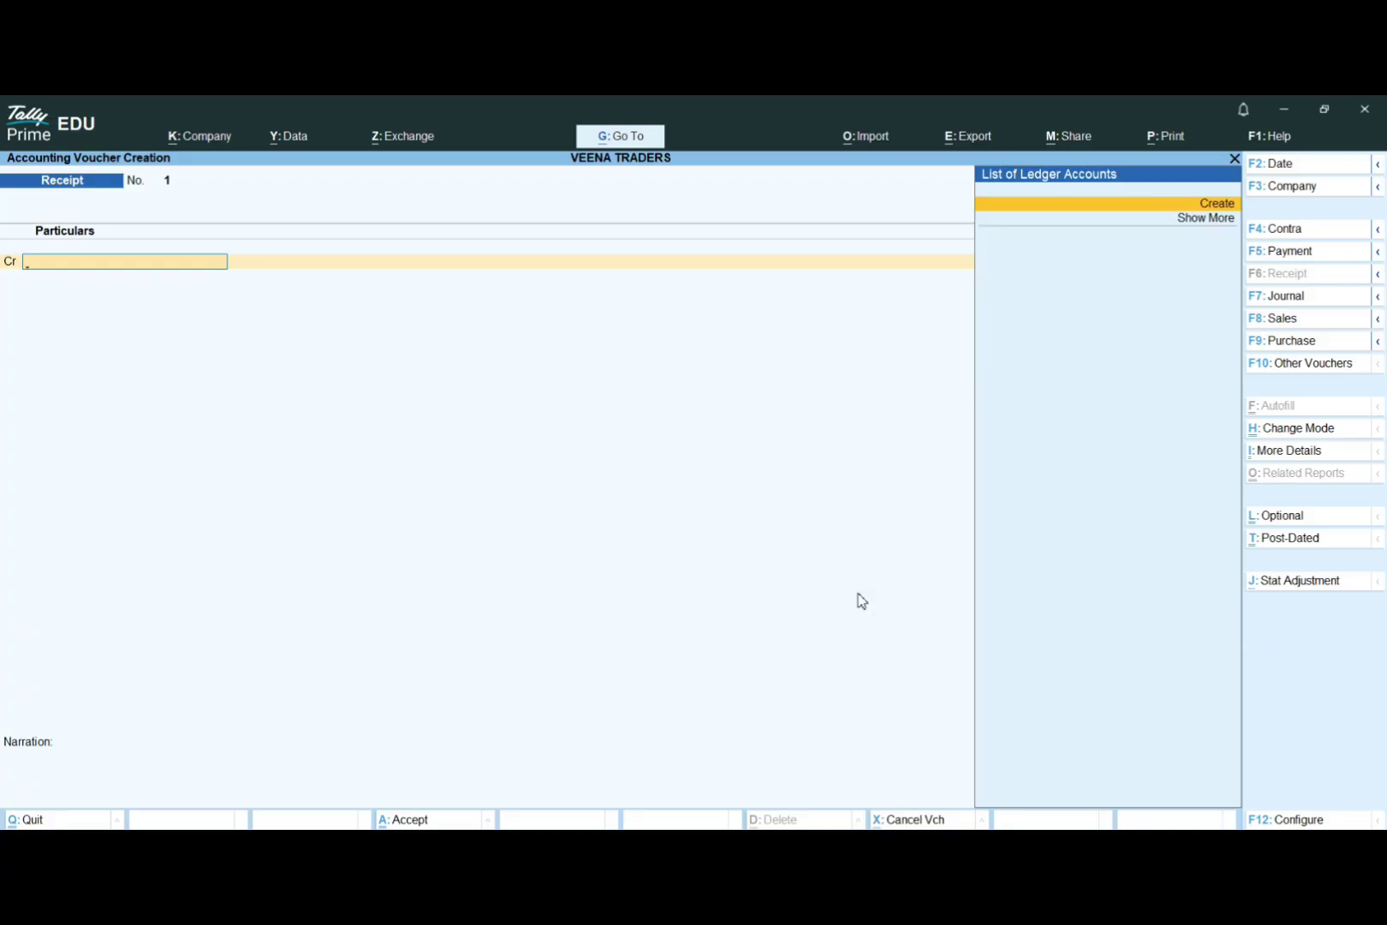
Create a ledger from the receipt's credit line with the owner's name, under Capital Account, without affecting inventory values.
key(alt+c)
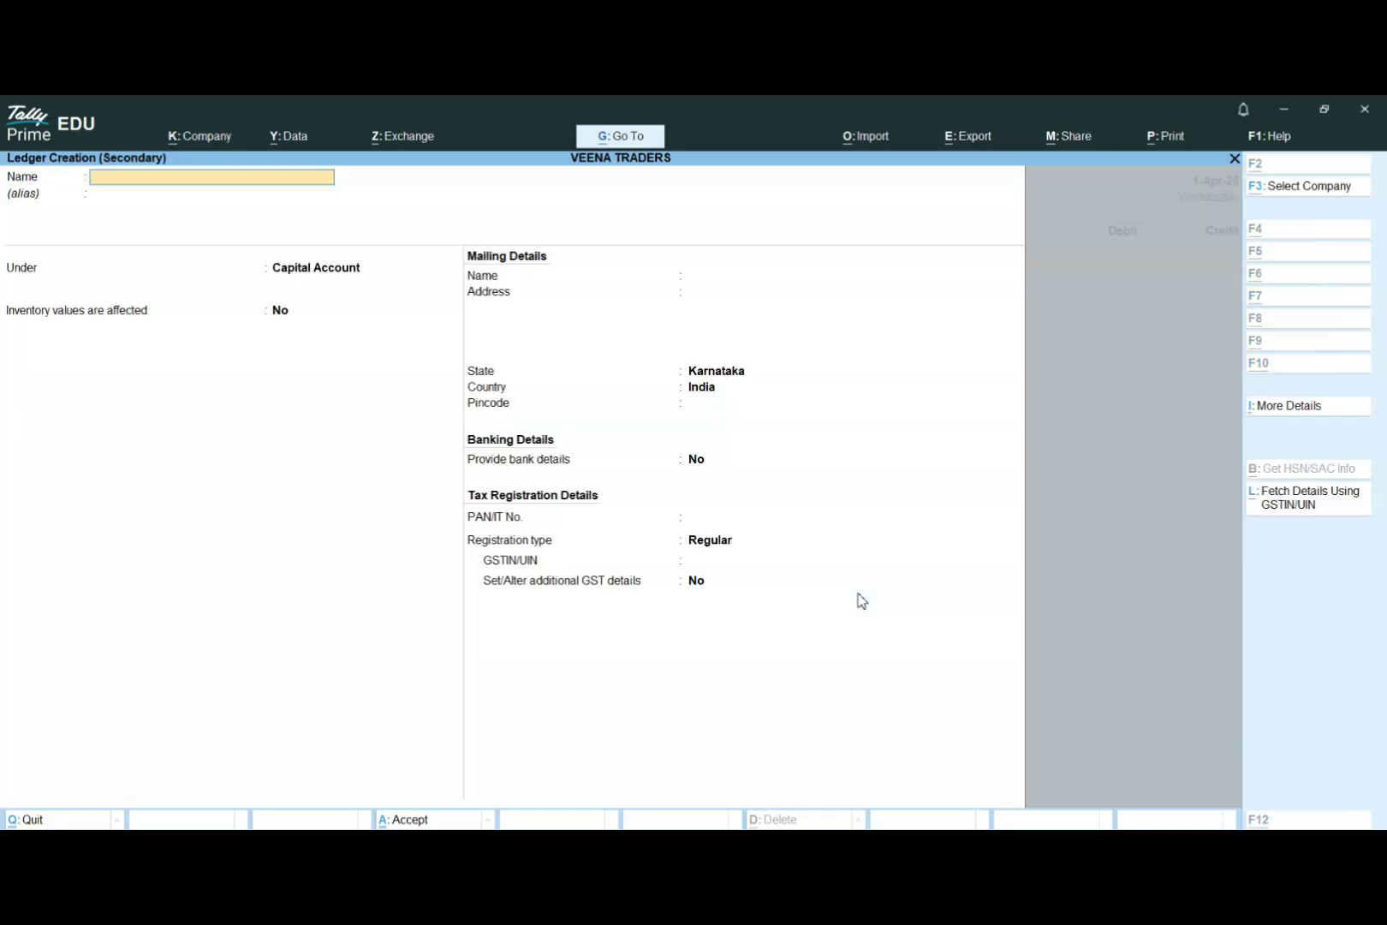
text(MR.)
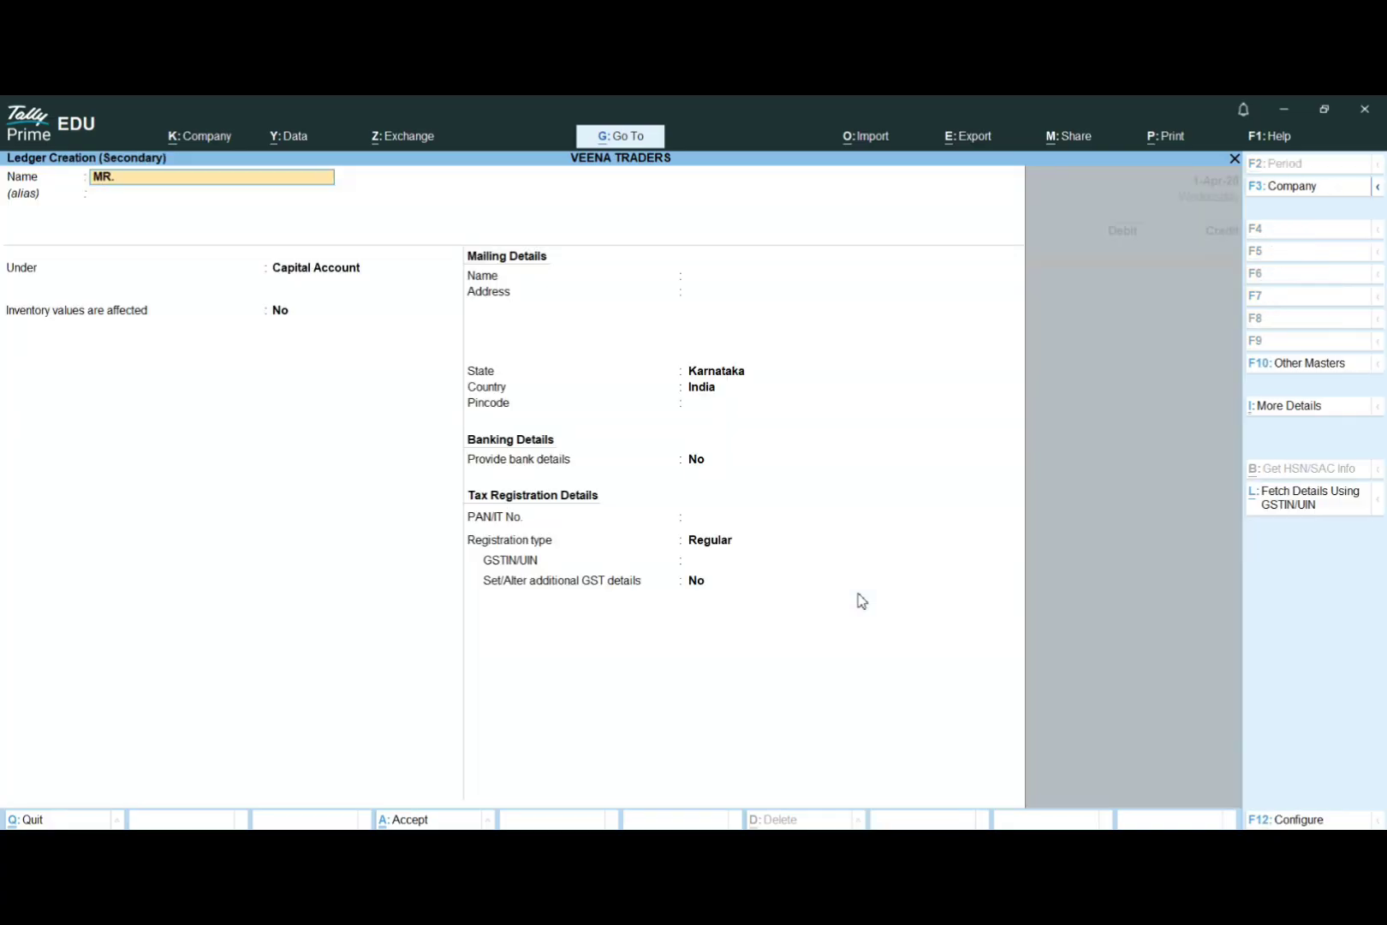
text(KRISHNA)
key(Return)
key(Return)
key(Return)
key(Return)
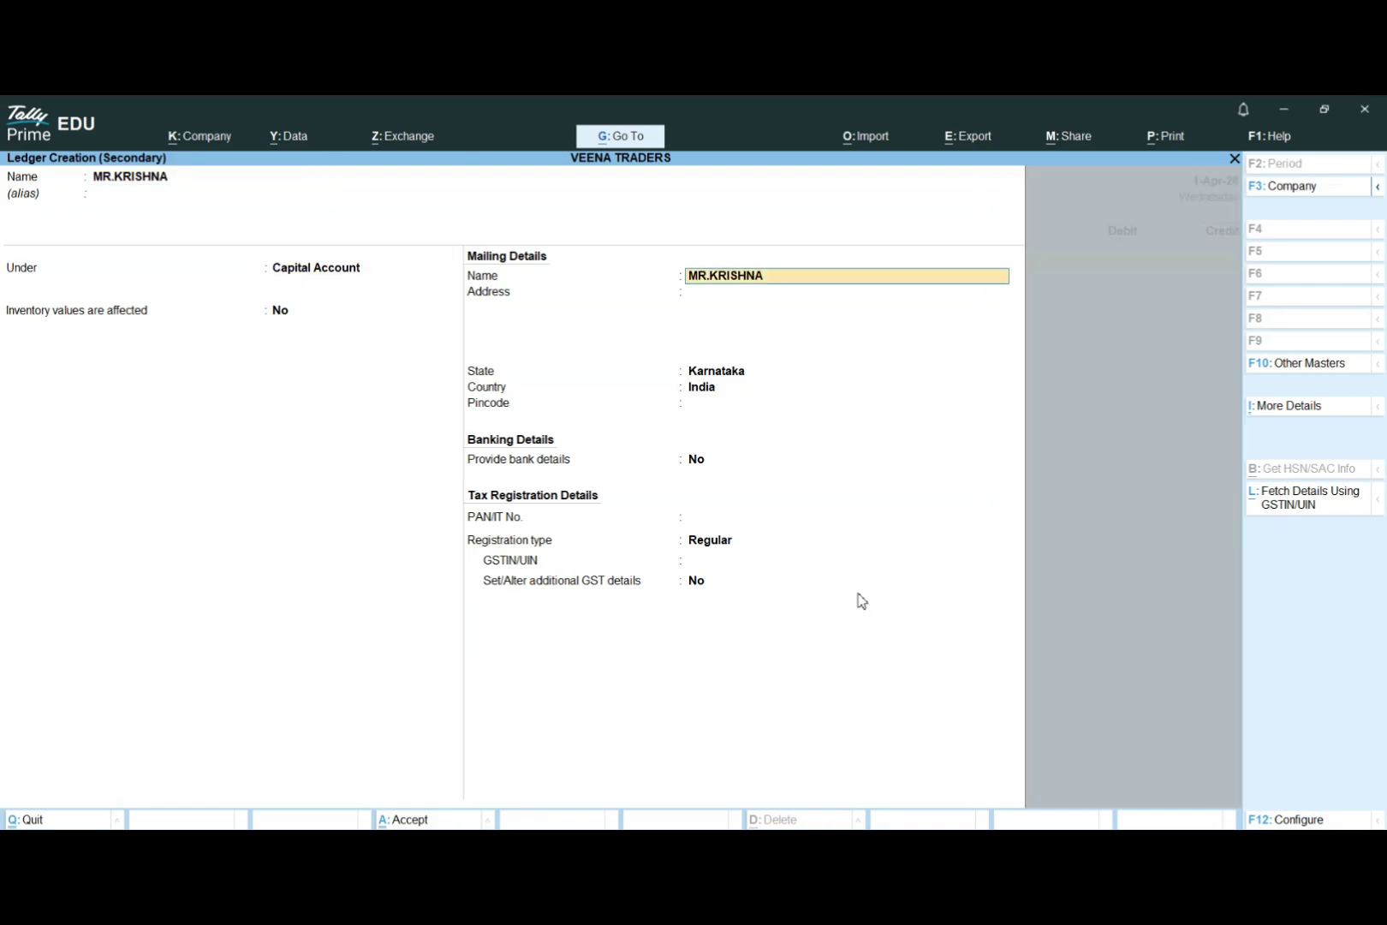
Save the capital ledger with state Karnataka, country India, no bank details, Regular registration and a blank GSTIN.
key(Return)
key(Return)
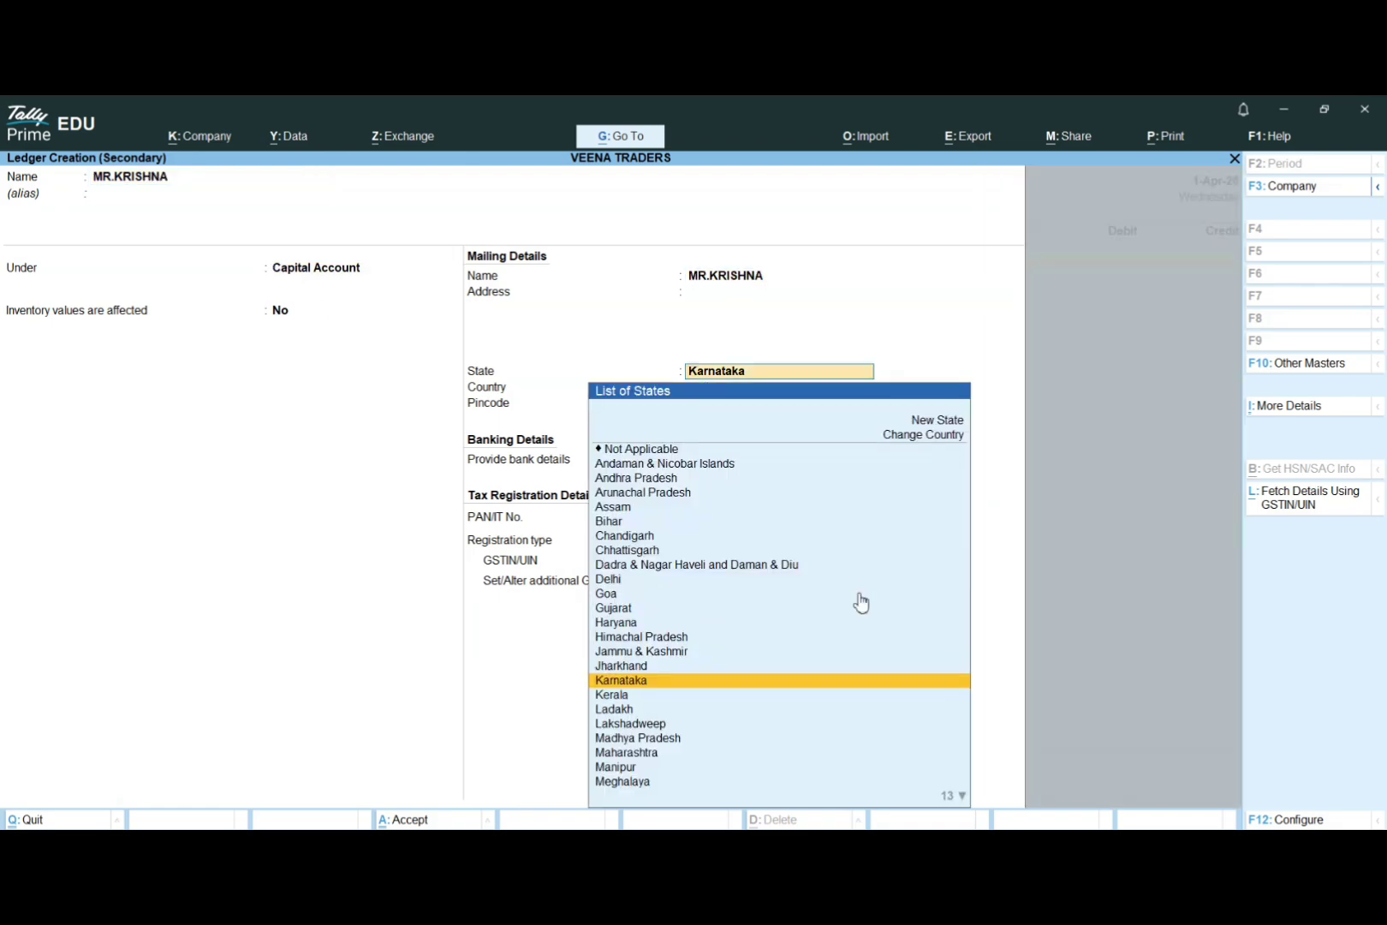
key(Return)
key(Return)
key(Return)
key(Return)
key(Return)
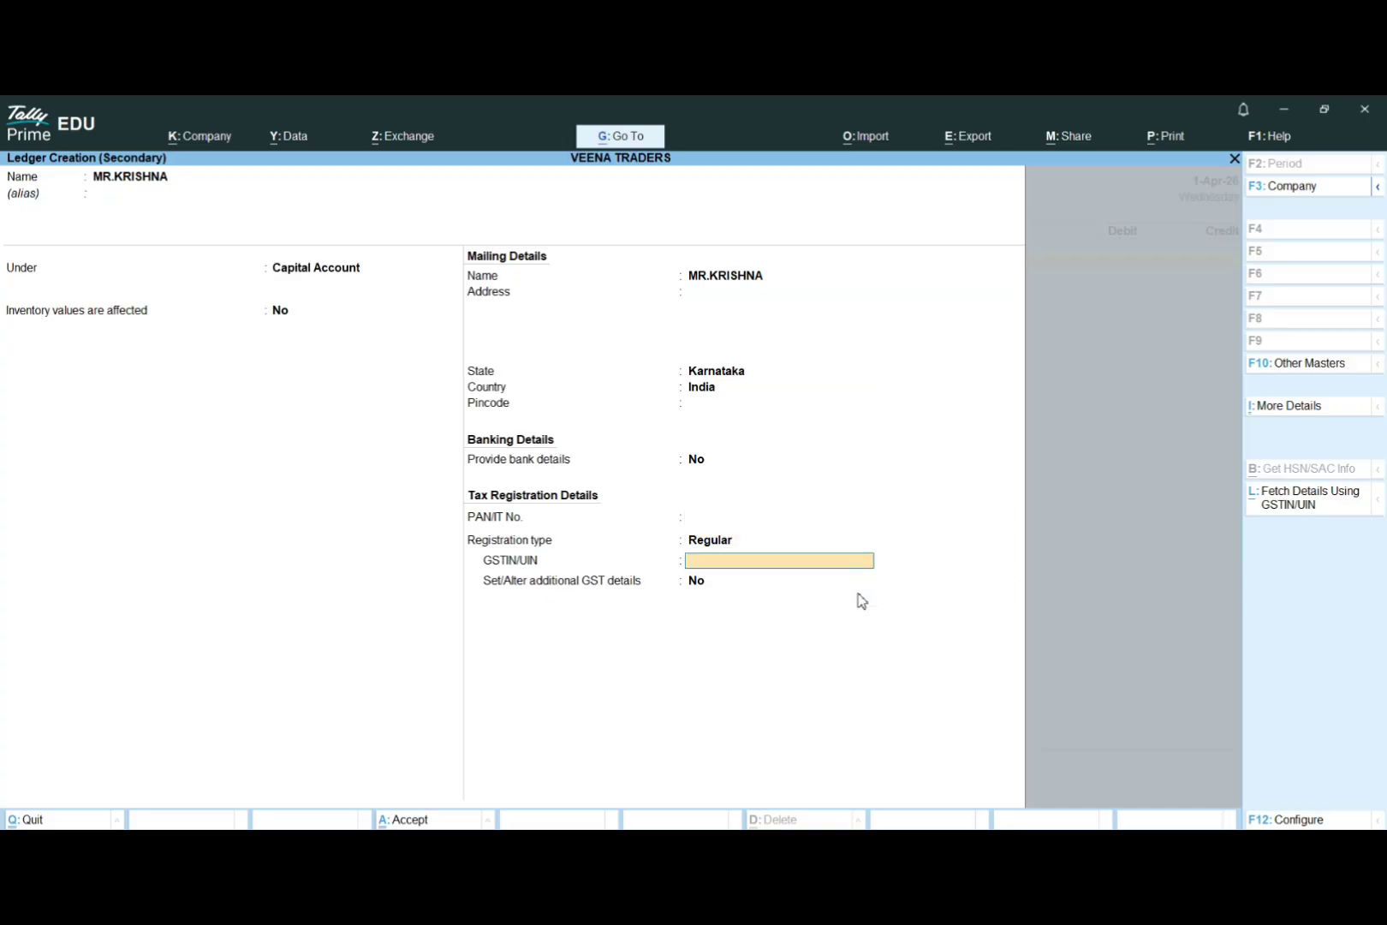
key(Return)
key(Return)
key(Return)
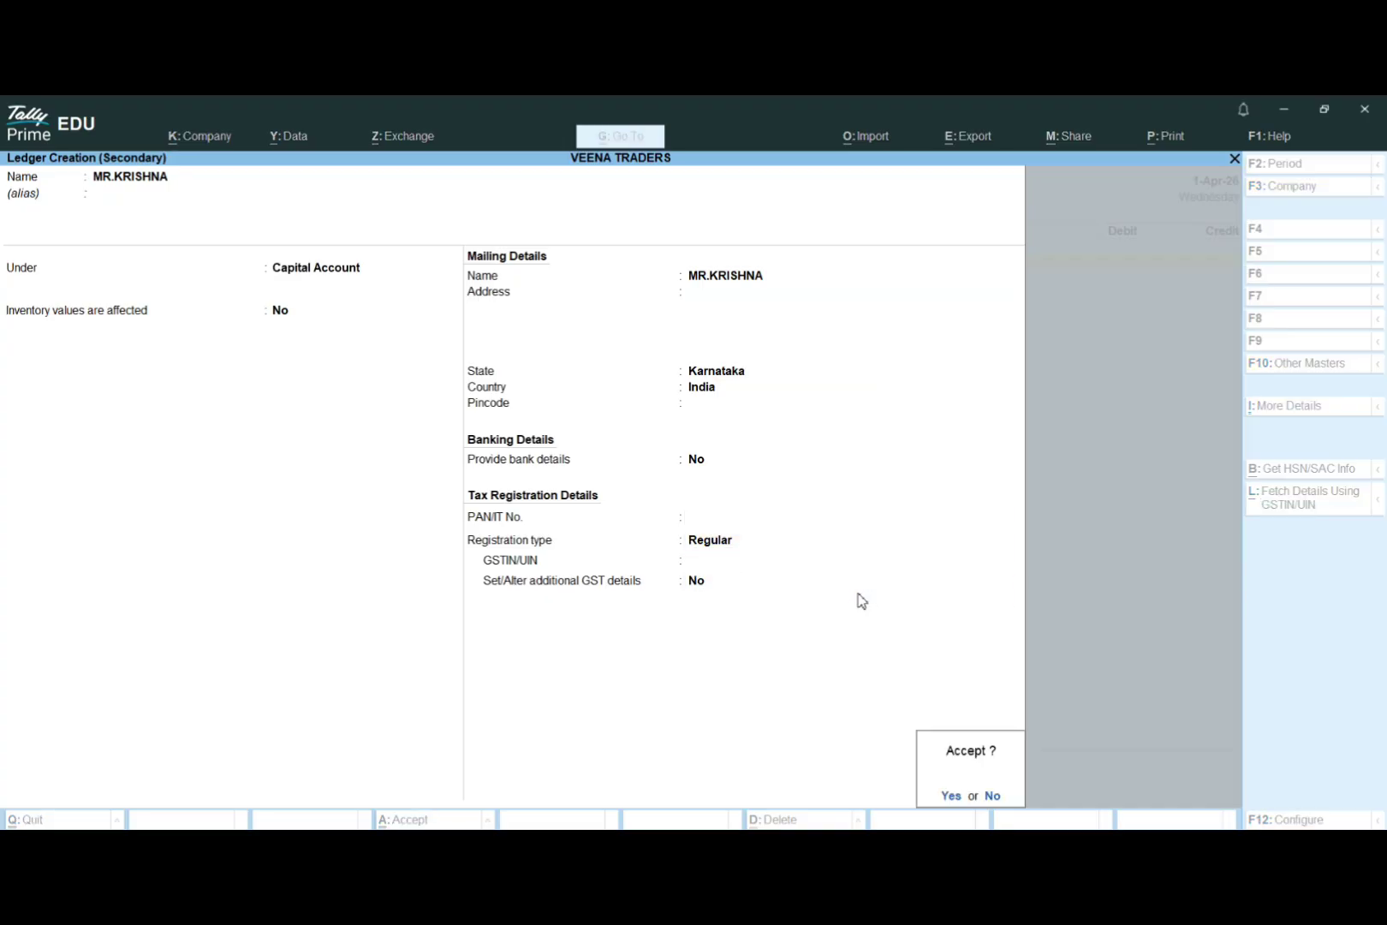
key(Return)
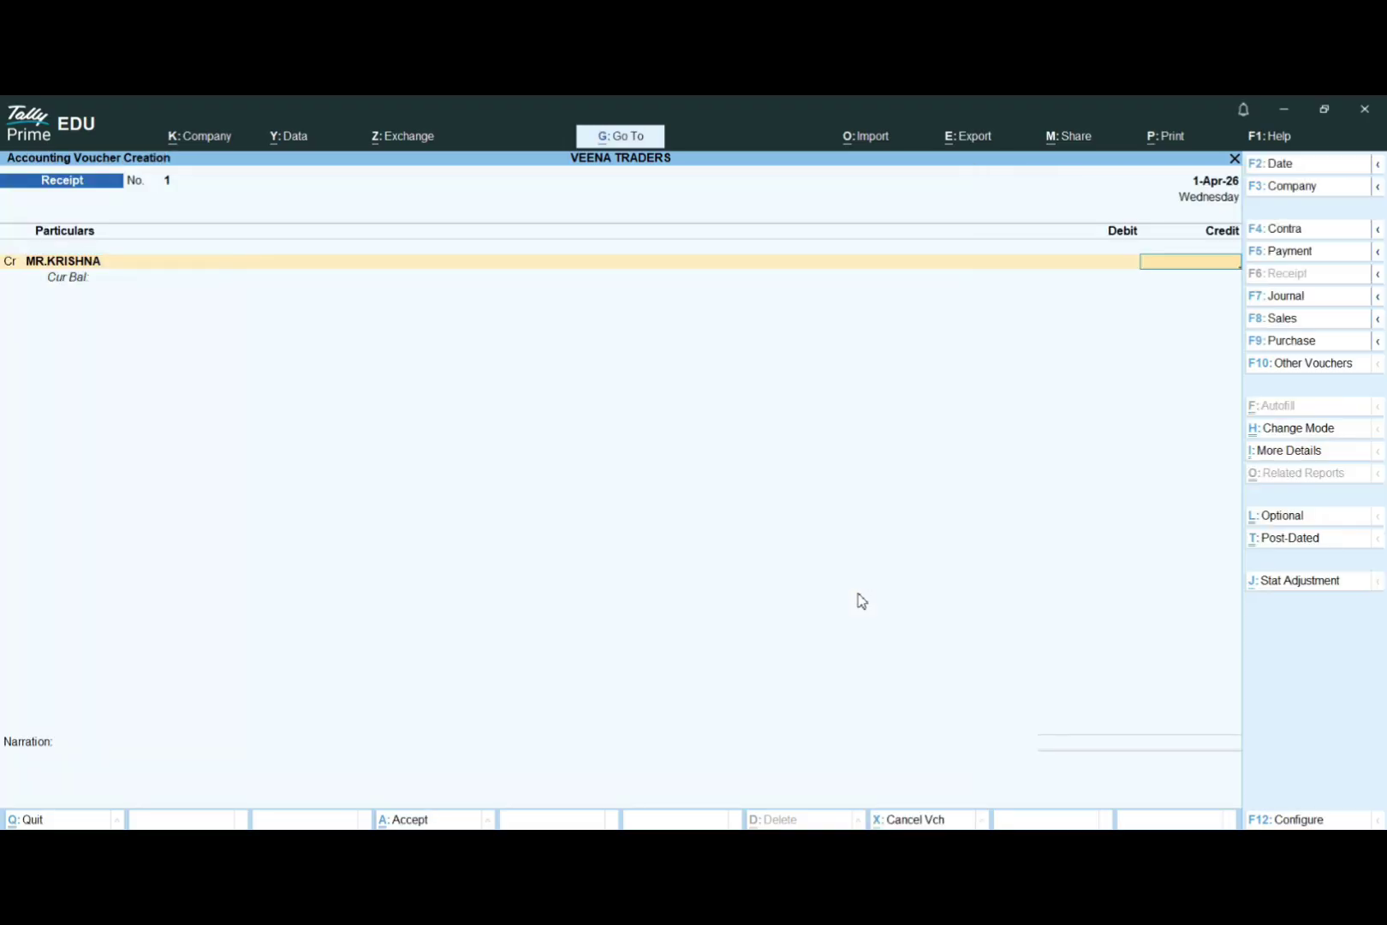
Credit the owner's capital ledger with 400000, debit Cash for the same amount, and save the receipt voucher.
text(400000)
key(Return)
key(d)
key(Return)
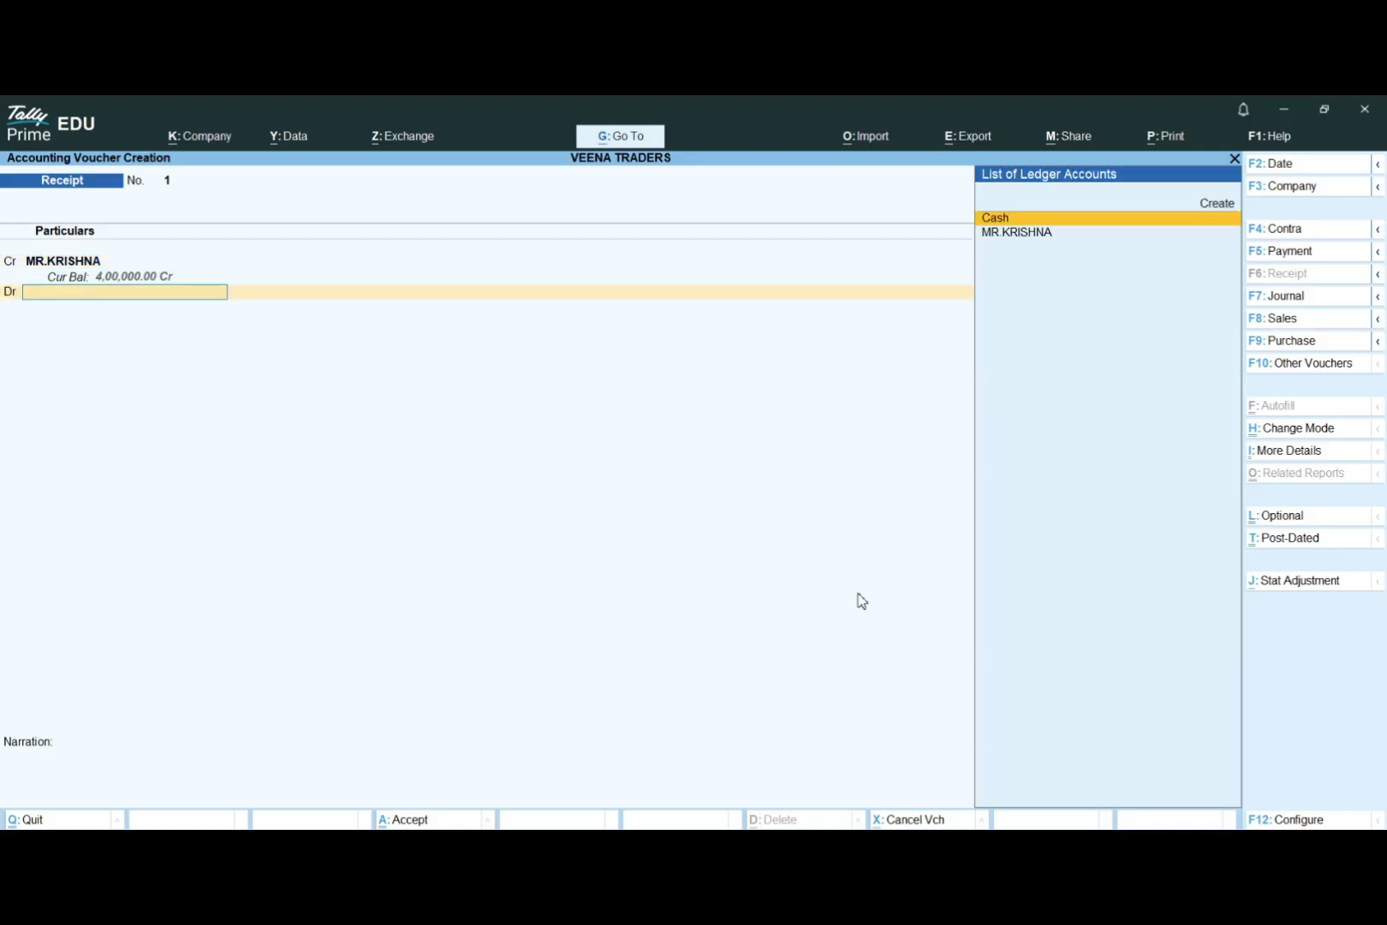
key(Return)
key(Return)
key(Return)
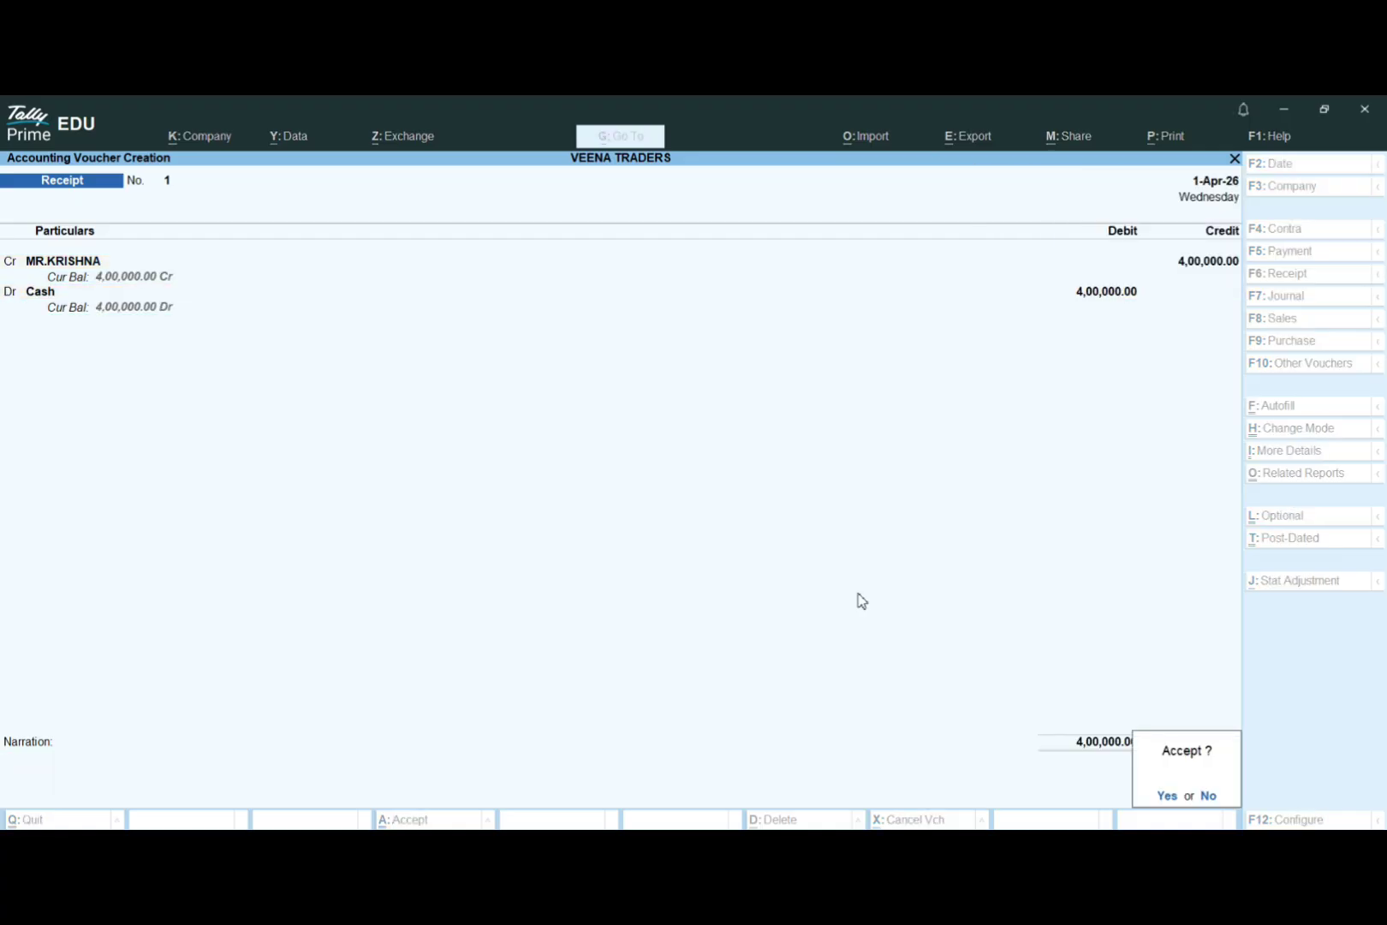
key(Return)
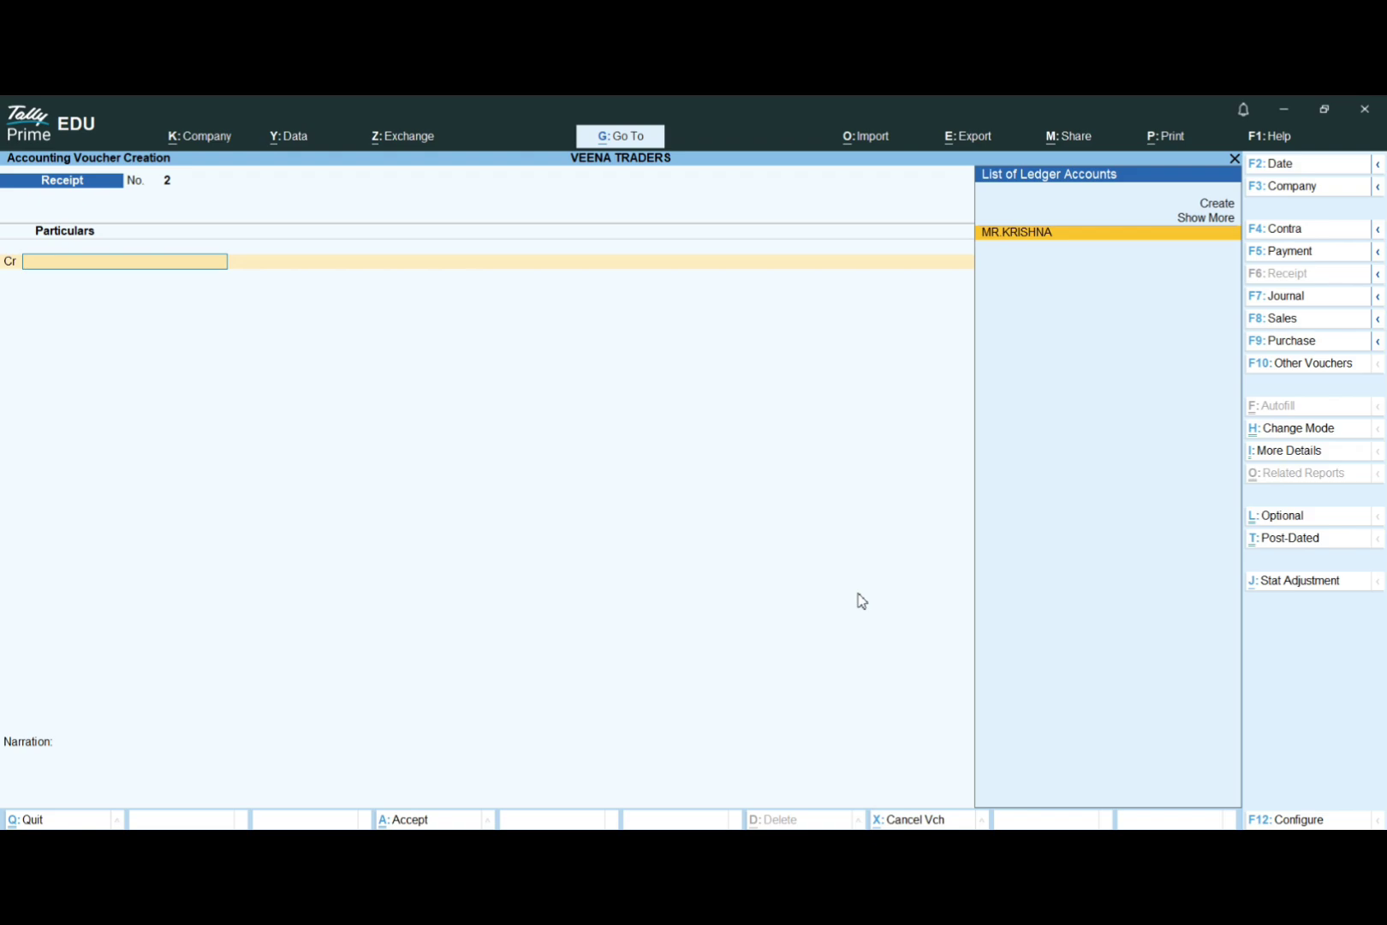
Open a Purchase voucher with supplier invoice number GST/001/2026-27 dated 1-Apr-26.
key(F9)
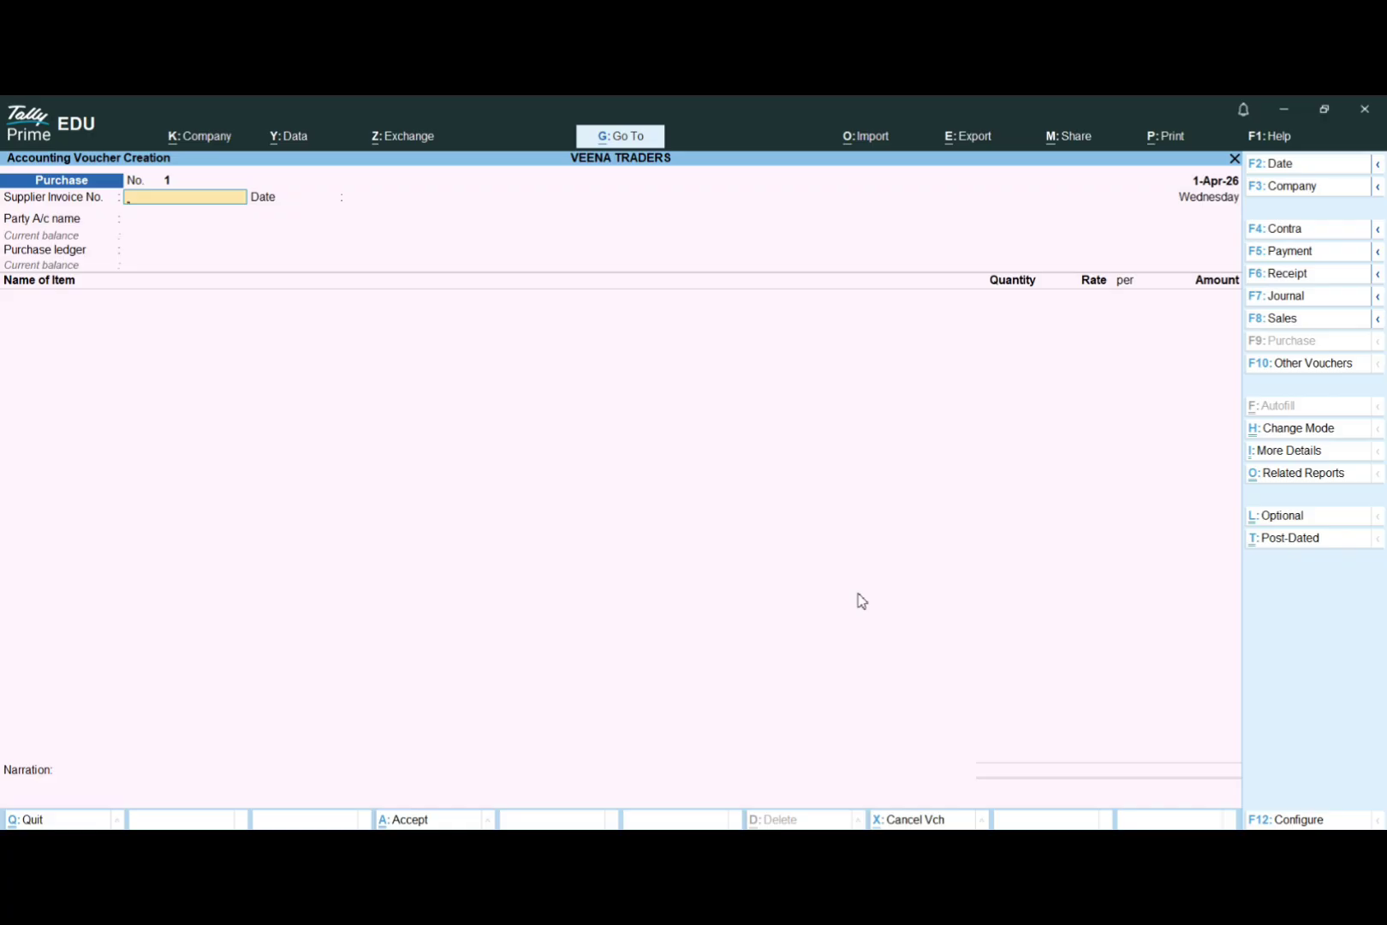
text(GST/001/2026-27)
key(Return)
key(Return)
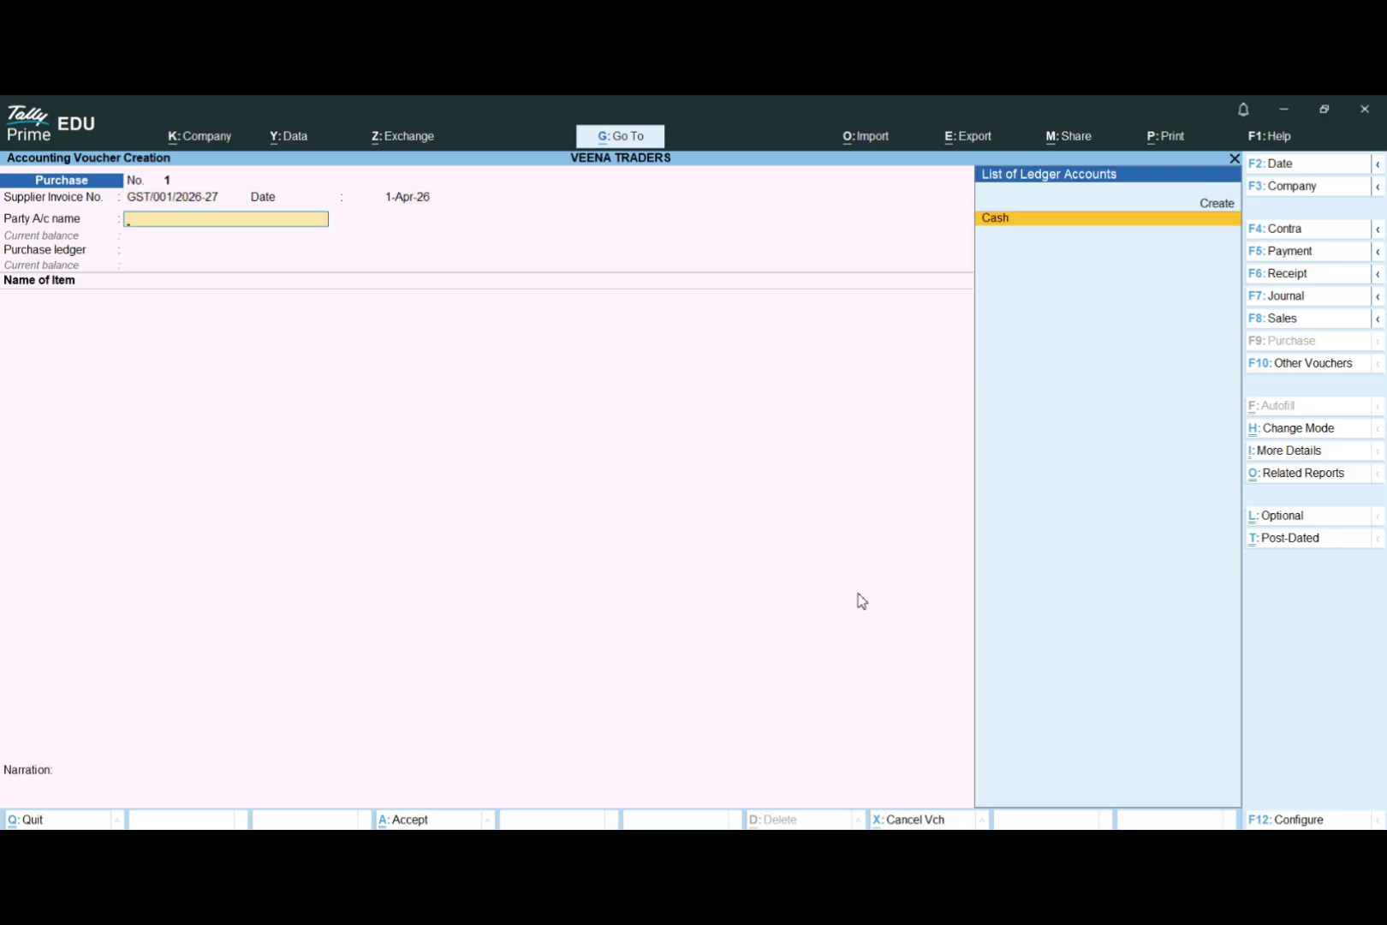
Create a supplier ledger named RAMA RAO& SON'S from the voucher's party account, under Sundry Creditors.
key(Up)
key(Return)
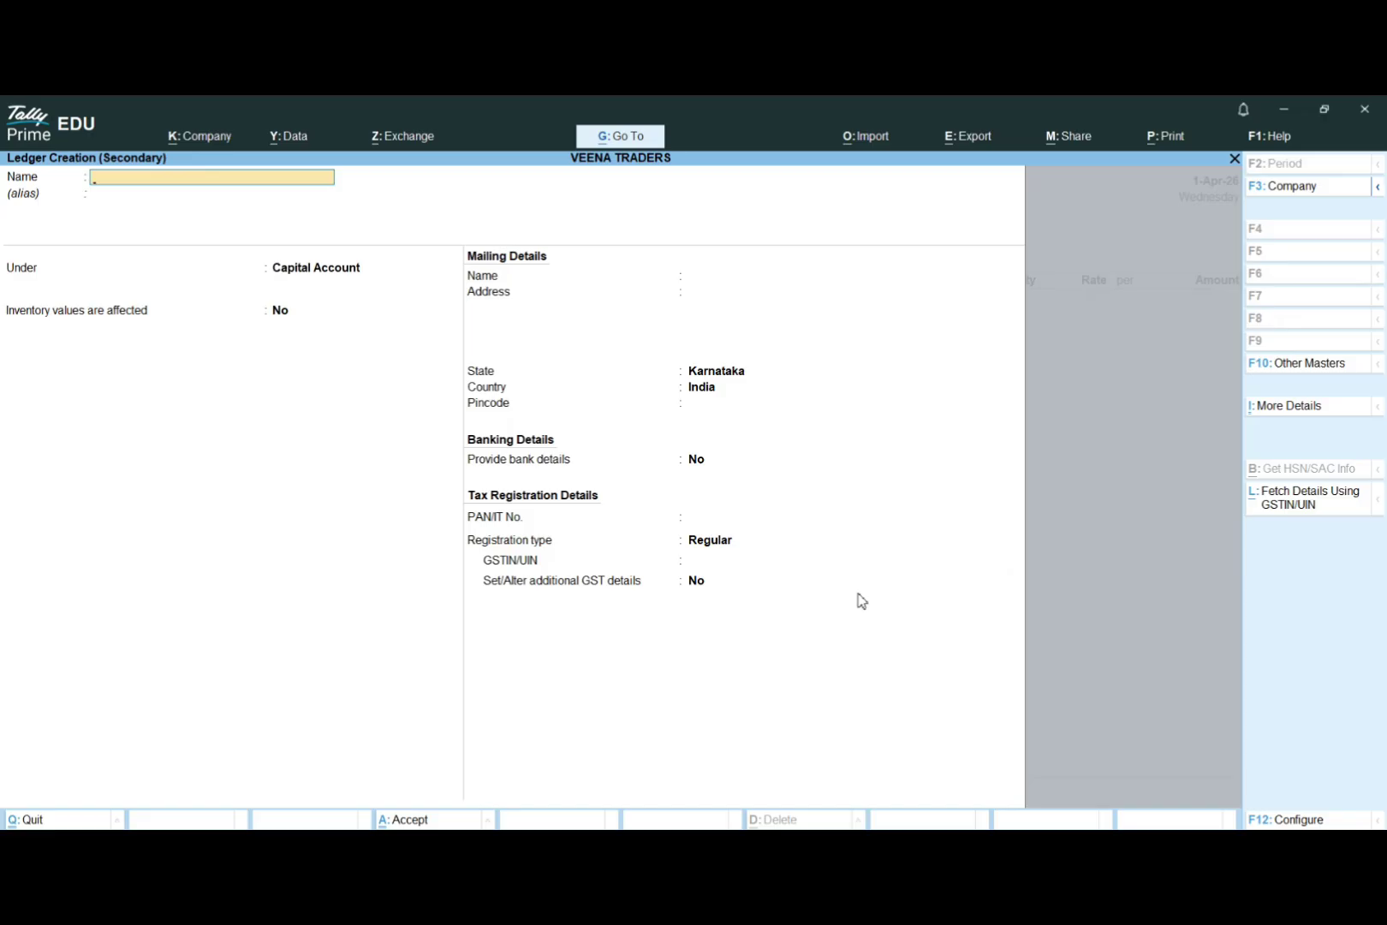
text(RAMA RAO& SON'S)
key(Return)
key(Return)
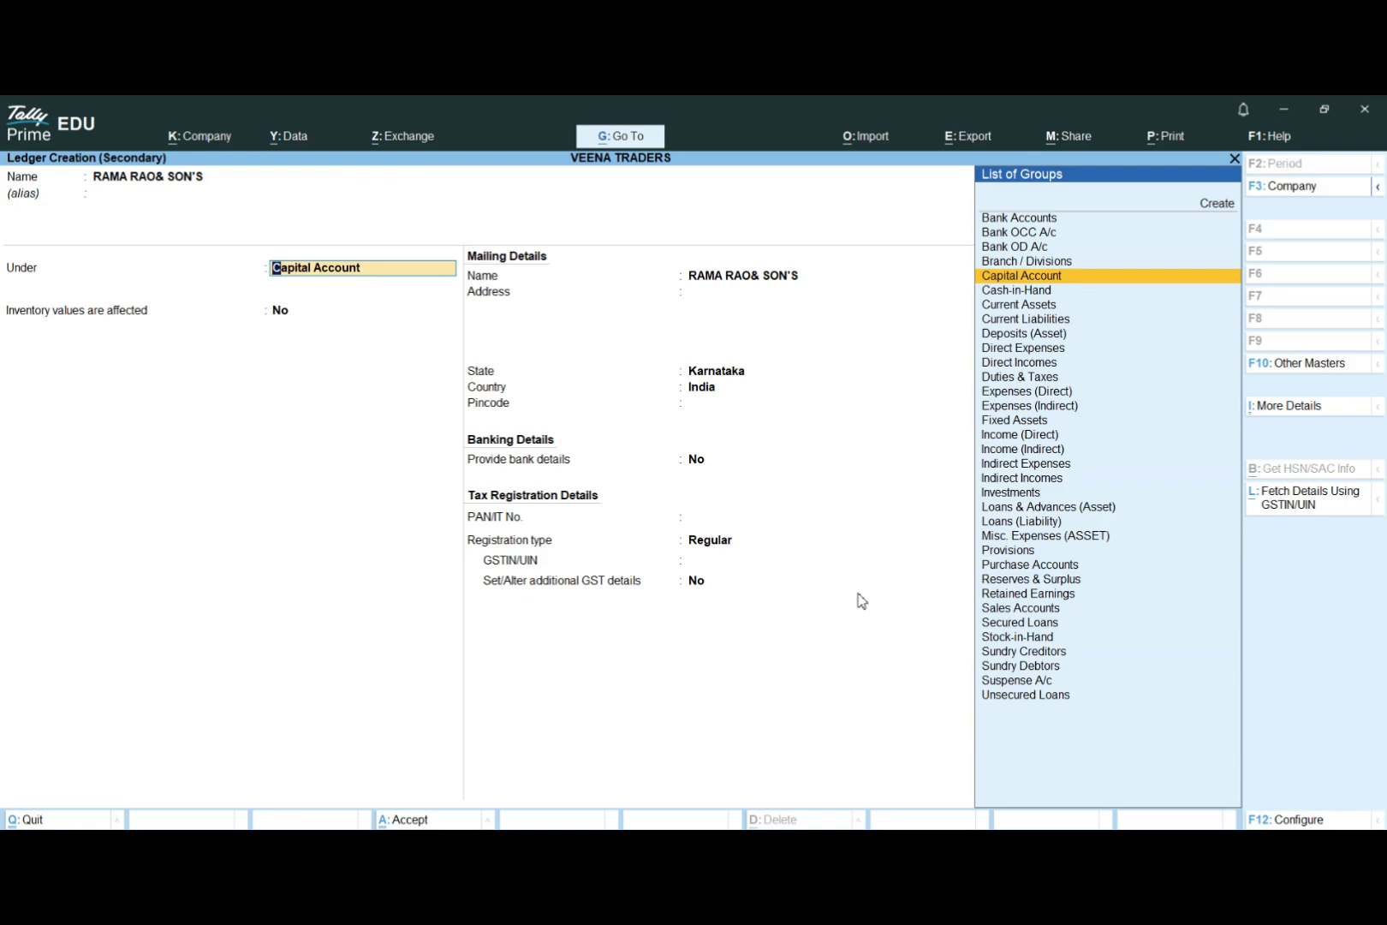
text(S)
key(Down)
key(Down)
key(Down)
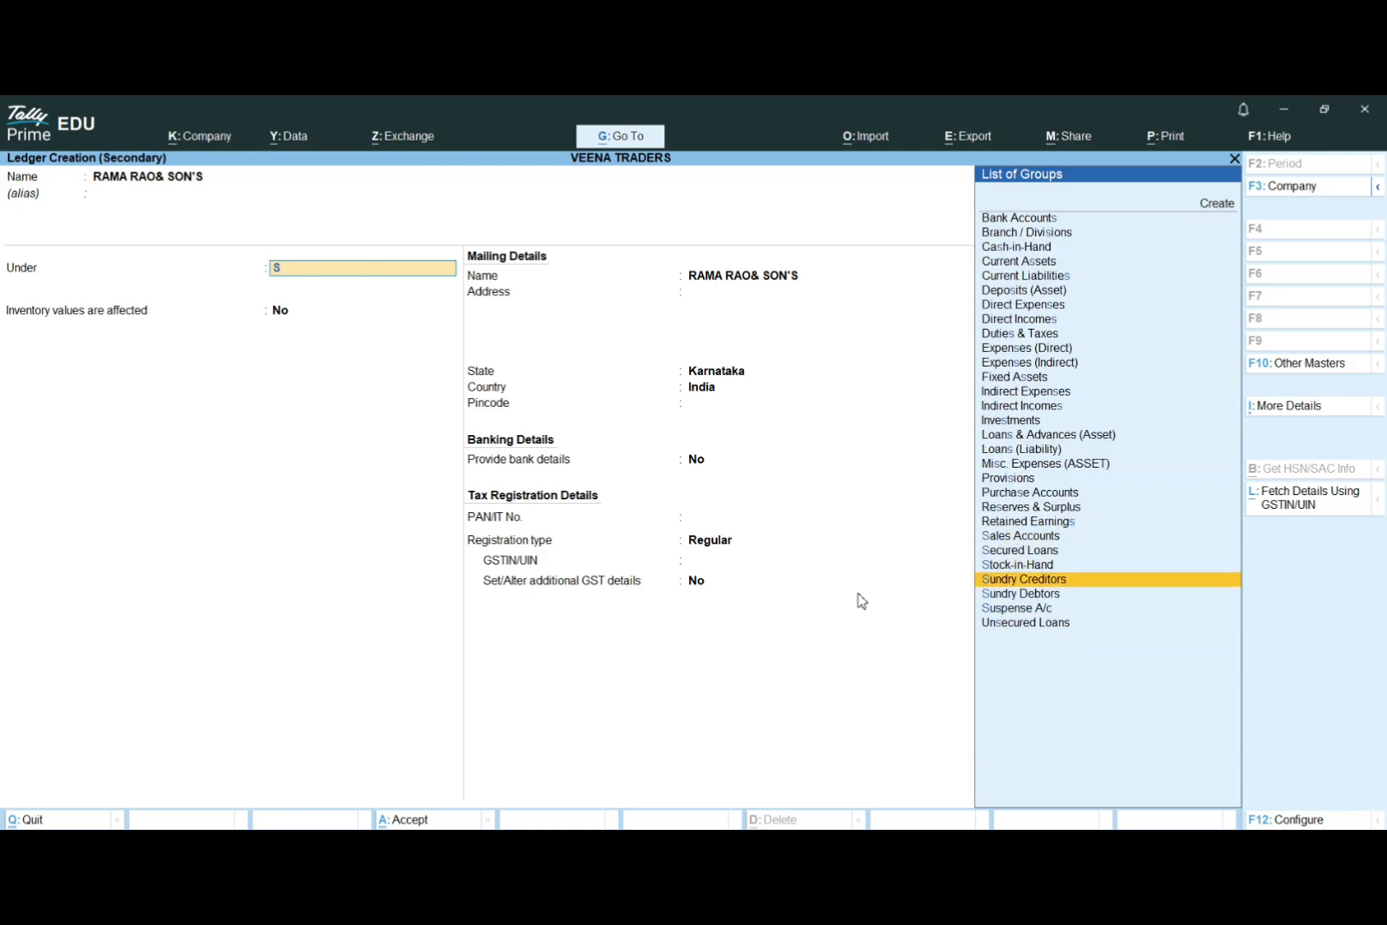
key(Return)
Save the supplier ledger with bill-by-bill balances, no credit-days check, state Karnataka, country India, no bank details, Regular registration and a blank GSTIN.
key(Return)
key(Return)
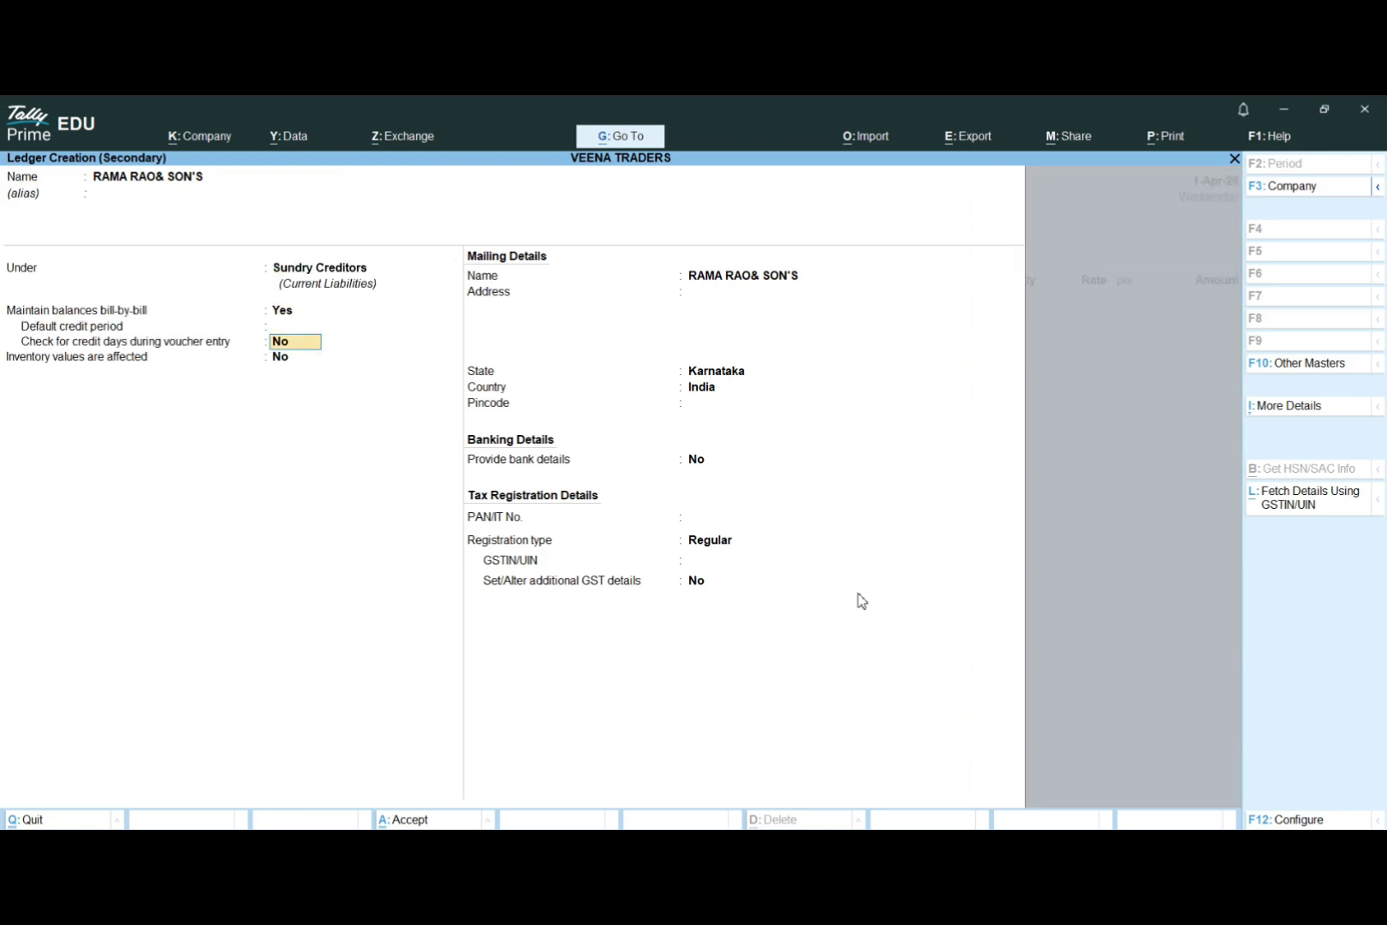
key(Return)
key(Return)
key(Return)
key(Return)
key(Return)
key(Return)
key(Return)
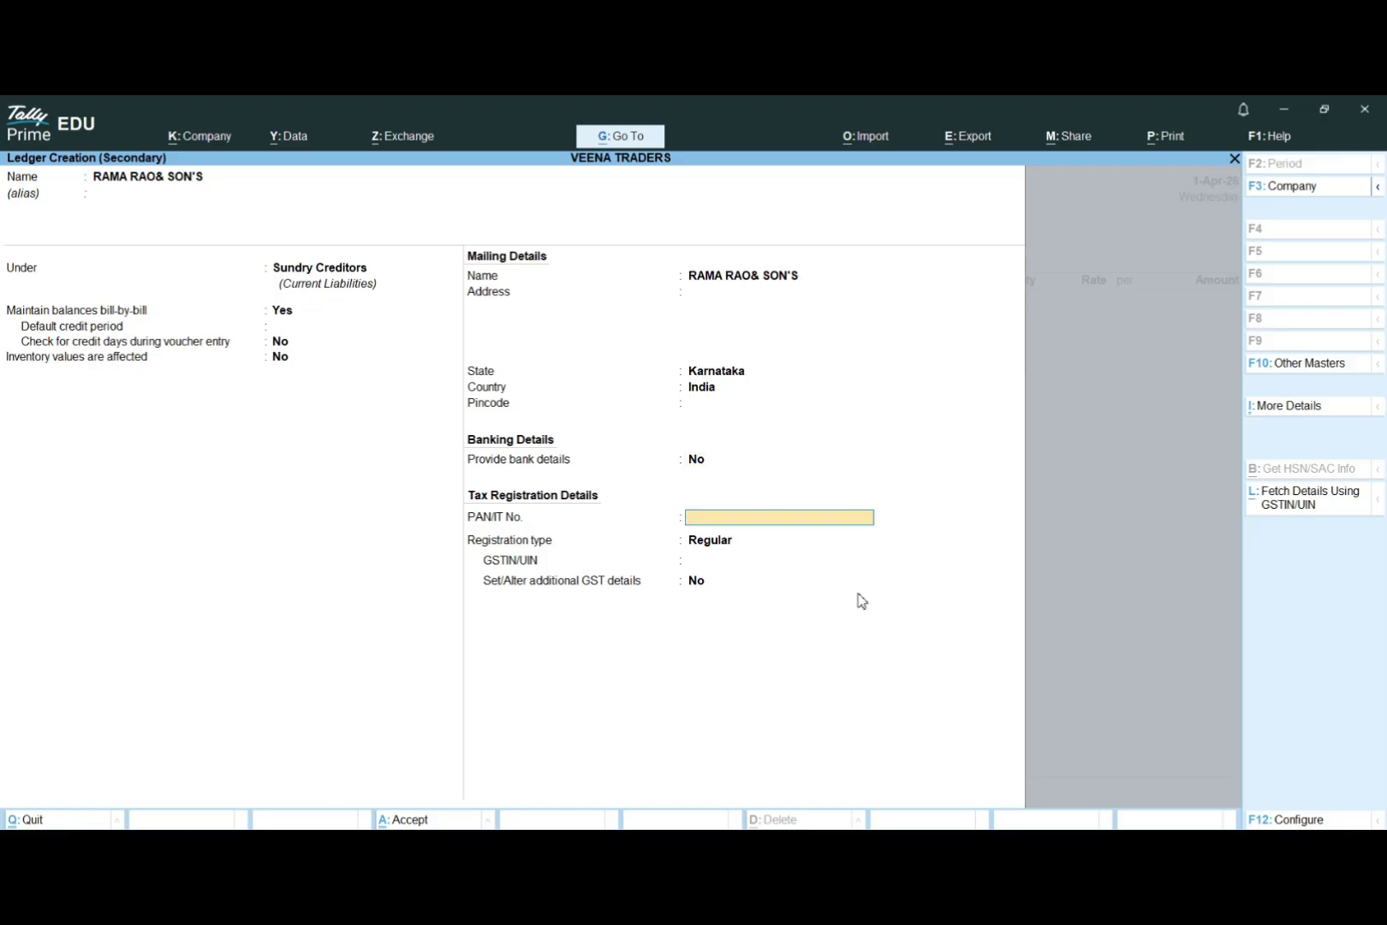
key(Return)
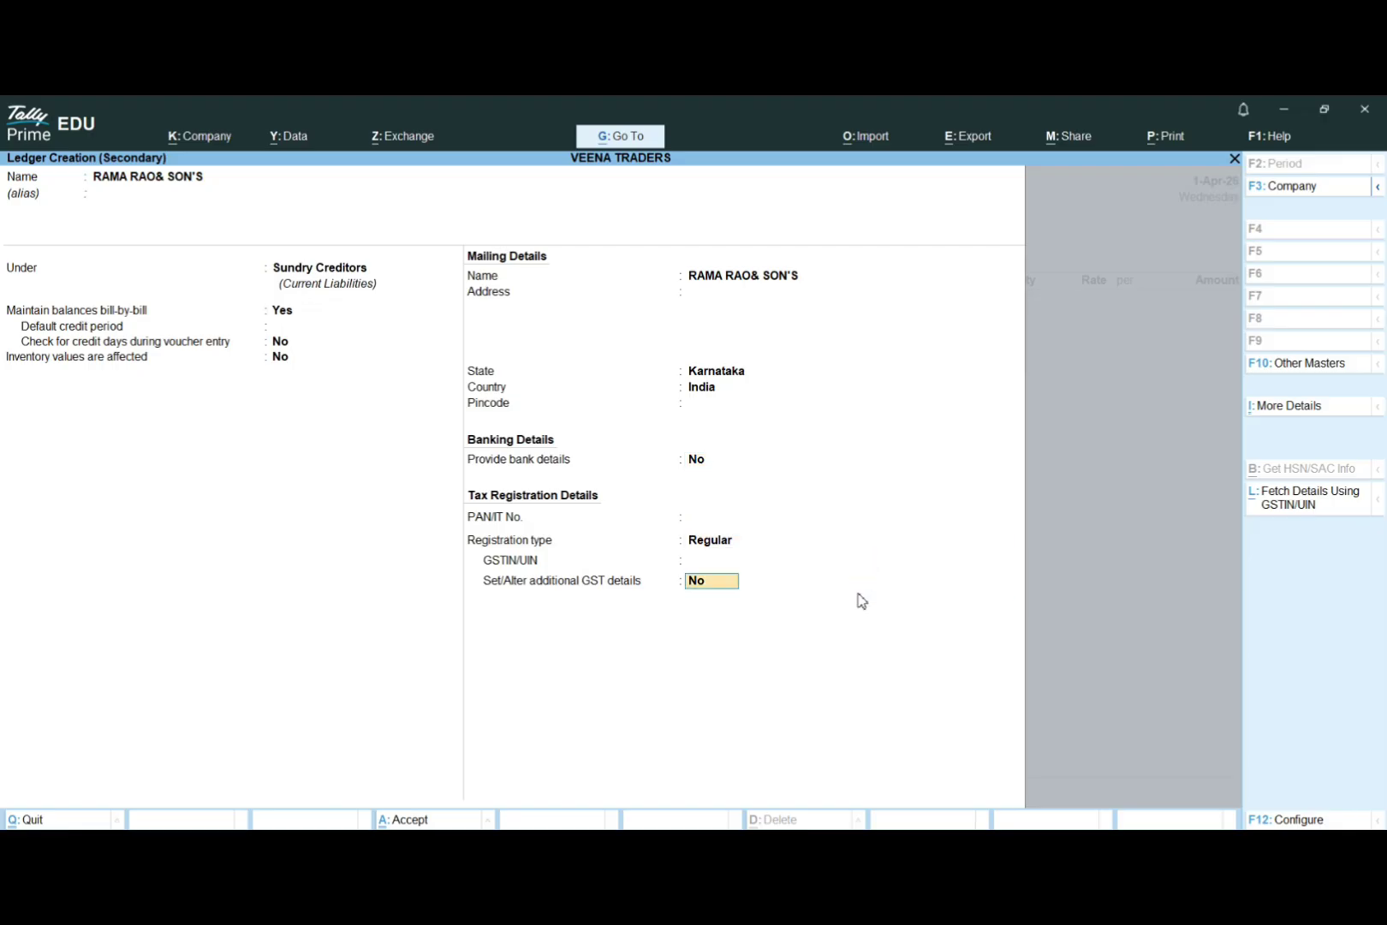
key(Return)
key(Return)
Accept the purchase voucher's receipt details with the document, dispatch, carrier and vehicle fields left blank.
key(Return)
key(Return)
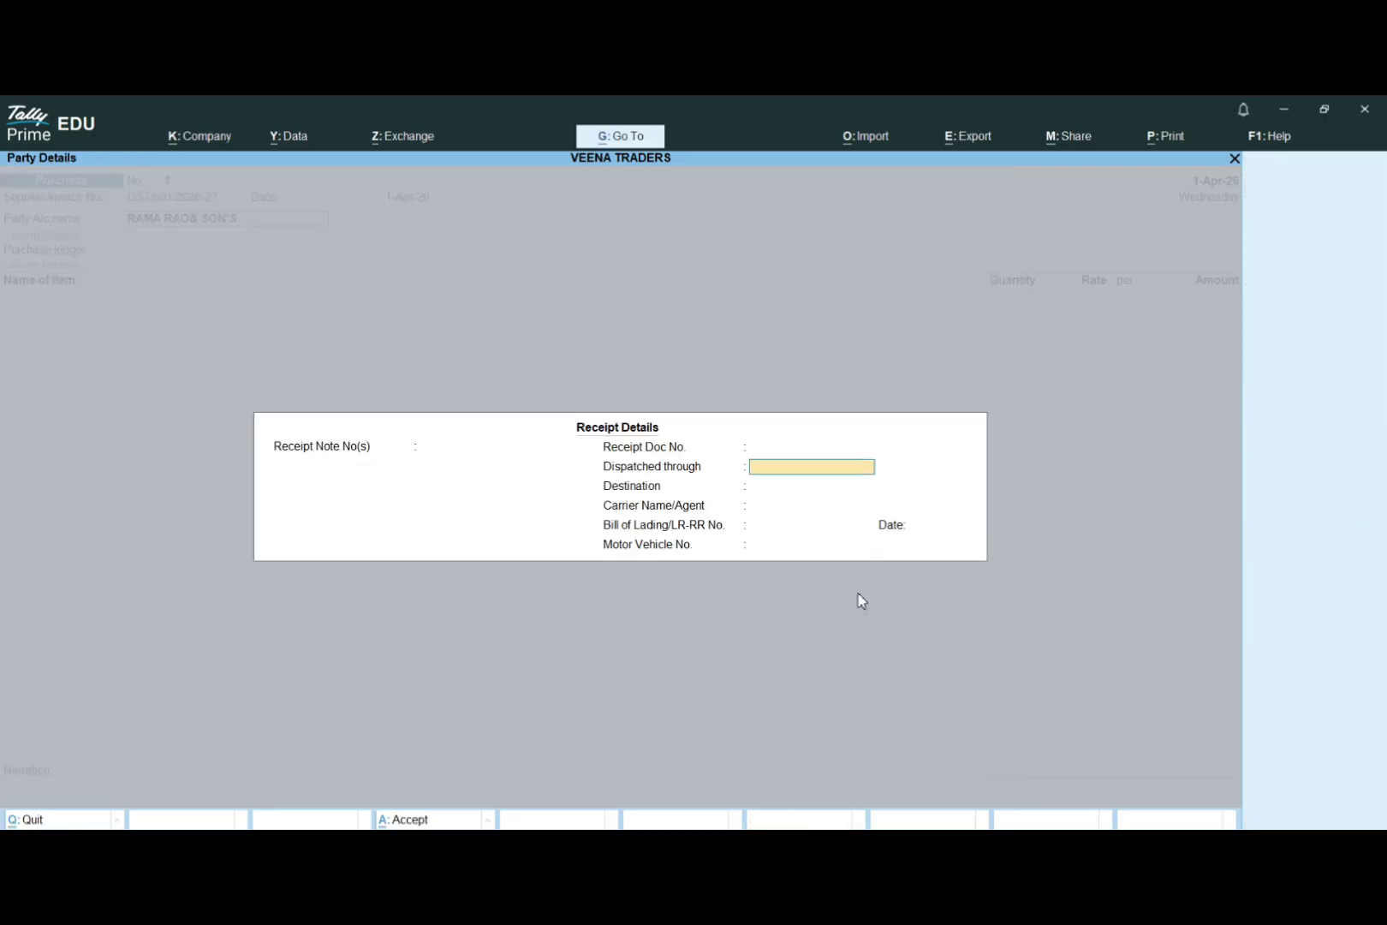
key(Return)
key(Return)
key(Return)
key(Return)
key(Return)
key(Return)
key(Return)
Accept the party details with RAMA RAO& SON'S as supplier, VEENA TRADERS as consignee and Karnataka as place of supply.
key(Return)
key(Return)
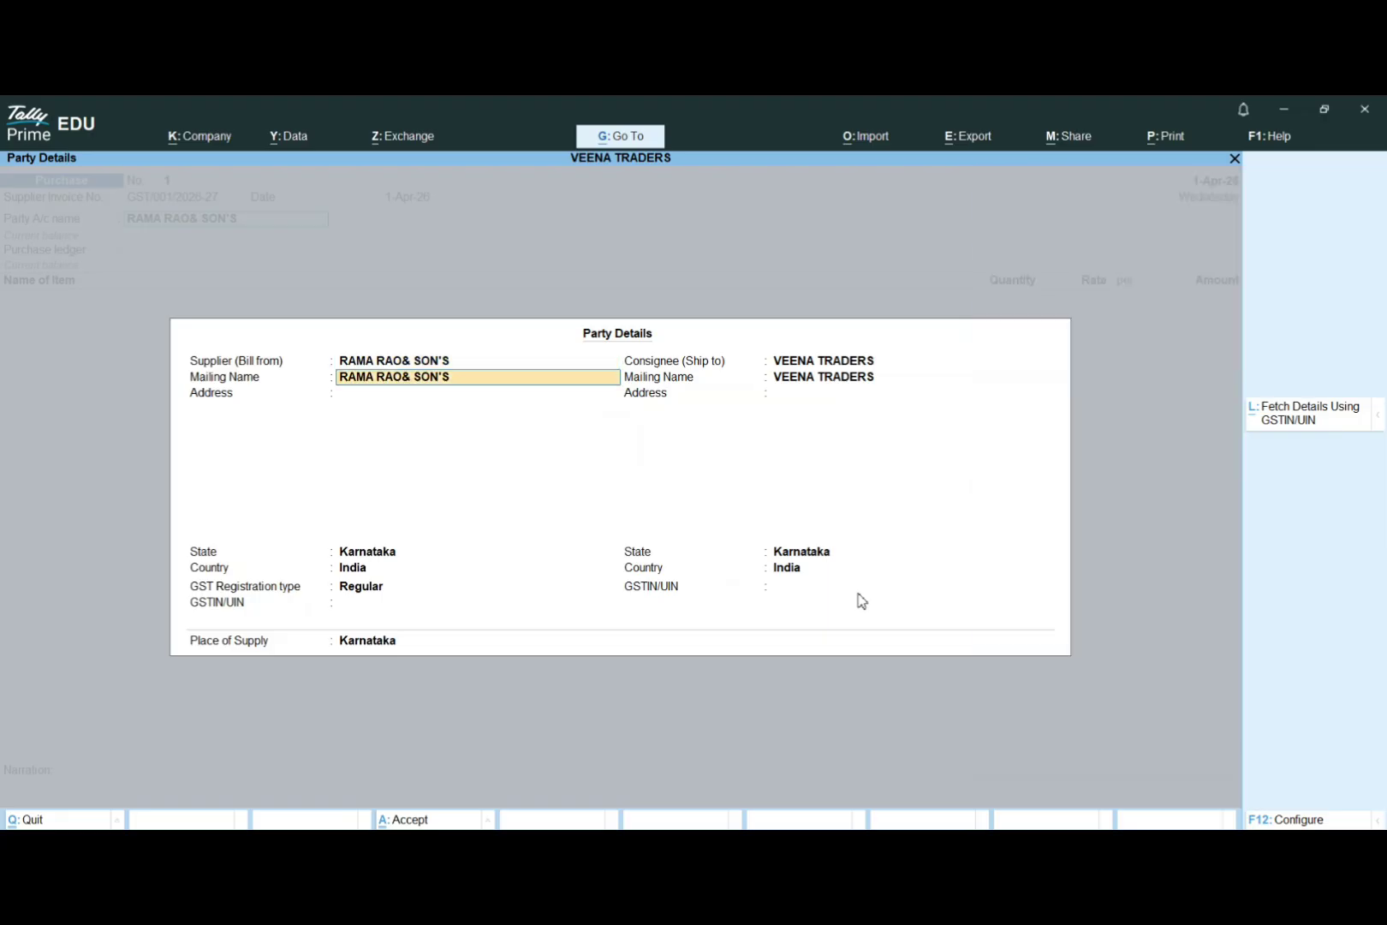
key(Return)
key(Return)
key(Return)
key(Return)
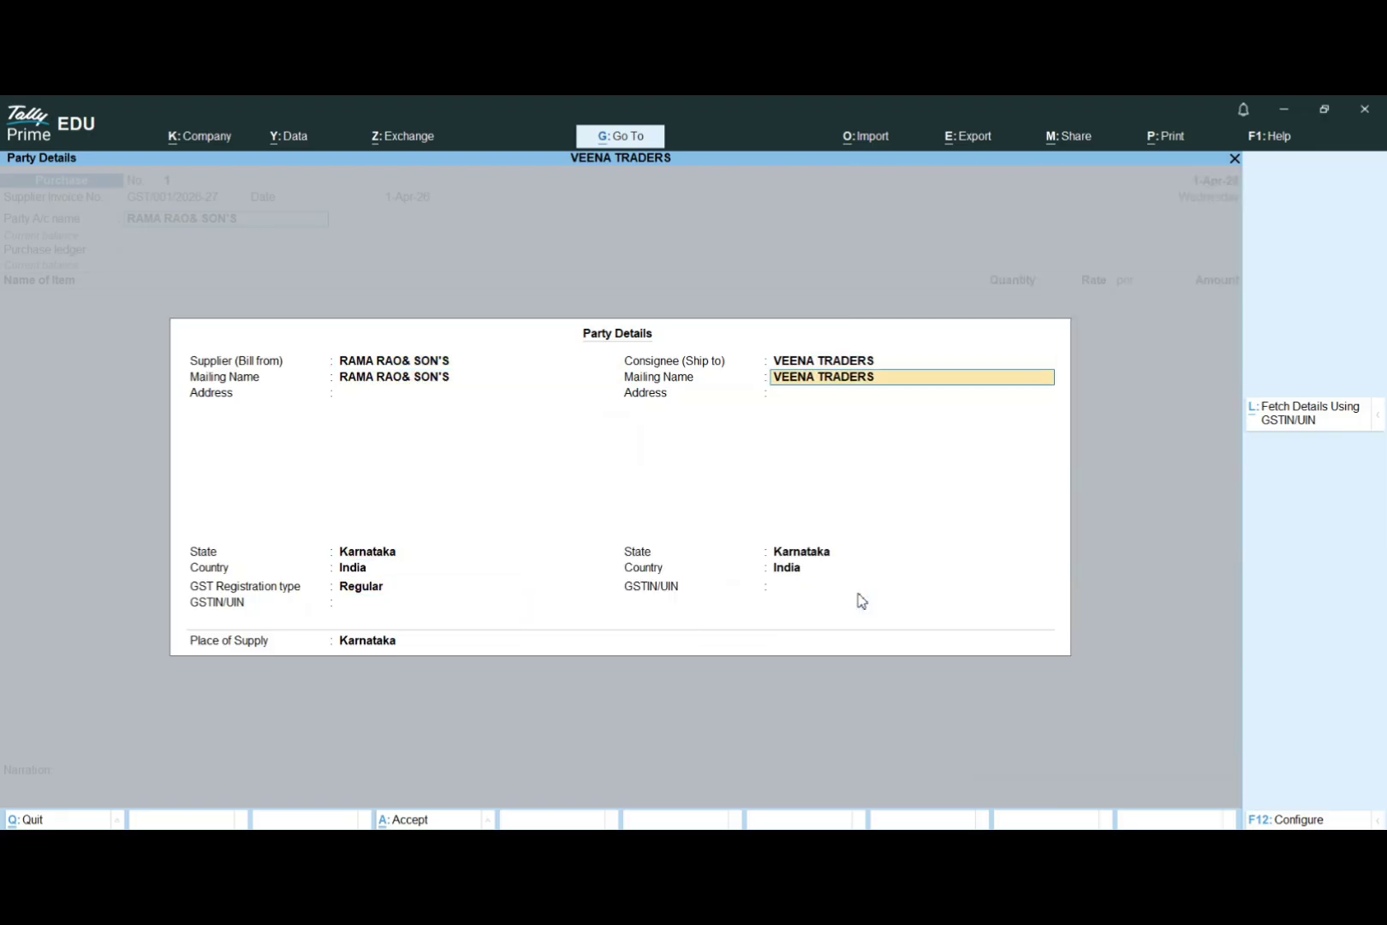
key(Return)
key(Return)
key(Return)
key(Return)
key(Return)
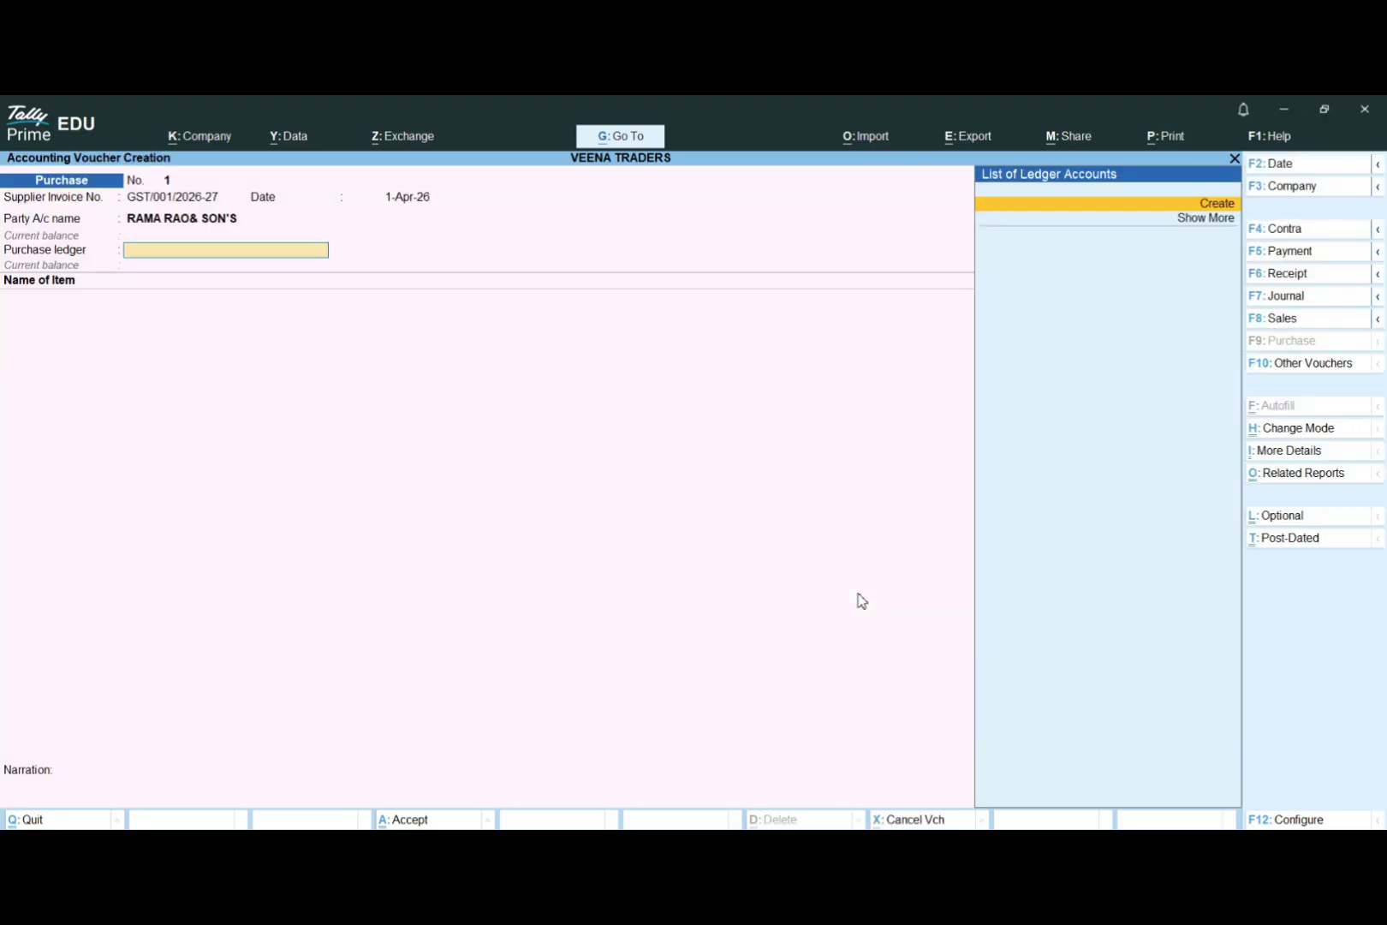
Create a ledger named PURCHASE for the voucher's purchase ledger, under Purchase Accounts, with inventory values affected.
key(Return)
text(PU)
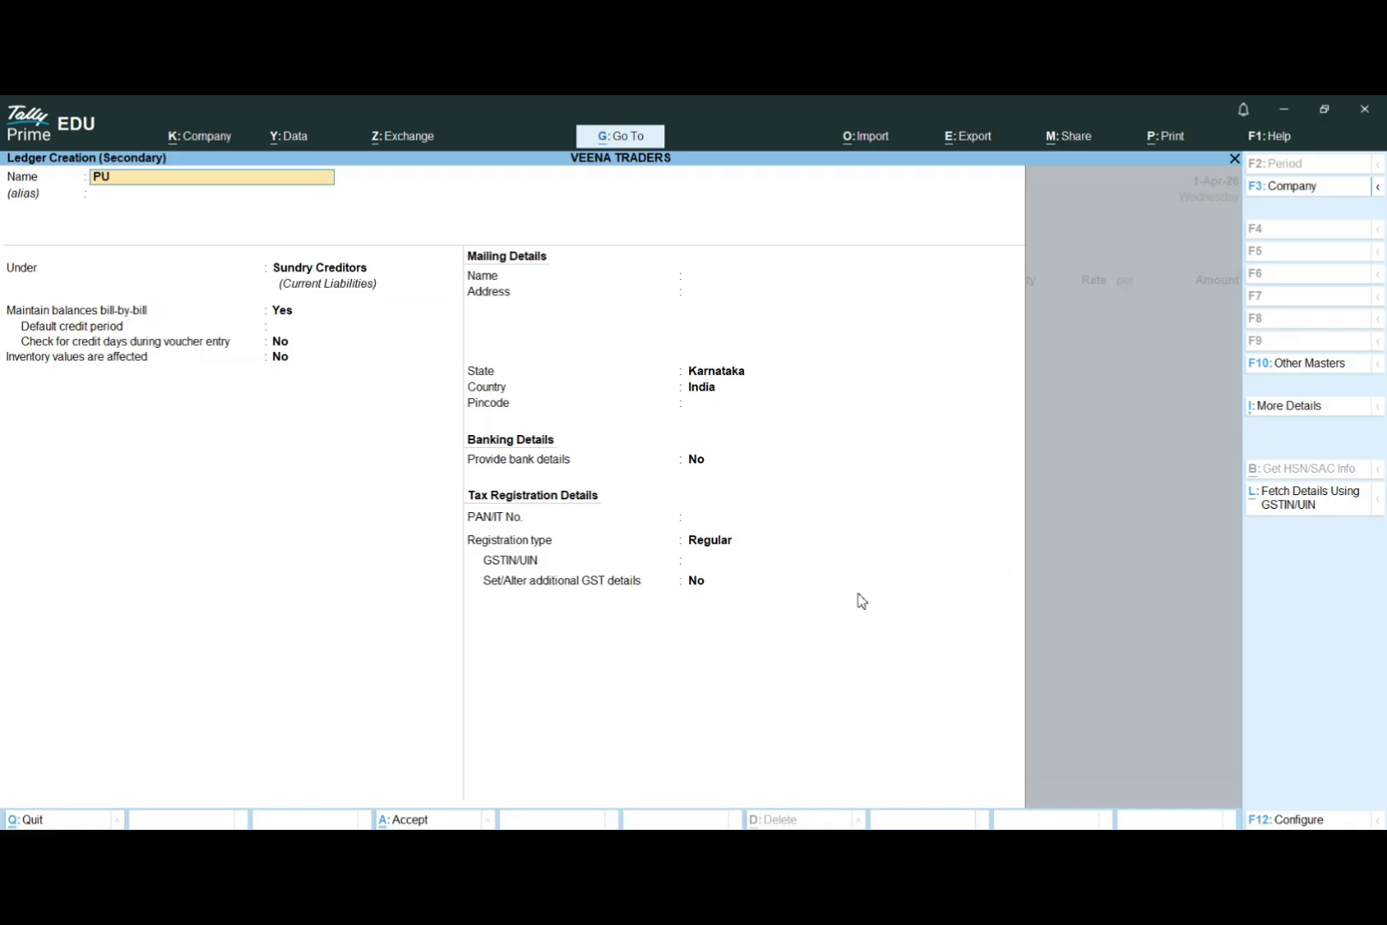
text(RCHASE)
key(Return)
text(P)
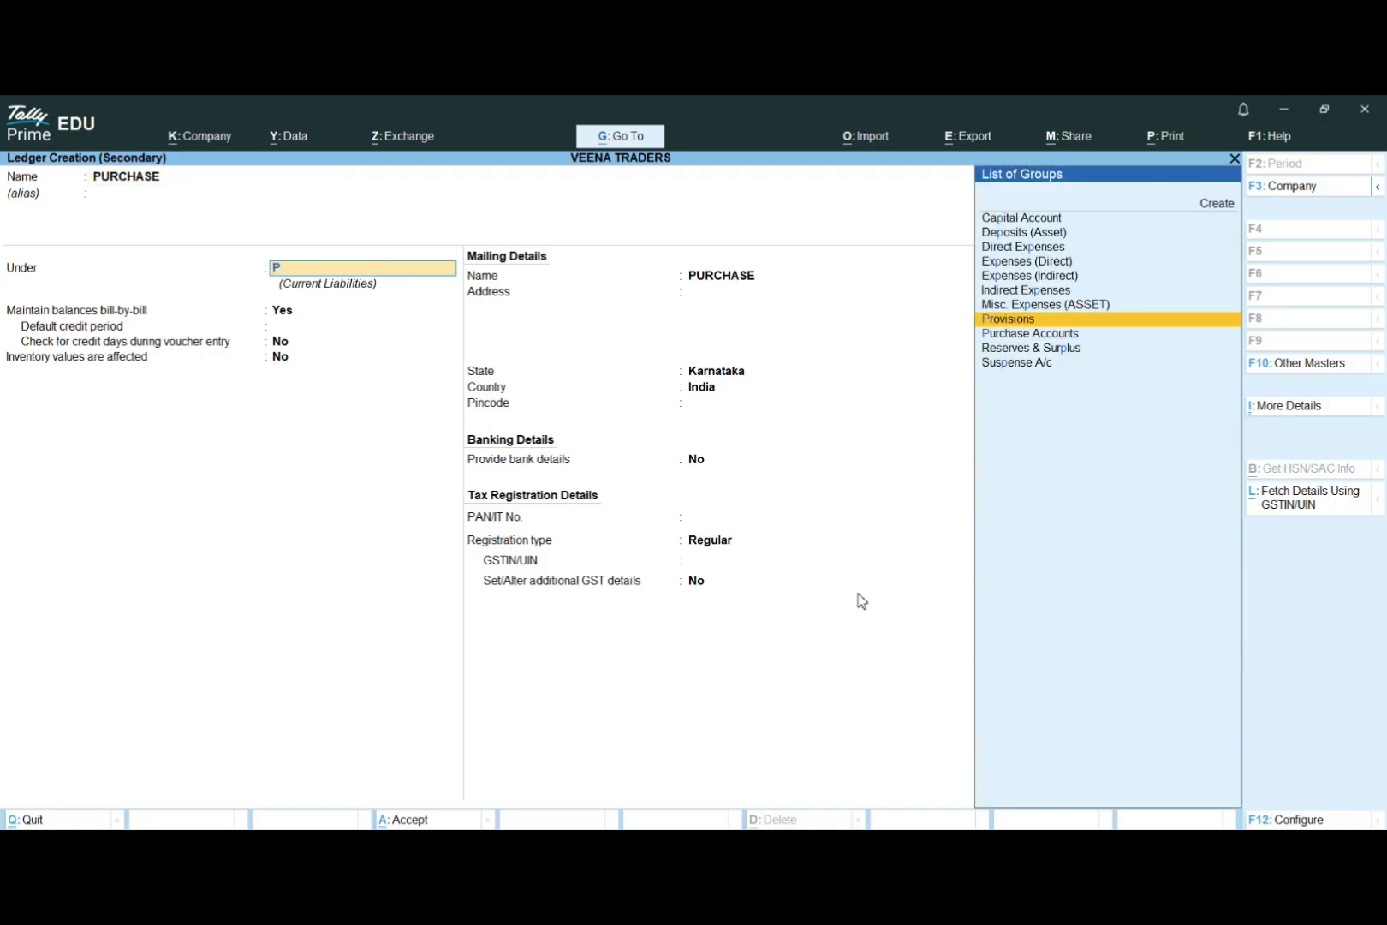
text(u)
key(Return)
key(Return)
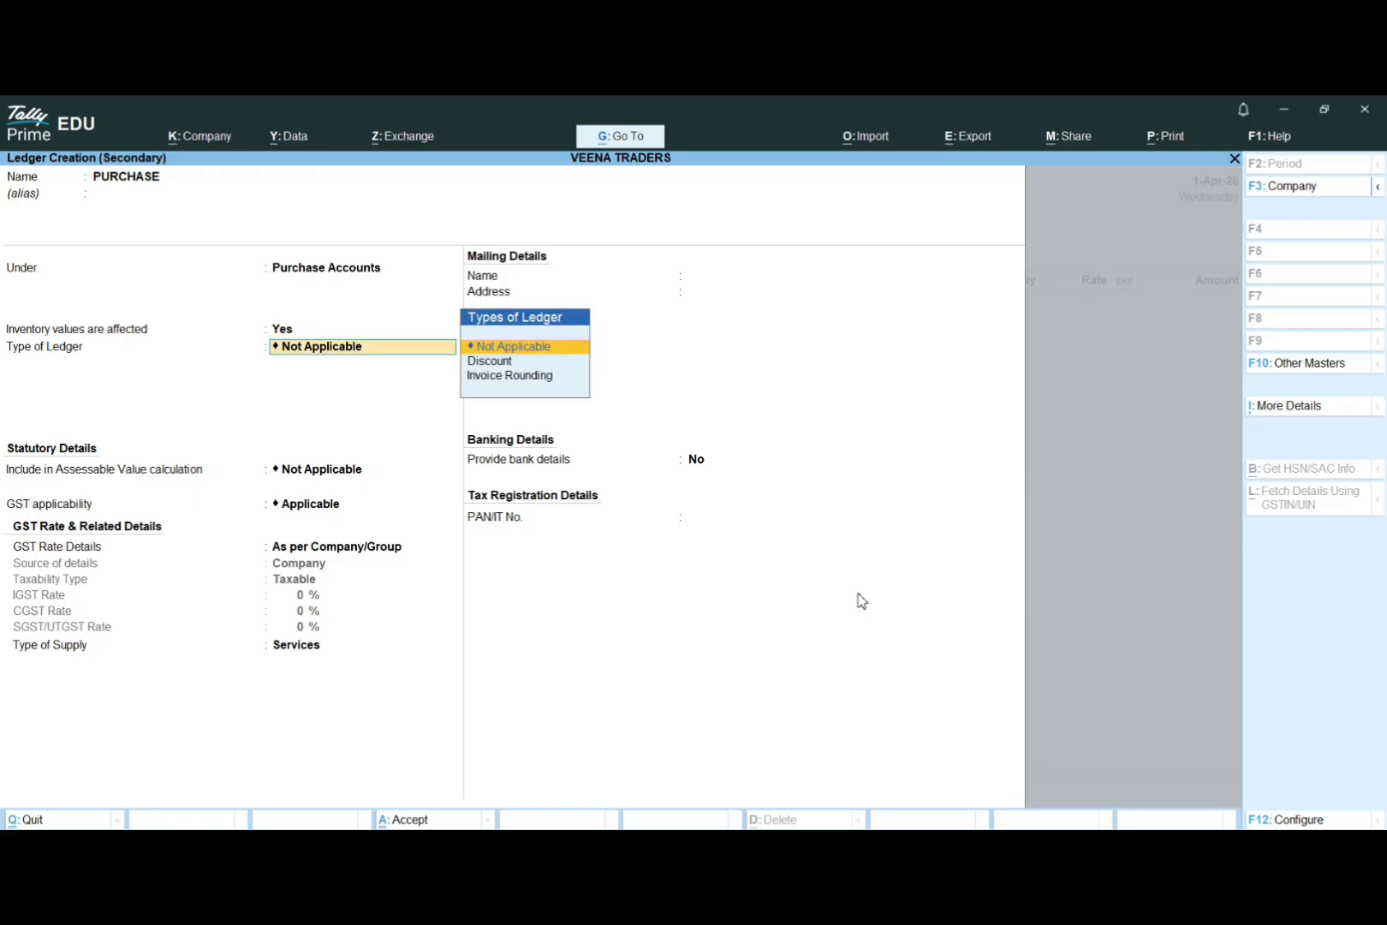
Specify the PURCHASE ledger's GST details directly as Taxable with 0% IGST, CGST and SGST rates and supply type Goods, and save it.
key(Return)
key(Return)
key(Return)
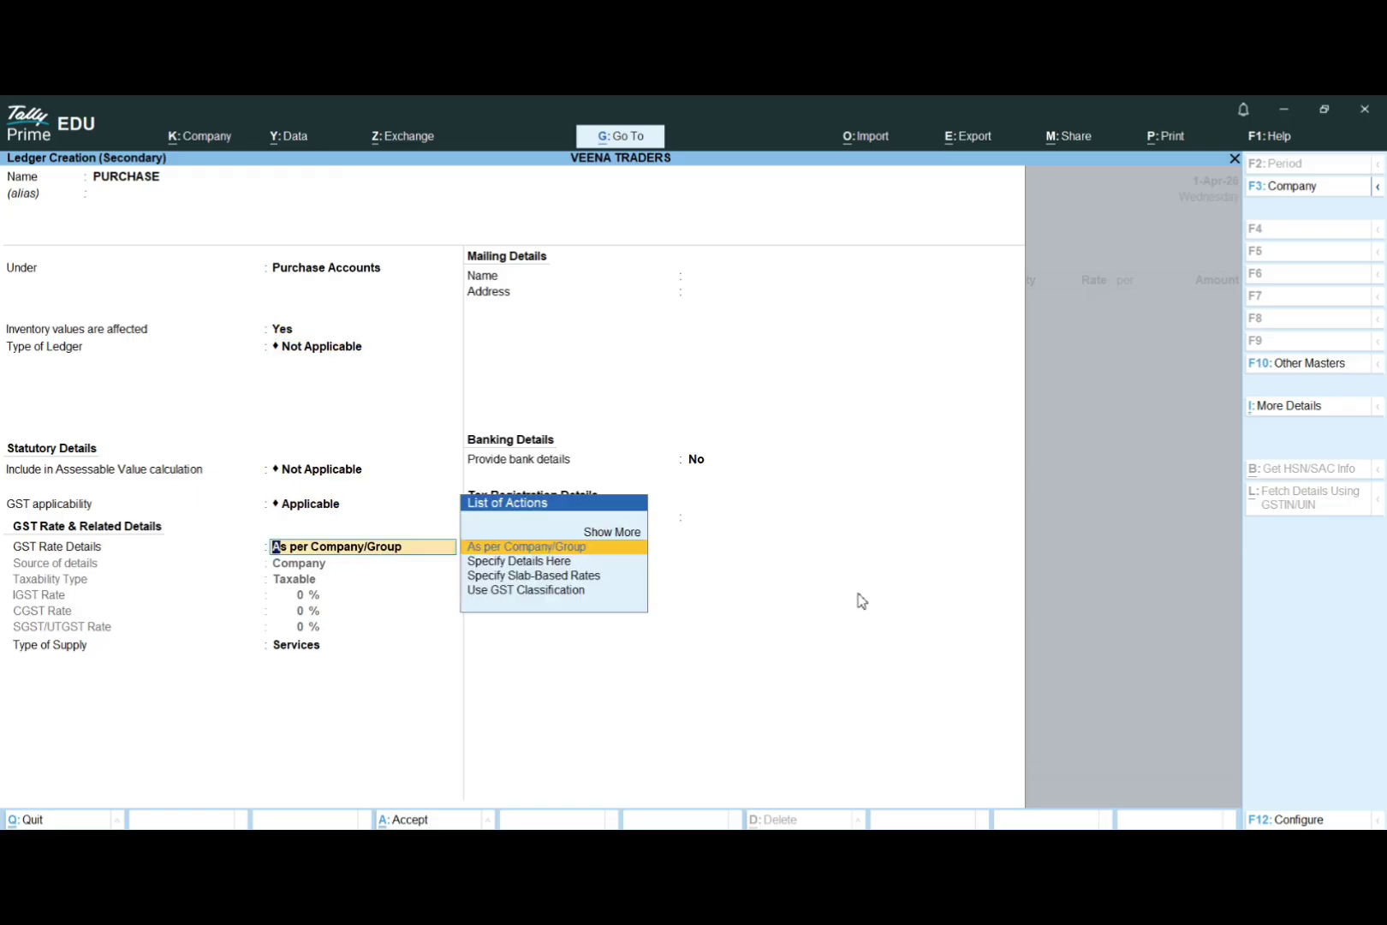
key(Down)
key(Return)
key(Return)
key(Return)
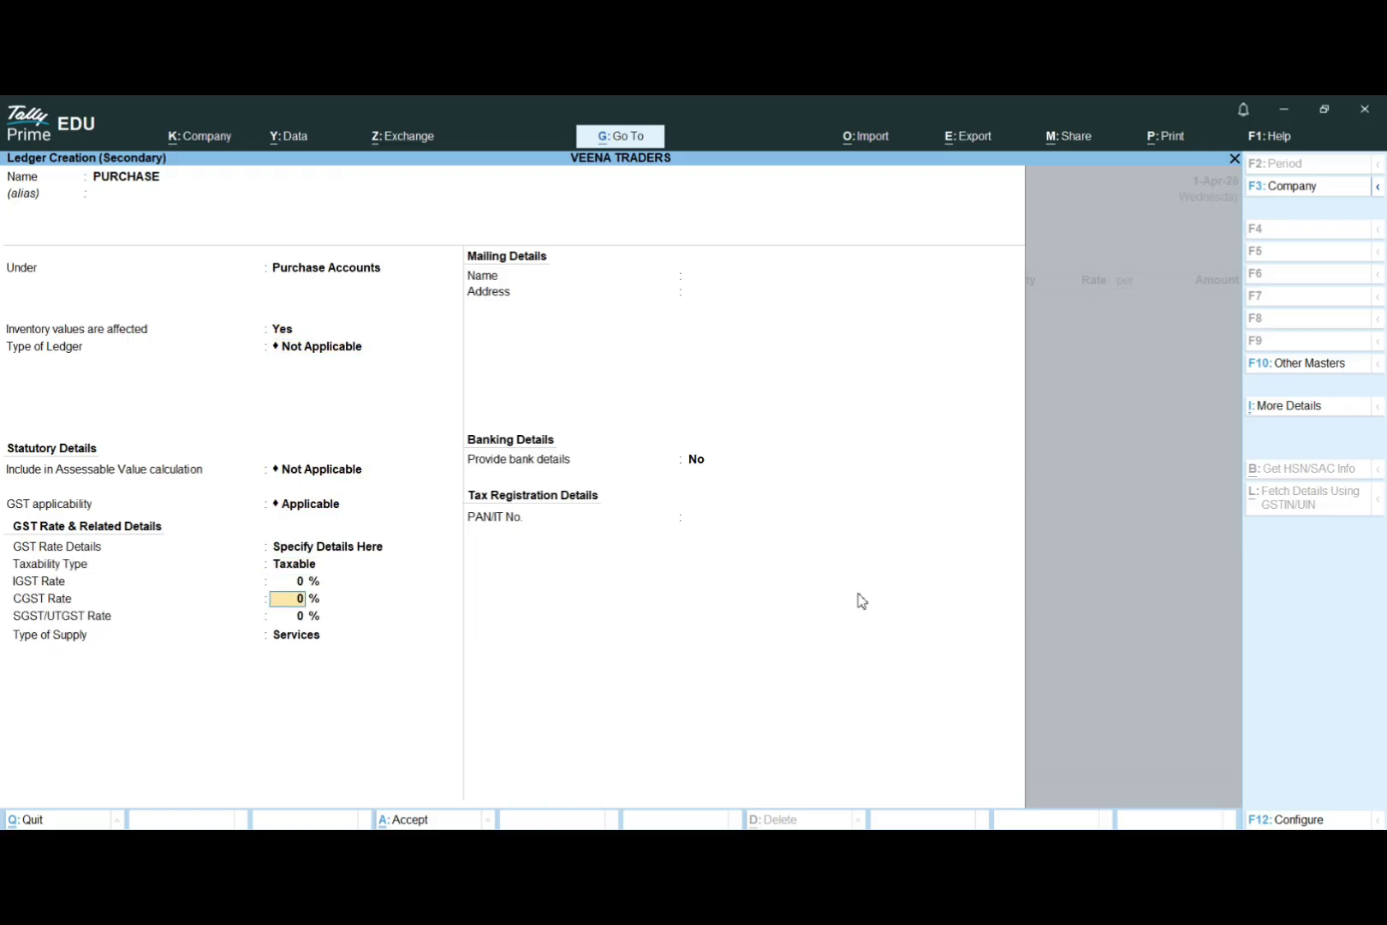
key(Return)
key(Return)
key(Up)
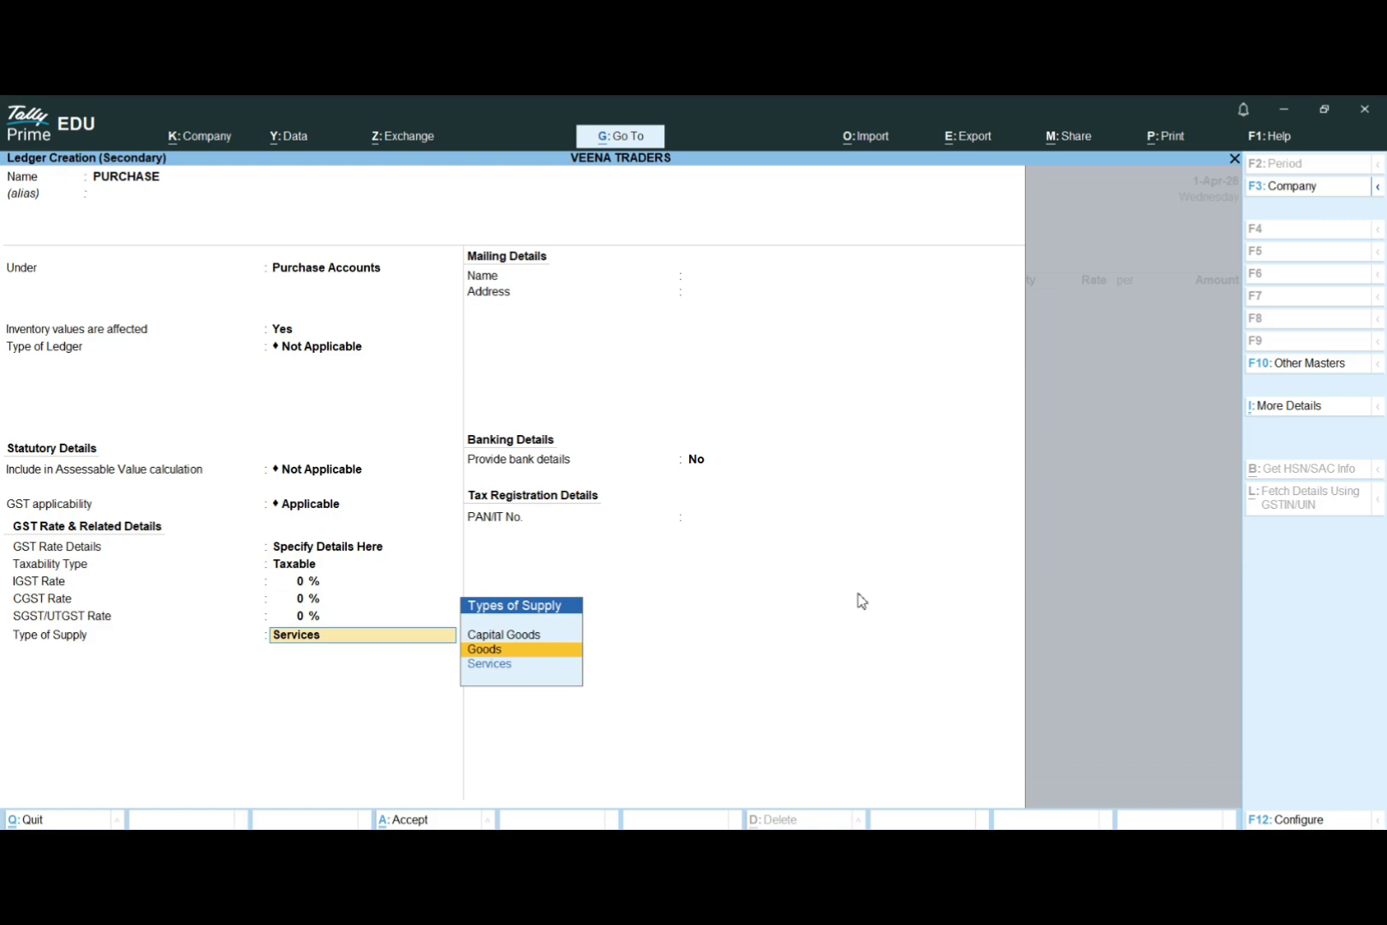
key(Return)
key(Return)
key(Return)
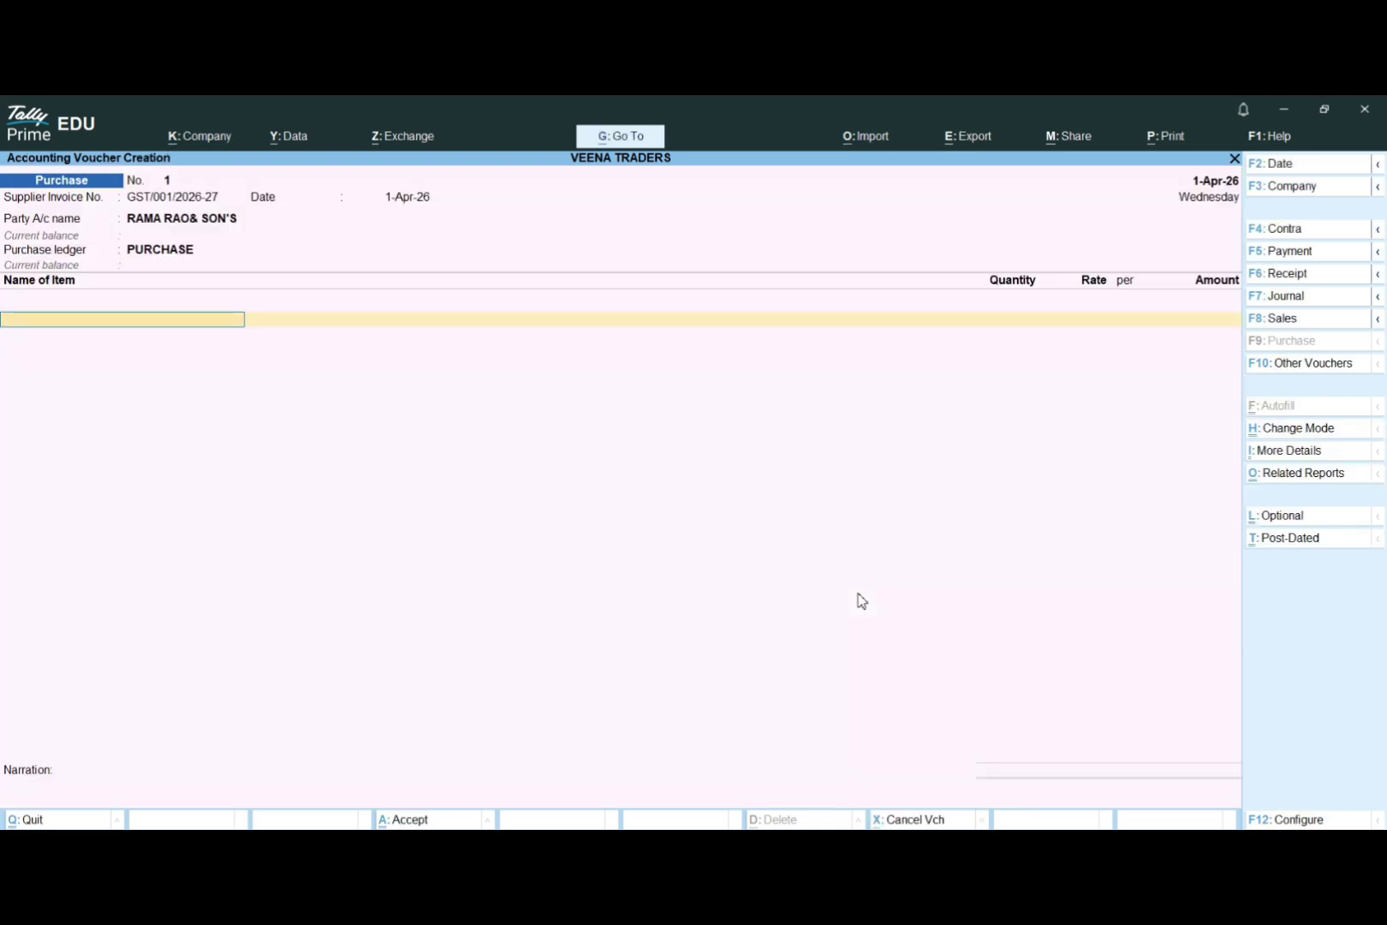
Start a new stock item named RICE from the voucher's item line.
key(alt+c)
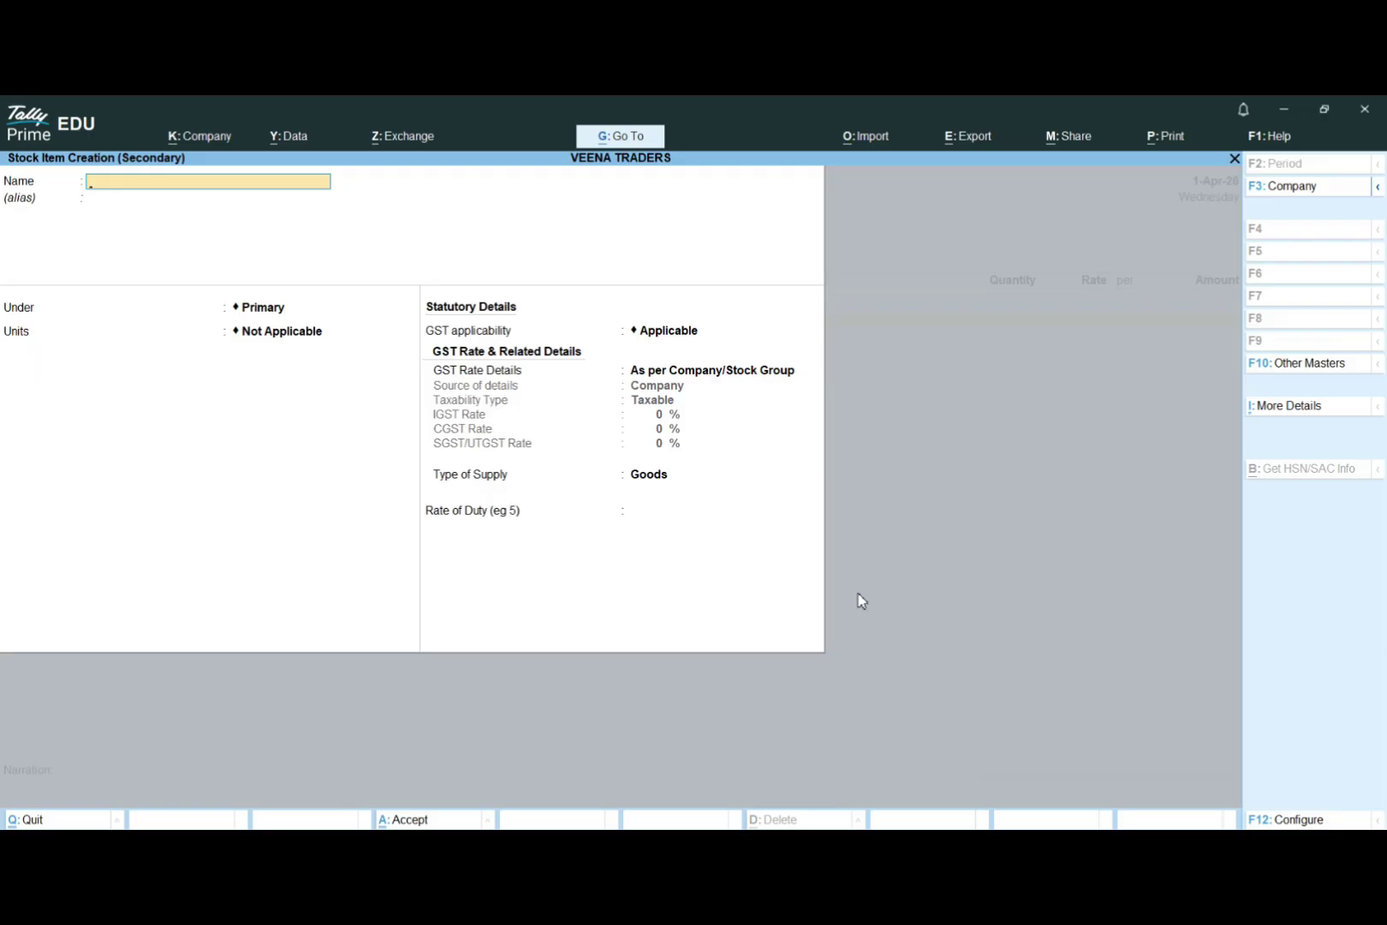
text(RICE)
key(Return)
key(Return)
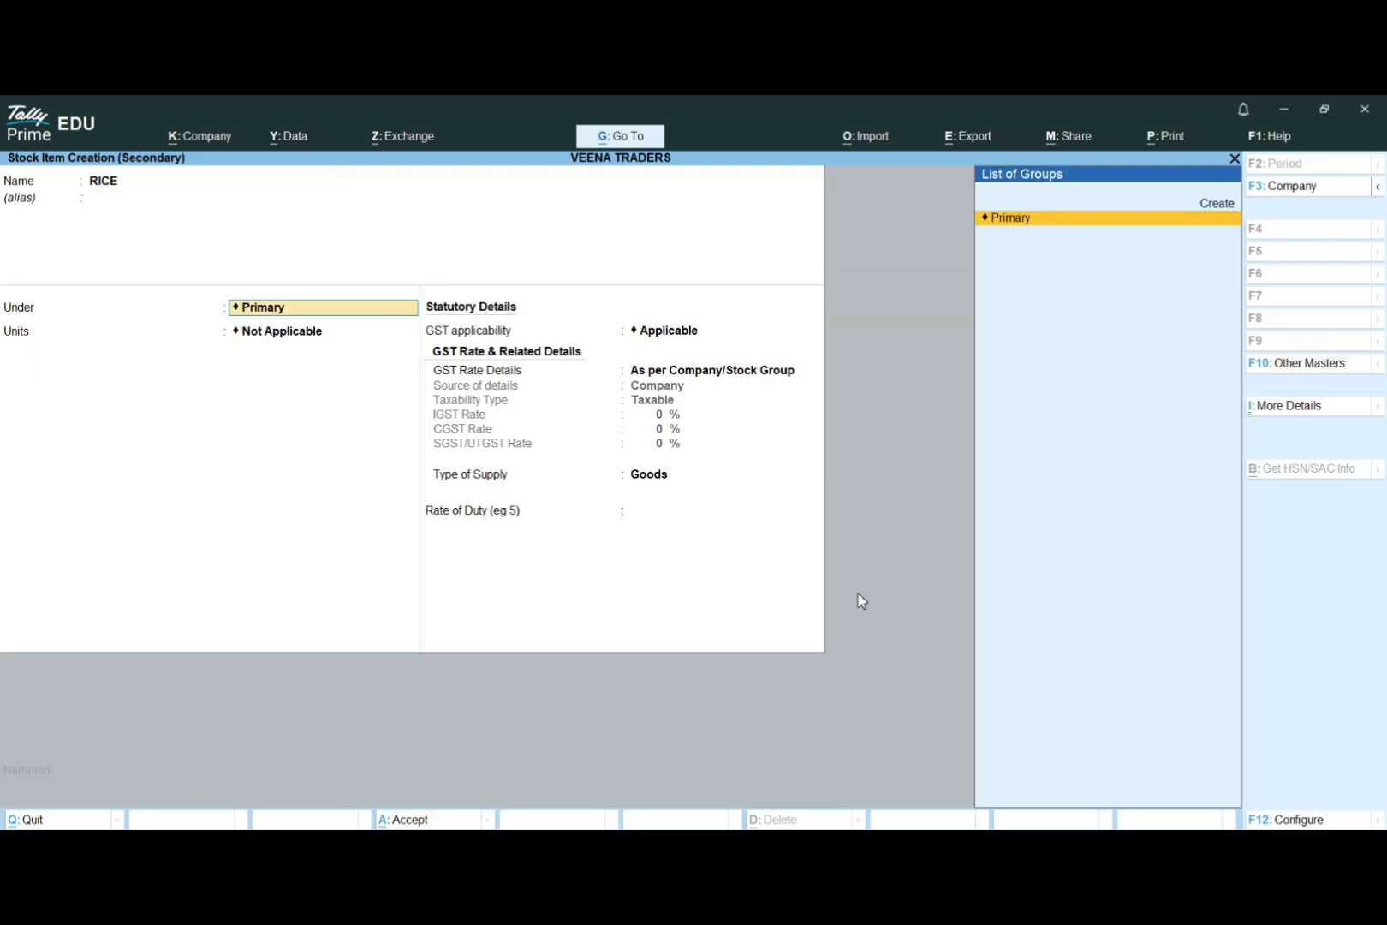
Create a stock group named STATIONERY under Primary for the RICE item, with item quantities added.
key(Up)
key(Return)
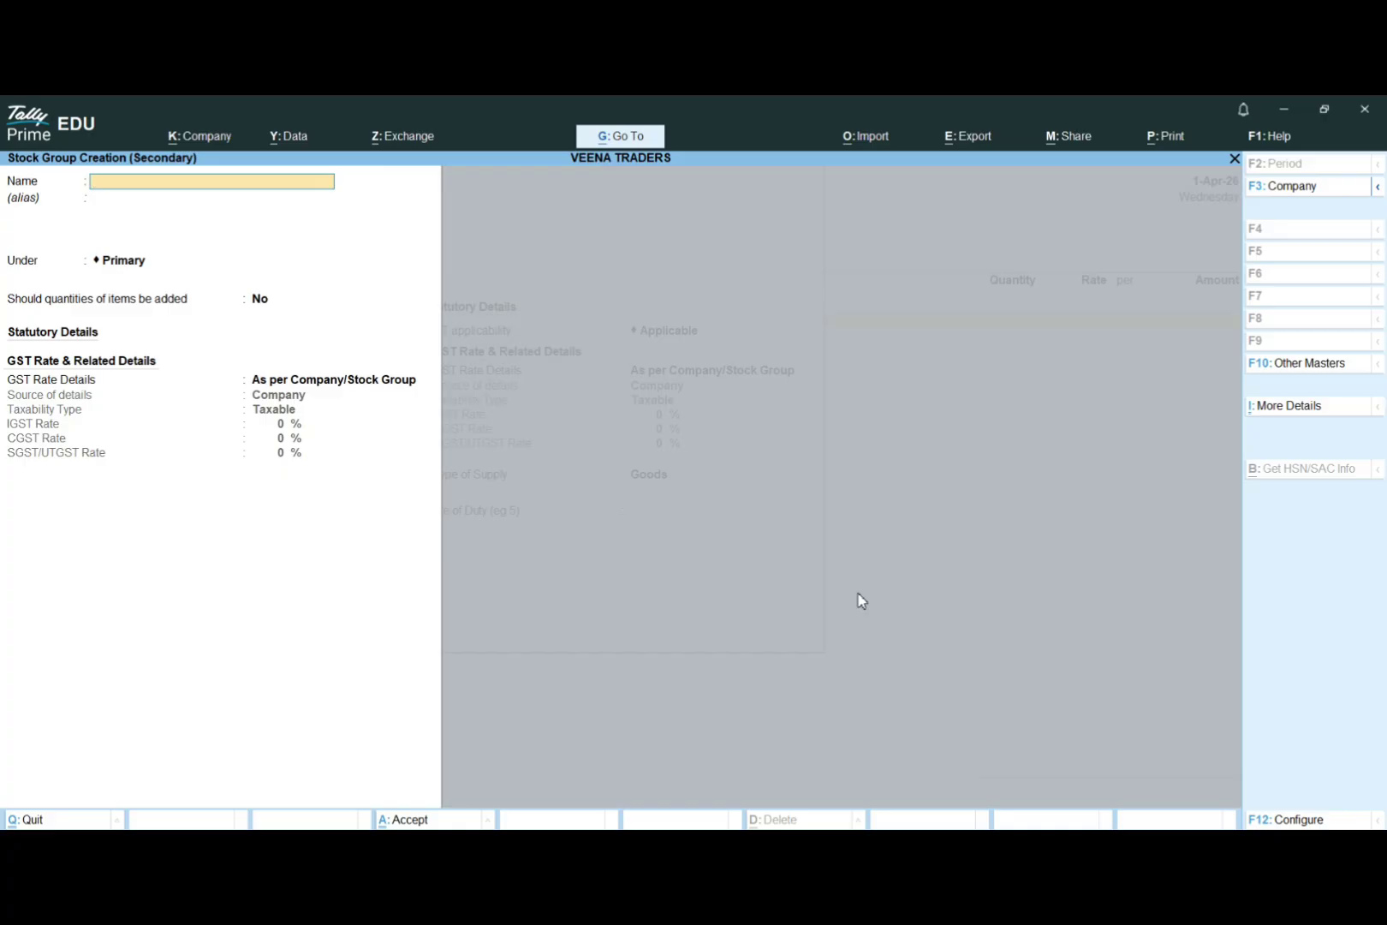
text(STATIONERY)
key(Return)
key(Return)
key(Return)
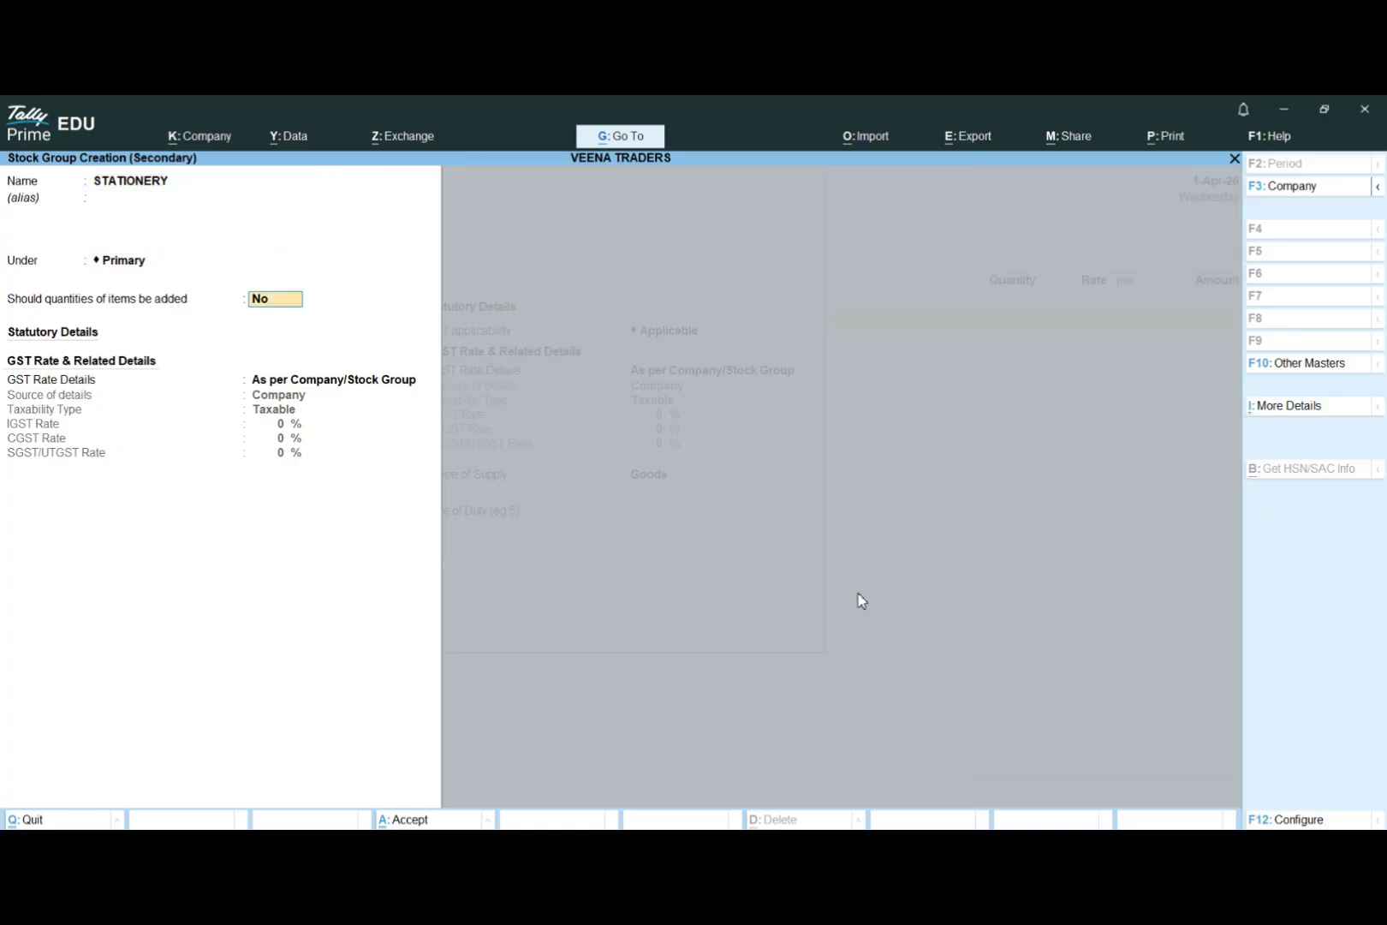
text(Y)
key(Return)
Specify the STATIONERY group's GST details directly as Taxable with 0% IGST, CGST and SGST rates, and save the group.
key(Down)
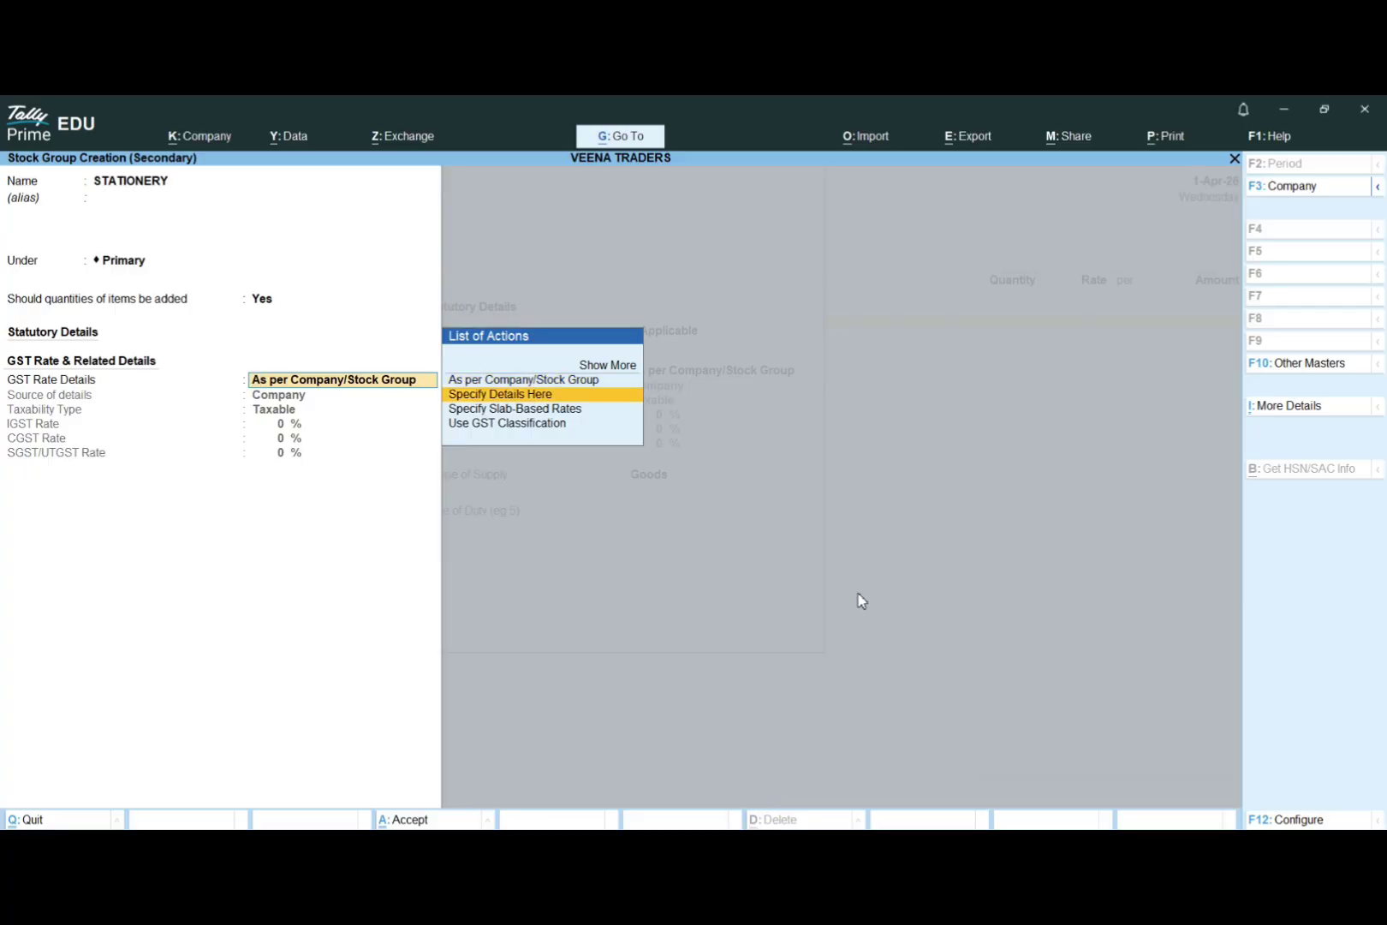
key(Return)
key(Return)
key(Return)
key(Return)
key(Return)
key(Return)
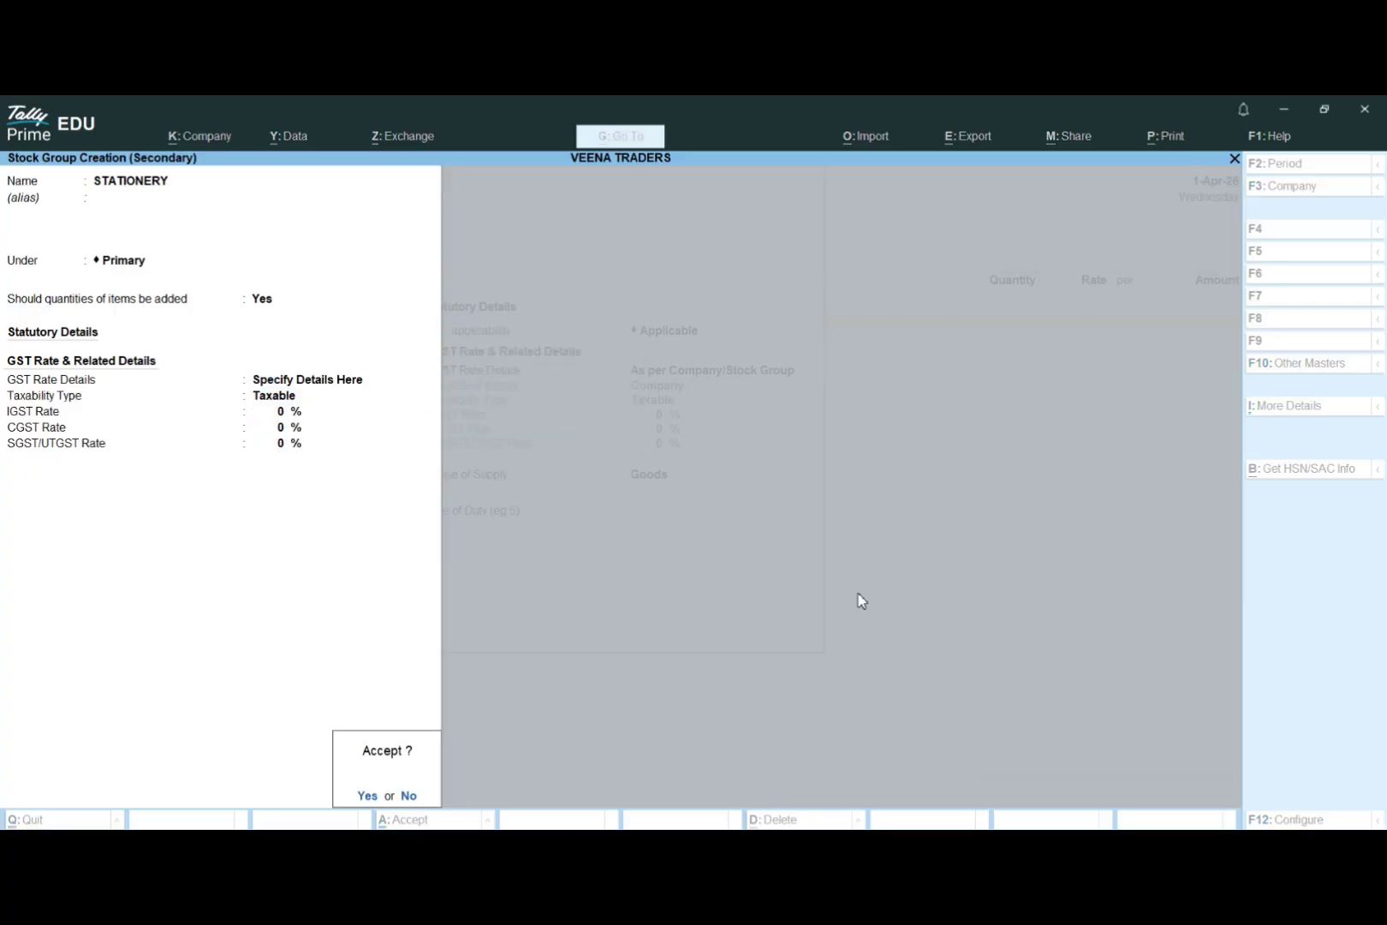
Create a simple unit with symbol BAG, formal name BAGS, UQC BAG-BAGS and 0 decimal places for the RICE item.
key(Up)
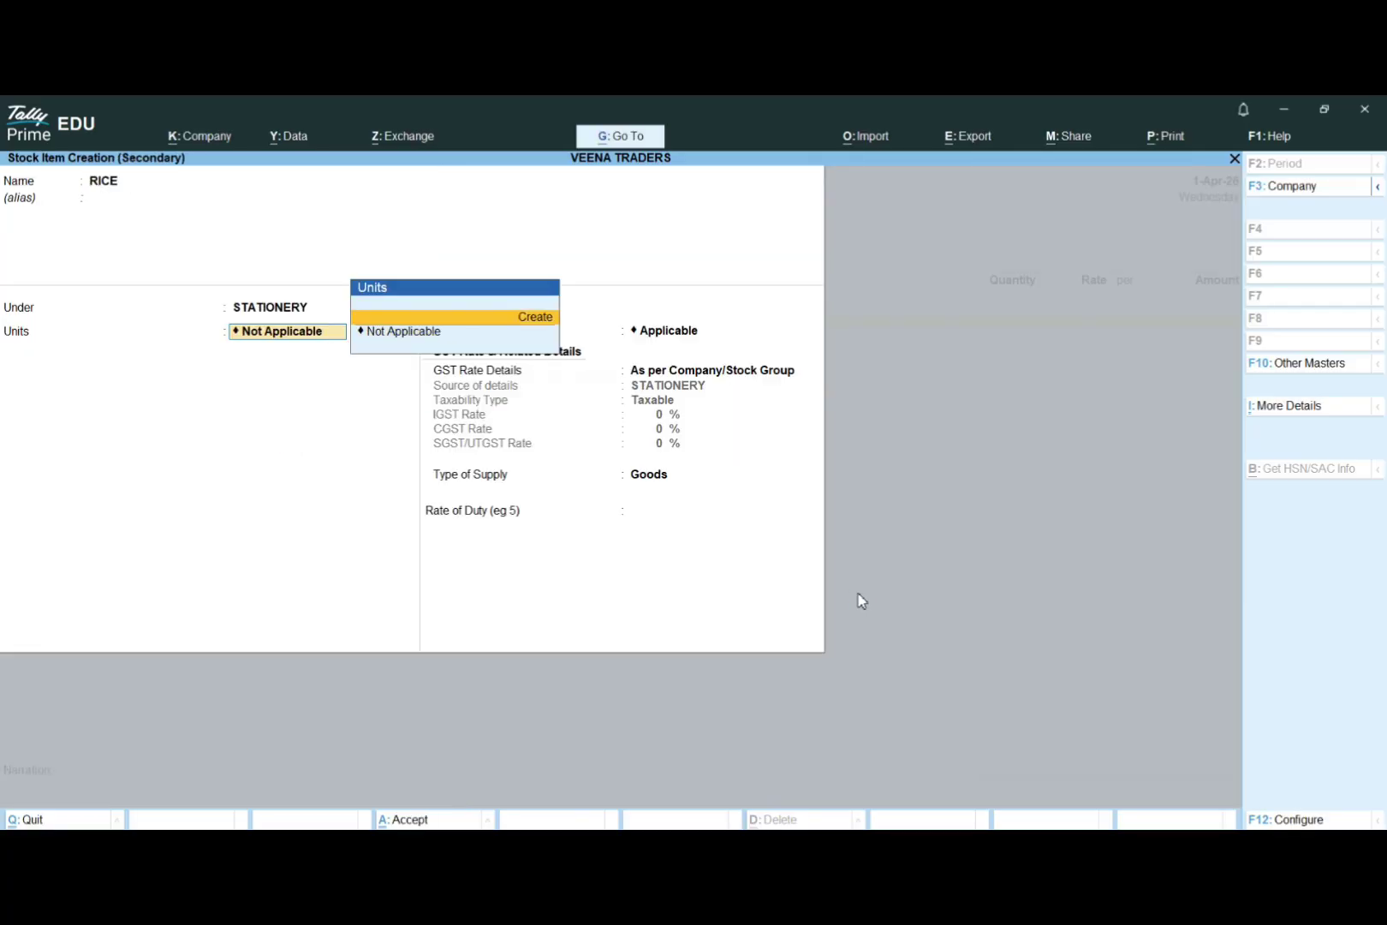
key(Return)
text(BAG)
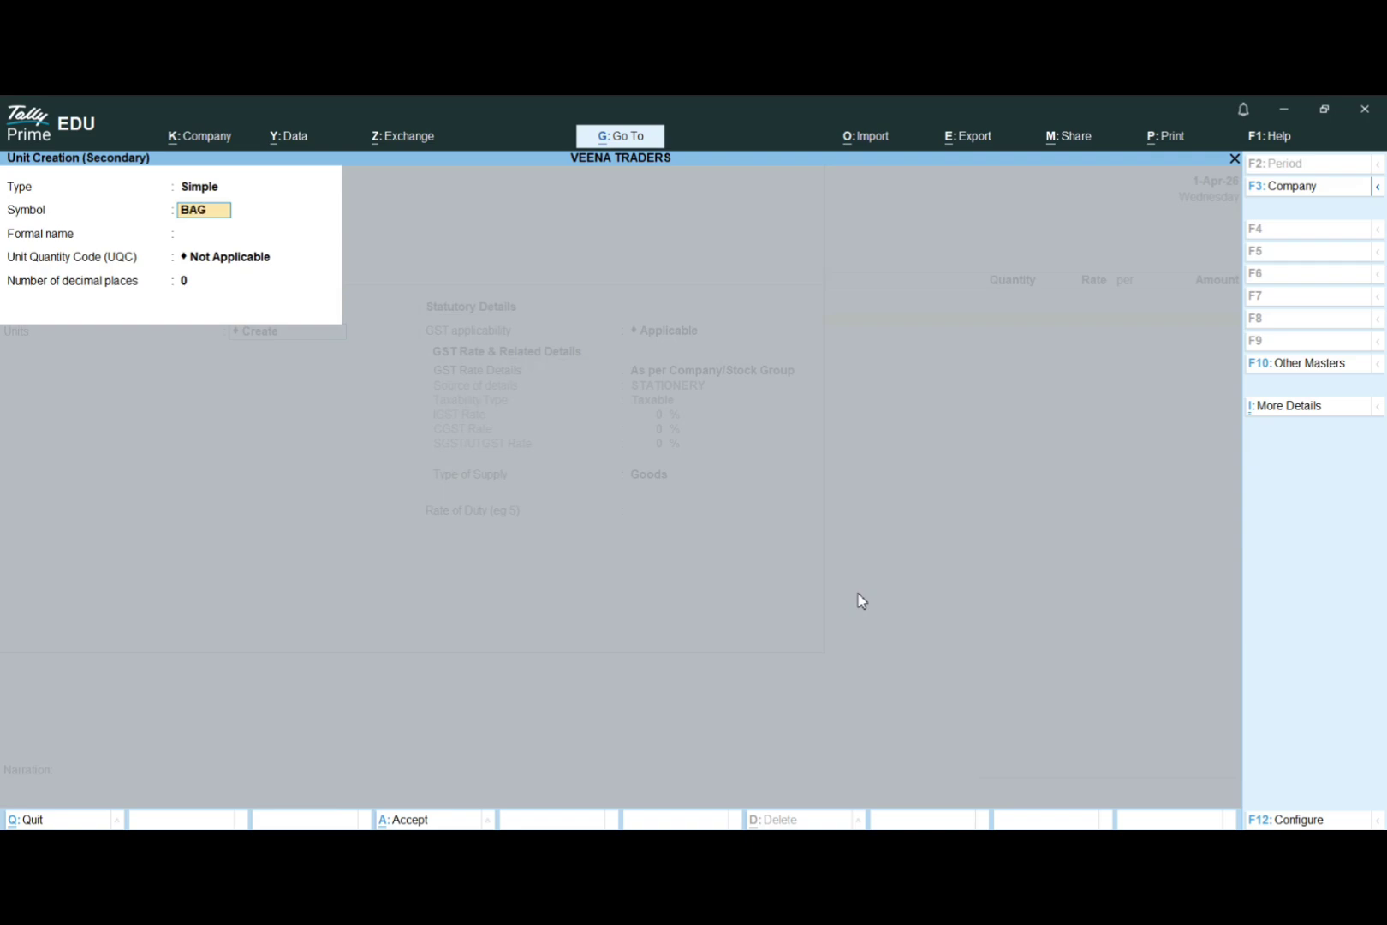
key(Return)
text(BAGS)
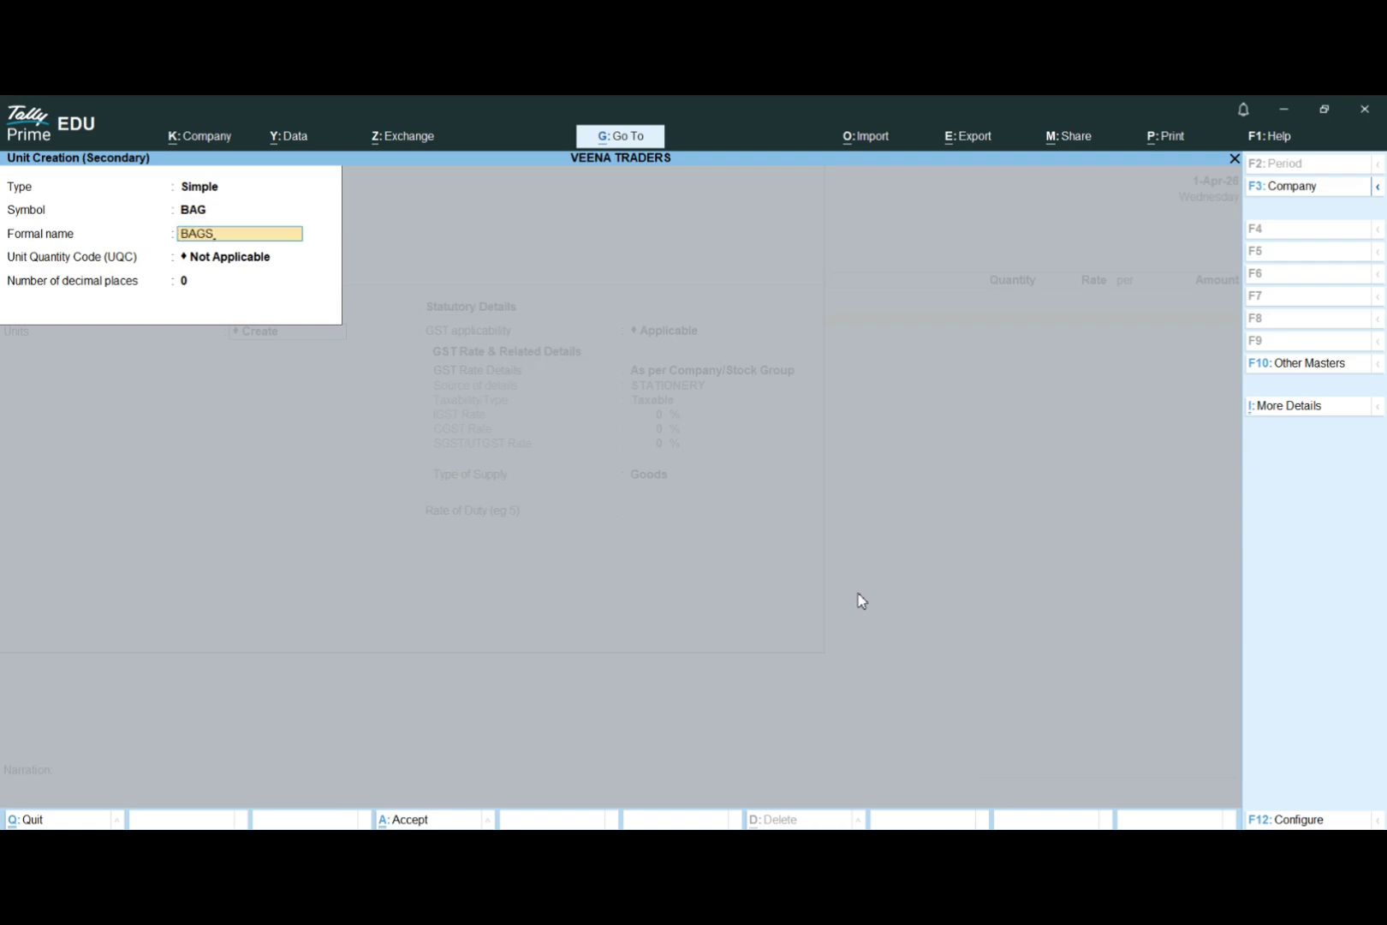
key(Return)
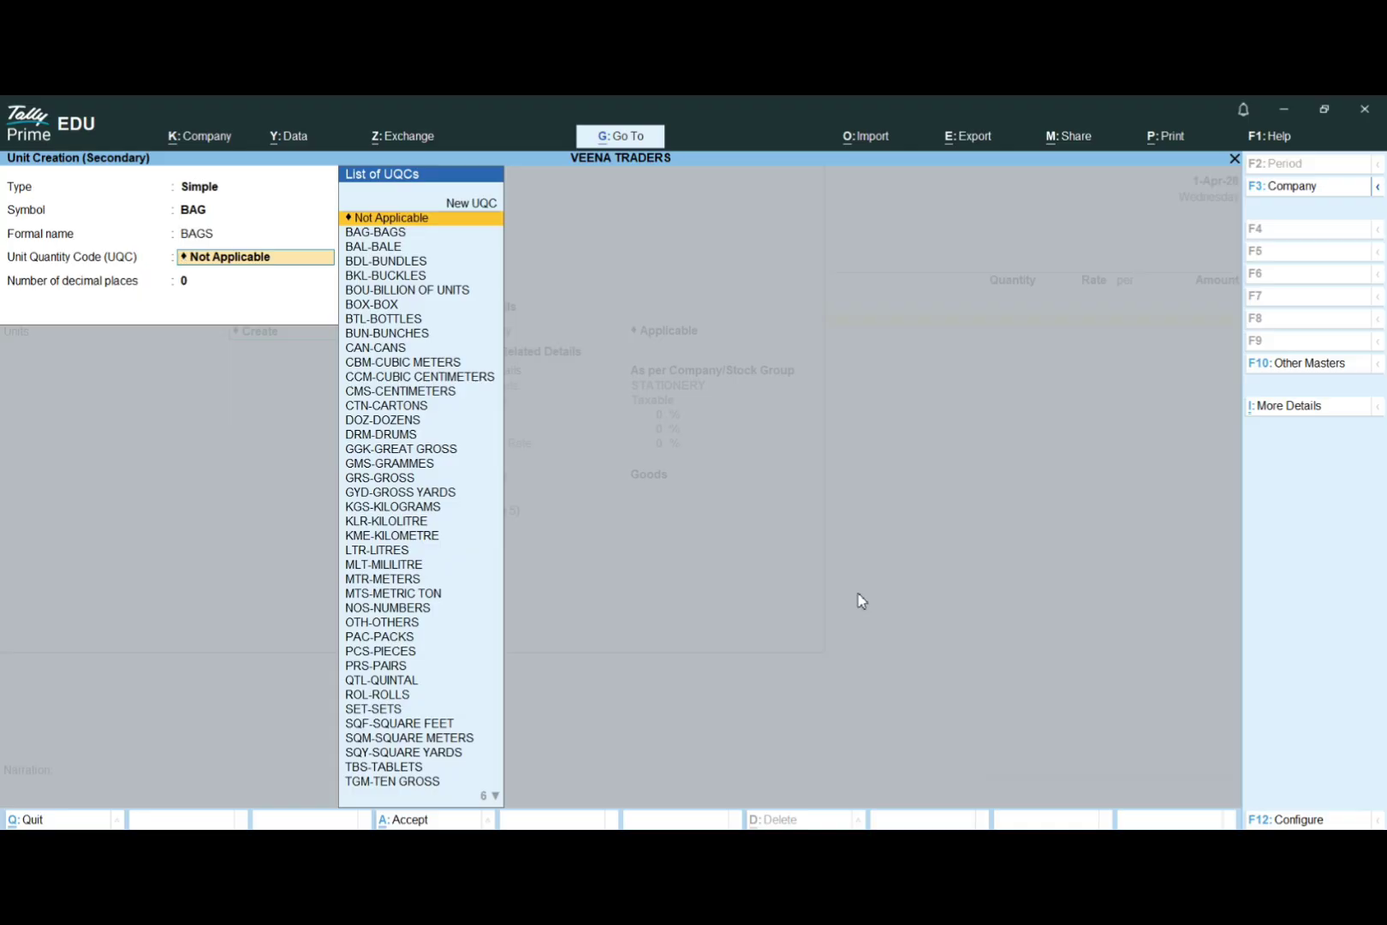
text(B)
key(Down)
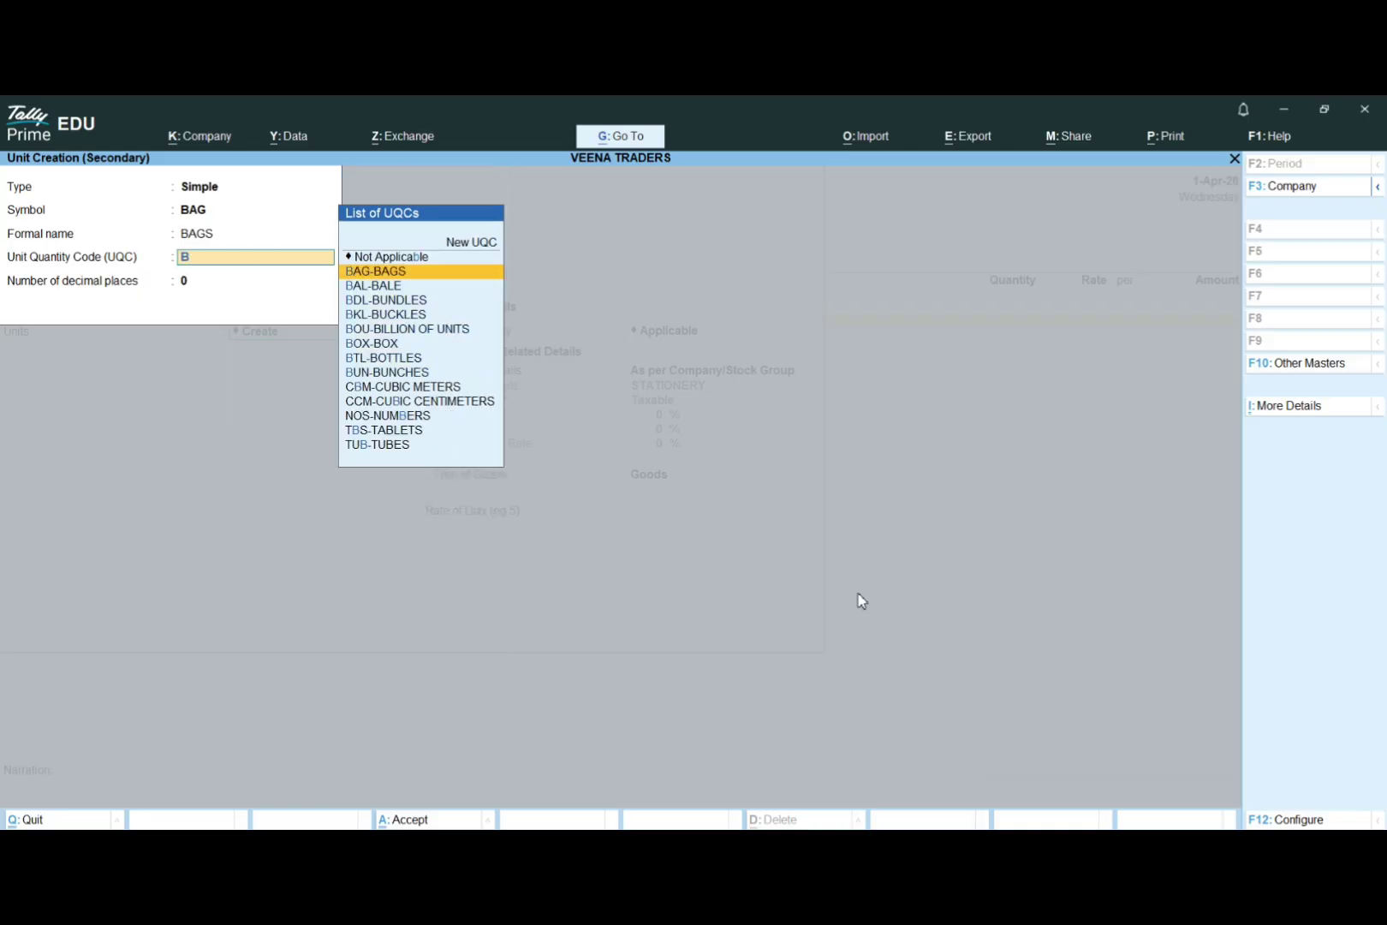
key(Return)
key(Return)
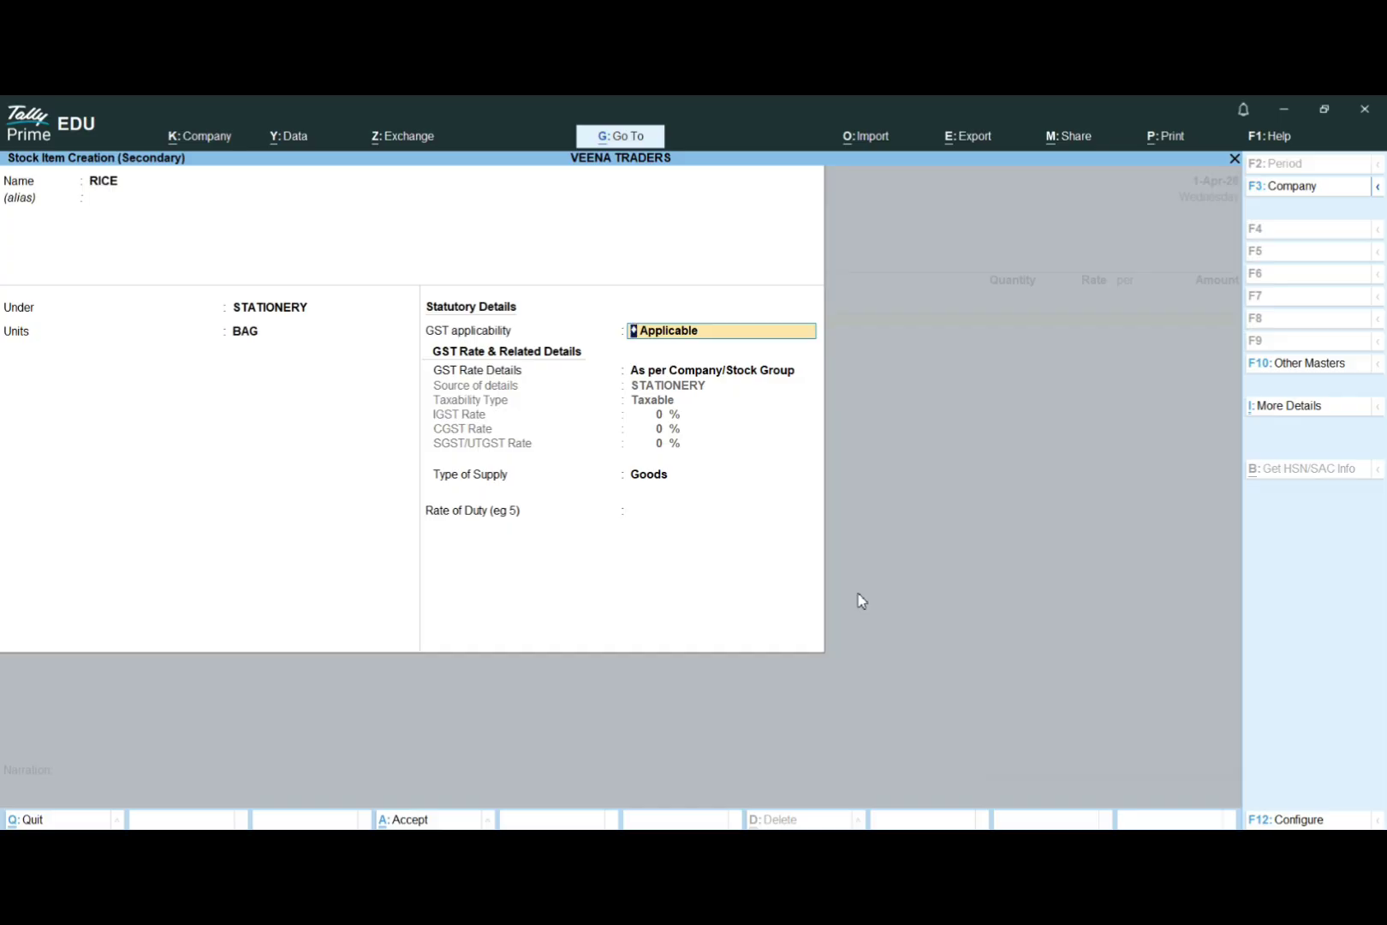
Specify RICE's GST details directly as Taxable with 0% rates, supply type Goods and no rate of duty, and save the item.
key(Return)
key(Down)
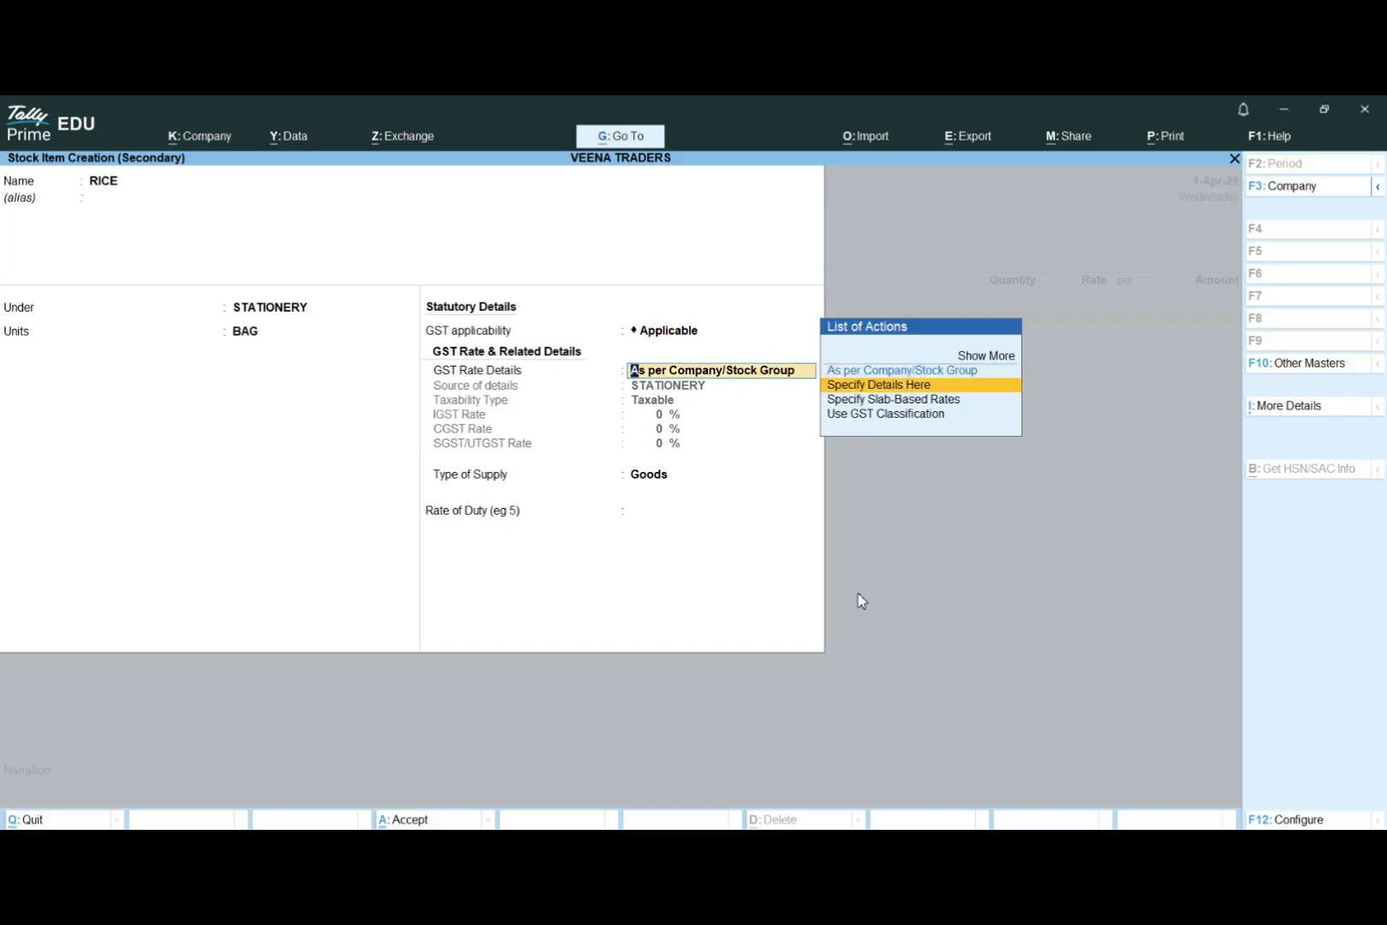
key(Return)
key(Return)
key(Return)
key(Return)
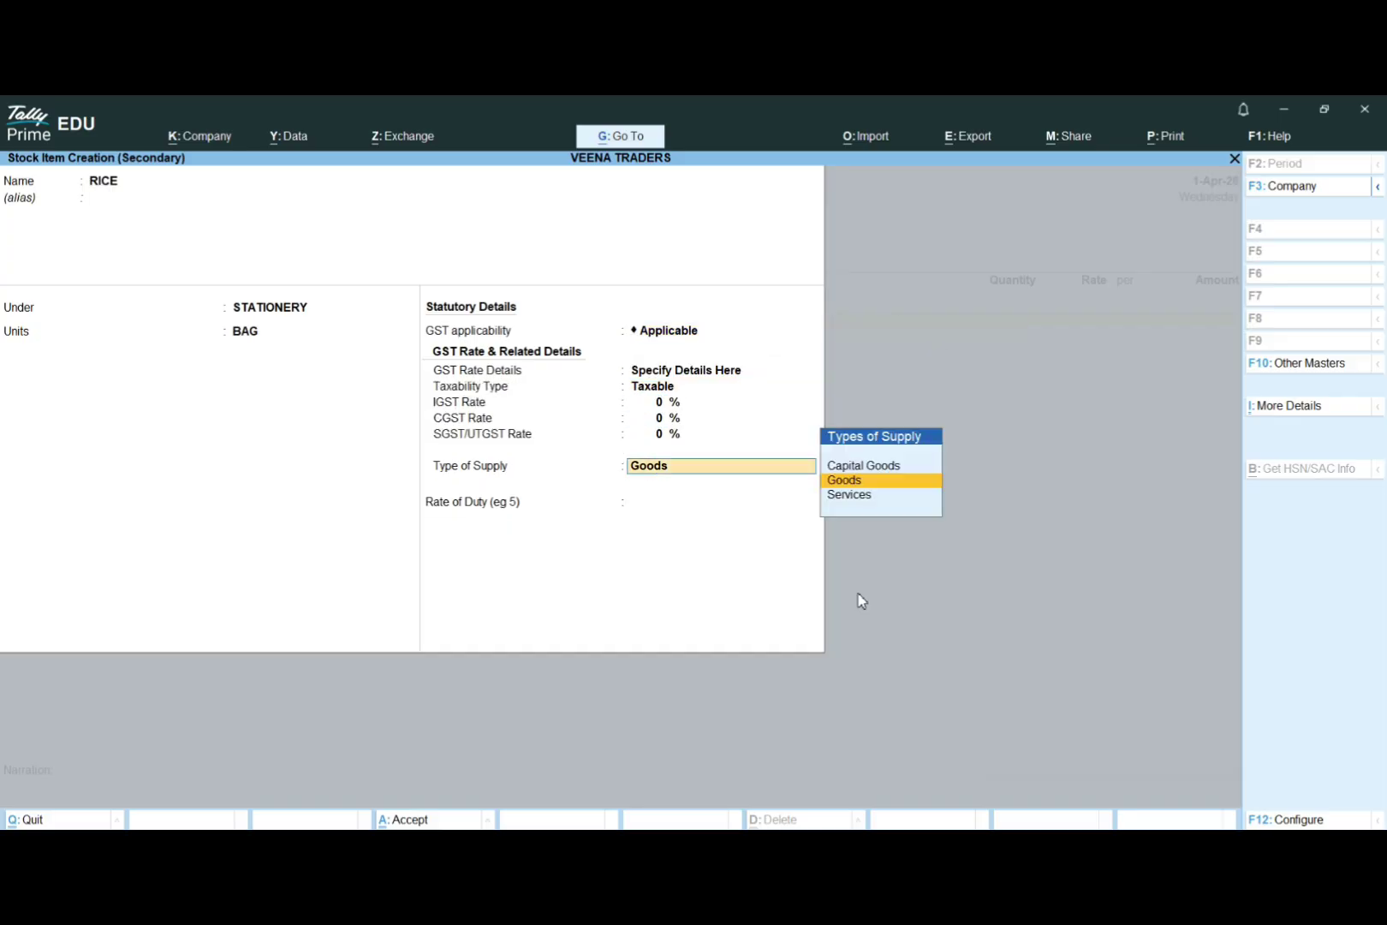
key(Return)
key(Return)
key(Return)
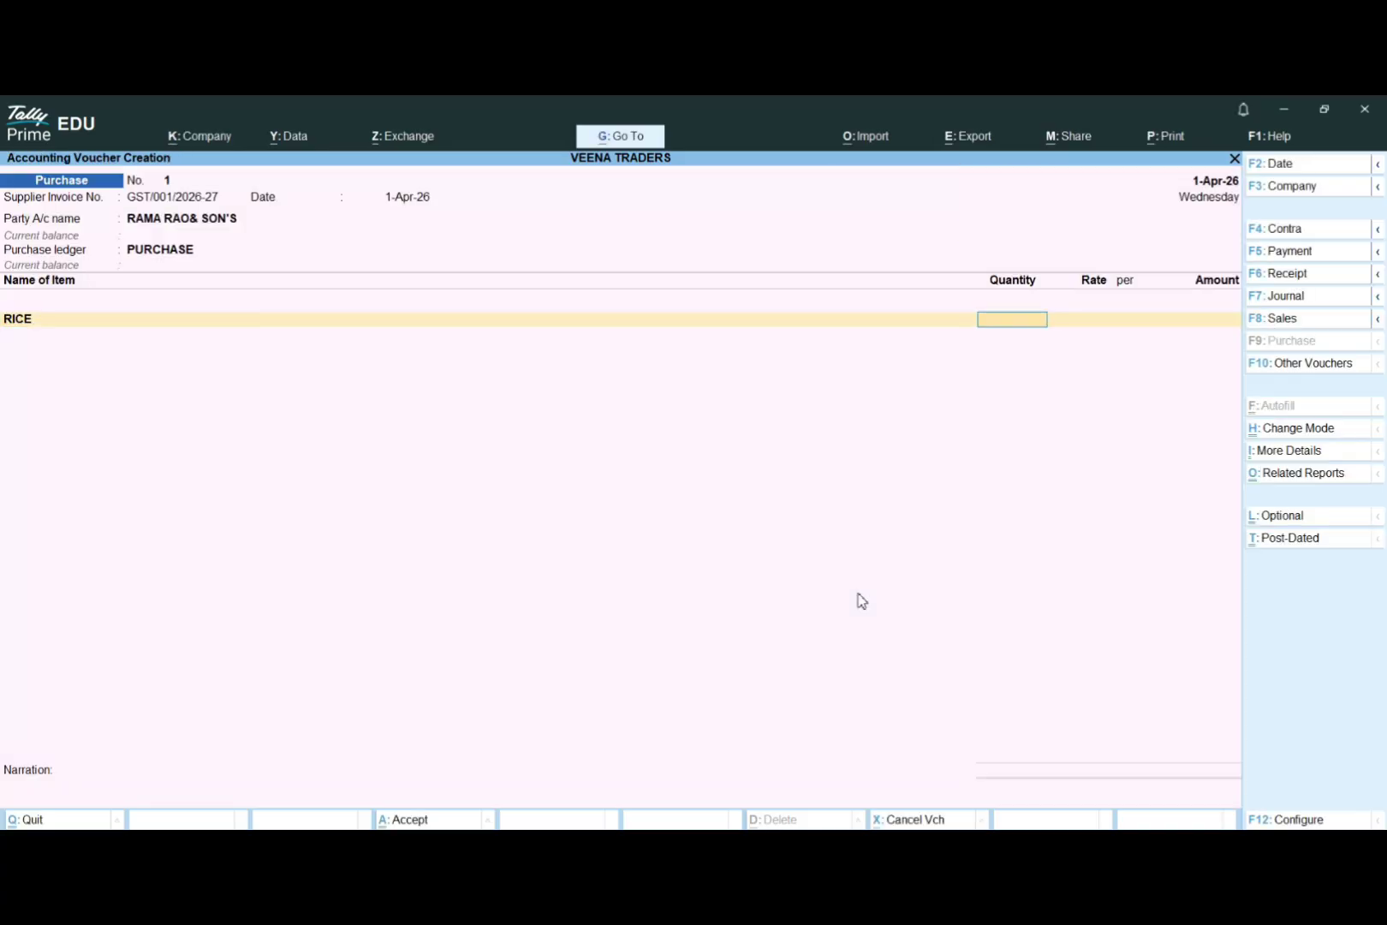
Enter a quantity of 20 BAG at a rate of 950 per BAG for the RICE line.
text(20)
key(Return)
text(950)
key(Return)
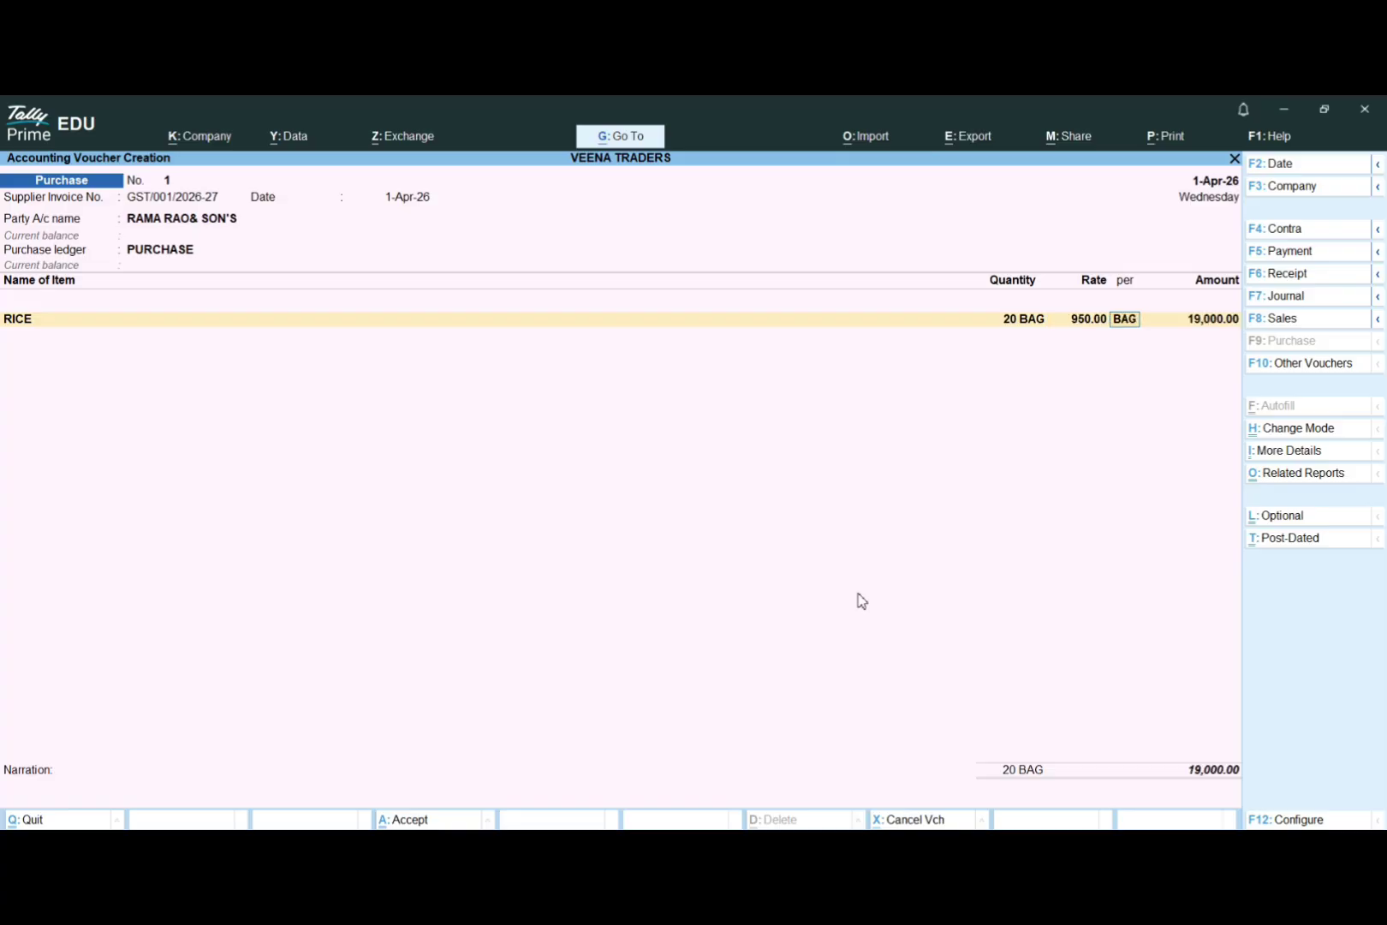
key(Return)
key(Return)
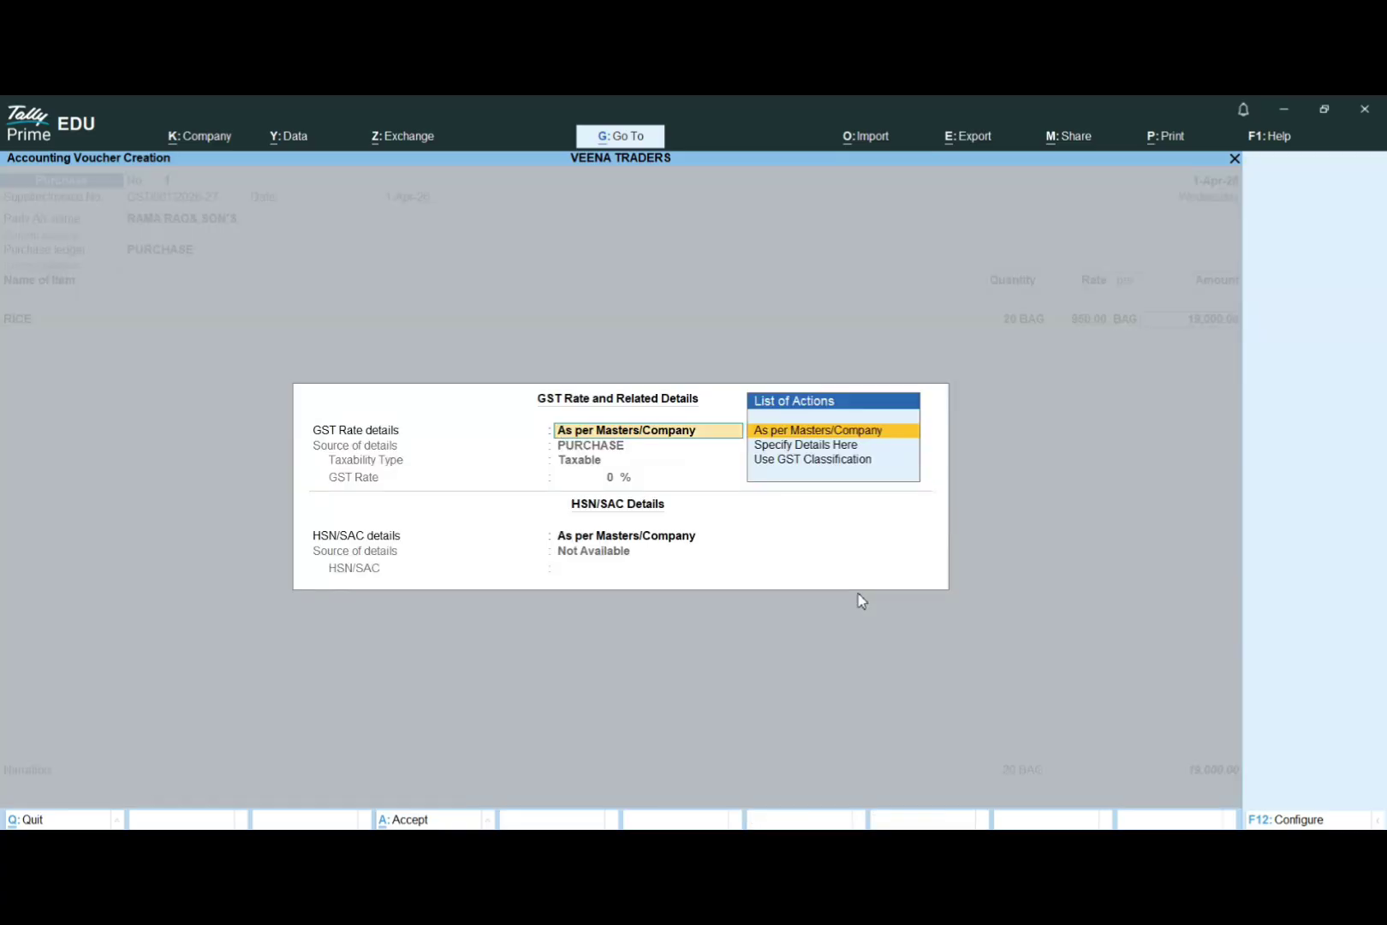
Keep the RICE line's GST rate details and HSN/SAC details as As per Masters/Company.
key(Down)
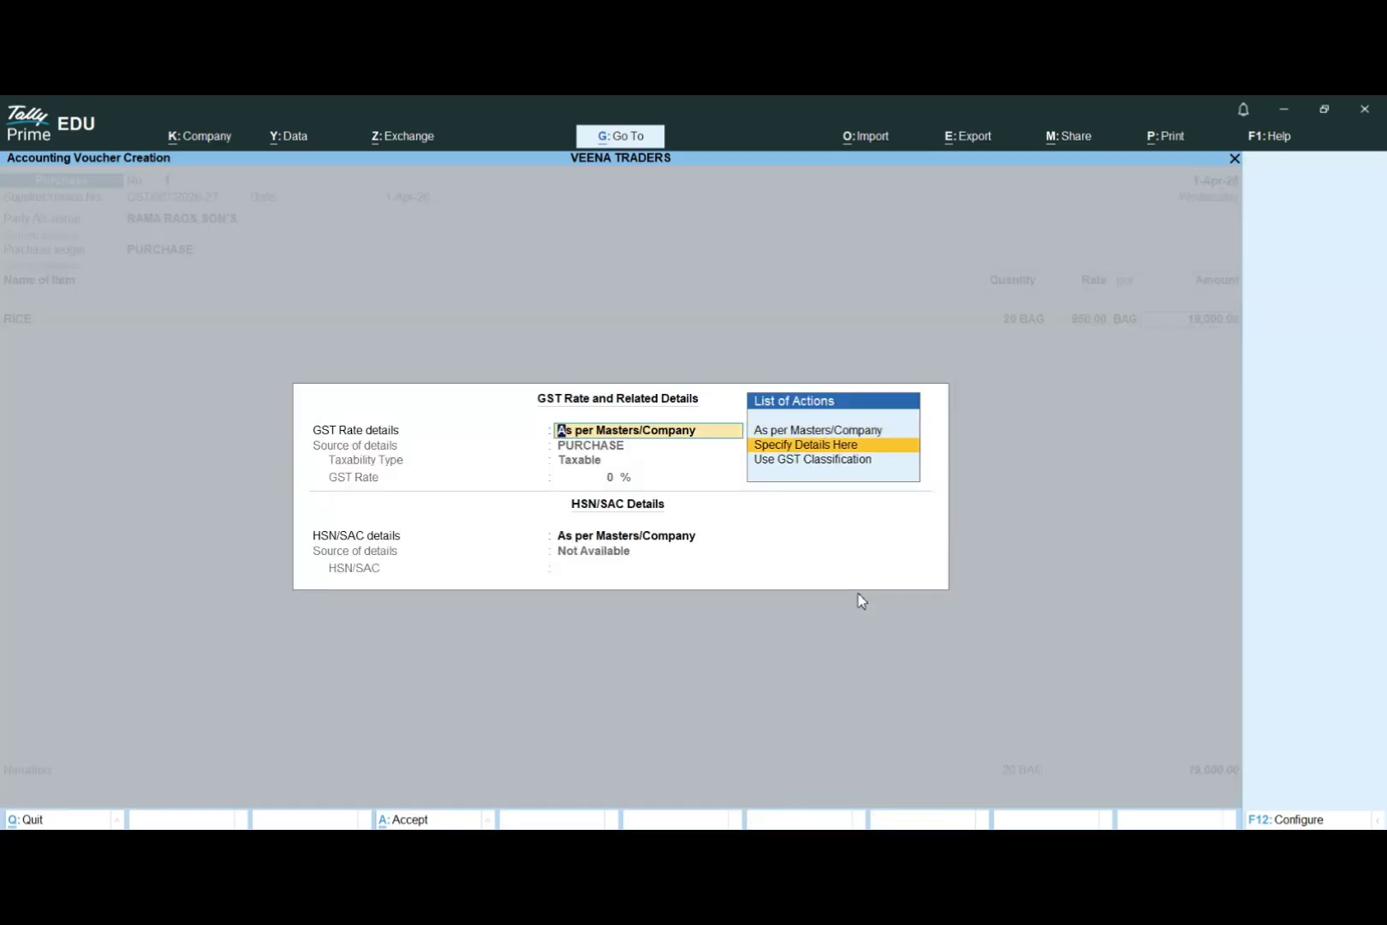
key(Up)
key(Return)
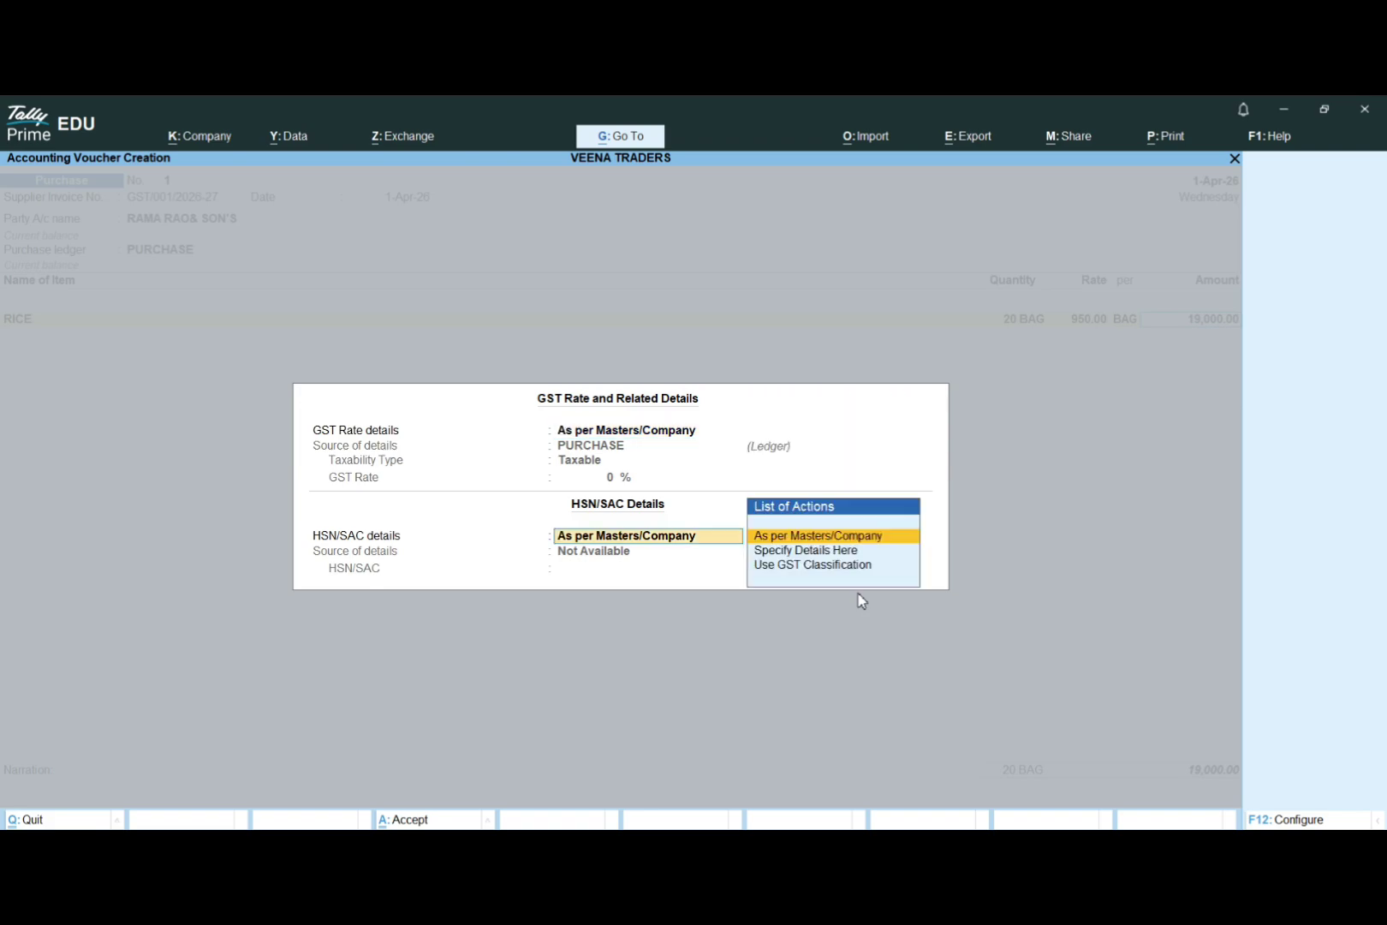
key(Return)
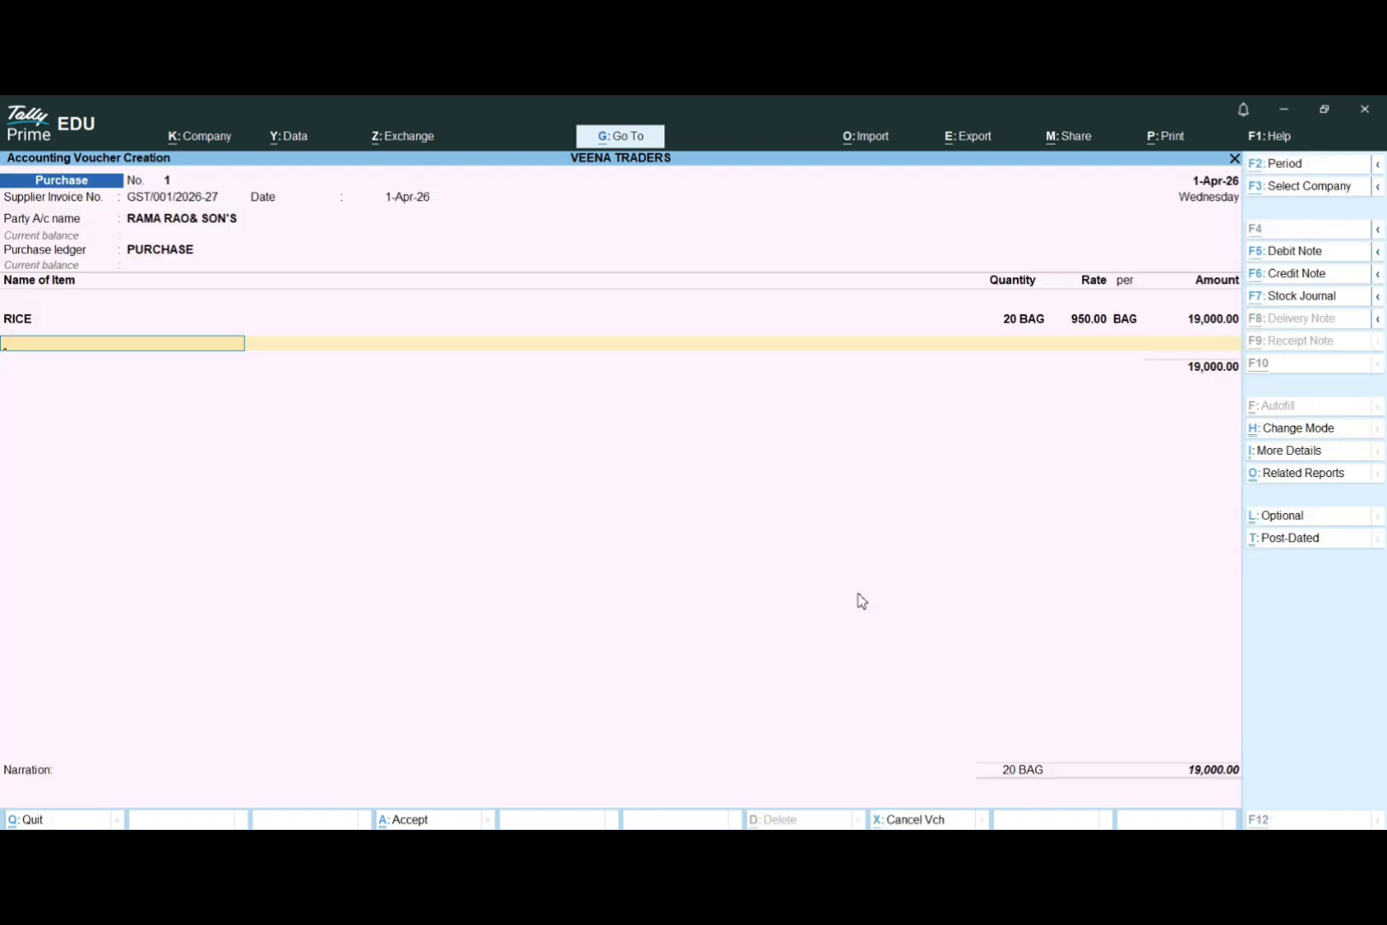
Start a new stock item named SOAPS under the STATIONERY group for the voucher's second line.
key(alt+c)
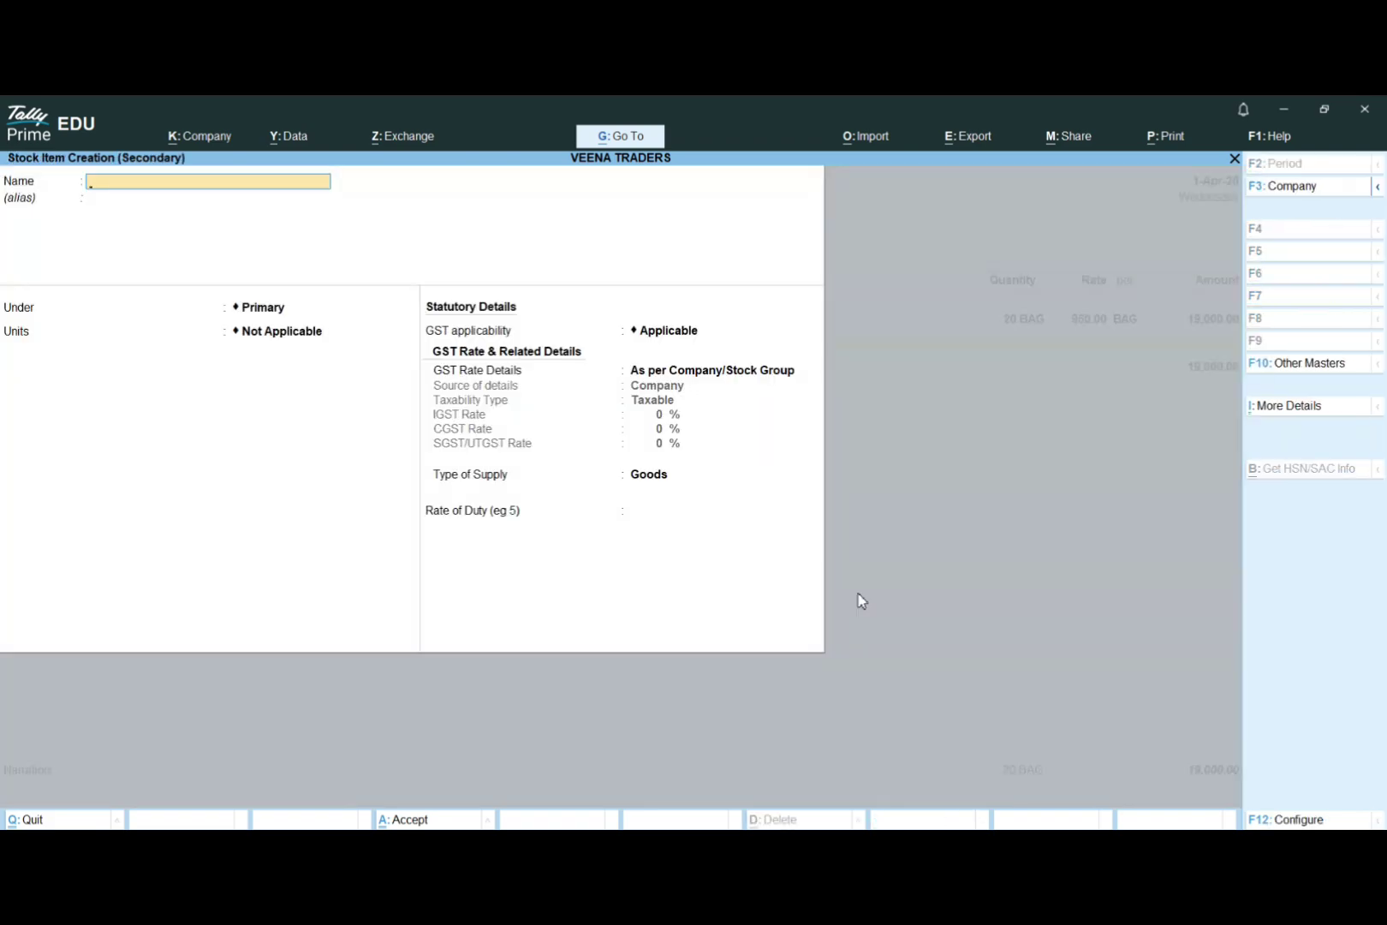
text(SOAPS)
key(Return)
key(Return)
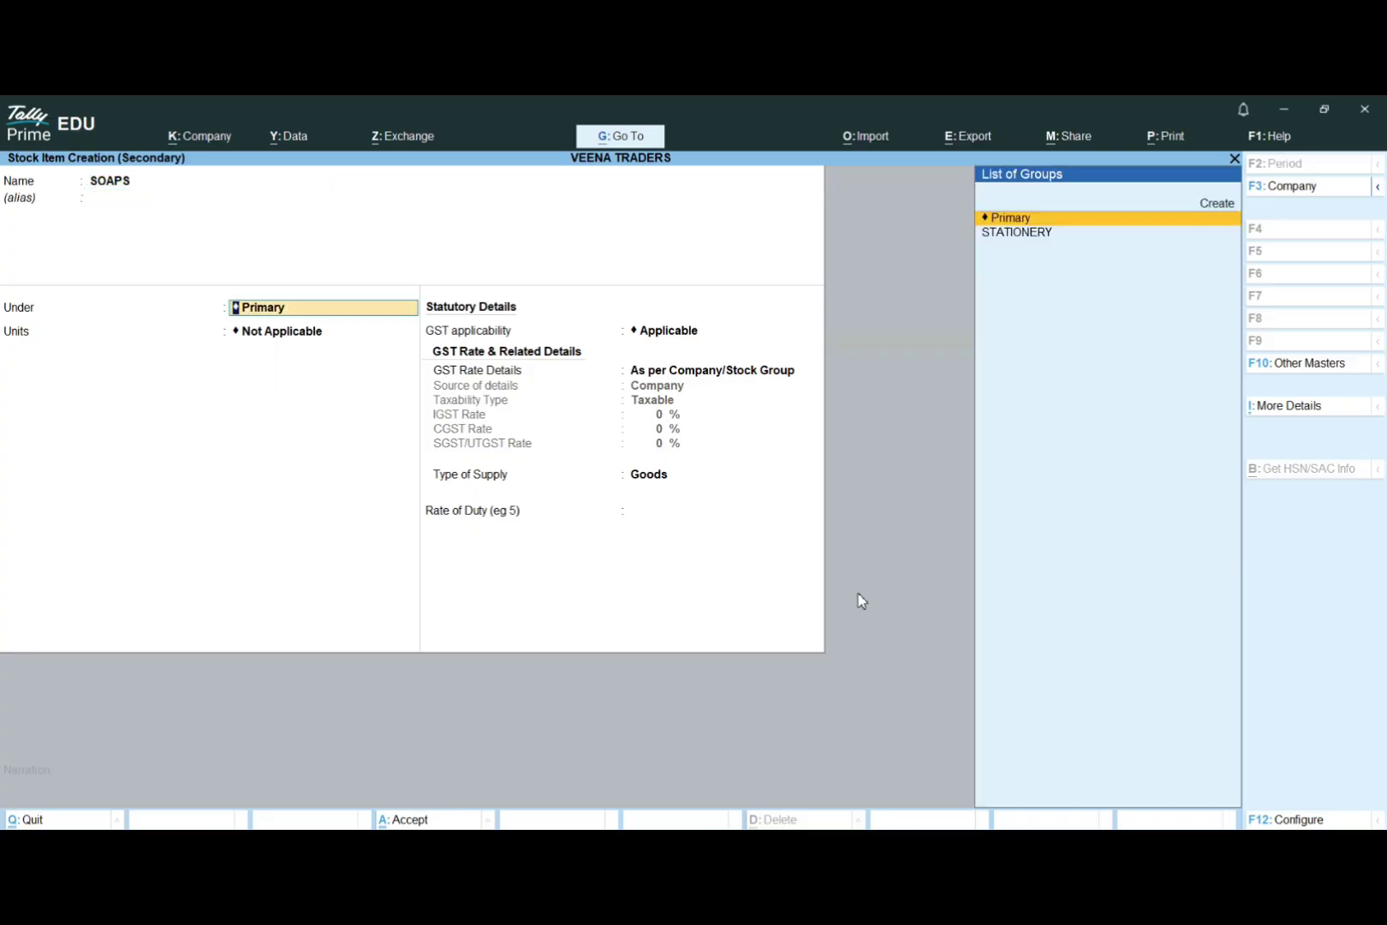
key(Down)
key(Return)
key(Down)
key(Return)
key(Return)
key(BackSpace)
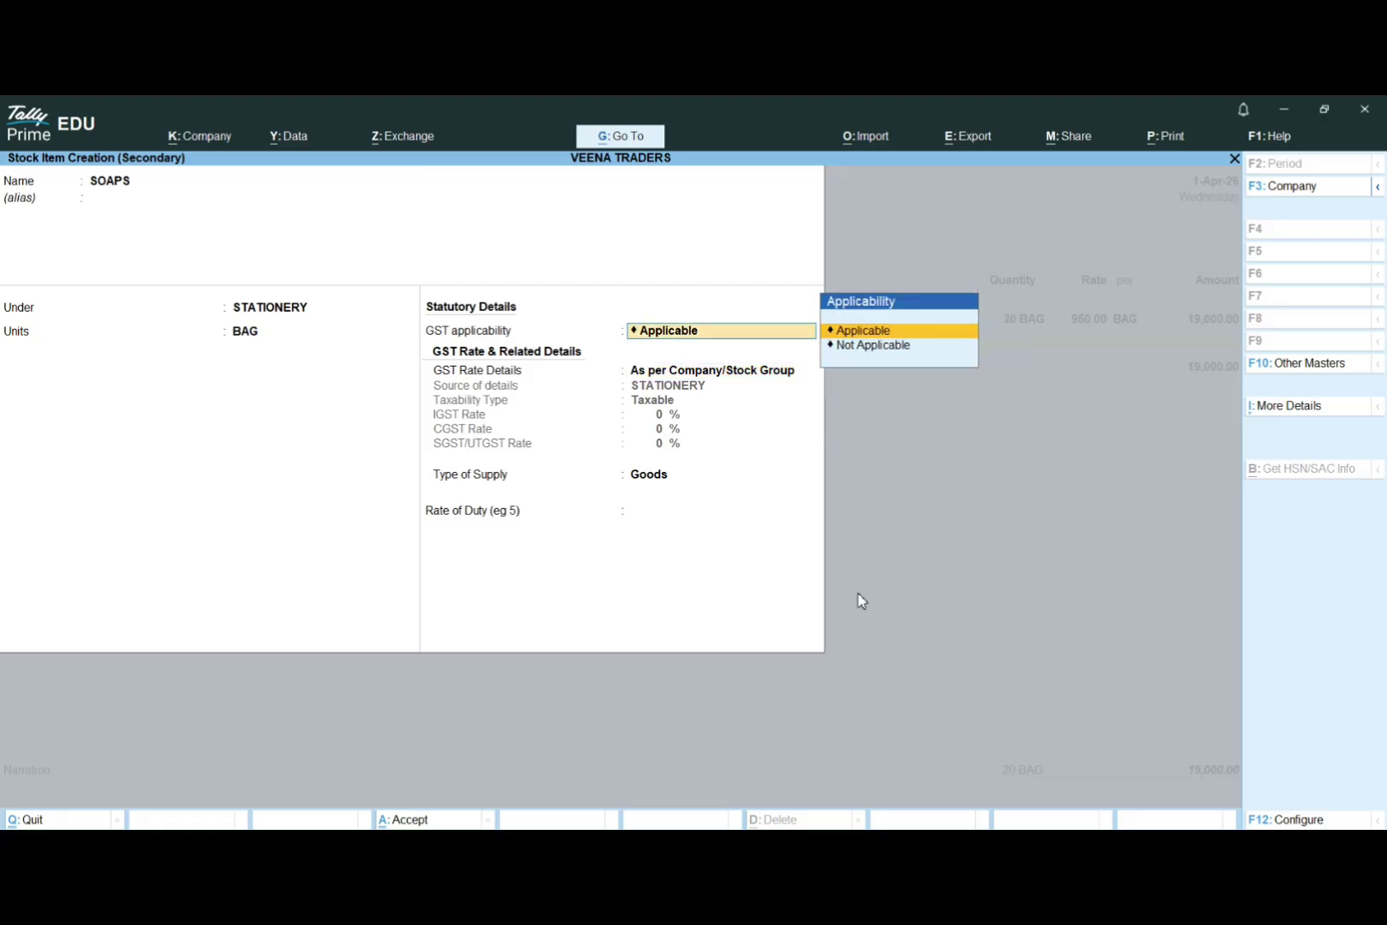
key(BackSpace)
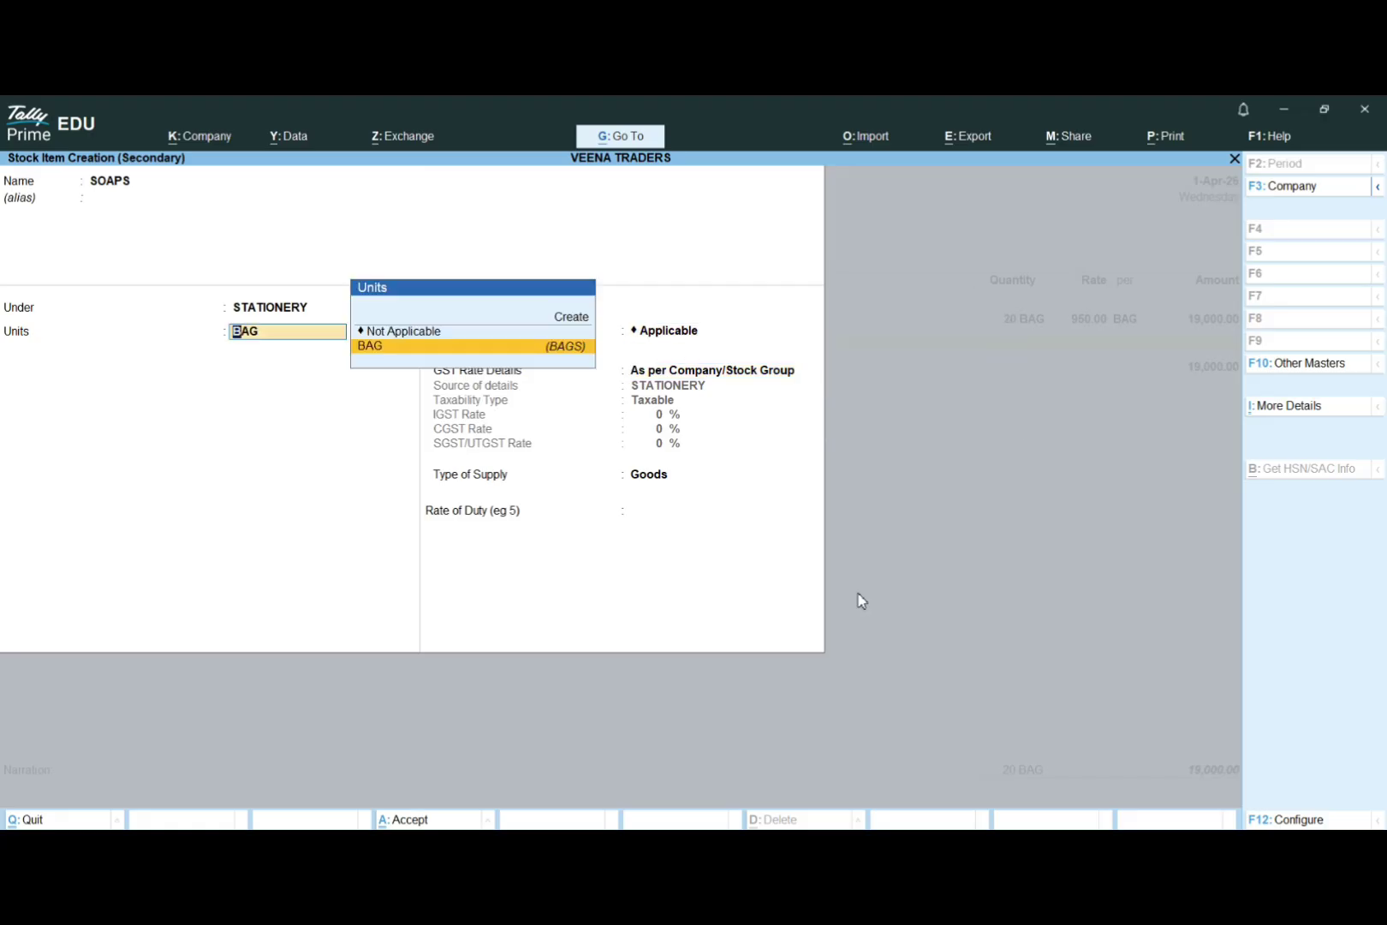
Start a new simple unit for the SOAPS item with symbol PCS and formal name PICES.
key(Up)
key(Up)
key(Return)
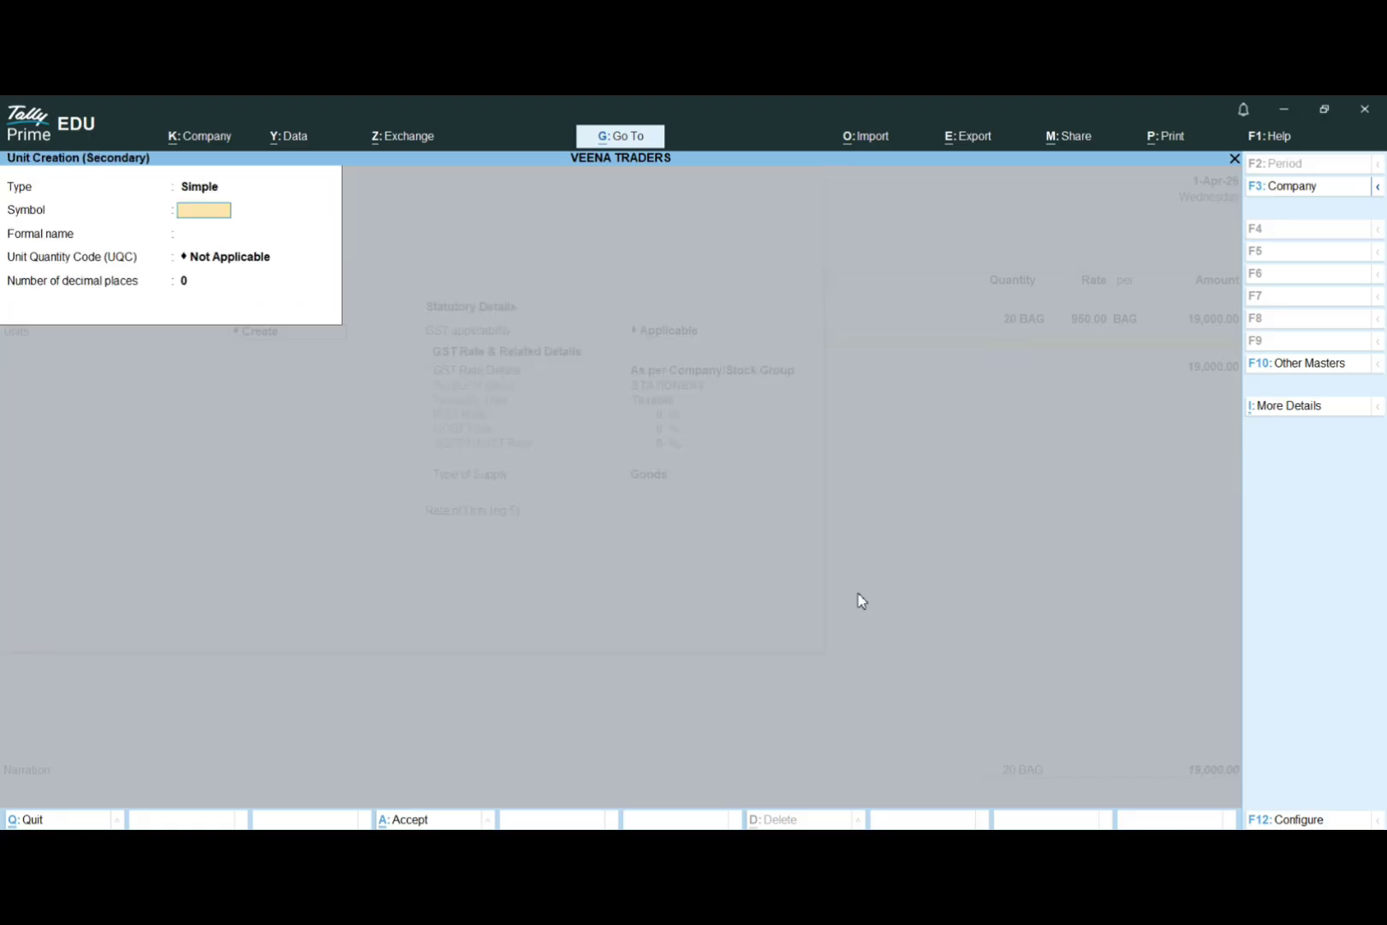
text(PCS)
key(Return)
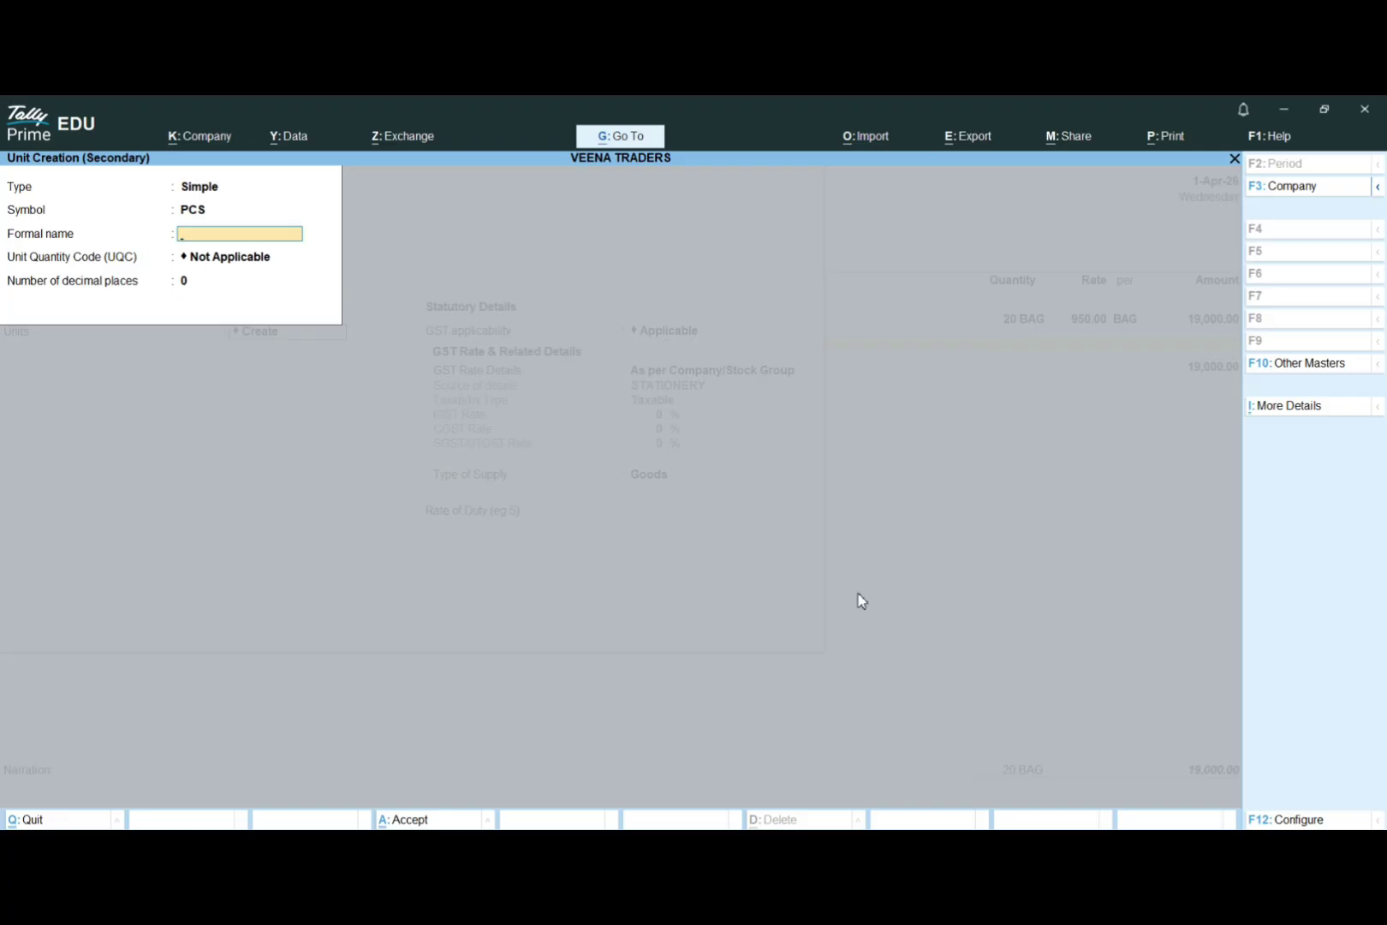
text(PICES)
key(Return)
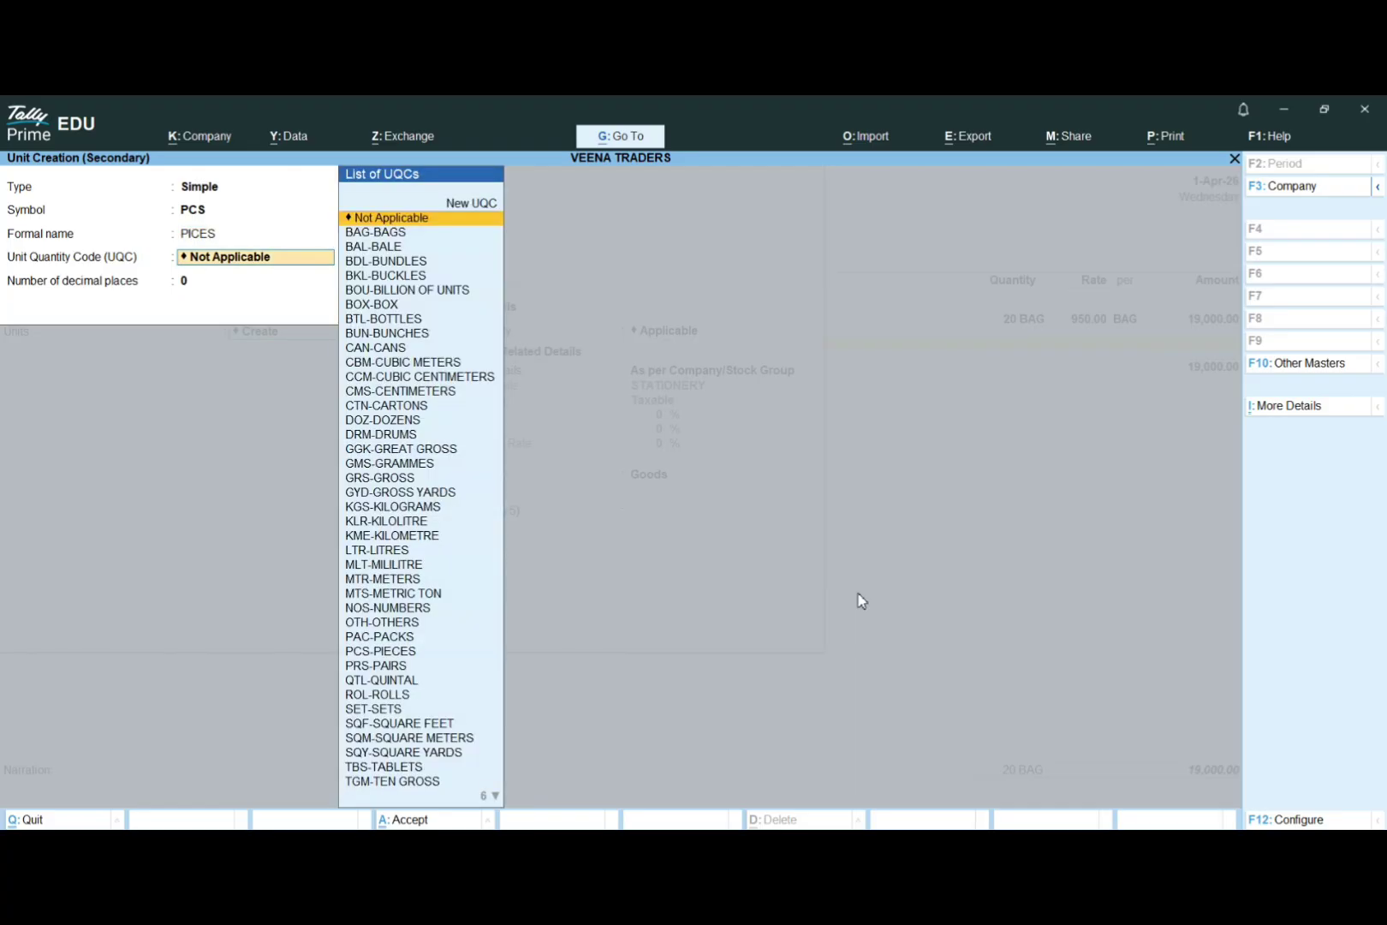
Set the new unit's UQC to PCS-PIECES with 0 decimal places and save it as the SOAPS unit.
text(O)
key(BackSpace)
text(P)
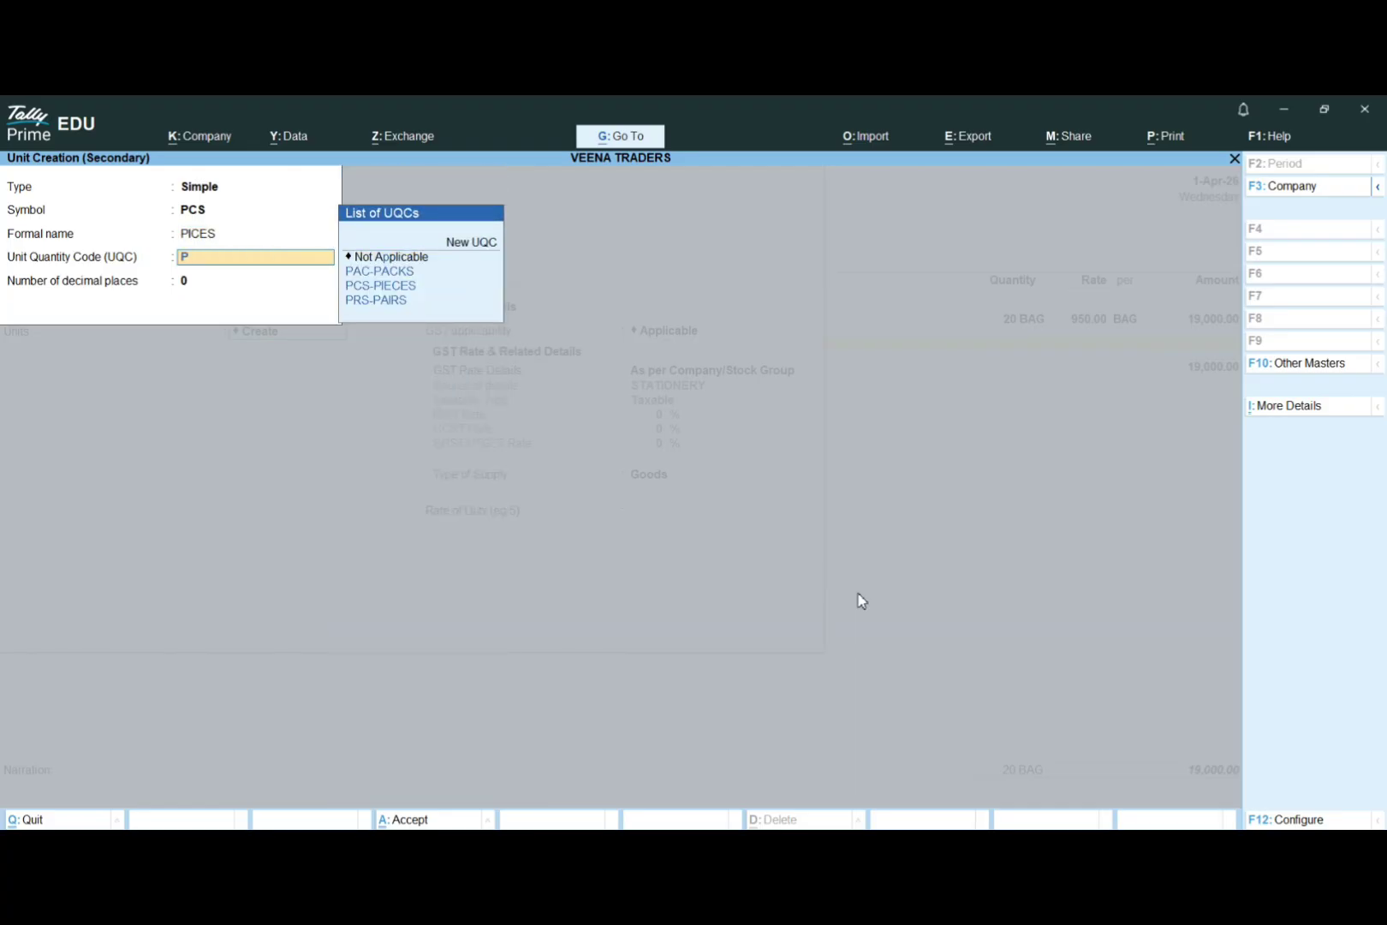
key(Down)
key(Down)
key(Return)
key(Return)
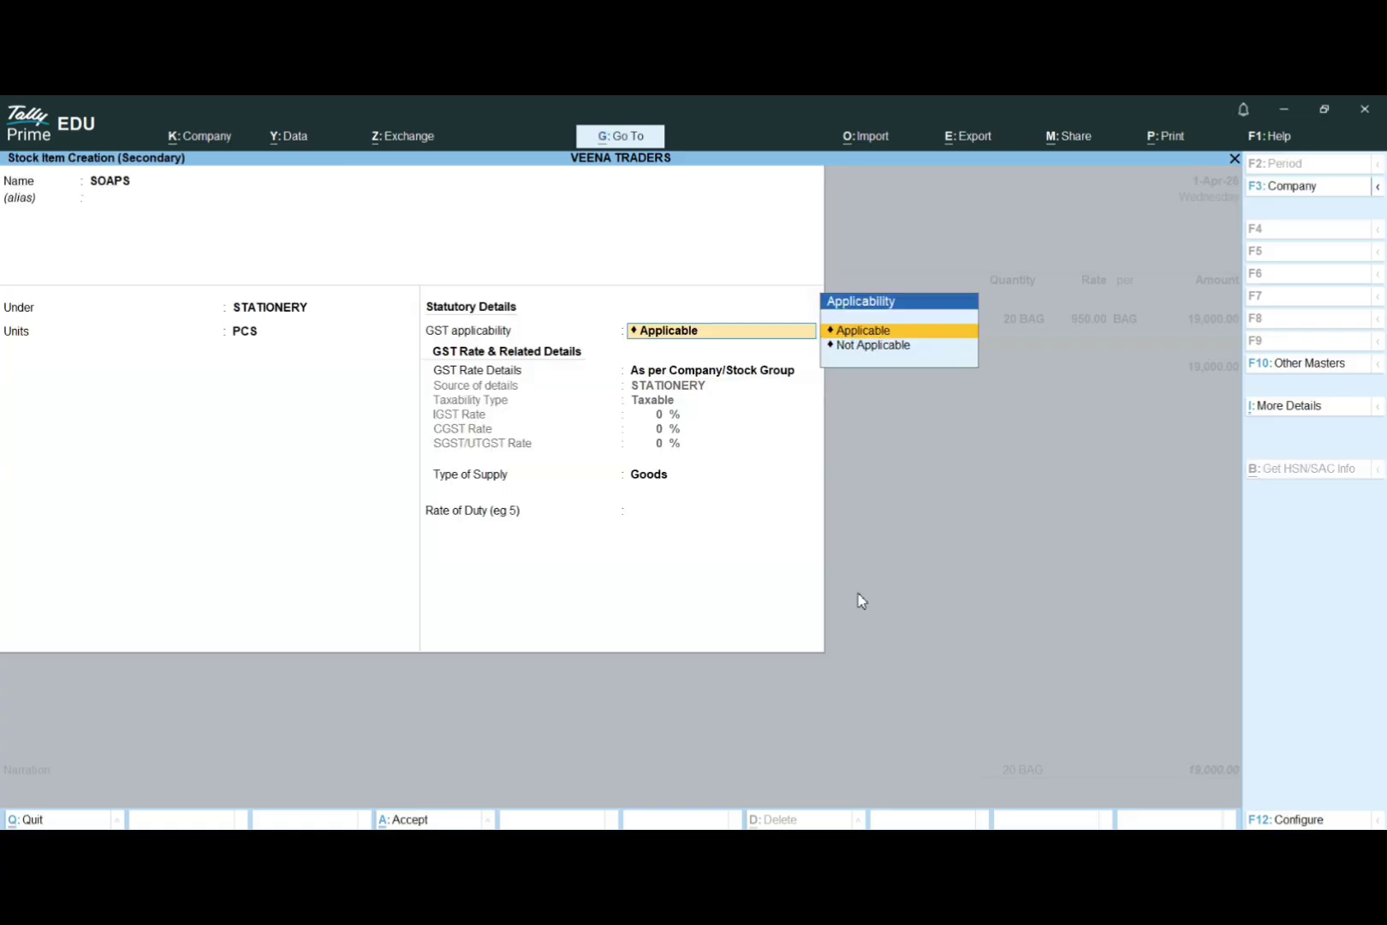
Specify SOAPS's GST details directly as Taxable with 5% IGST, supply type Goods and no rate of duty, and save the item.
key(Return)
key(Down)
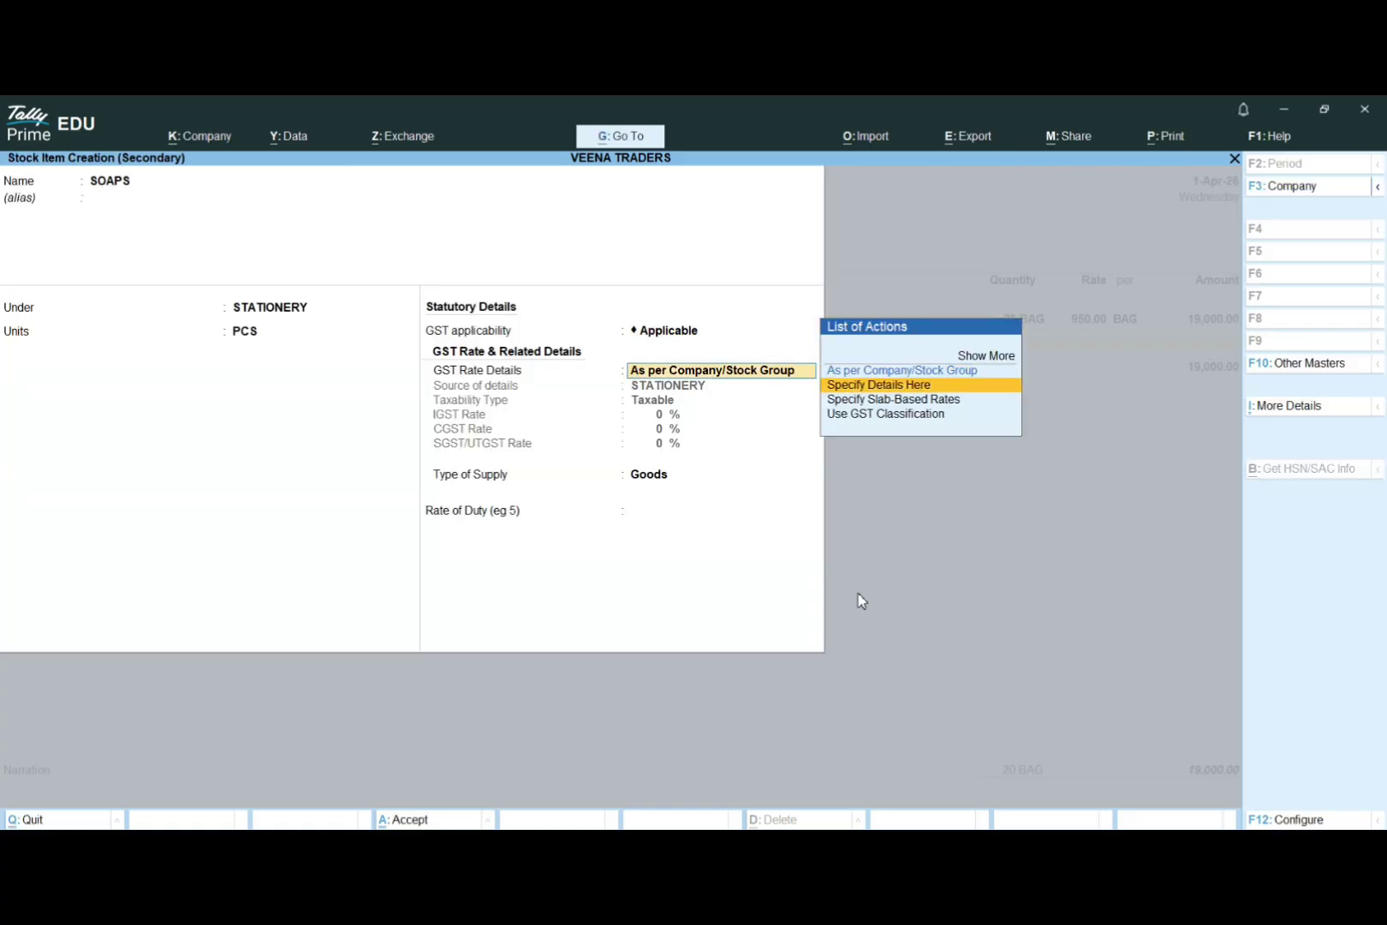
key(Return)
key(Return)
text(5)
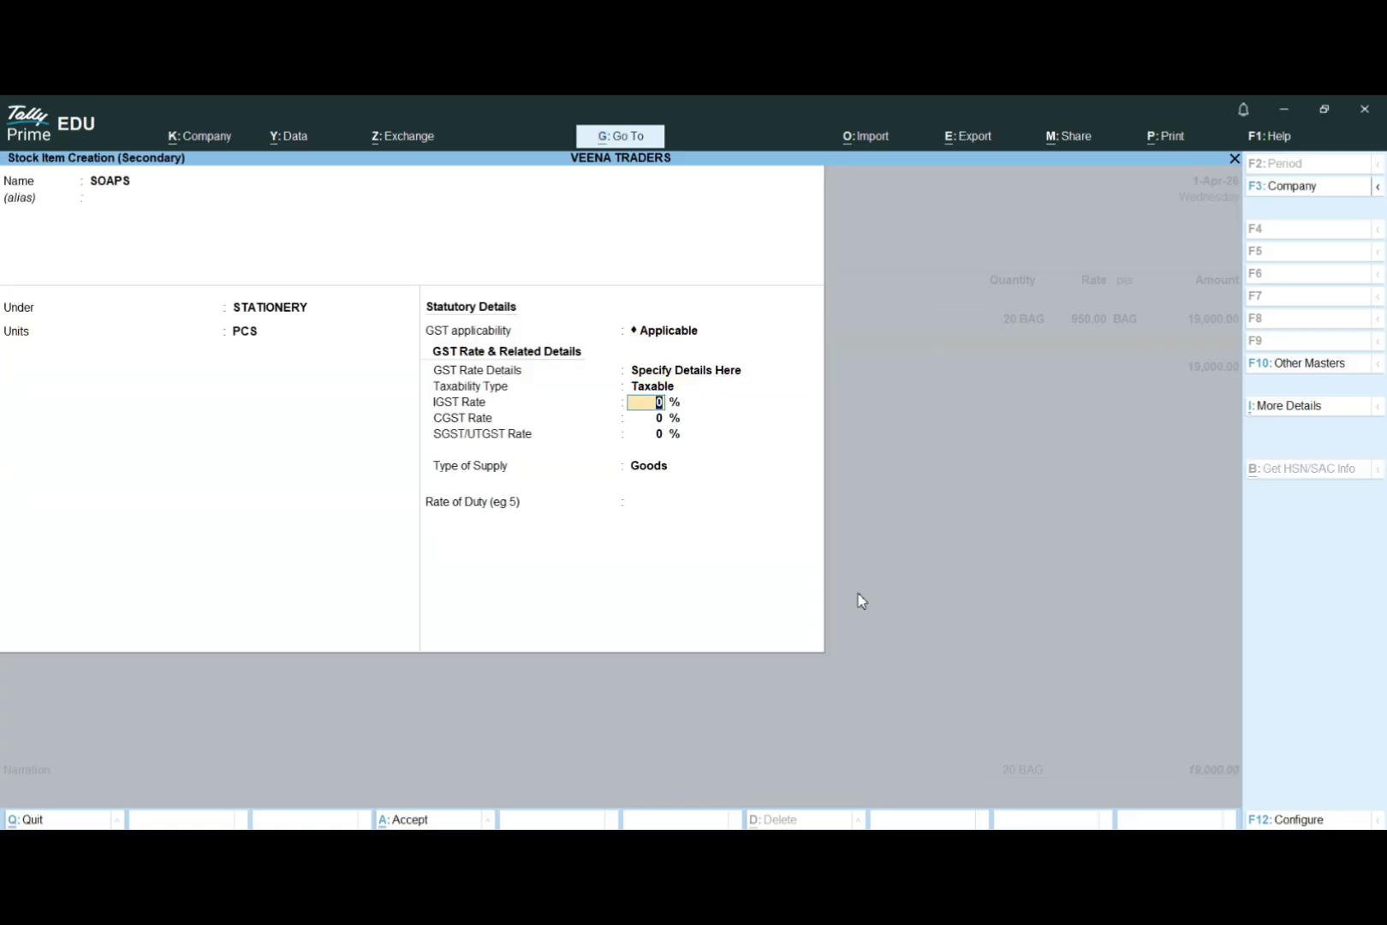
key(Return)
key(Return)
key(Return)
key(Return)
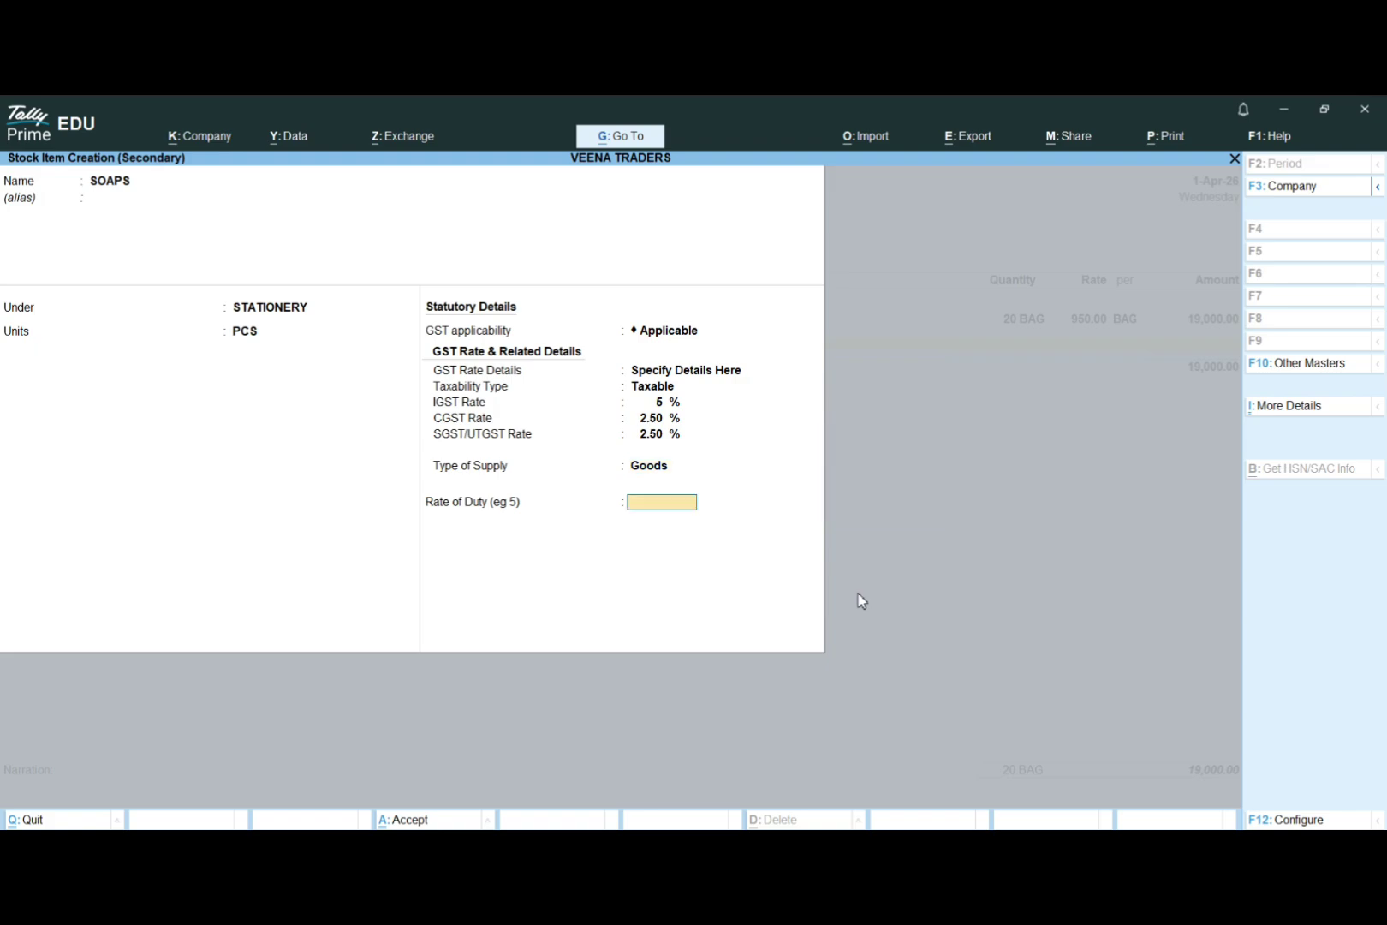
key(Return)
key(y)
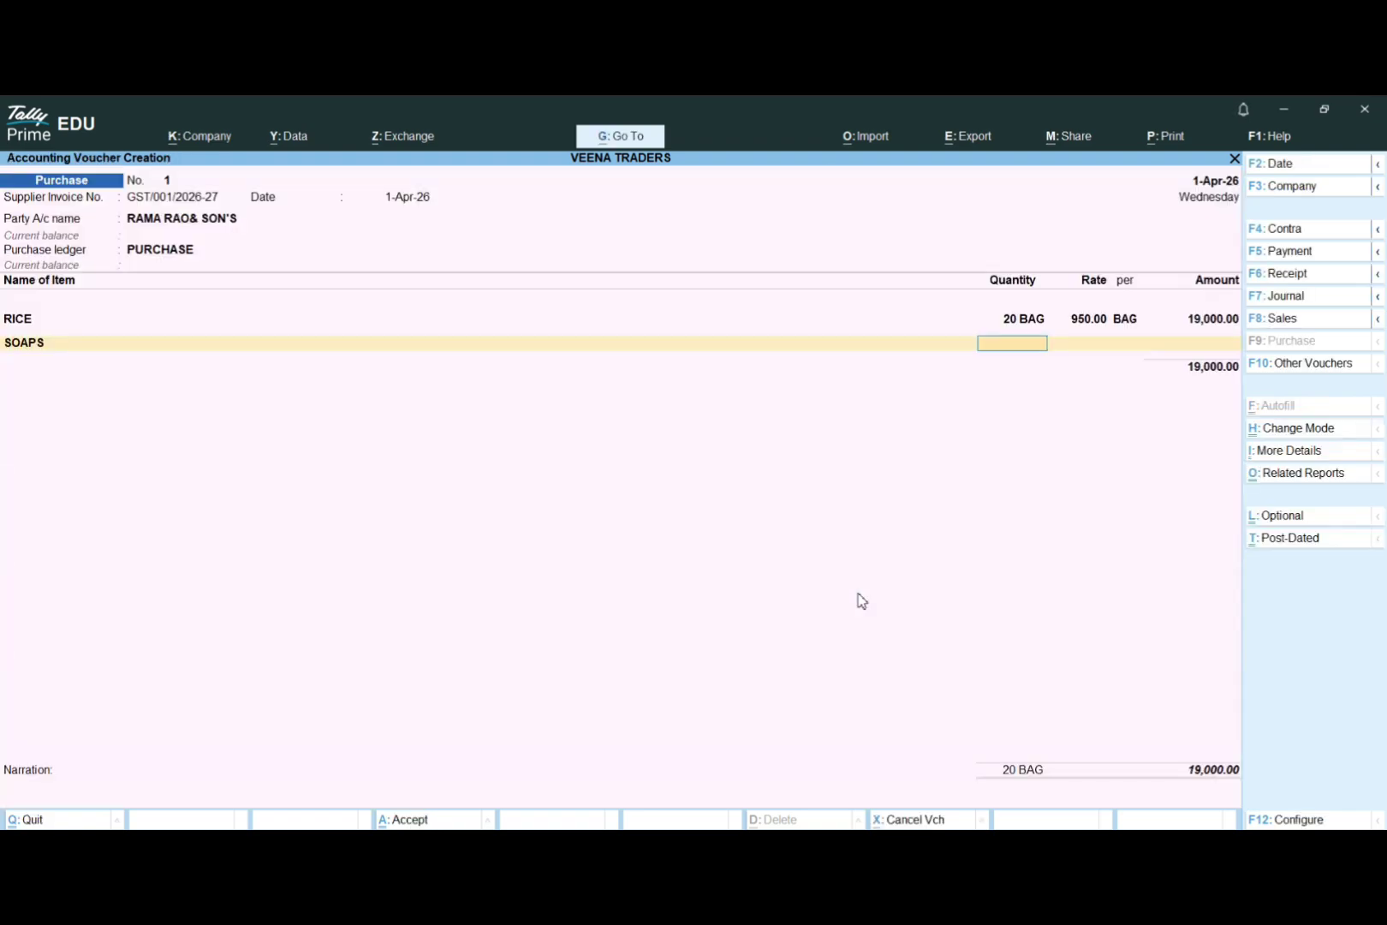
Enter a quantity of 50 PCS at a rate of 45 per PCS for the SOAPS line.
text(50)
key(Return)
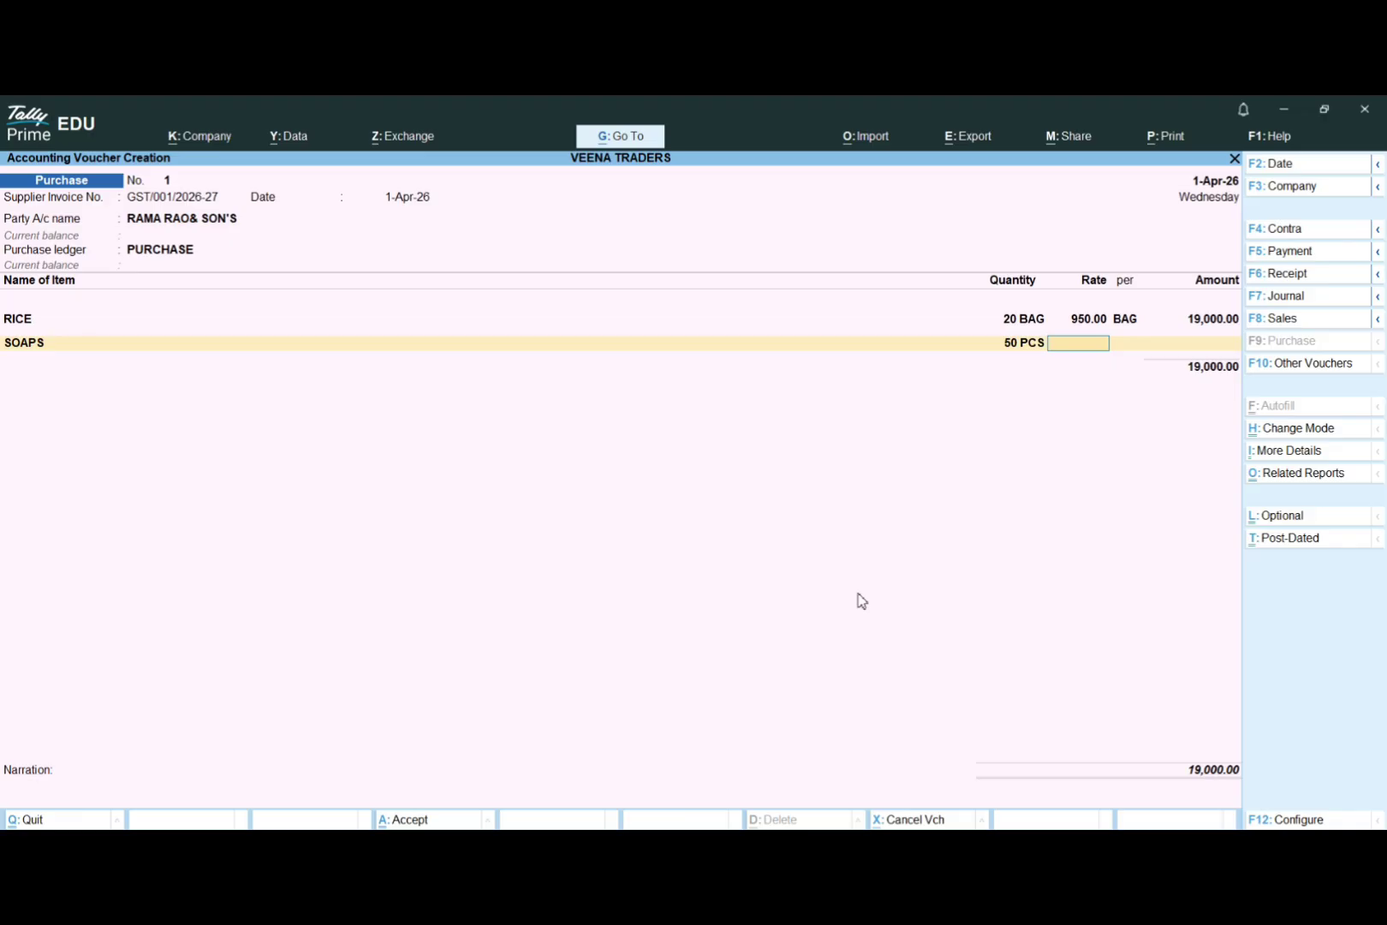
text(45)
key(Return)
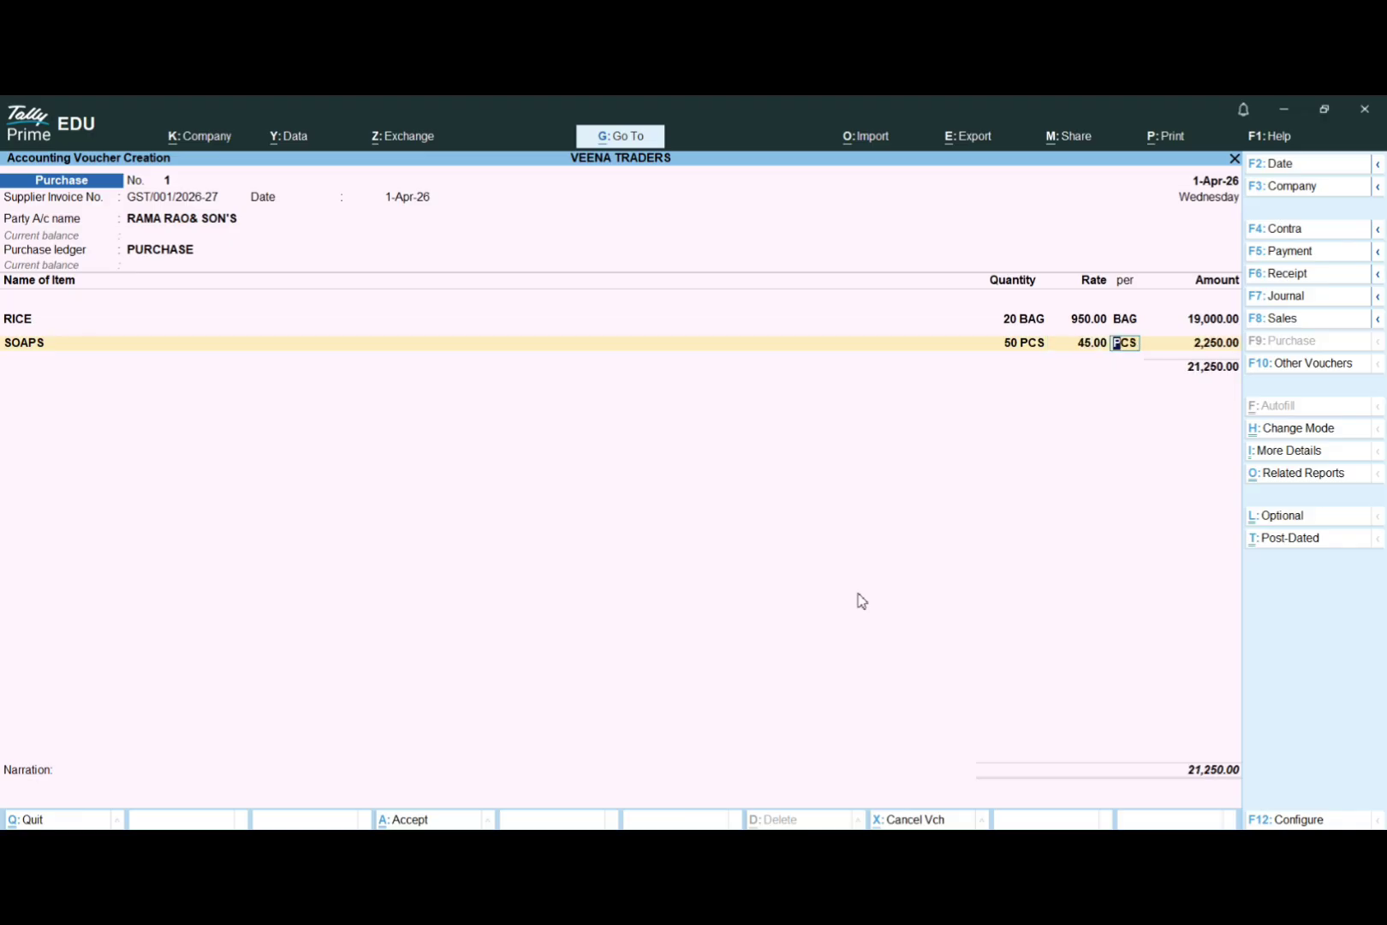
Examine the purchase voucher's general, bank, tax and GST configuration options and return to the voucher.
key(BackSpace)
key(BackSpace)
key(F12)
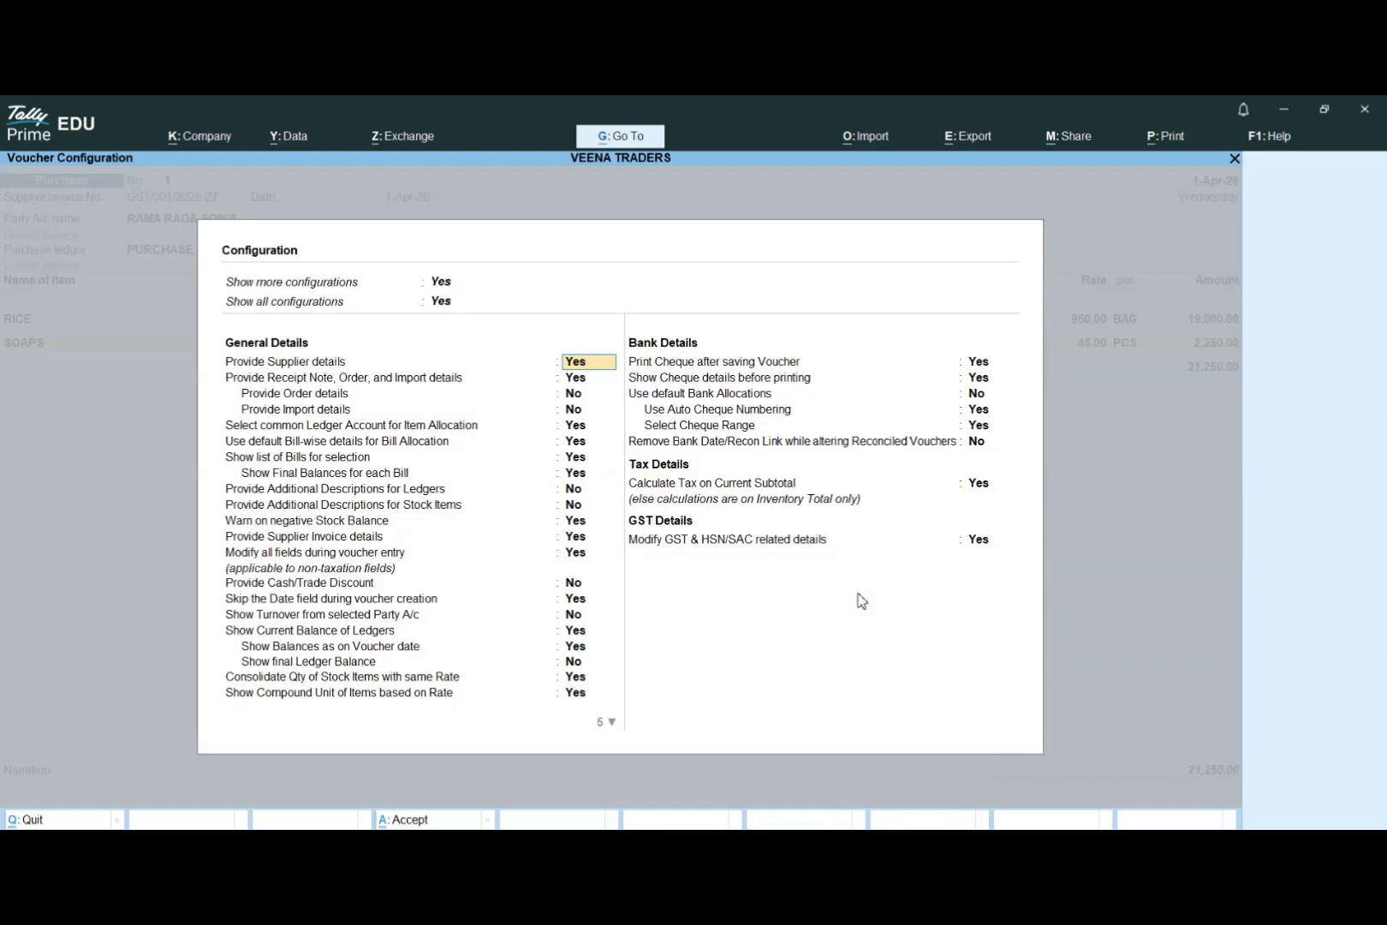
key(Down)
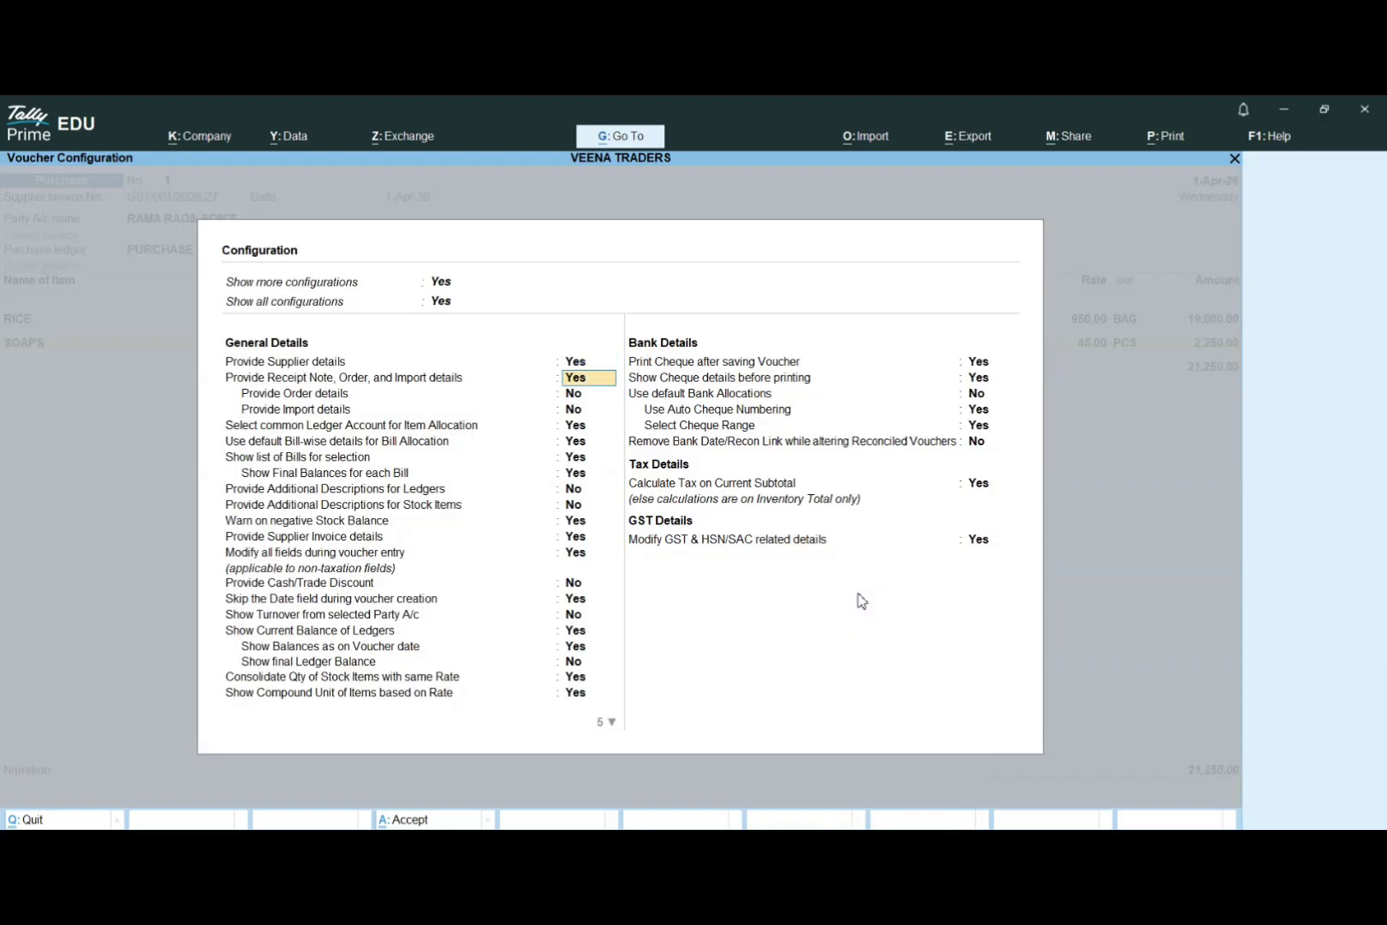
key(Down)
key(Down)
key(Down)
key(Down)
key(Down)
key(Down)
key(Down)
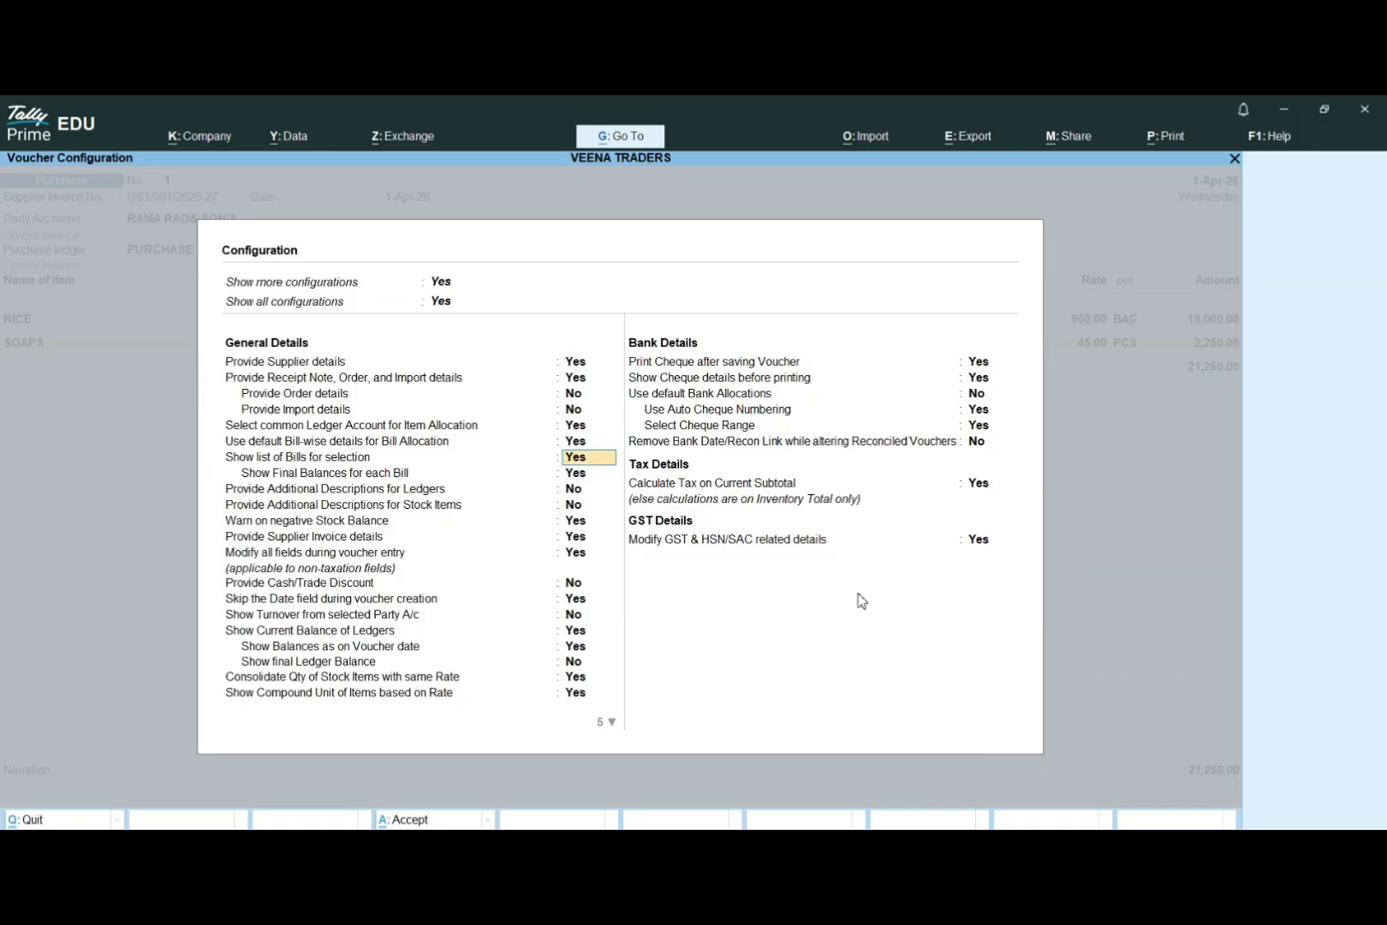
key(Down)
key(Down)
key(Down)
key(Down)
key(Down)
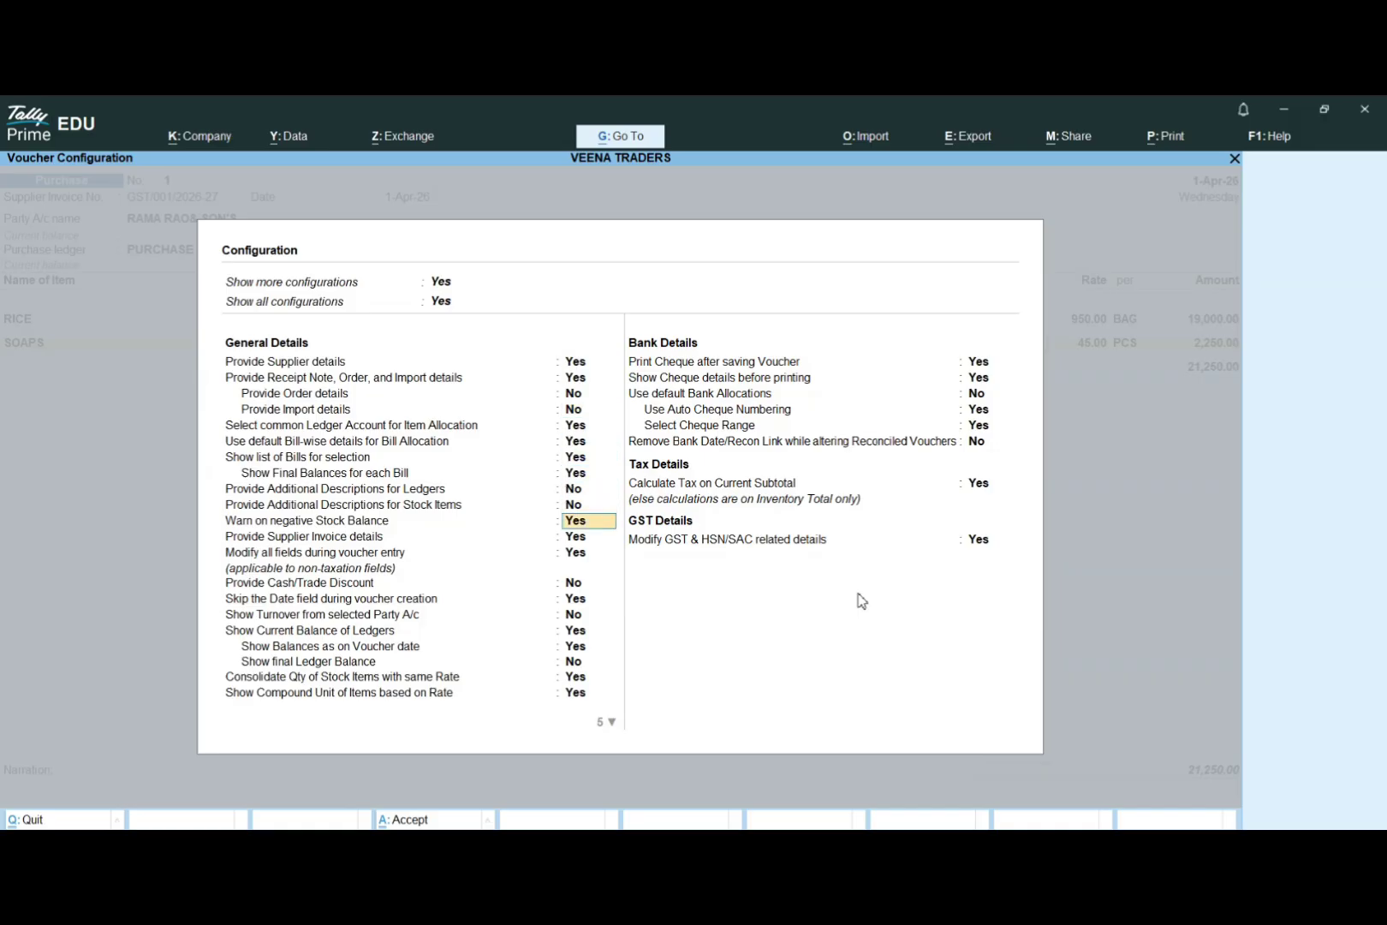
key(Down)
key(Down)
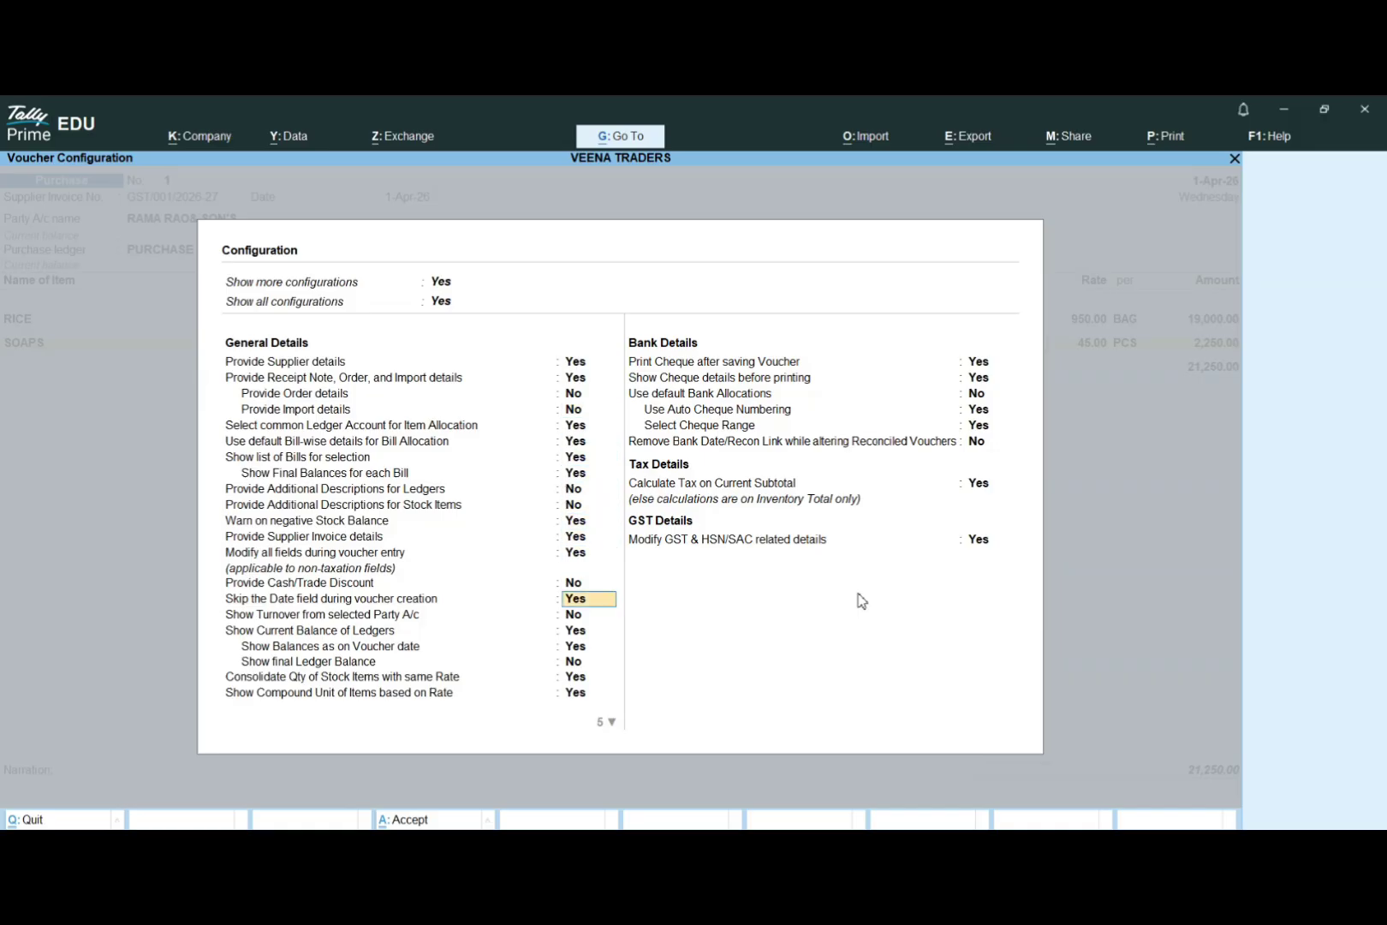
key(Down)
key(Down)
key(Down)
key(Down)
key(Down)
key(Down)
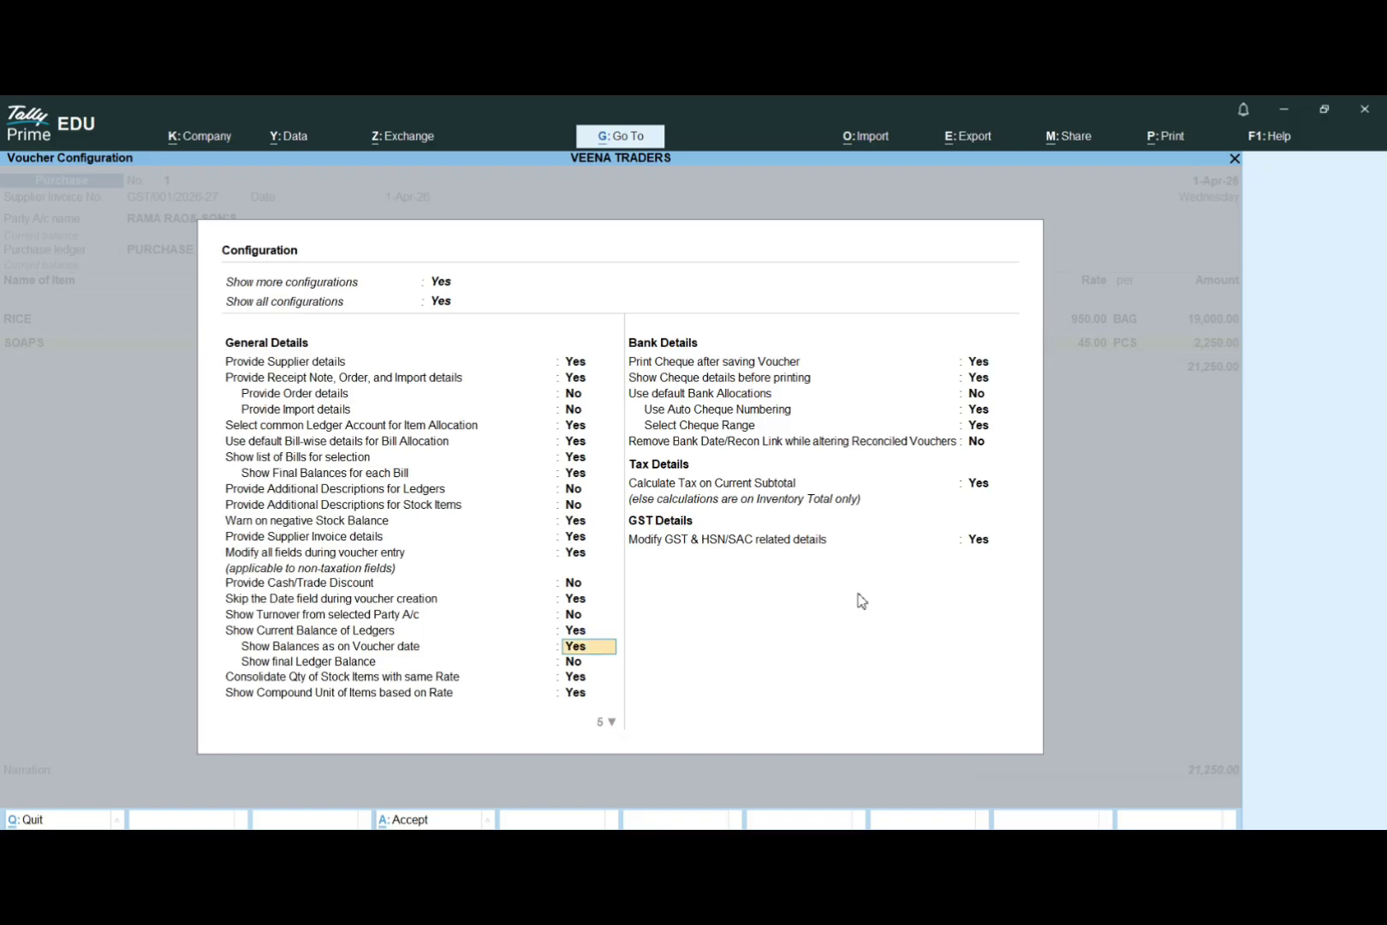
key(Down)
key(Down)
key(Down)
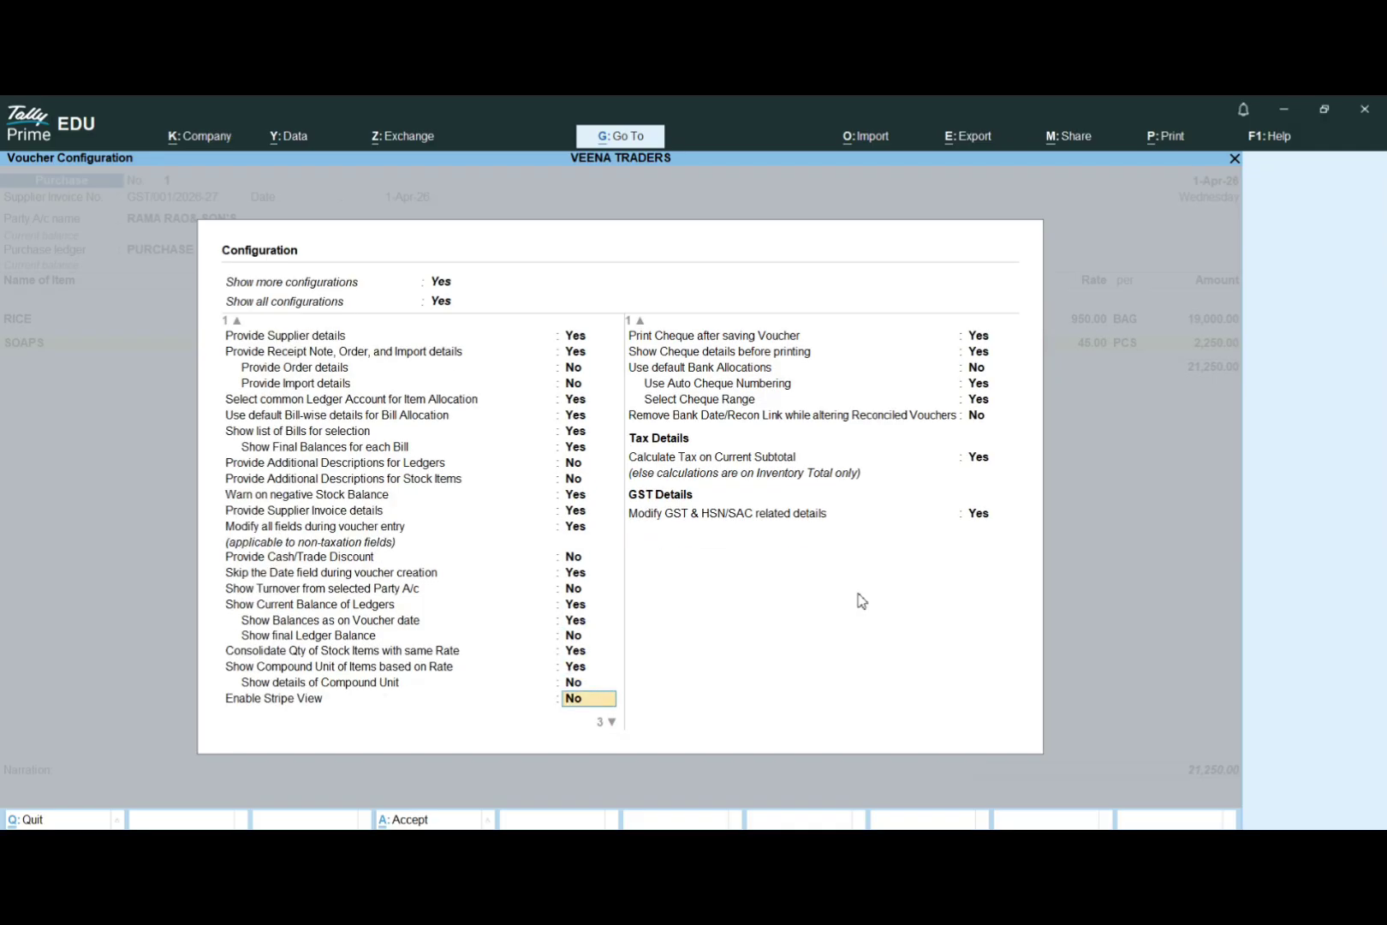
key(Down)
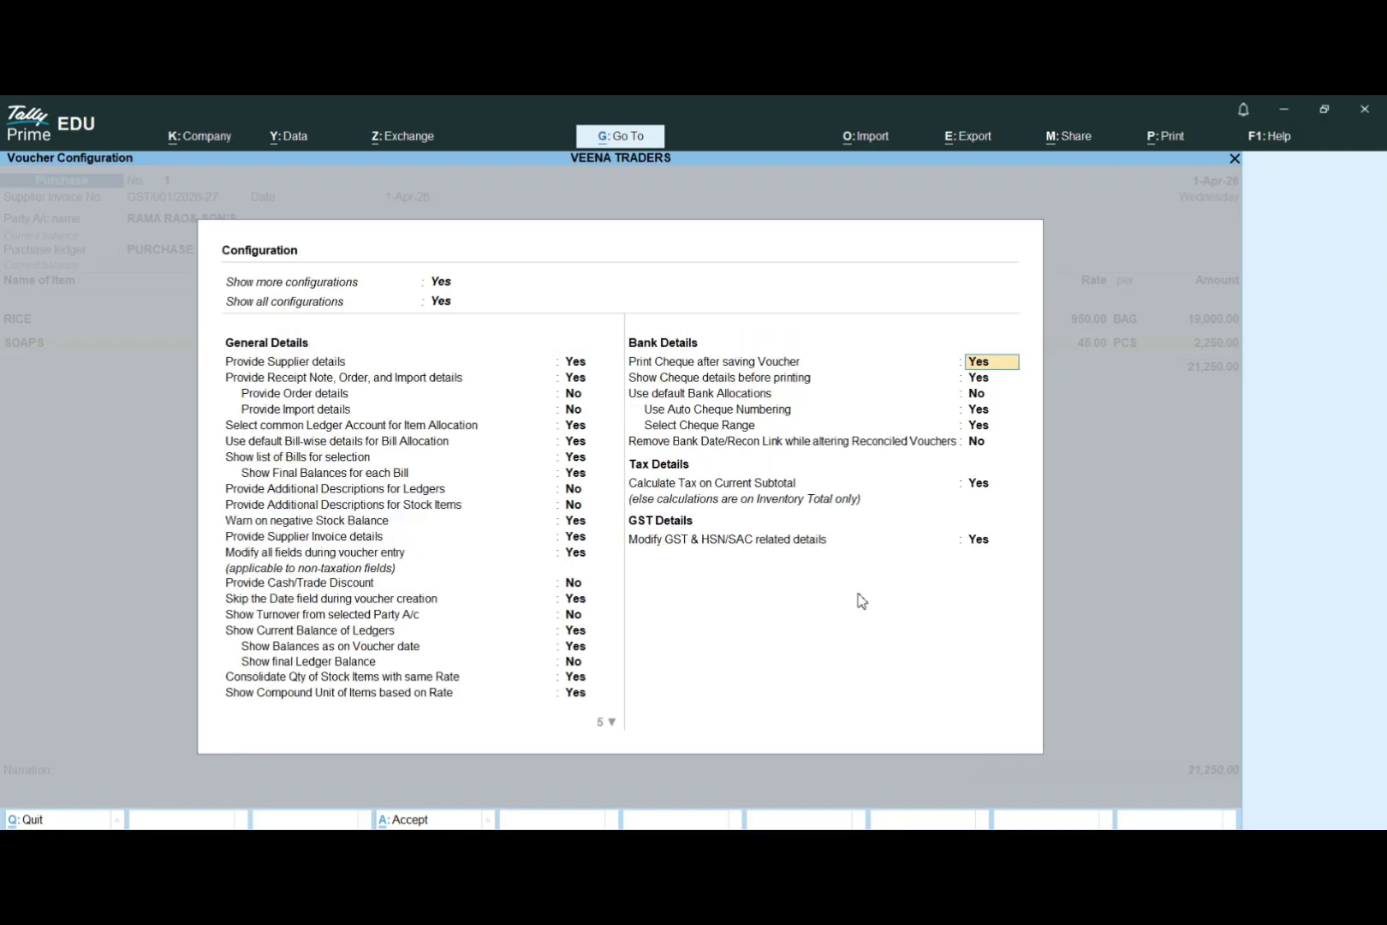
key(Down)
key(Down)
key(Down)
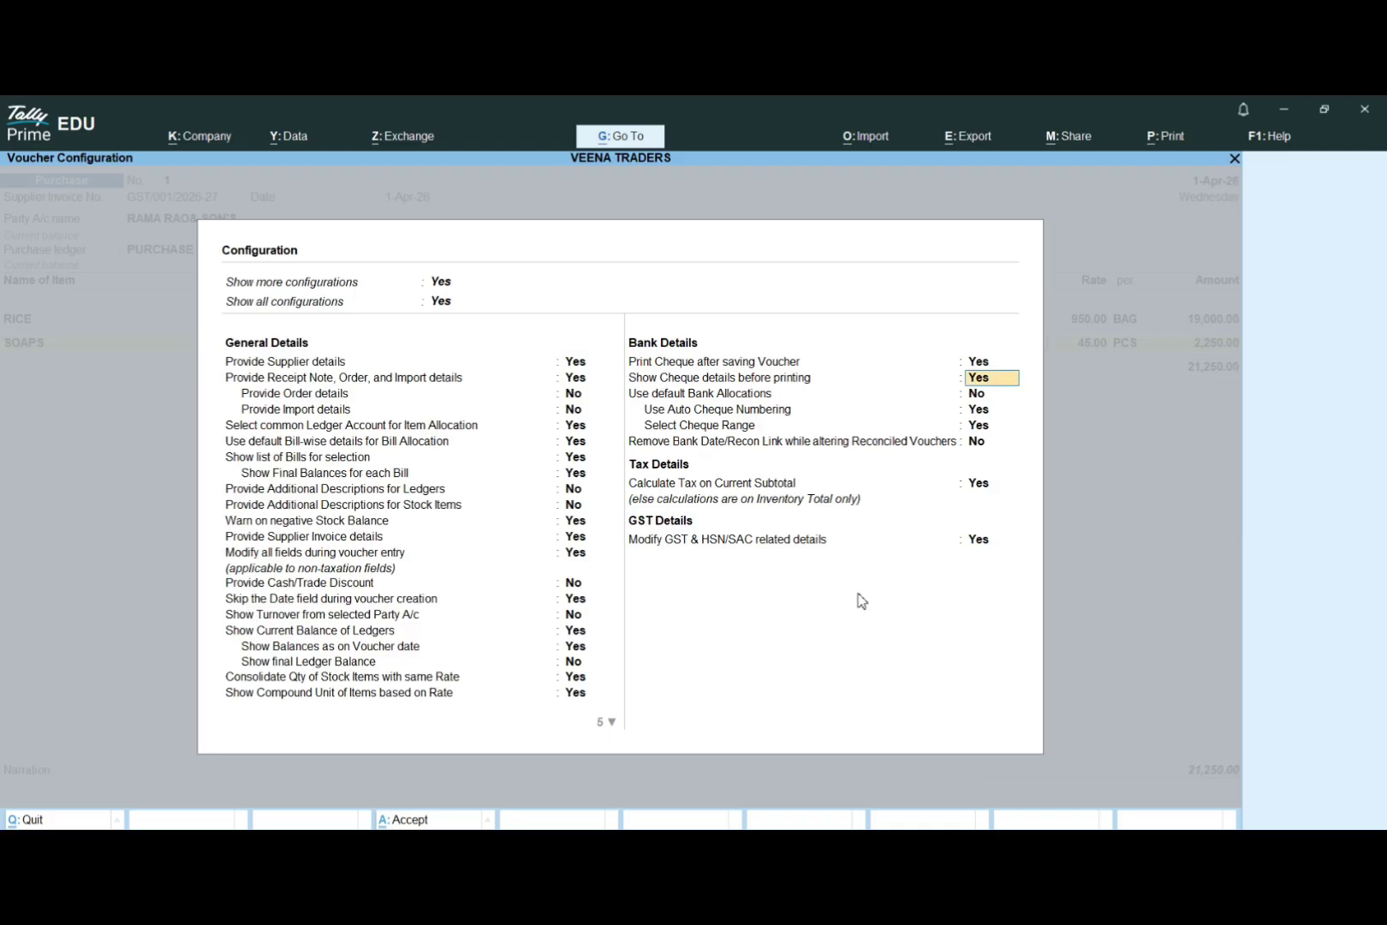
key(Down)
key(Down)
key(Down)
key(Down)
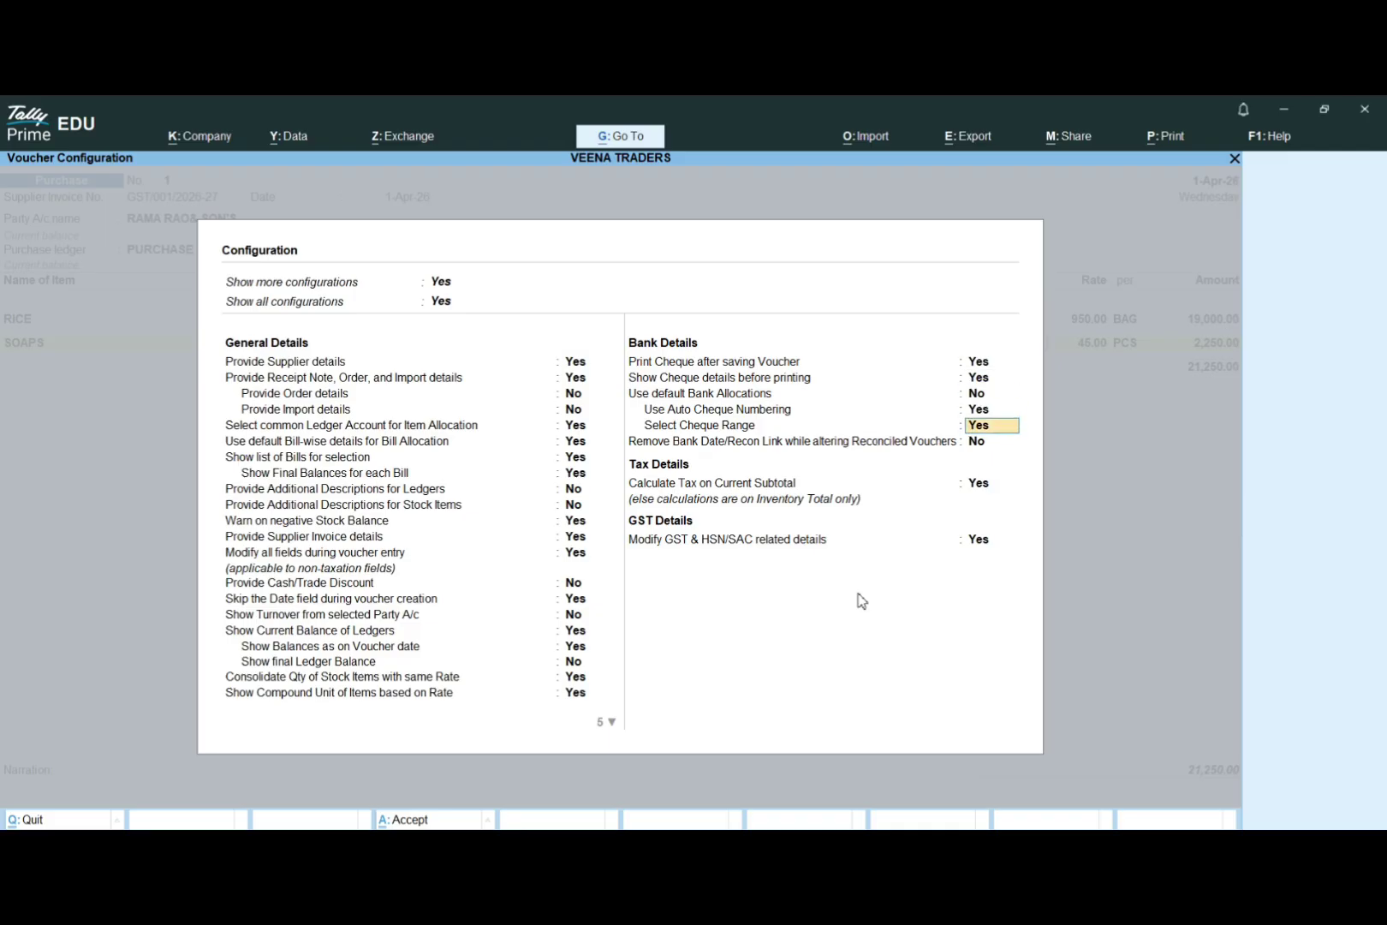
key(Return)
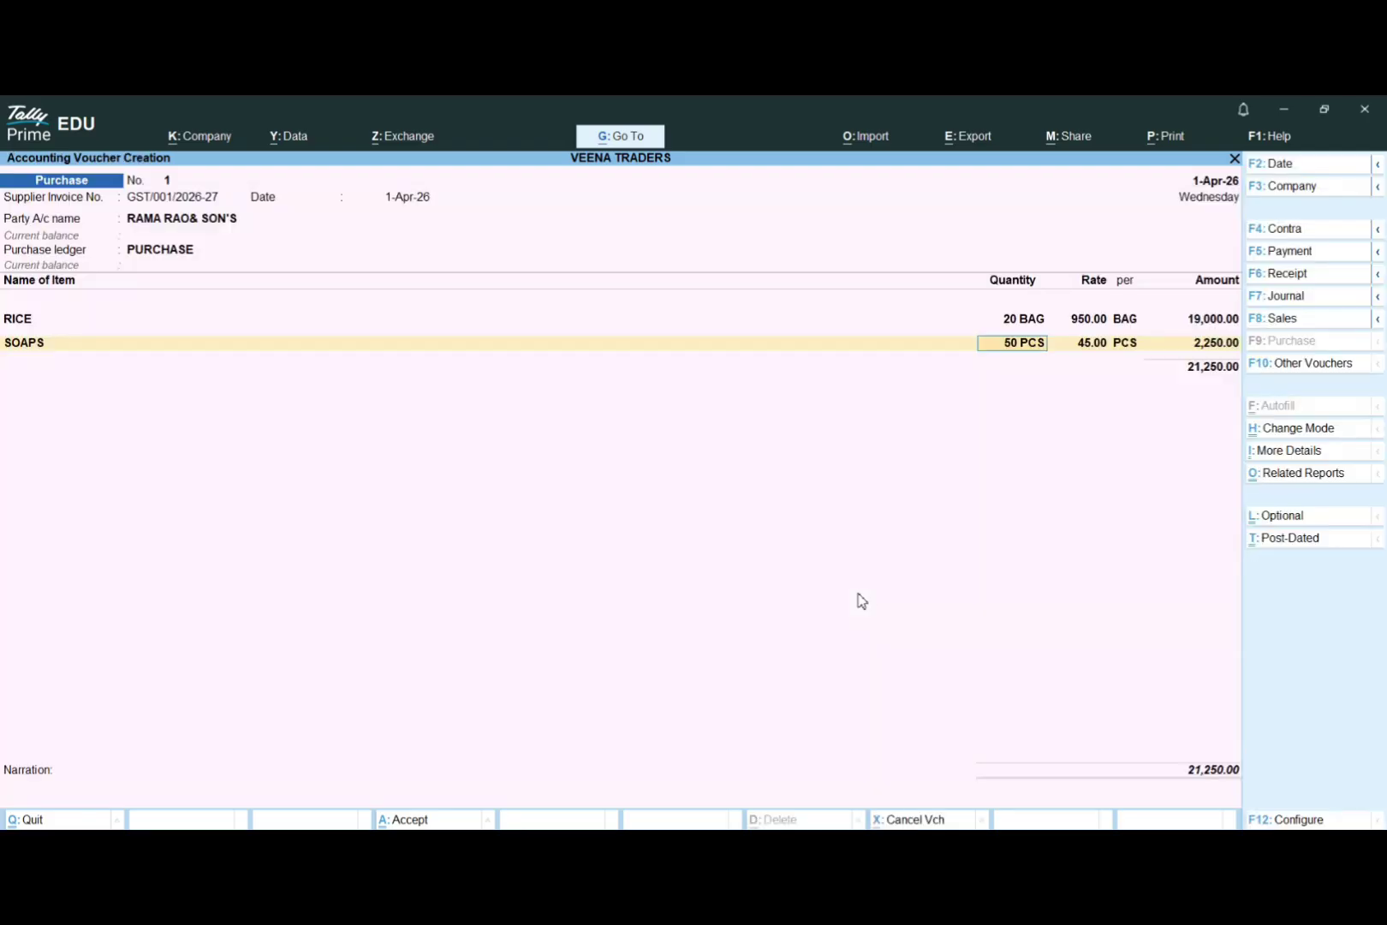
Specify the SOAPS line's GST details directly as Taxable at 5%, keeping HSN/SAC details as per Masters/Company.
key(Return)
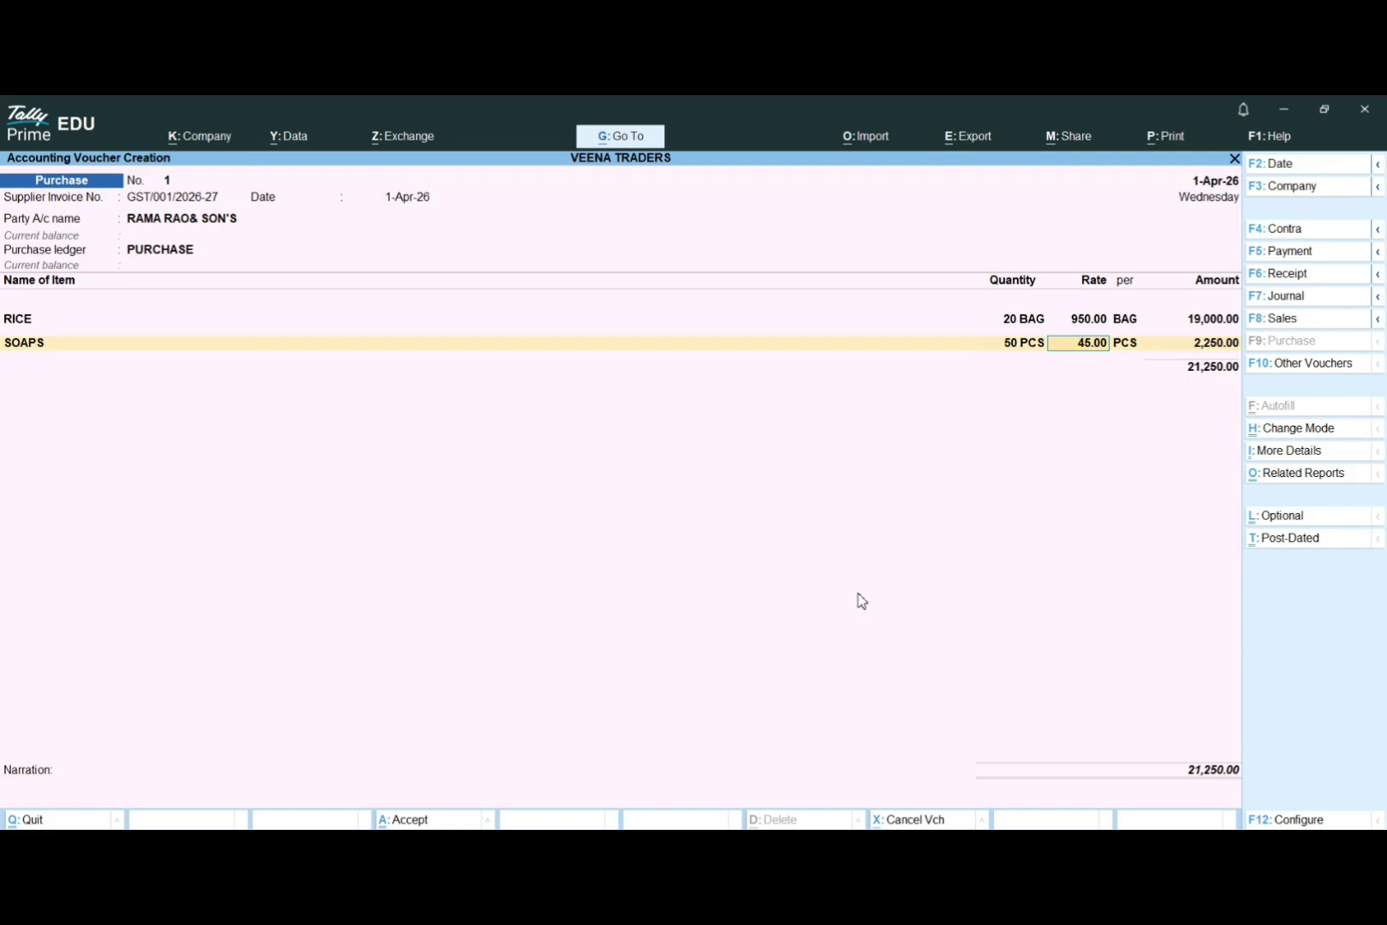
key(Return)
key(Return)
key(Return)
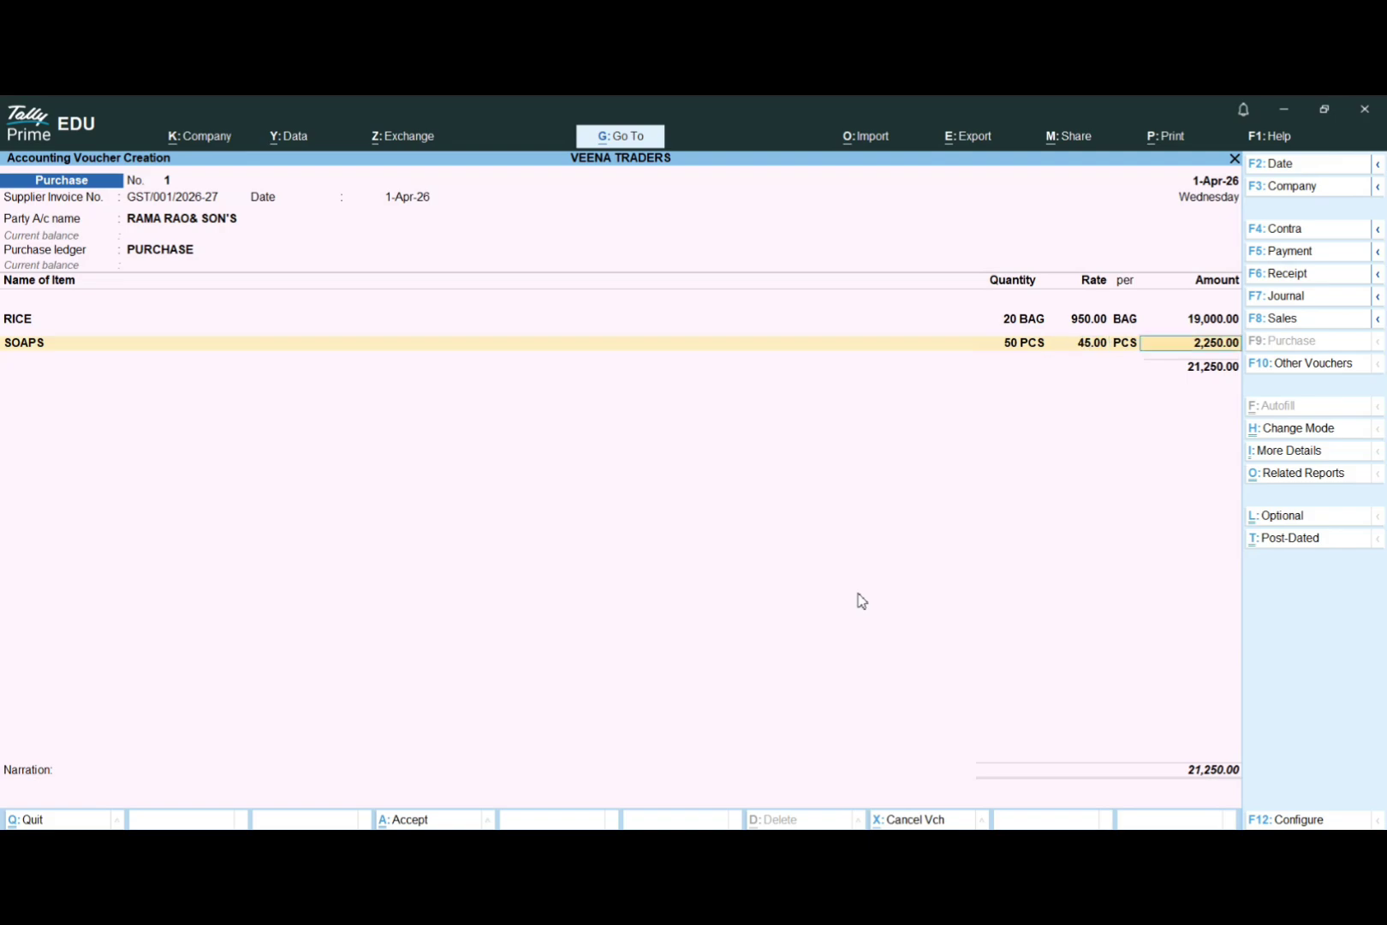
key(Return)
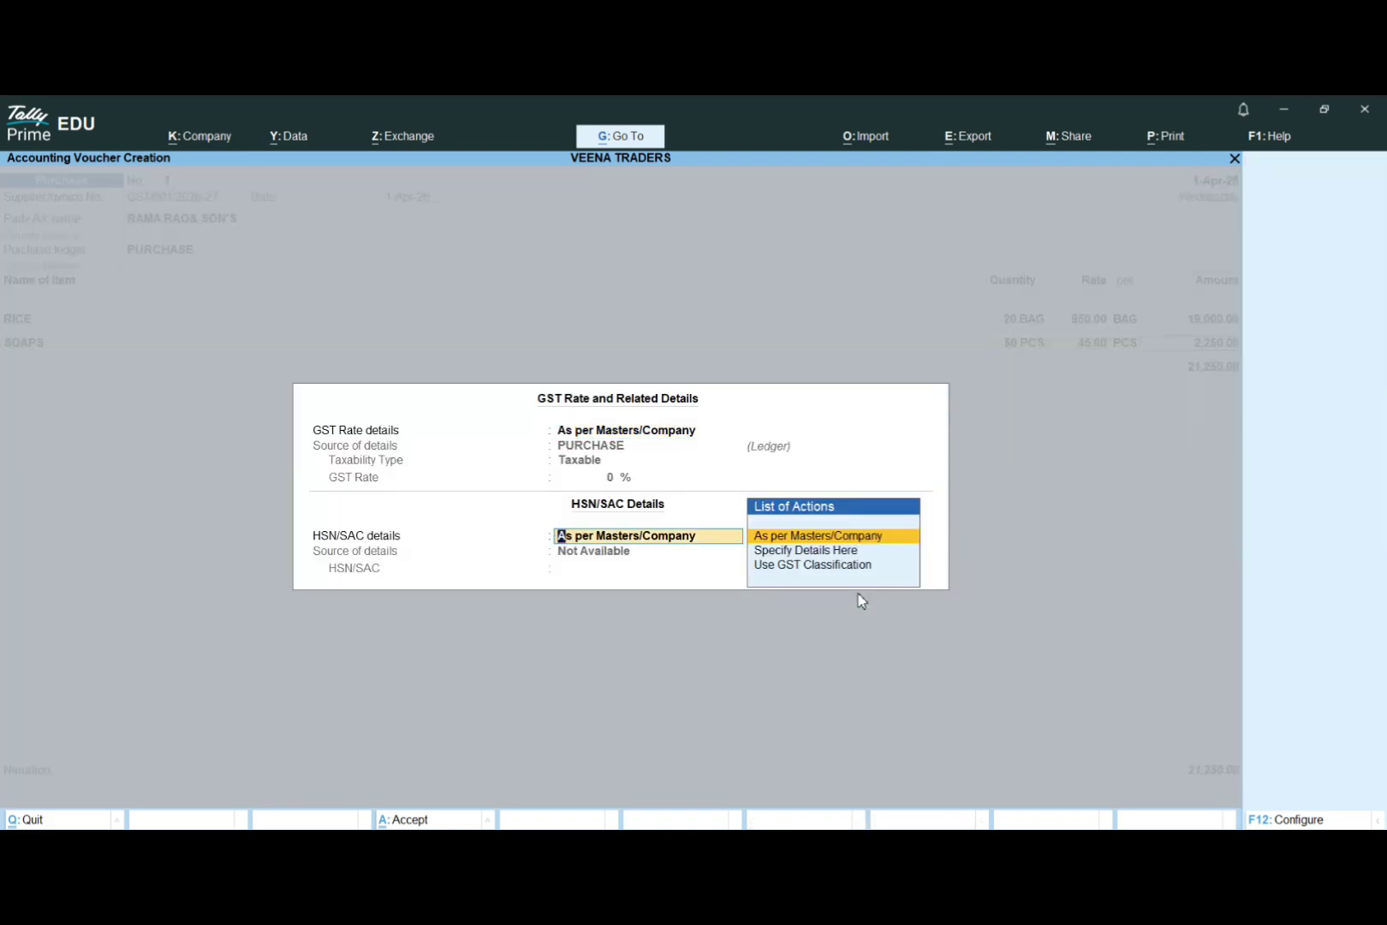
key(BackSpace)
key(Down)
key(Return)
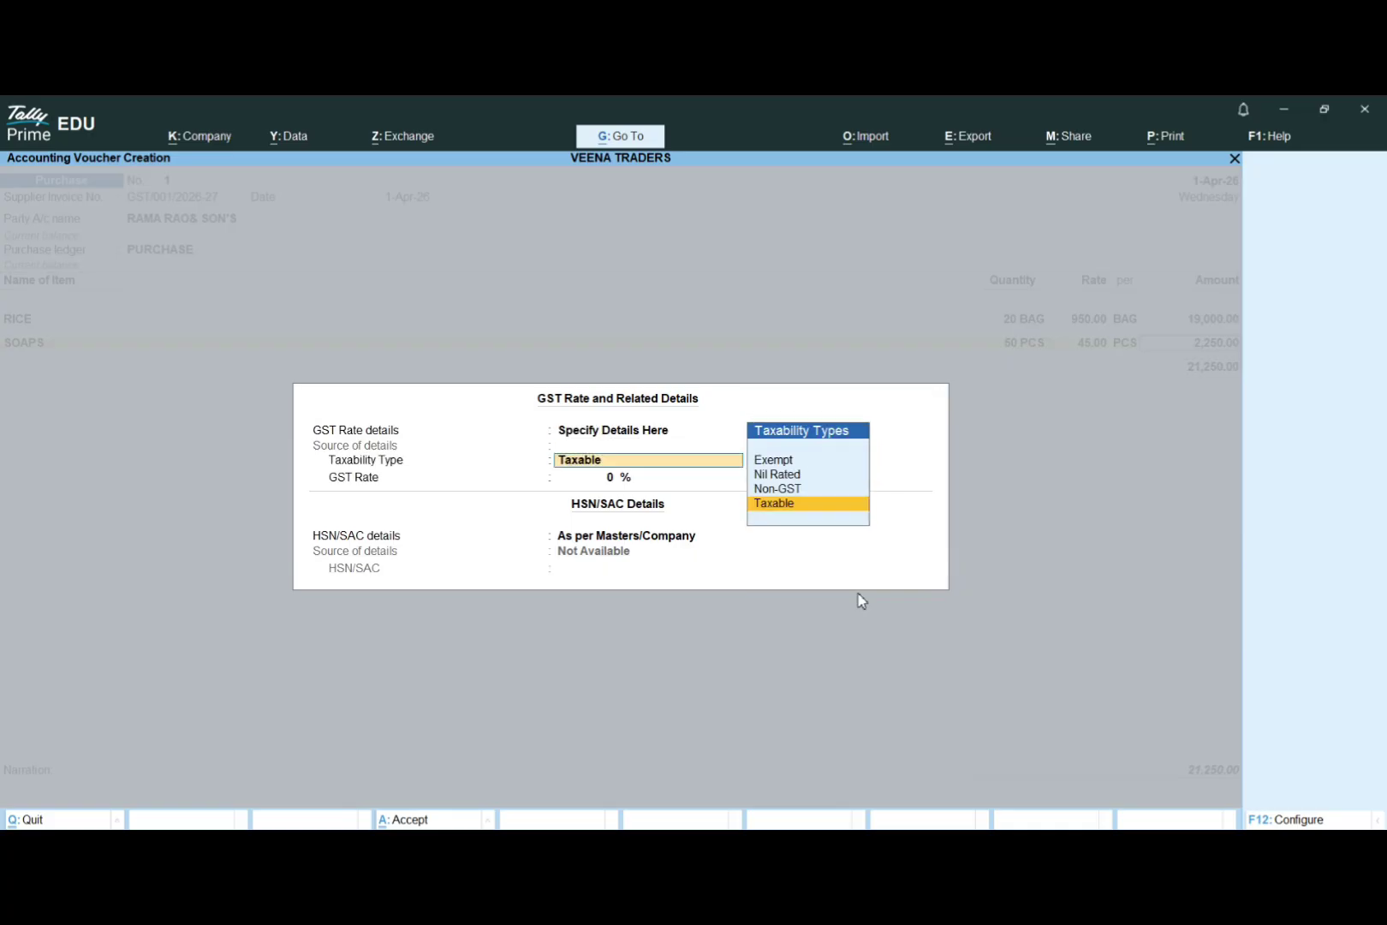
key(Return)
text(5)
key(Return)
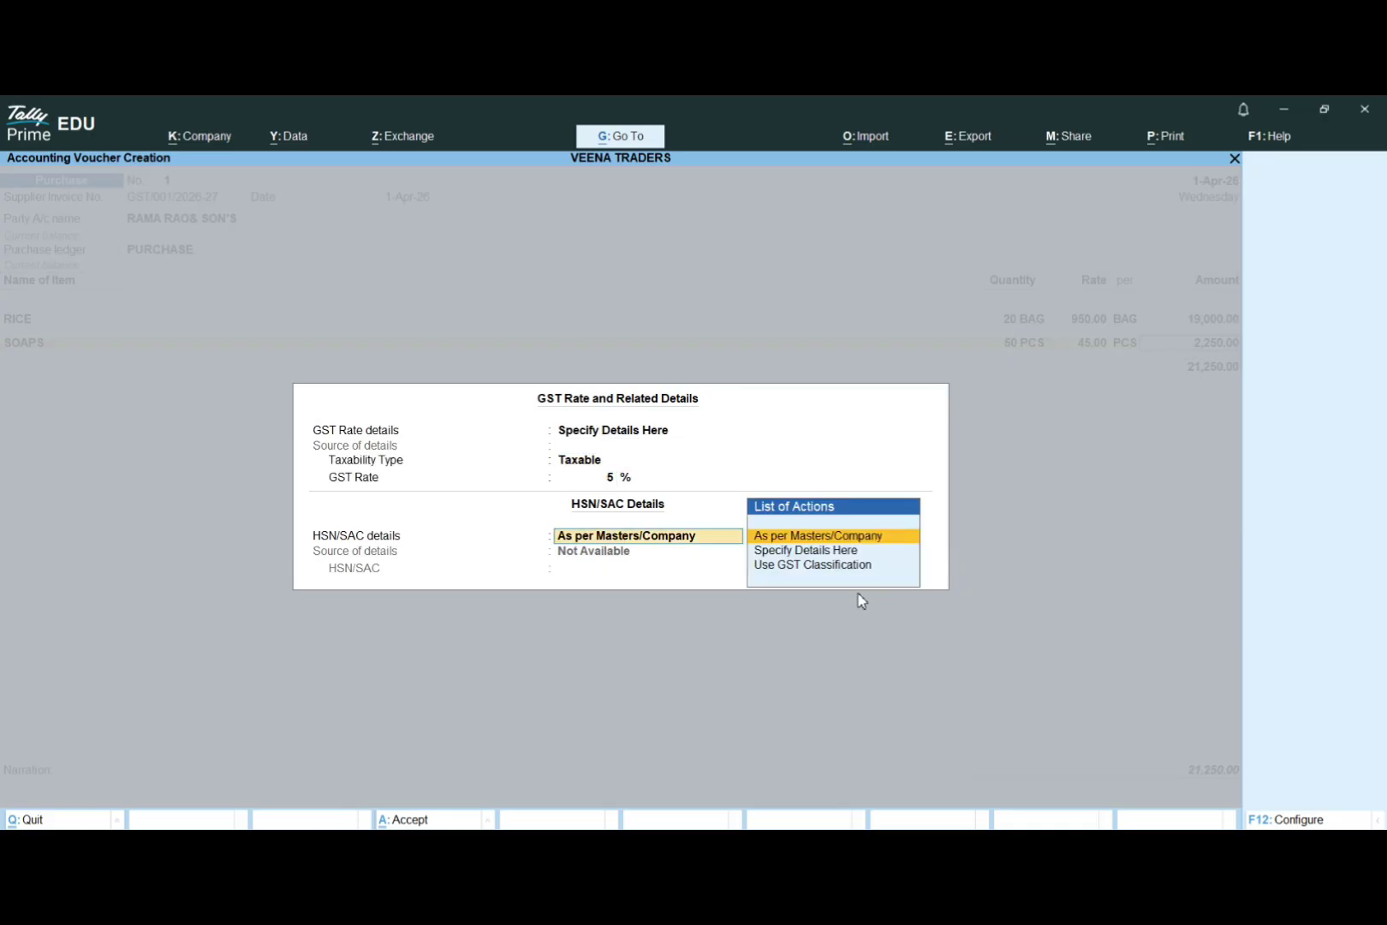
key(Return)
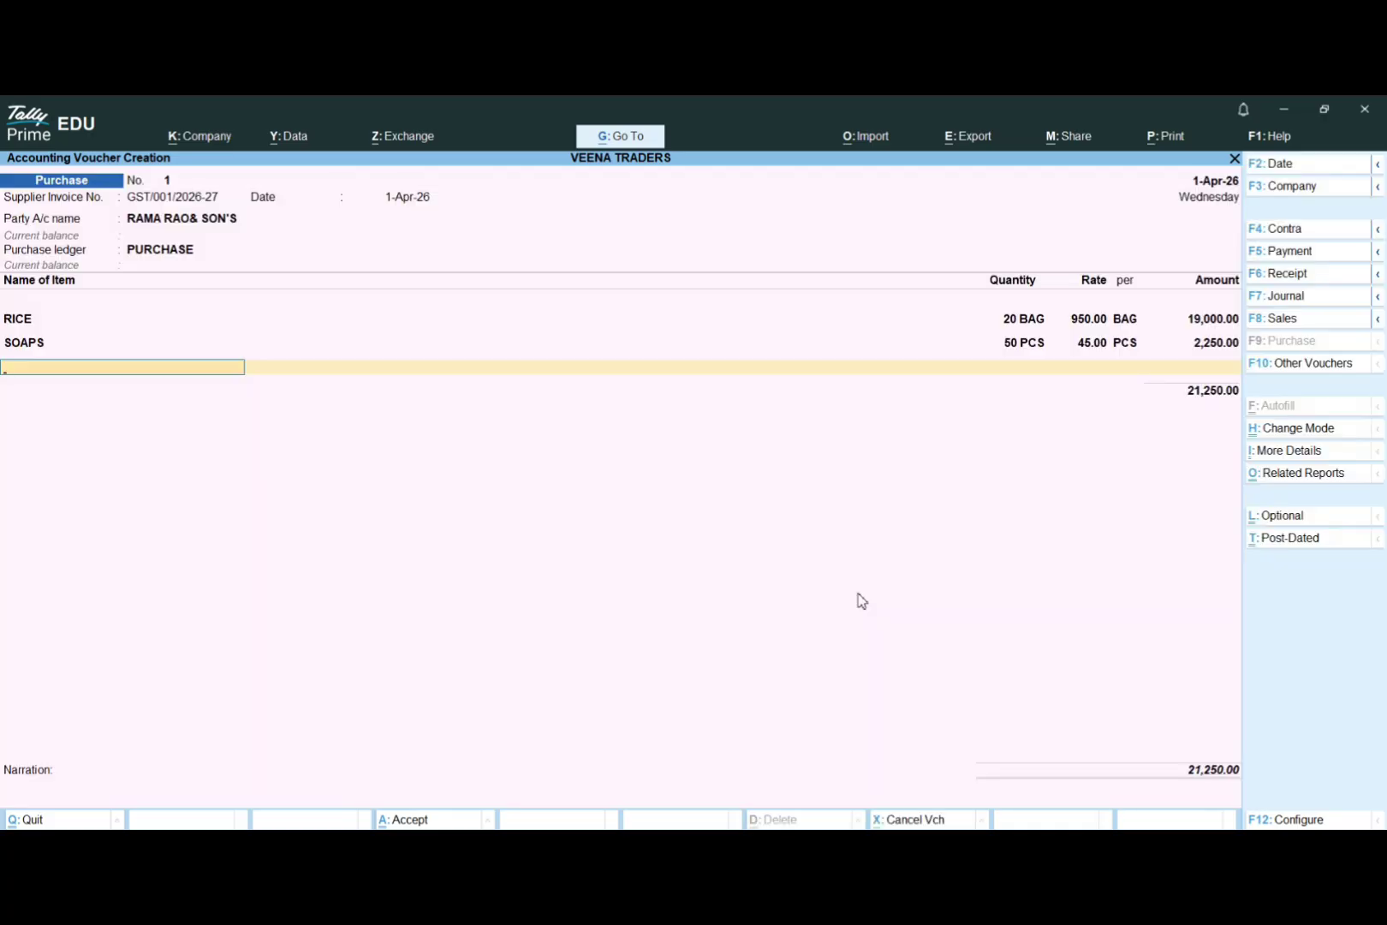
Start a new stock item named SALT under the STATIONERY group from the purchase voucher's third item line.
key(alt+c)
text(SALT)
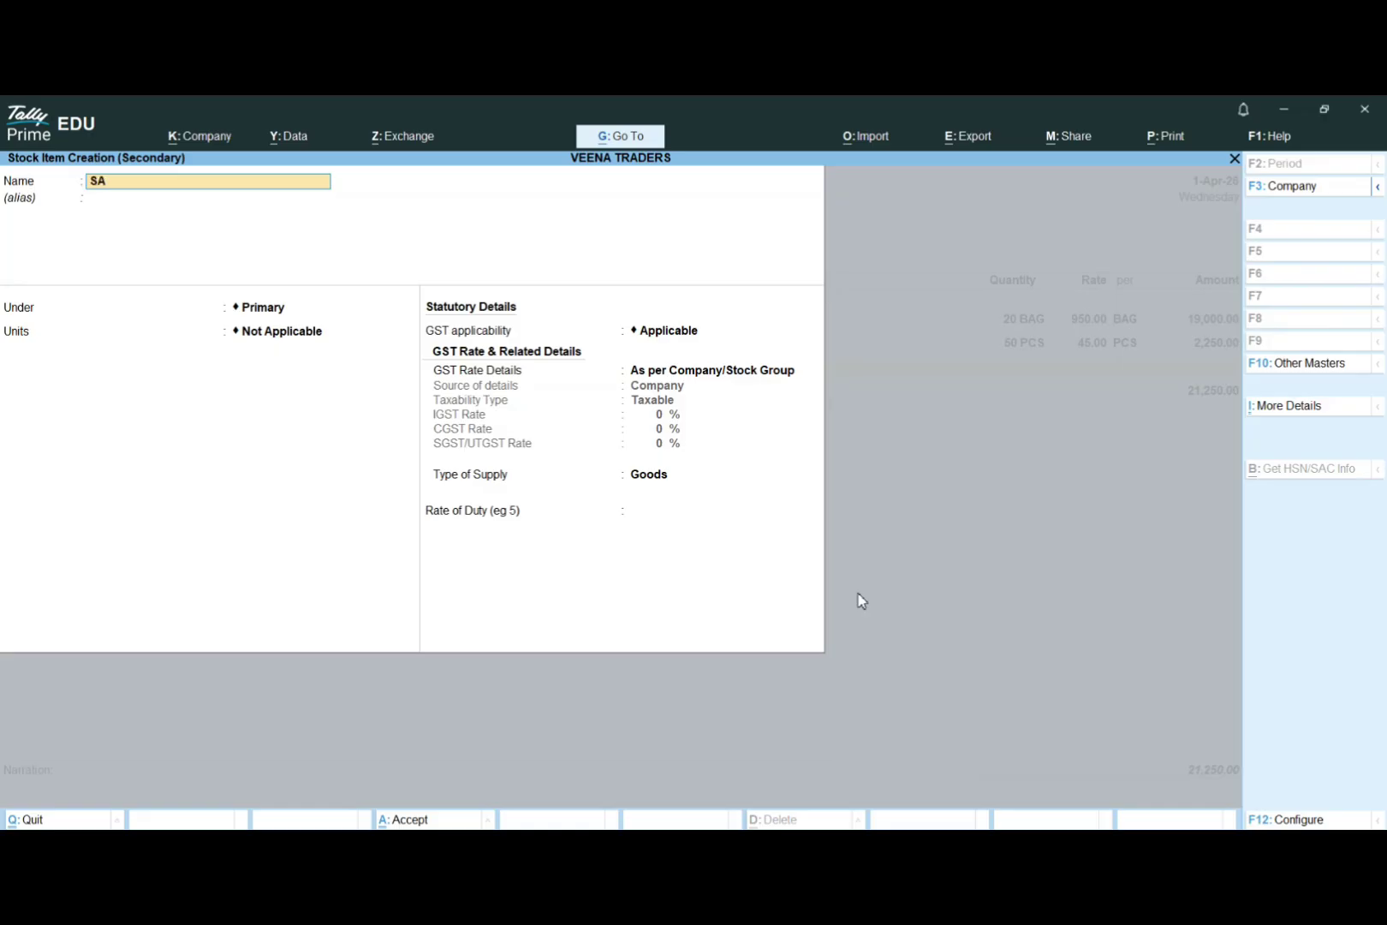
key(Return)
key(Return)
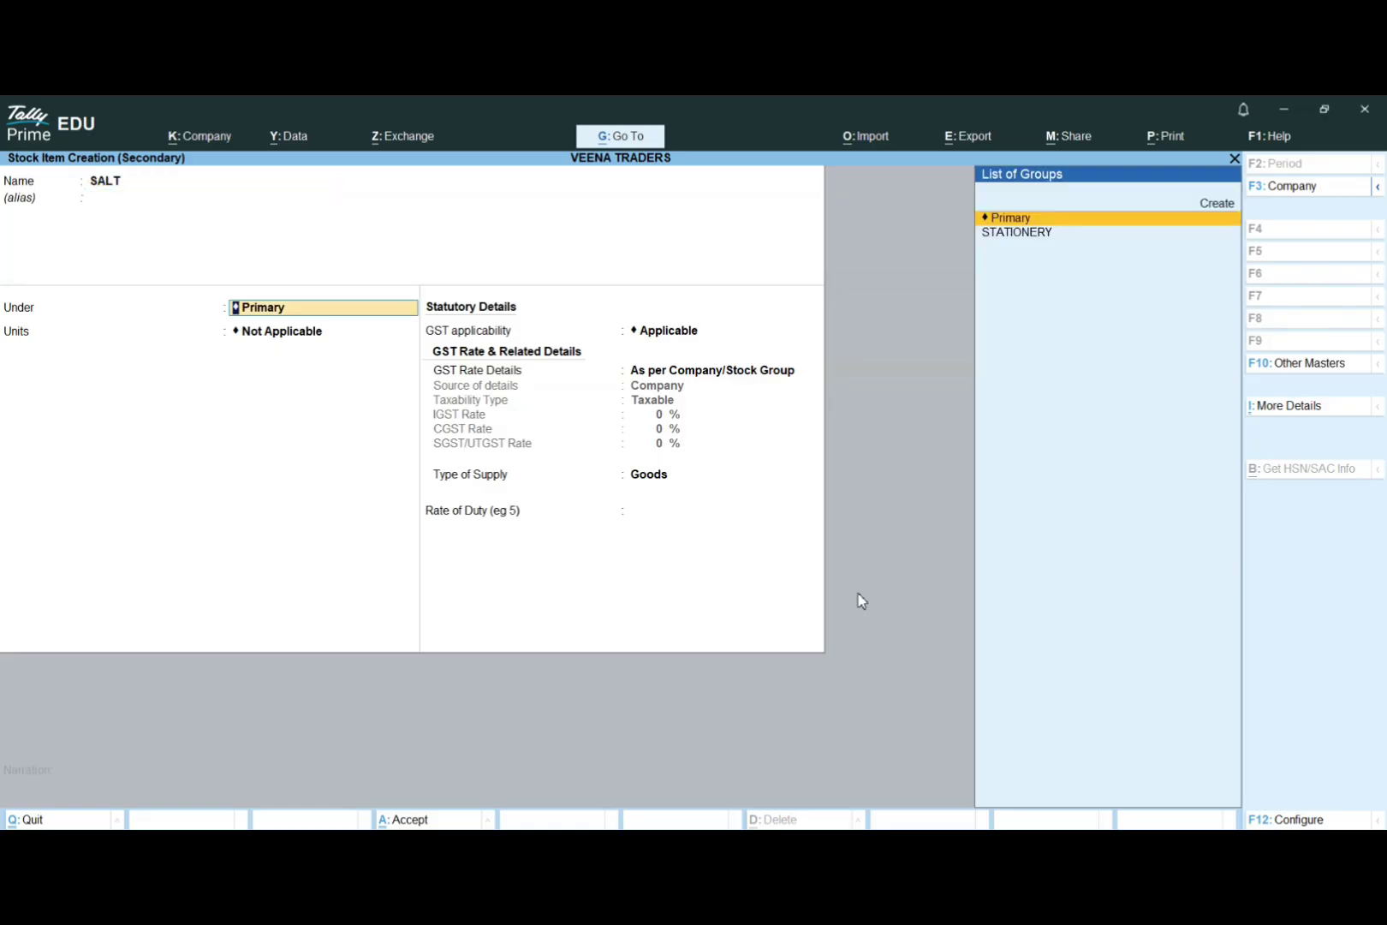
key(Down)
key(Return)
Start a new simple unit for SALT with symbol PAC and formal name PACKS.
key(Down)
key(Down)
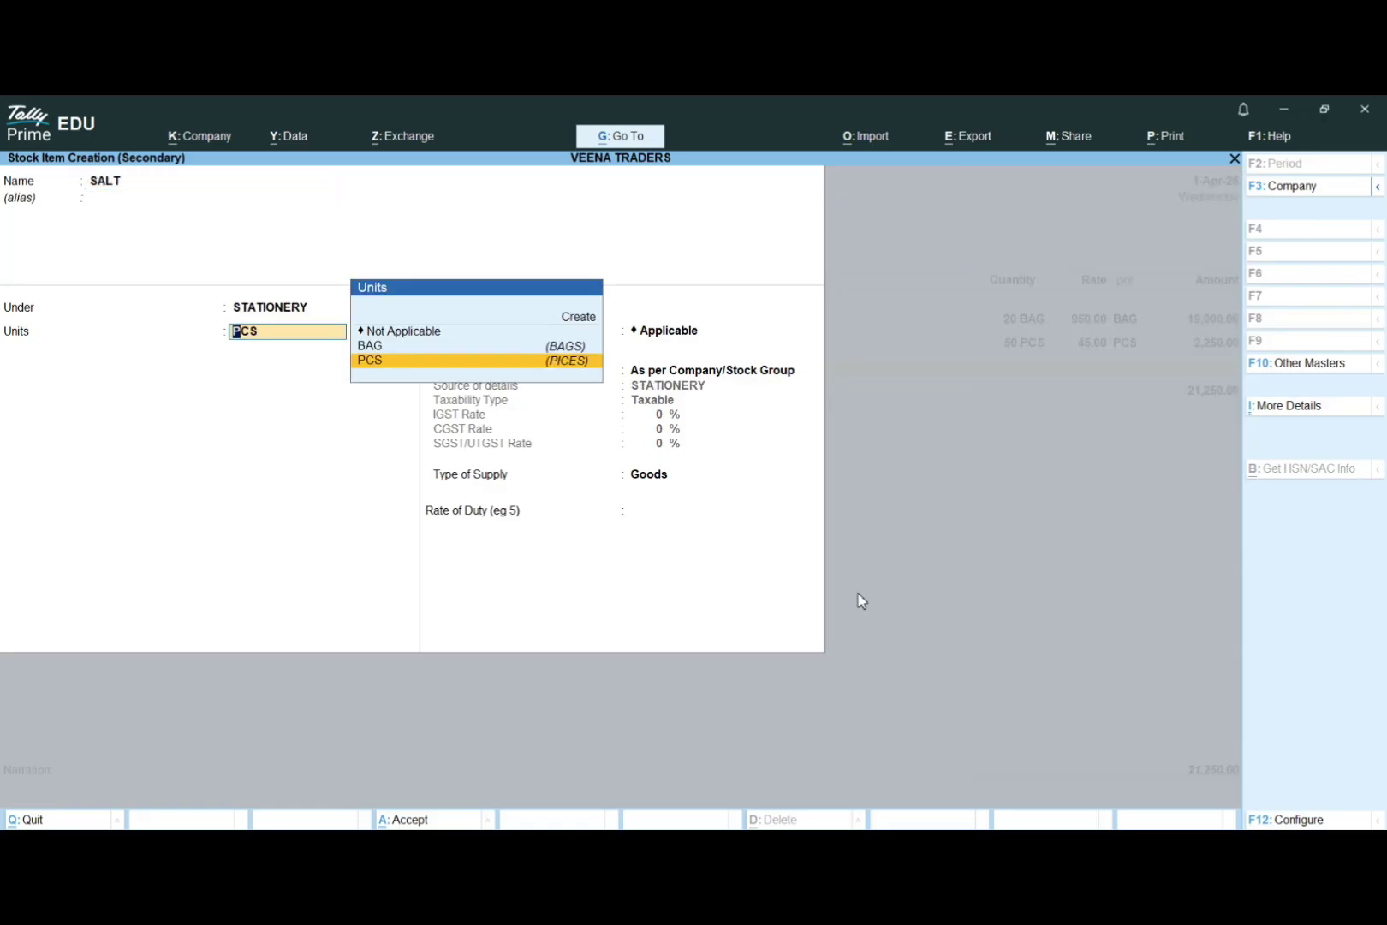
key(Up)
key(Up)
key(Up)
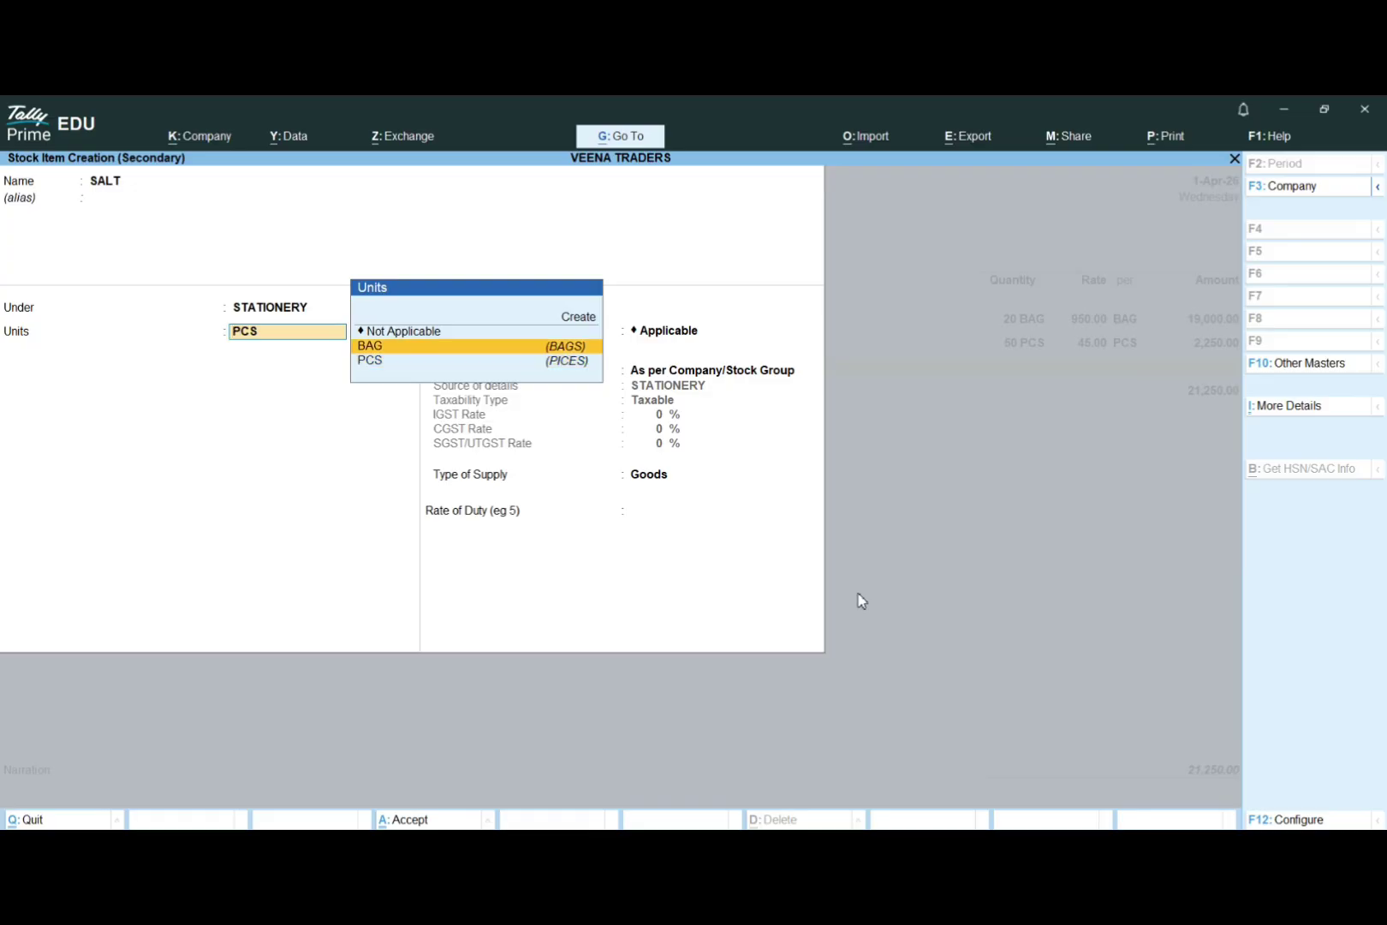
key(Return)
text(P)
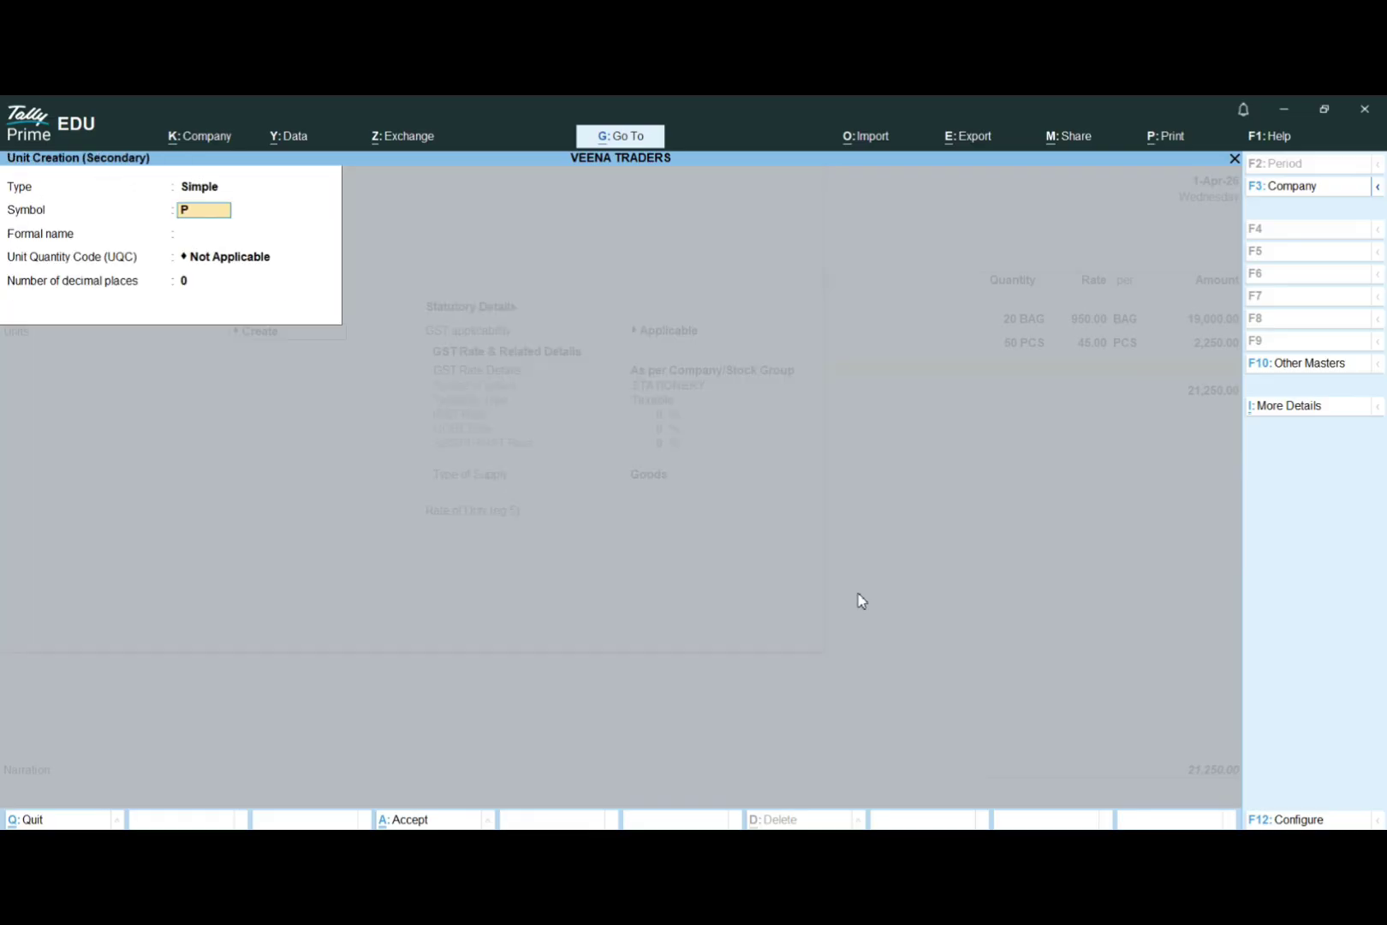
text(AC)
key(Return)
text(PACK)
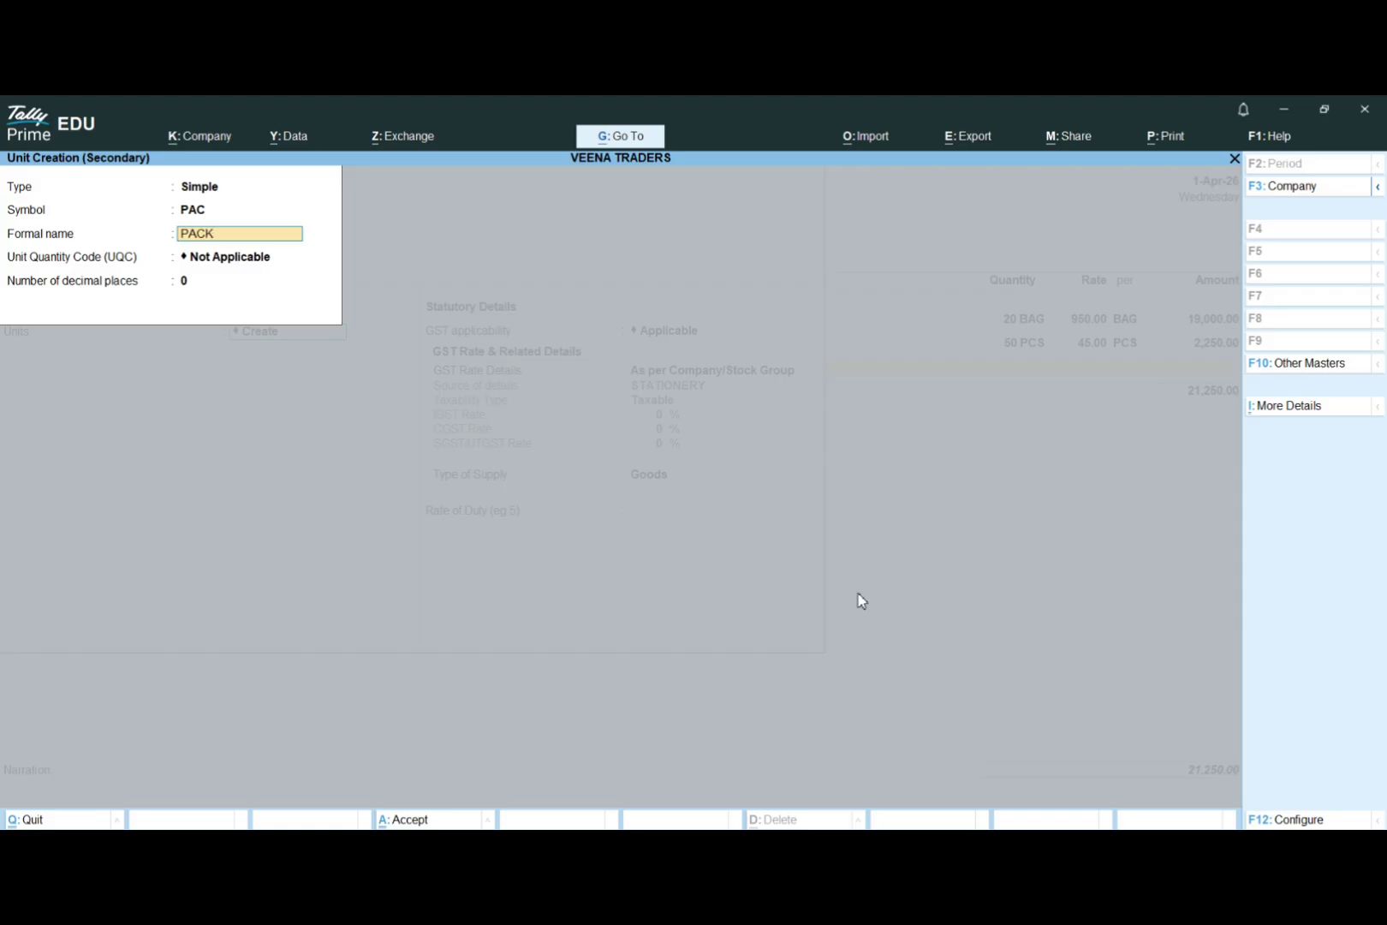
key(BackSpace)
text(KS)
key(Return)
Set the new unit's quantity code to PAC-PACKS with 0 decimal places and save it.
text(P)
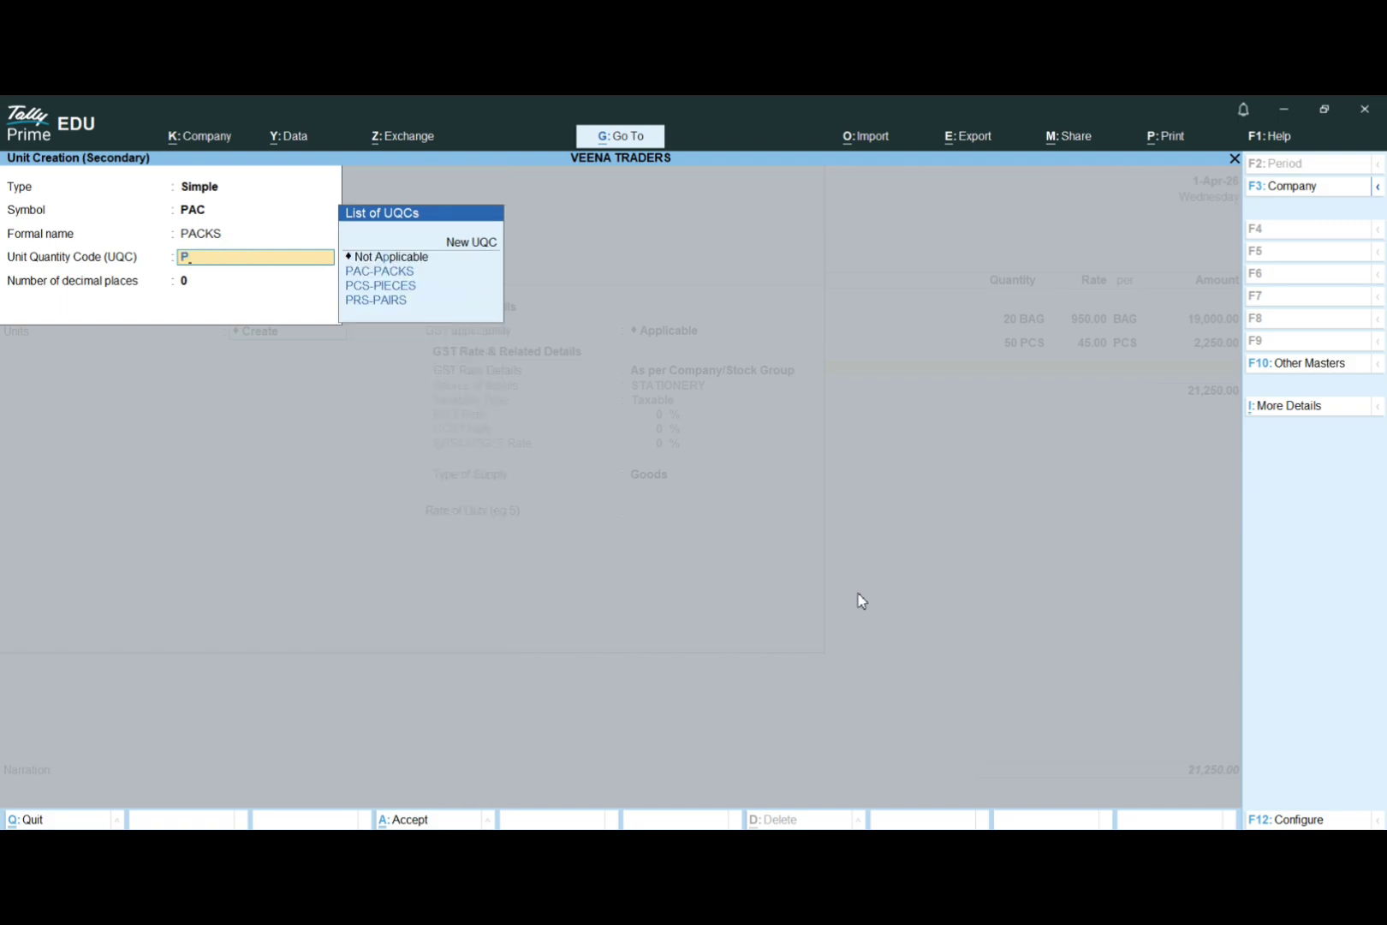
key(Return)
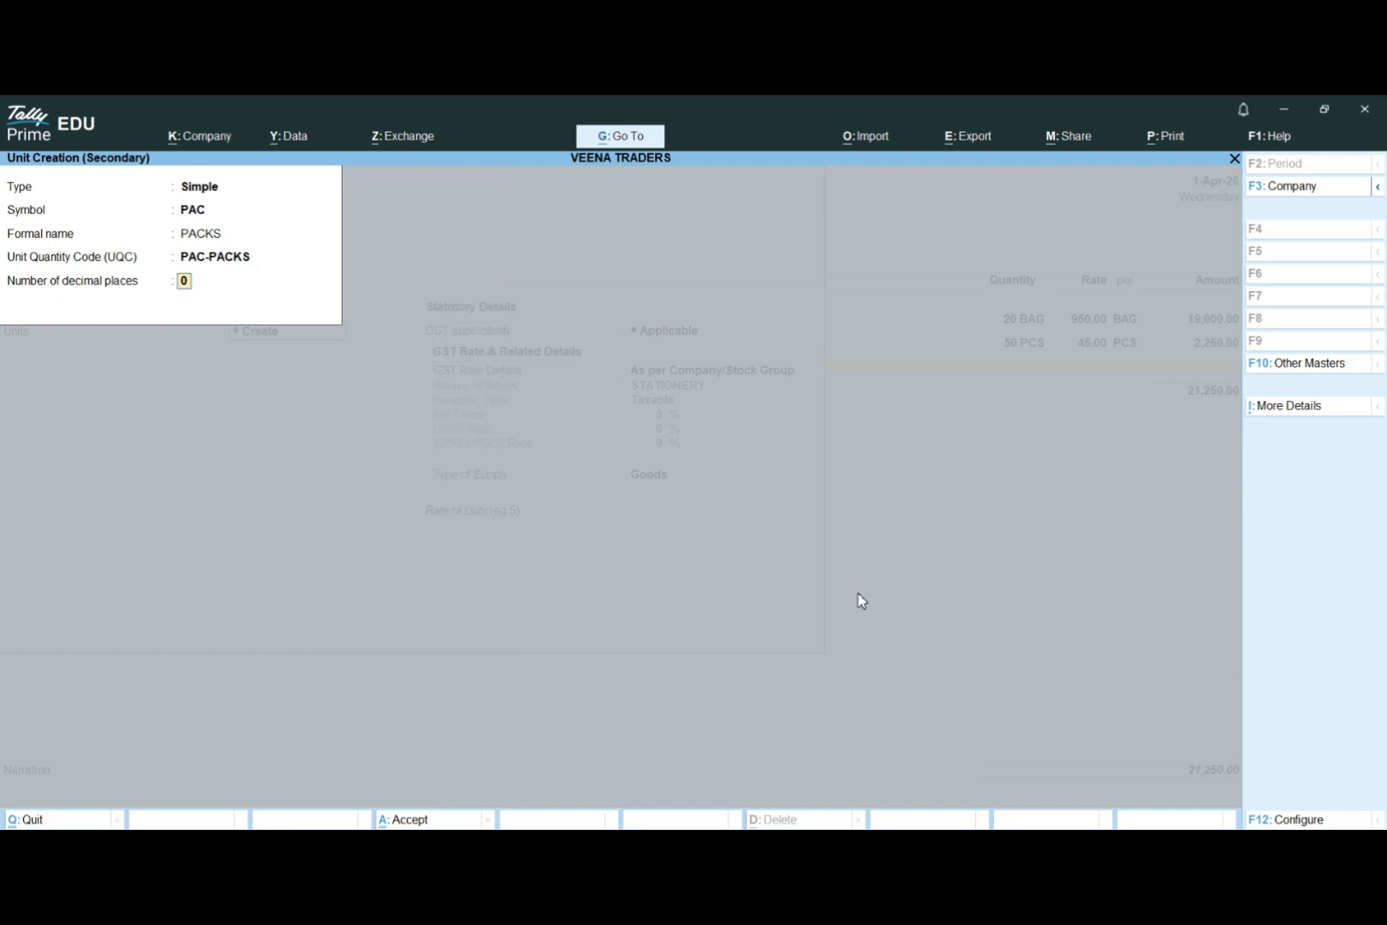
key(Return)
Keep SALT's GST applicable with rate details as per Company/Stock Group and supply type Goods, and save the item.
key(Return)
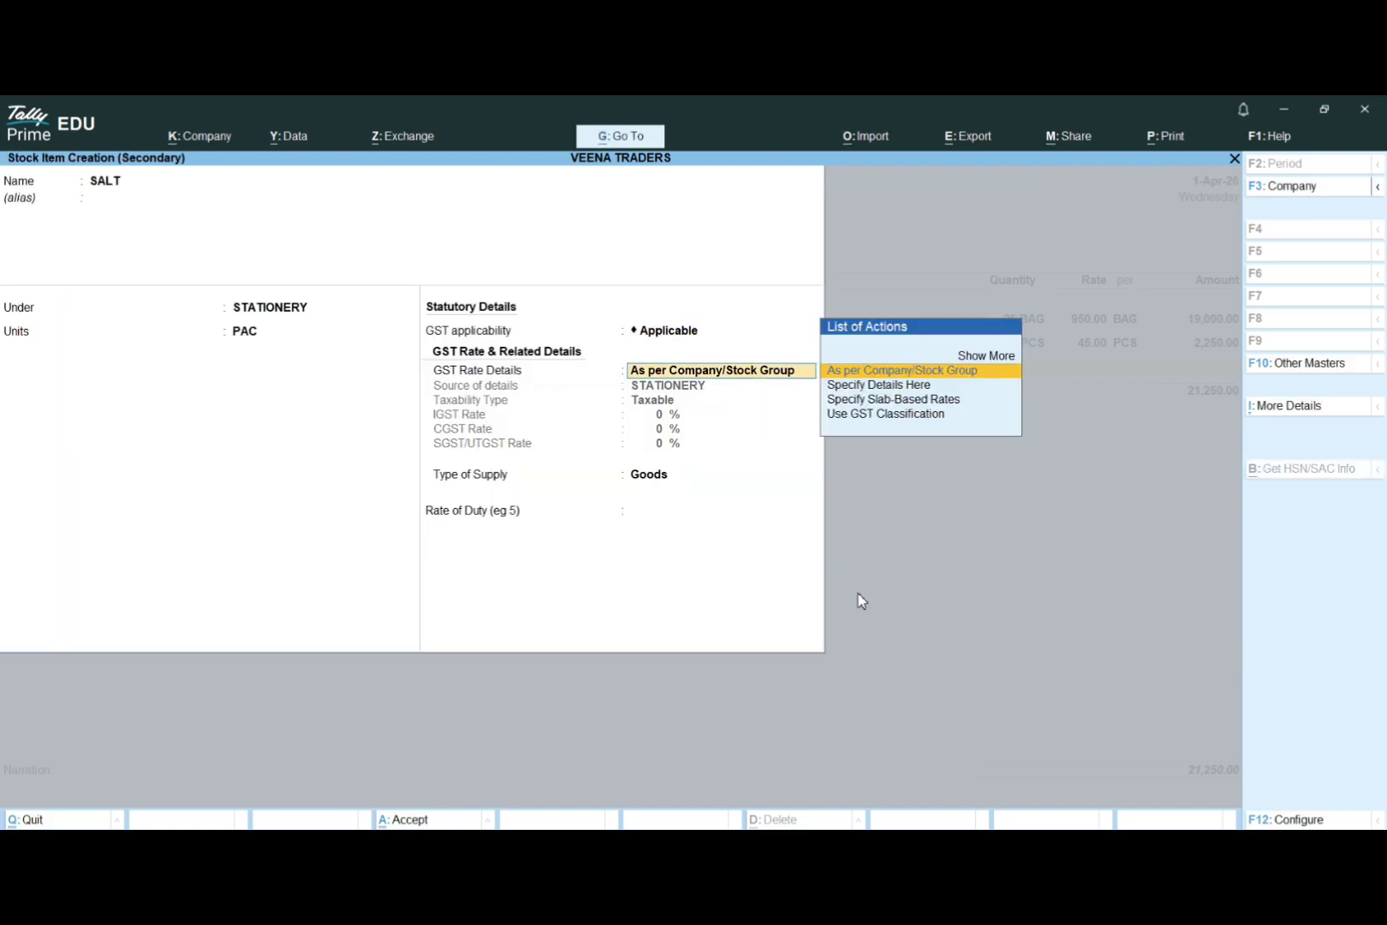
key(Down)
key(Up)
key(Return)
key(Return)
key(Return)
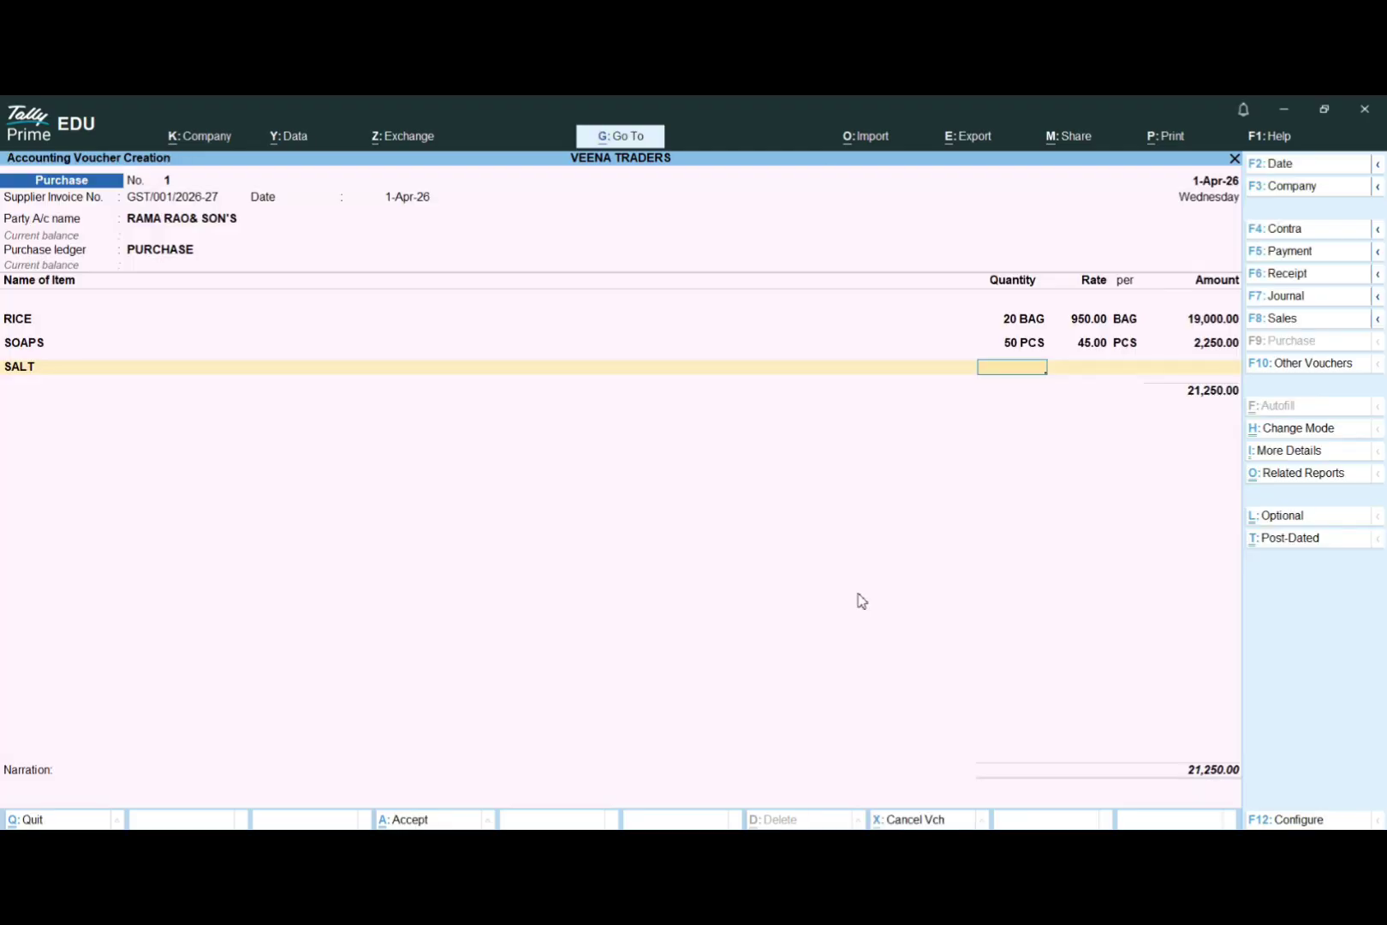
Enter 100 PAC at a rate of 12 for the SALT line, keeping GST and HSN/SAC details as per Masters/Company.
text(100)
key(Return)
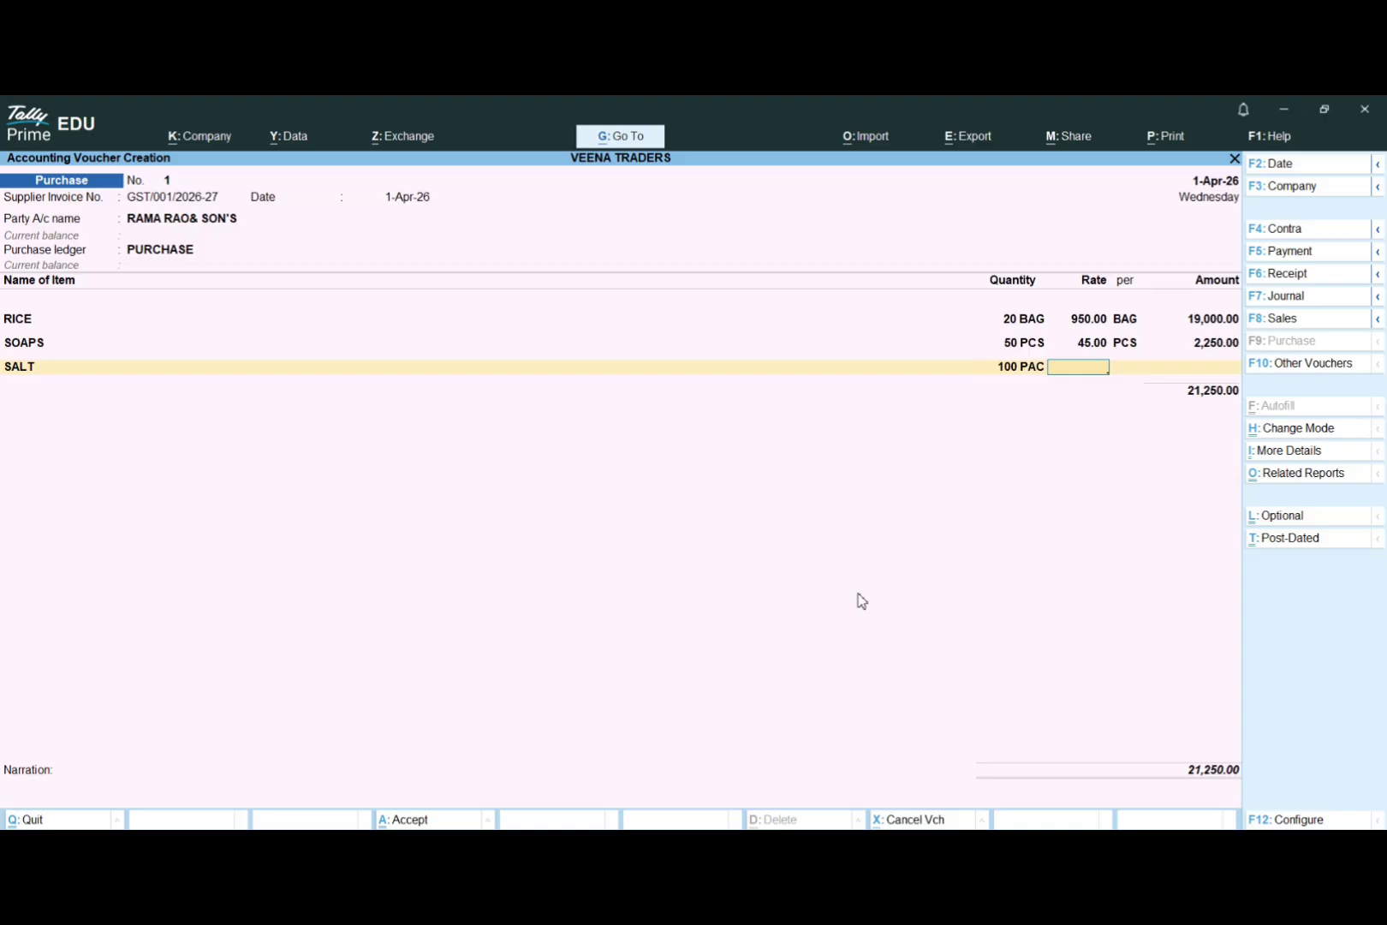
text(12)
key(Return)
key(Return)
key(Return)
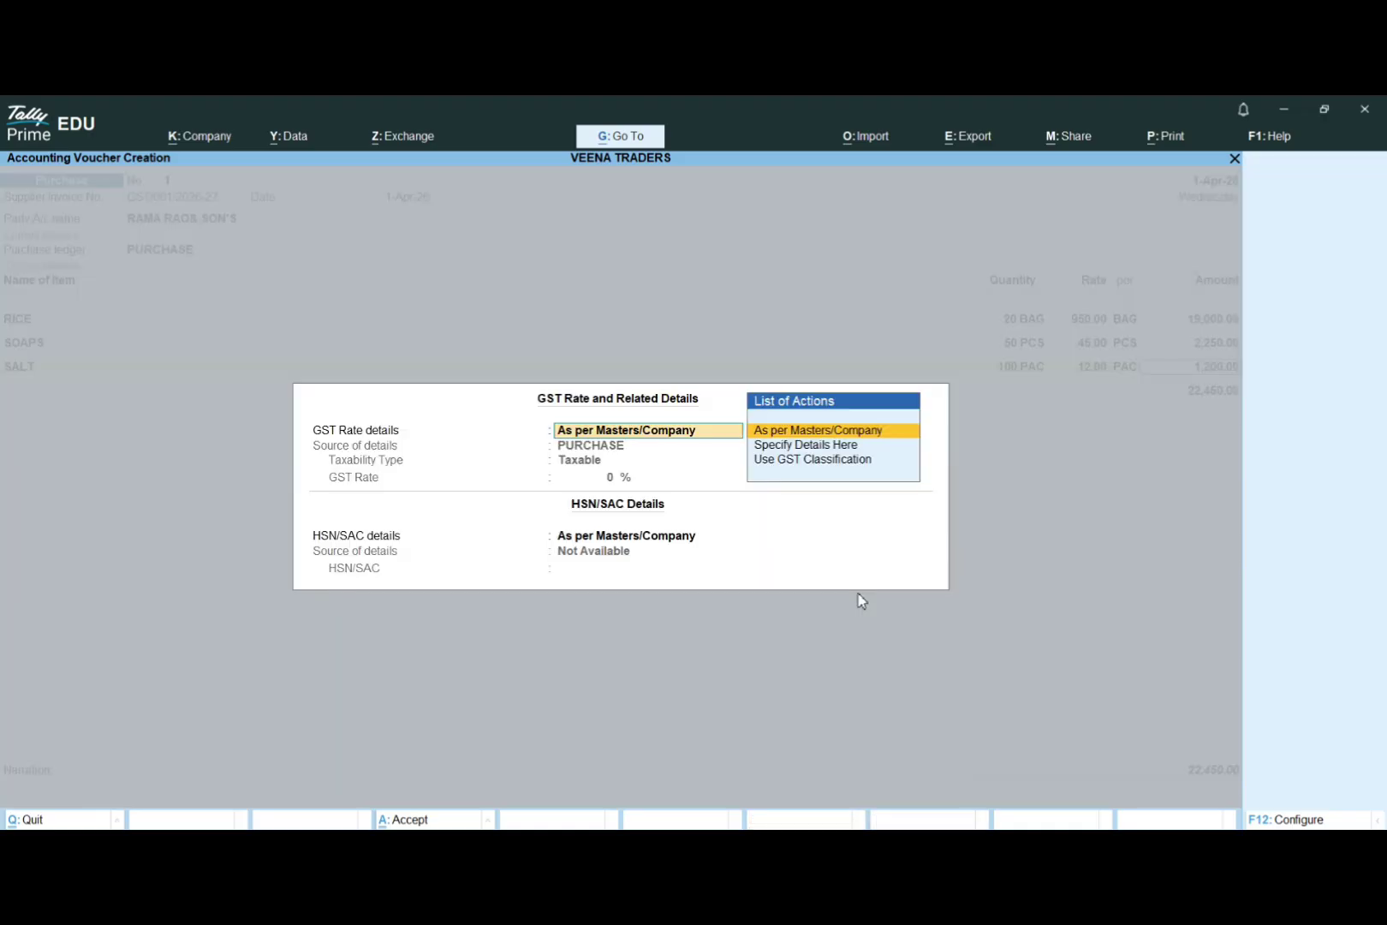
key(Return)
key(Return)
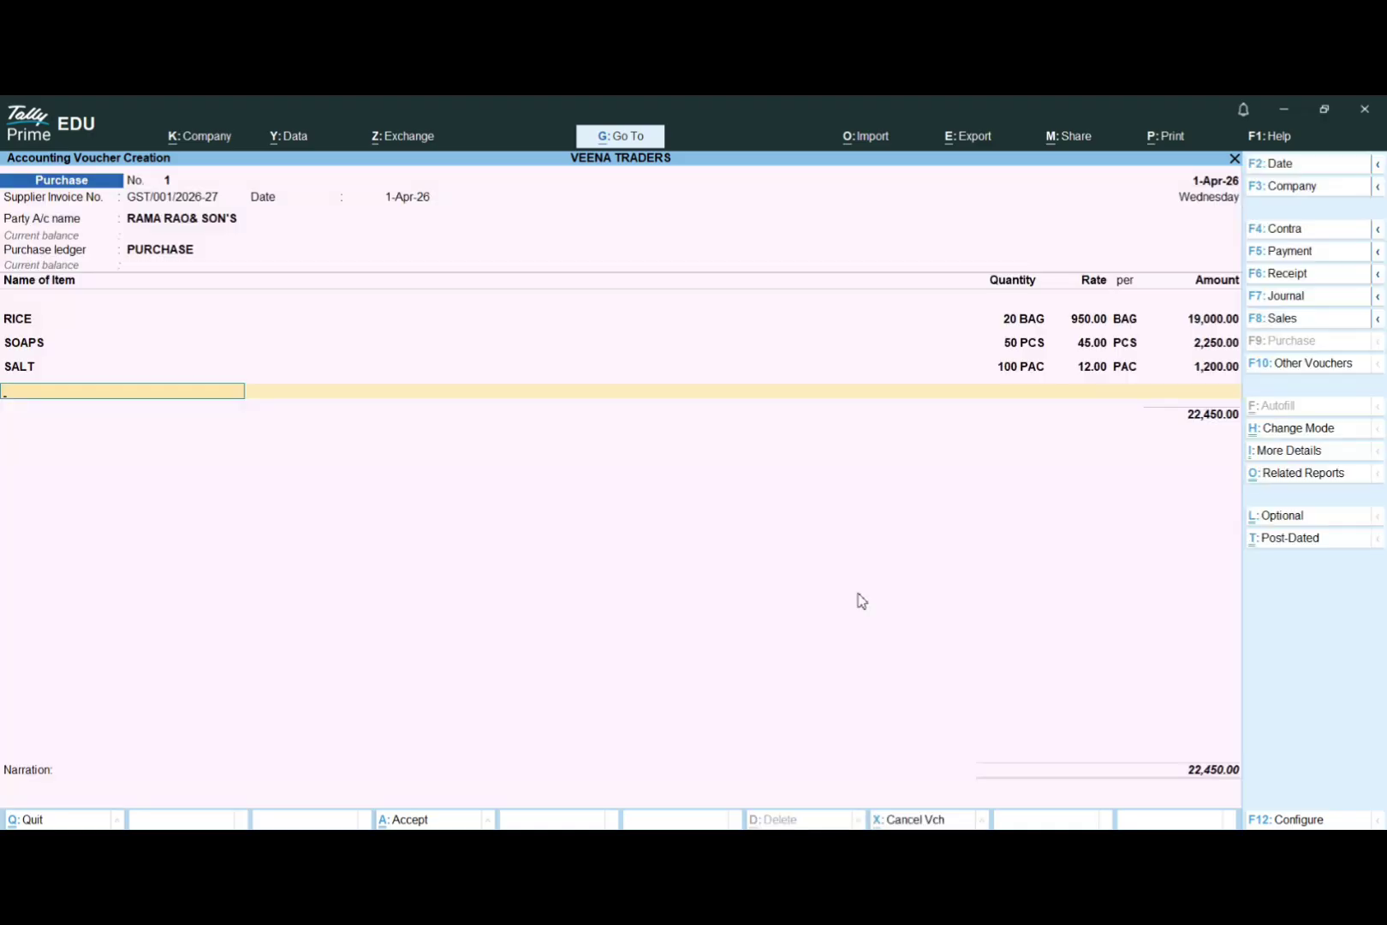
Start a new stock item named DRY FRUITS under STATIONERY with PAC as its unit.
key(alt+c)
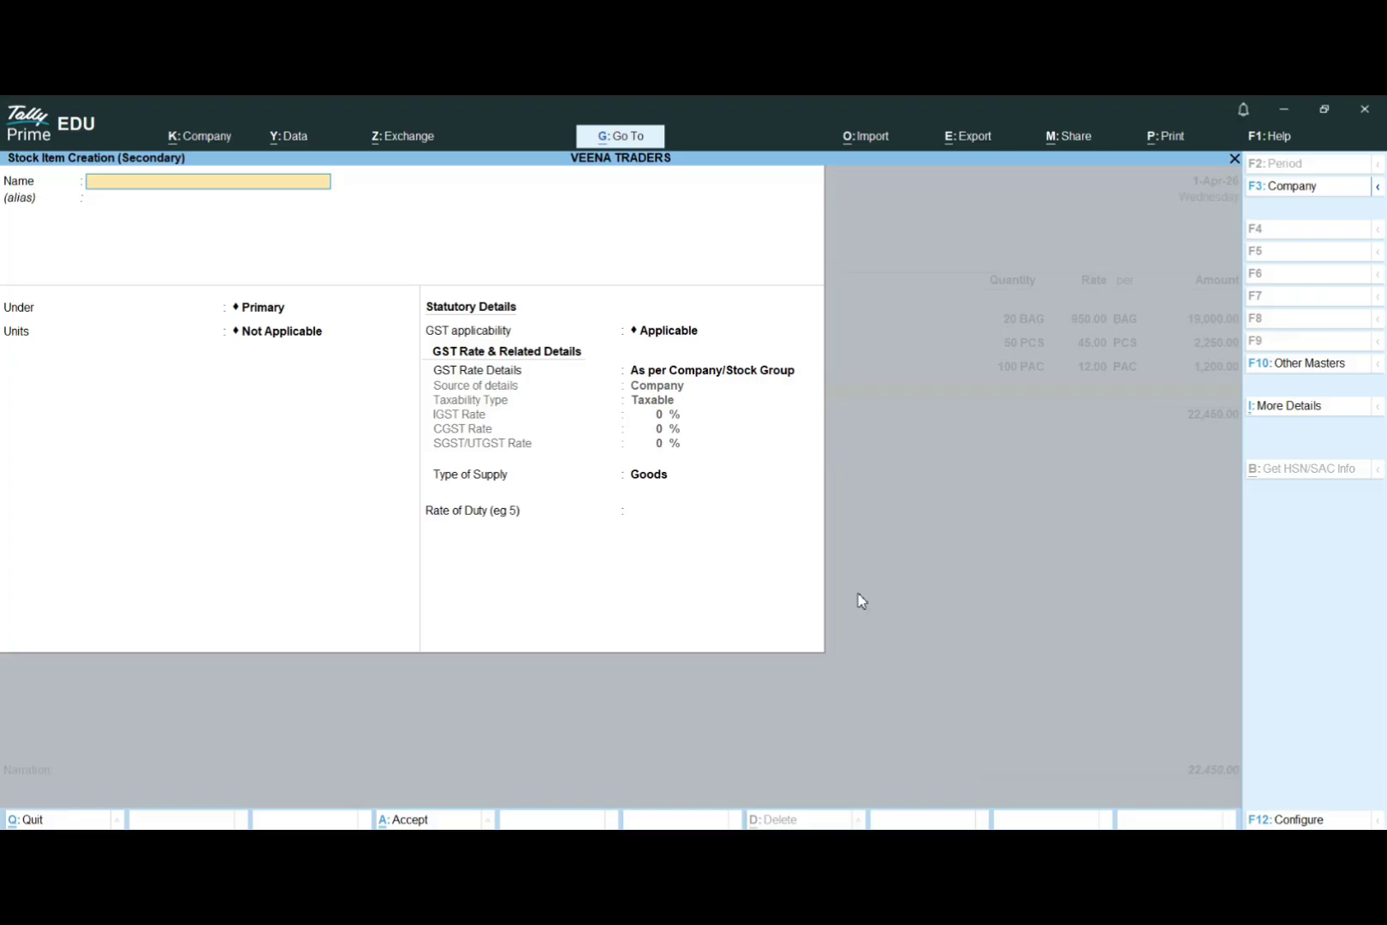
text(DRY FRUITS)
key(Return)
key(Return)
key(Down)
key(Return)
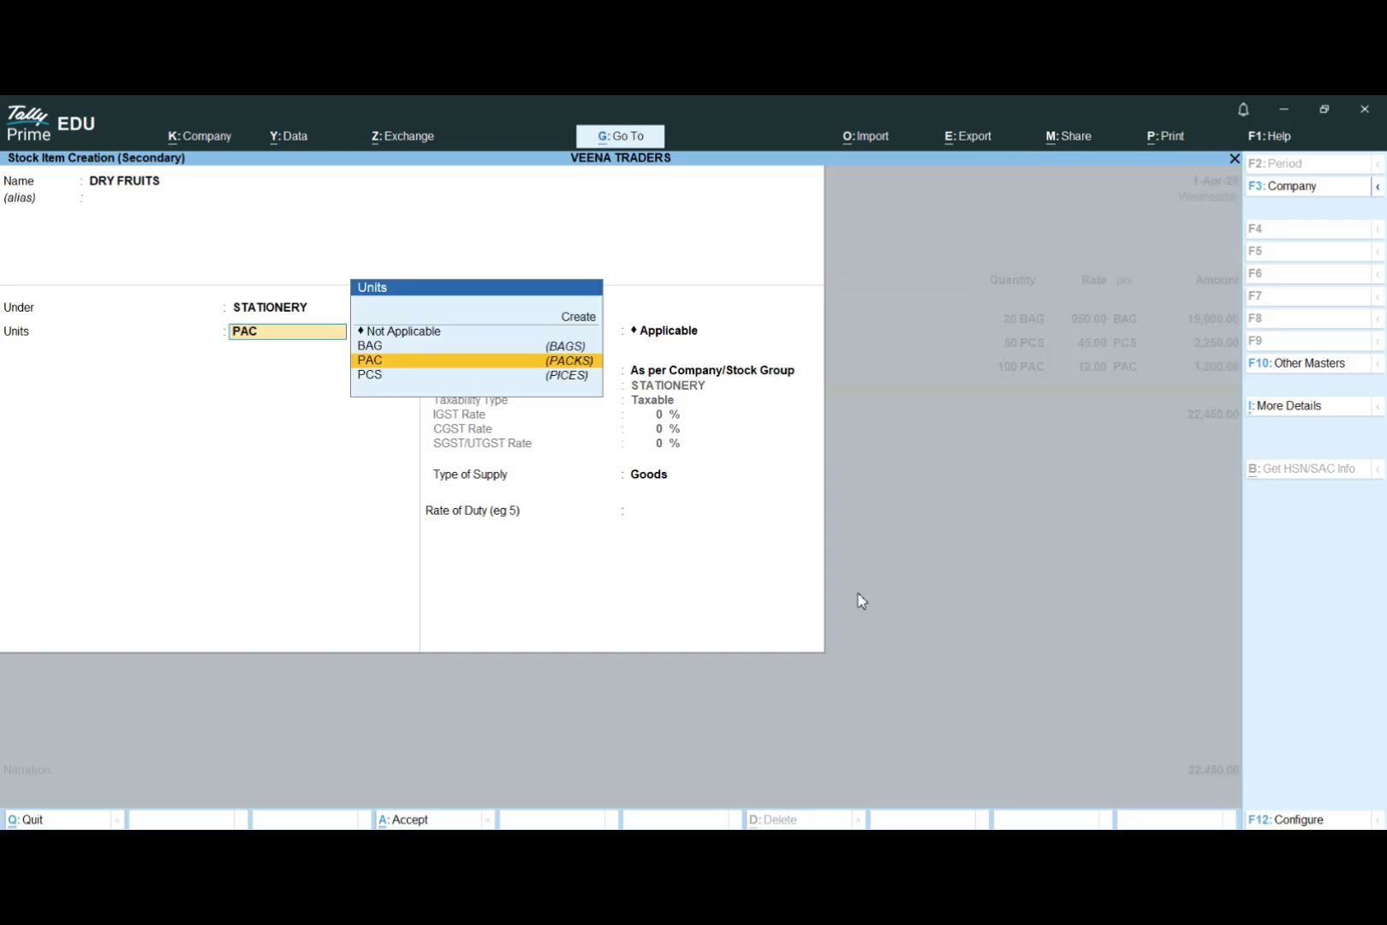
key(Return)
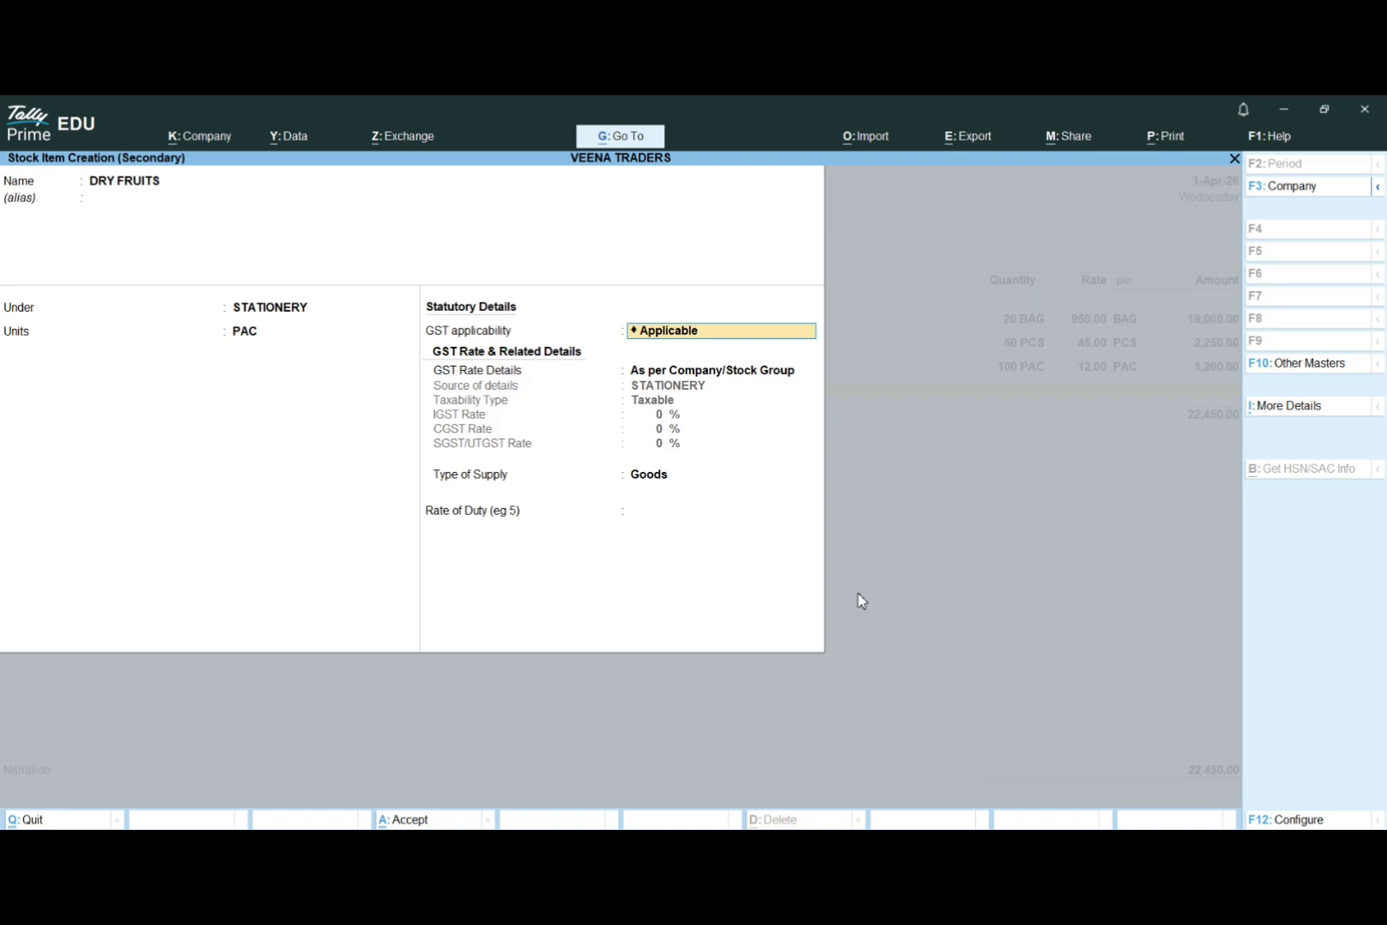
Specify DRY FRUITS's GST details directly as Taxable with 5% IGST and supply type Goods, and save the item.
key(Return)
key(Down)
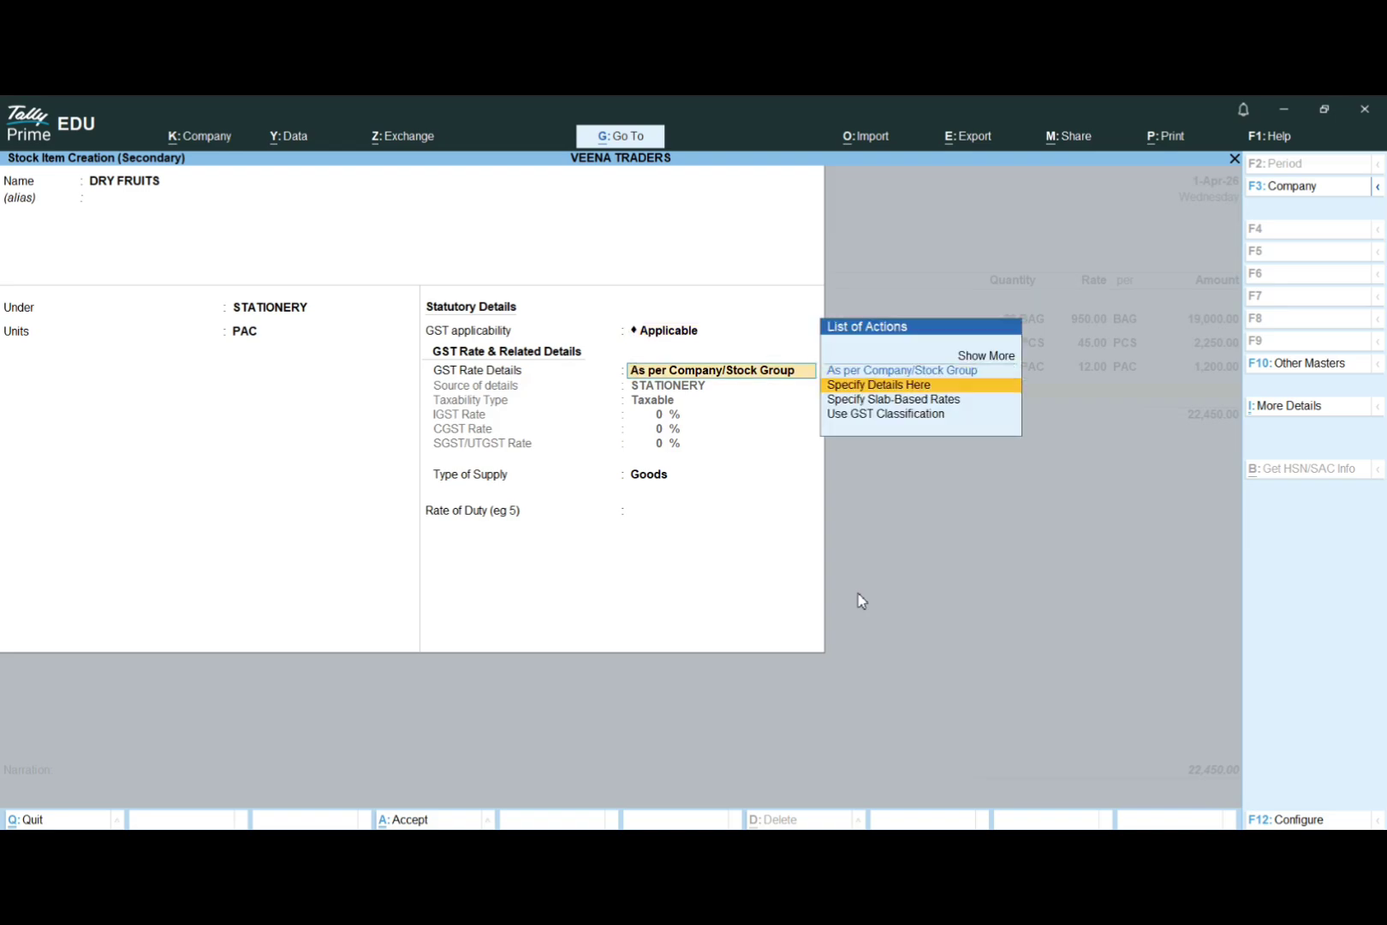
key(Return)
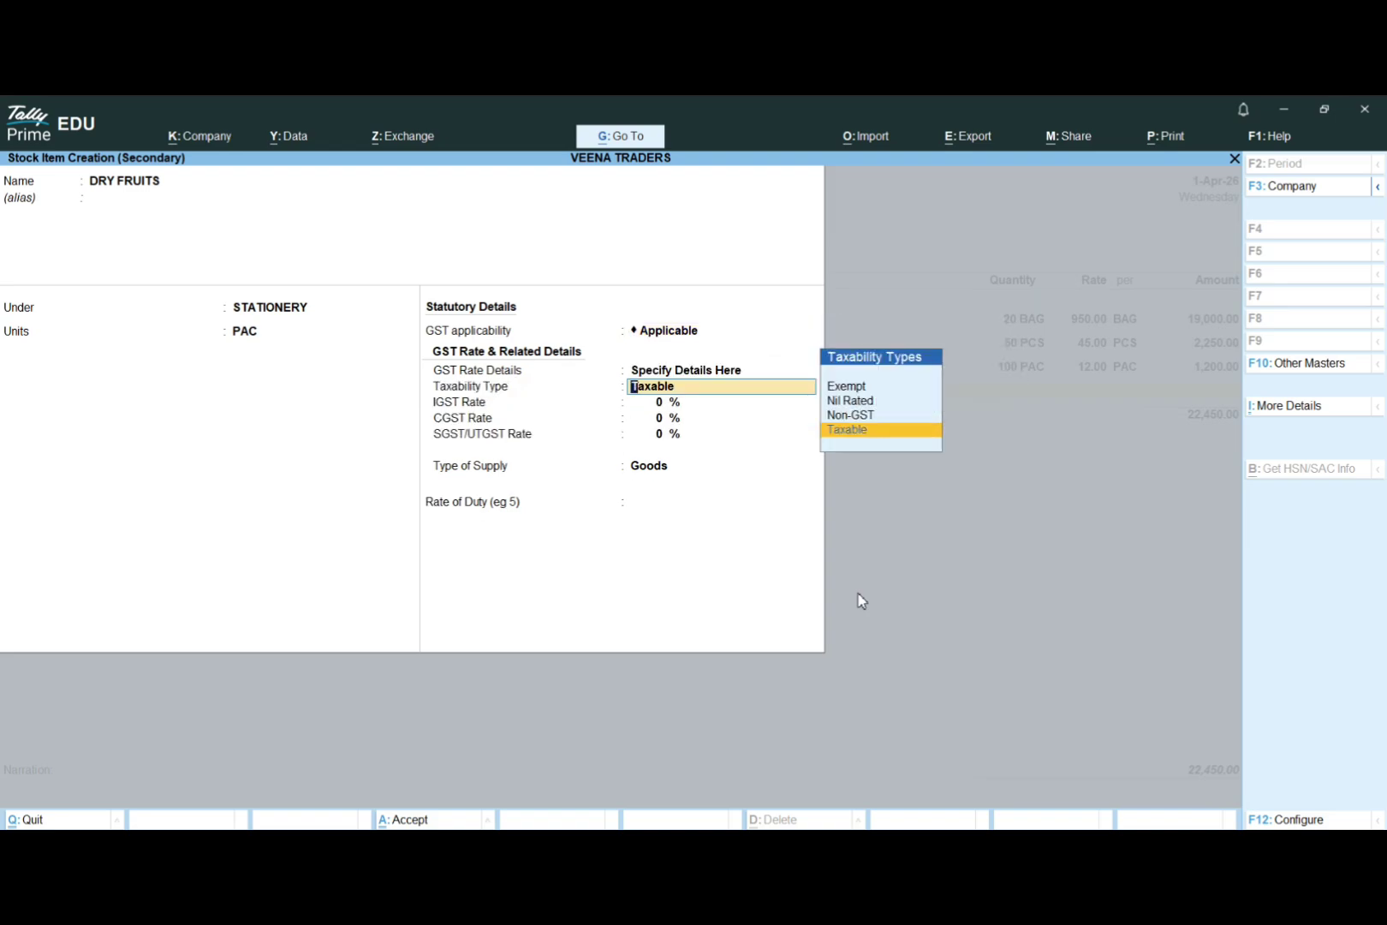
key(Return)
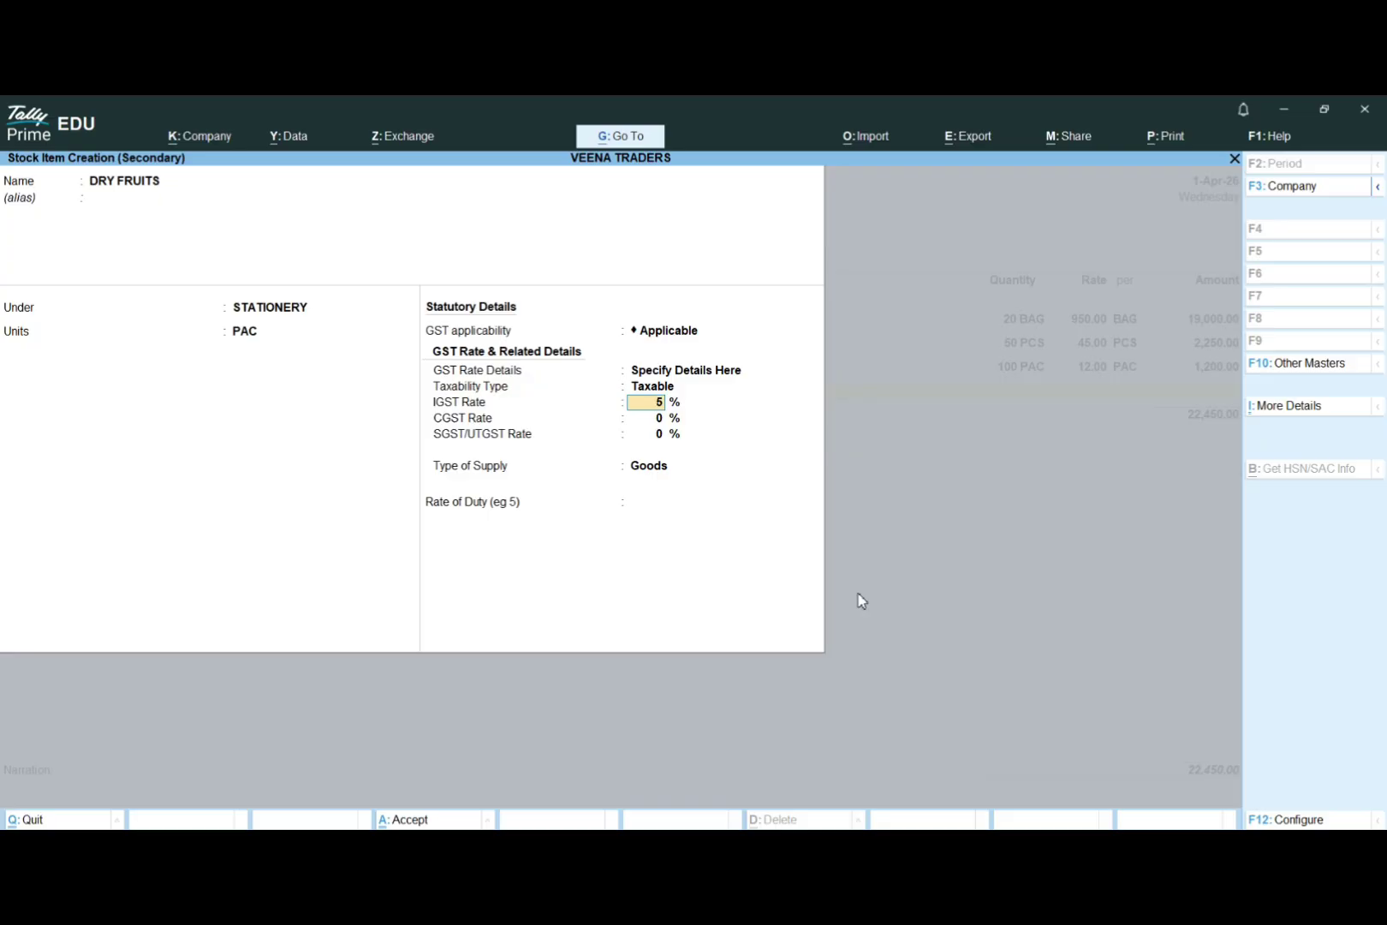
key(Return)
key(Return)
key(Return)
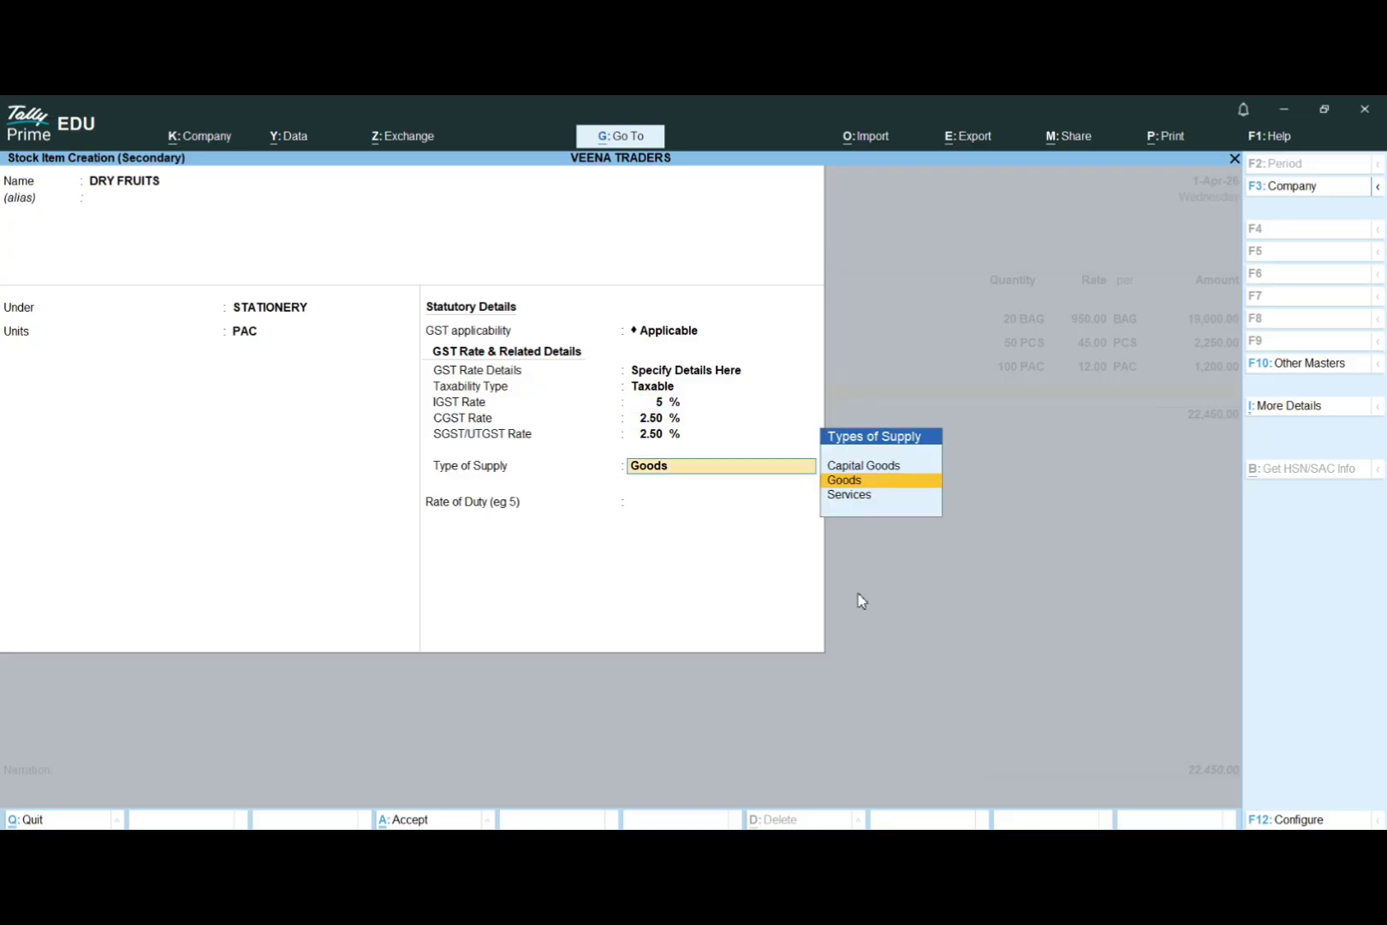
key(Return)
key(Return)
key(Return)
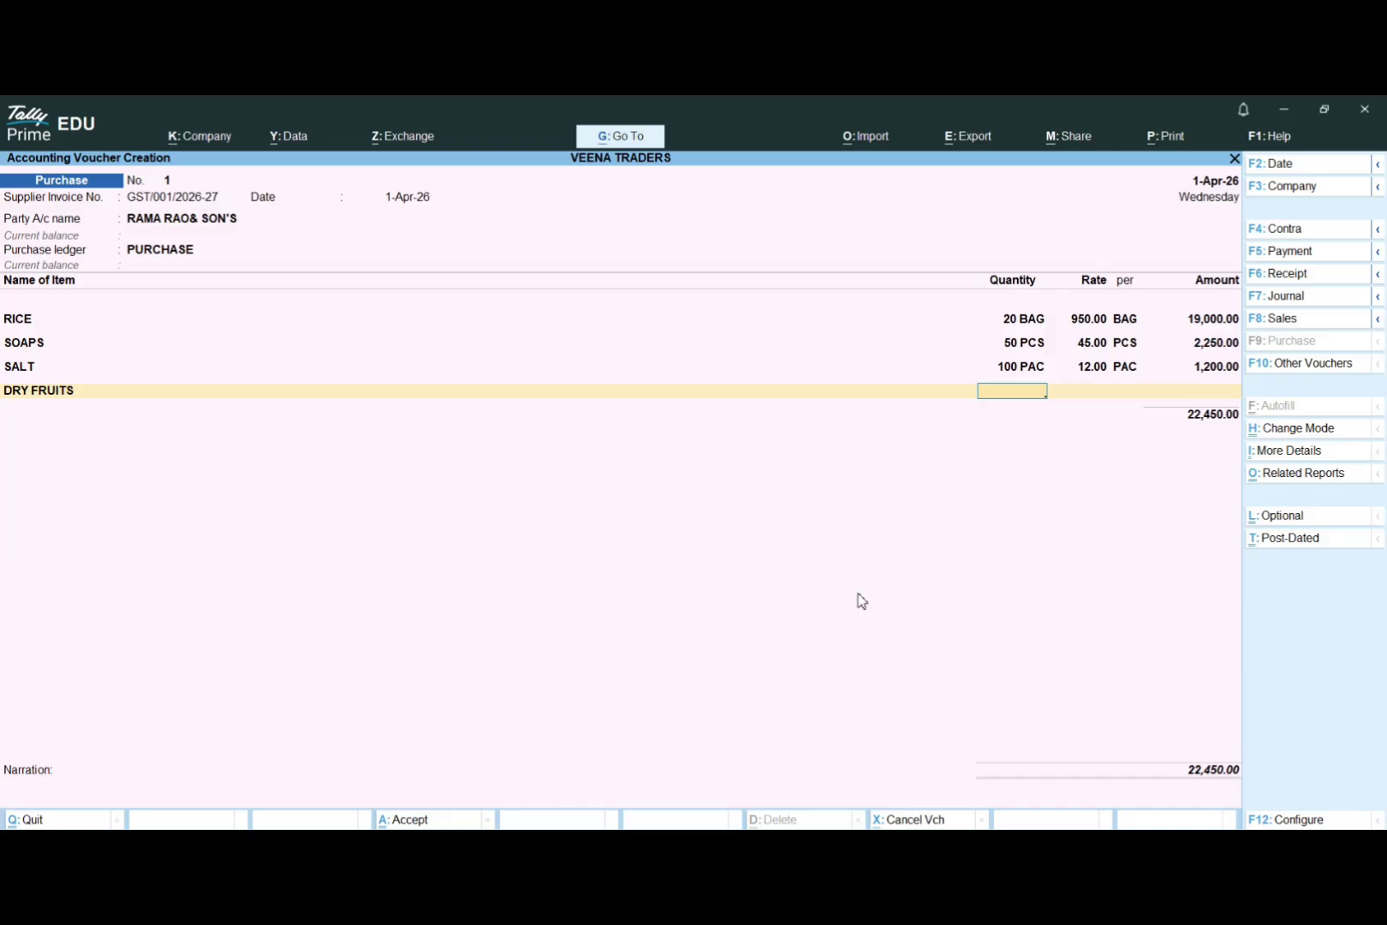
Enter a quantity of 60 PAC at a rate of 100 per PAC for the DRY FRUITS line.
text(60)
key(Return)
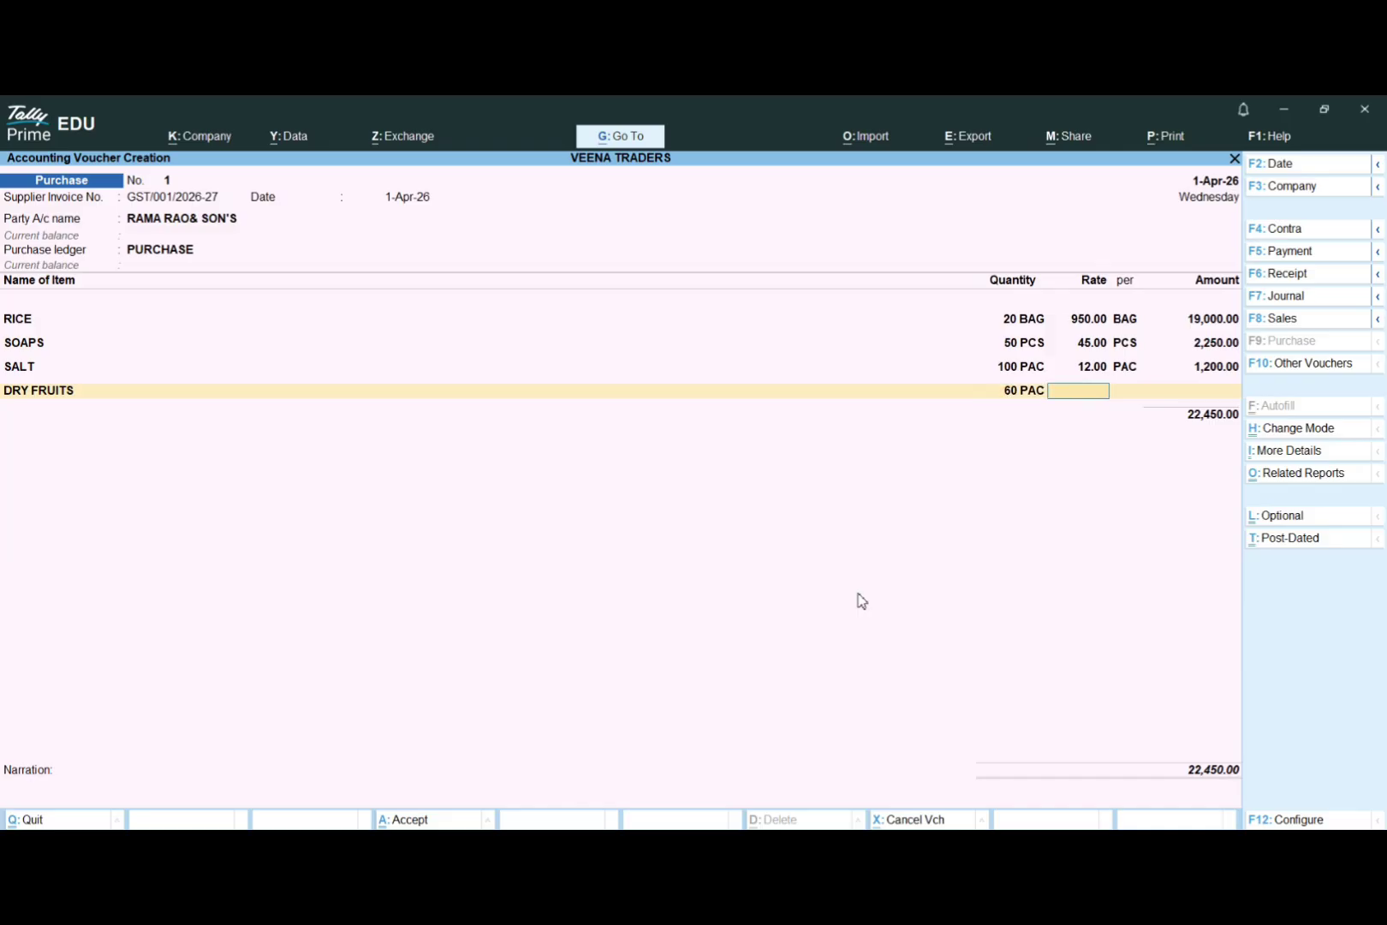
text(100)
key(Return)
key(Return)
key(Return)
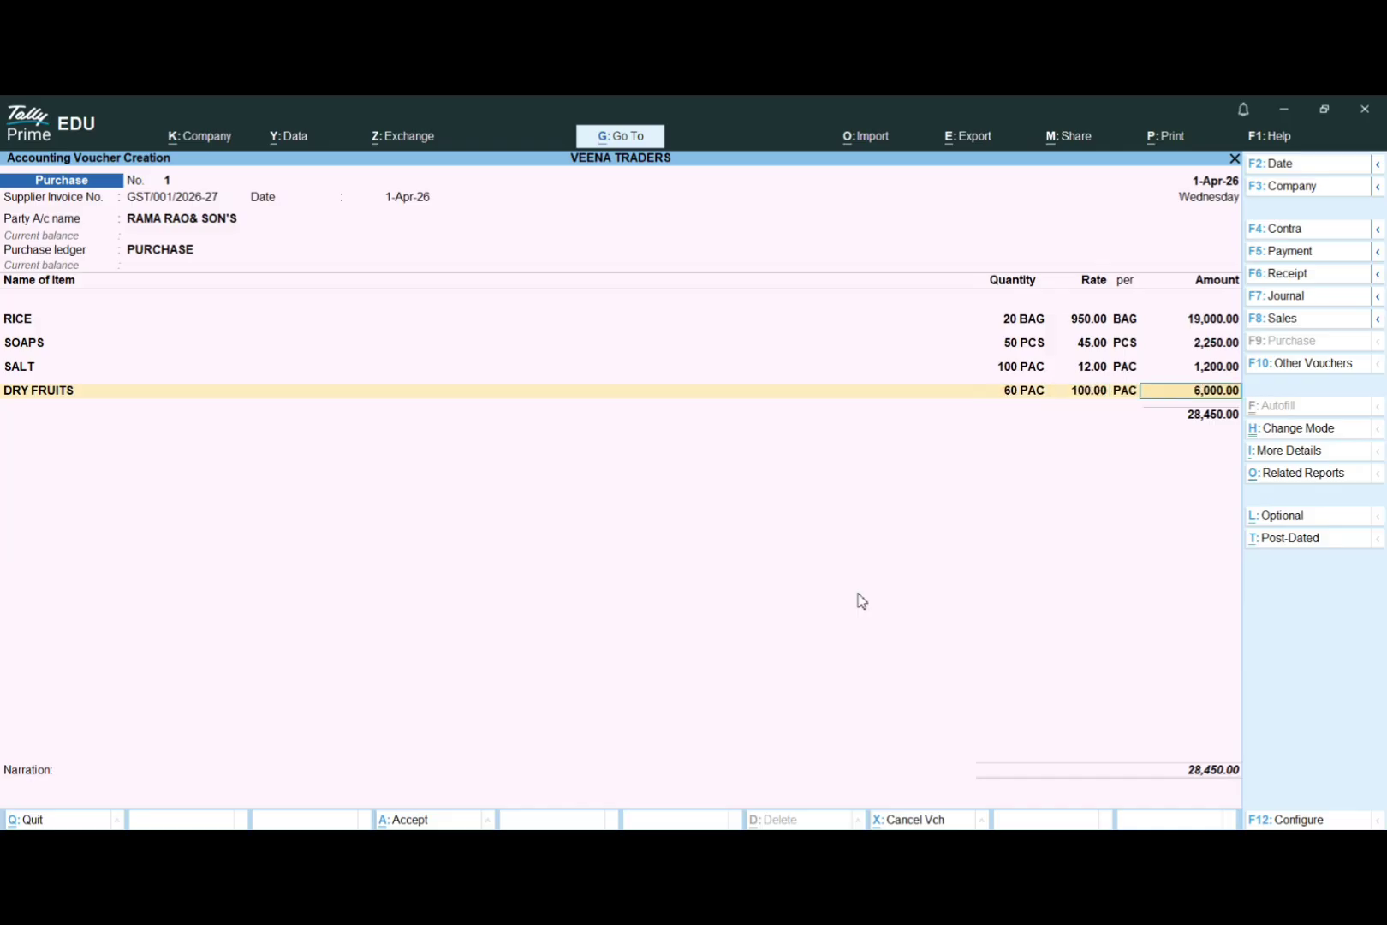
Specify the DRY FRUITS line's GST details directly as Taxable at 5%, keeping HSN/SAC details as per Masters/Company.
key(Down)
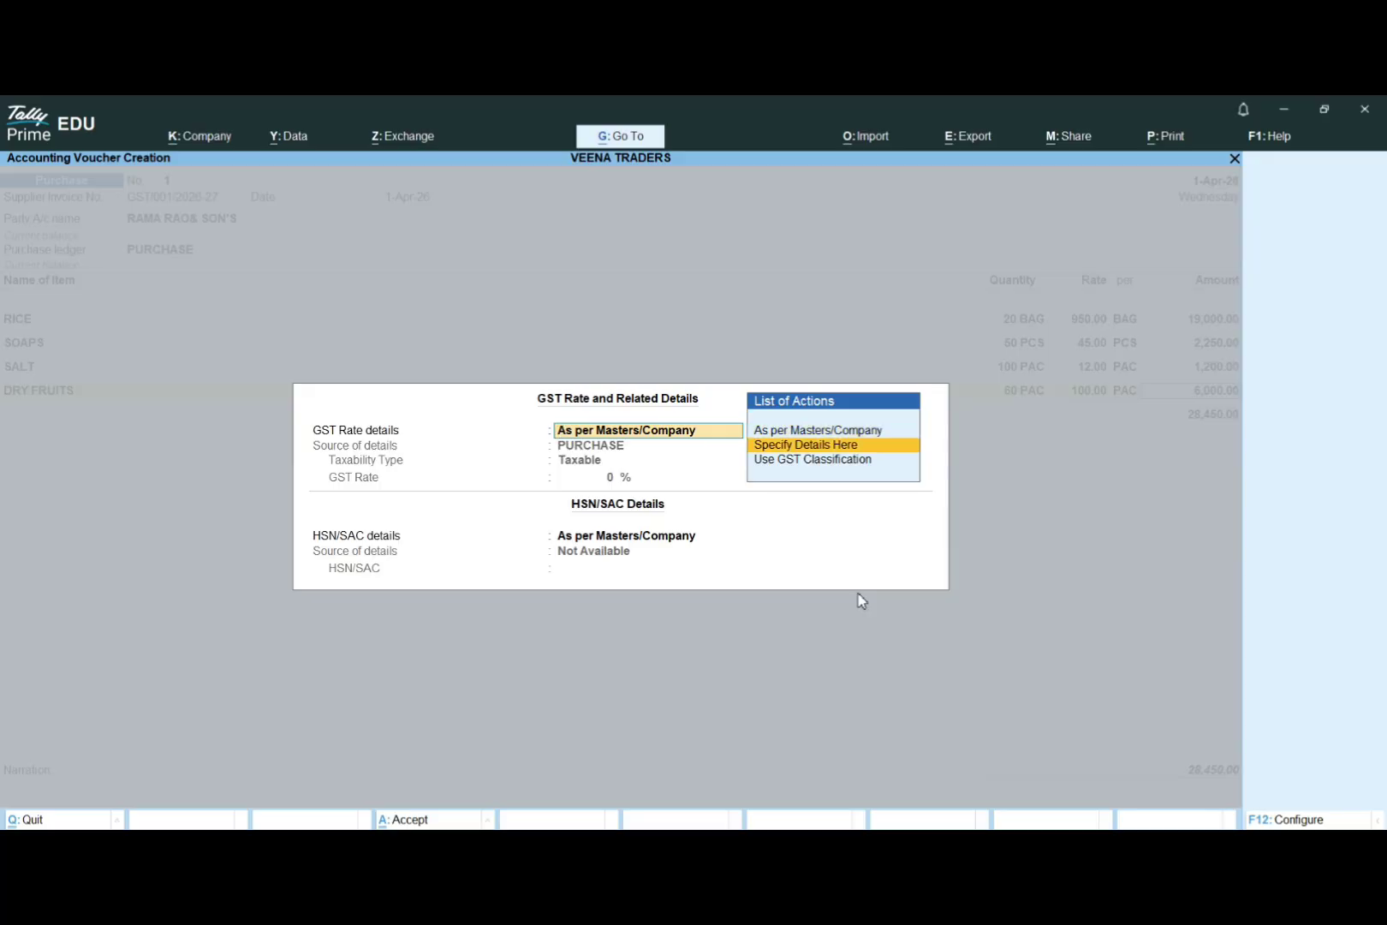
key(Return)
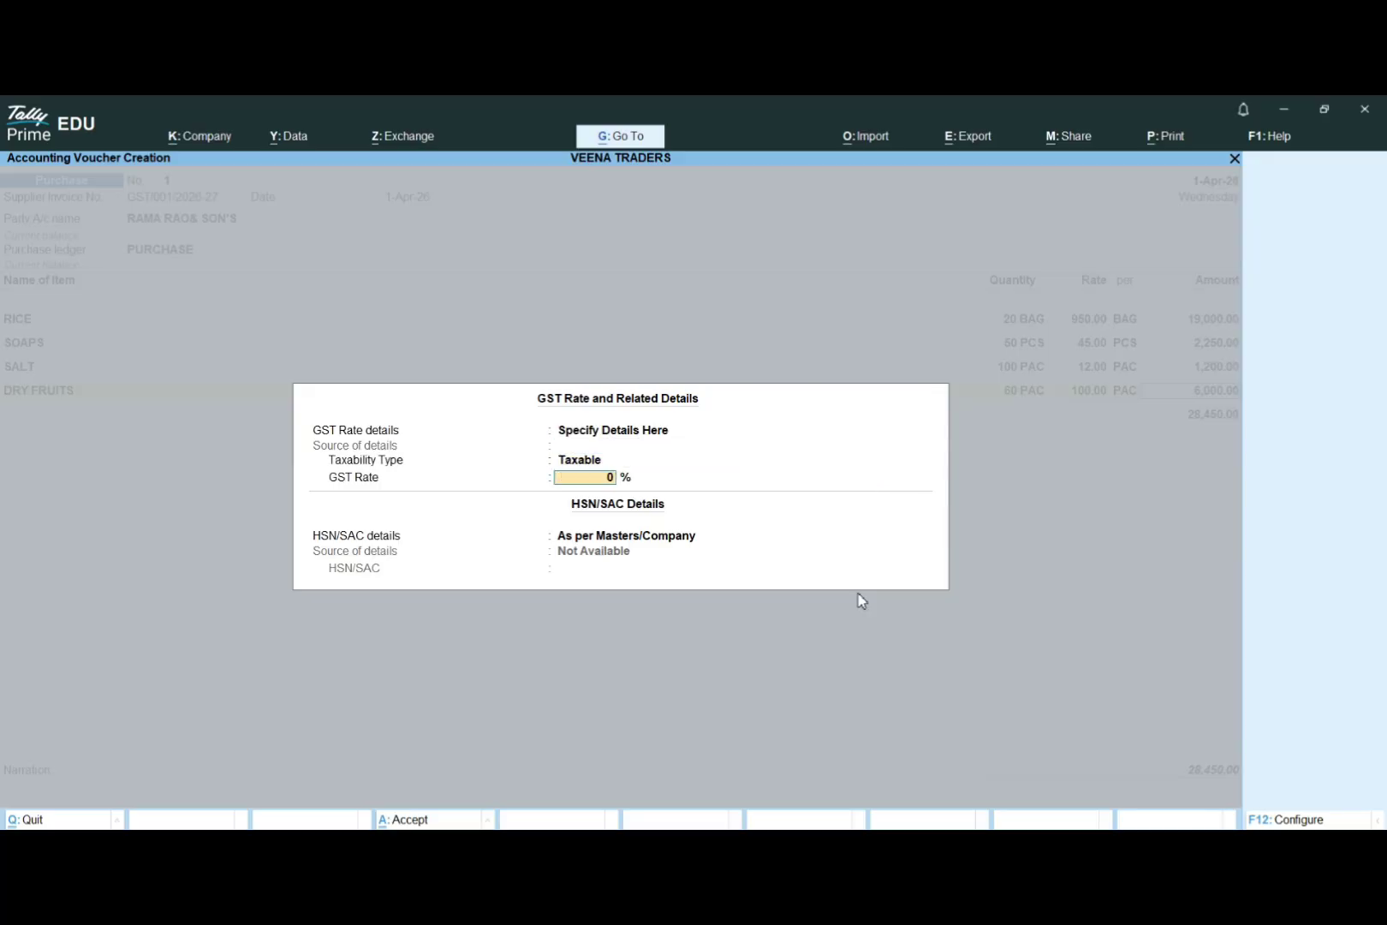
text(5)
key(Return)
key(Return)
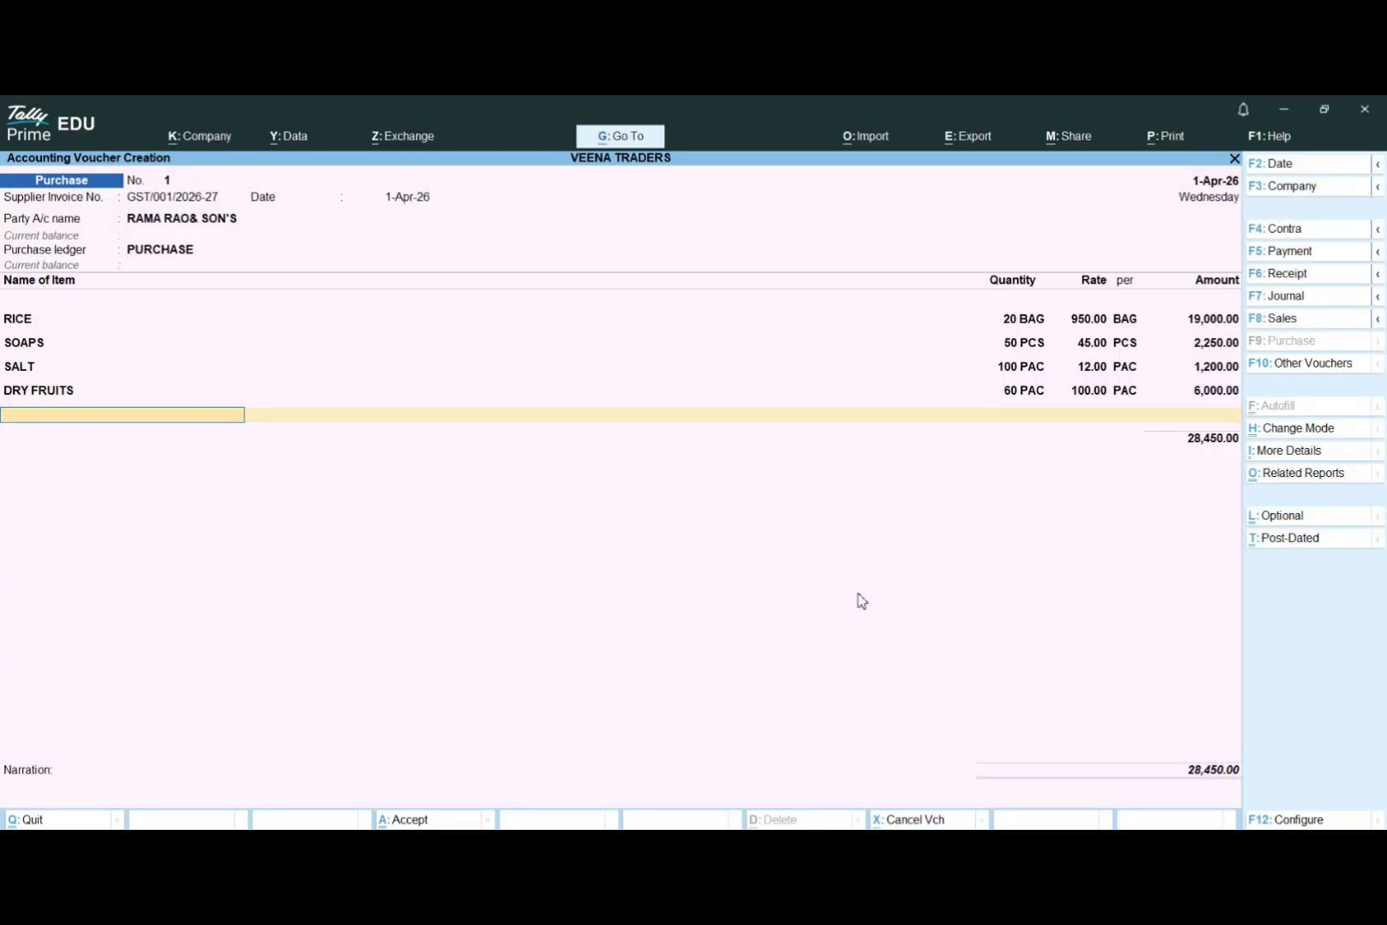
Start a new stock item named PERFUMES under the STATIONERY group from the voucher's fifth item line.
key(alt+c)
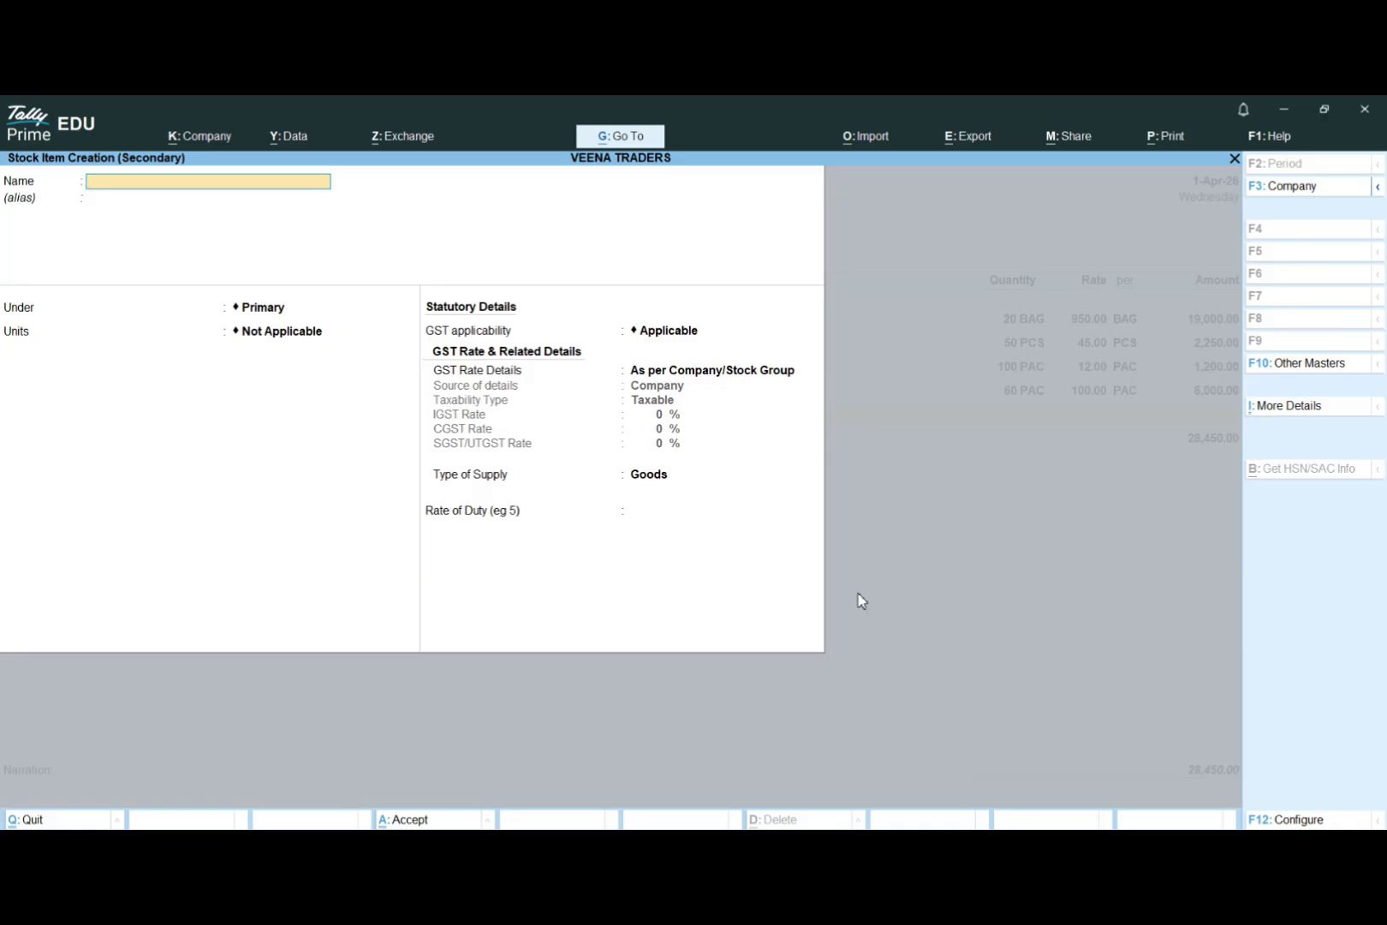
text(PERFUMES)
key(Return)
key(Down)
key(Return)
key(Down)
key(Down)
key(Return)
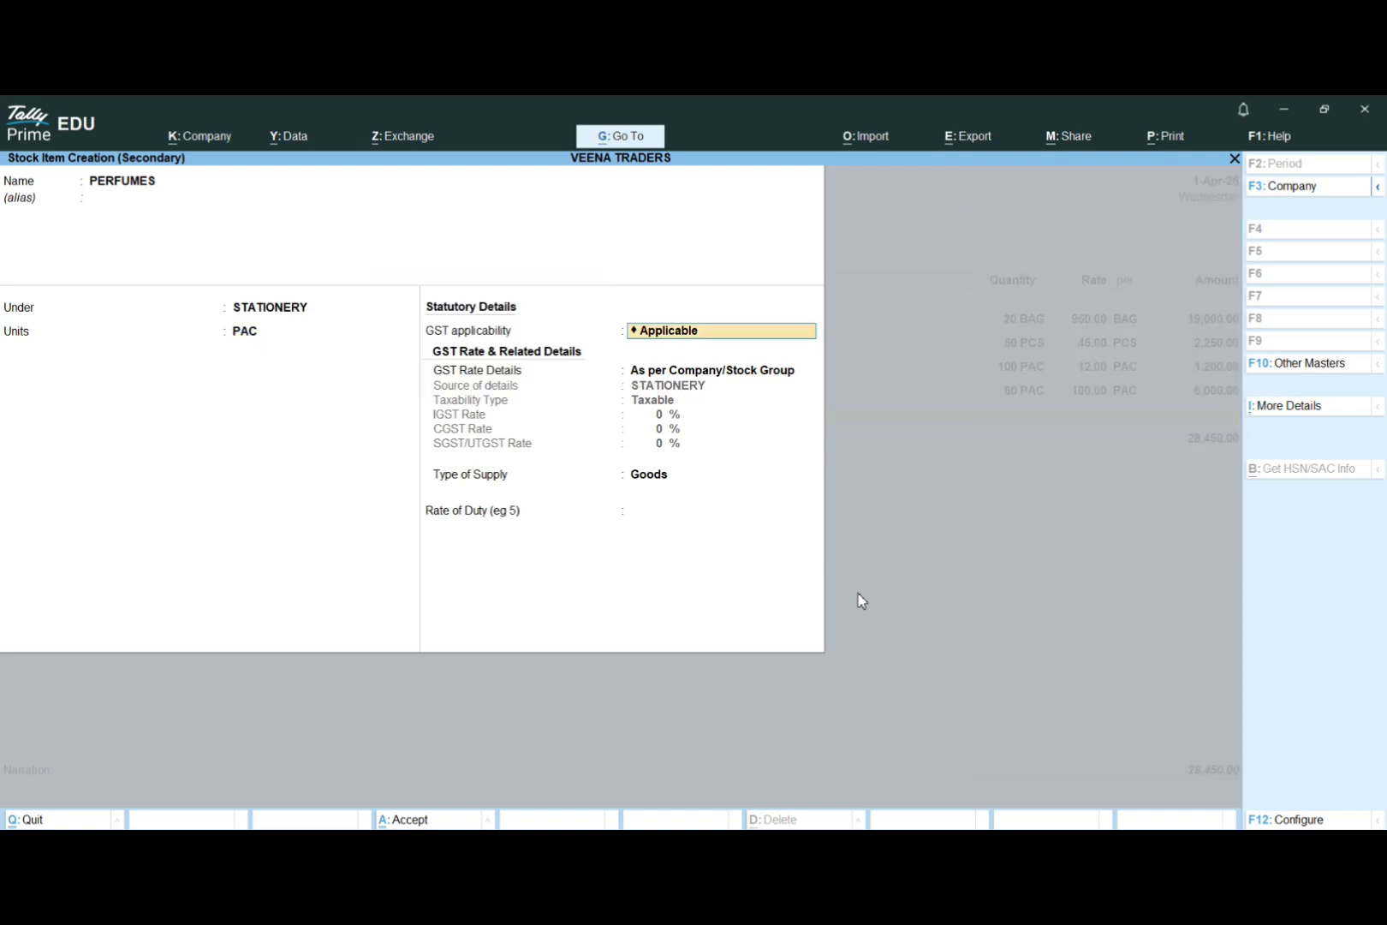
key(BackSpace)
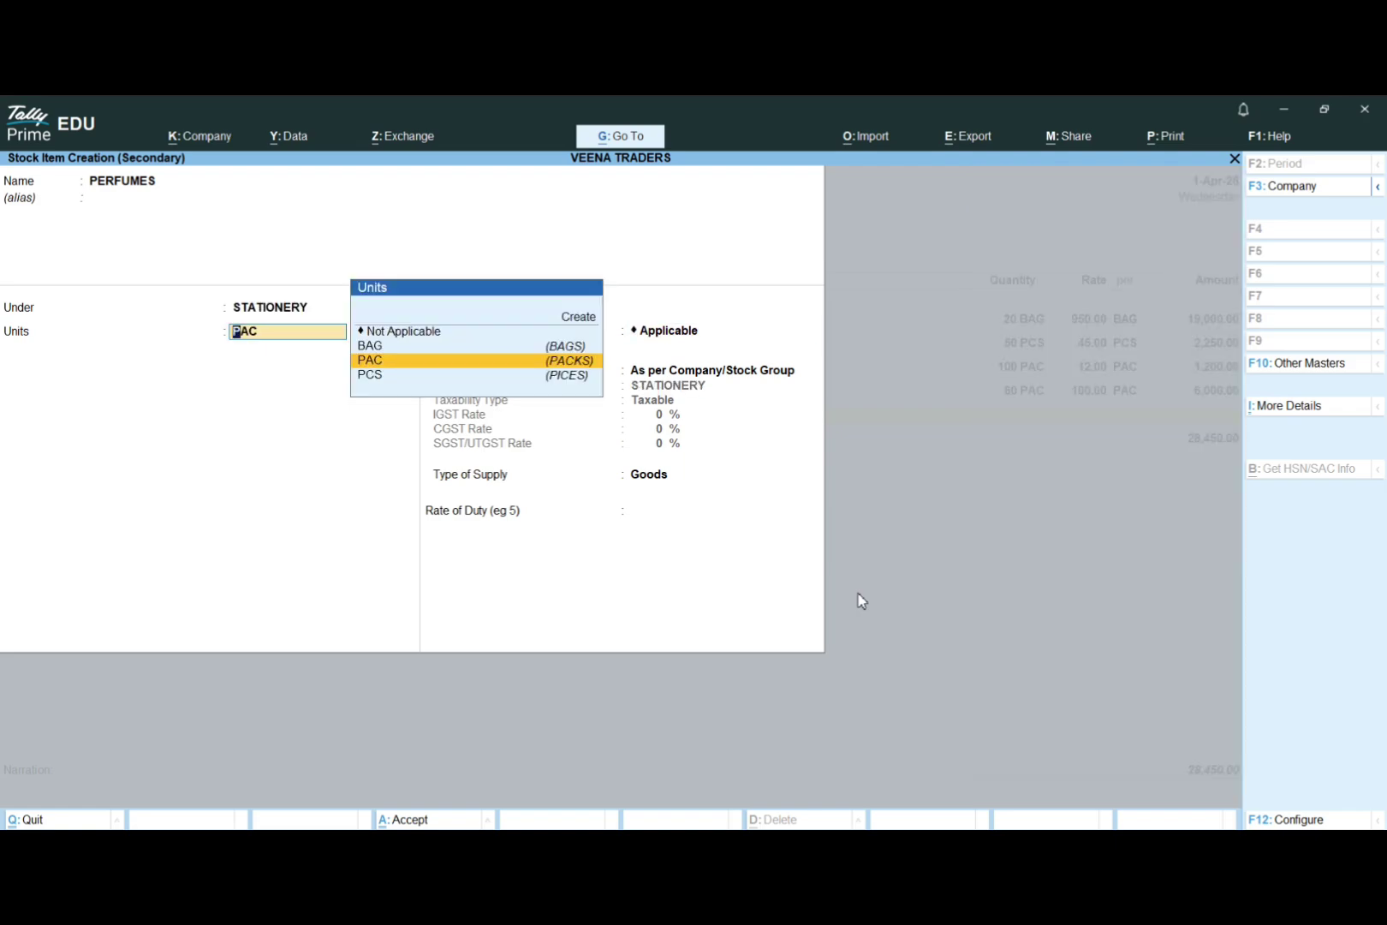
Start a new simple unit for PERFUMES with symbol BTL and formal name BOTELLS.
key(Up)
key(Up)
key(Up)
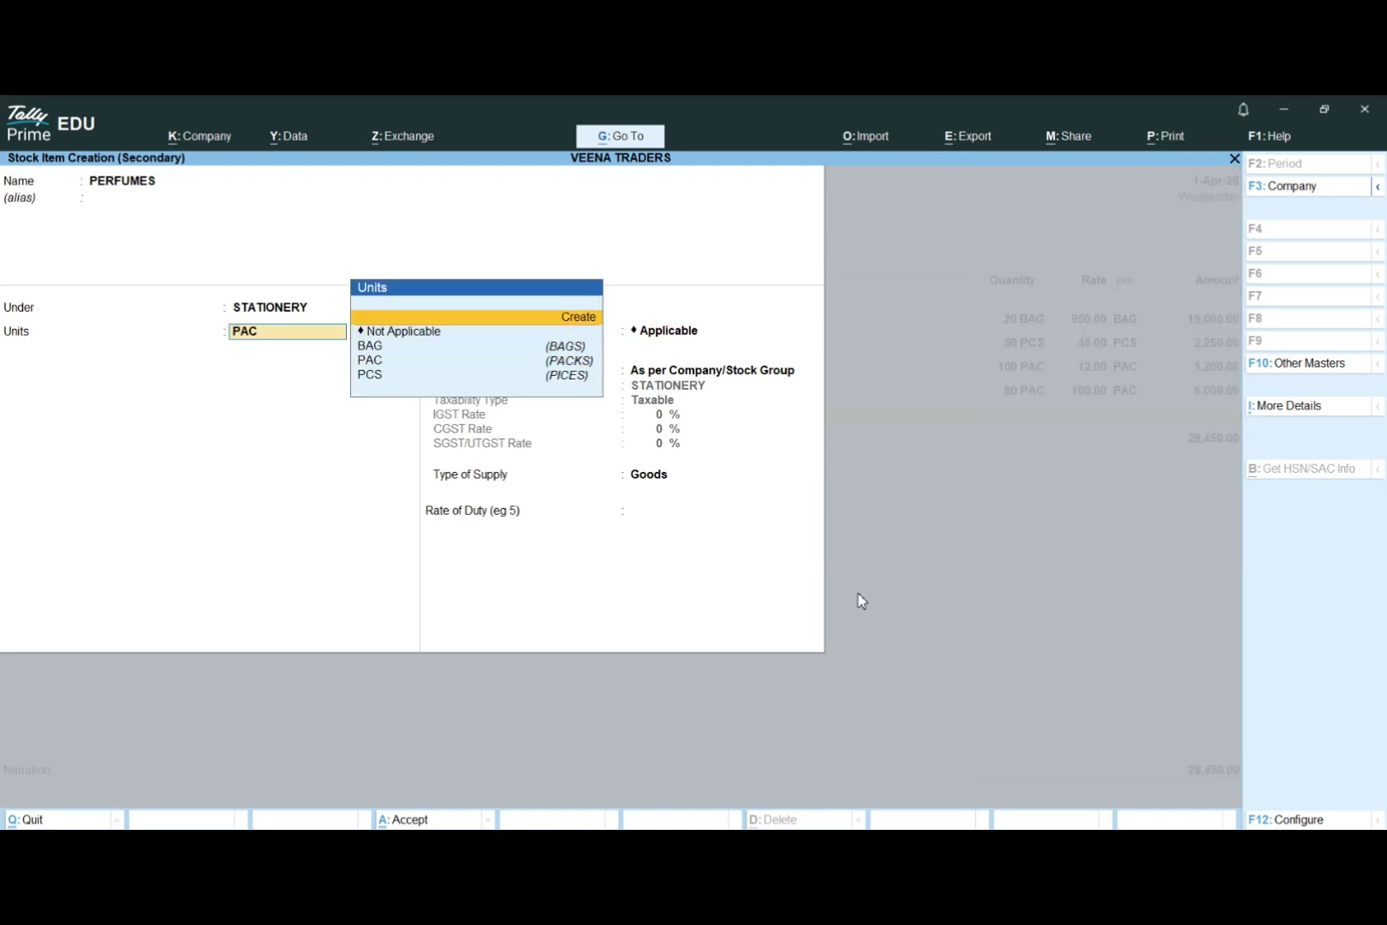
key(Return)
text(BTL)
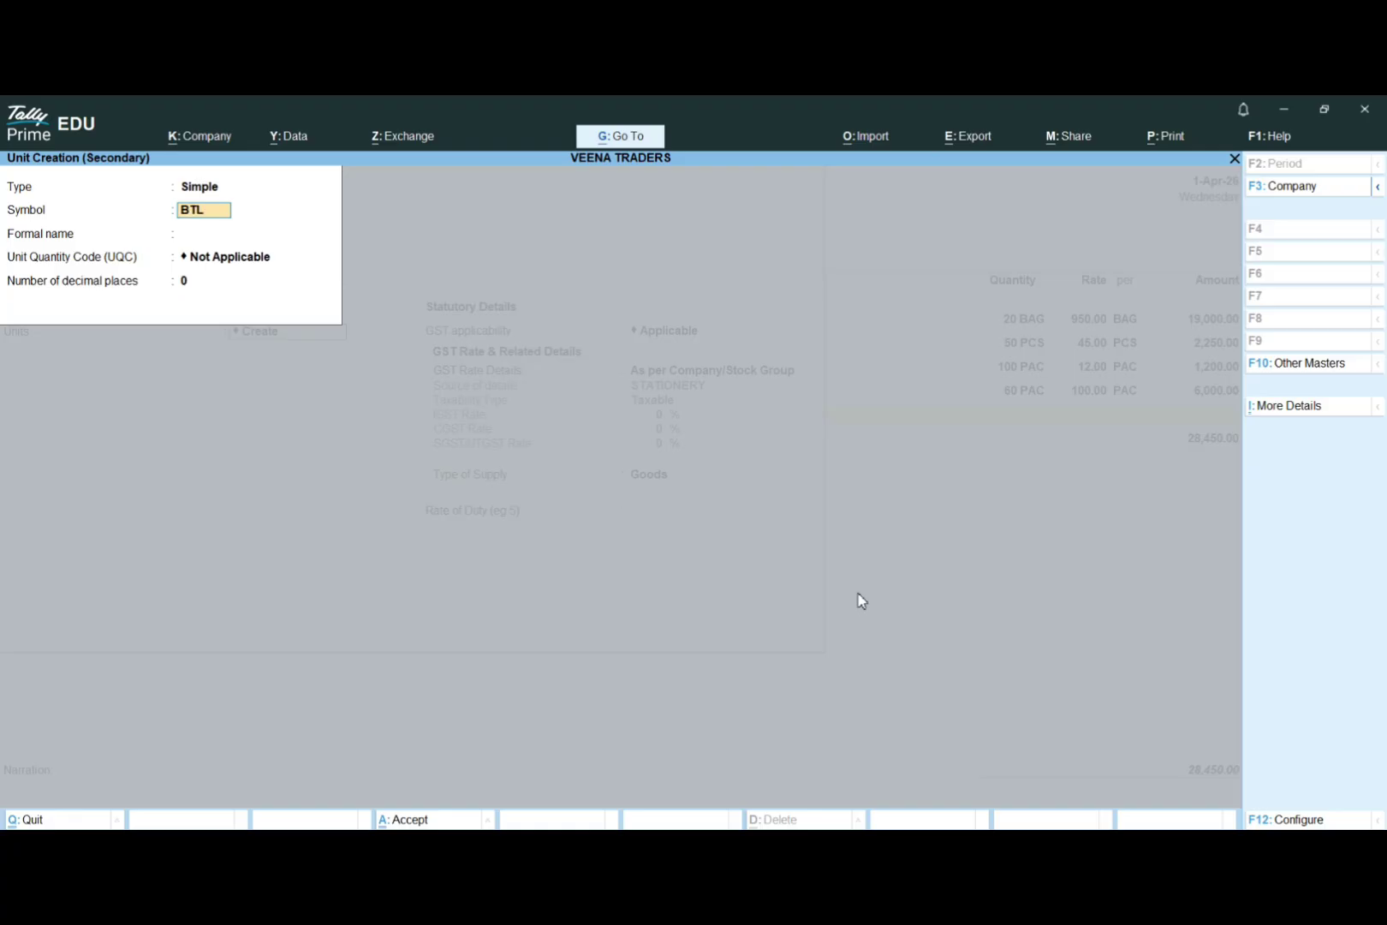
key(Return)
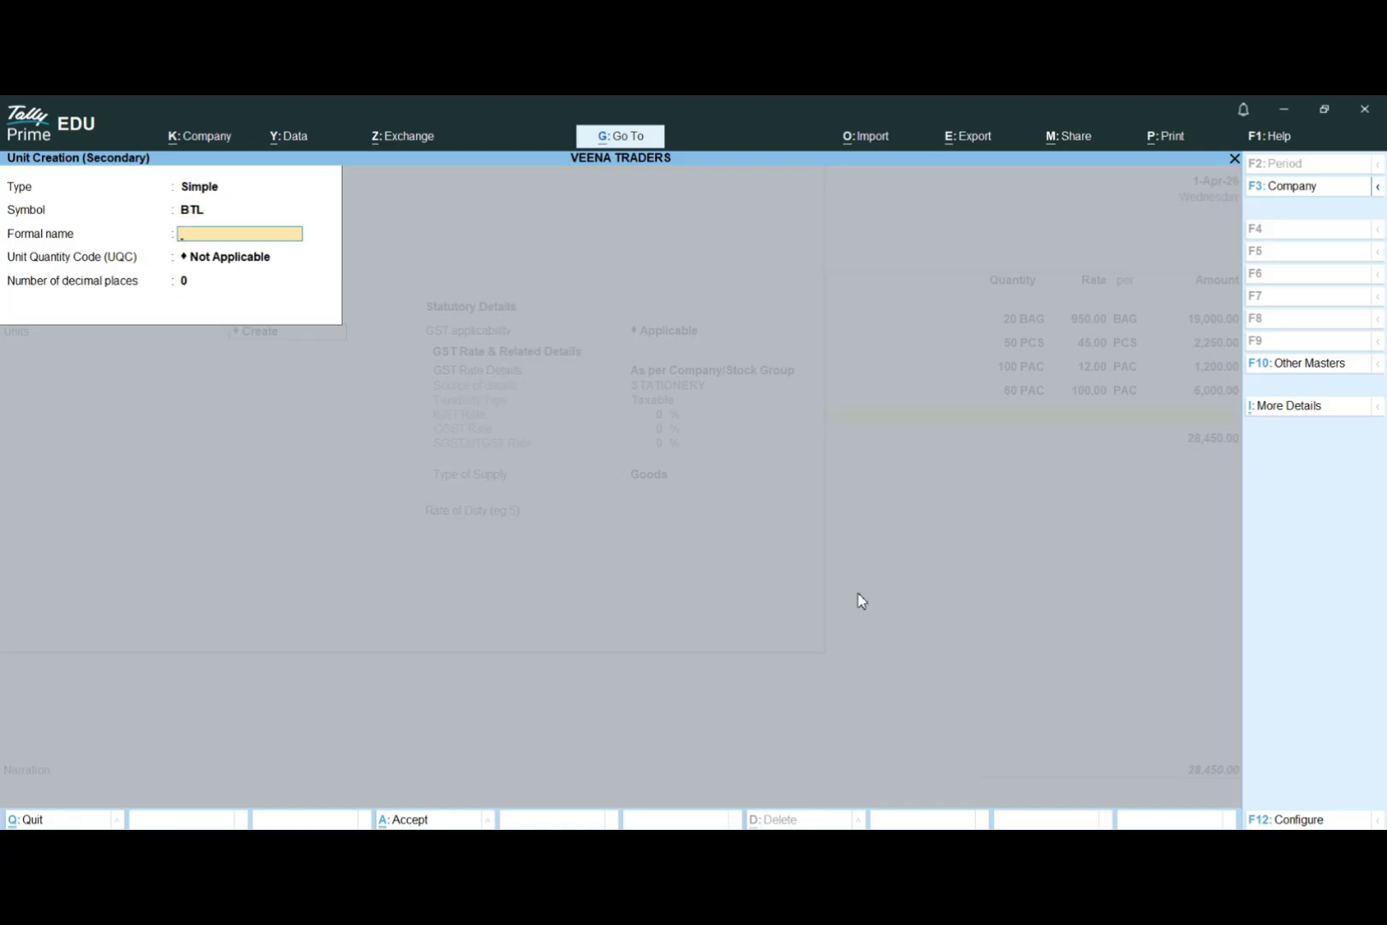
text(BOTELLS)
key(Return)
Set the BTL unit's quantity code to BTL-BOTTLES.
key(Return)
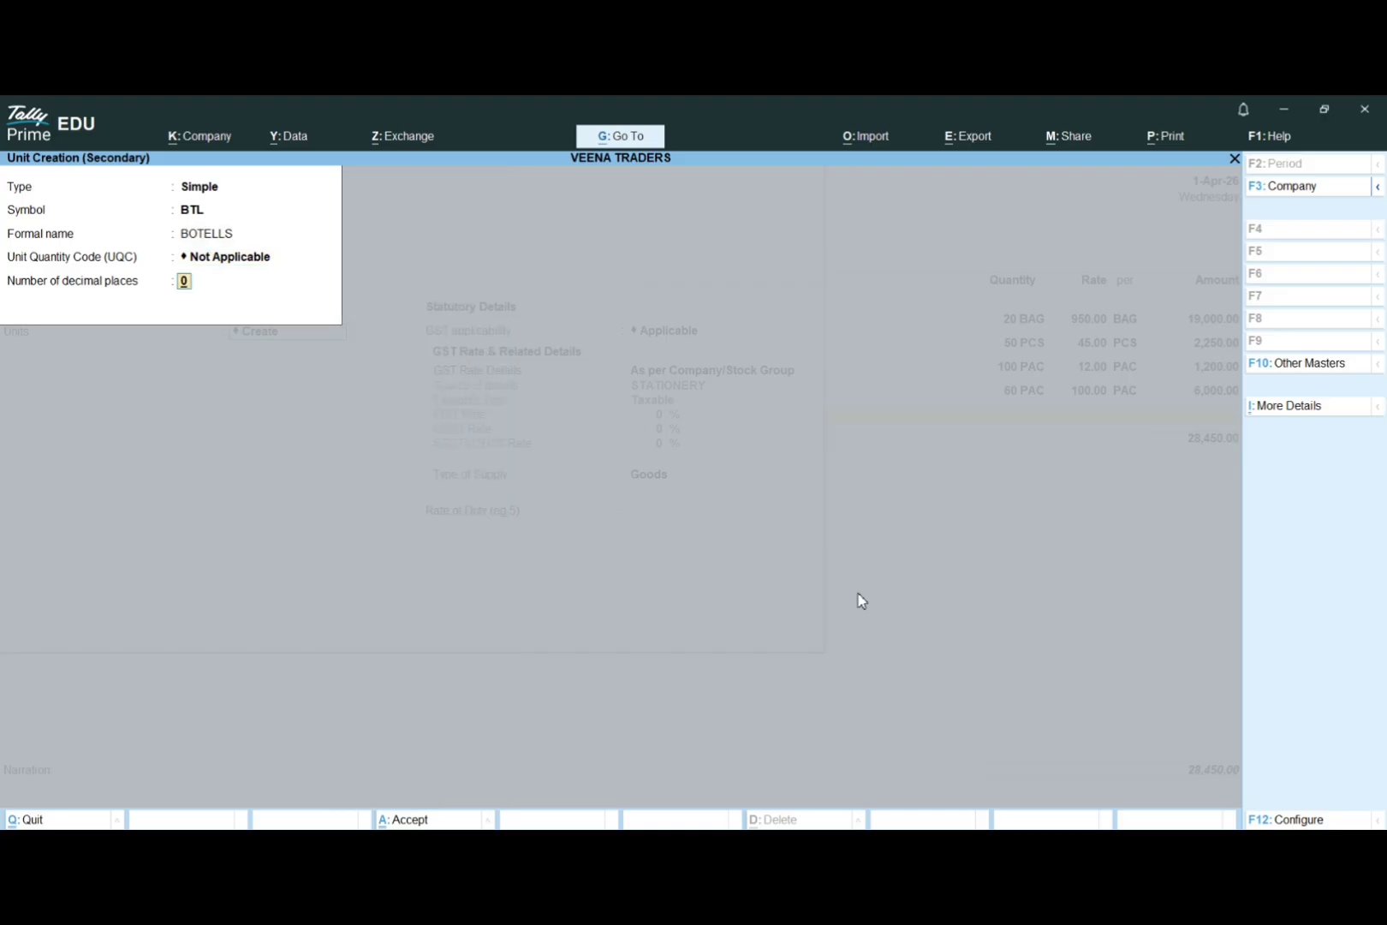
key(shift+Tab)
text(B)
key(Down)
key(Down)
key(Down)
key(Down)
key(Down)
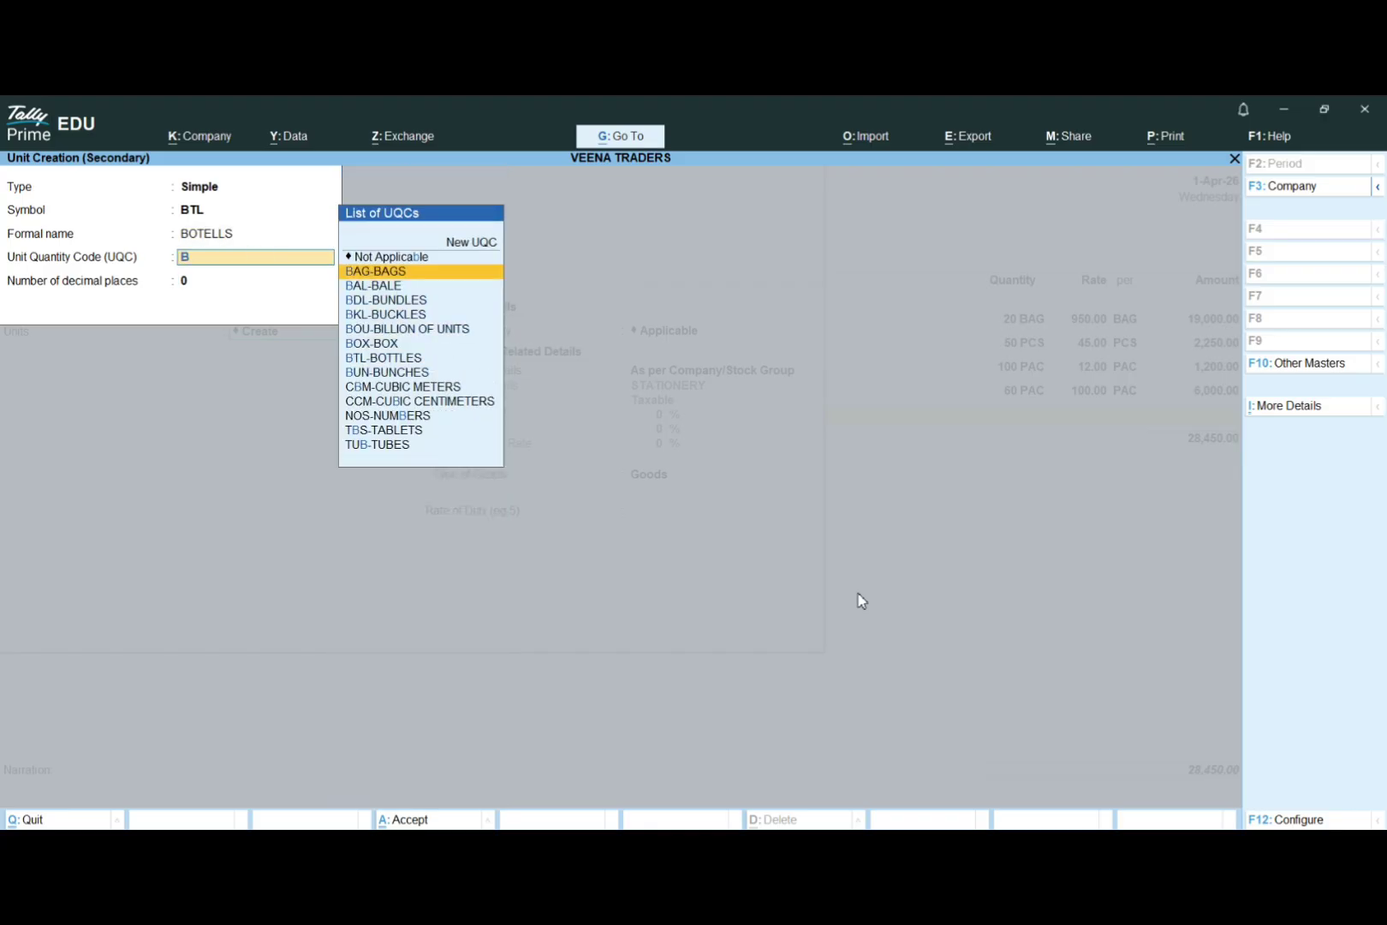
key(Return)
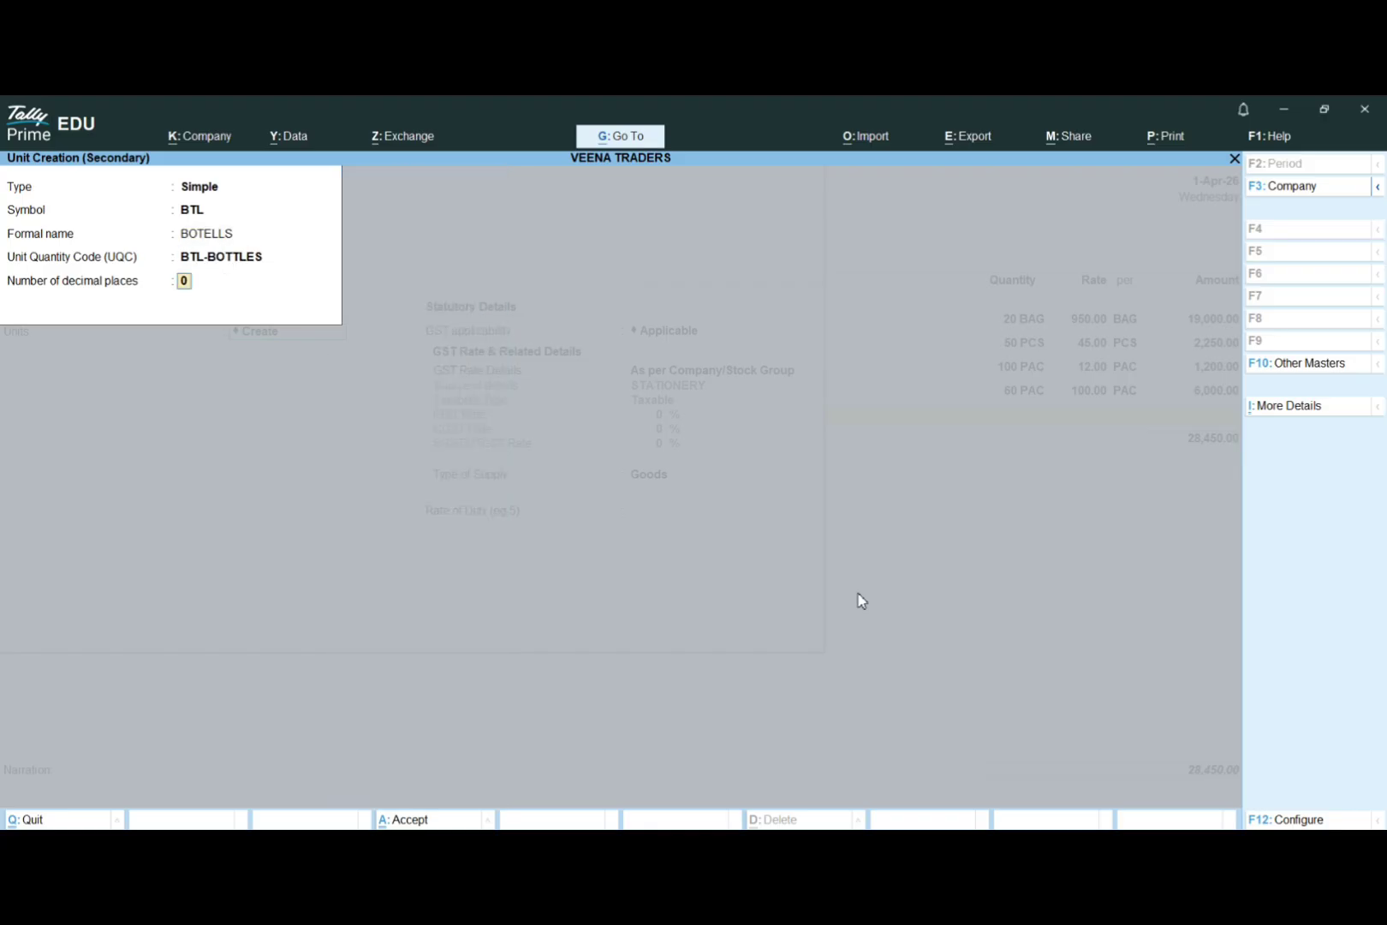
Save the BTL unit with 0 decimal places, and complete PERFUMES with its own Taxable GST details at 12% IGST.
key(Return)
key(Return)
key(Down)
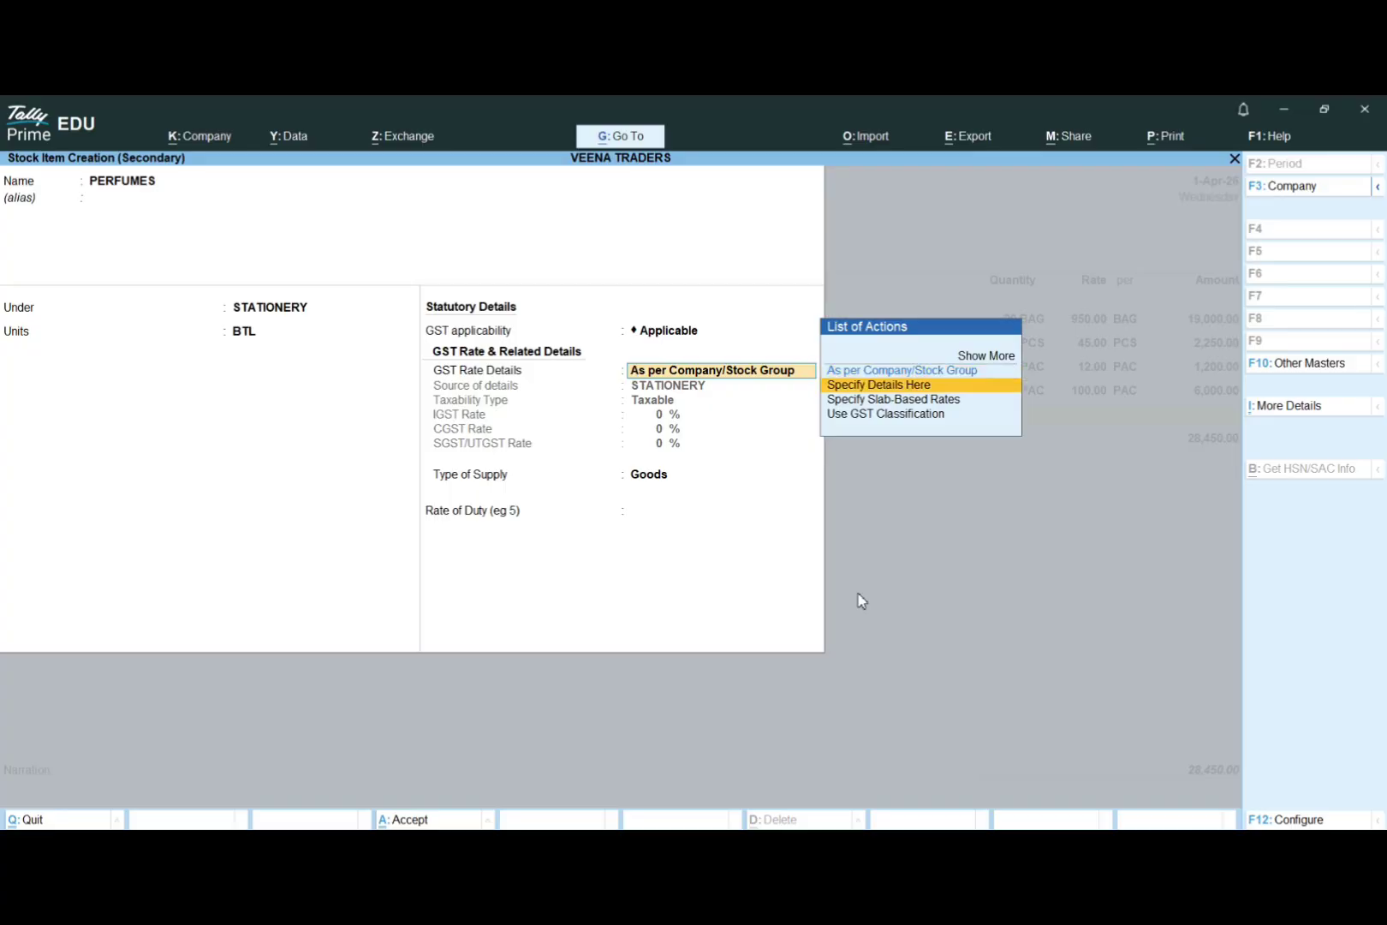
key(Return)
key(Return)
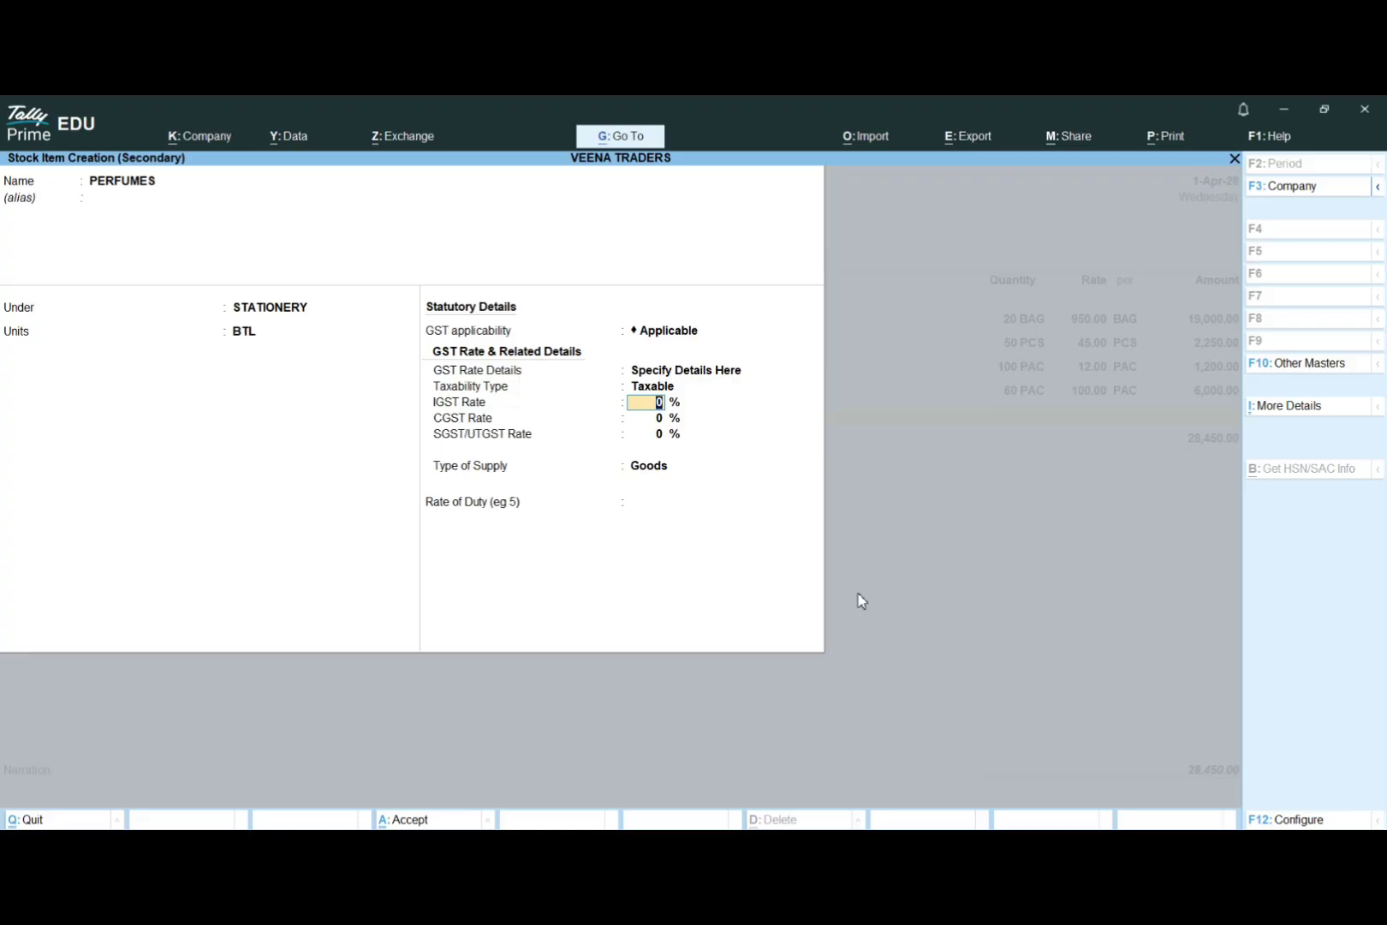
text(12)
key(Return)
key(Return)
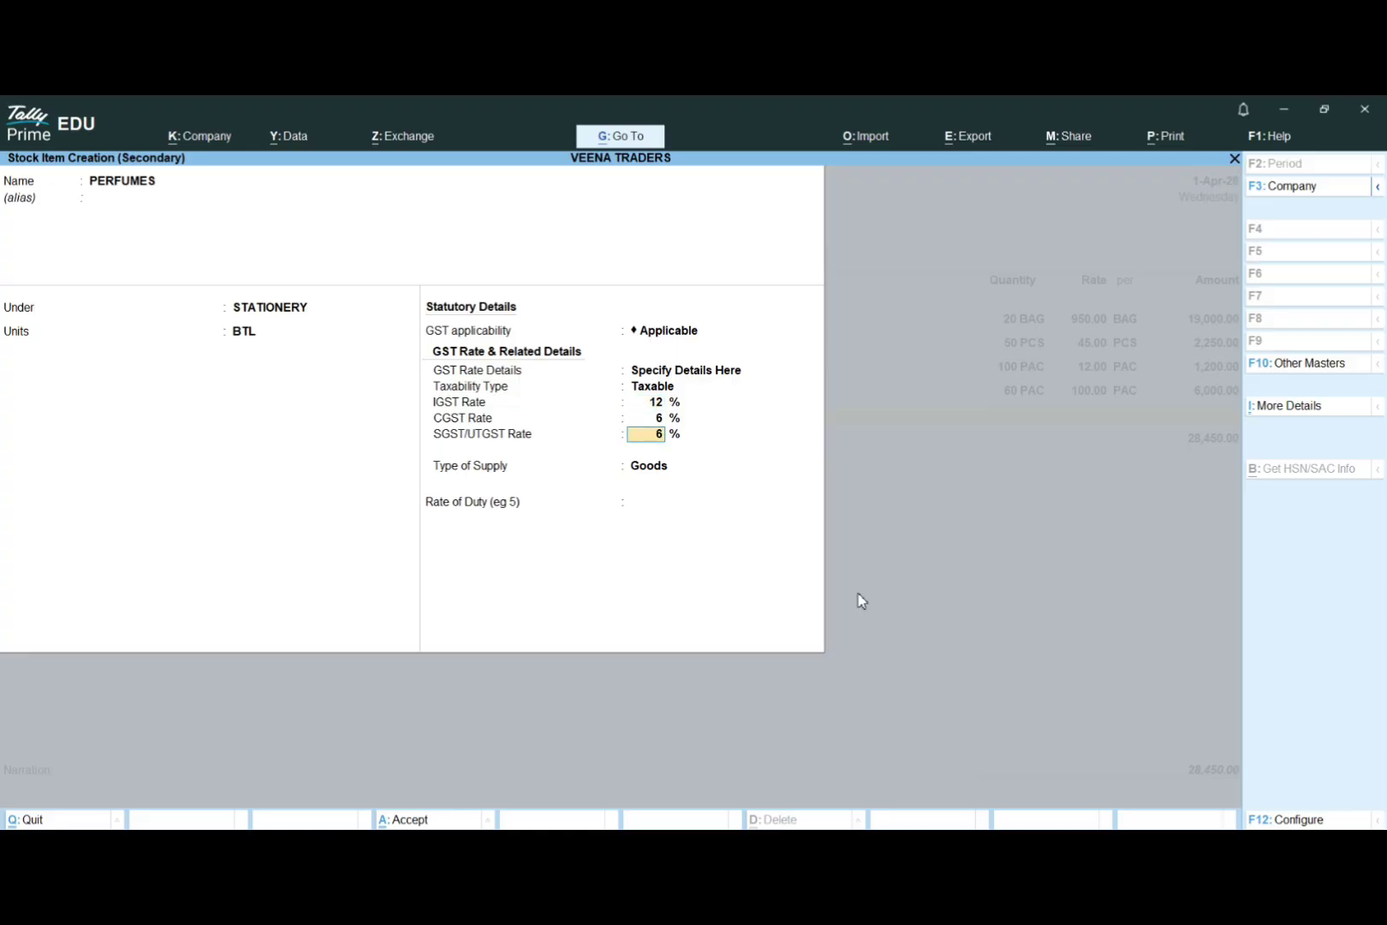
key(Return)
key(Return)
key(Return)
key(Return)
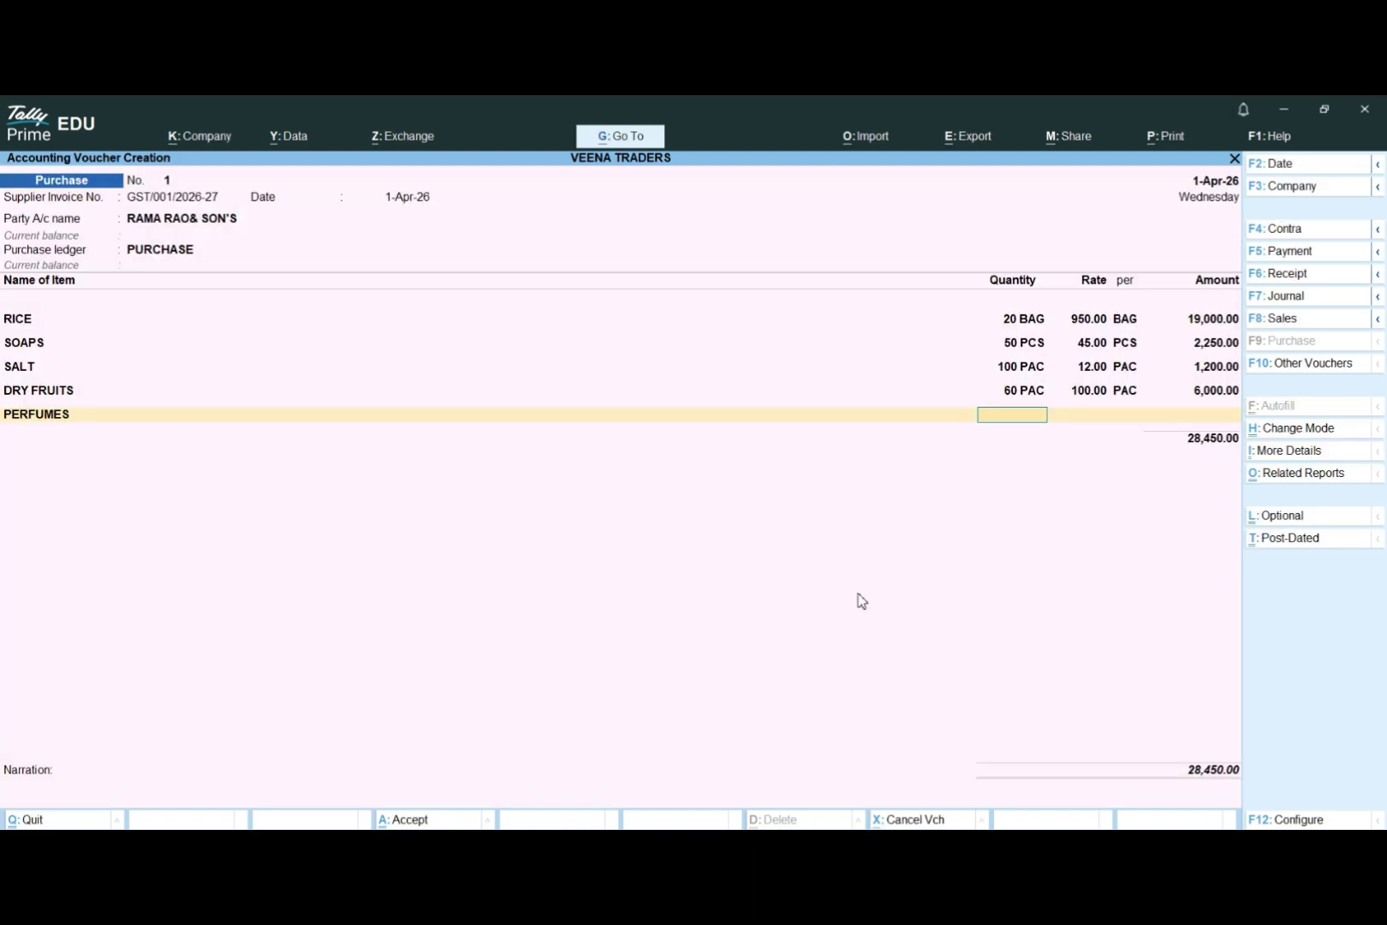
Enter 30 BTL at a rate of 120 for the PERFUMES line.
text(30)
key(Return)
text(1)
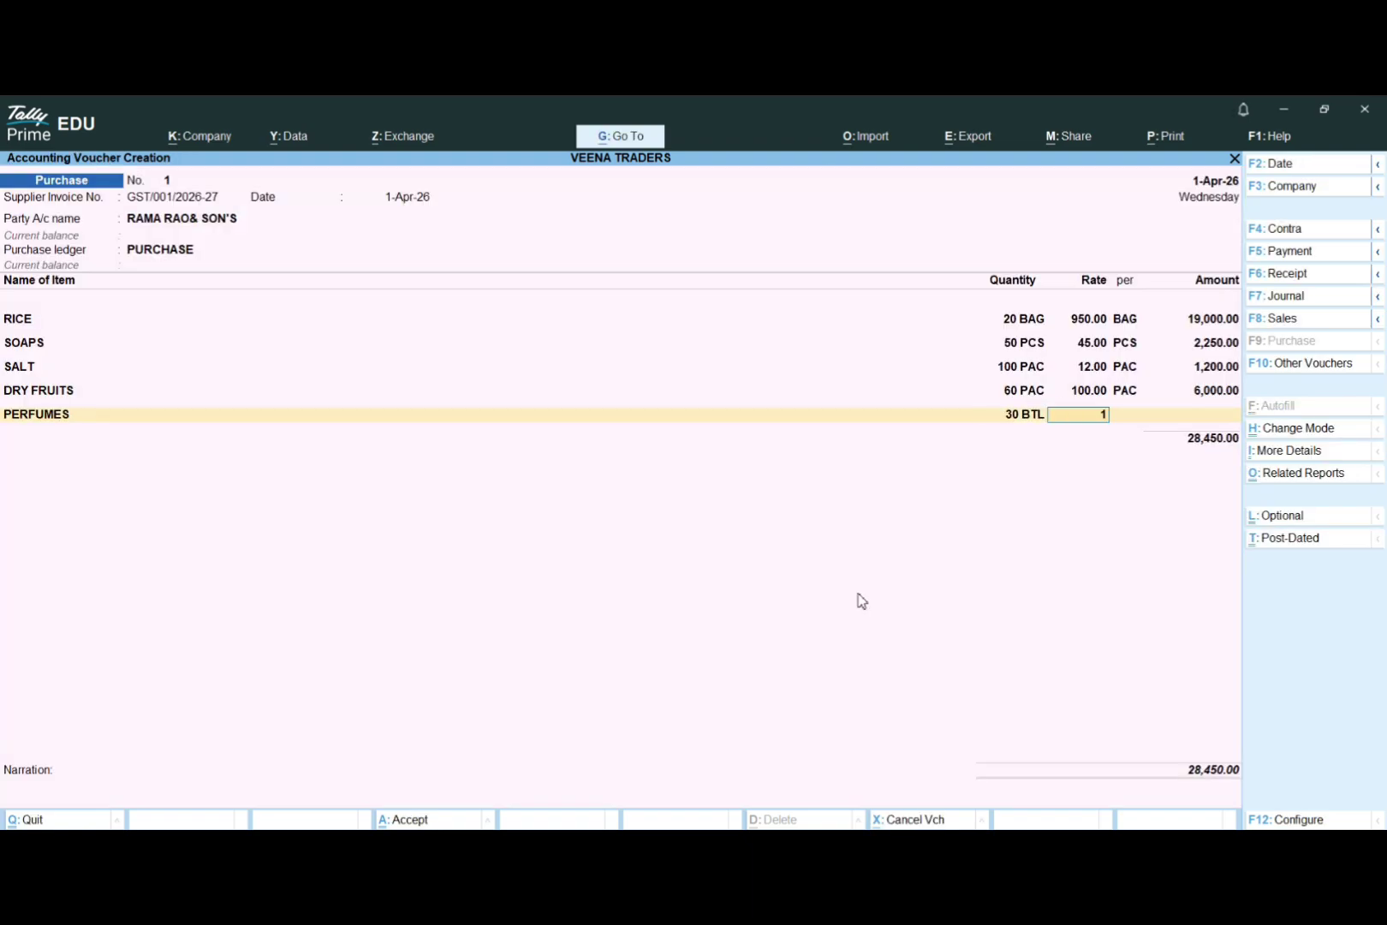
text(20)
key(Return)
key(Return)
key(Return)
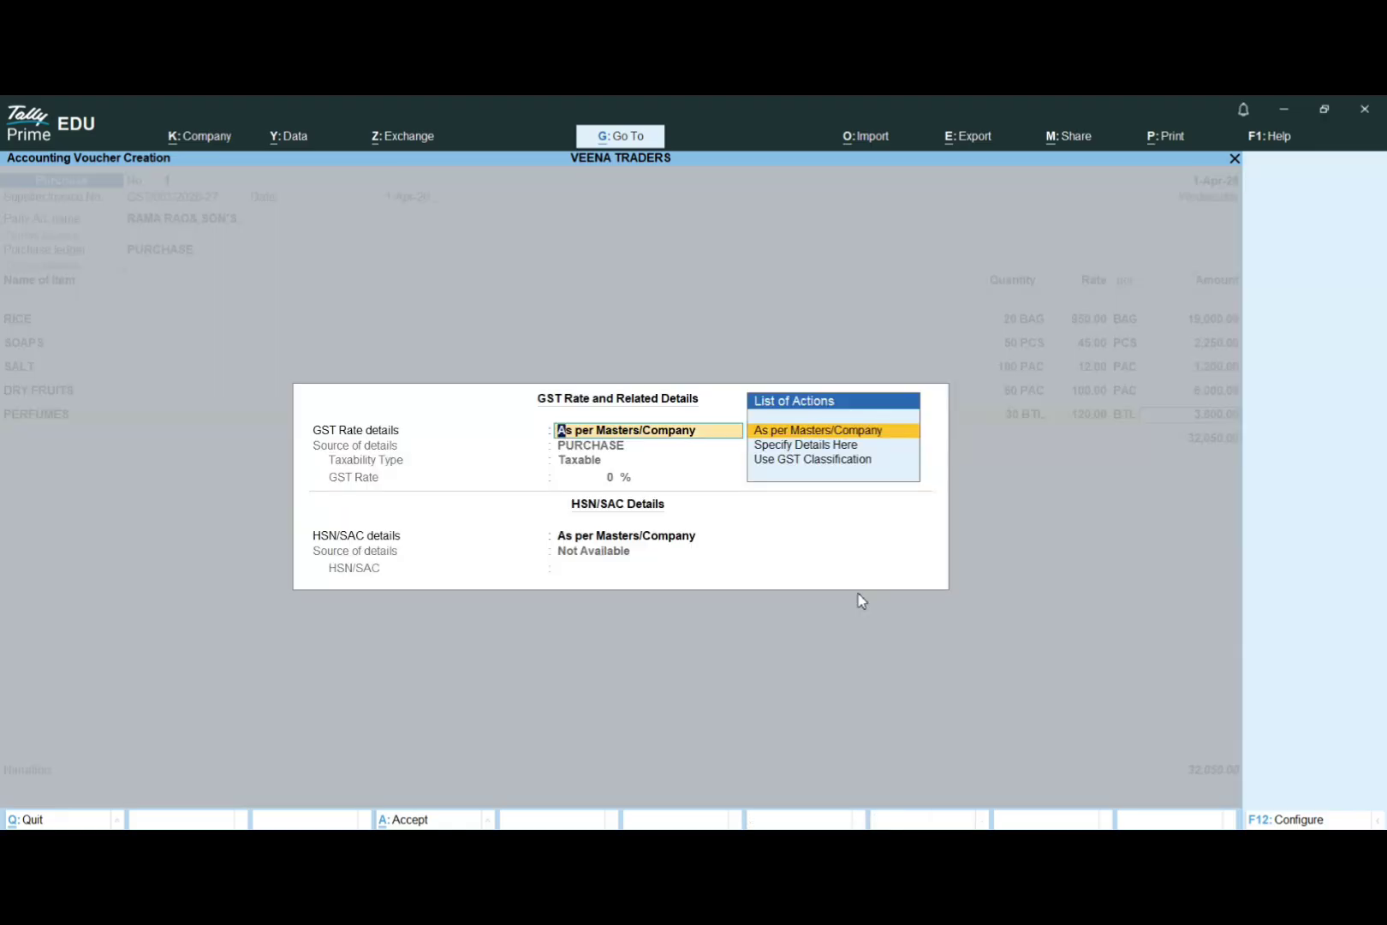
Specify the PERFUMES line's GST details directly as Taxable at 18%, keeping HSN/SAC details as per Masters/Company.
key(Return)
key(BackSpace)
key(Down)
key(Return)
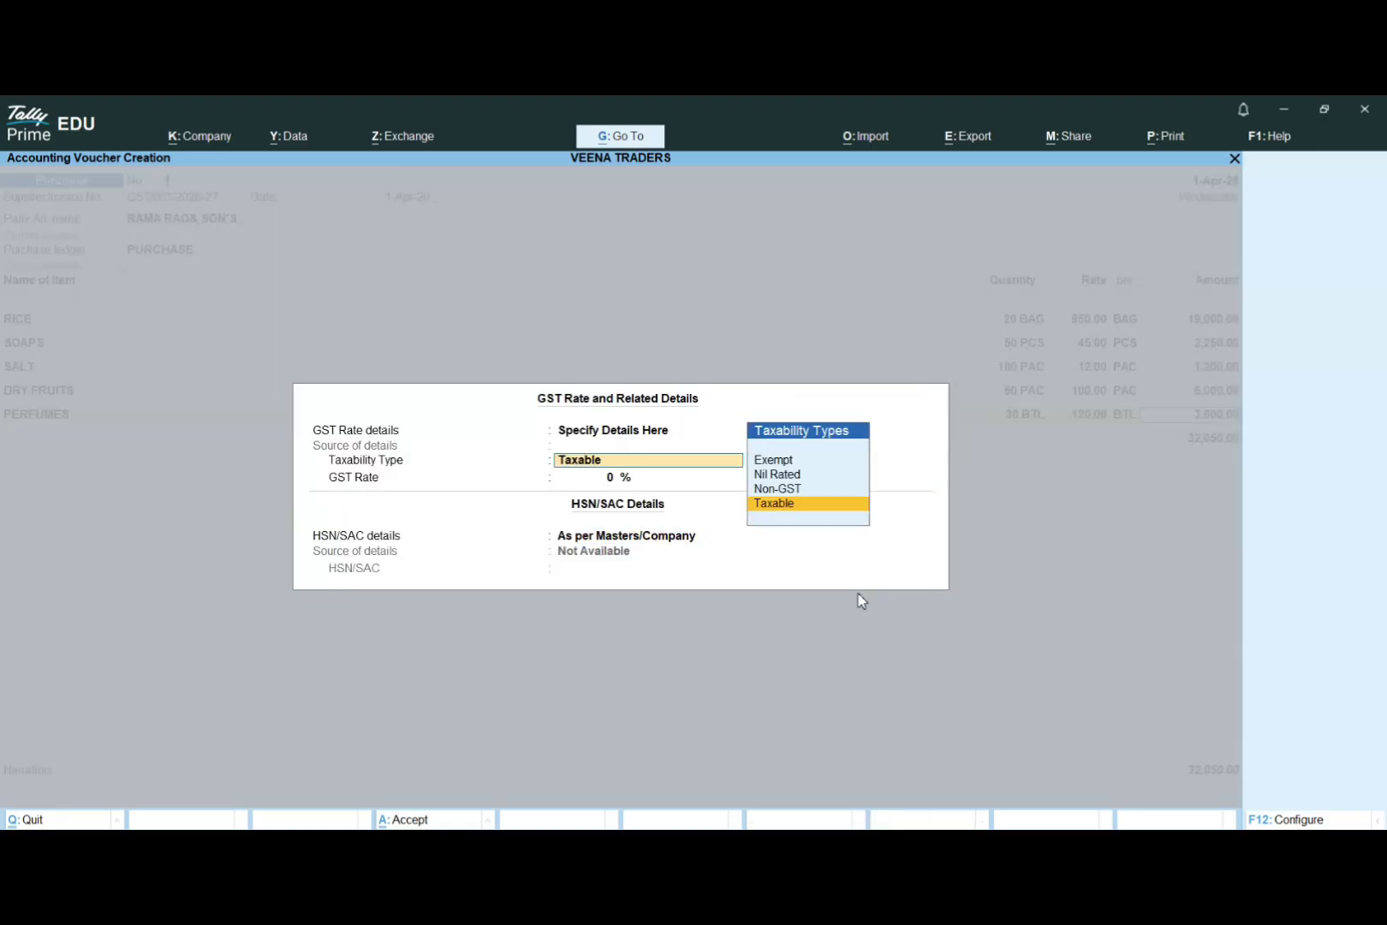
key(Return)
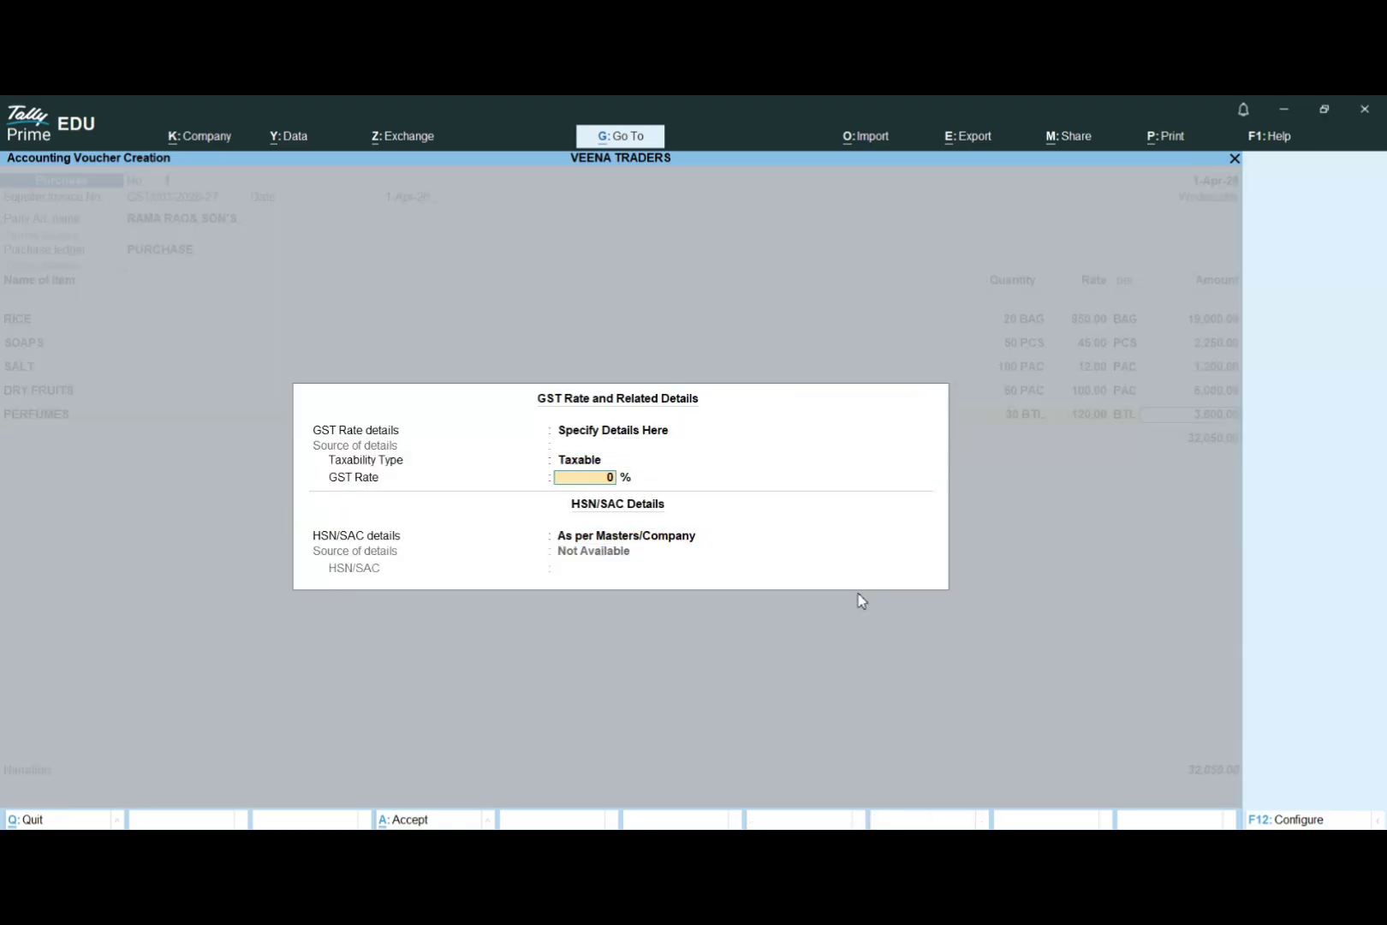
text(18)
key(Return)
key(Return)
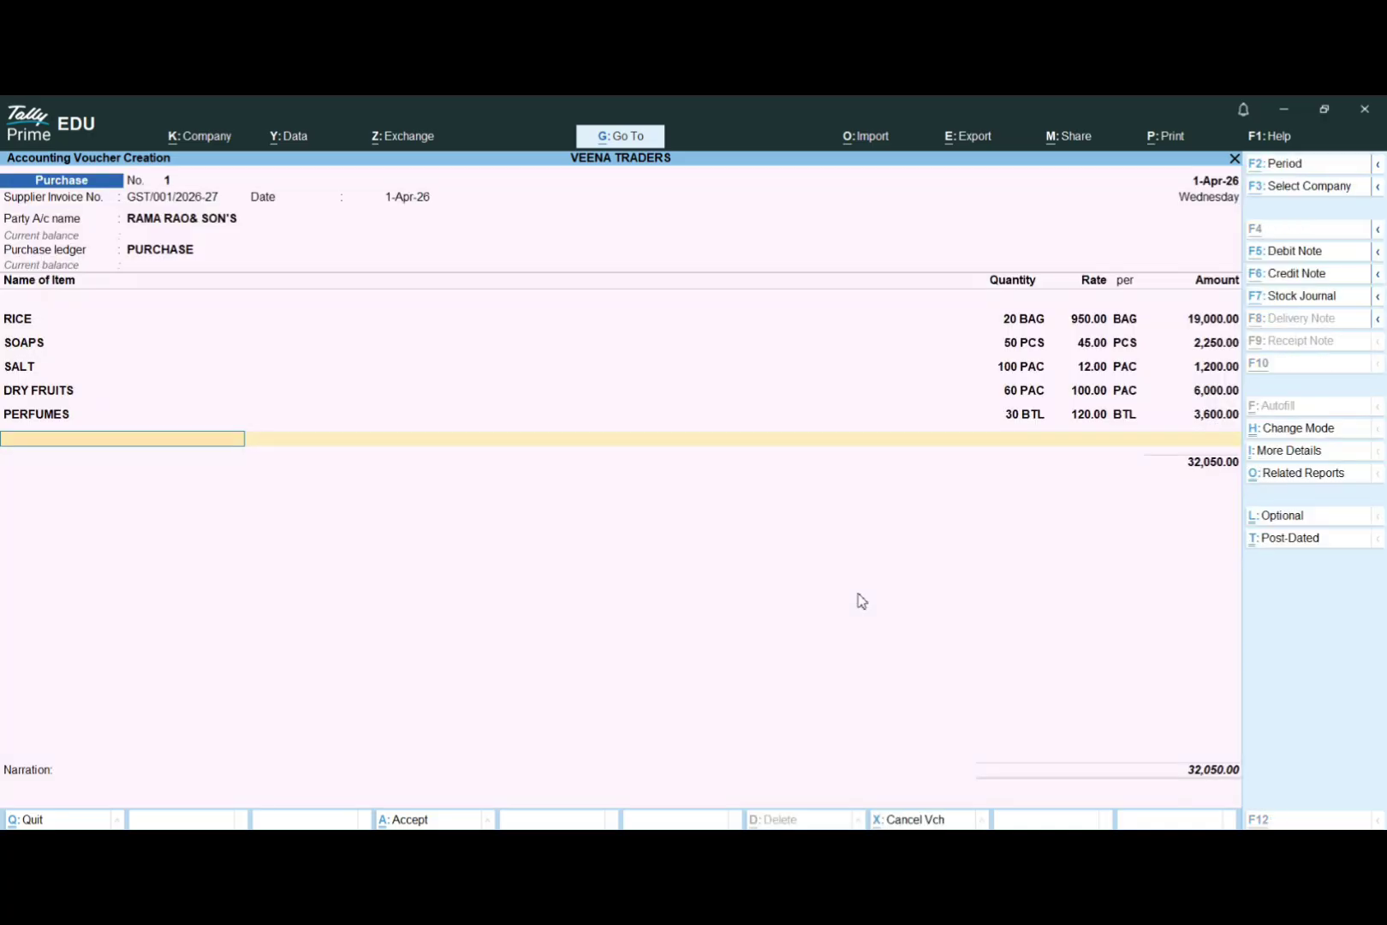
Start a new stock item named HAIR OILS under the STATIONERY group with the BTL unit from the sixth item line.
key(alt+c)
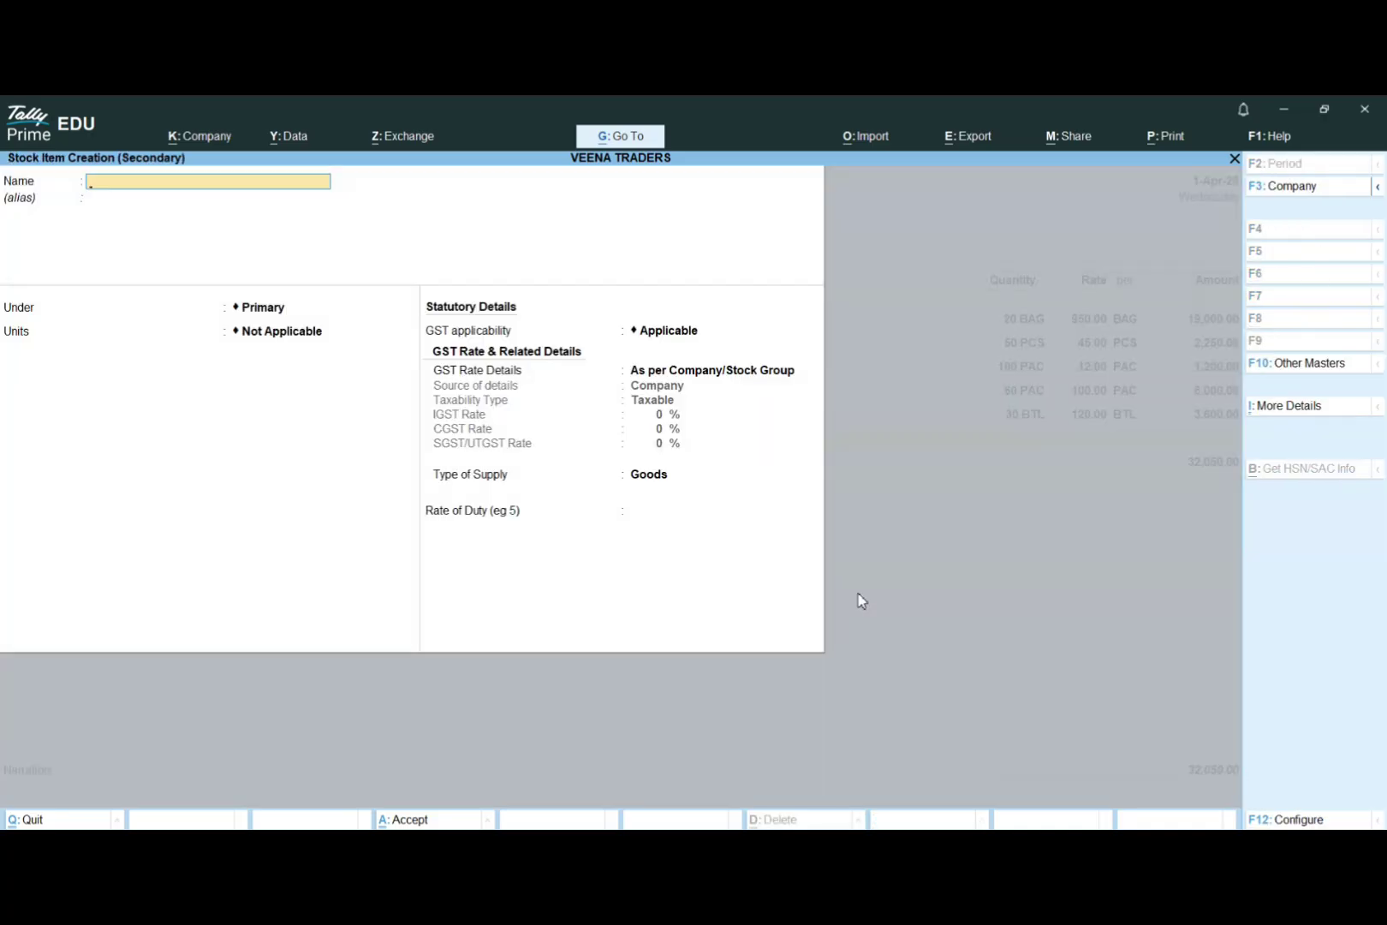
text(HAIR OILS)
key(Return)
key(Return)
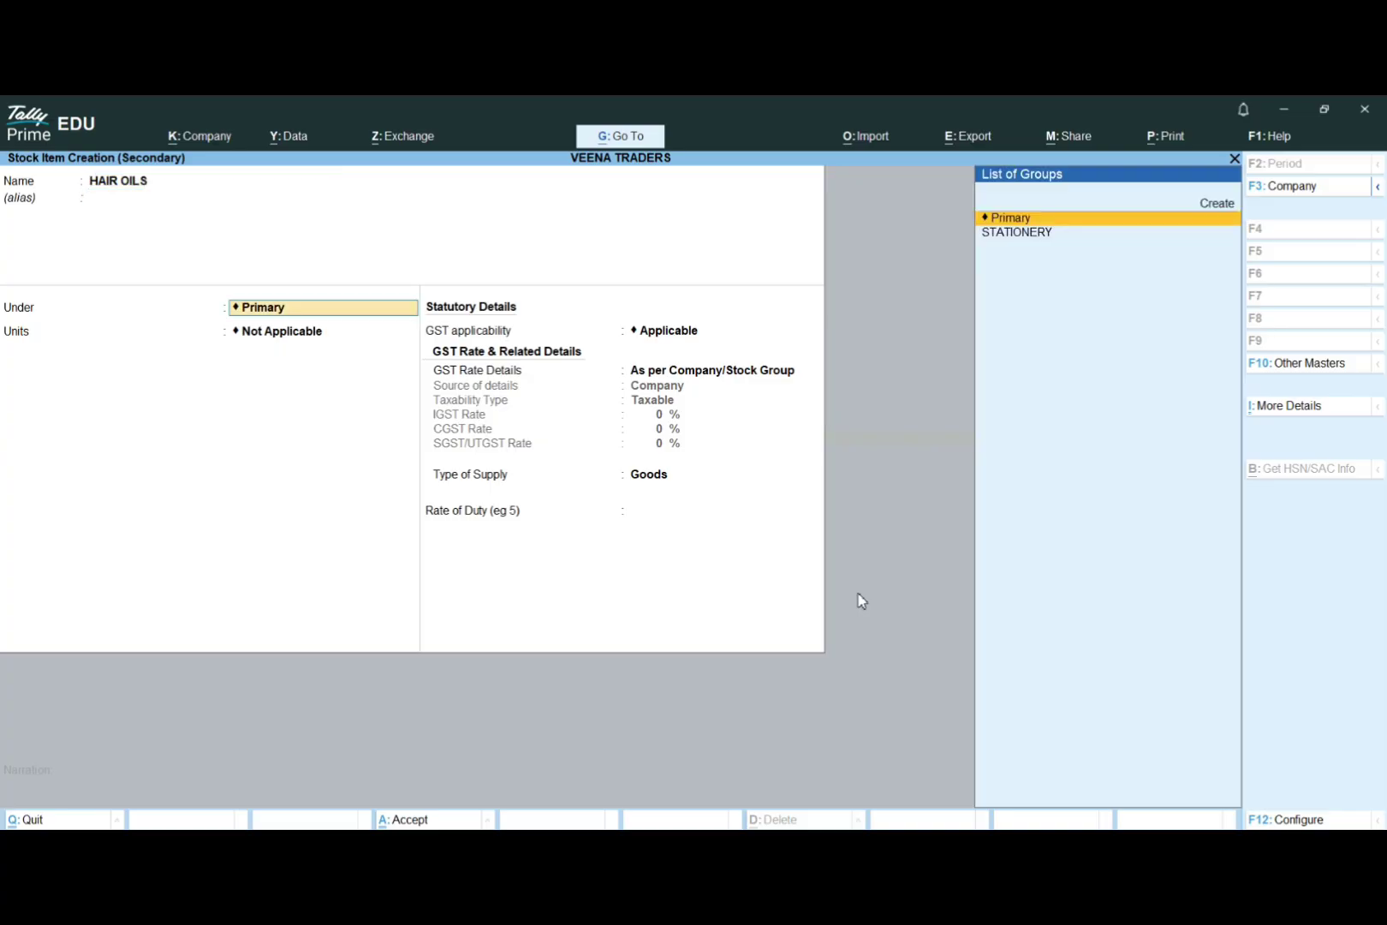
key(Down)
key(Return)
key(Down)
key(Down)
key(Return)
key(BackSpace)
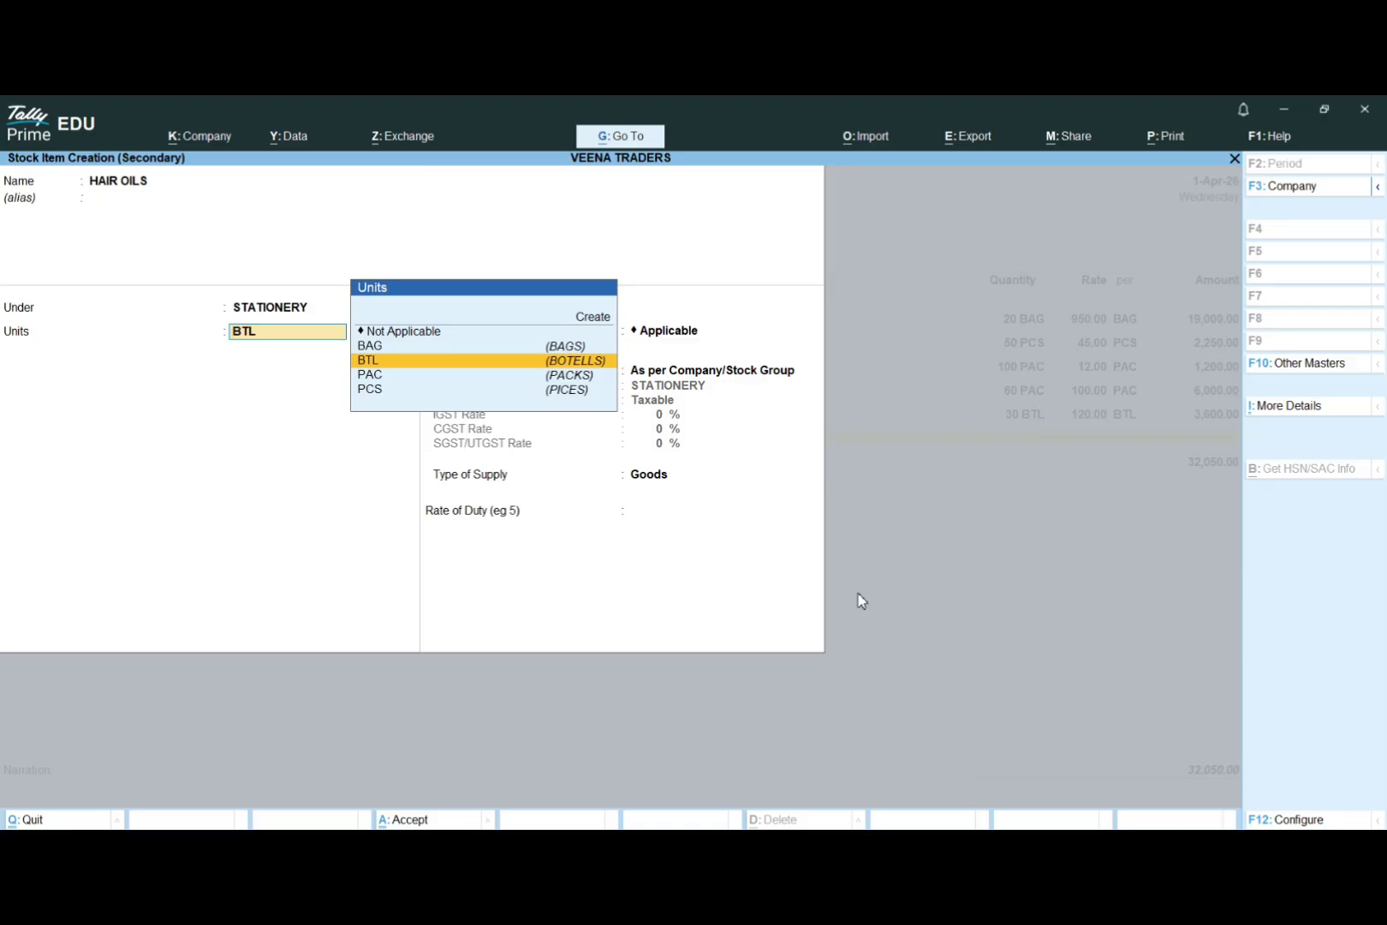
key(Return)
Give HAIR OILS its own Taxable GST details at 12% IGST and save the stock item.
key(Return)
key(Down)
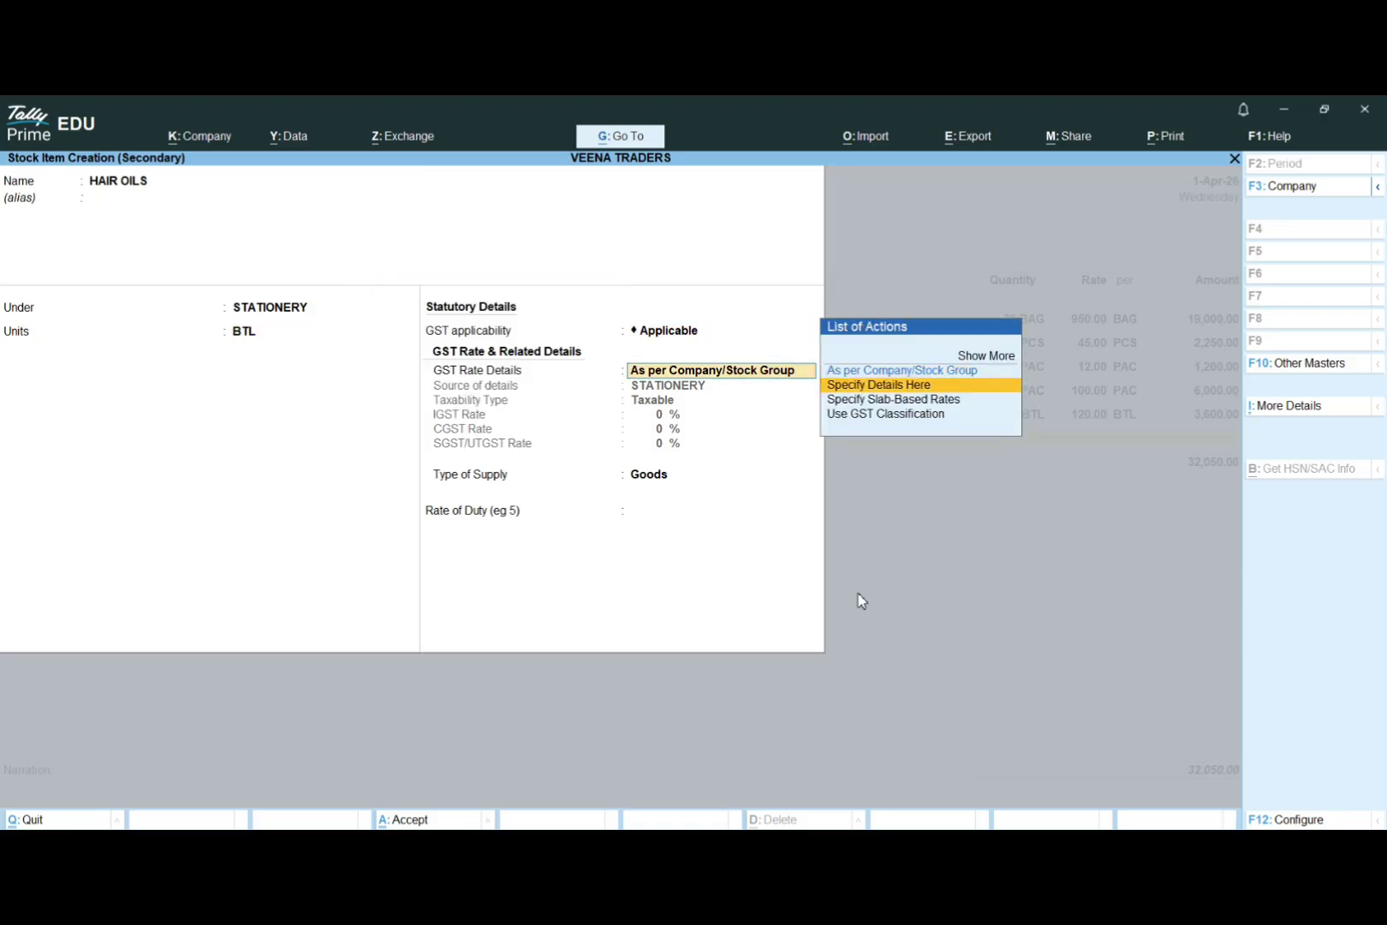
key(Return)
key(Return)
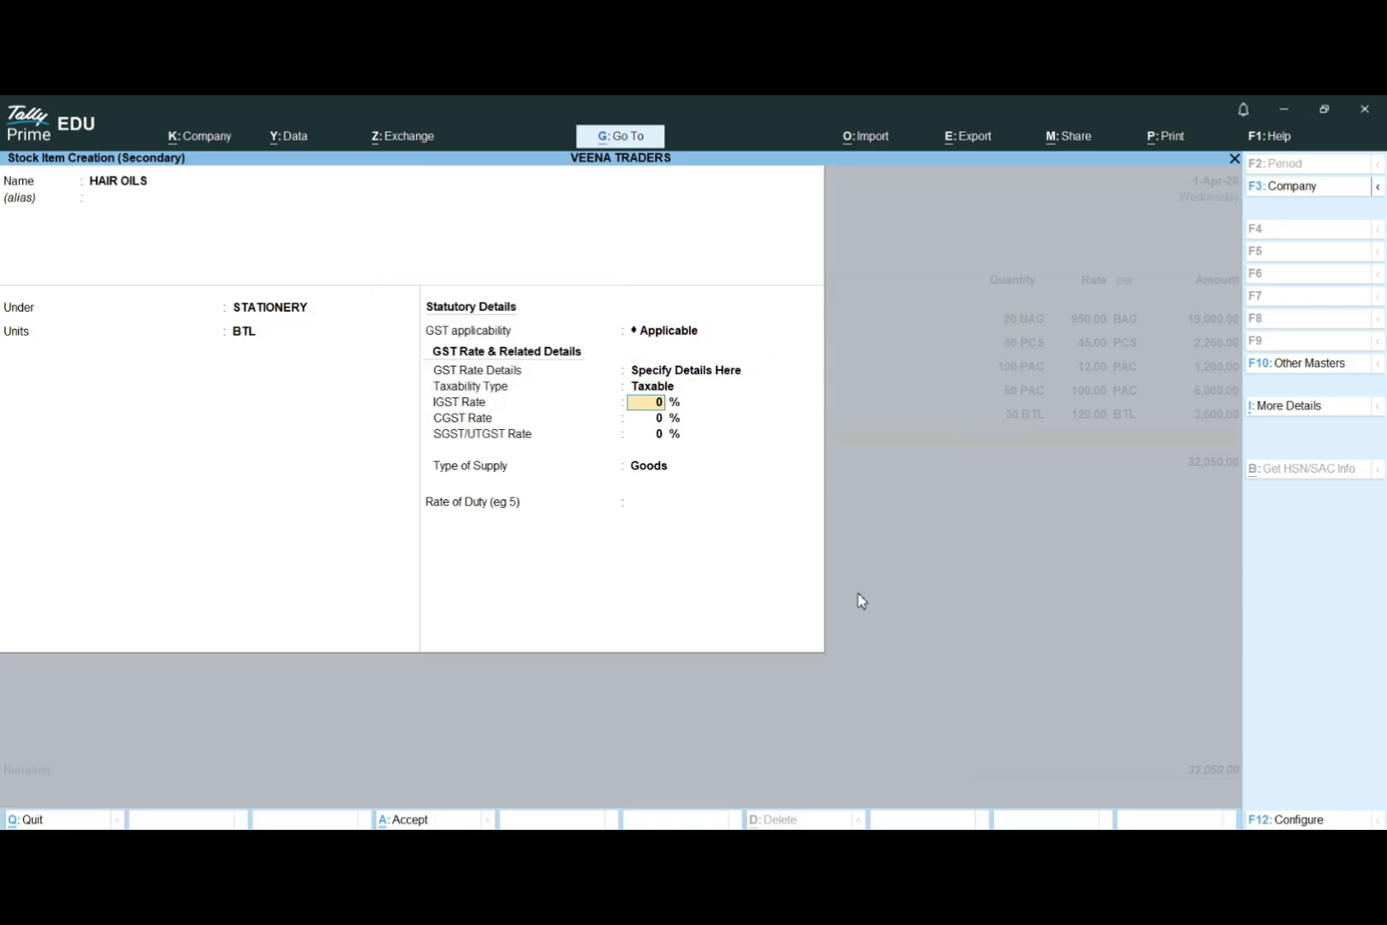
text(12)
key(Return)
key(Return)
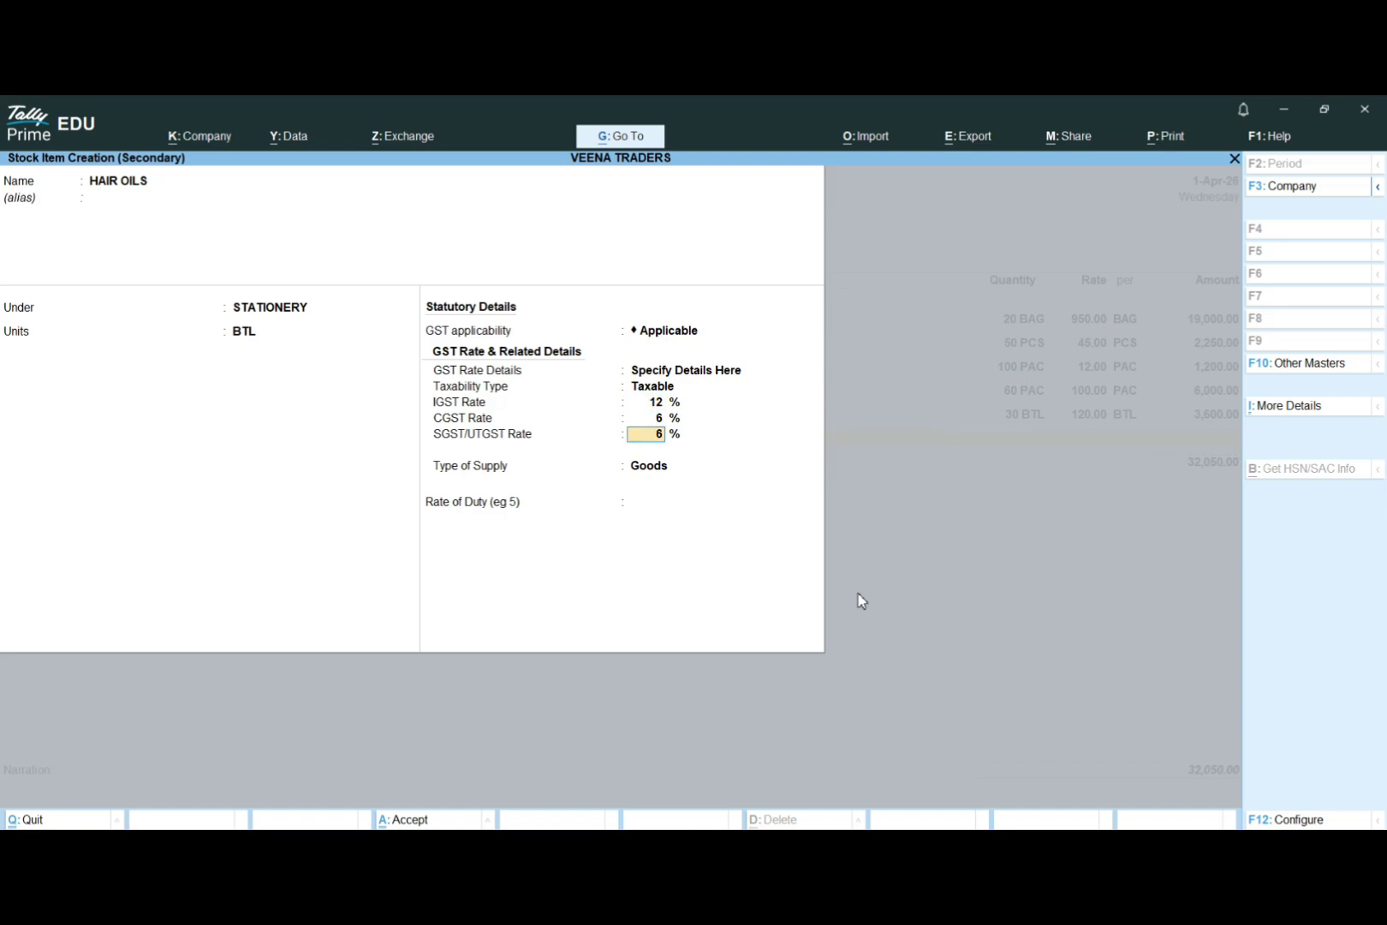
key(Return)
key(Return)
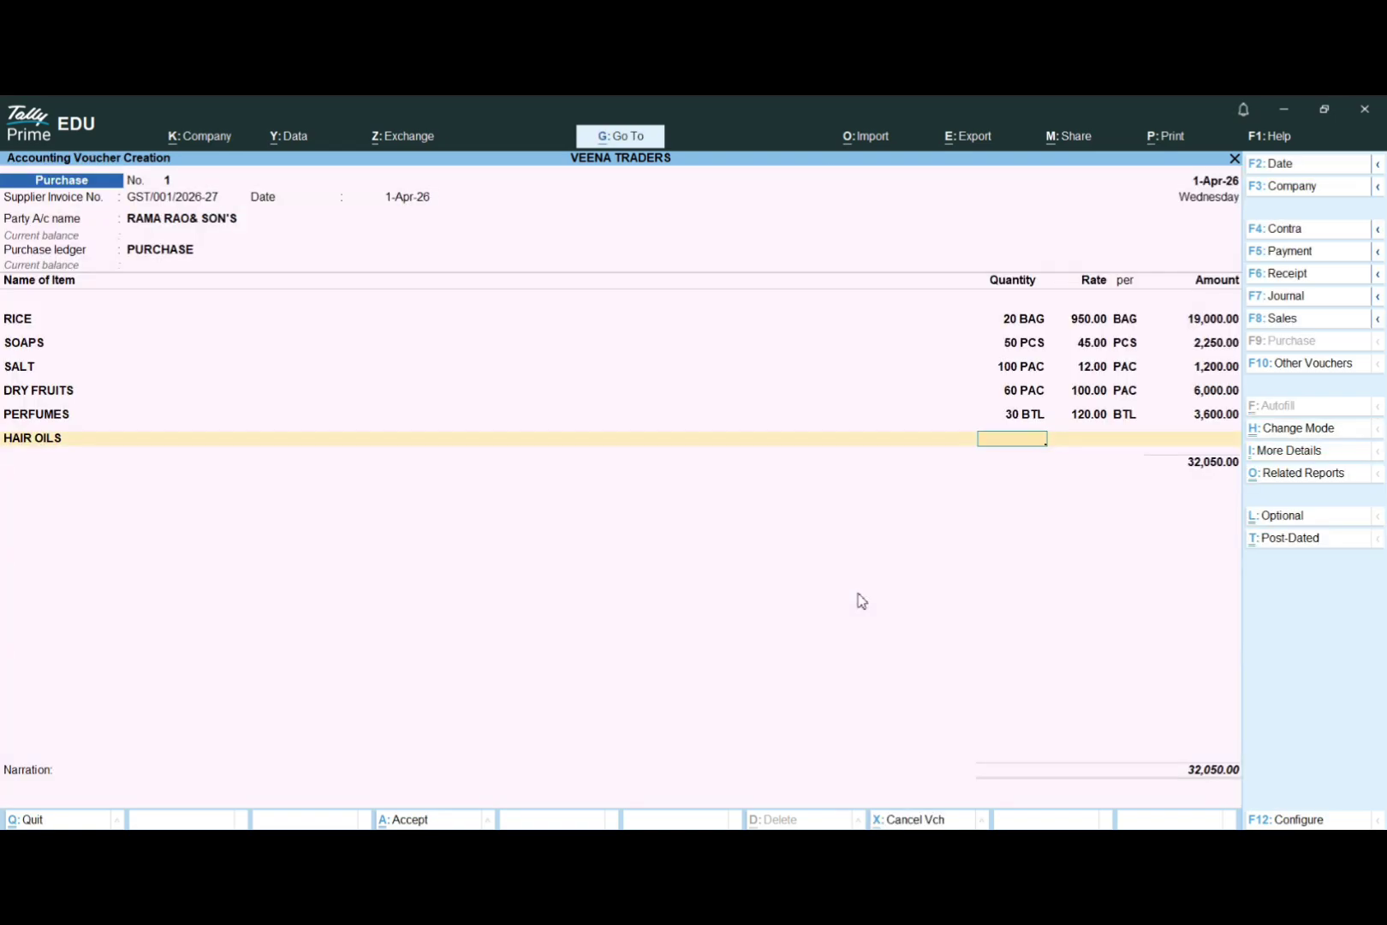
Enter 45 BTL at a rate of 55 for the HAIR OILS line.
text(45)
key(Return)
text(55)
key(Return)
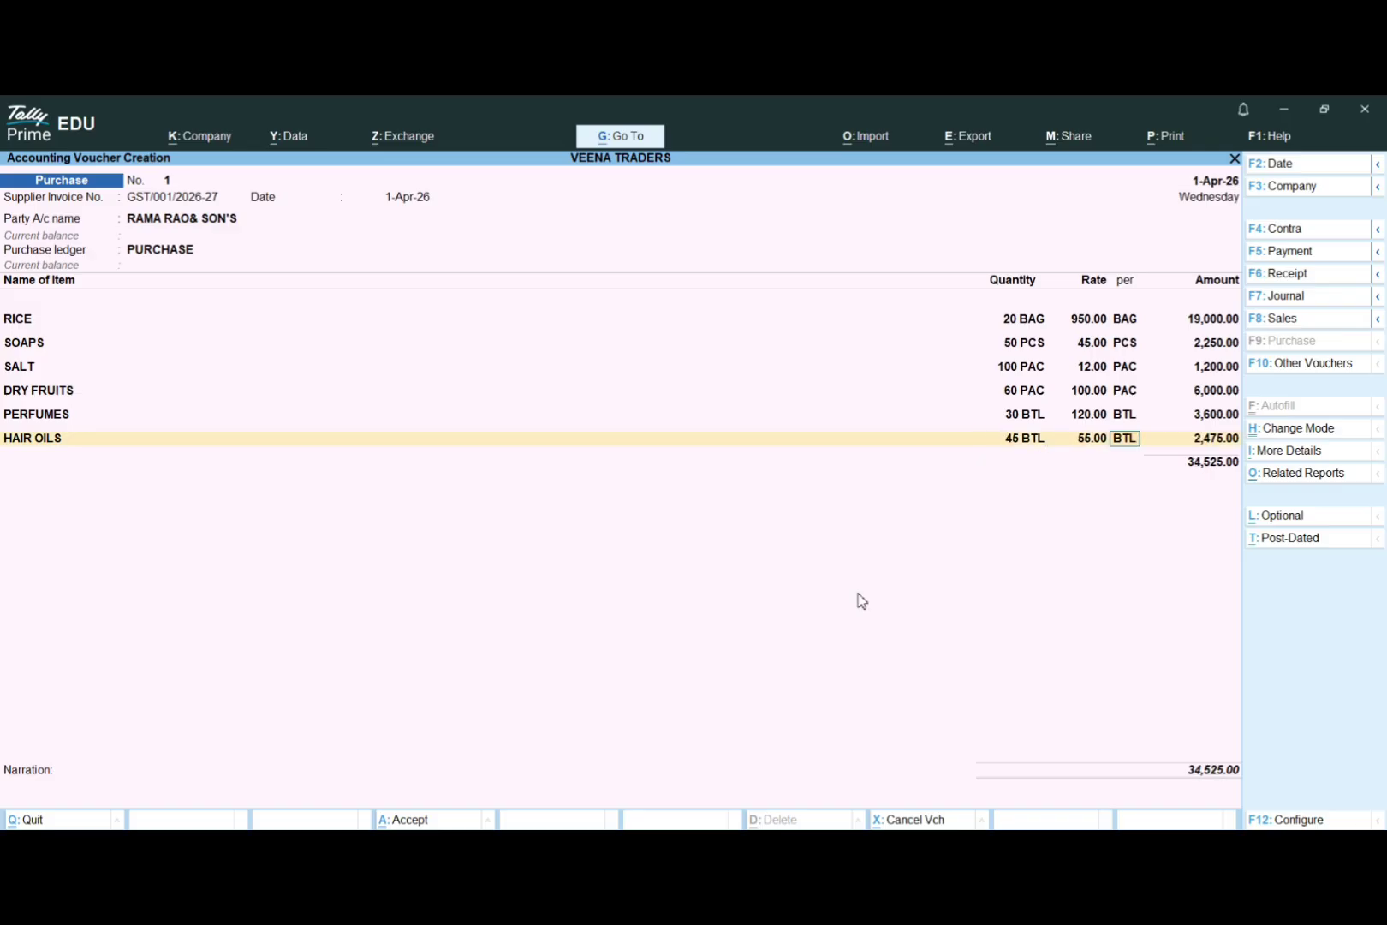
key(Return)
key(Return)
Specify the HAIR OILS line's GST details directly as Taxable at 12%, keeping HSN/SAC details as per Masters/Company.
key(Down)
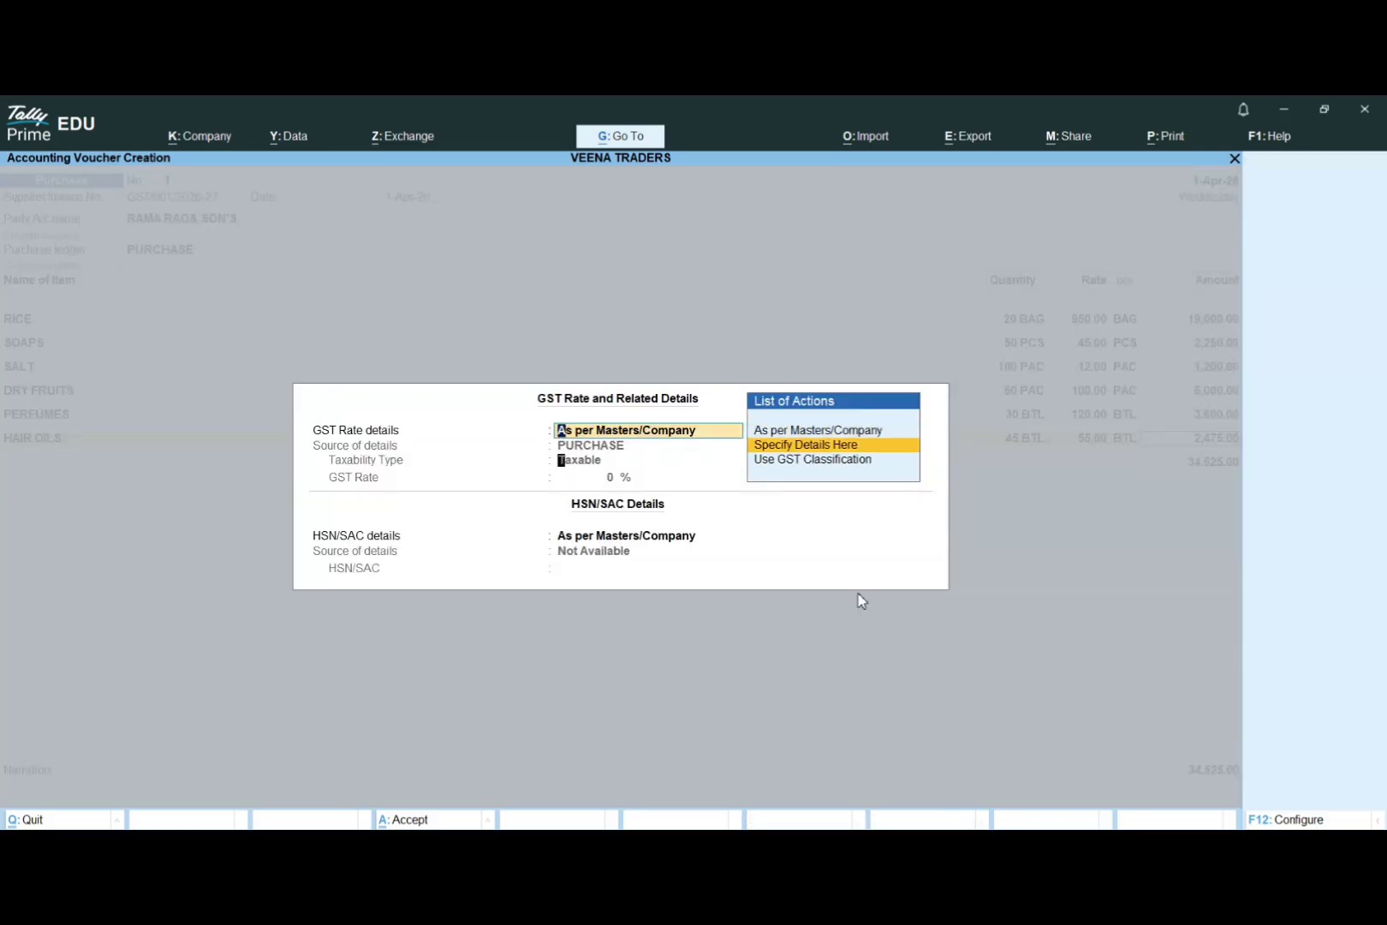
key(Return)
key(Return)
text(12)
key(Return)
key(Return)
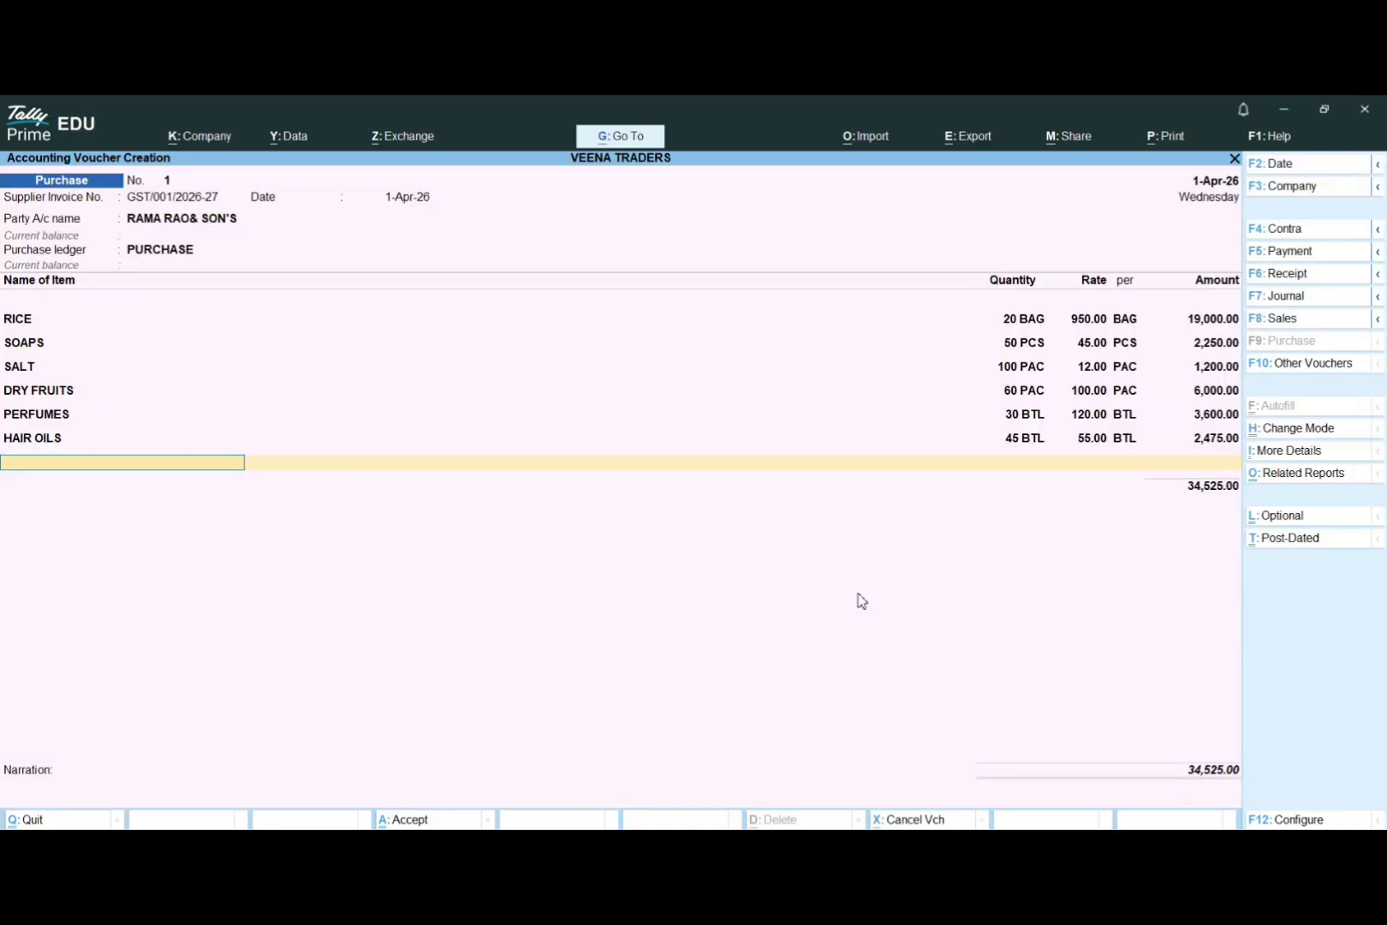
Reopen the HAIR OILS line's GST rate details to check them and accept them as they are.
key(Return)
key(BackSpace)
key(Return)
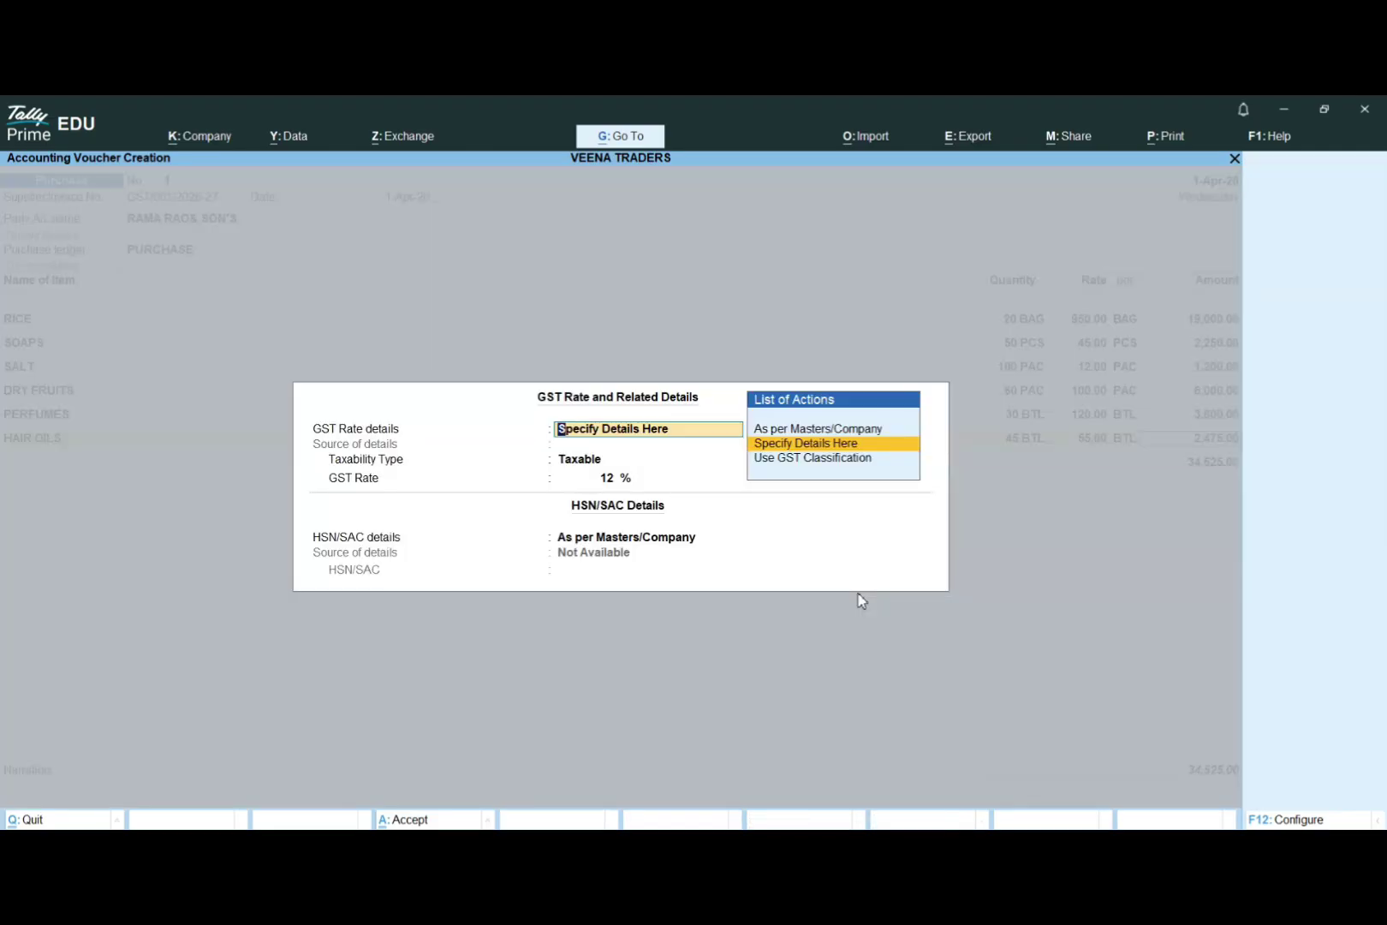
key(Return)
key(Return)
key(Return)
key(Return)
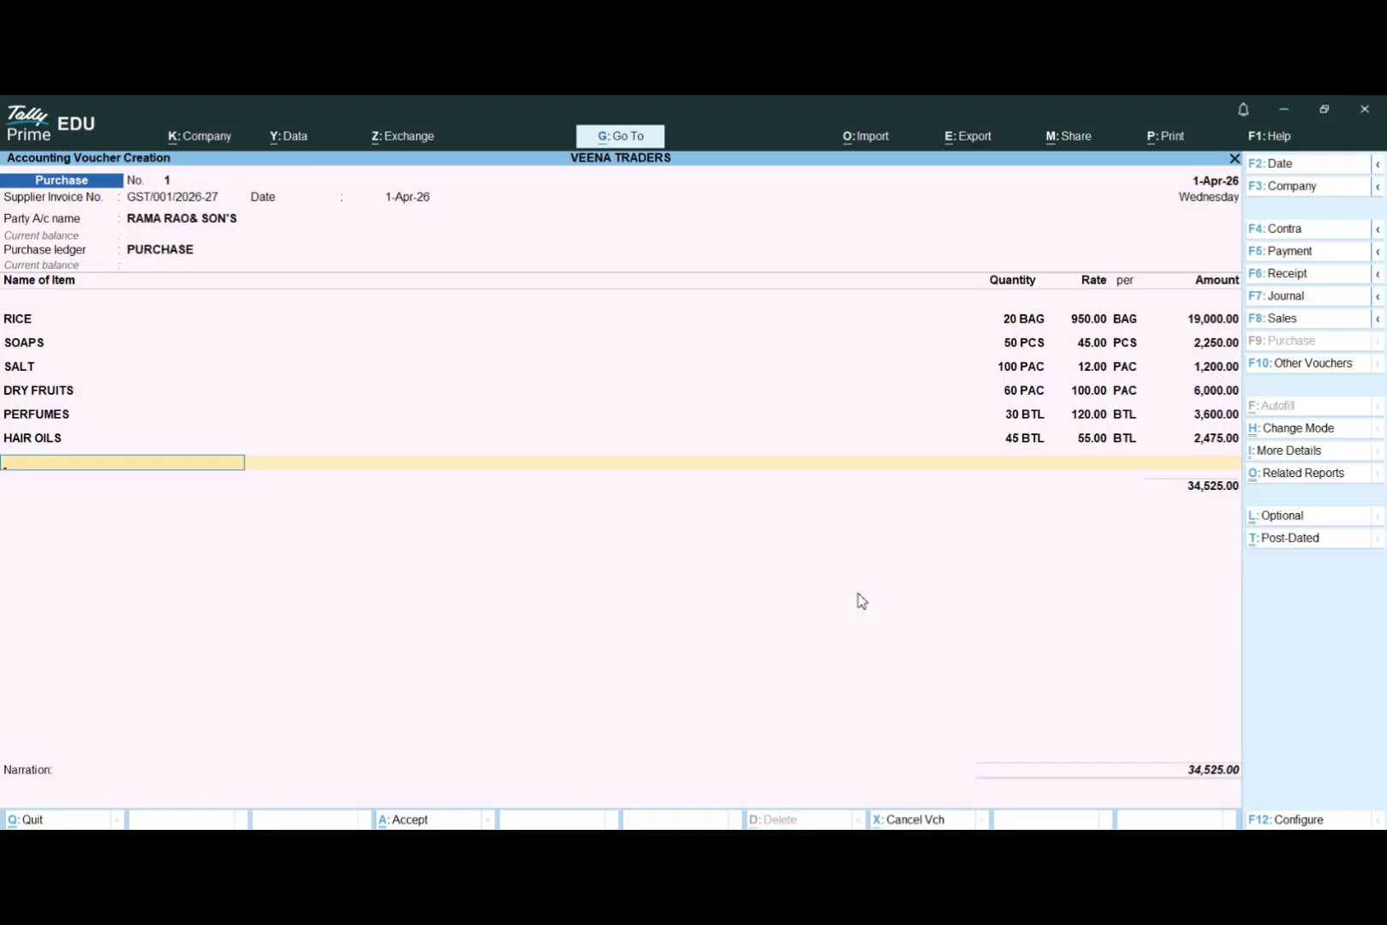
Start a new stock item named TOOTH PASTE under the STATIONERY group from the voucher's seventh item line.
key(ctrl)
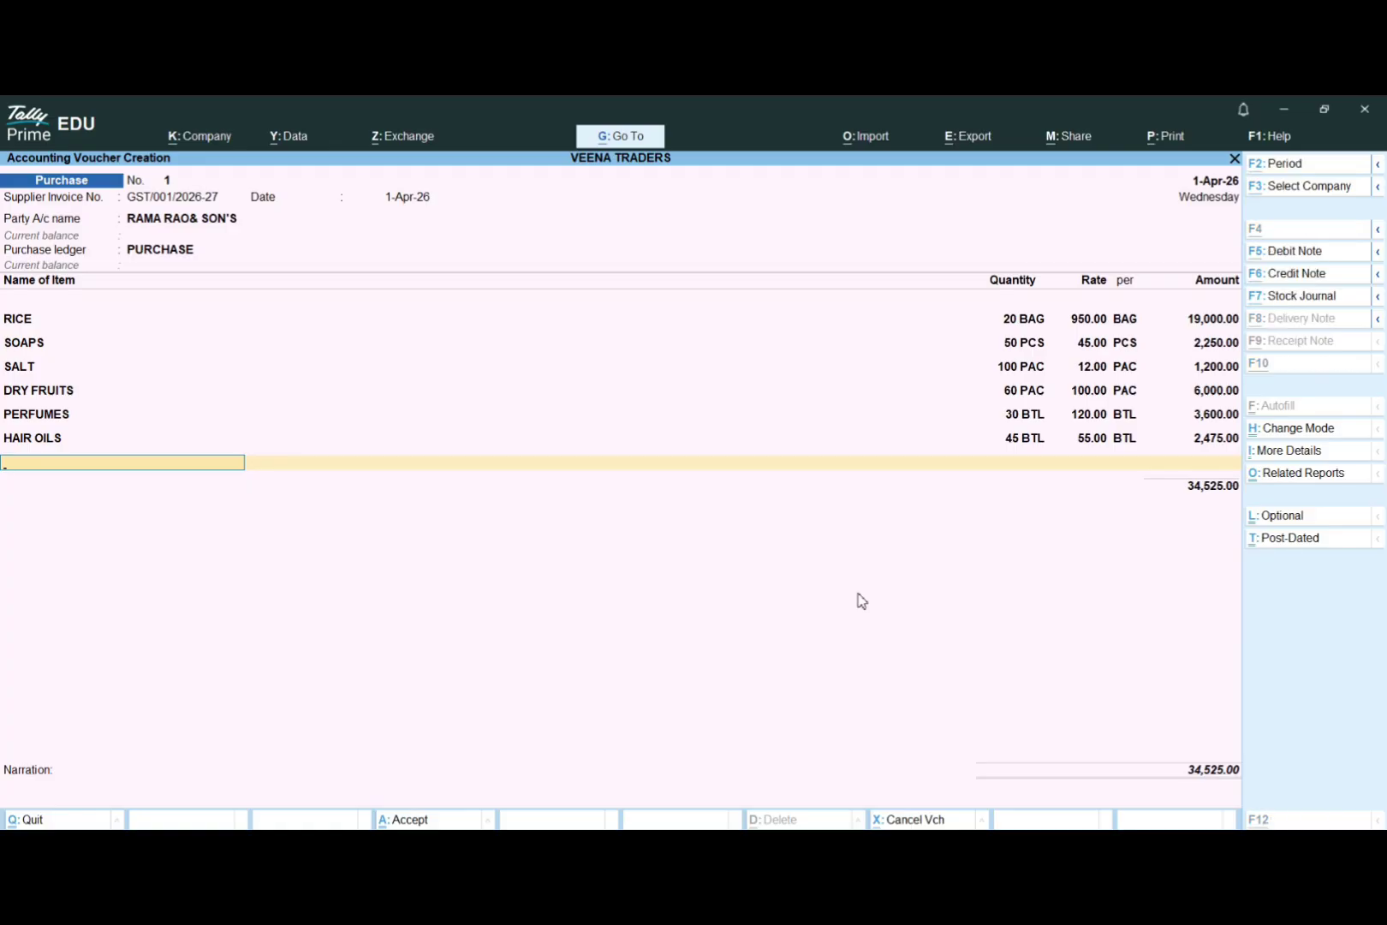
key(alt+c)
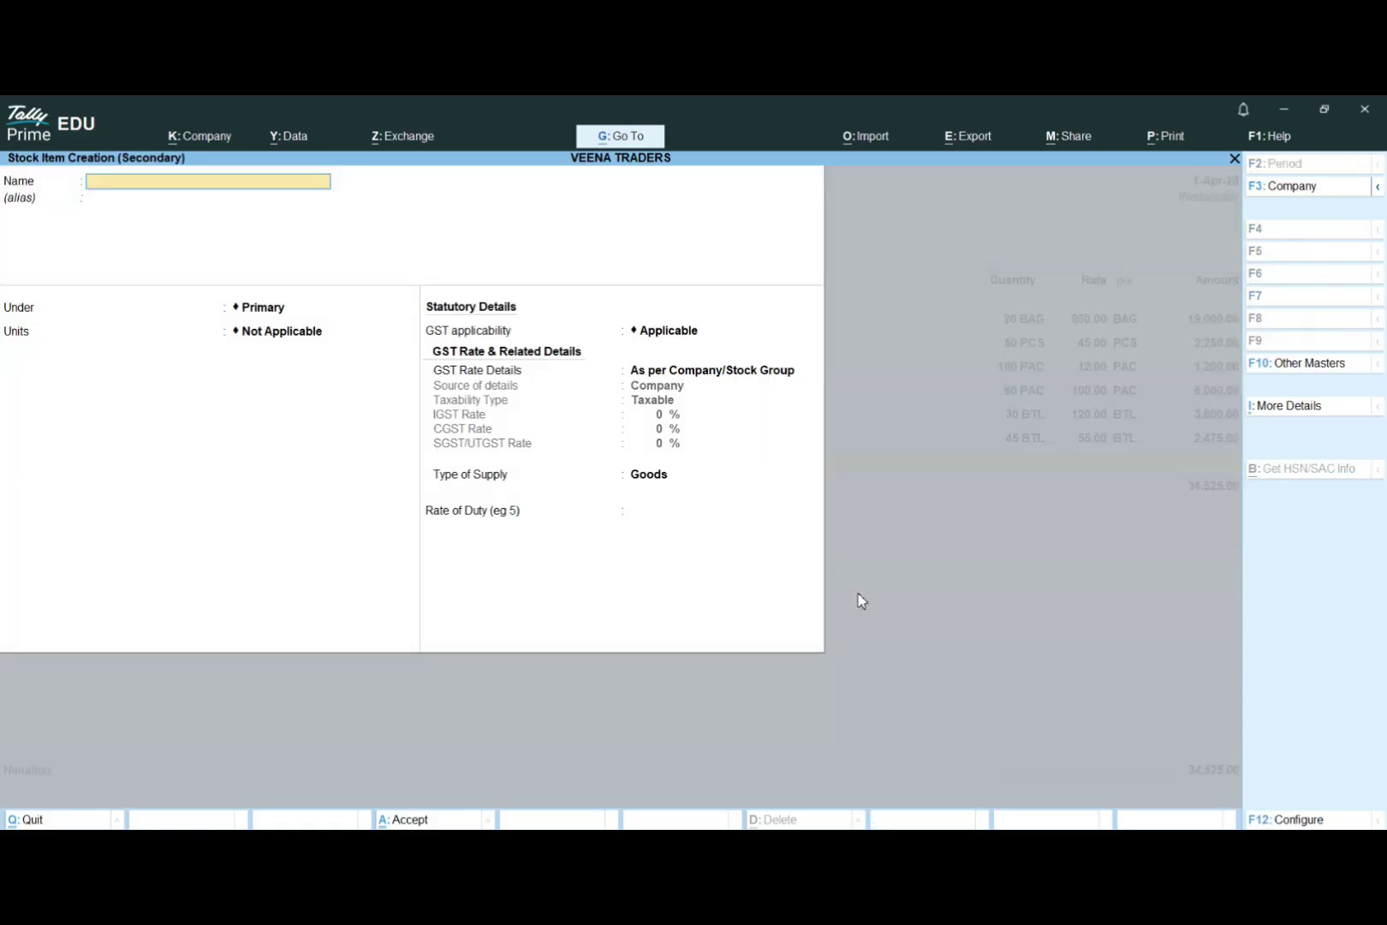
text(F)
key(BackSpace)
text(TOOTH PASTE)
key(Return)
key(Return)
key(Down)
key(Return)
Start a new simple unit for TOOTH PASTE with symbol SET and formal name SETS.
key(Down)
key(Down)
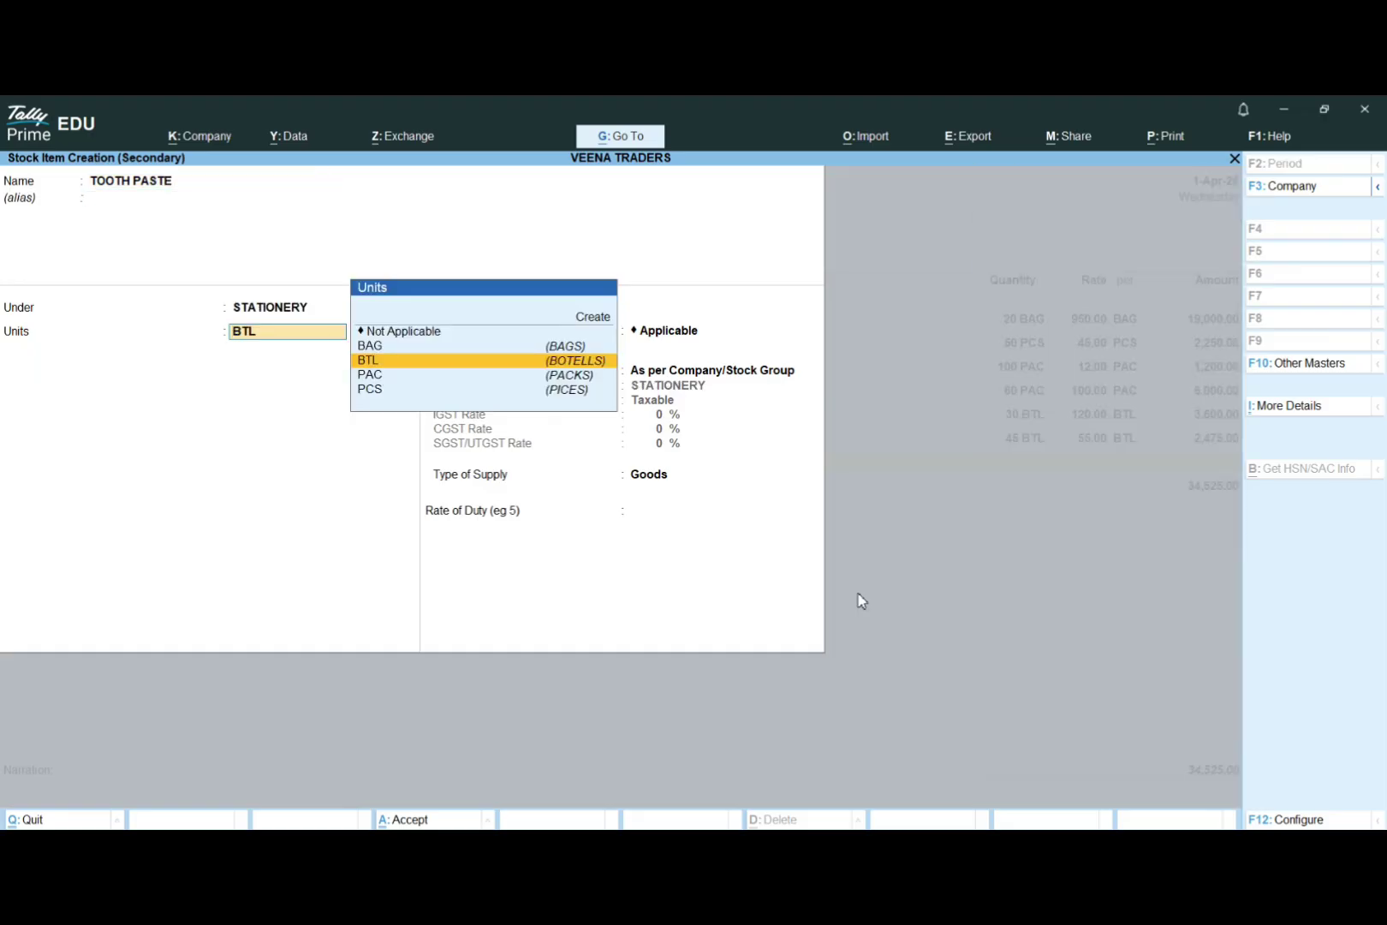
key(Up)
key(Up)
key(Up)
key(Return)
text(SET)
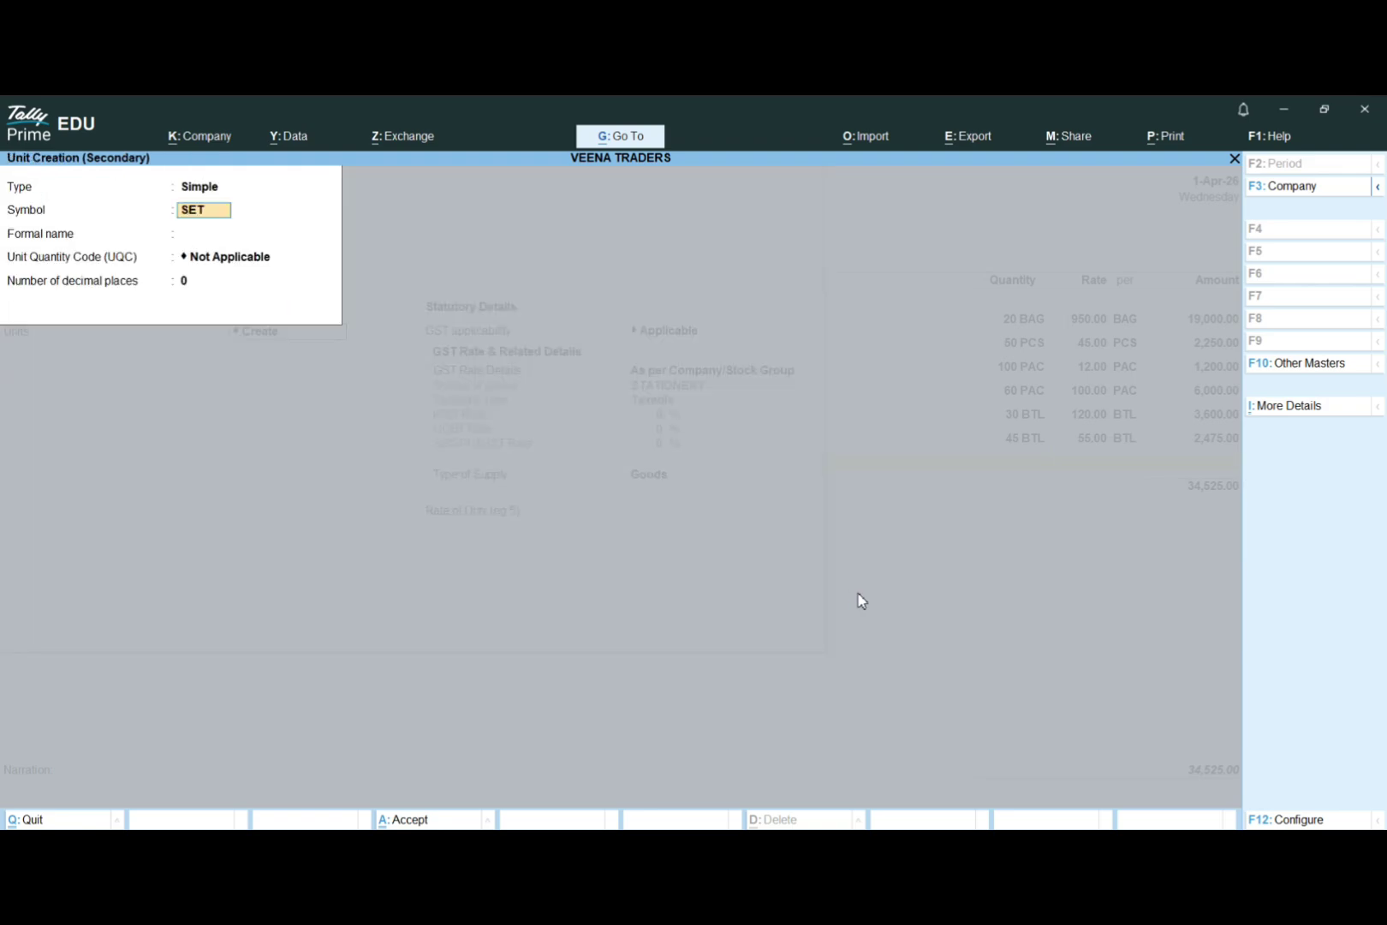
key(Return)
text(SETS)
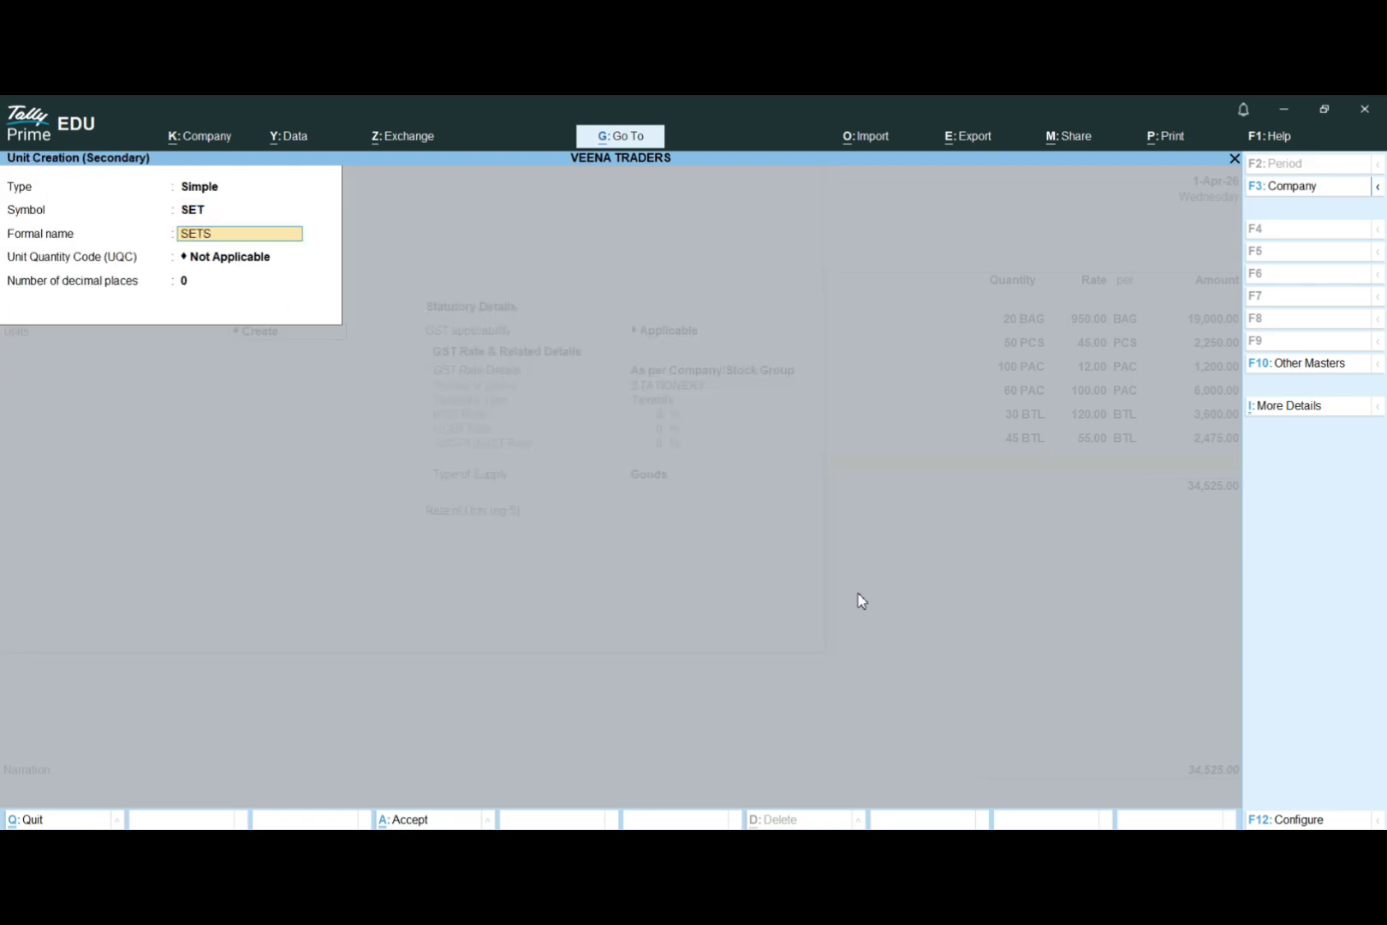
Set the SET unit's quantity code to SET-SETS and save the unit with 0 decimal places.
key(Return)
text(S)
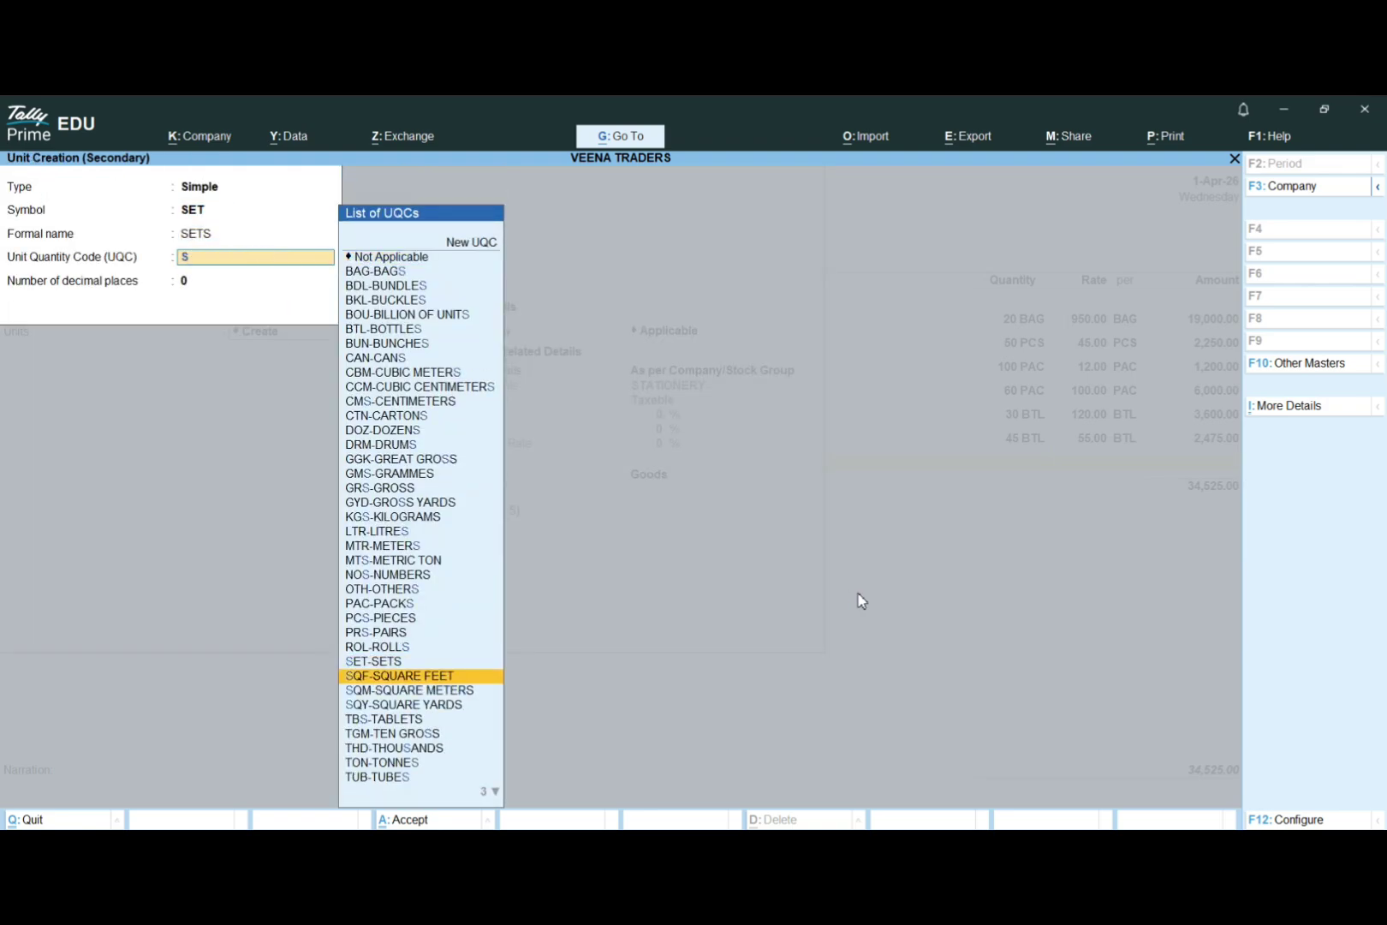
key(Up)
key(Return)
key(Return)
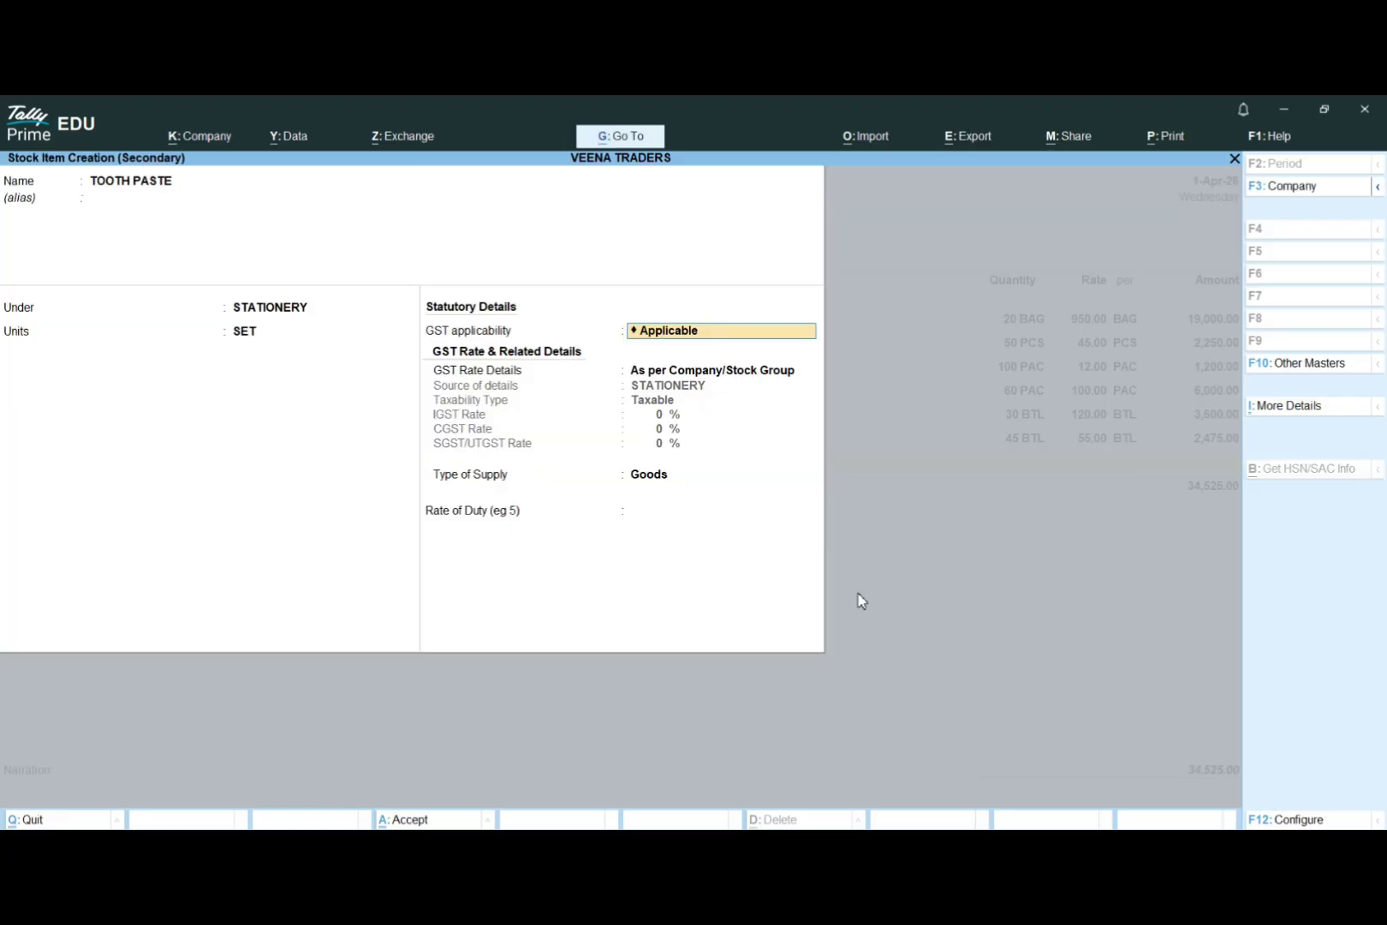
Give TOOTH PASTE its own Taxable GST details at 5% IGST and save the stock item.
key(Return)
key(Down)
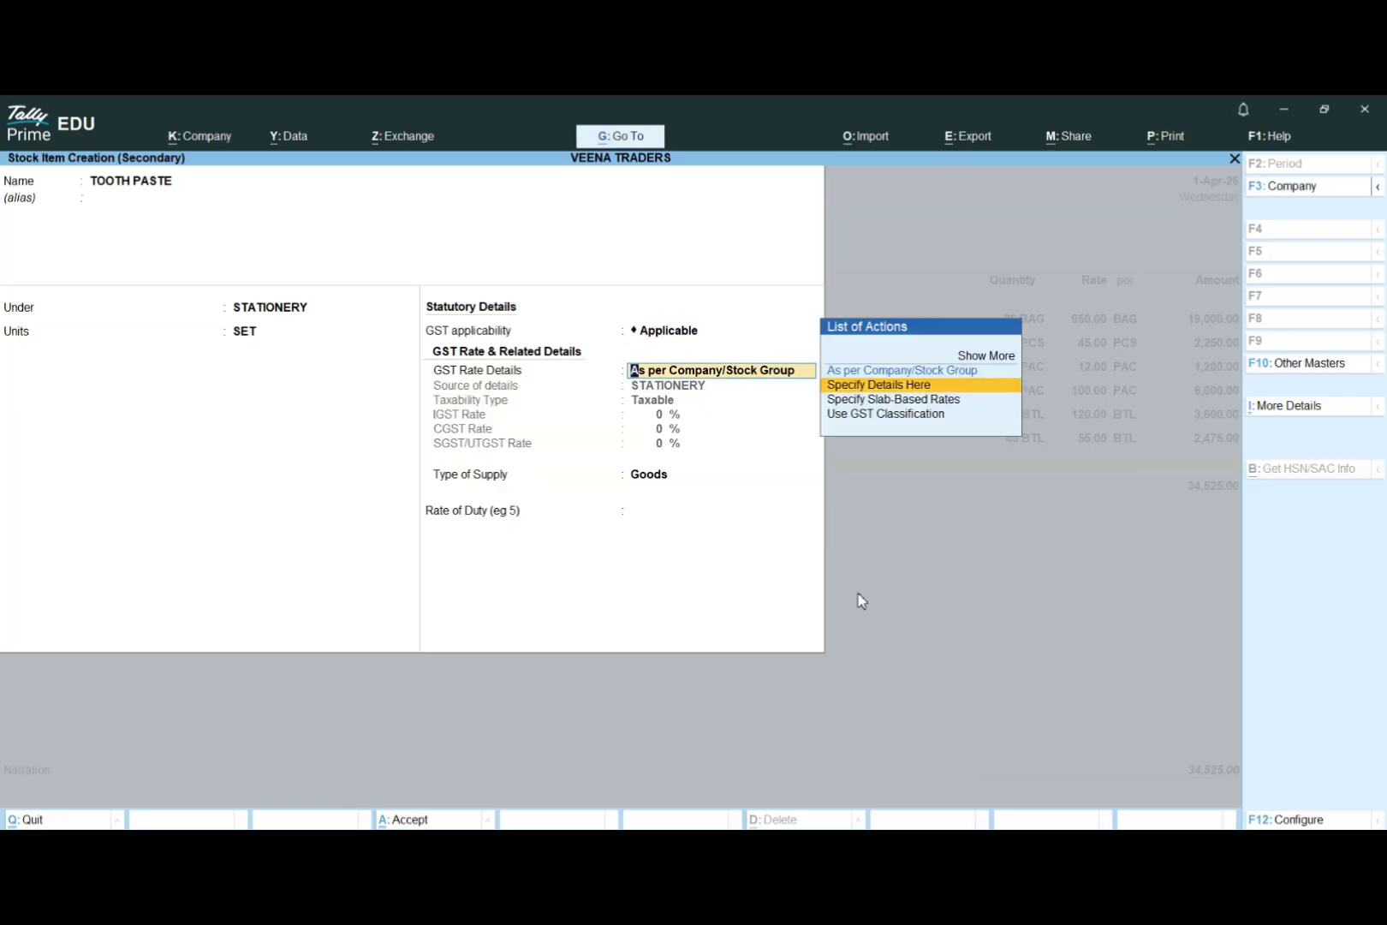
key(Return)
key(Return)
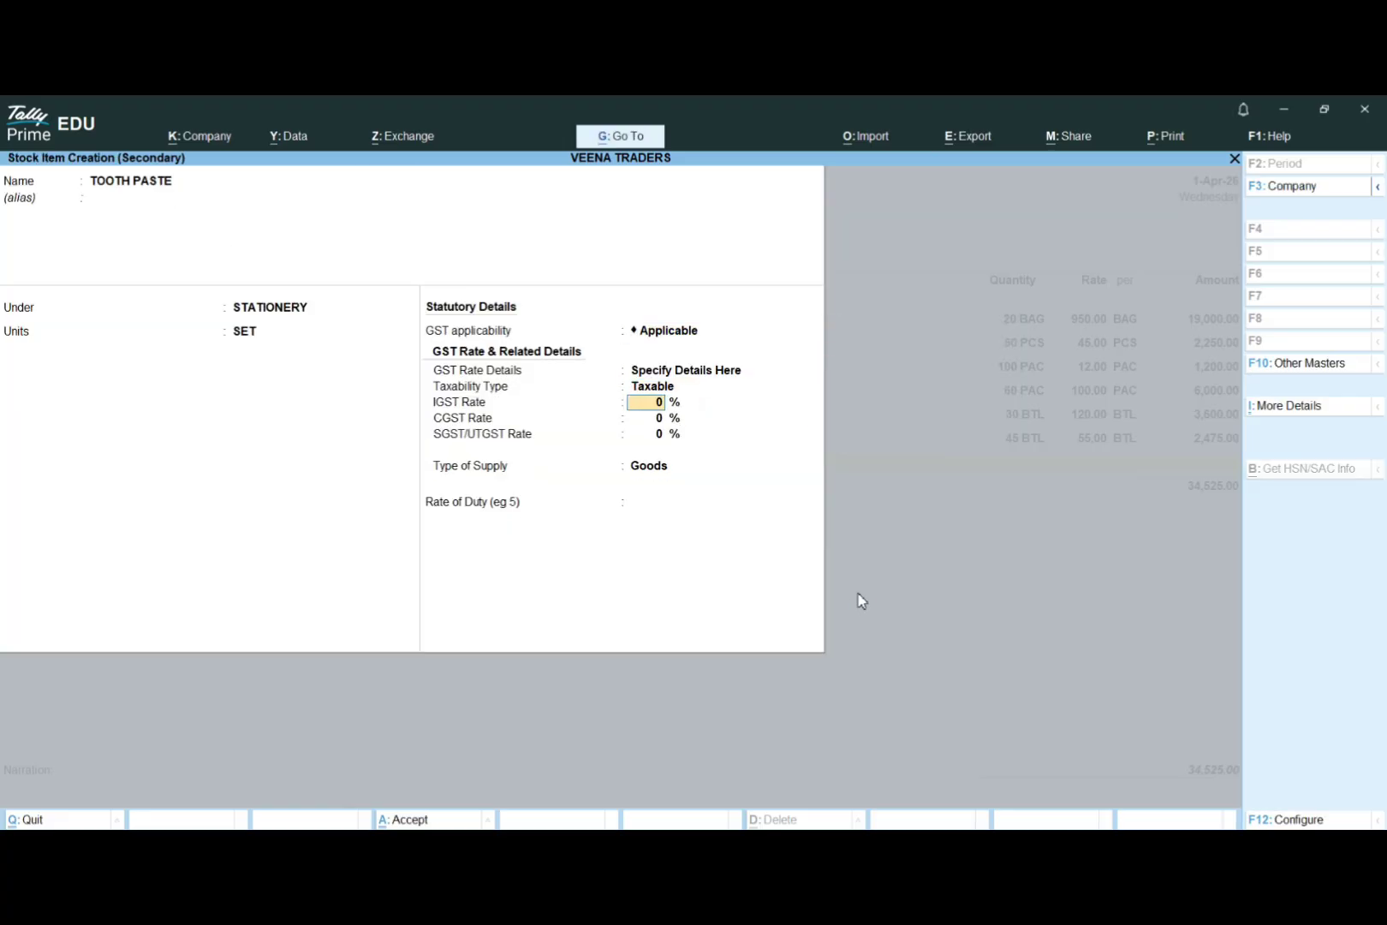
key(Return)
key(Return)
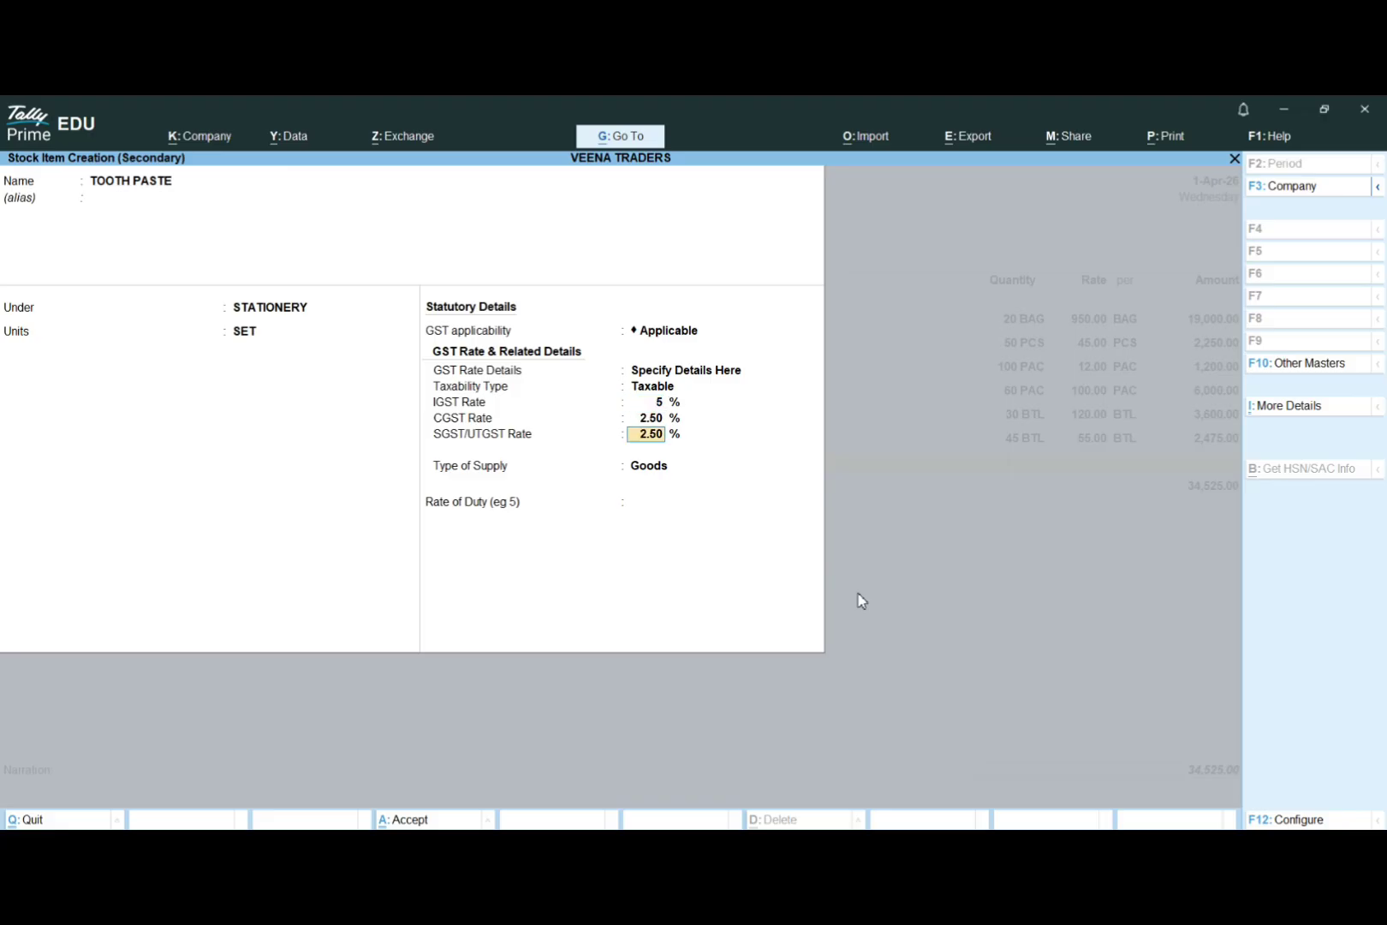
key(Return)
key(Return)
key(Return)
key(Return)
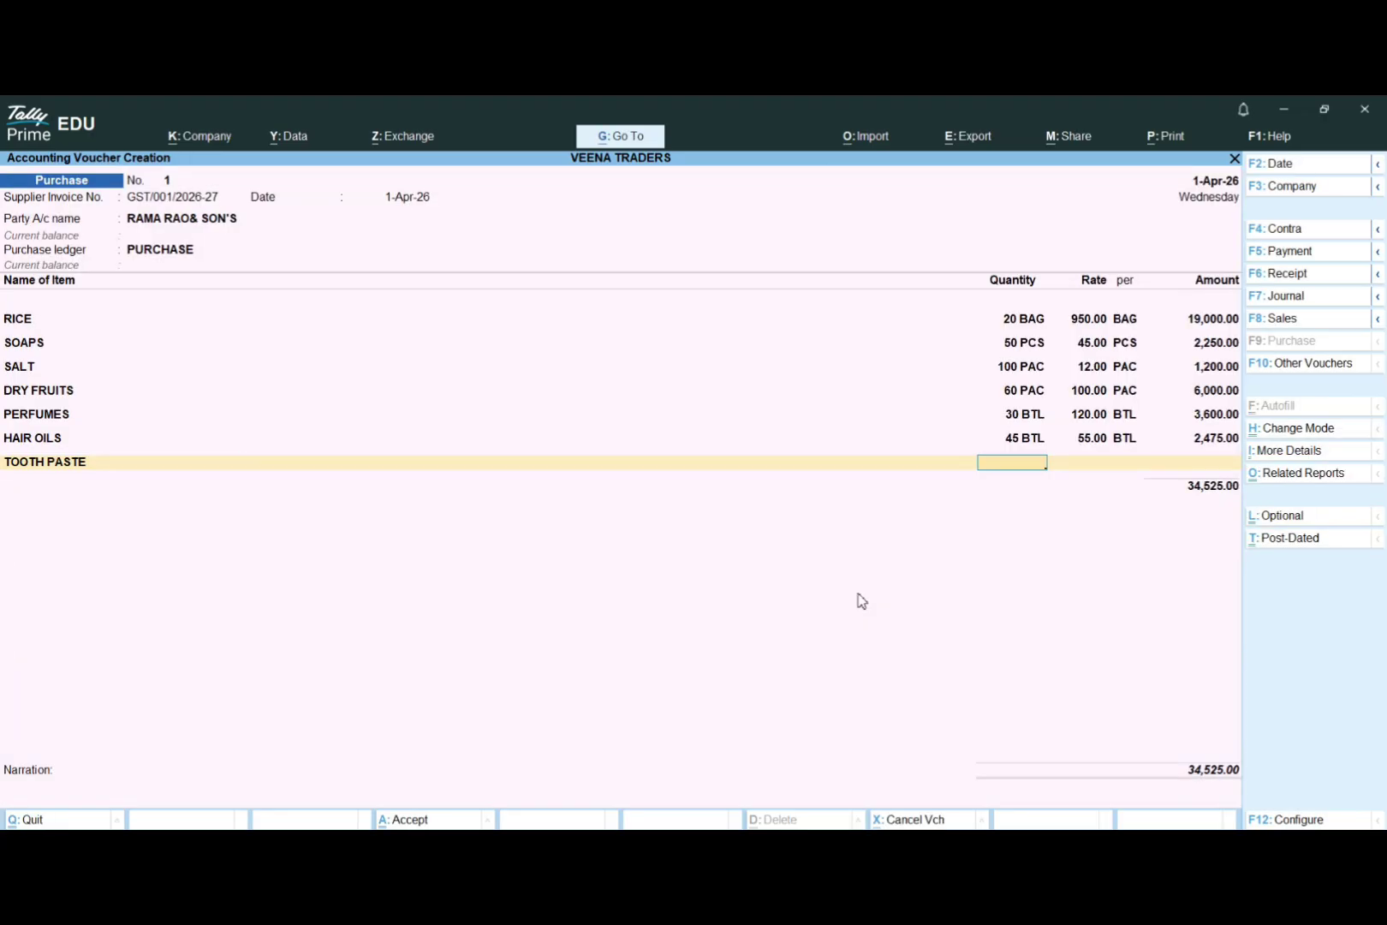
Enter 40 SET at a rate of 52 for the TOOTH PASTE line.
text(40)
key(Return)
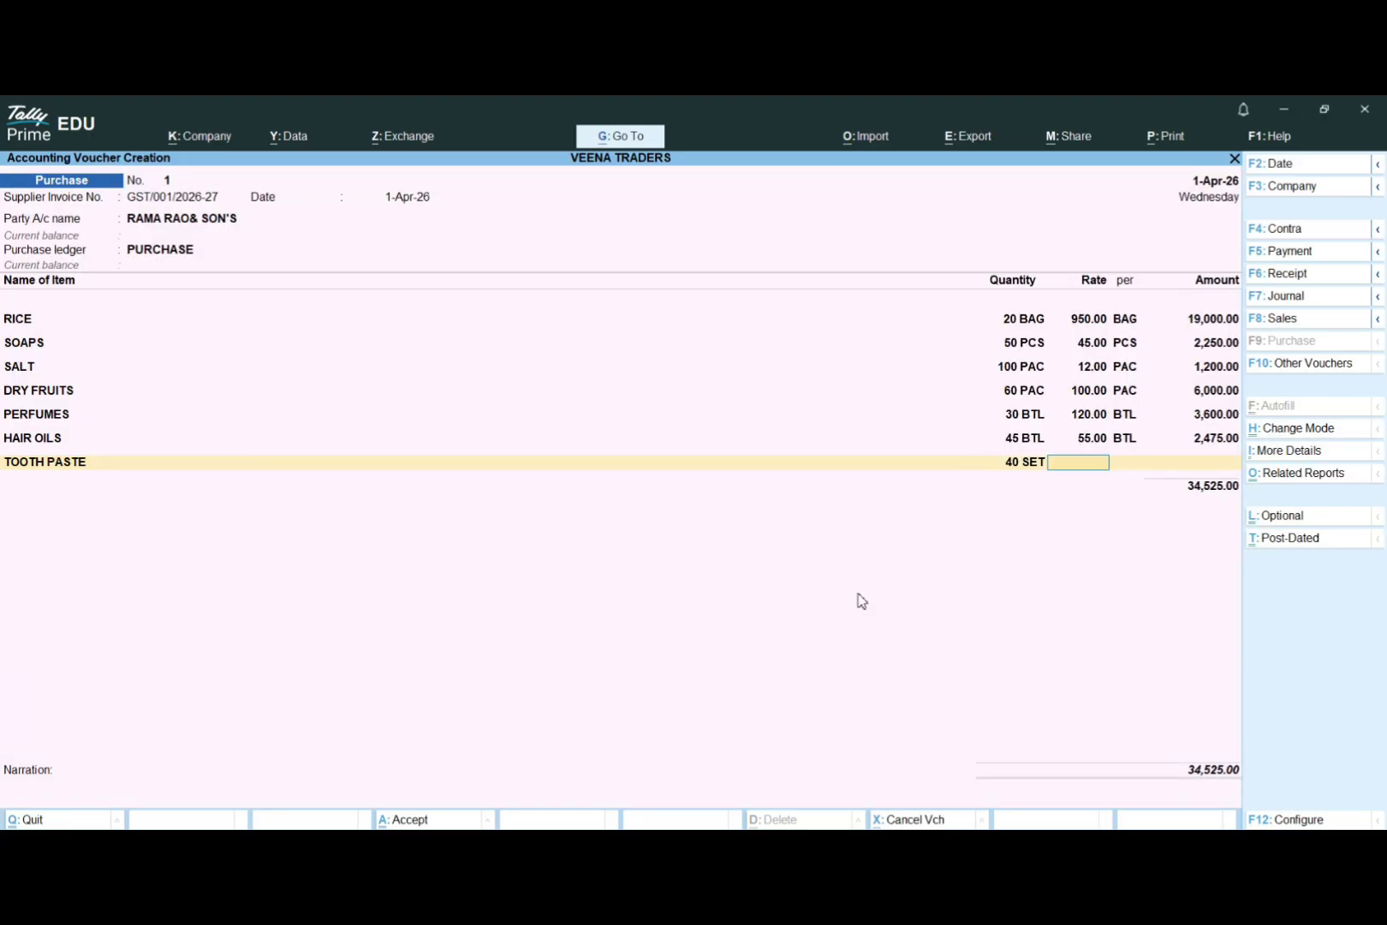
text(52)
key(Return)
key(Return)
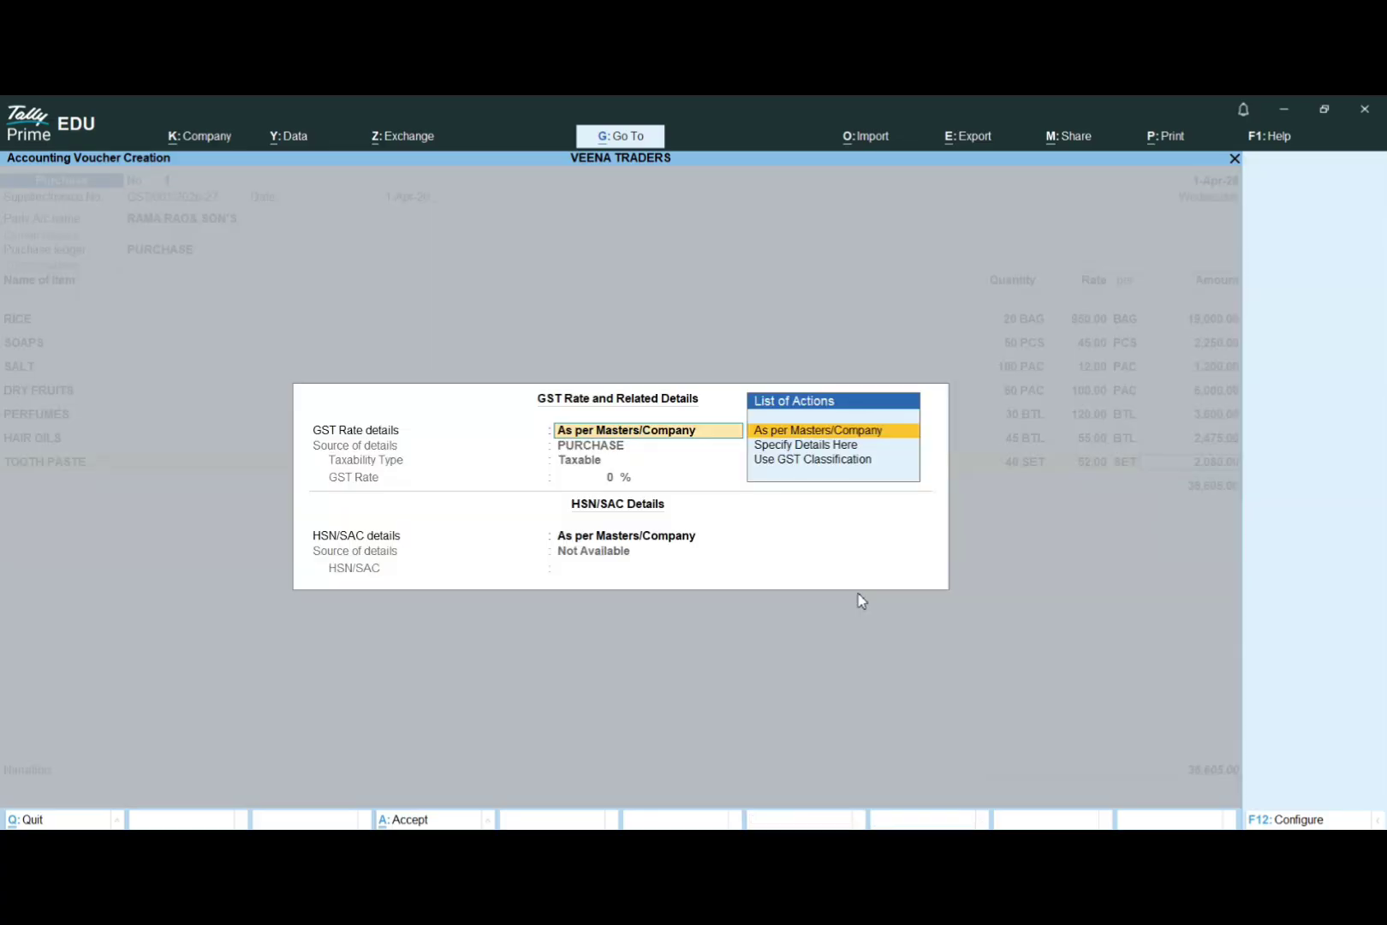
Specify a Taxable GST rate of 5% directly for the TOOTH PASTE line of the purchase voucher.
key(Down)
key(Return)
key(Return)
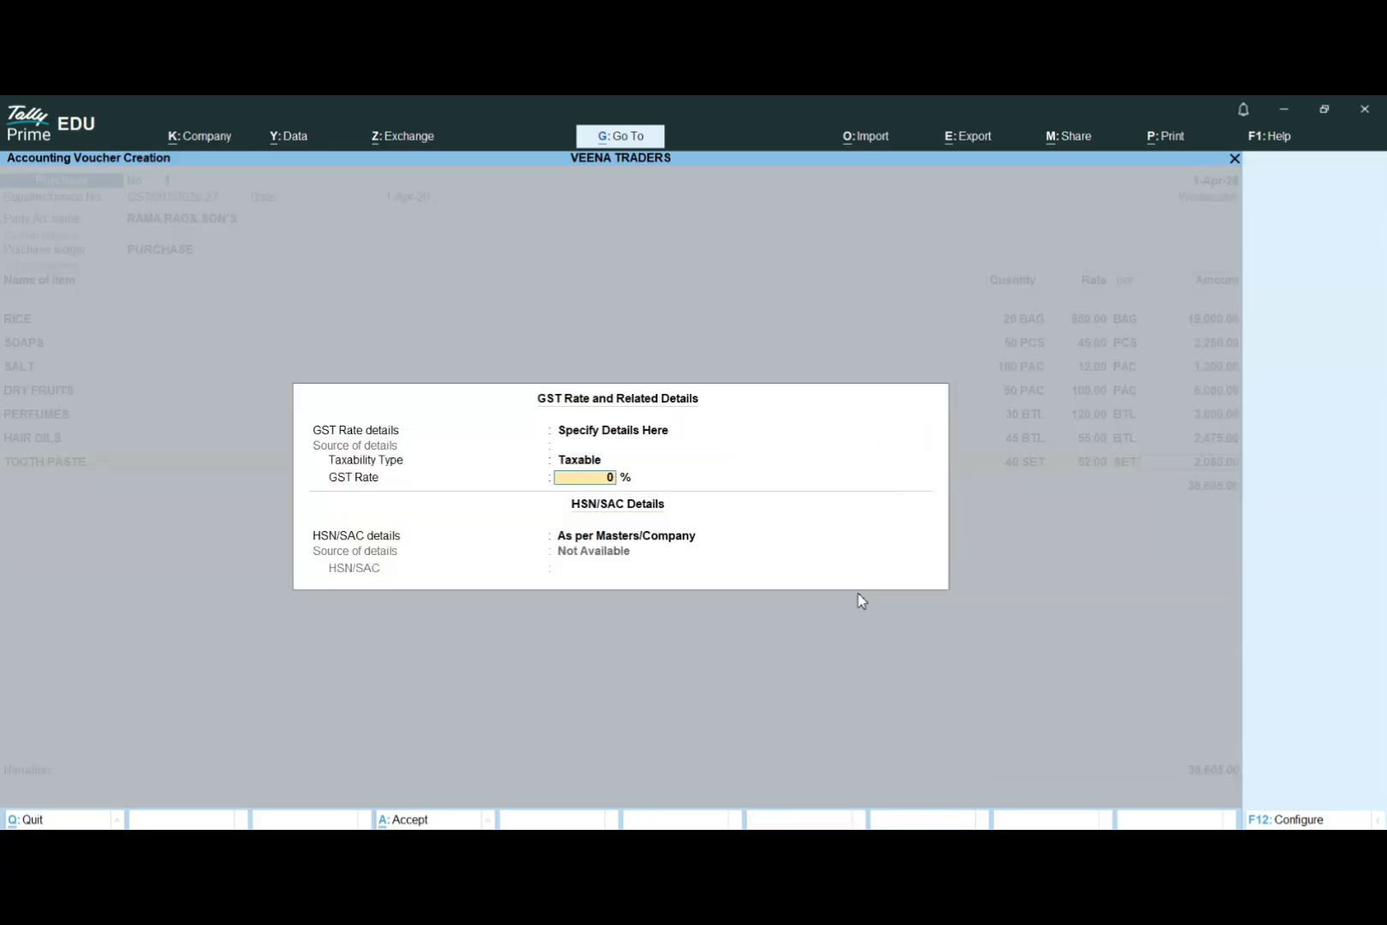
text(5)
key(Return)
key(Return)
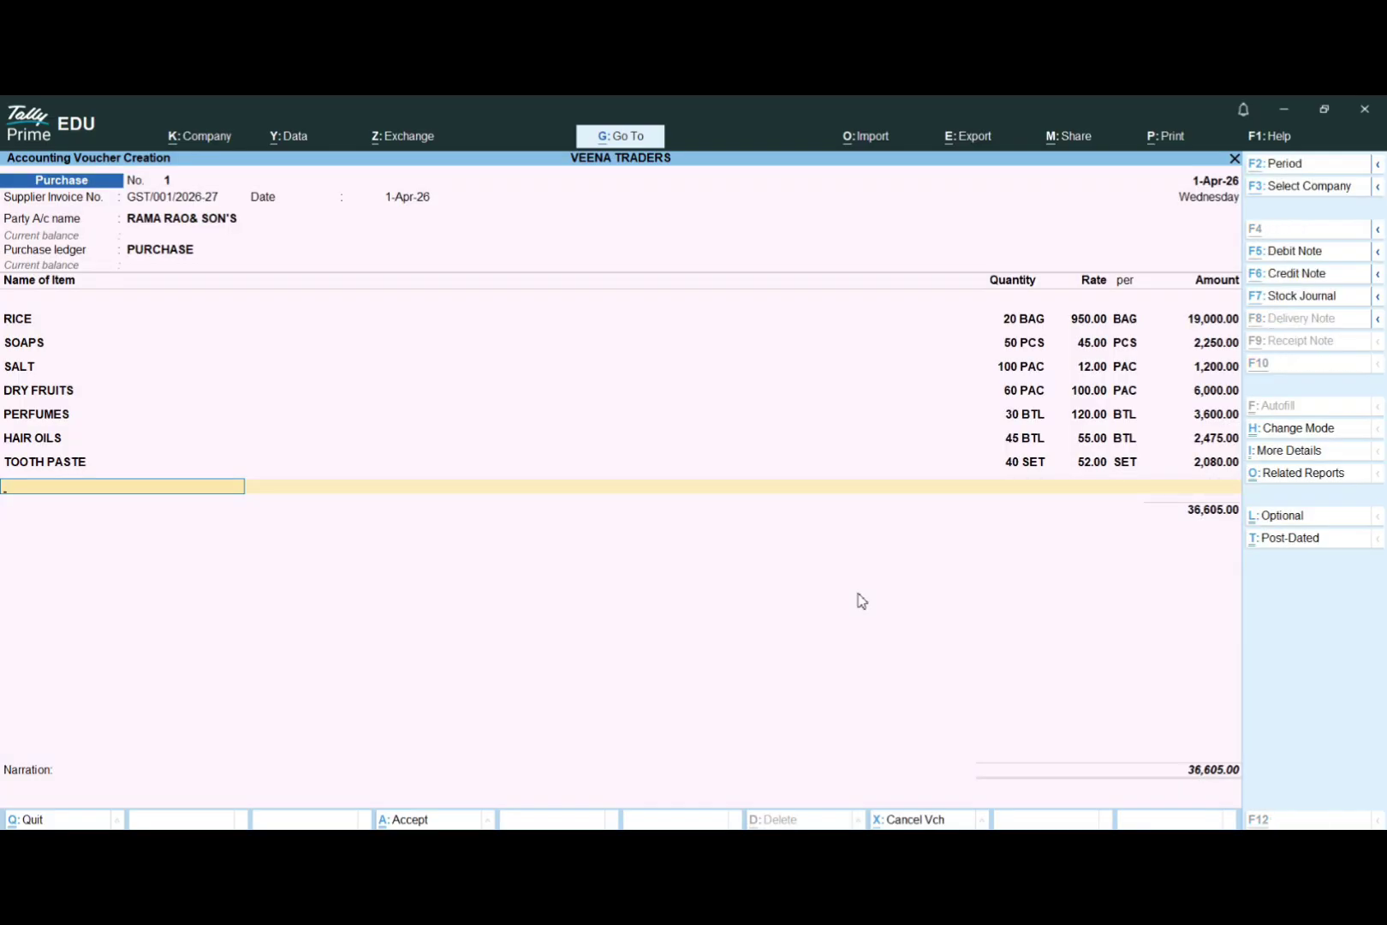
Start a new stock item SHAMPOO under the STATIONERY group with BTL as its unit.
key(alt+c)
text(SHAM)
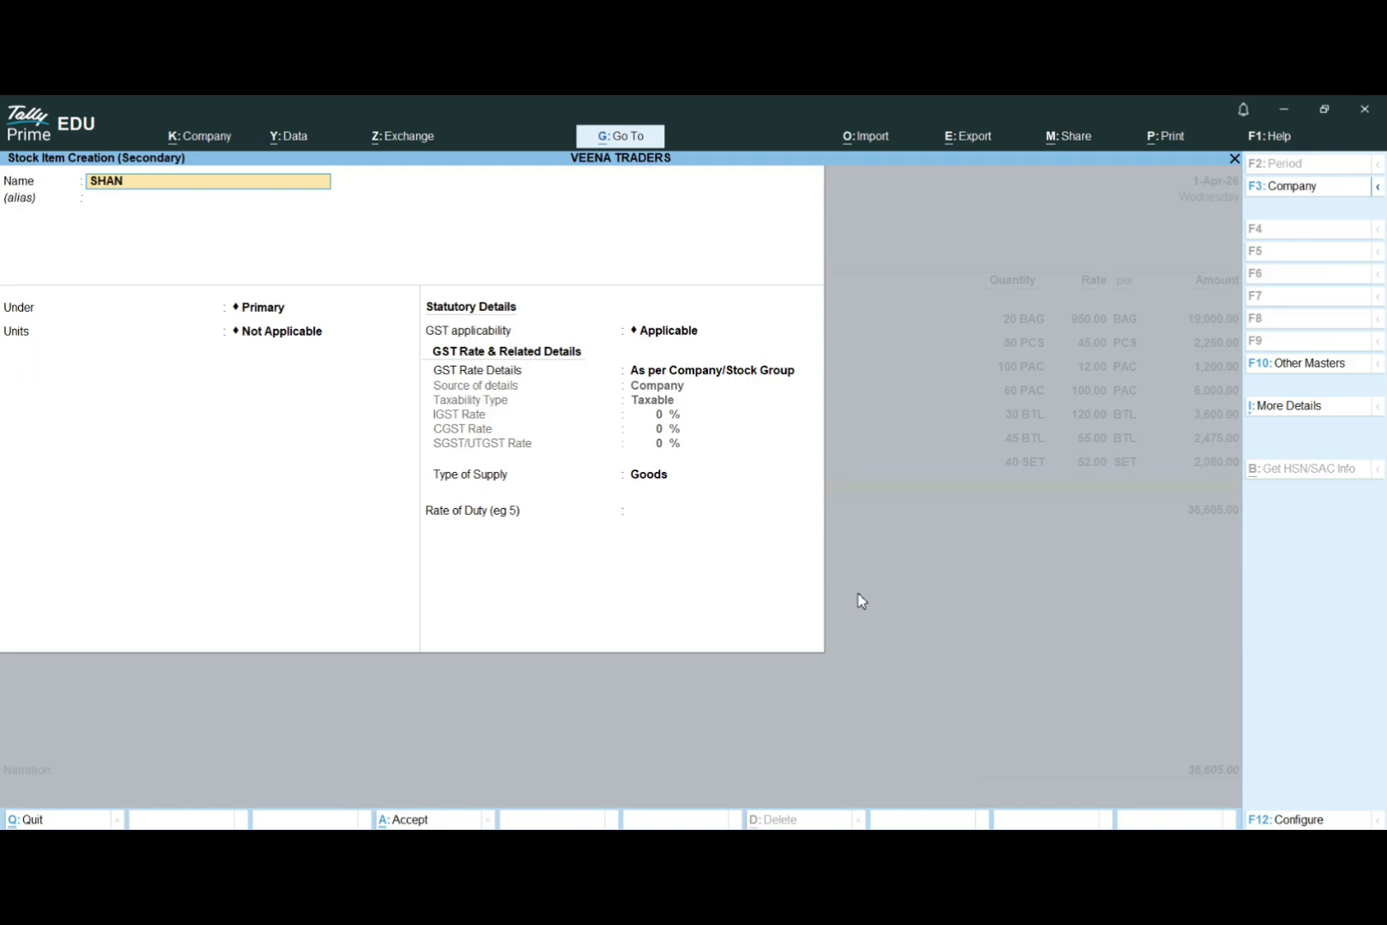
key(BackSpace)
text(MPOO)
key(Return)
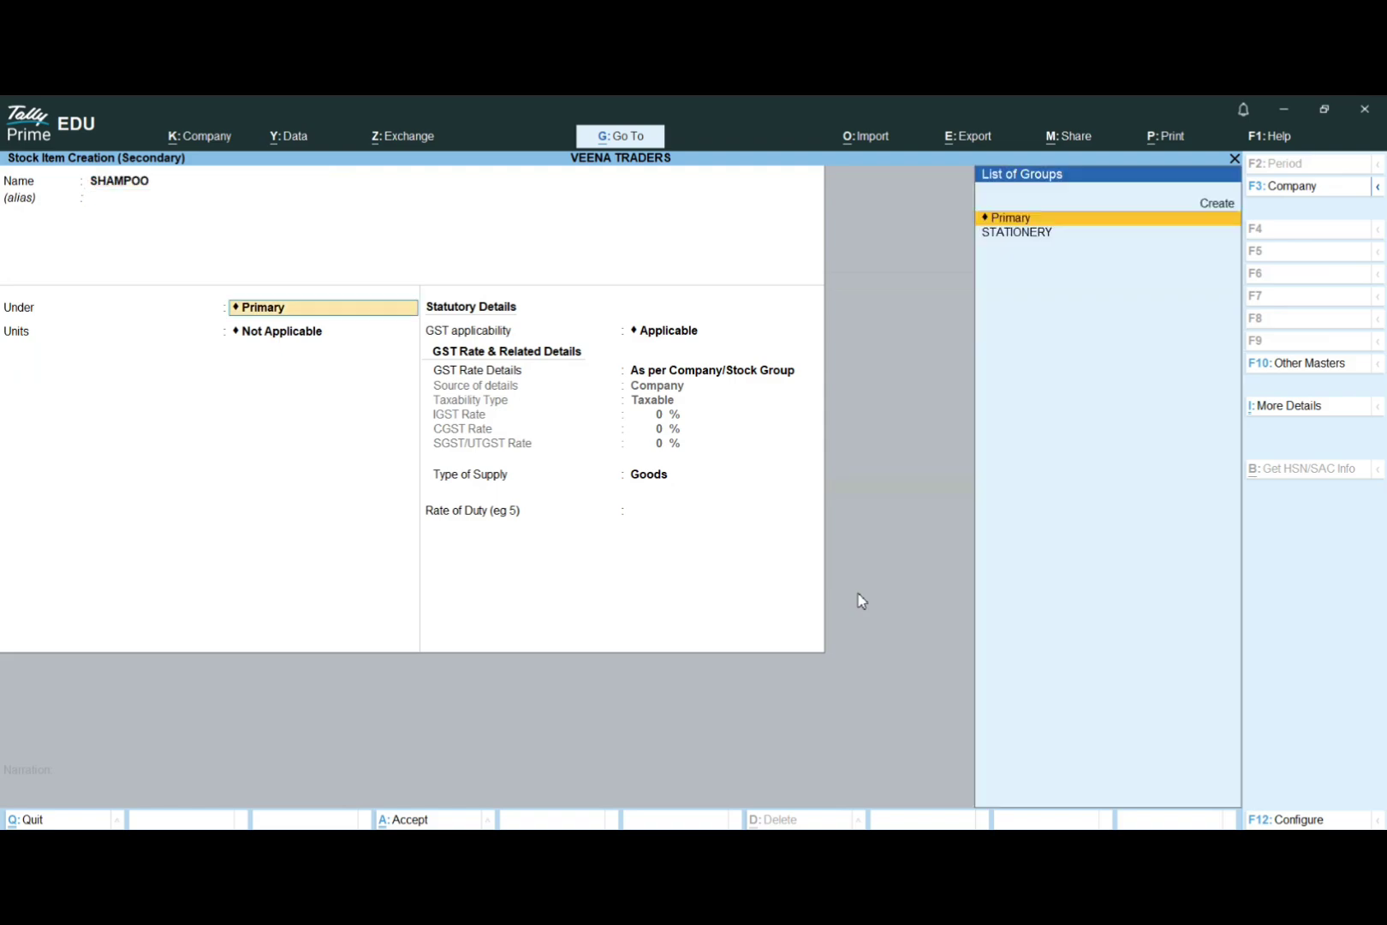
key(Down)
key(Return)
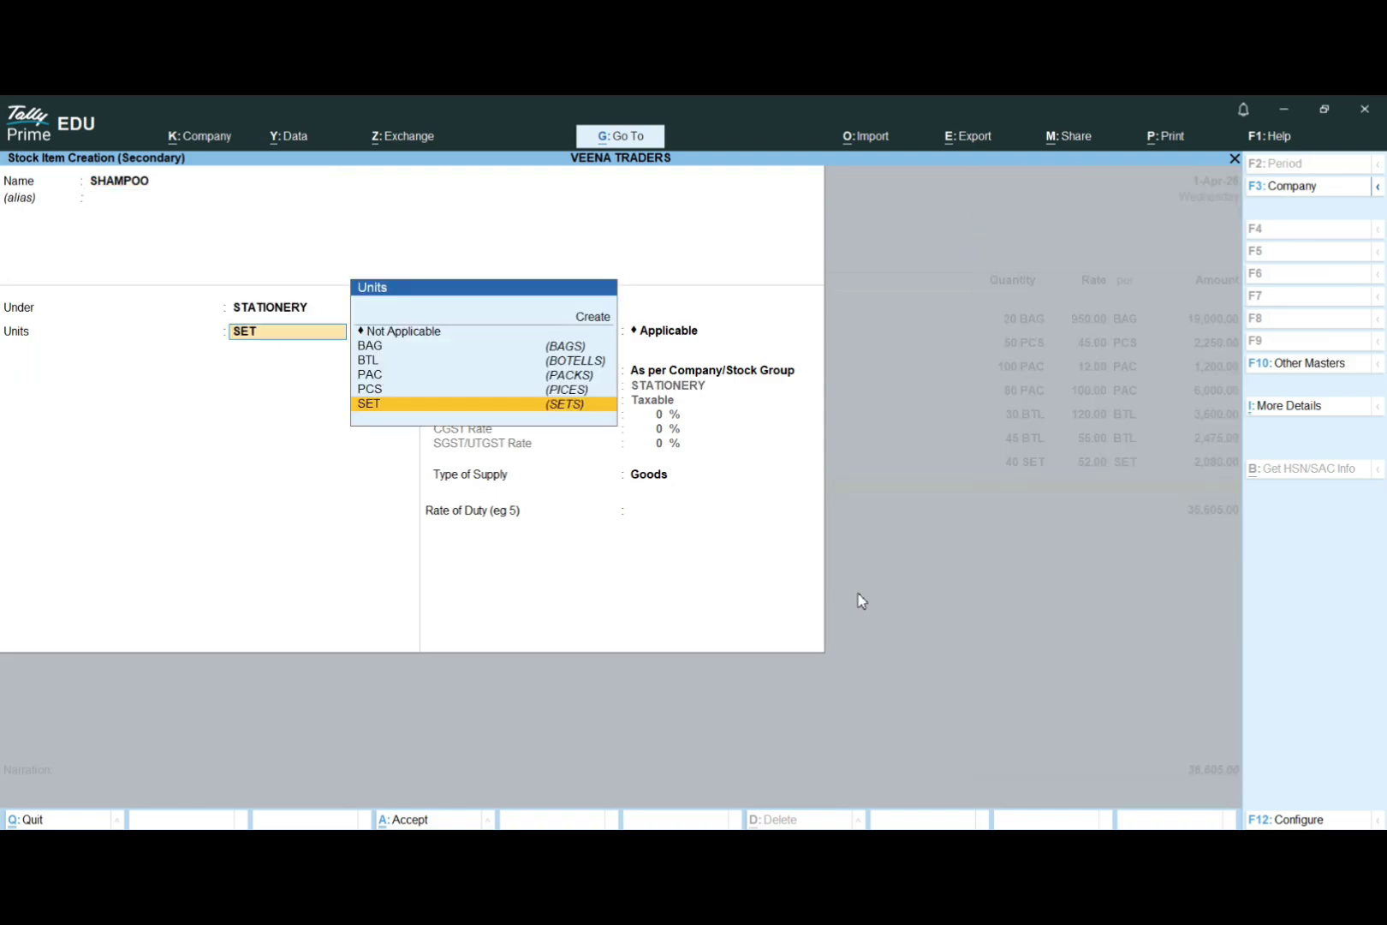
key(Up)
key(Up)
key(Up)
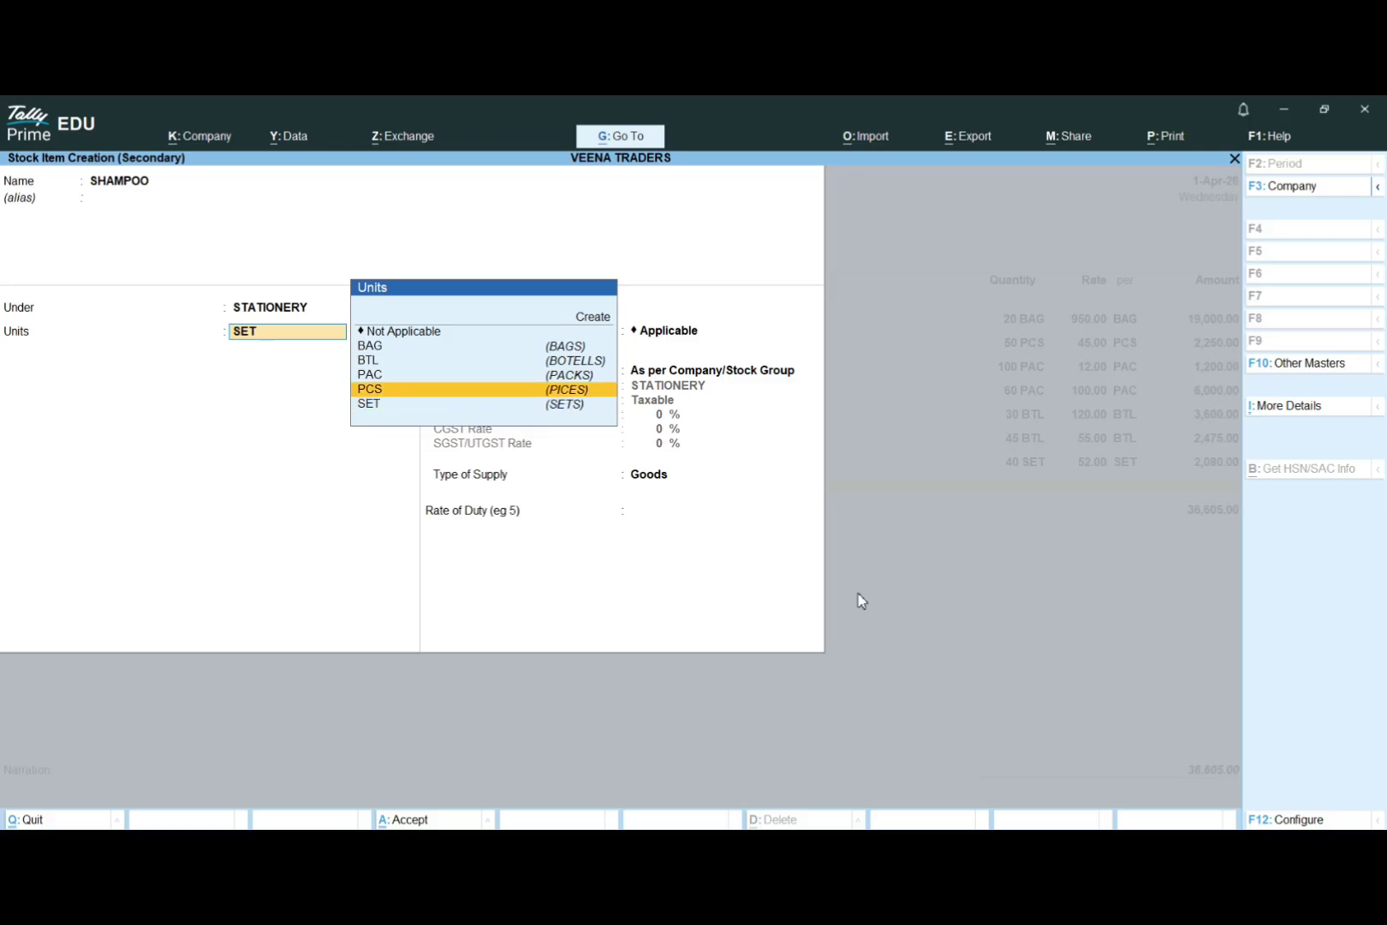
key(Return)
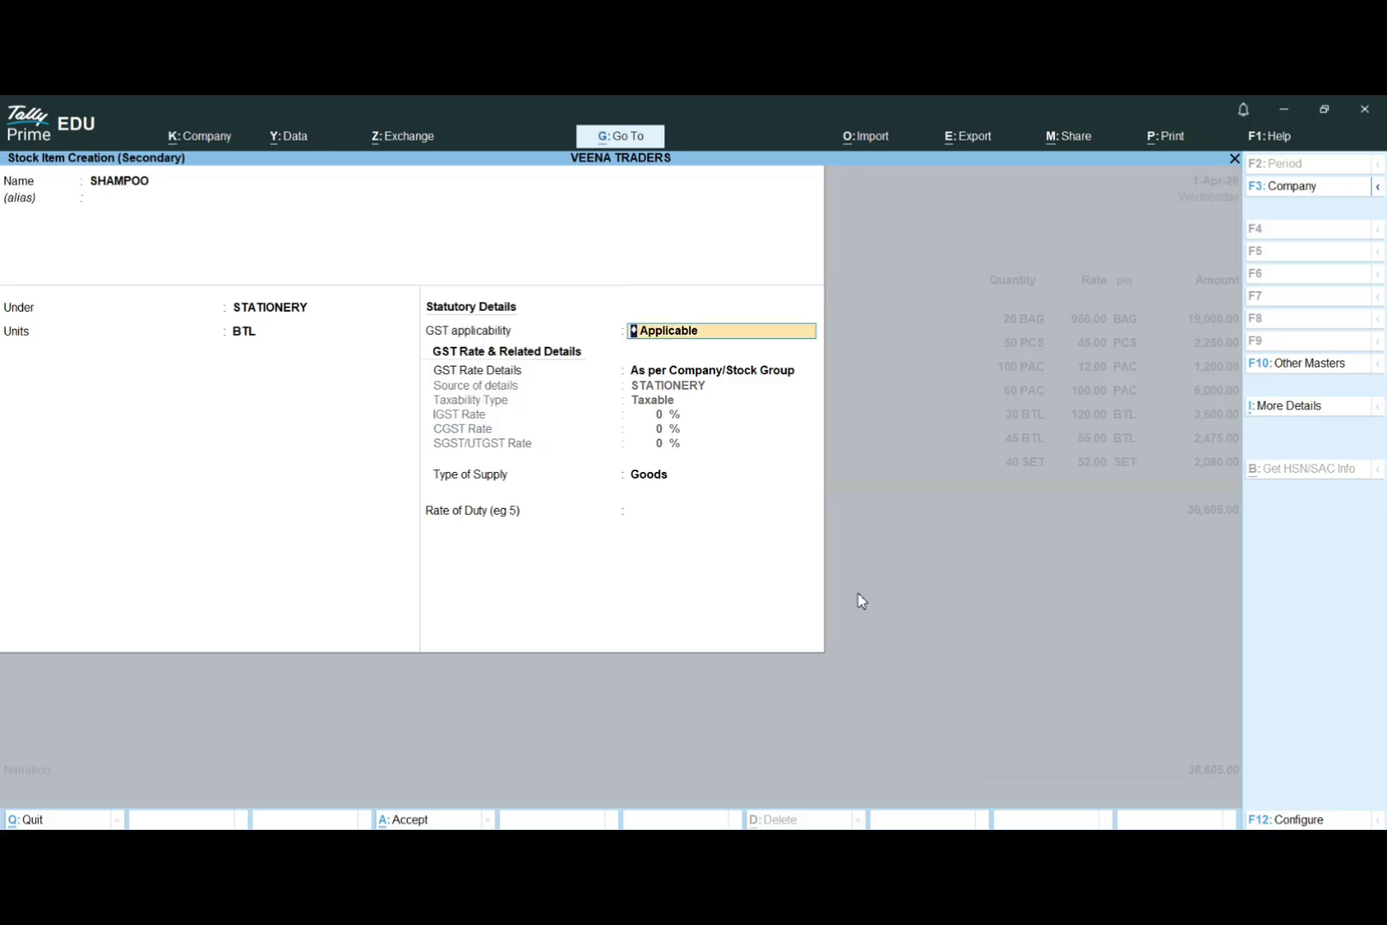
Give SHAMPOO its own Taxable GST details at 12% IGST and save the stock item.
key(Return)
key(Down)
key(Return)
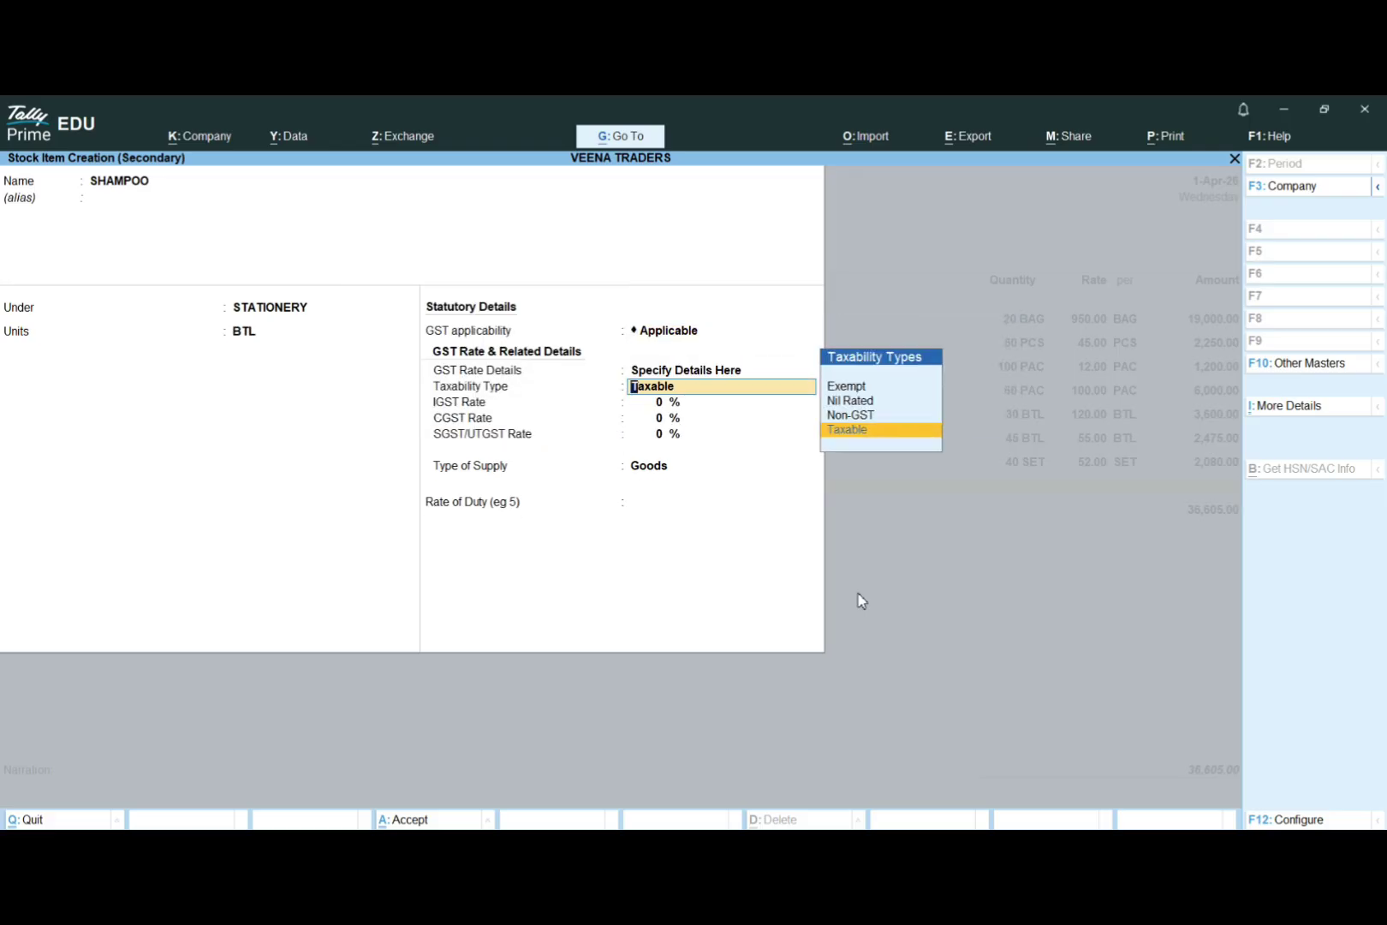
key(Return)
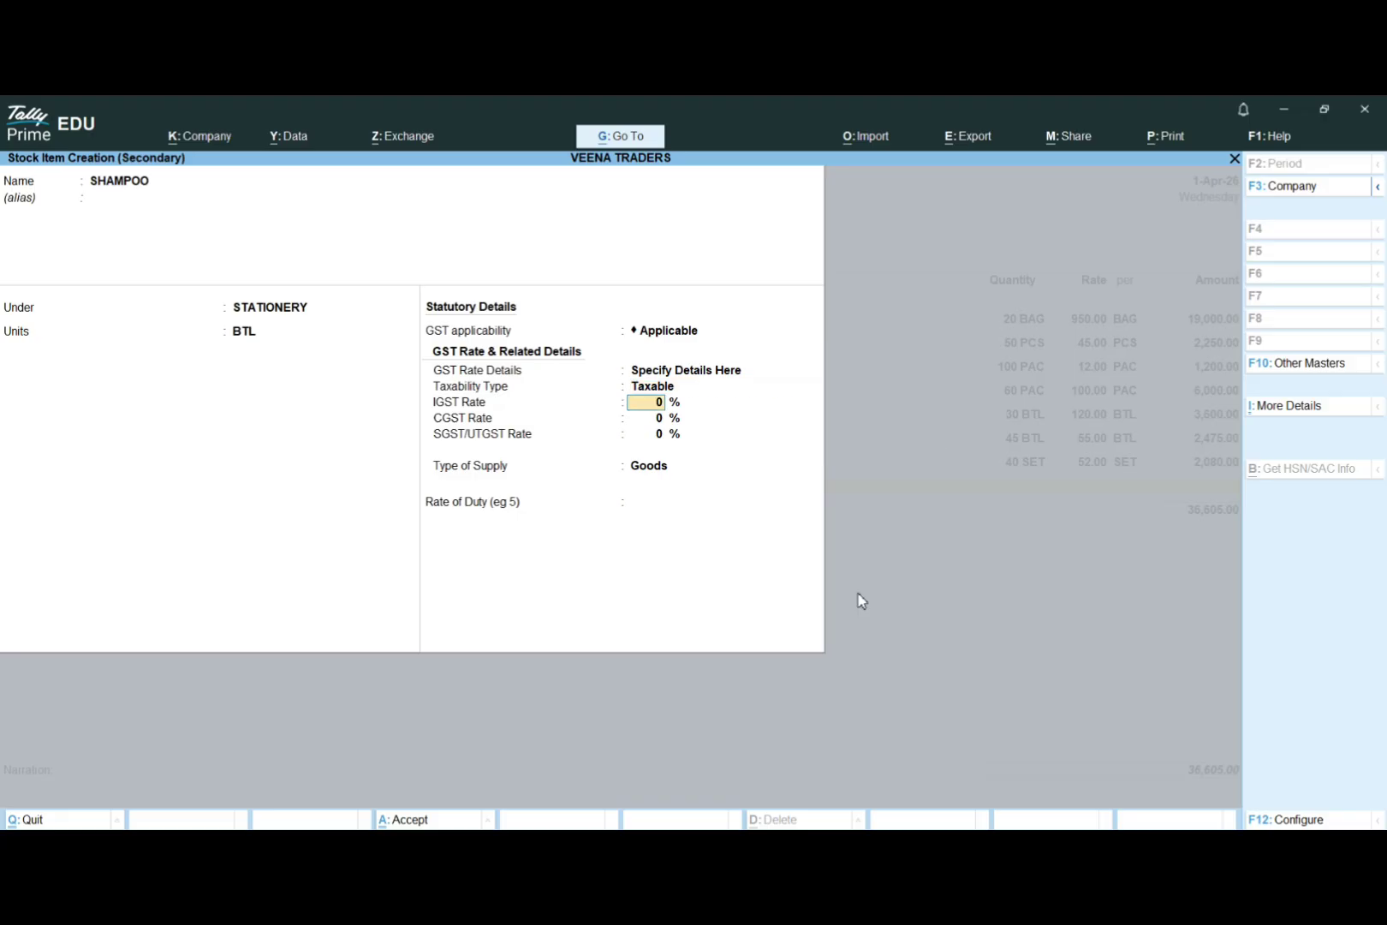
text(12)
key(Return)
key(Return)
key(Return)
key(Return)
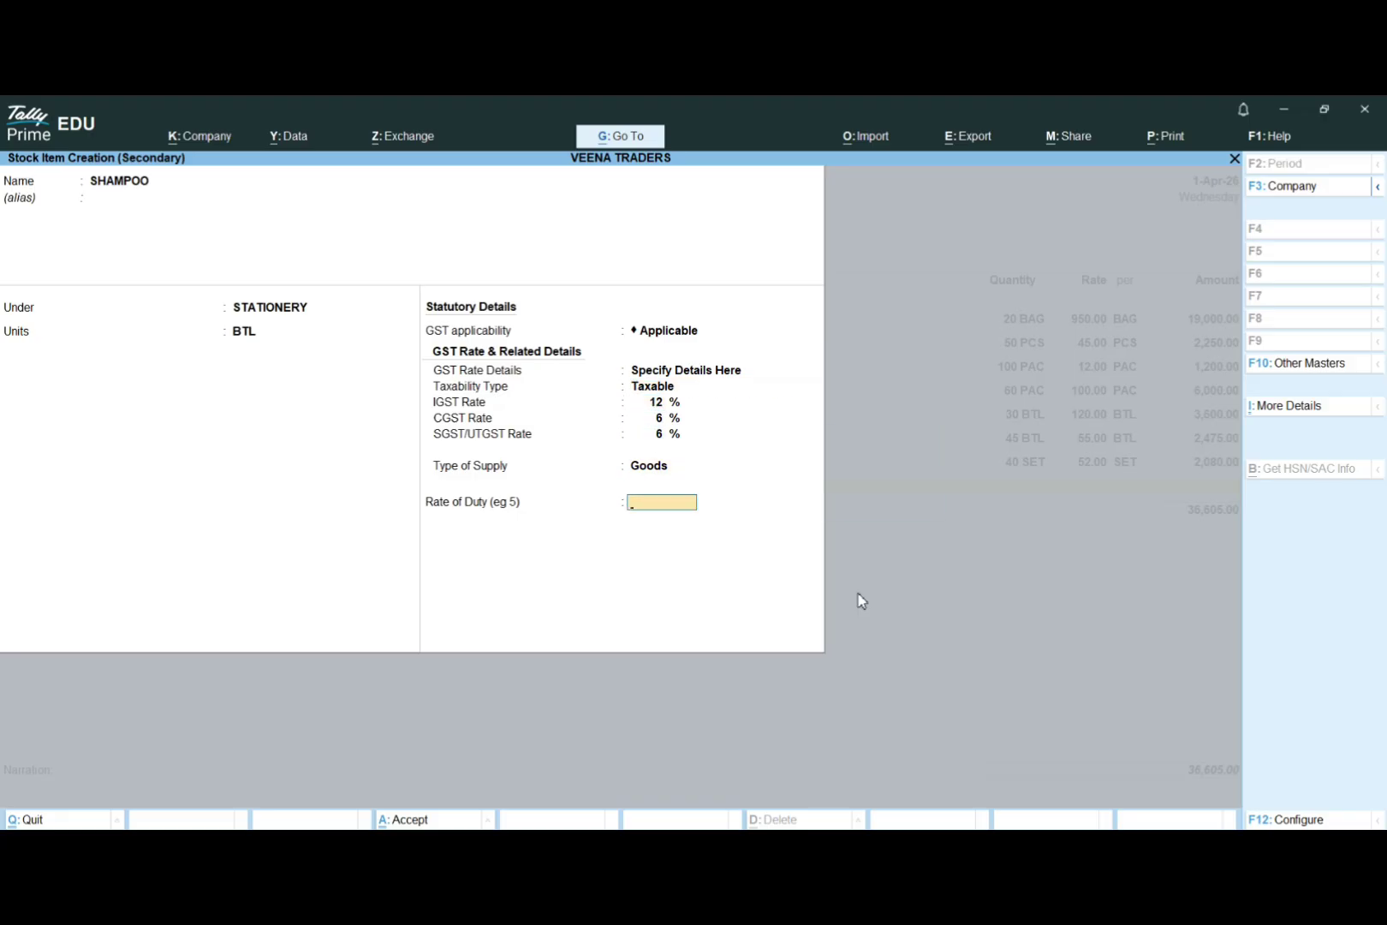
key(Return)
key(Return)
key(Return)
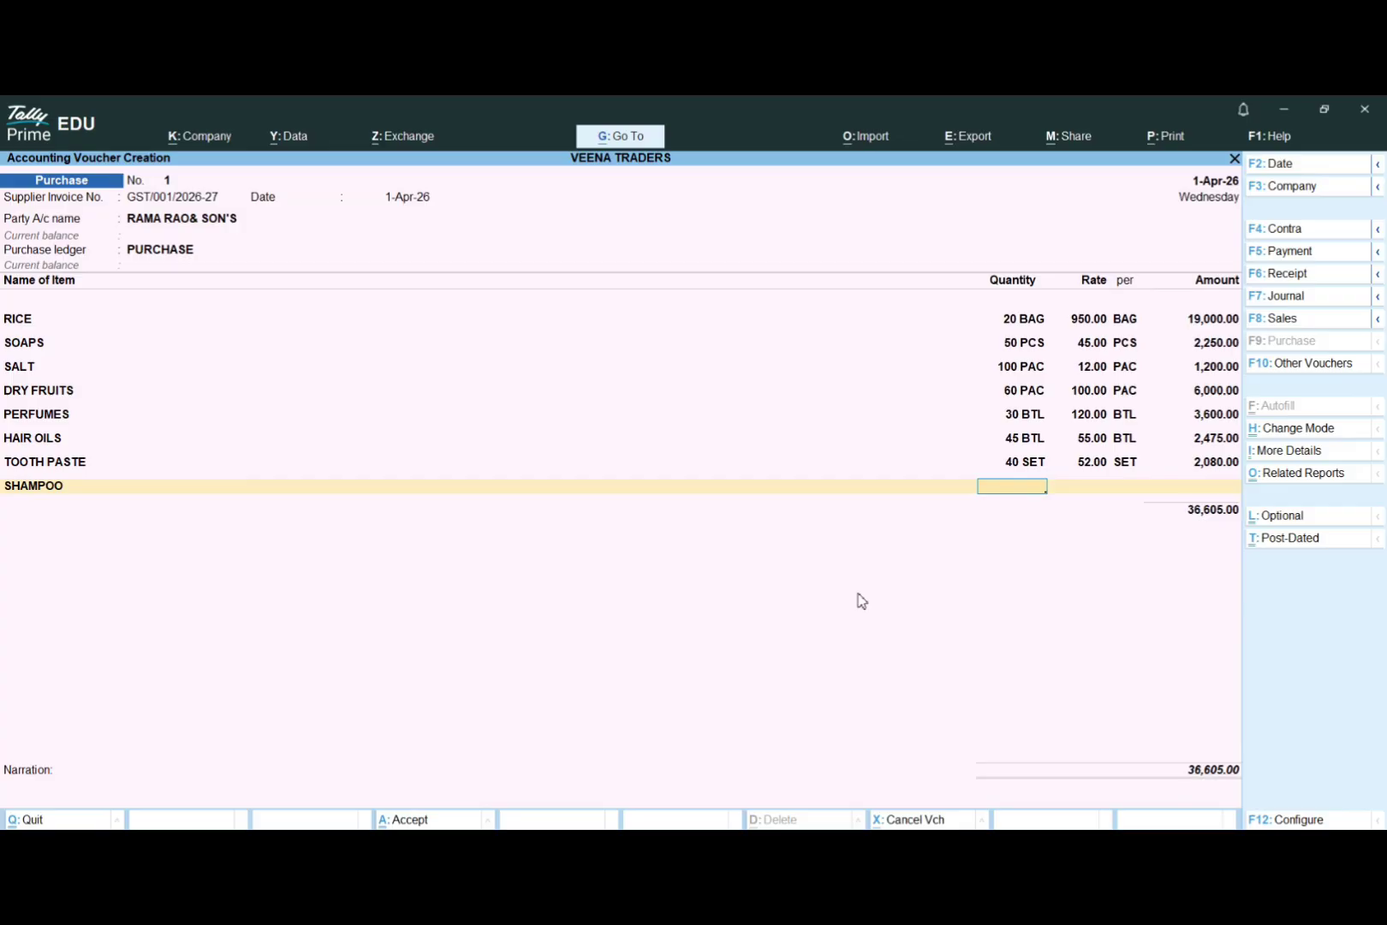
Enter 35 BTL at a rate of 74 for the SHAMPOO line.
text(35)
key(Return)
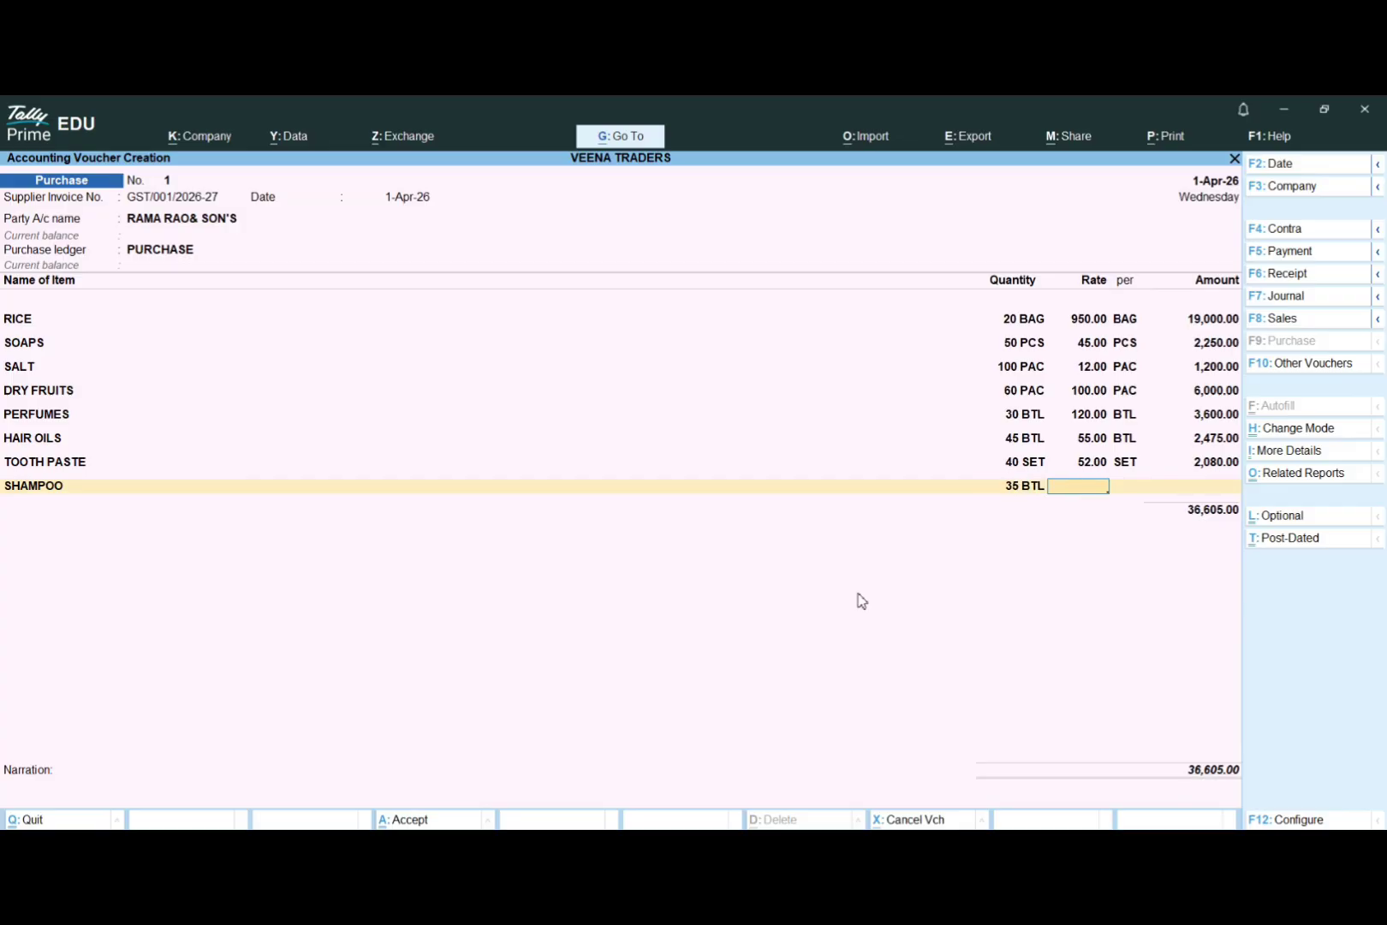
text(74)
key(Return)
key(Return)
key(Return)
Specify a Taxable GST rate of 18% directly for the SHAMPOO line of the purchase voucher.
key(Return)
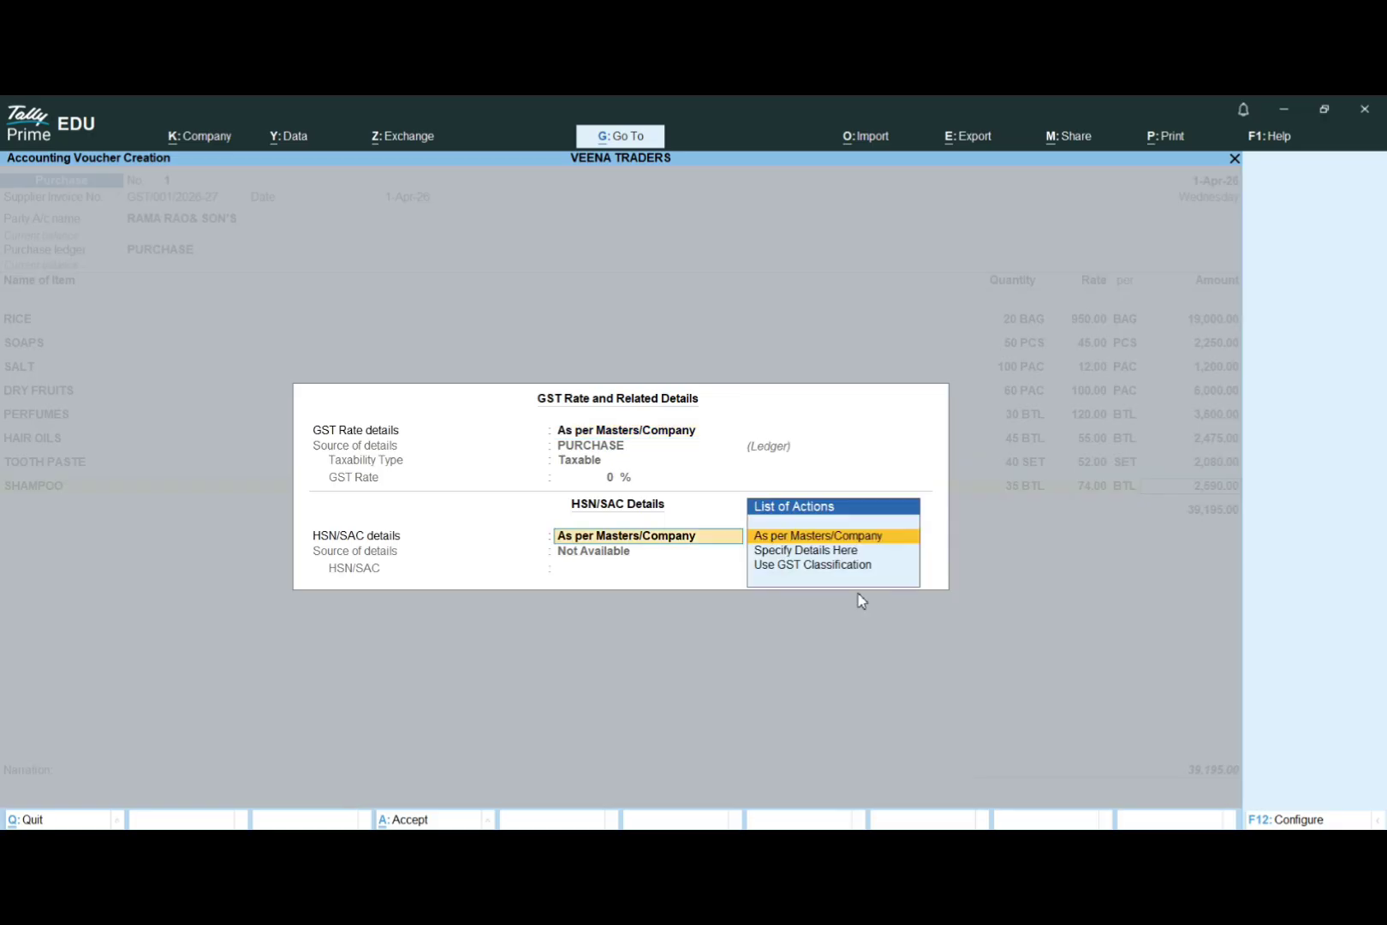
key(BackSpace)
key(Down)
key(Return)
key(Return)
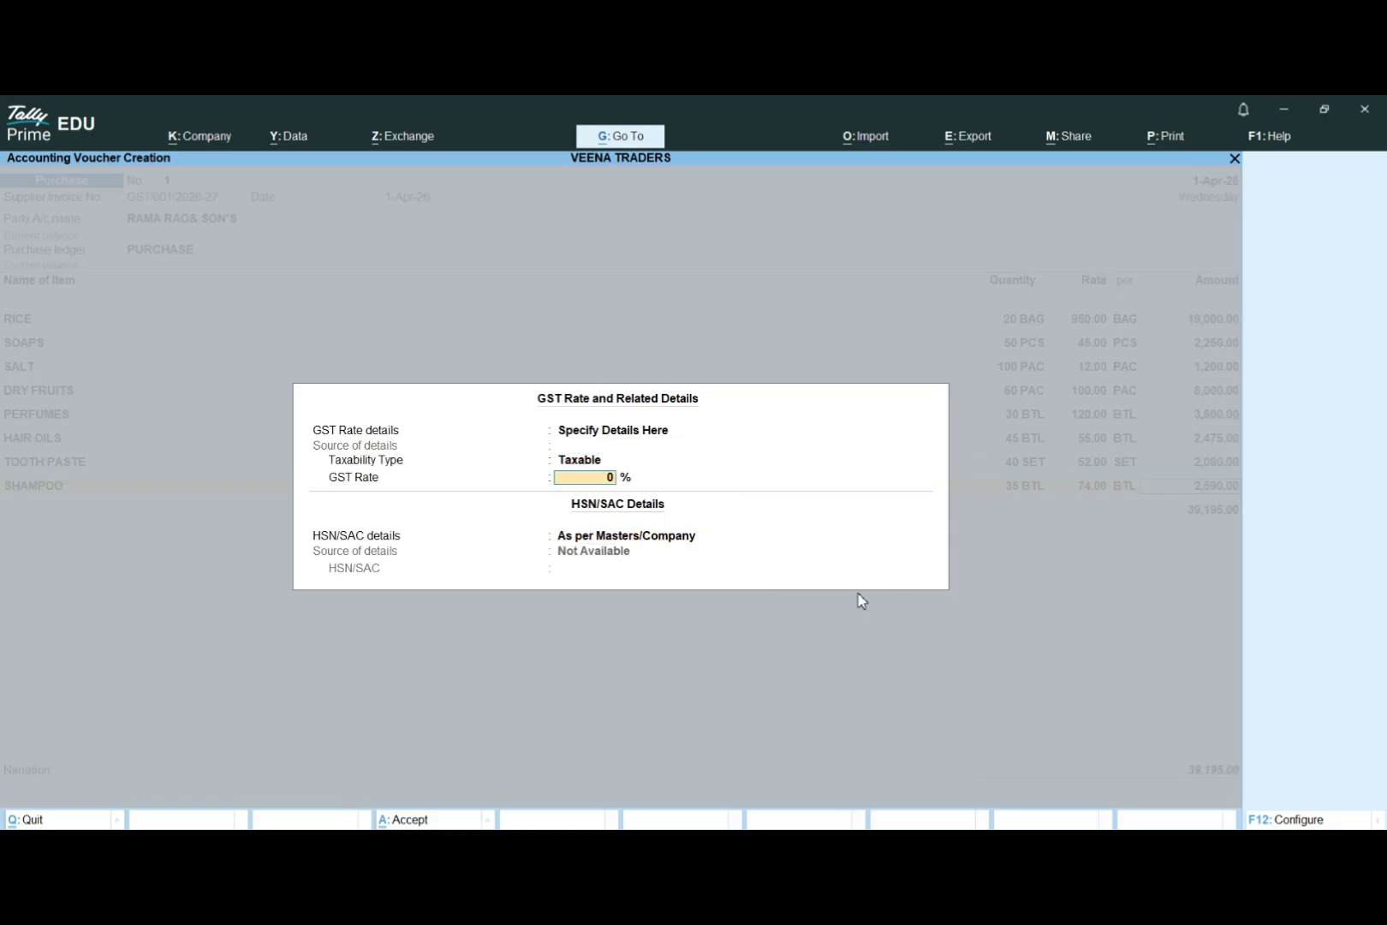
text(18)
key(Return)
key(Return)
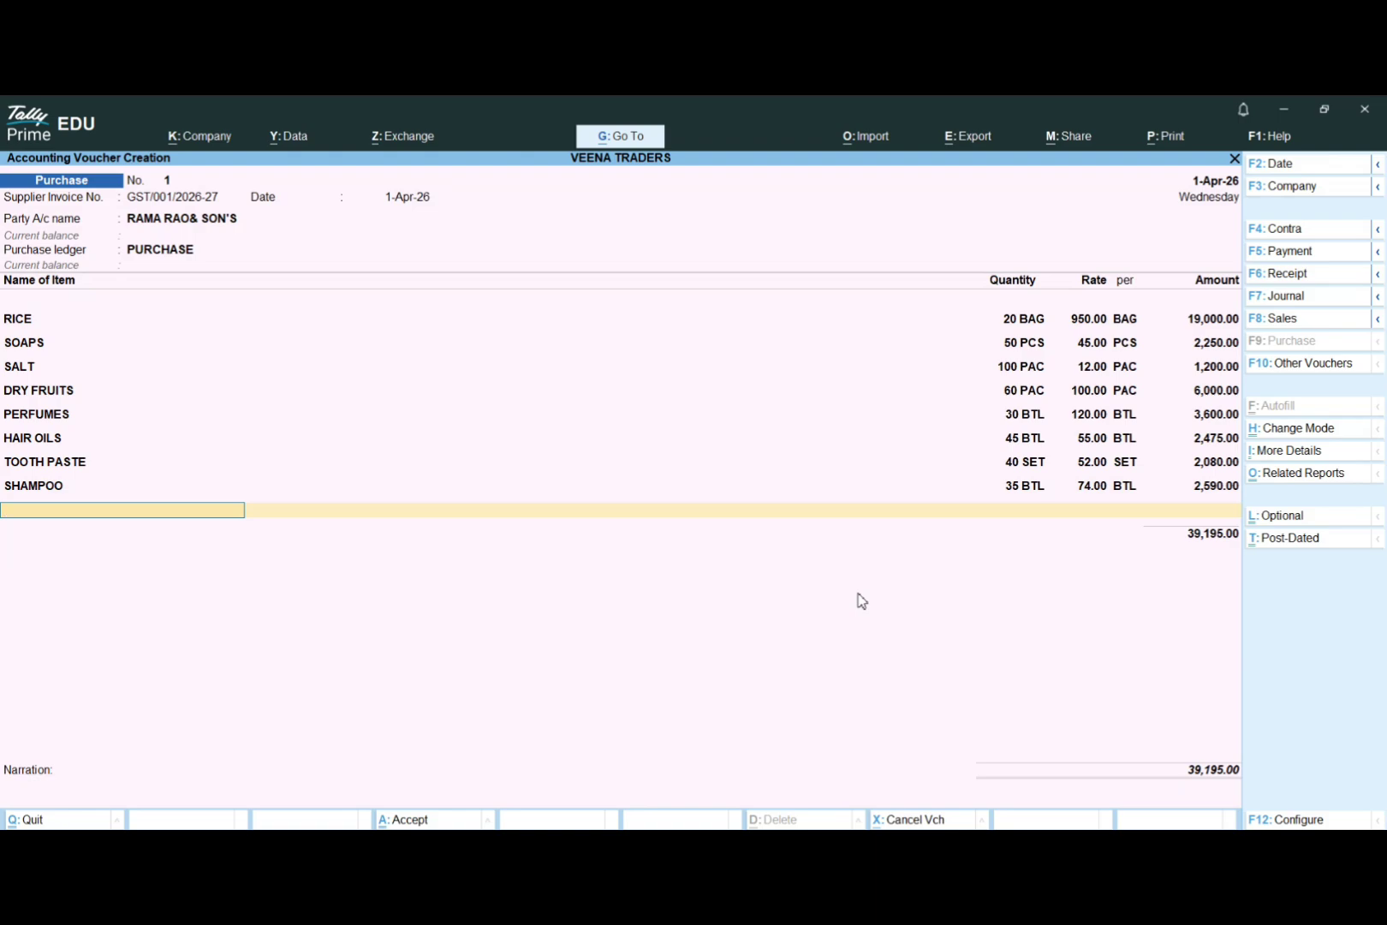
Start a new stock item named SHAVING CREAM and place it under the STATIONERY group.
key(alt+c)
text(SHA)
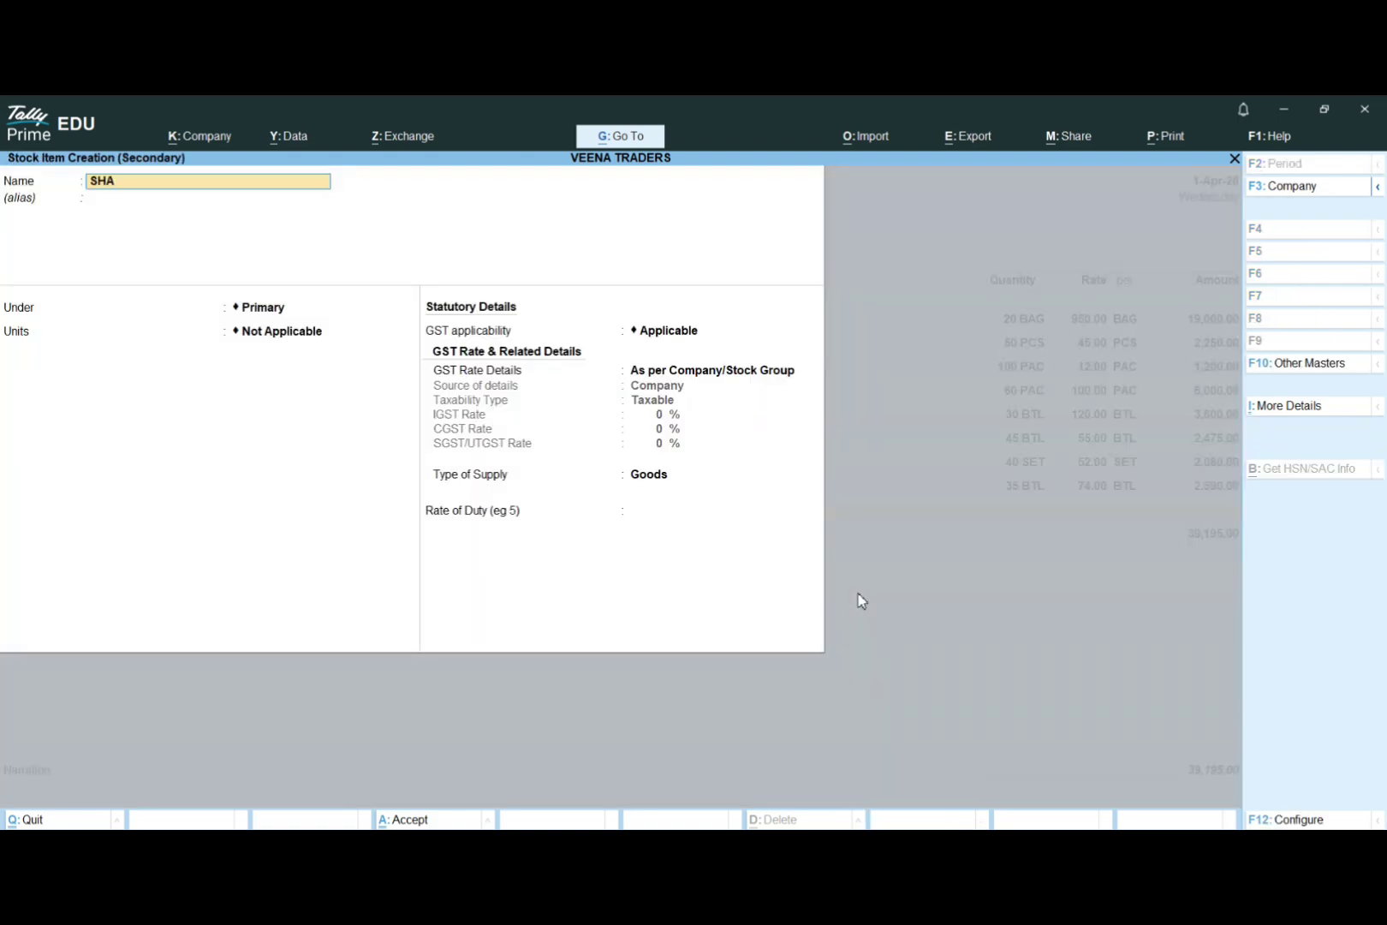
text(VING CREAM)
key(Return)
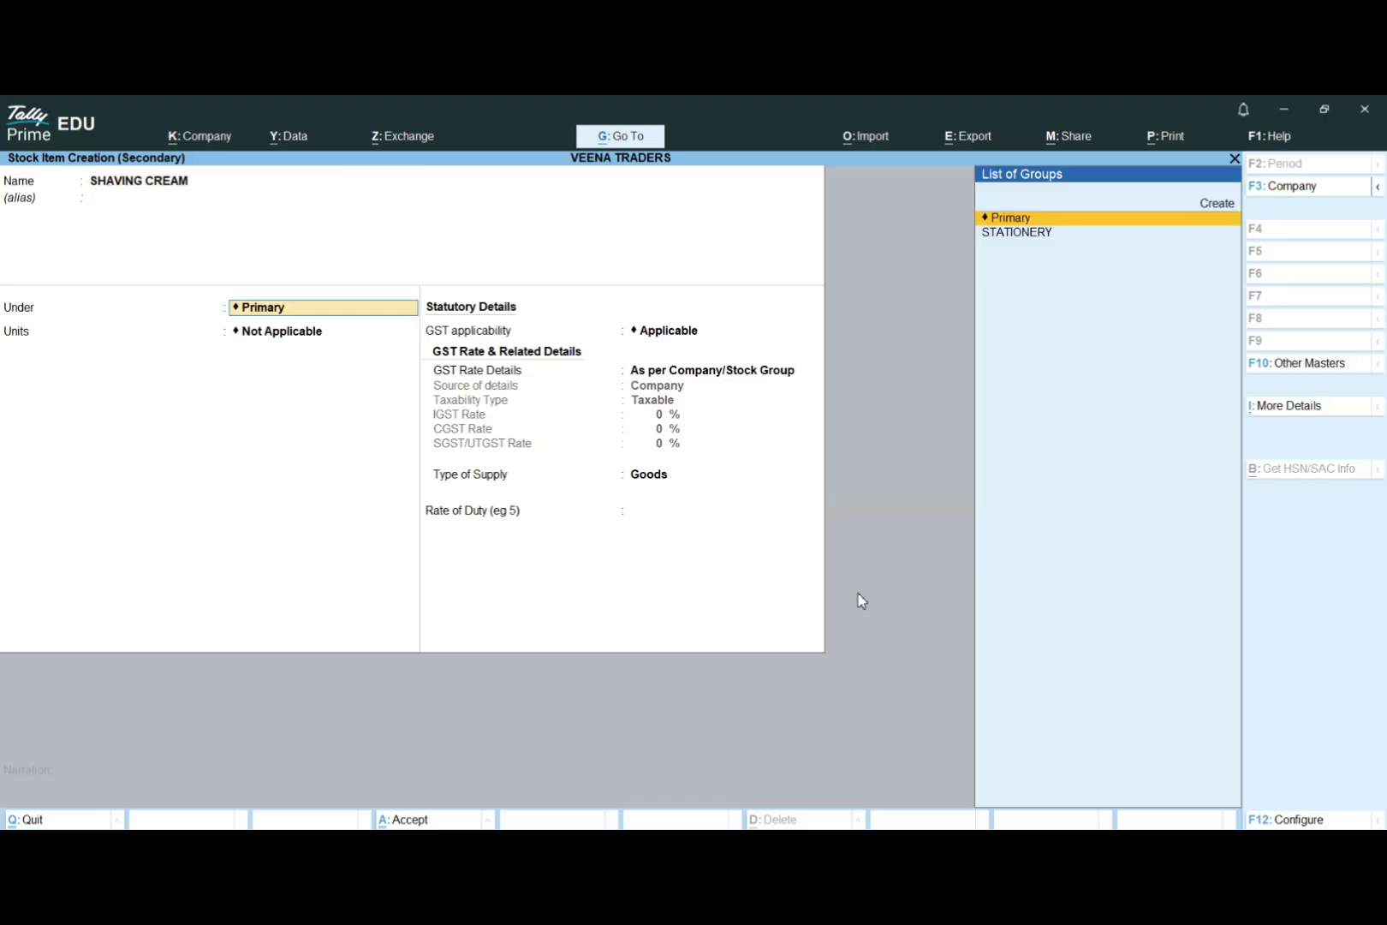
key(Down)
key(Return)
Choose SET as the unit of the SHAVING CREAM stock item.
key(Down)
key(Down)
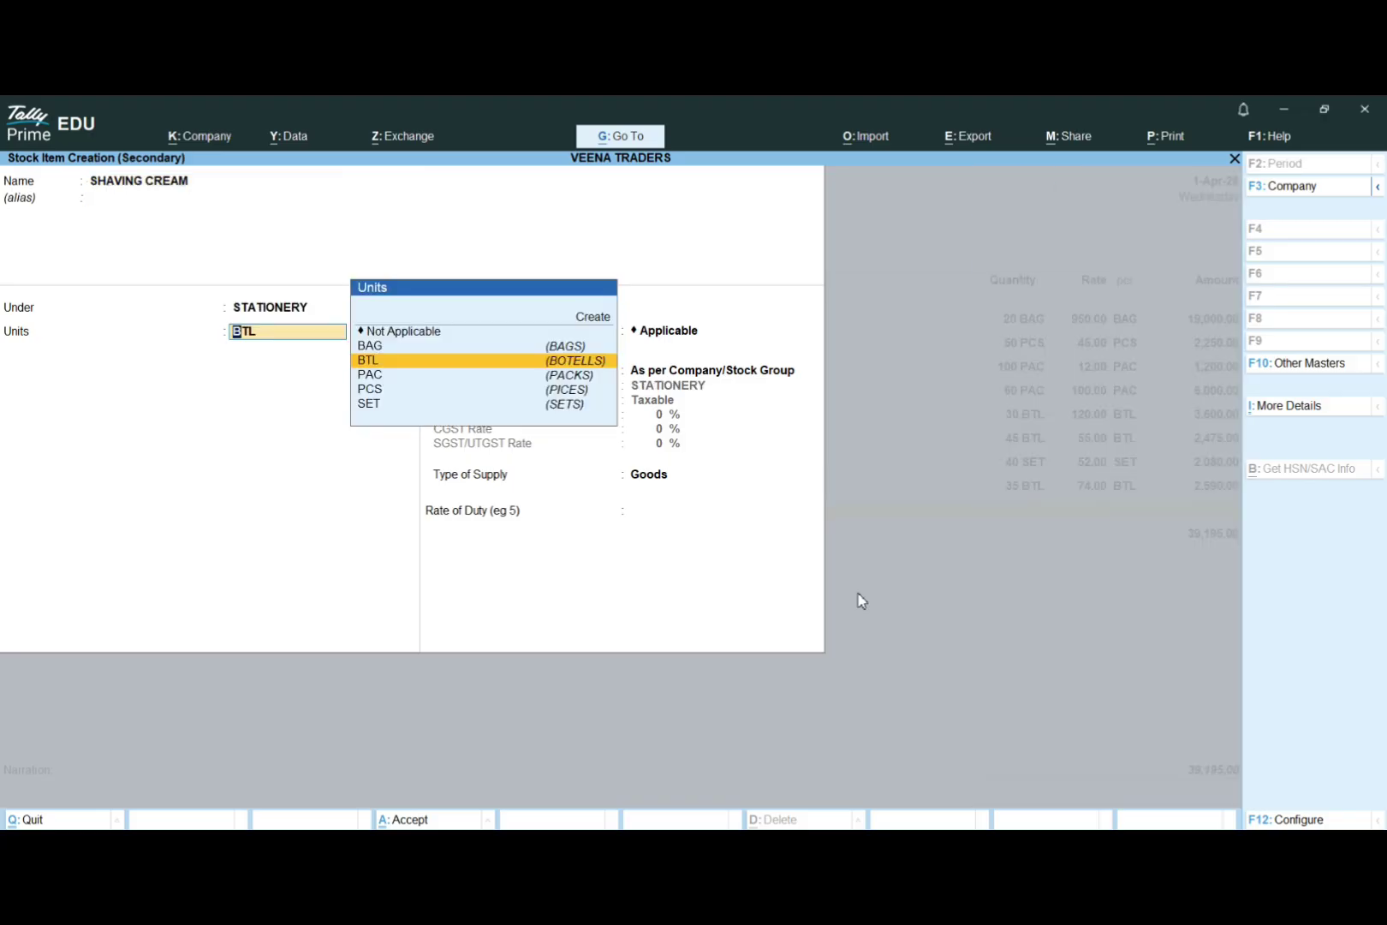
key(Up)
key(Up)
key(Down)
key(Down)
key(Down)
key(Down)
key(Down)
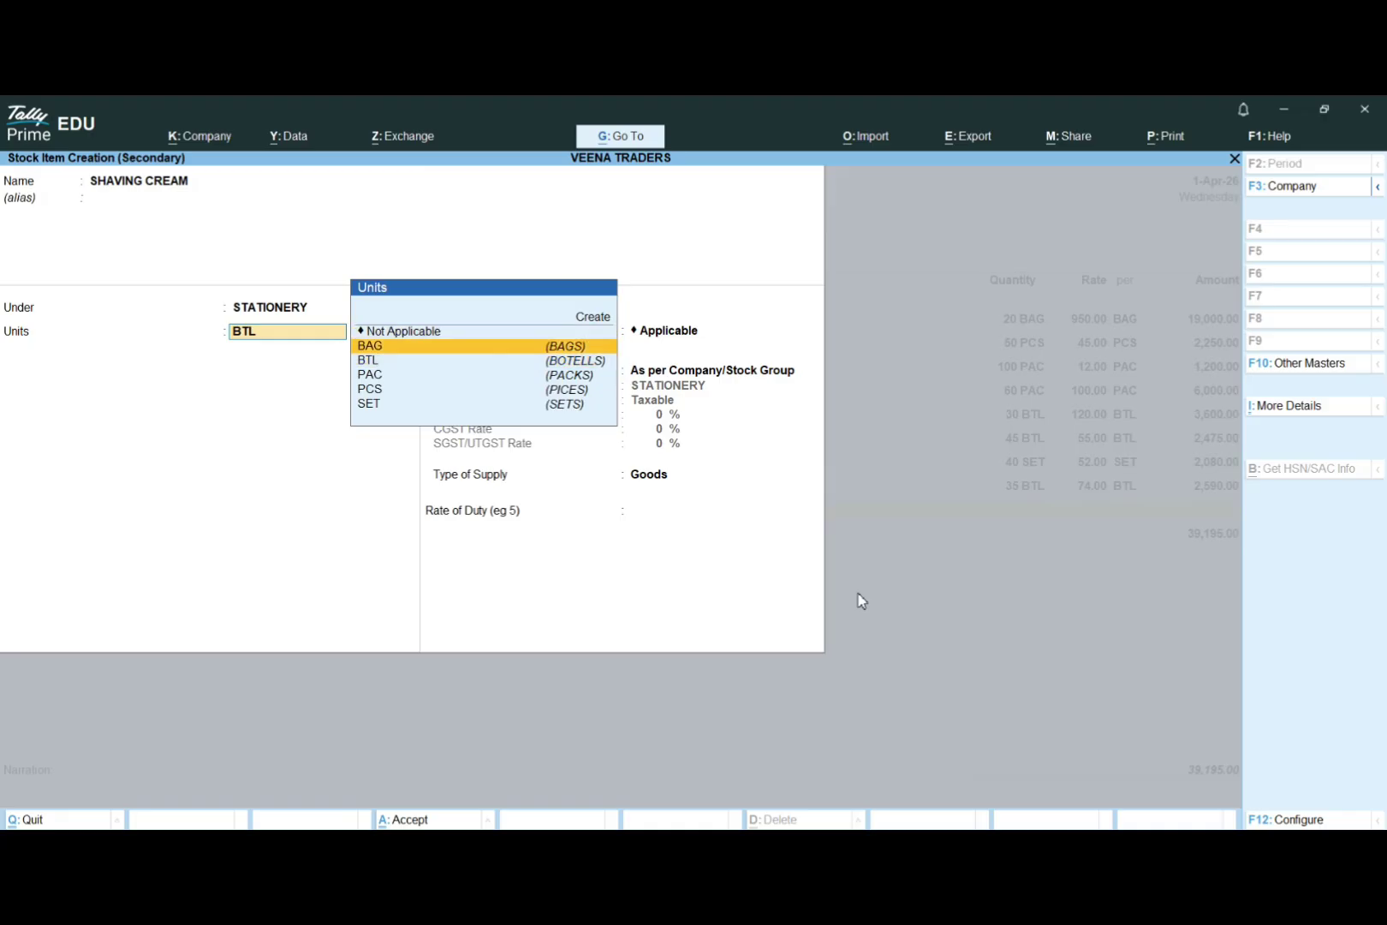
key(Return)
Give SHAVING CREAM its own Taxable GST details at 12% IGST and save the stock item.
key(Return)
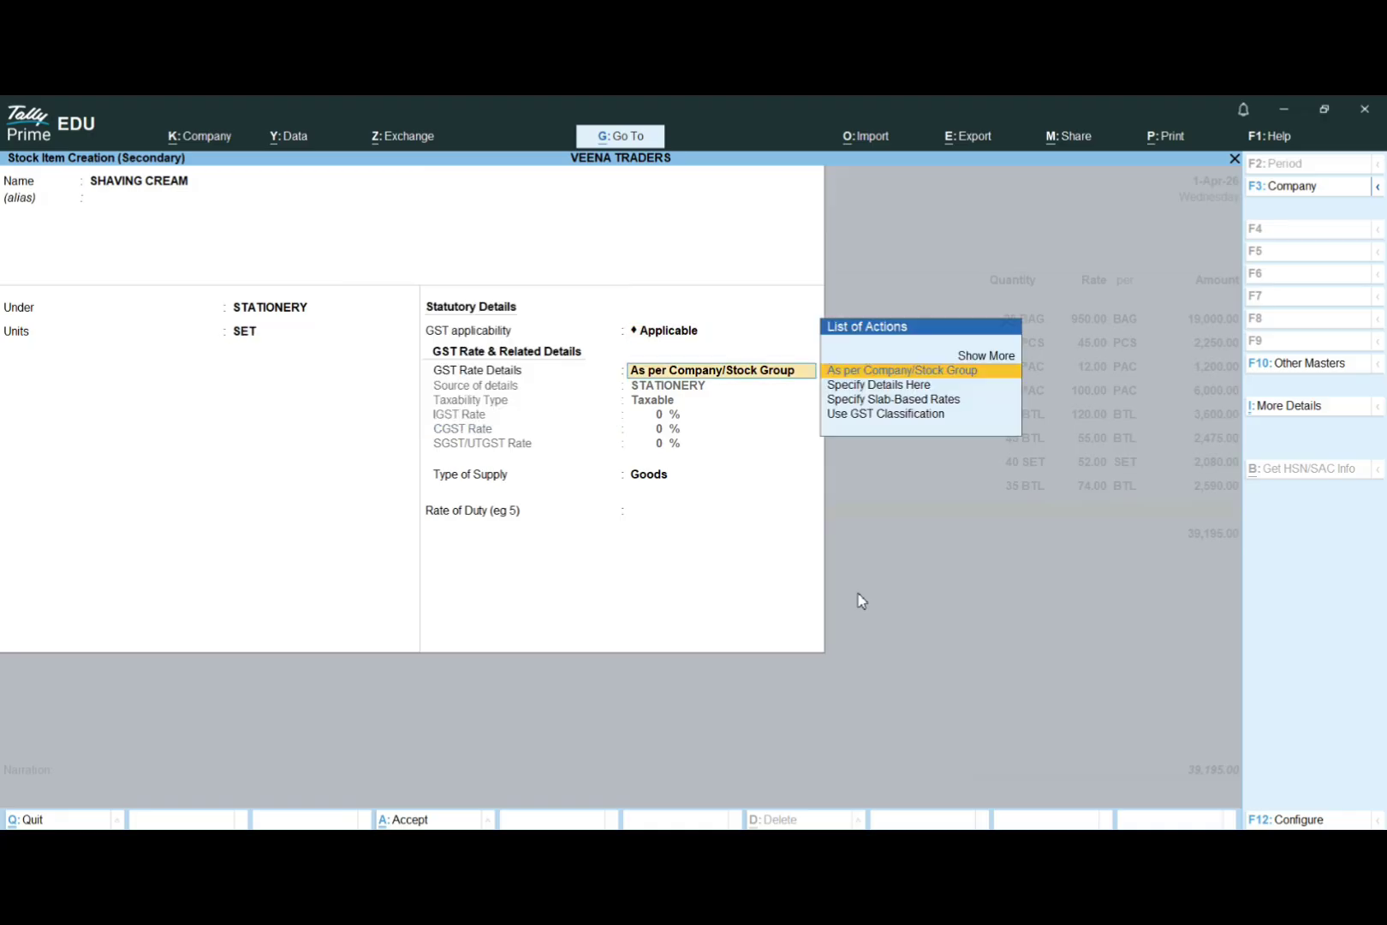
key(Down)
key(Return)
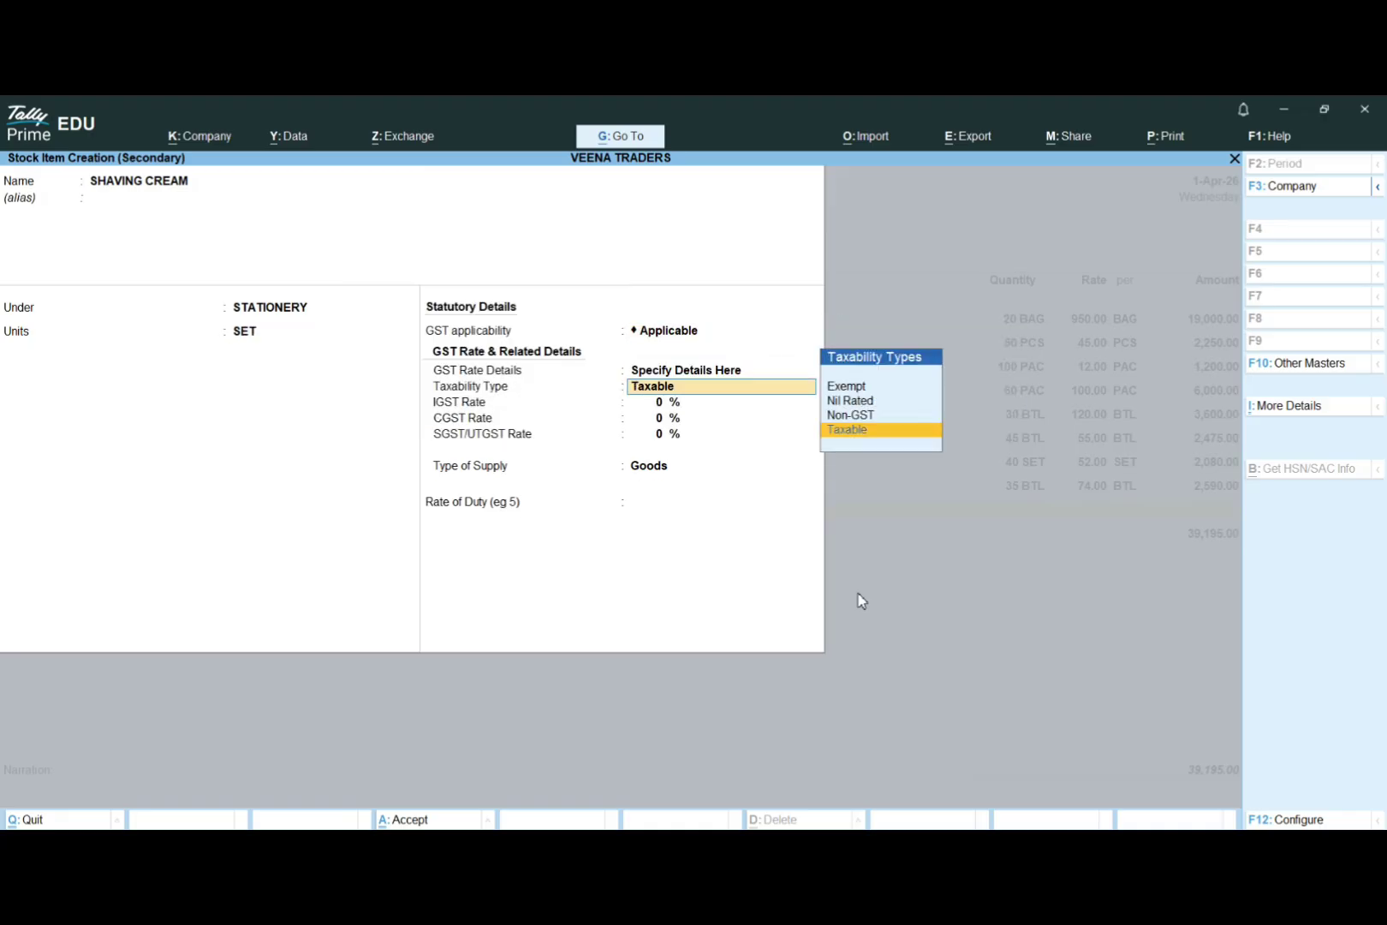
key(Return)
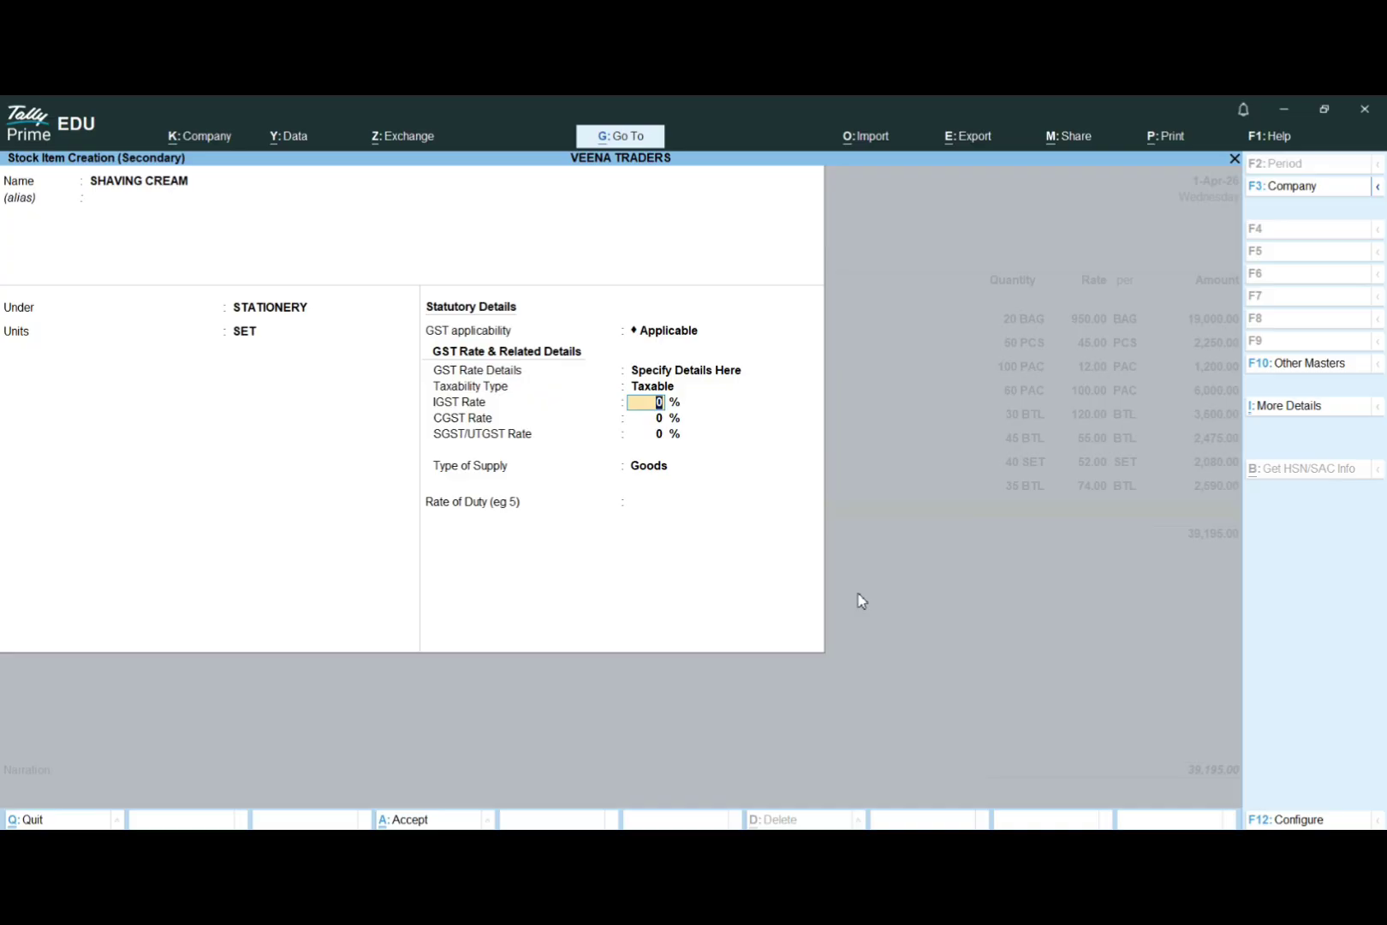
text(12)
key(Return)
key(Return)
key(Return)
key(Return)
key(Return)
key(Return)
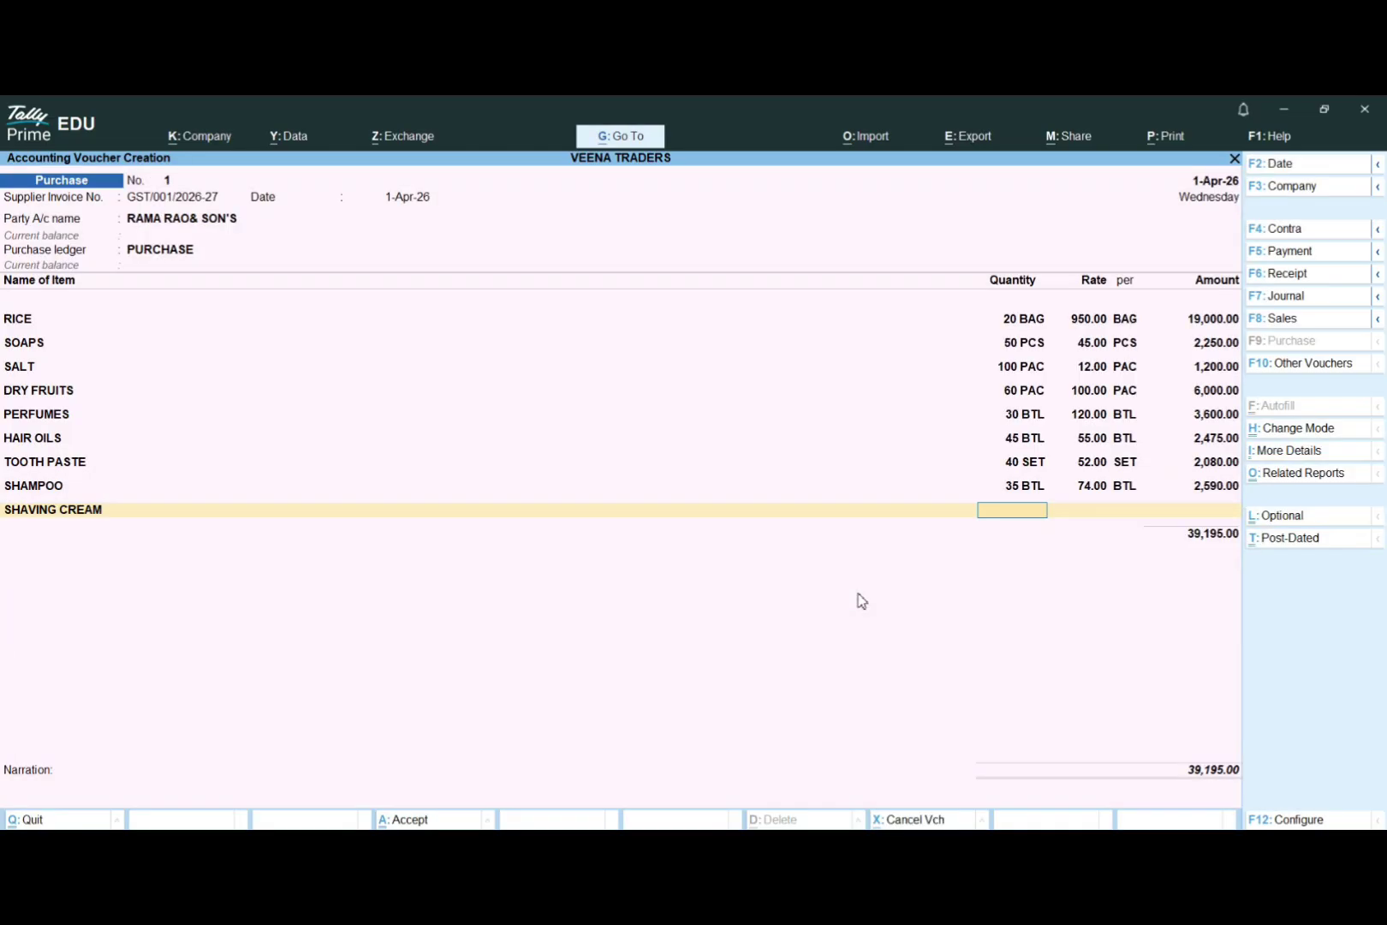
Enter 48 SET at a rate of 12 for the SHAVING CREAM line.
text(48)
key(Return)
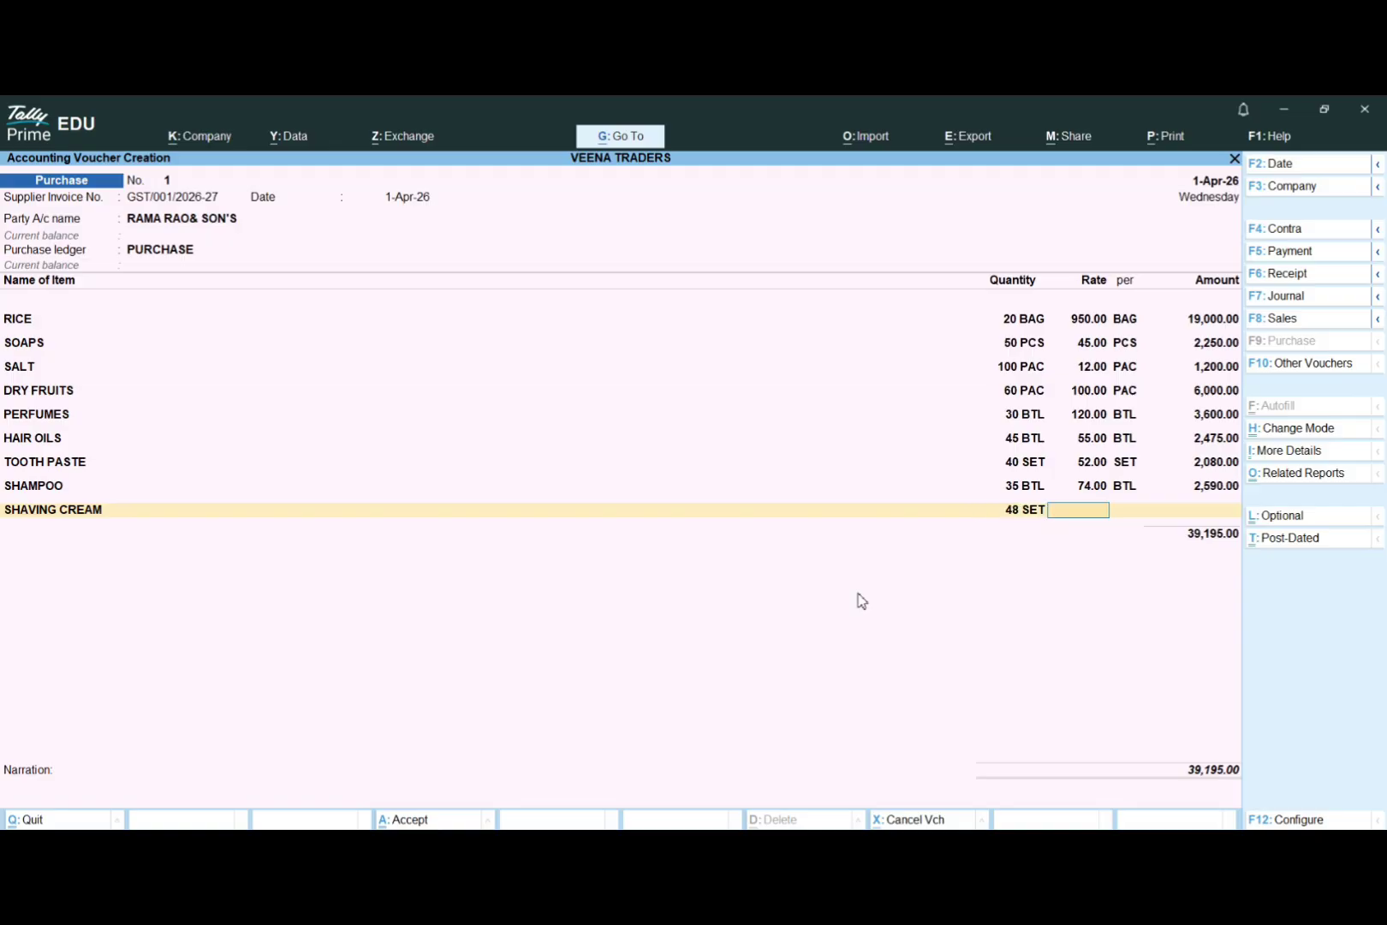
text(12)
key(Return)
key(Return)
key(Return)
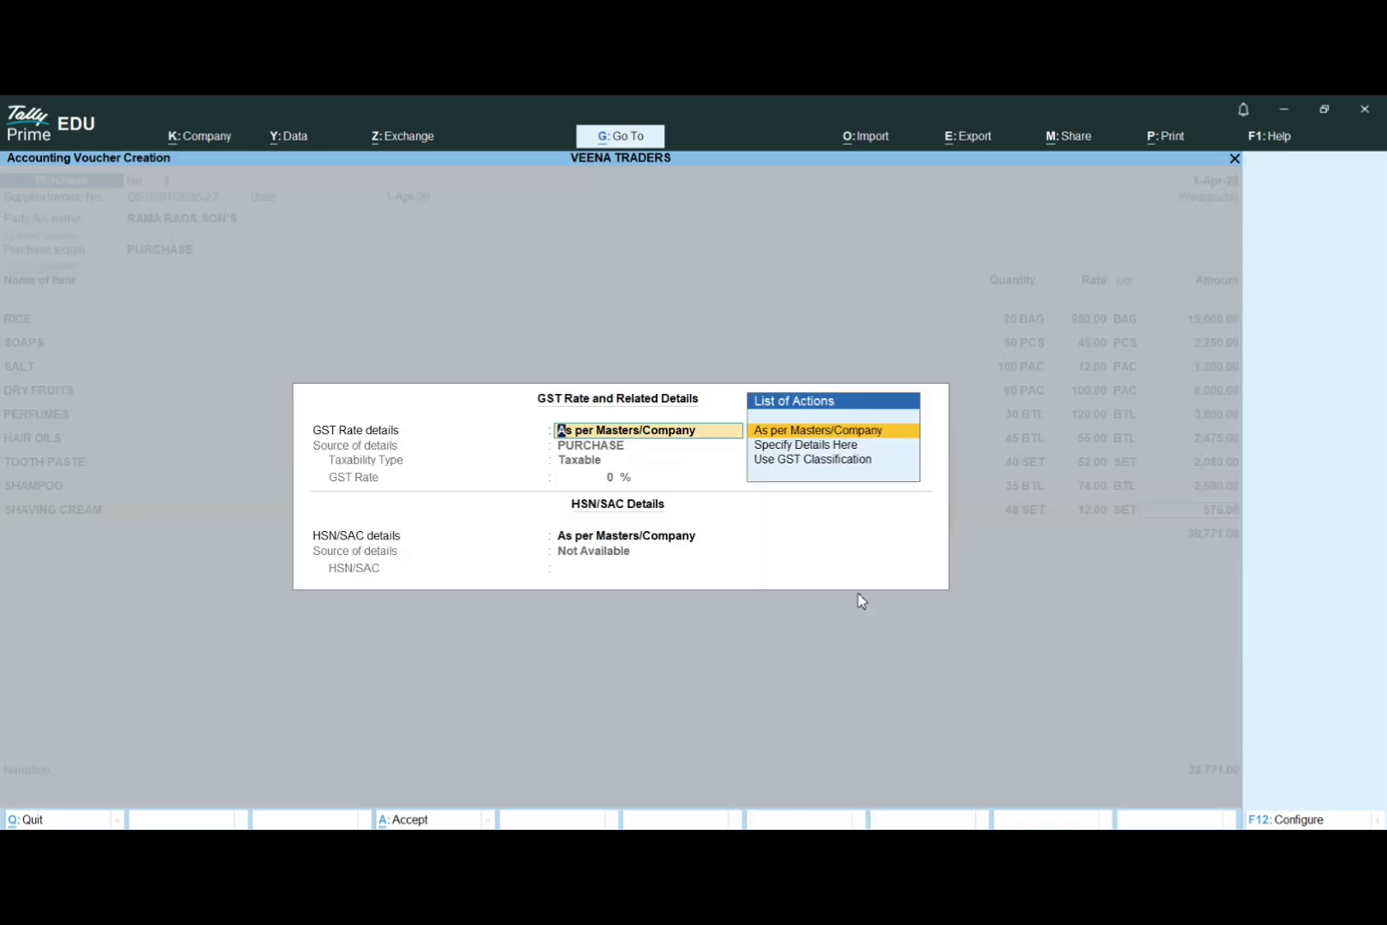
Specify a Taxable GST rate of 18% directly for the SHAVING CREAM line of the purchase voucher.
key(Down)
key(Return)
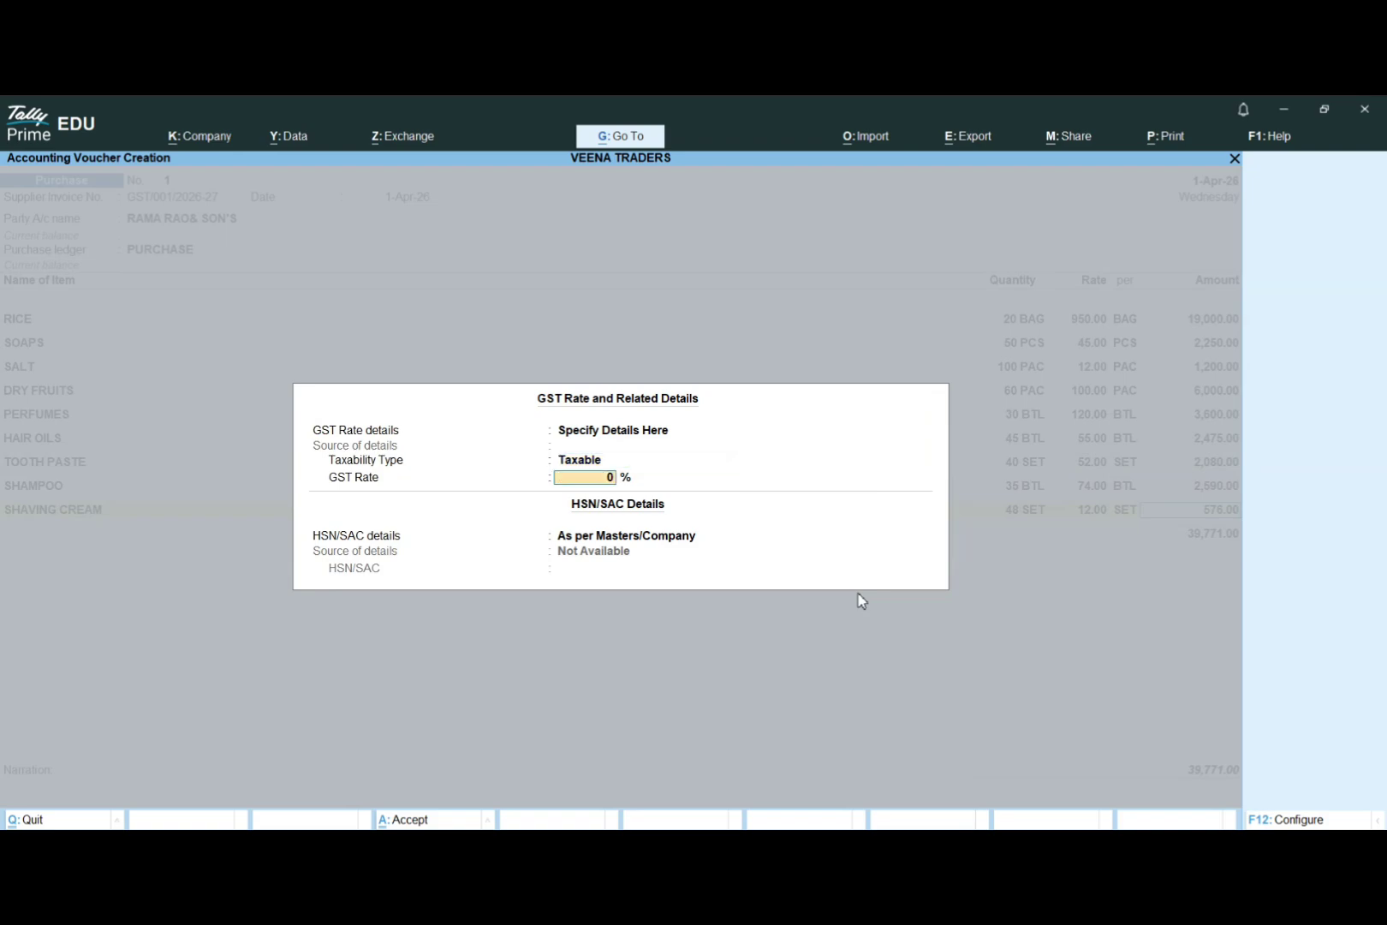
text(18)
key(Return)
key(Return)
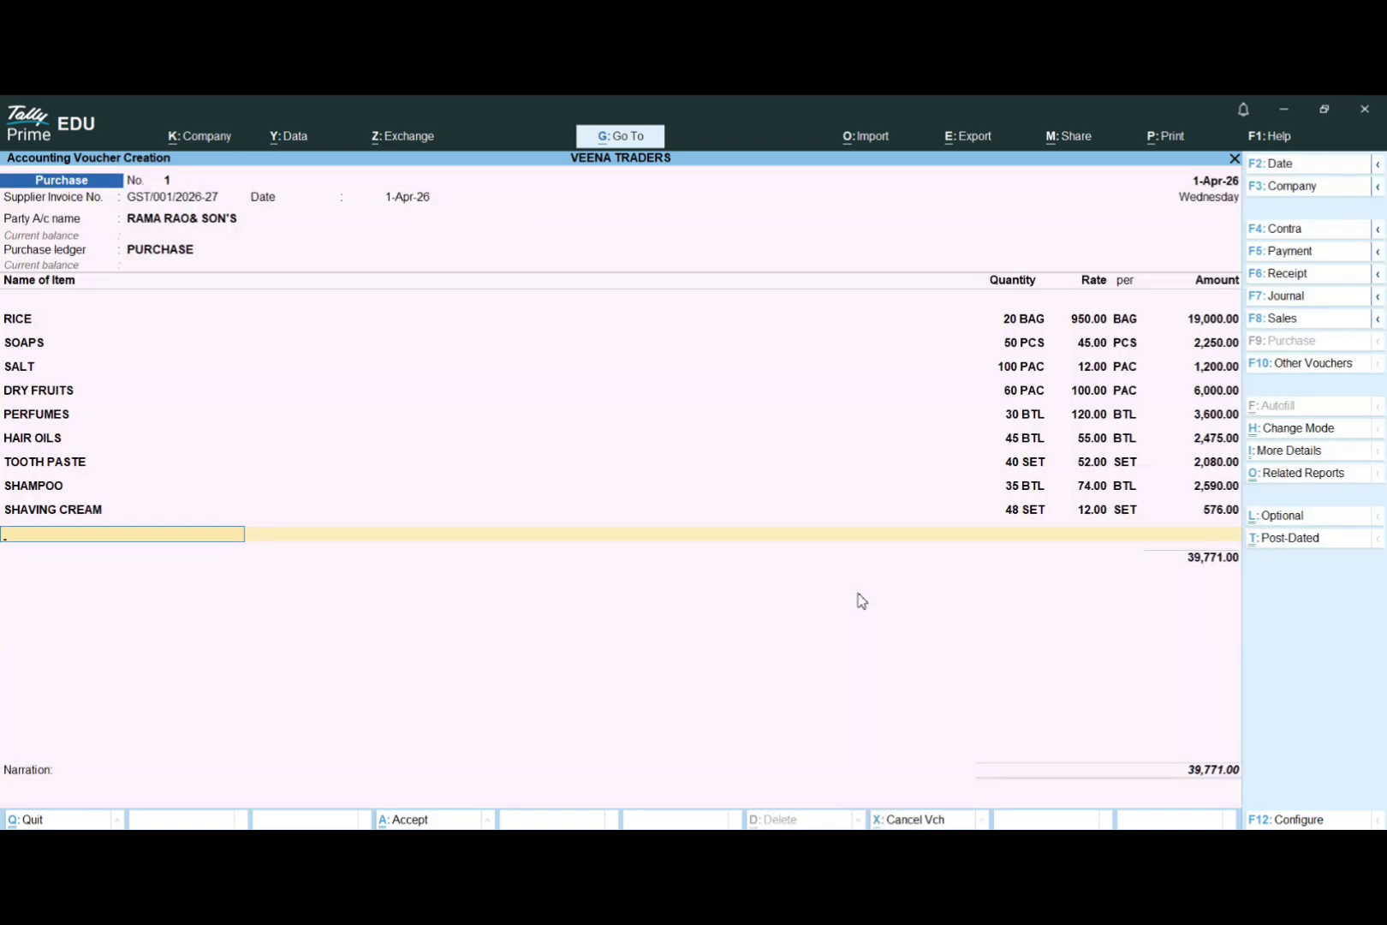
Start a new stock item TOOTH POWDER under the STATIONERY group with PAC as its unit.
key(alt+c)
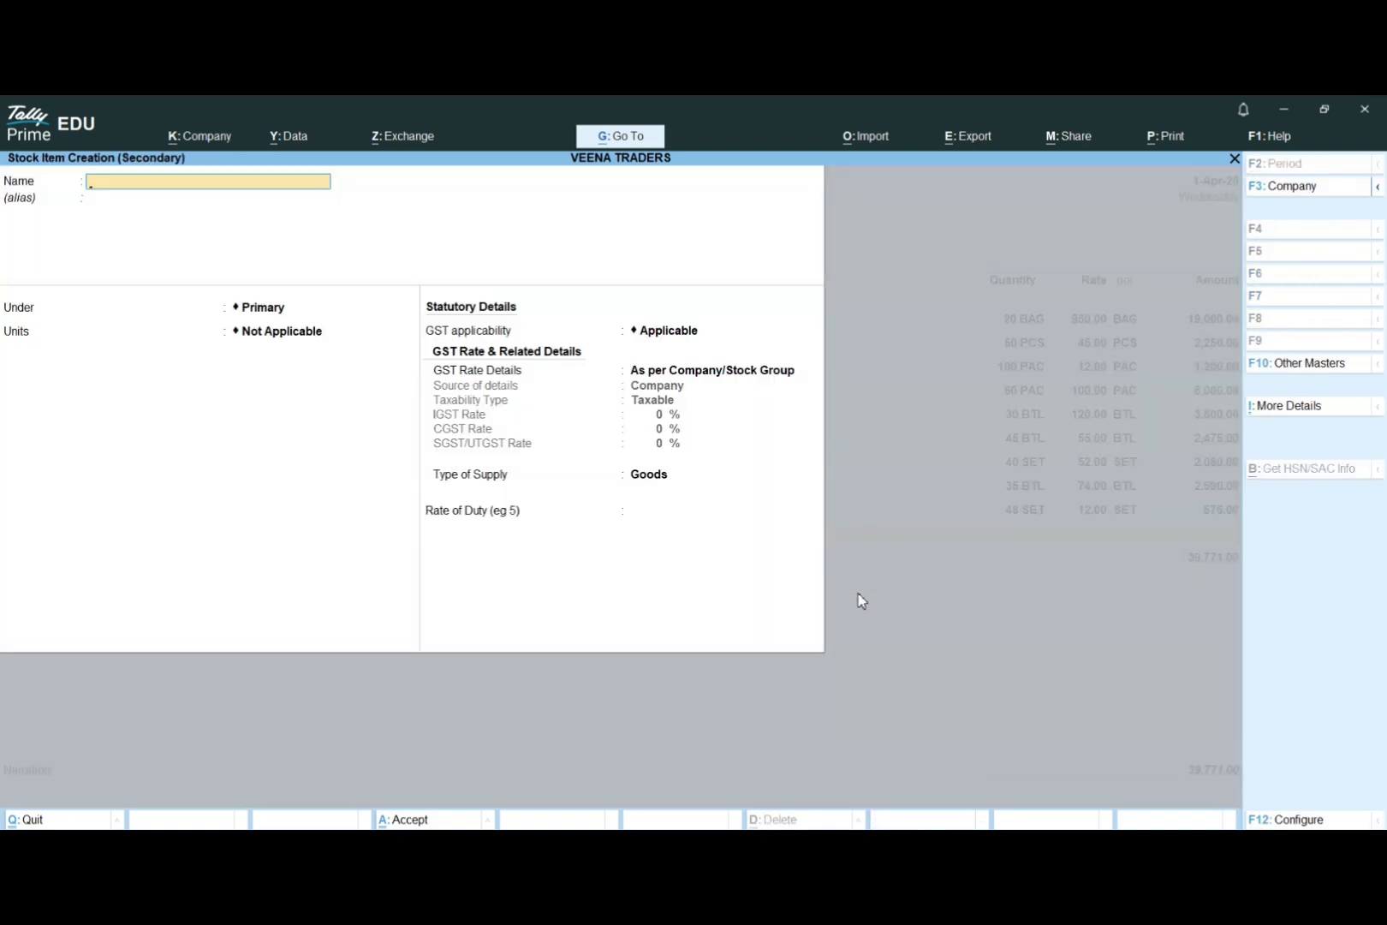
text(TOOTH POWDER)
key(Return)
key(Return)
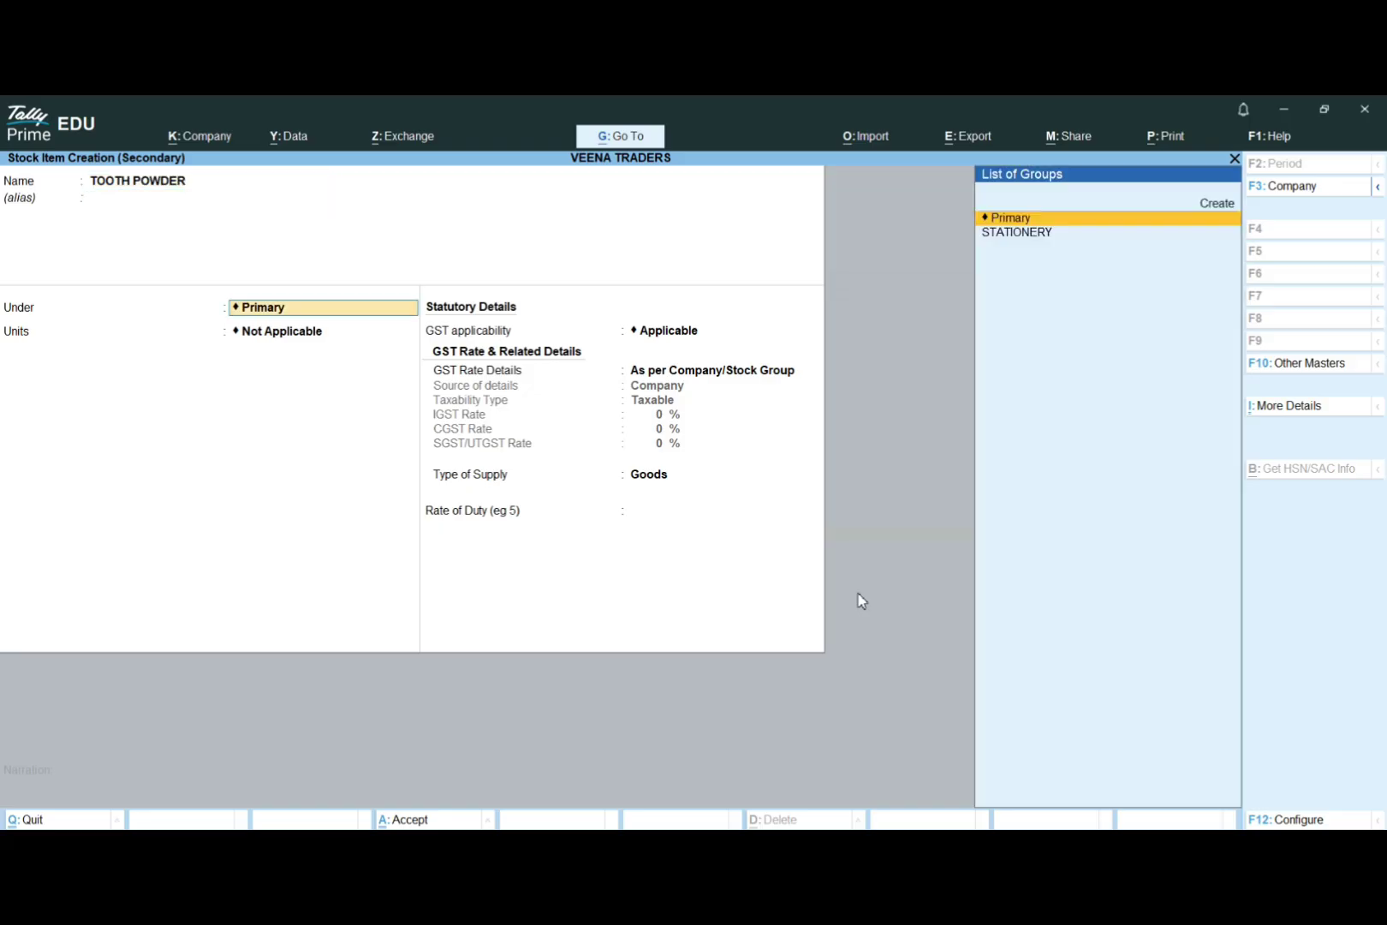
key(Down)
key(Return)
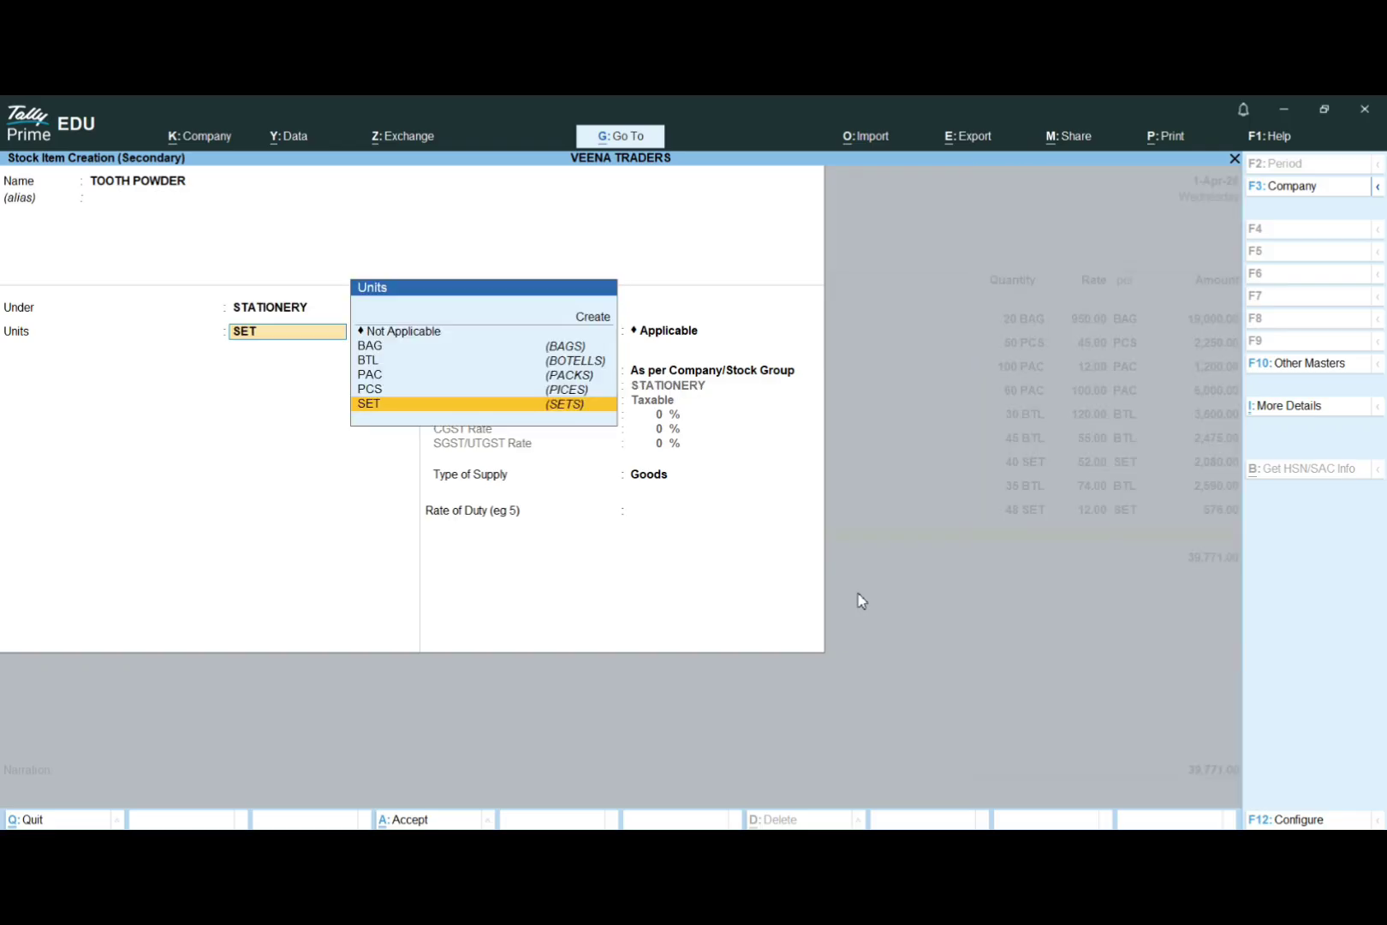
key(Up)
key(Up)
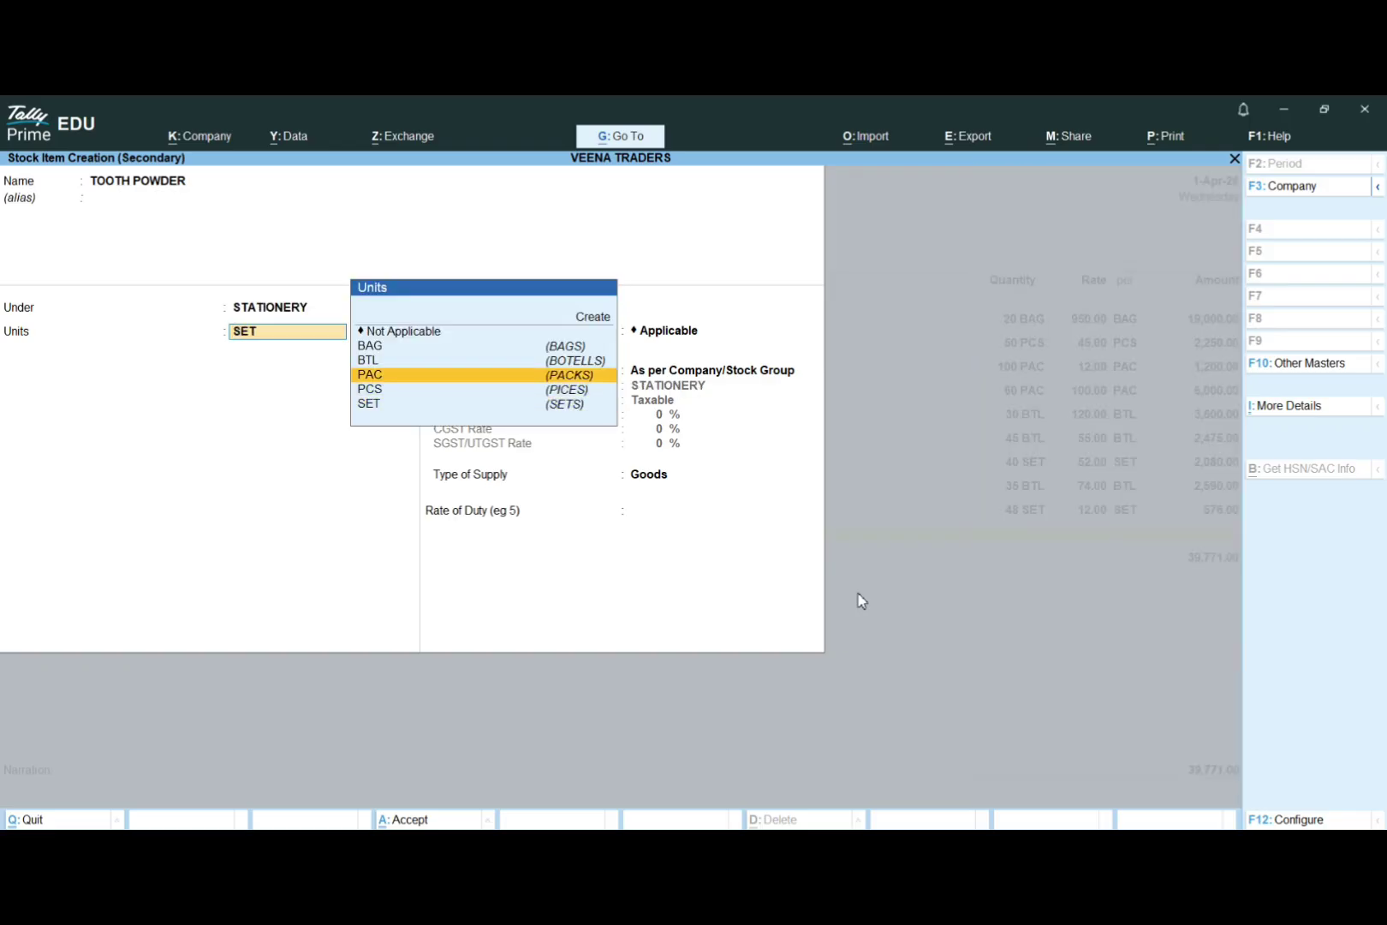
key(Return)
Give TOOTH POWDER its own Taxable GST details at 5% IGST and save the stock item.
key(Return)
key(Down)
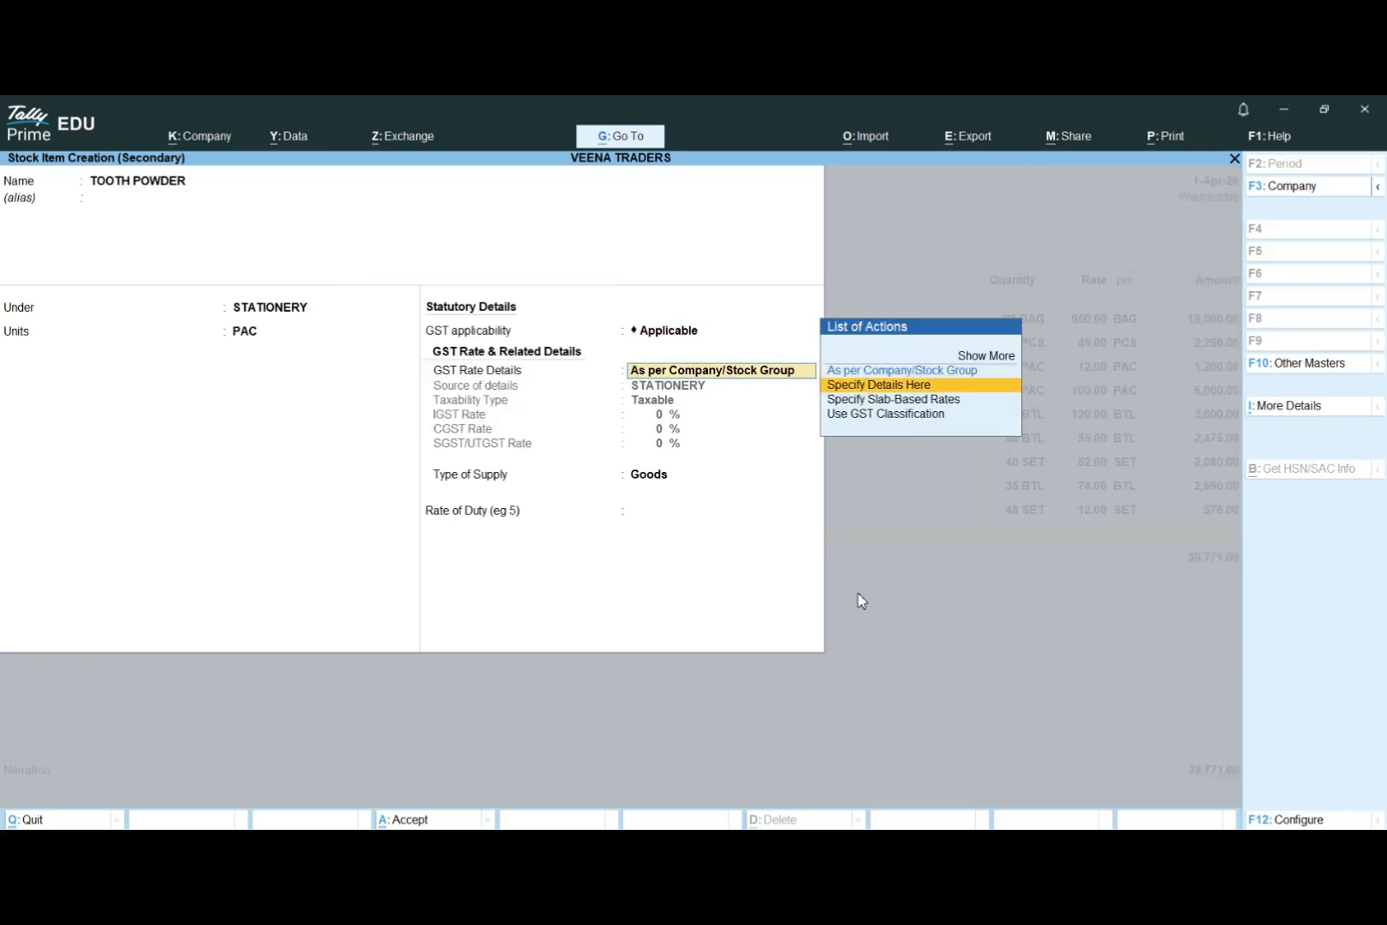
key(Return)
key(Return)
text(5)
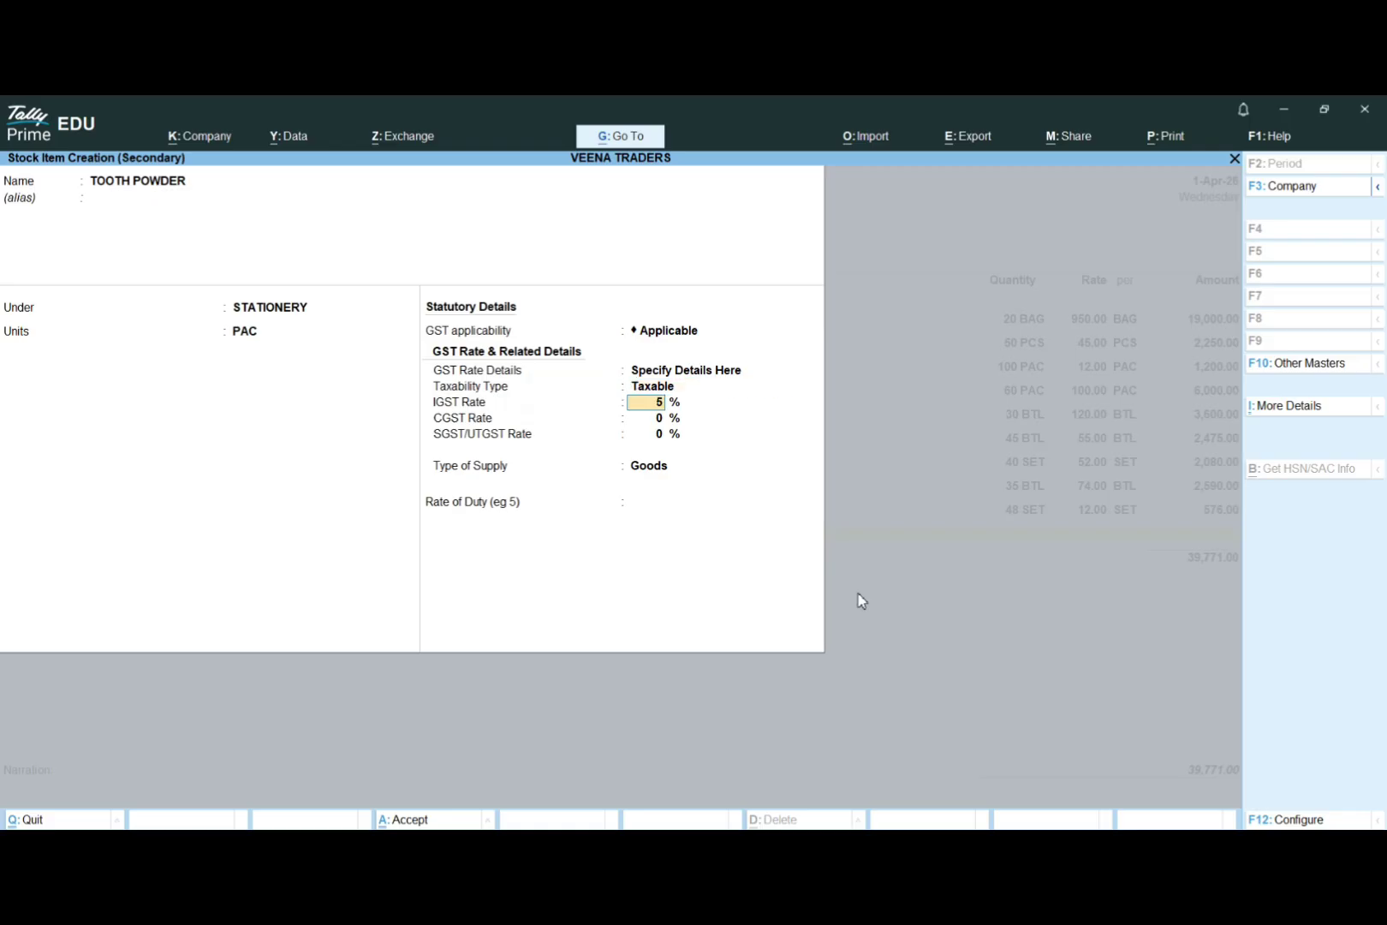
key(Return)
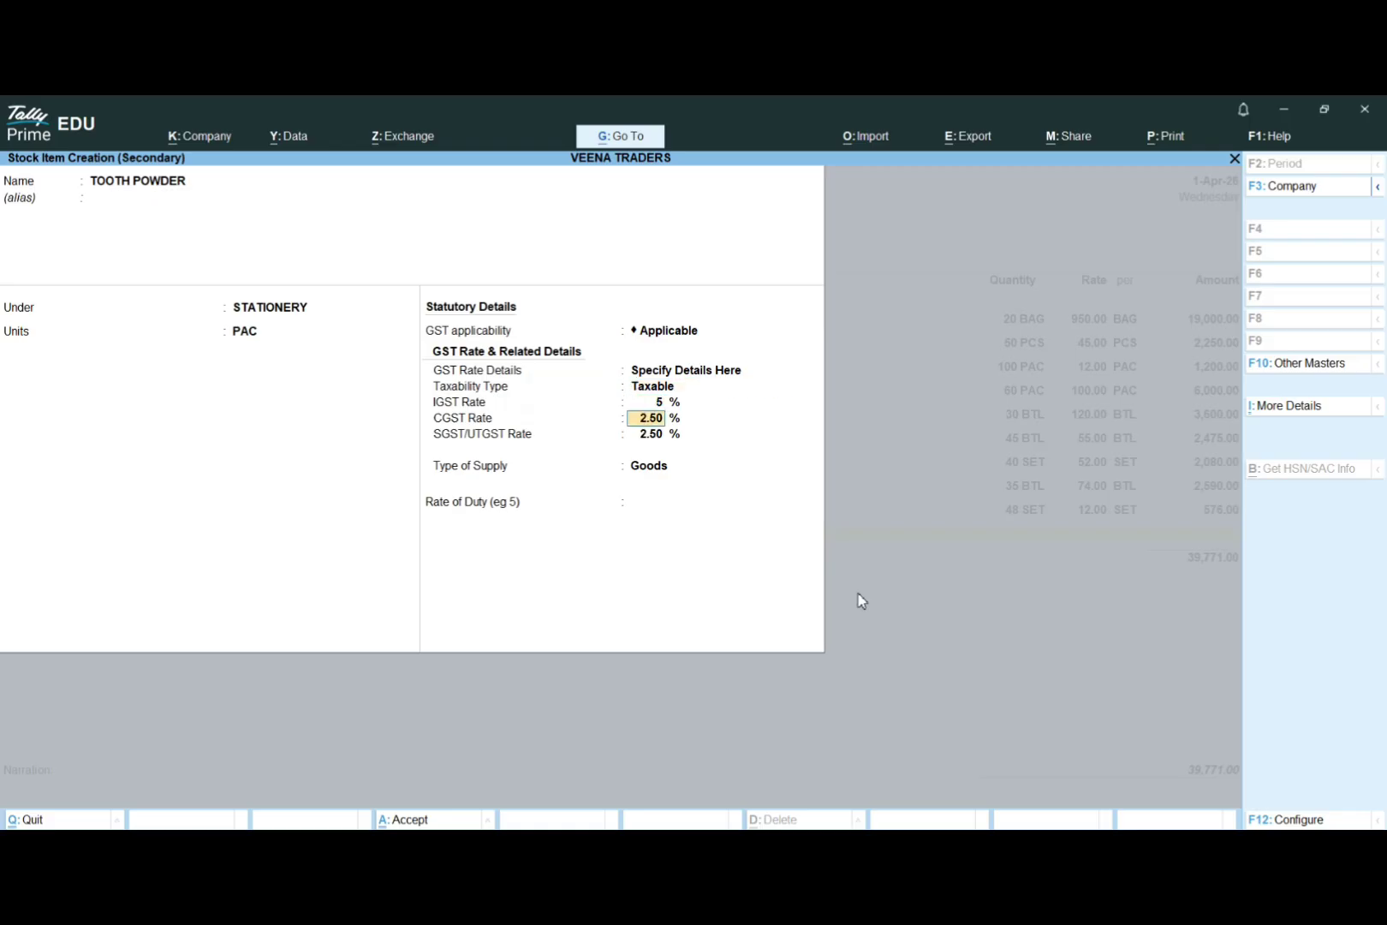
key(Return)
key(Return)
key(Return)
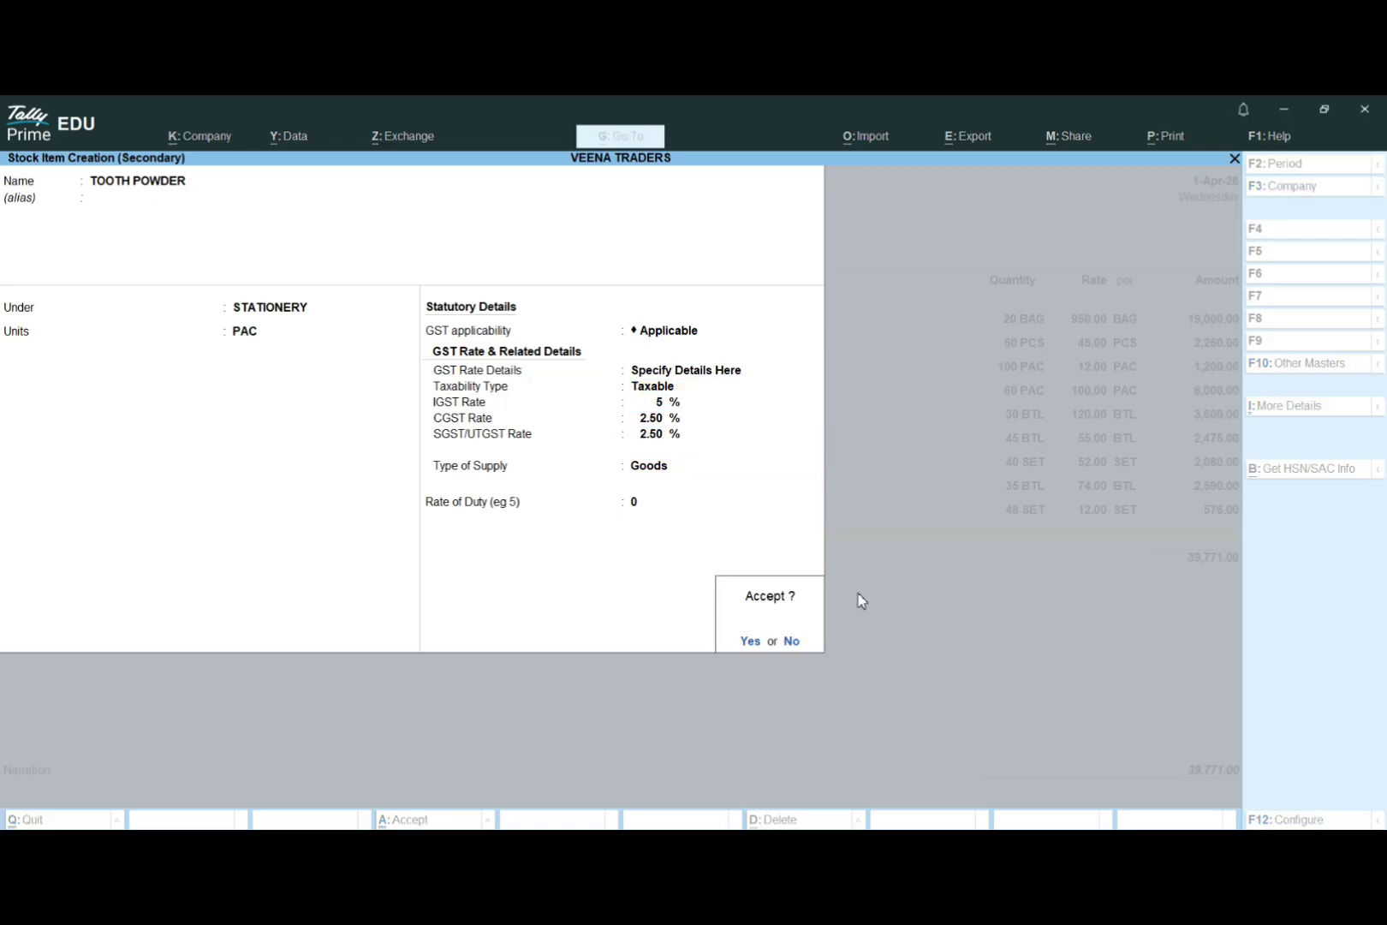
key(Return)
Enter 30 PAC at a rate of 15 for the TOOTH POWDER line.
text(30)
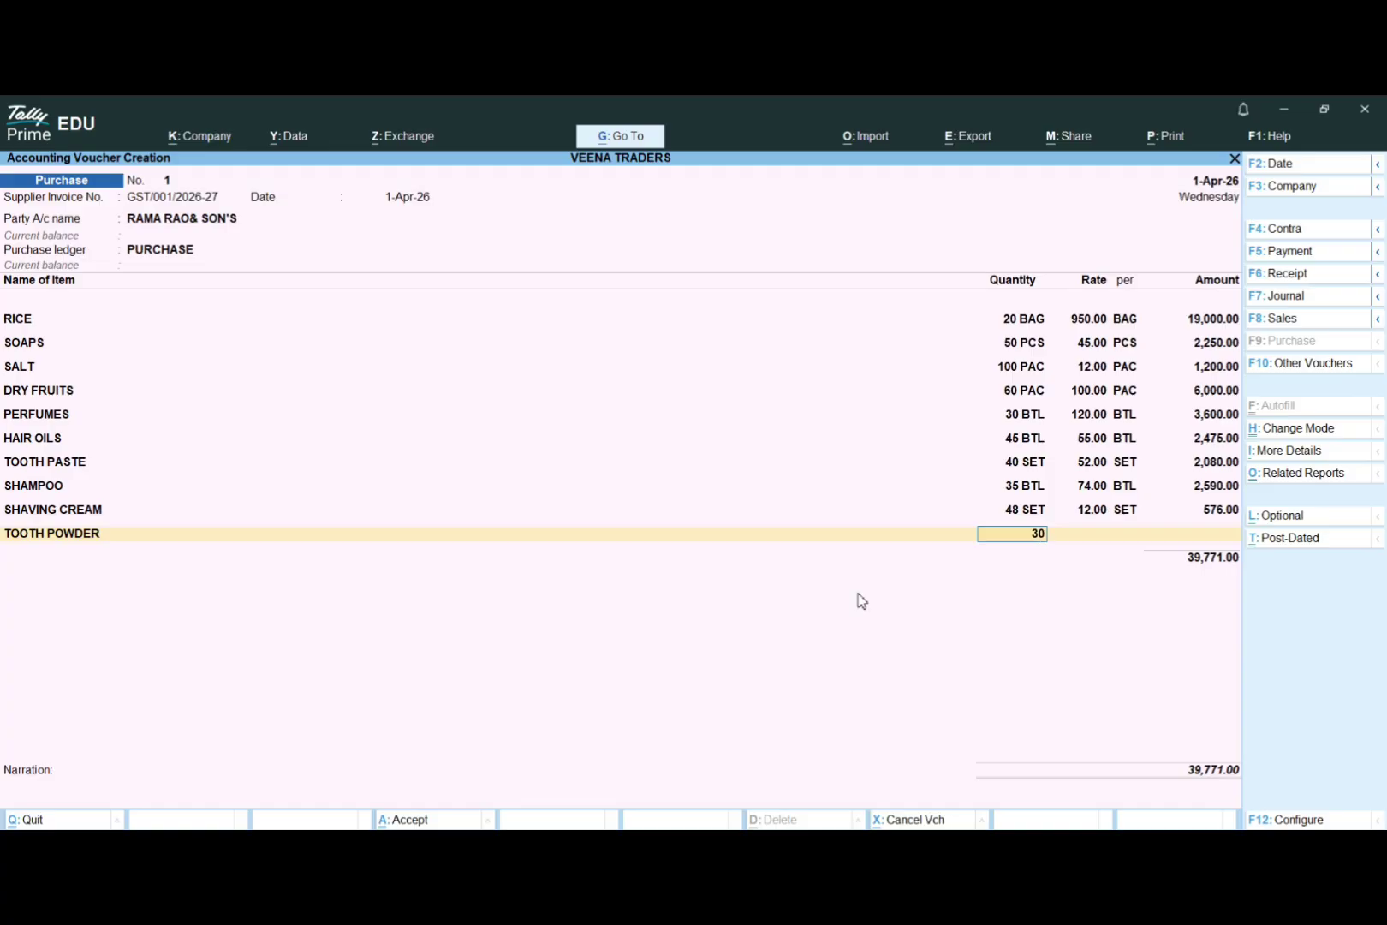
key(Return)
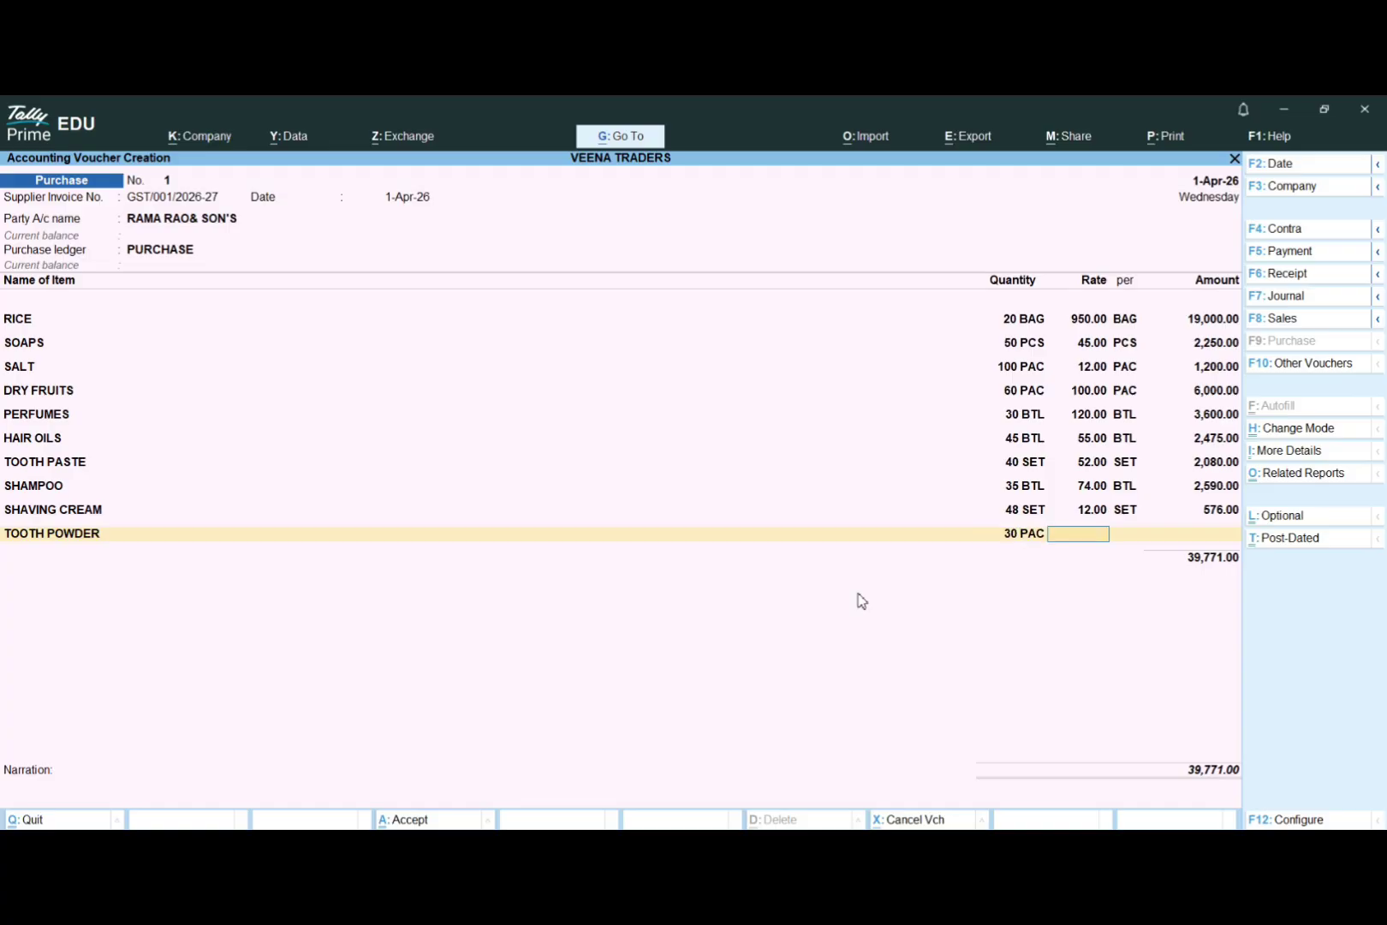
text(15)
key(Return)
key(Return)
key(Return)
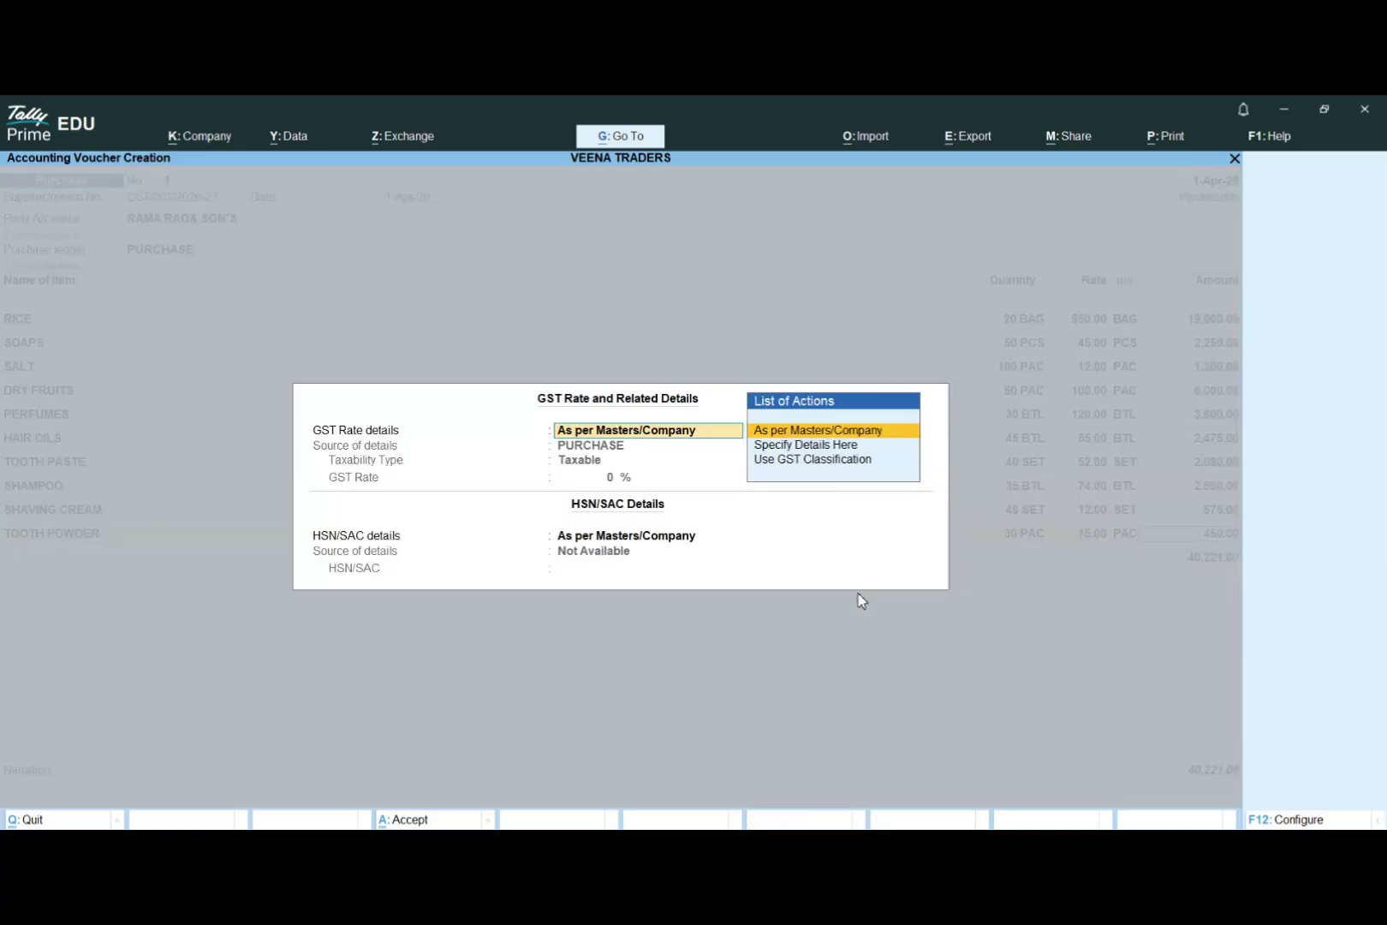
Specify a Taxable GST rate of 5% directly for the TOOTH POWDER line and end the item list.
key(Down)
key(Return)
key(Return)
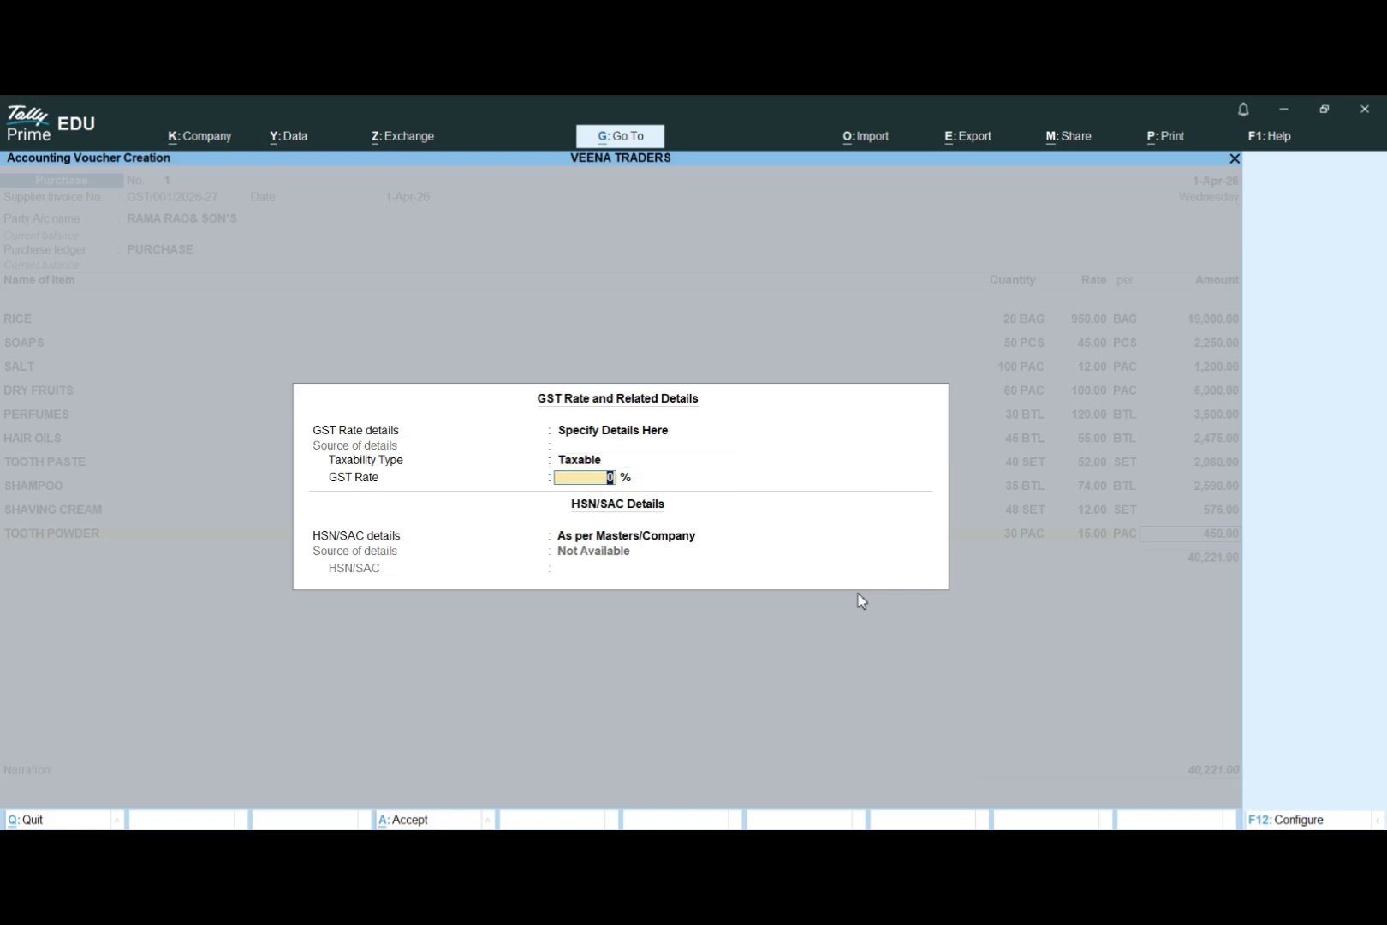
key(Return)
key(Return)
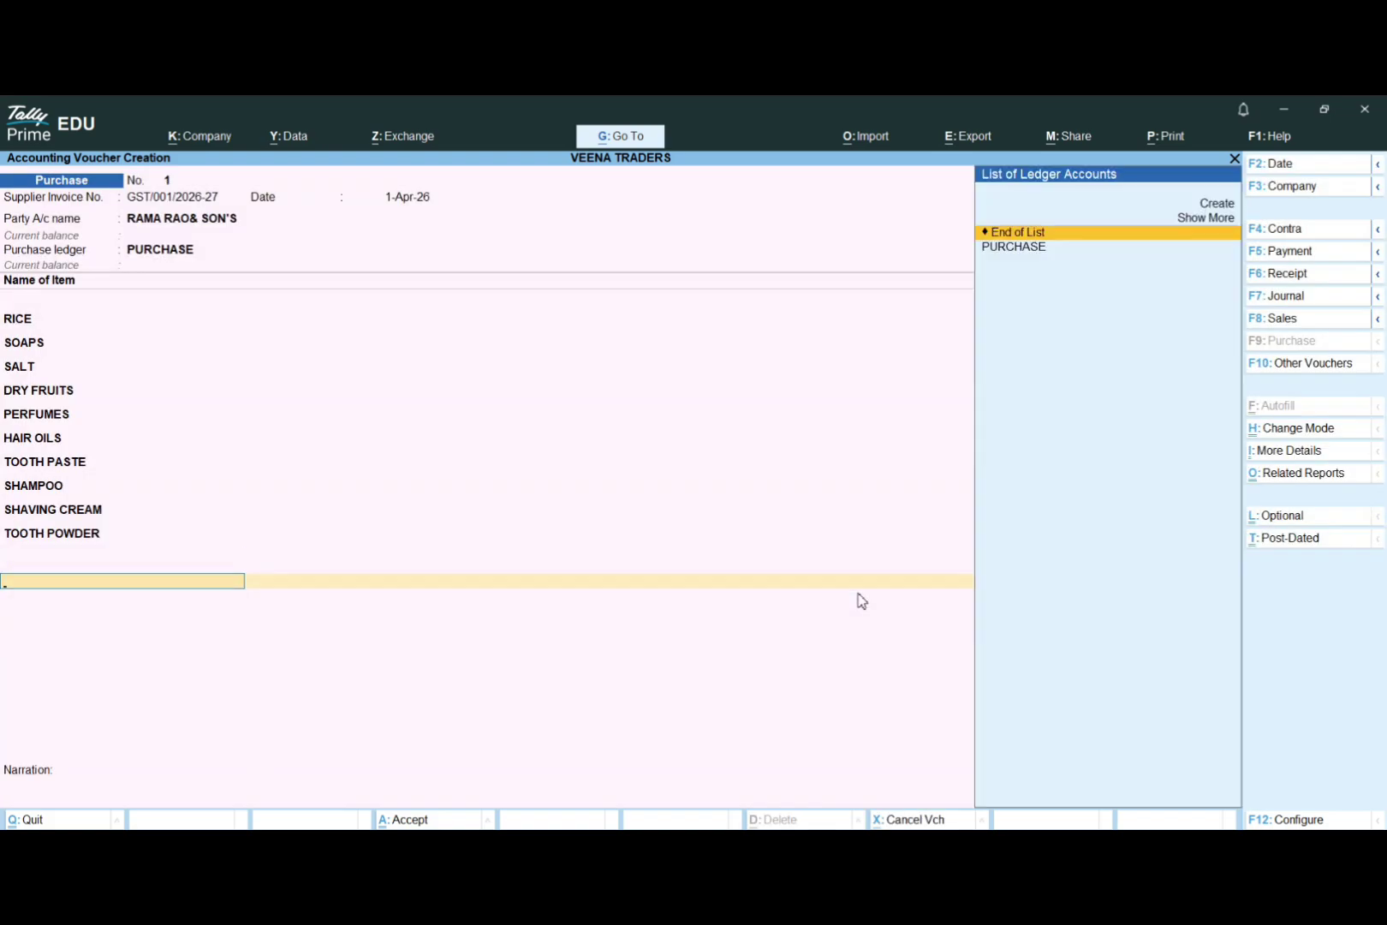
Reopen the GST rate details of the TOOTH POWDER line to check them, and accept them again.
key(BackSpace)
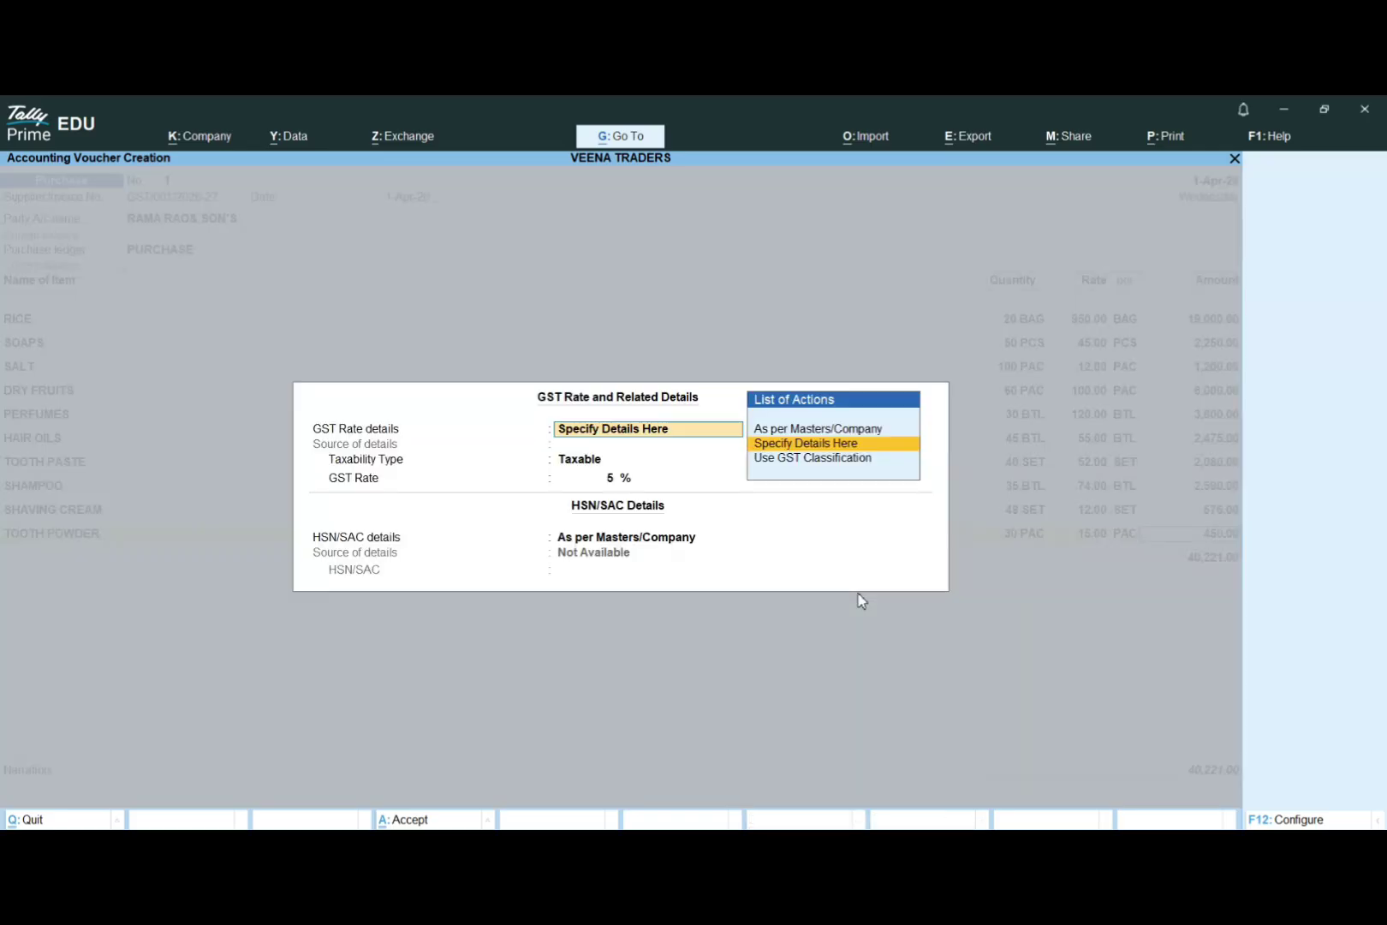
key(Return)
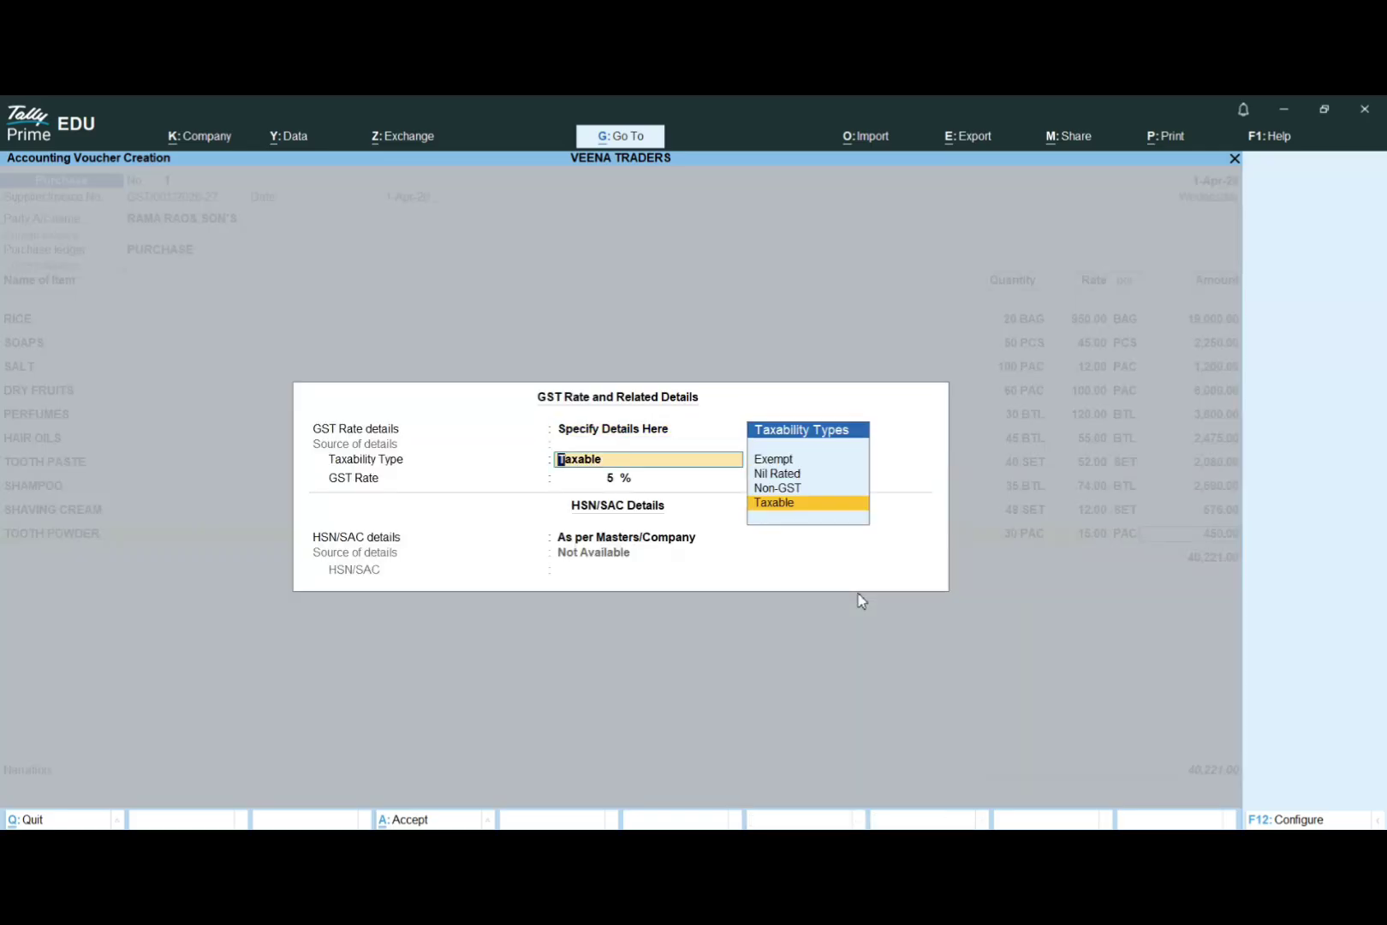
key(Return)
key(Return)
key(Return)
key(Return)
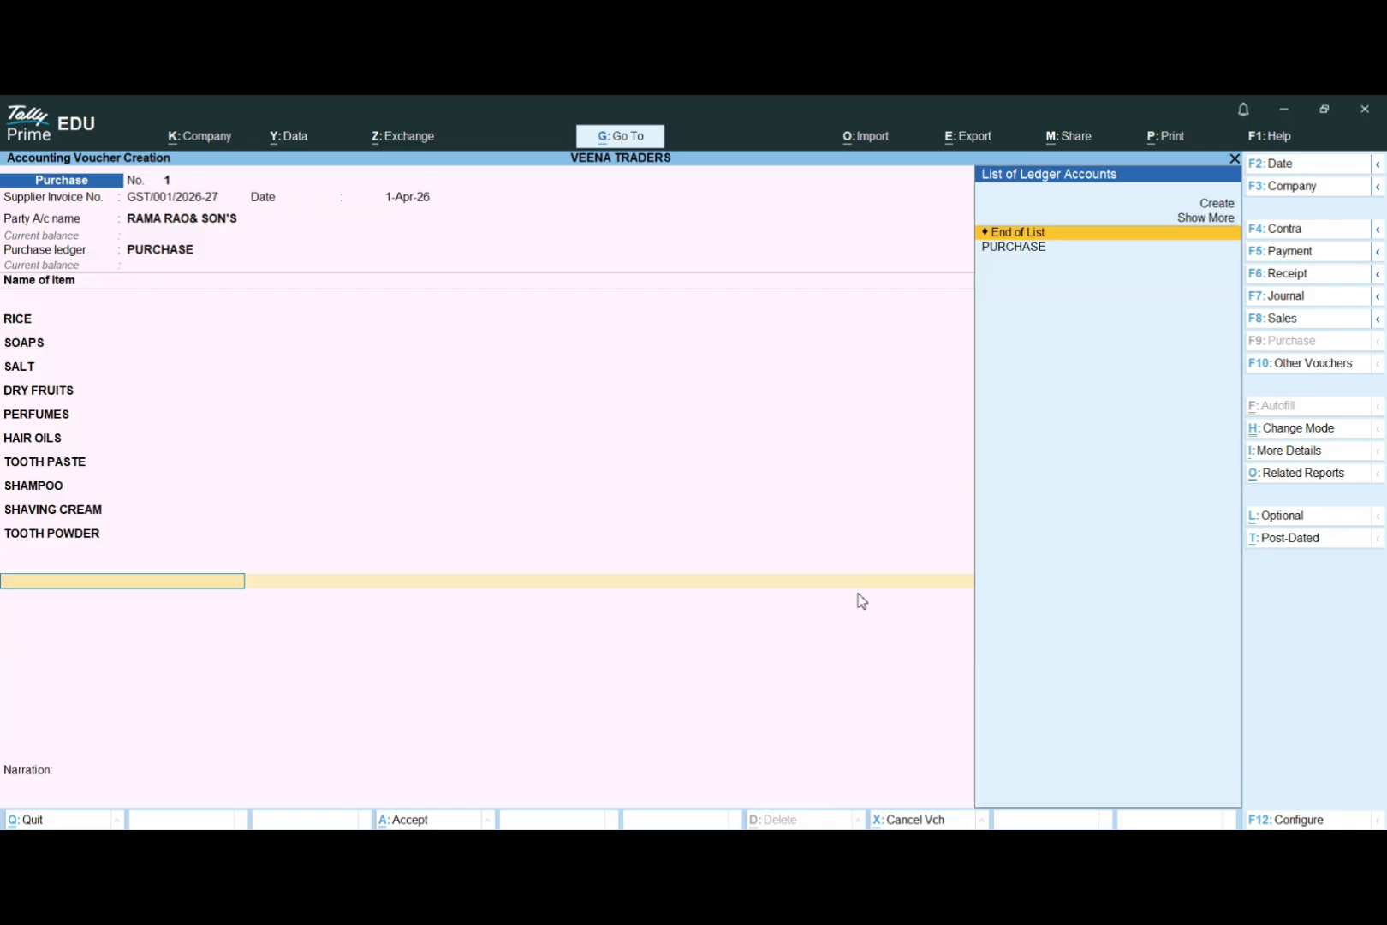
Start a new ledger named IGST under the Duties & Taxes group from the purchase voucher.
key(Up)
key(Up)
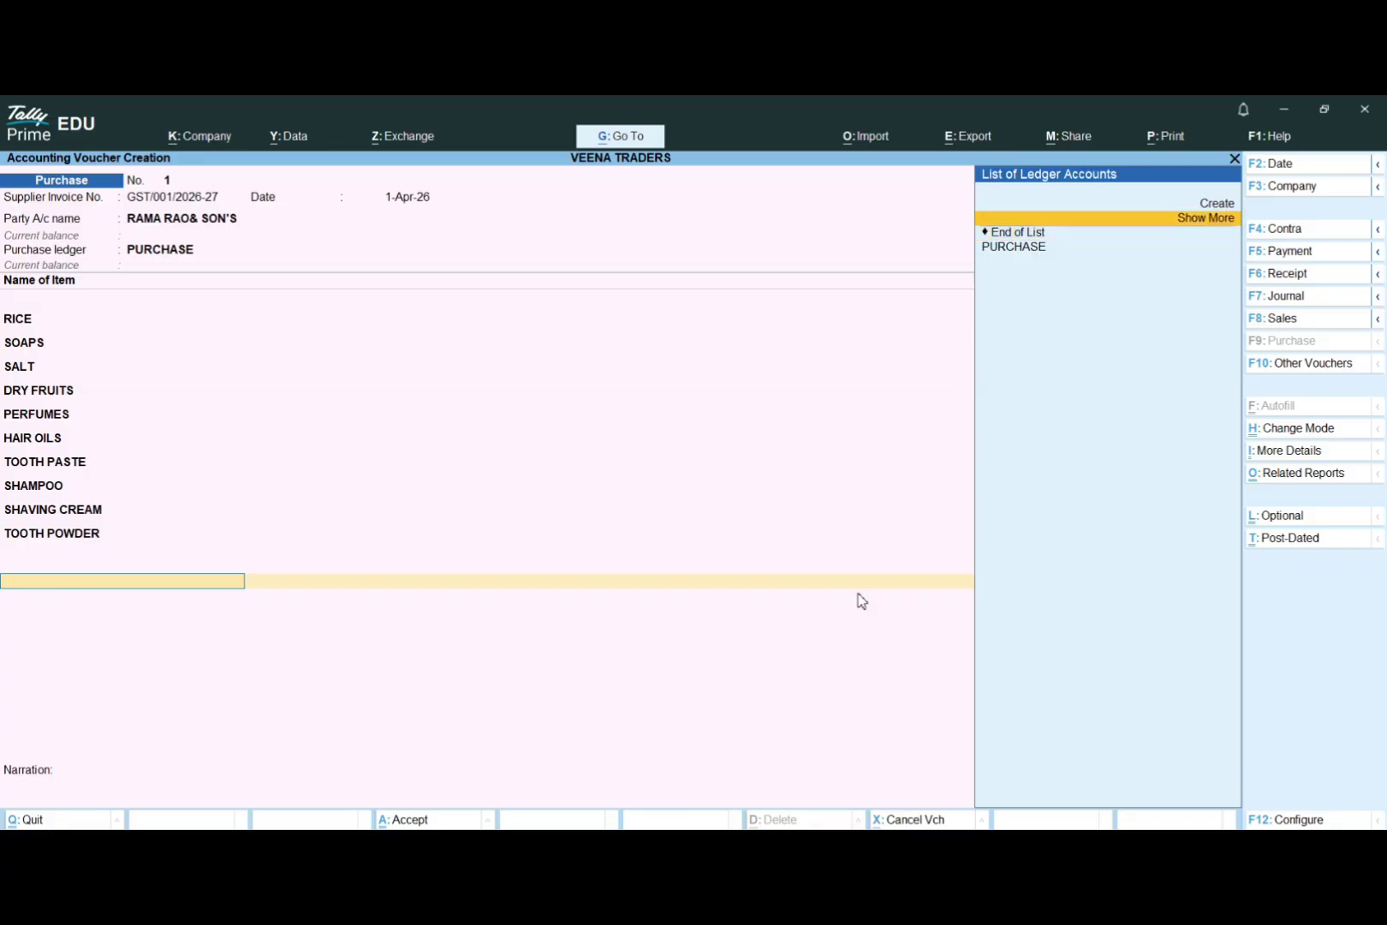
key(Return)
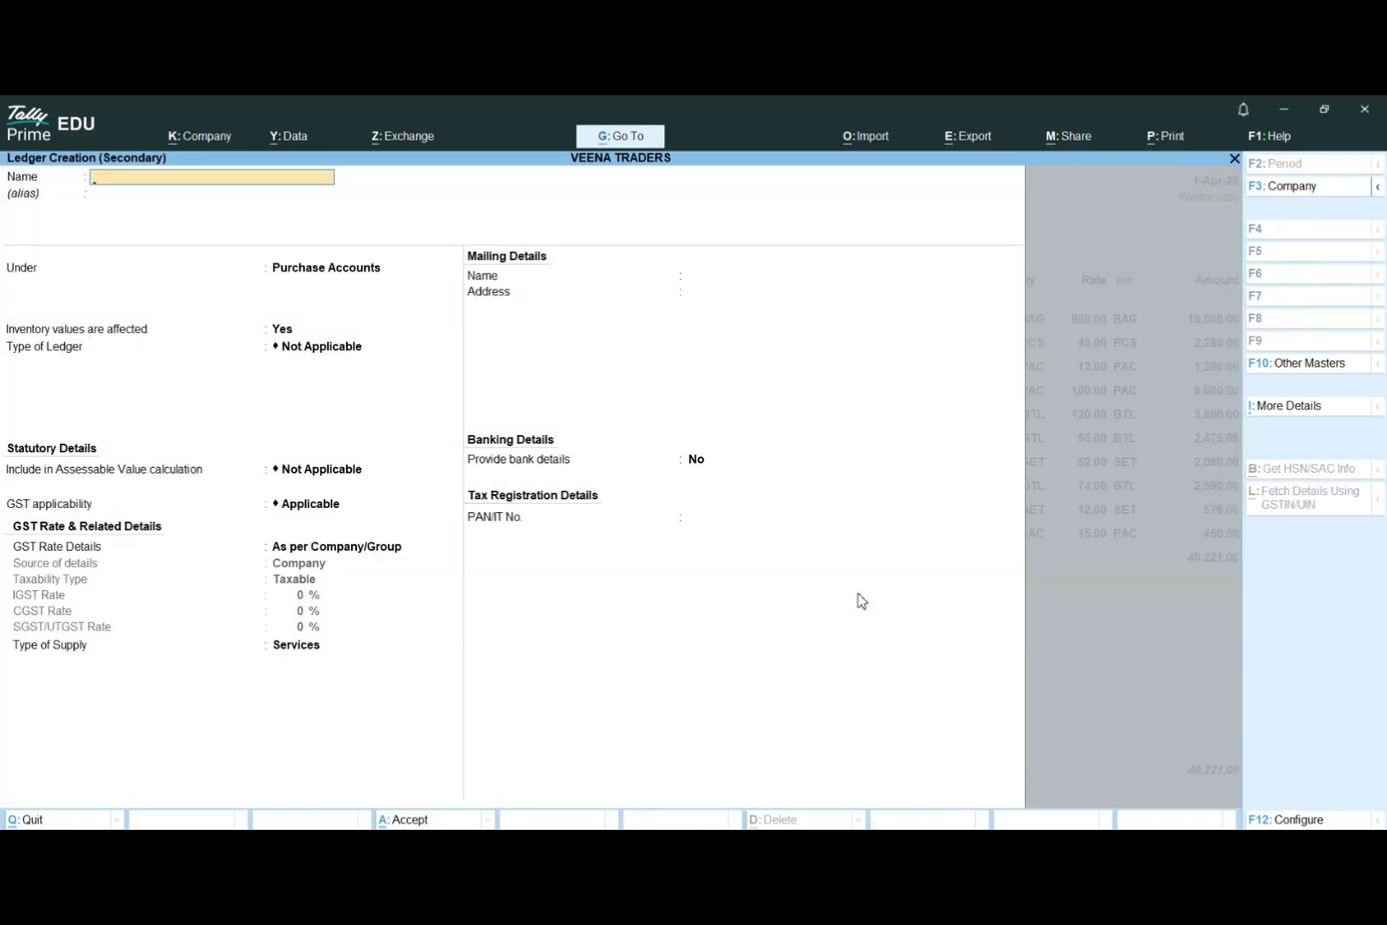
text(IGST)
key(Return)
text(D)
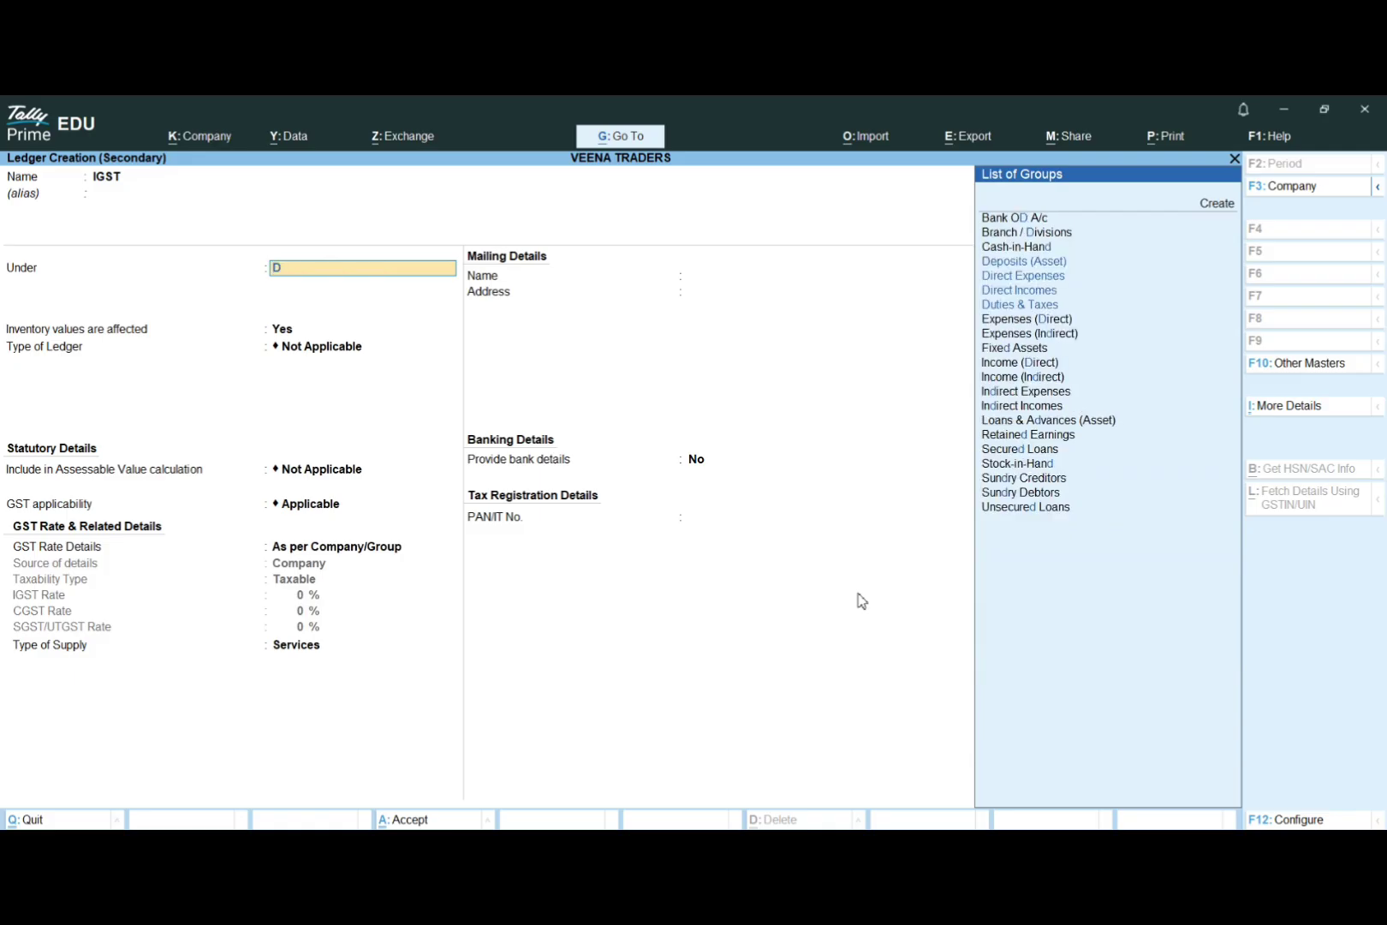
key(Down)
key(Down)
key(Down)
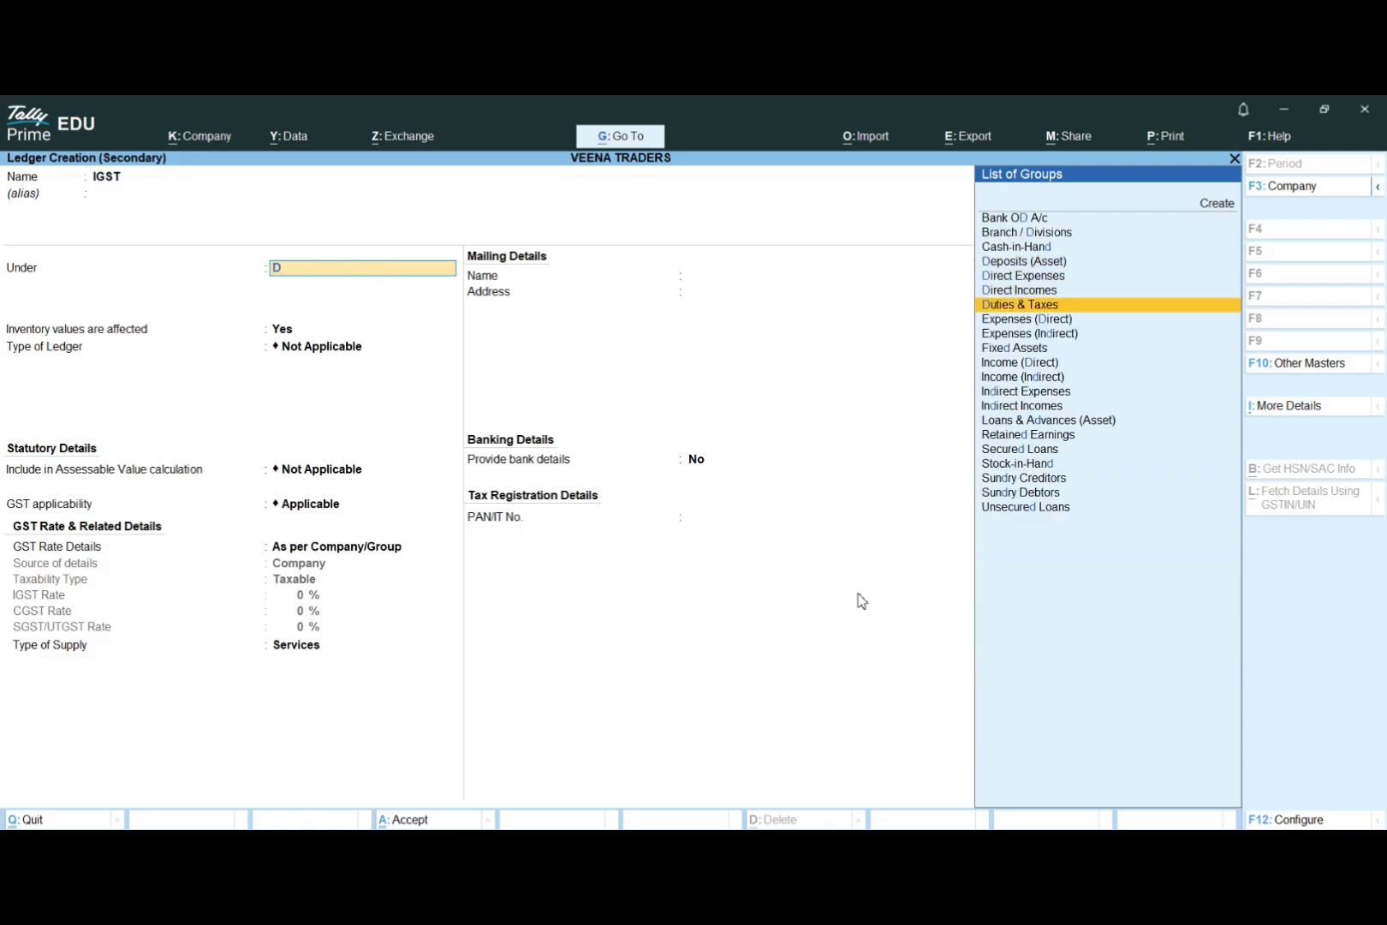
key(Return)
Set the IGST ledger's duty type to GST and its tax type to IGST, and save the ledger.
key(Up)
key(Return)
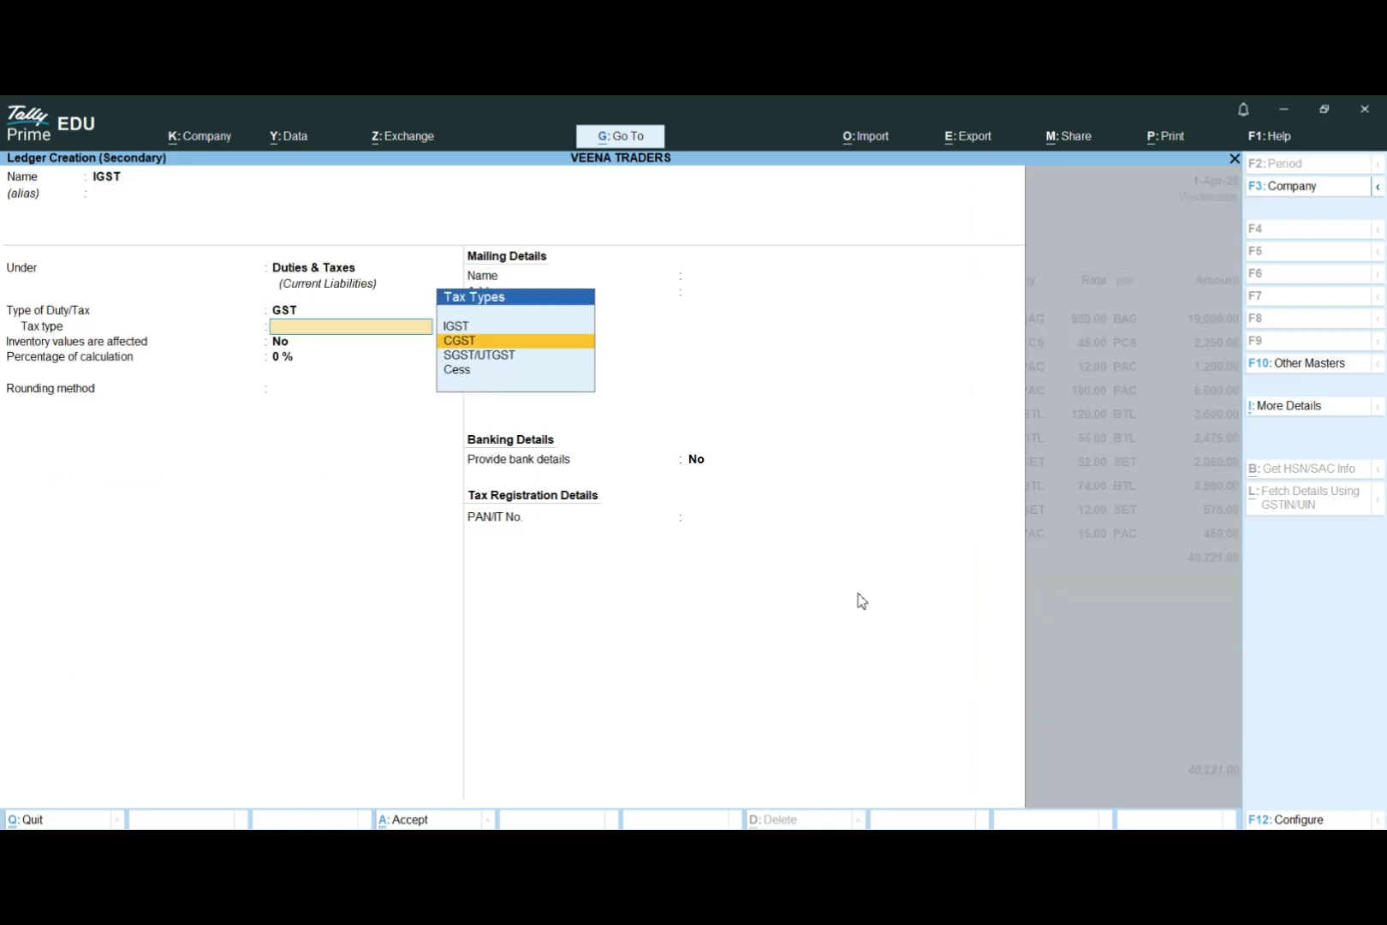
key(Up)
key(Return)
key(Return)
key(Return)
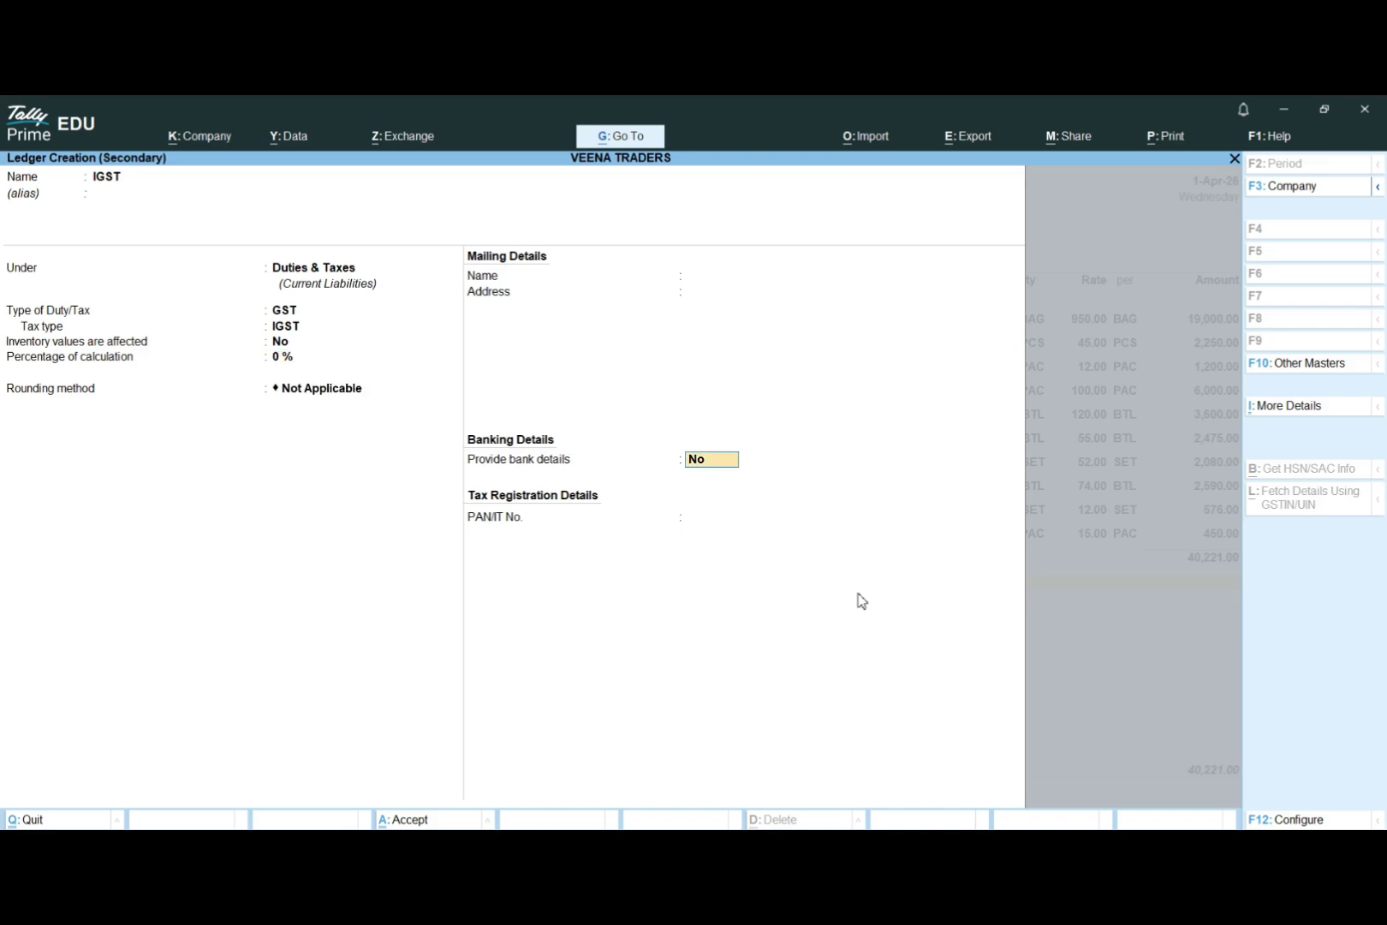
key(ctrl+a)
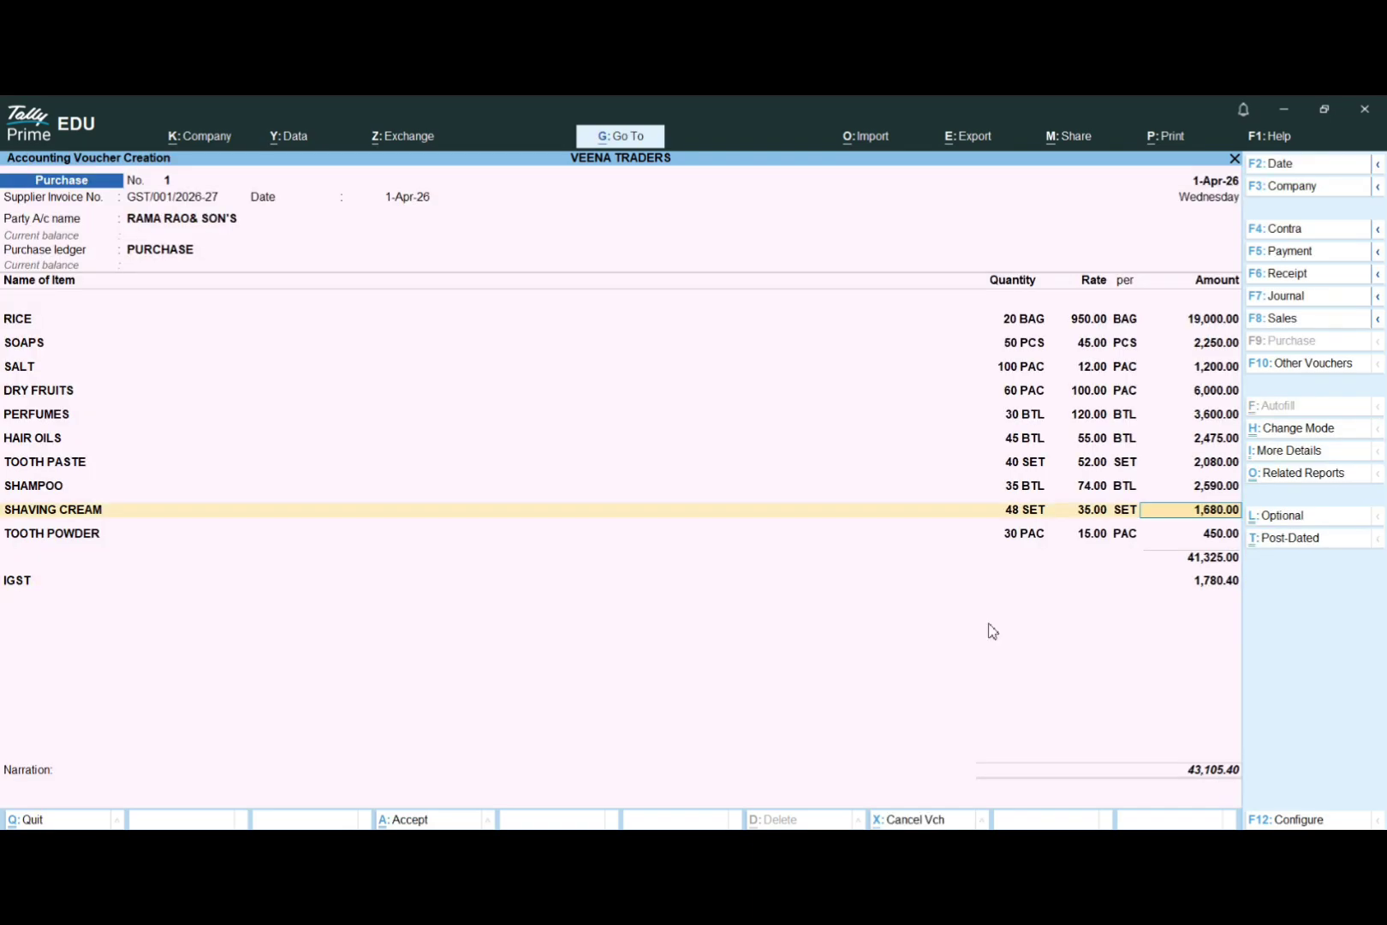
Keep the specified GST rate details for the SHAVING CREAM and TOOTH POWDER lines and proceed to the IGST line.
key(Return)
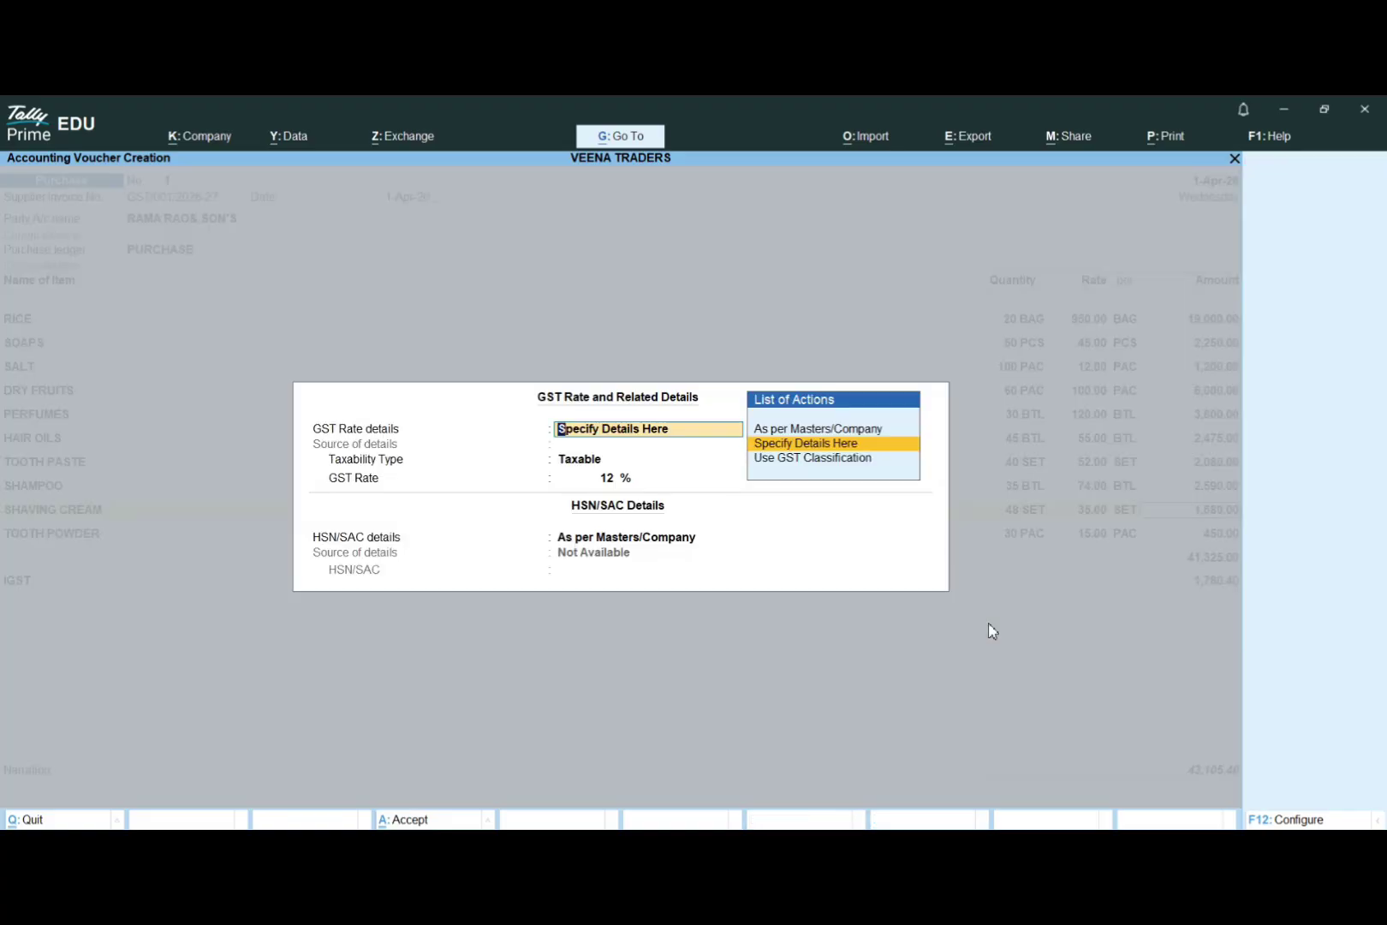
key(Return)
key(Return)
key(Return)
key(Return)
key(Return)
key(Return)
key(Return)
key(Return)
key(Return)
key(Return)
key(Return)
key(Return)
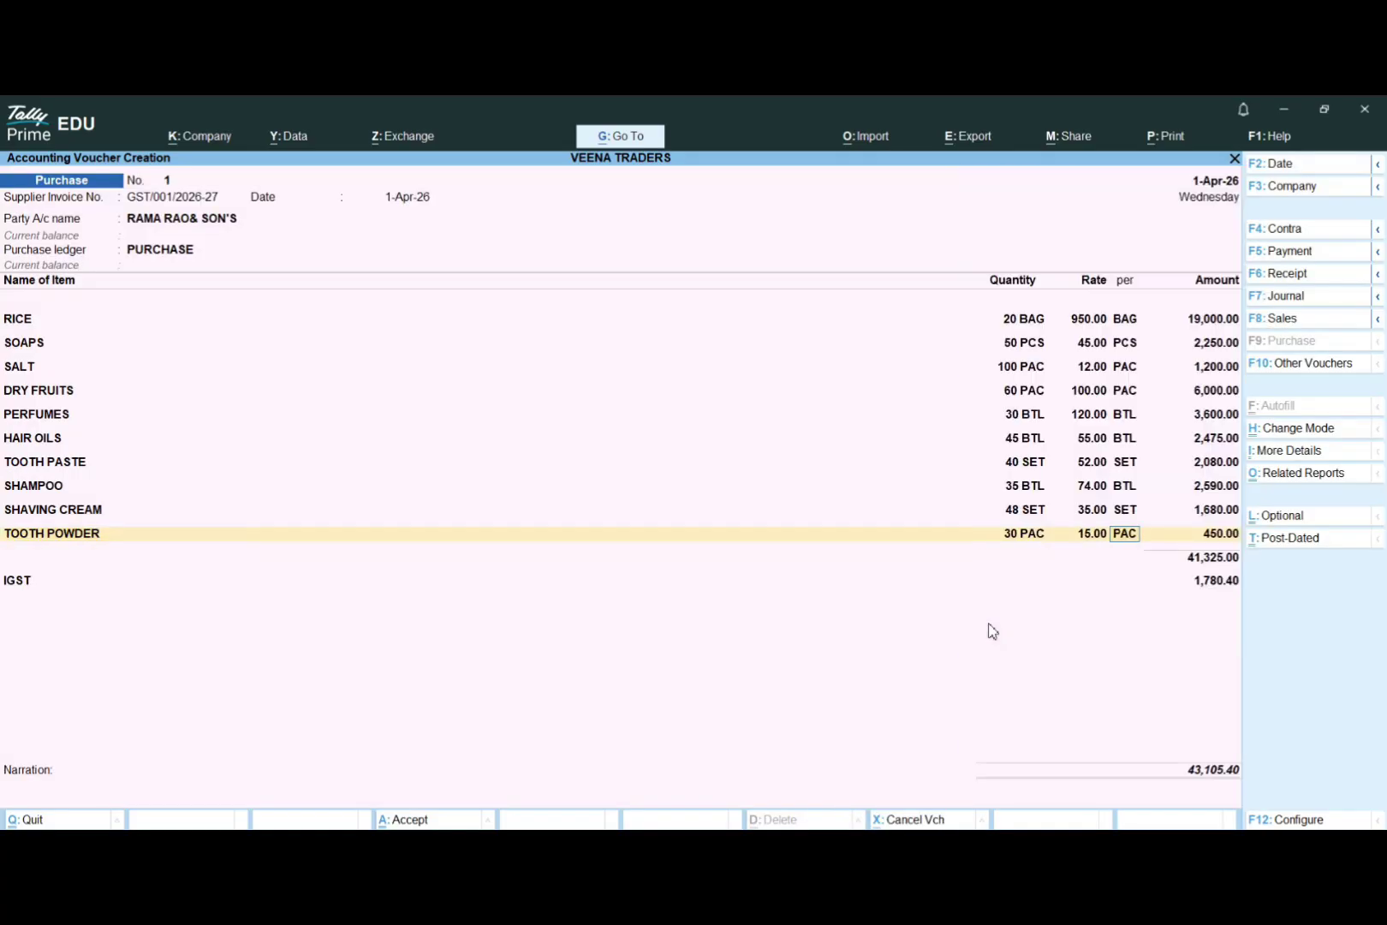
key(Return)
key(Return)
key(Return)
key(Return)
key(Return)
key(Return)
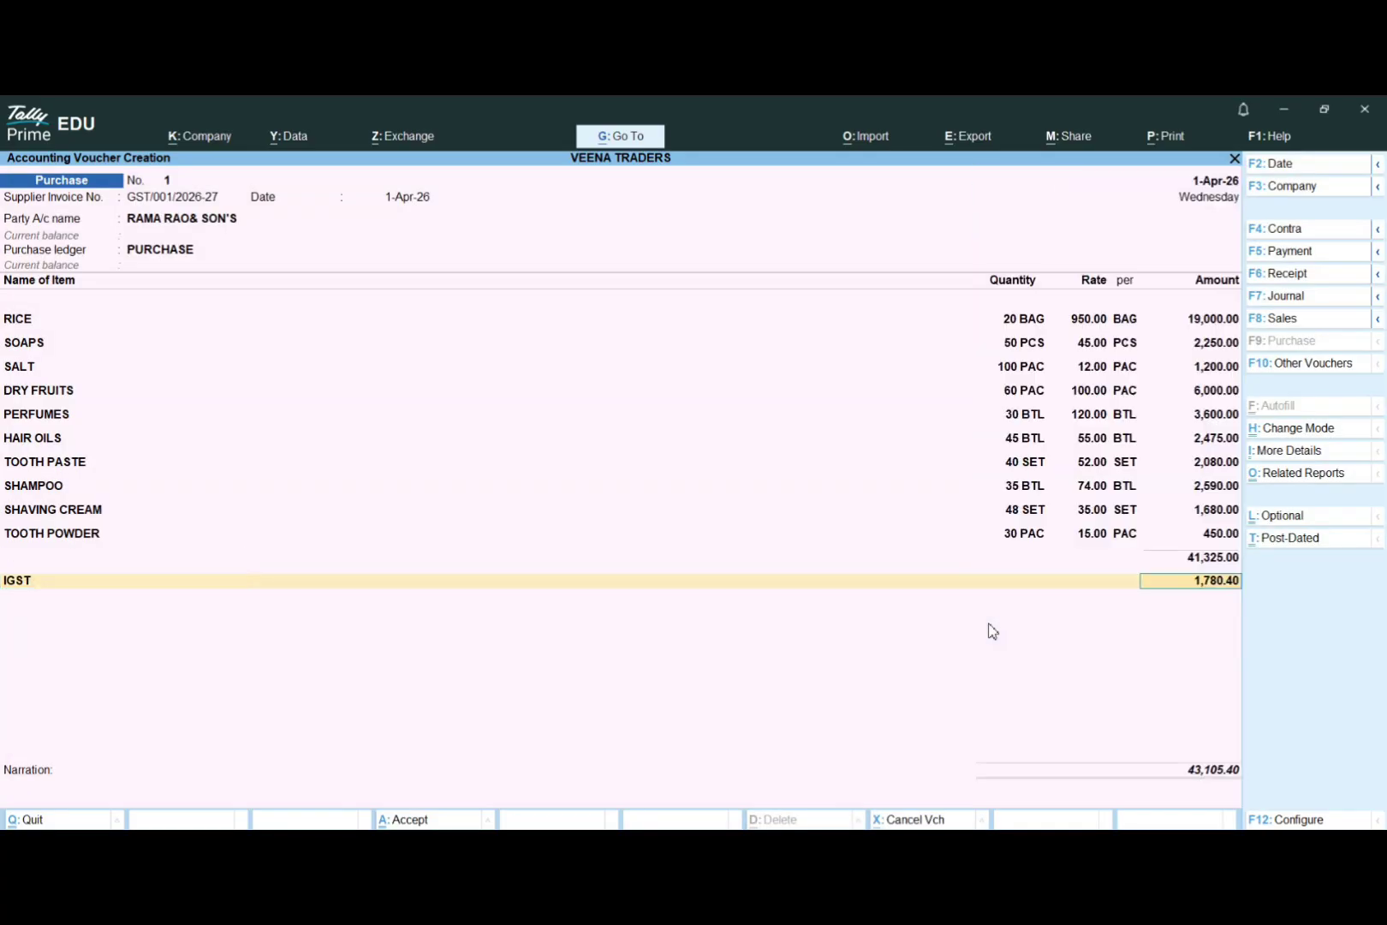
Save the purchase voucher, accepting the modified GST details as they are for resolving another time.
key(Return)
key(Return)
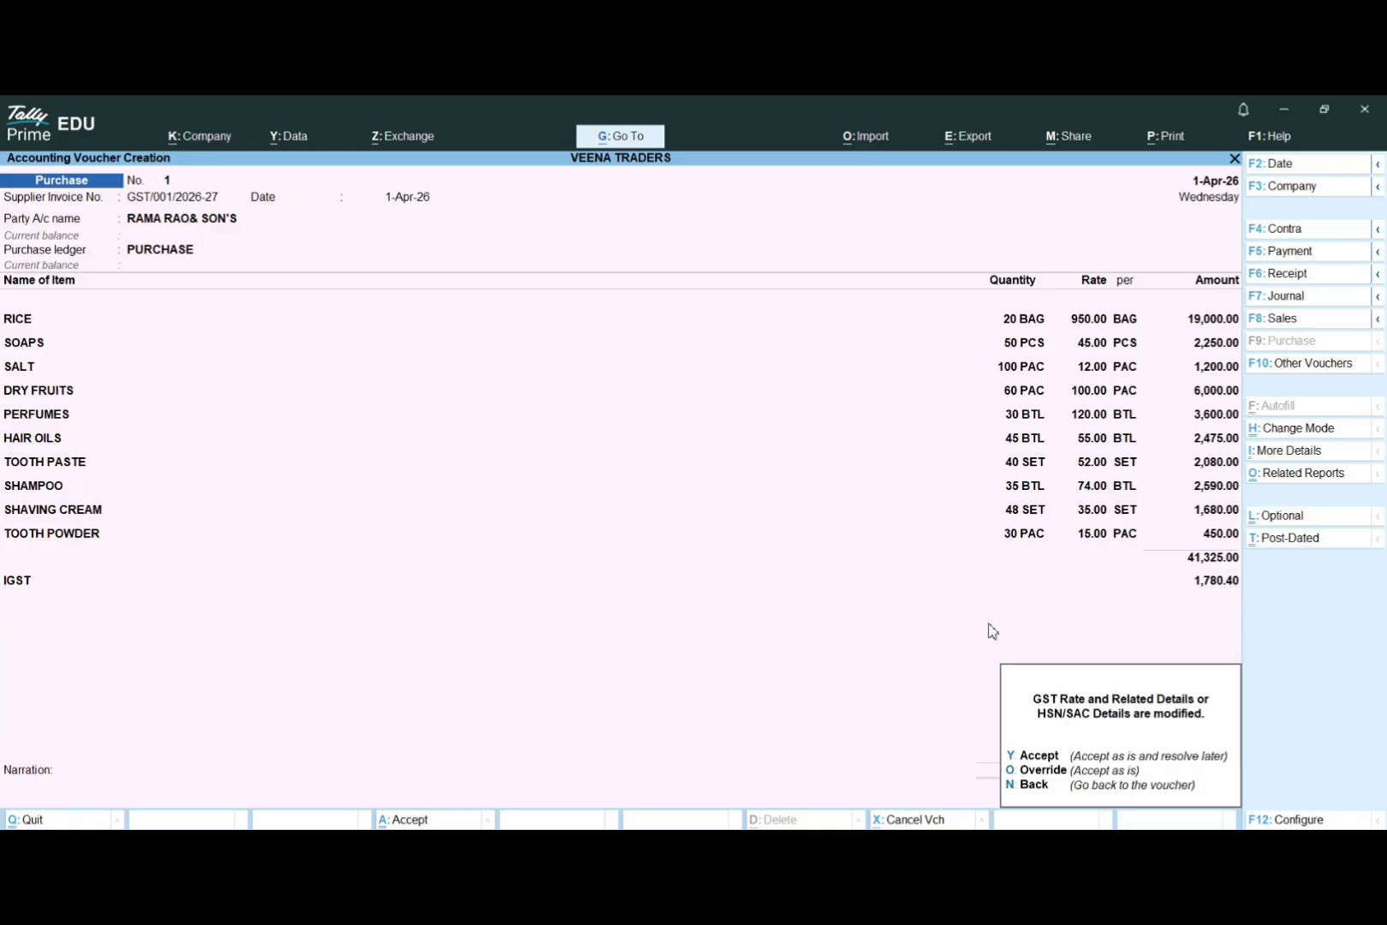
key(y)
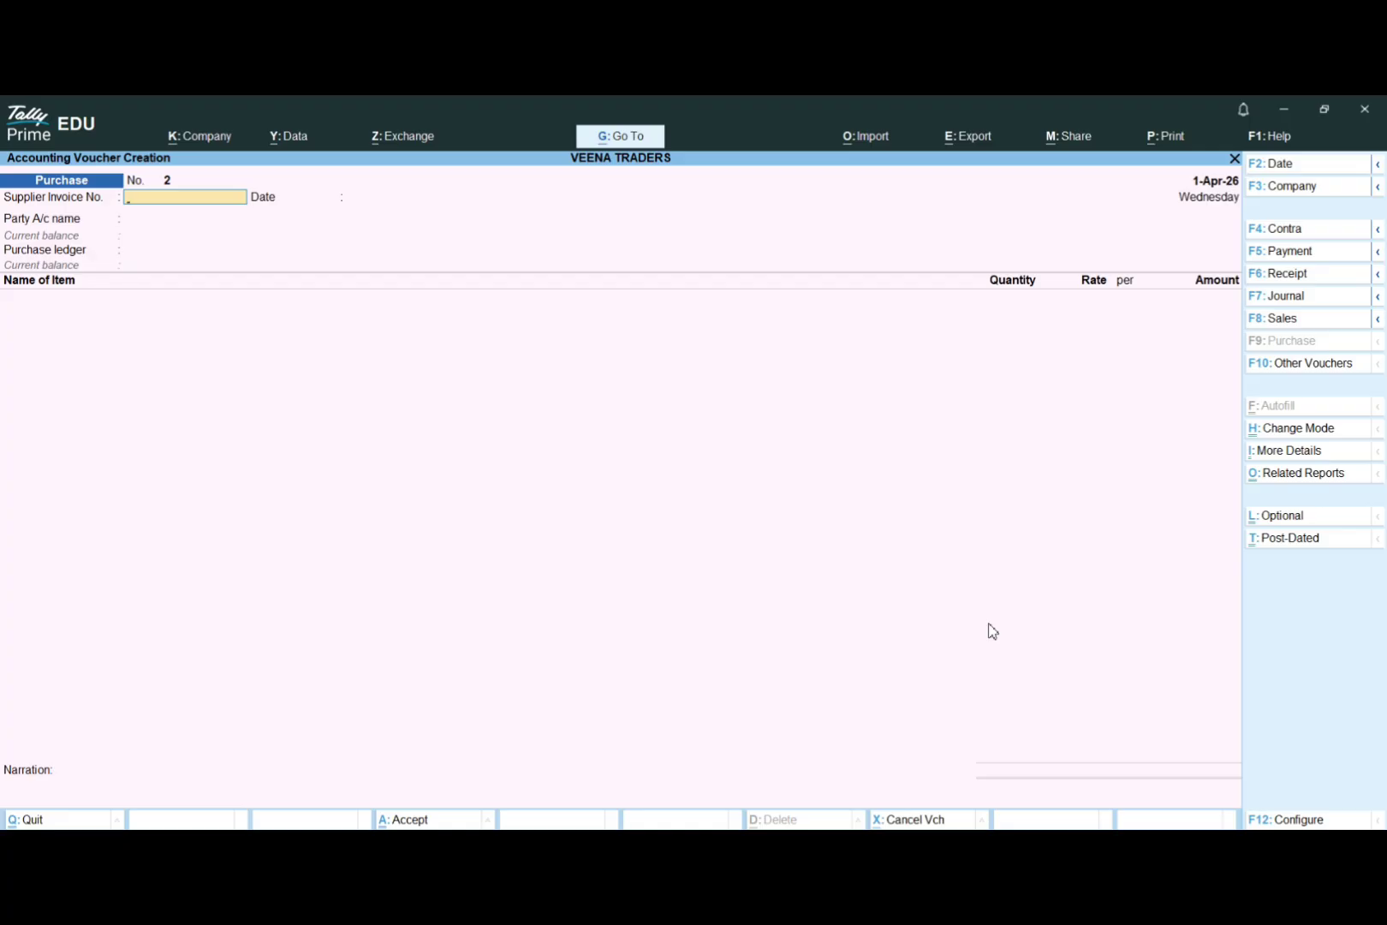
Start a sales voucher with reference number TI/002/2026-27 dated 1-Apr-26.
key(F8)
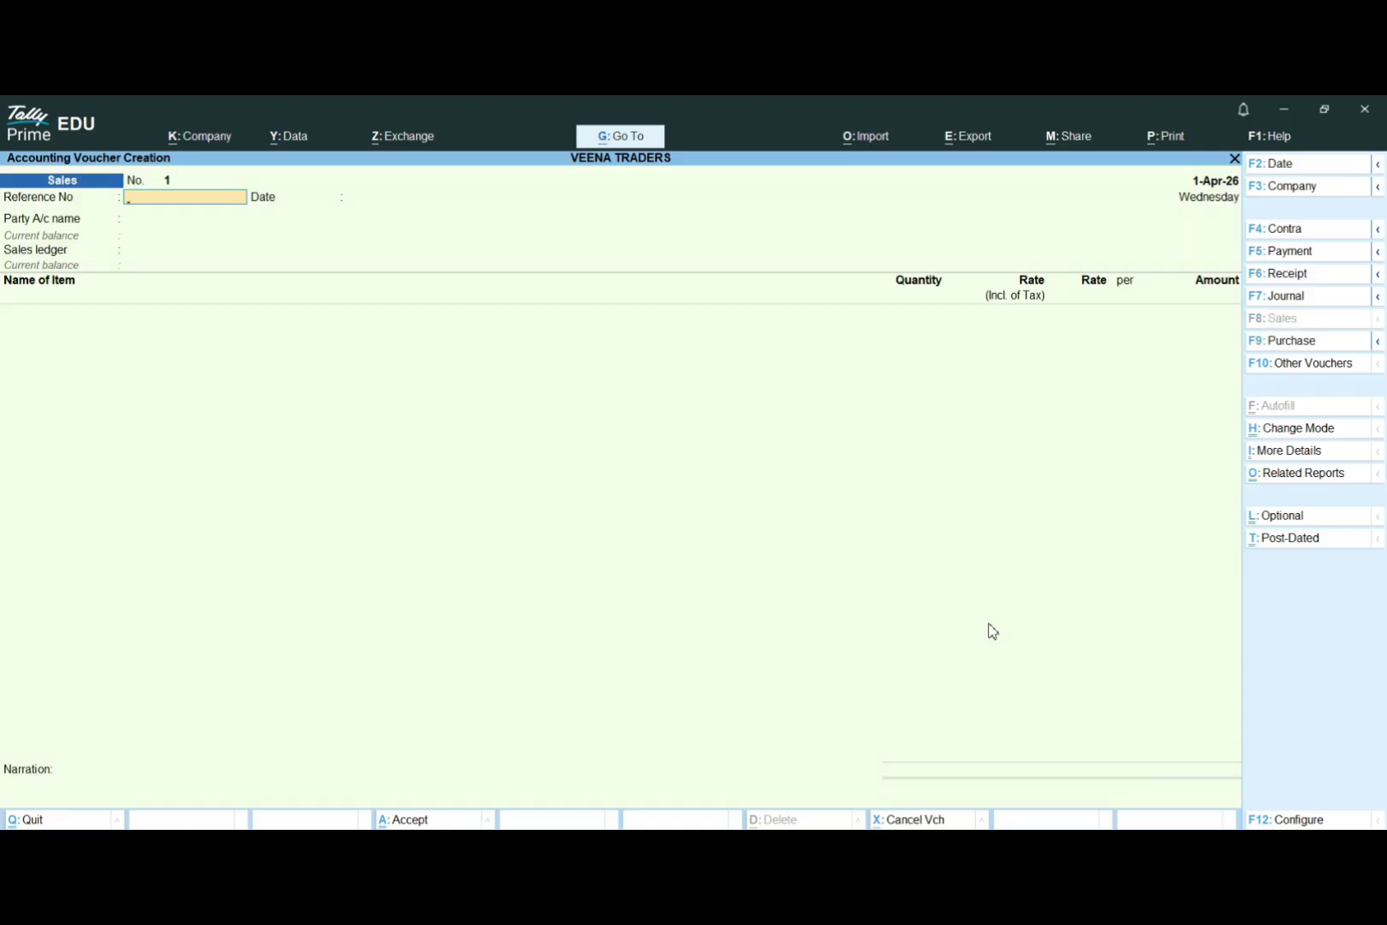
text(TI/002/2026-27)
key(Return)
key(Return)
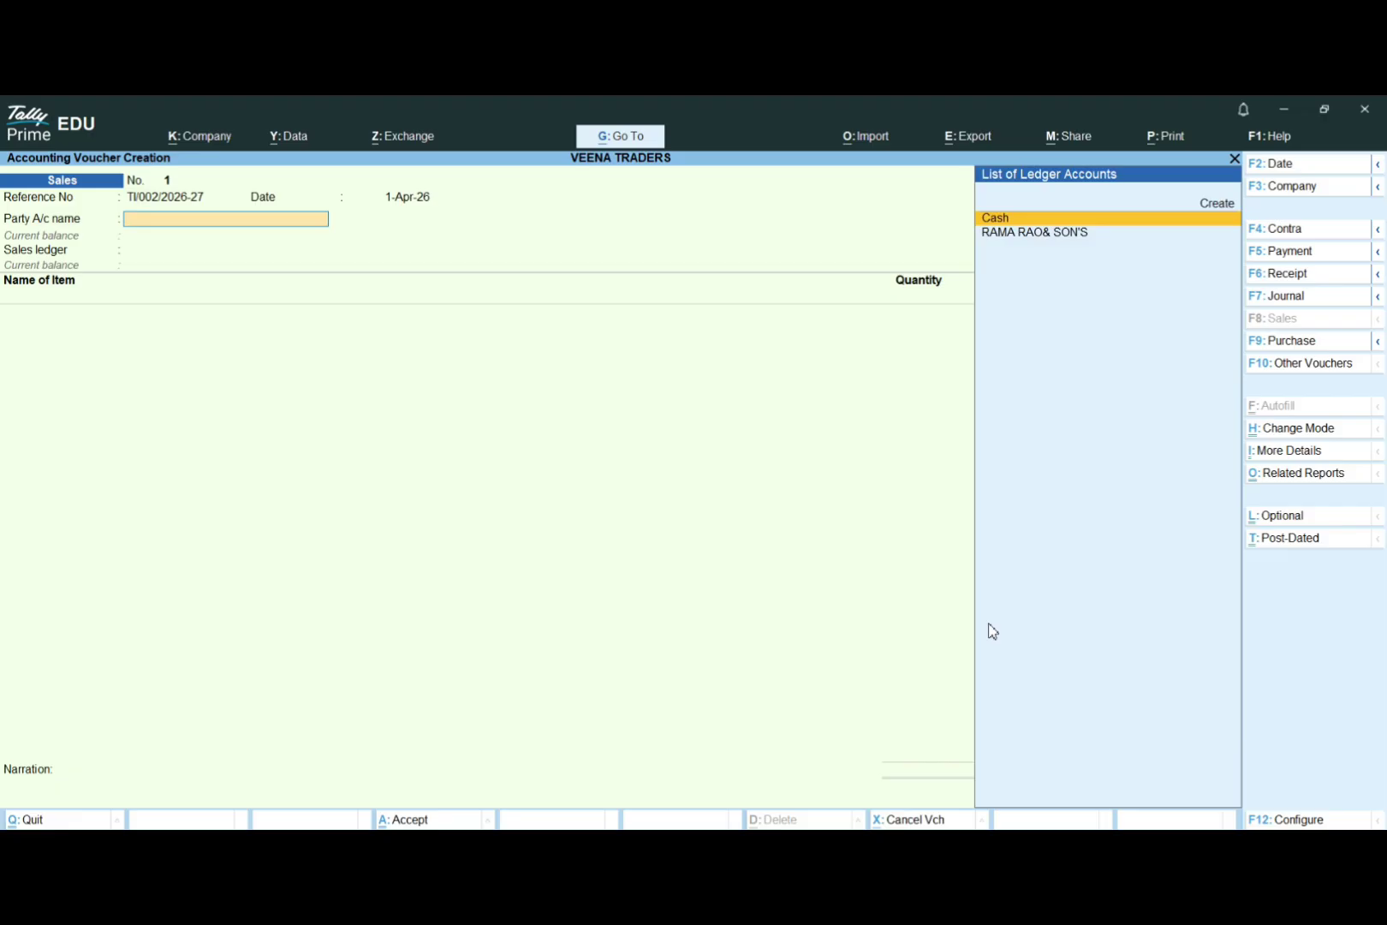
Create a party ledger named RAJA & SON'S under the Sundry Debtors group from the sales voucher.
key(Up)
key(Return)
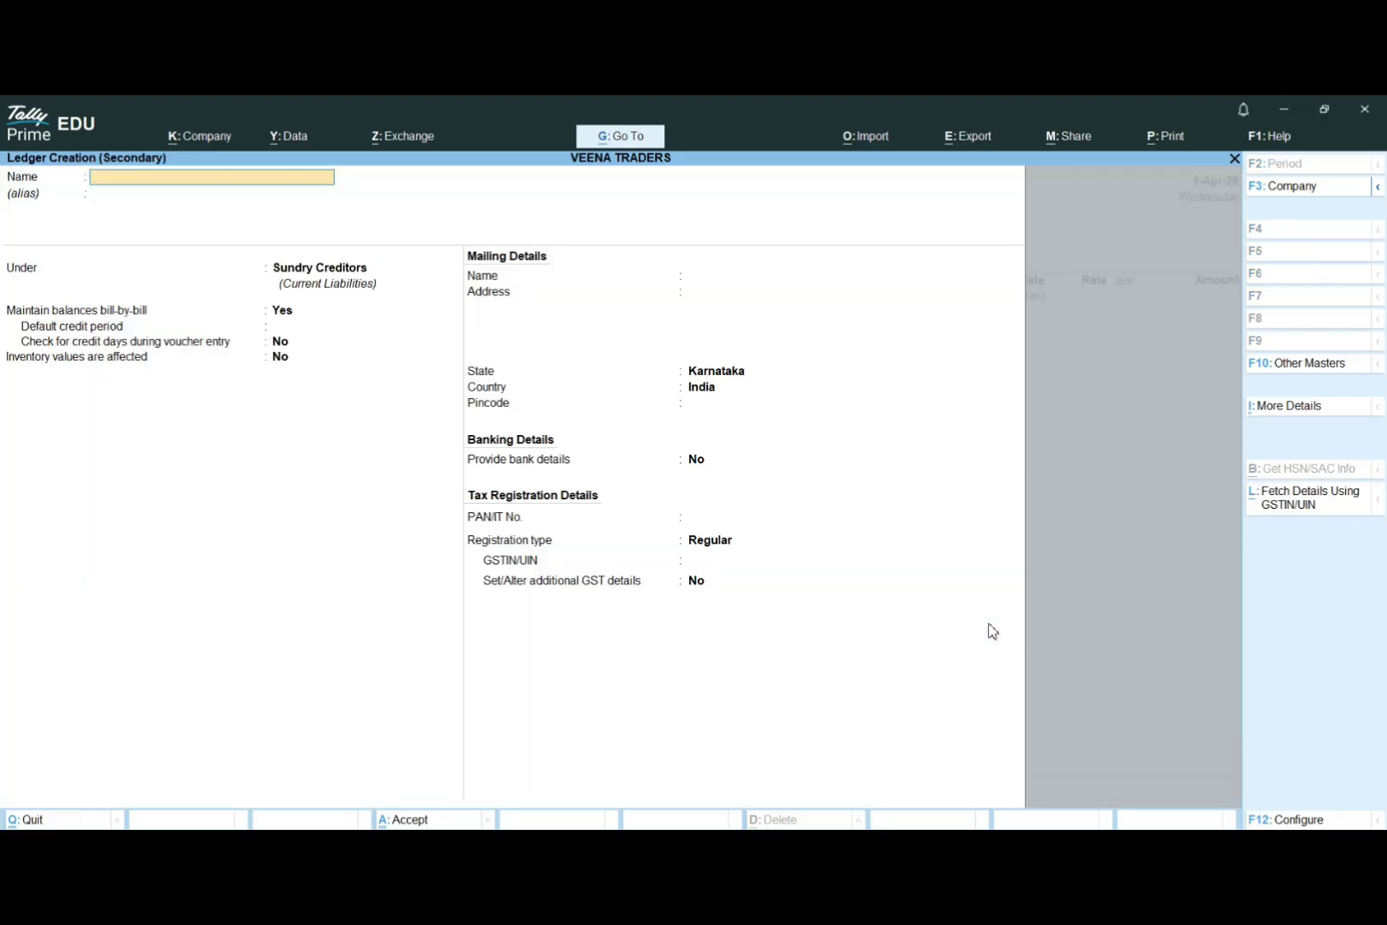
text(RAJA & SON'S)
key(Return)
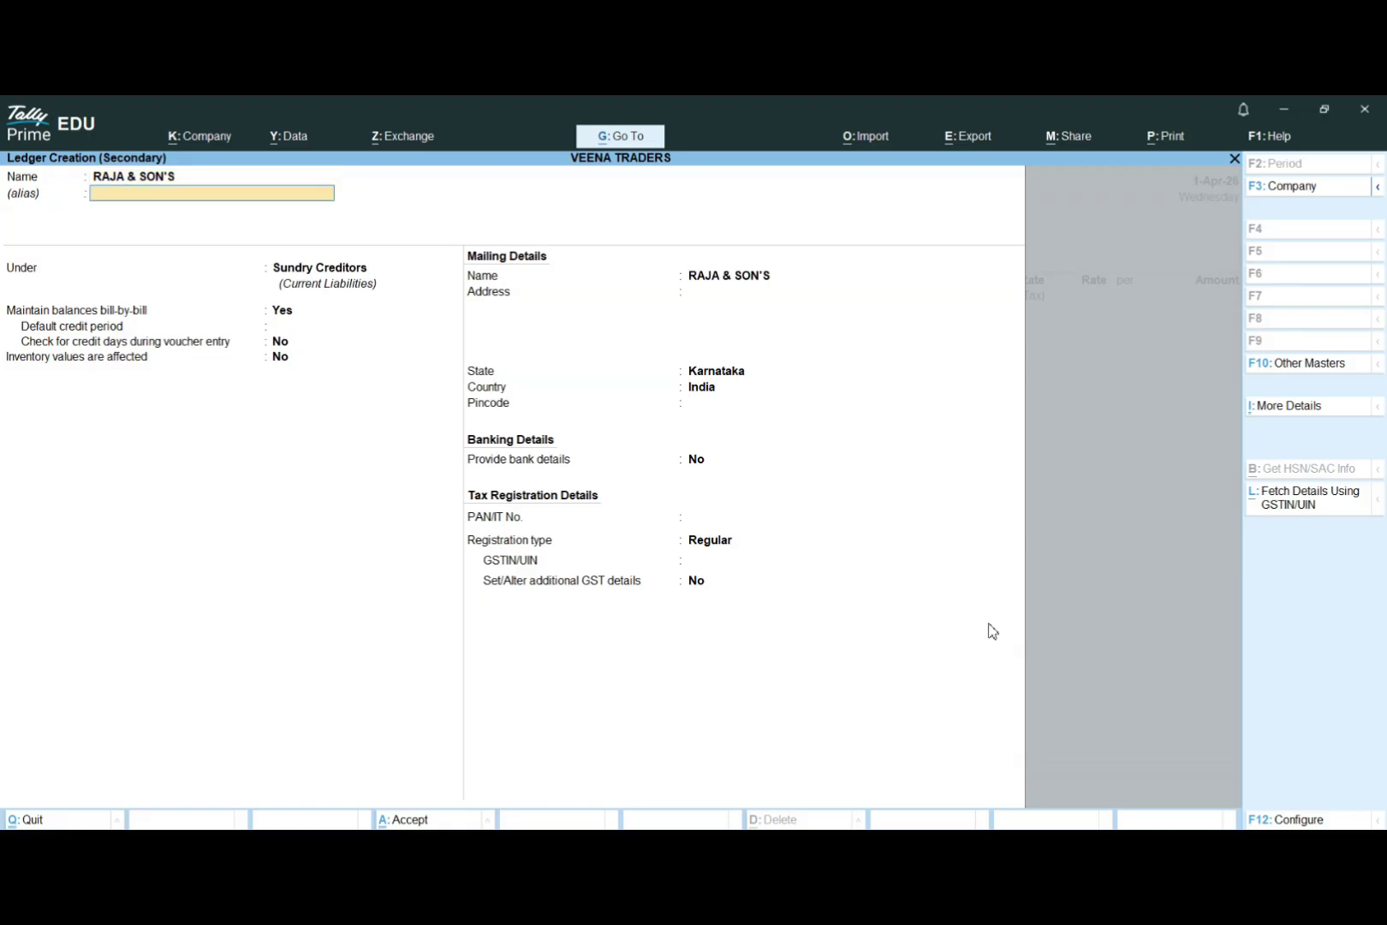
key(Return)
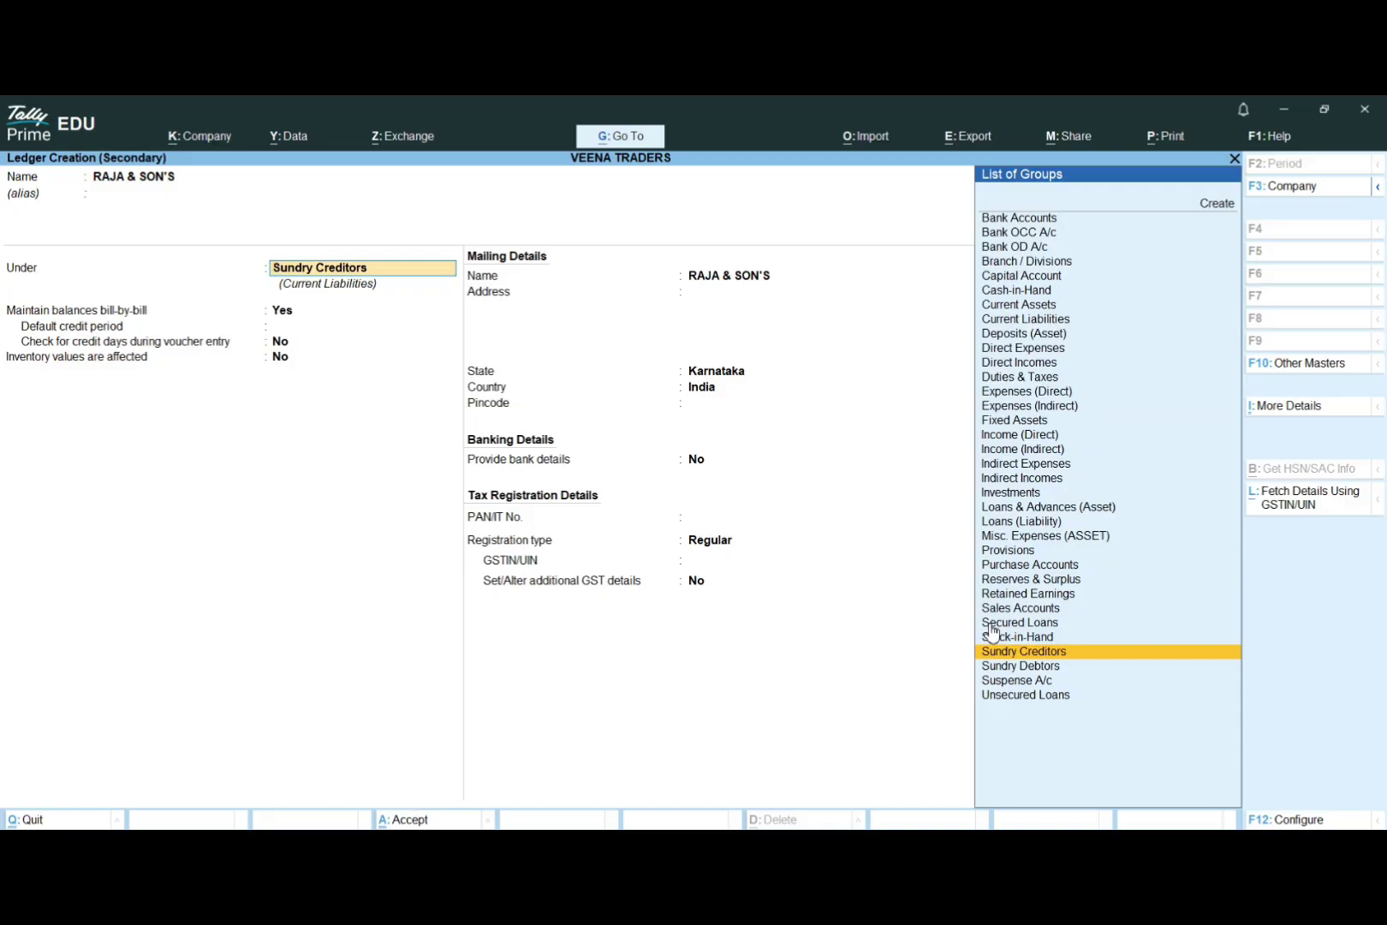
text(S)
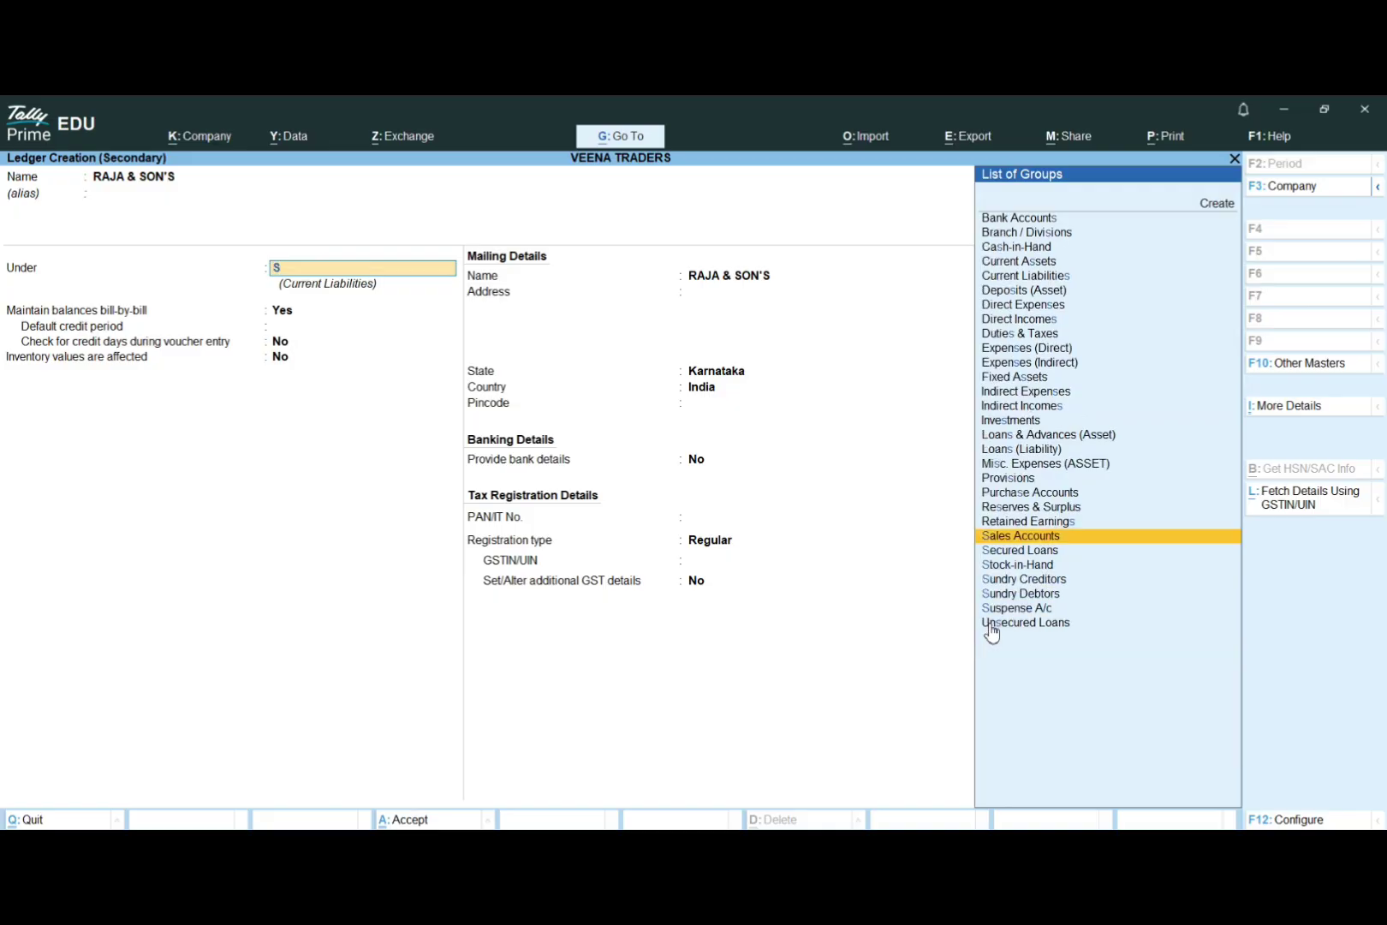
key(Down)
key(Down)
key(Down)
key(Down)
key(Return)
Set the party ledger's state to Kerala with Regular registration and a blank GSTIN, and save the ledger.
key(Return)
key(Return)
key(Return)
key(Return)
key(Return)
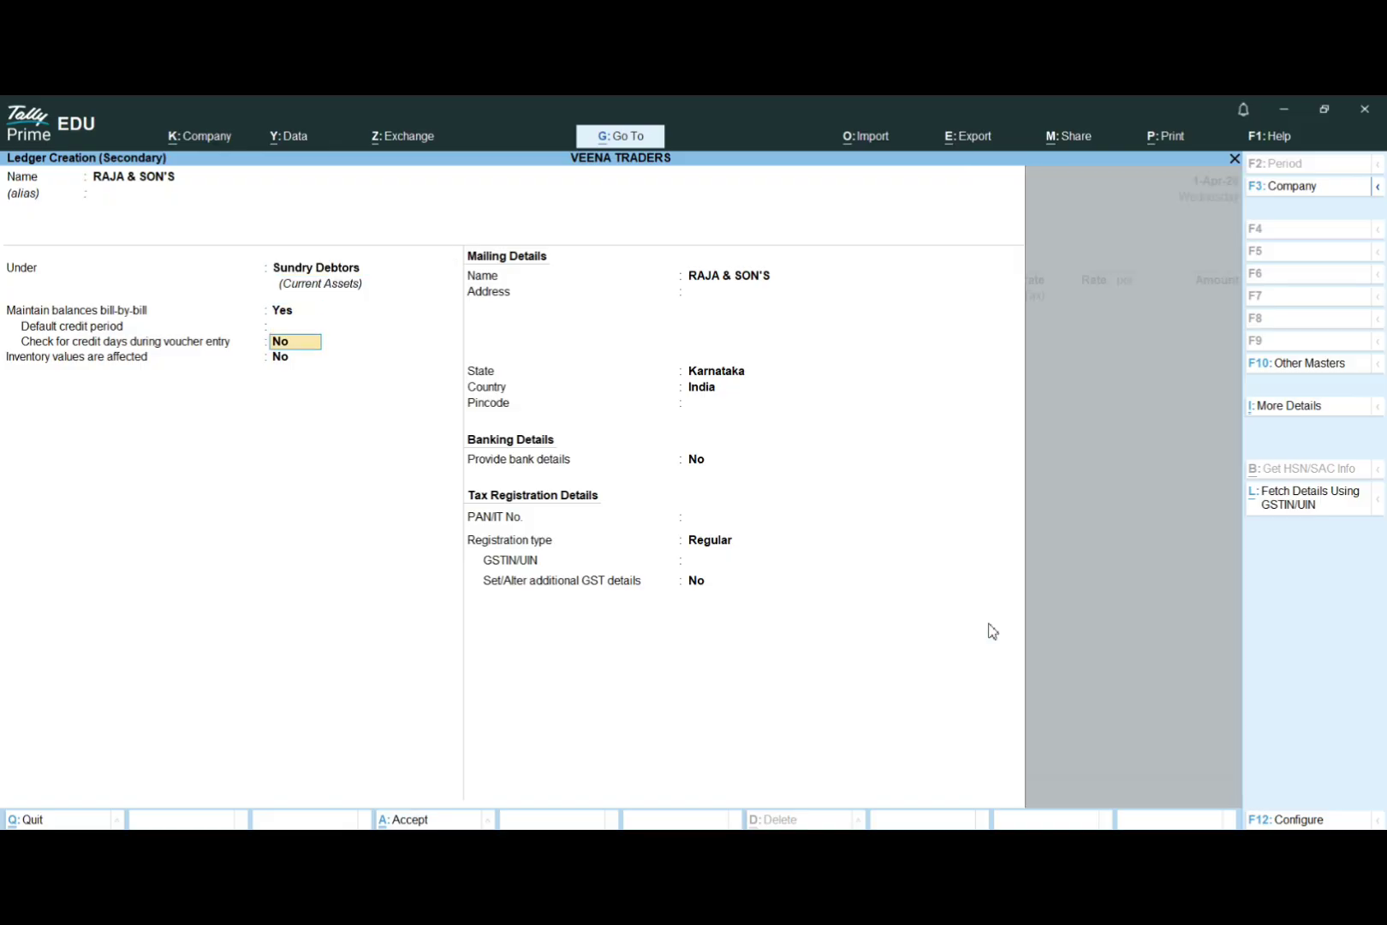
text(K)
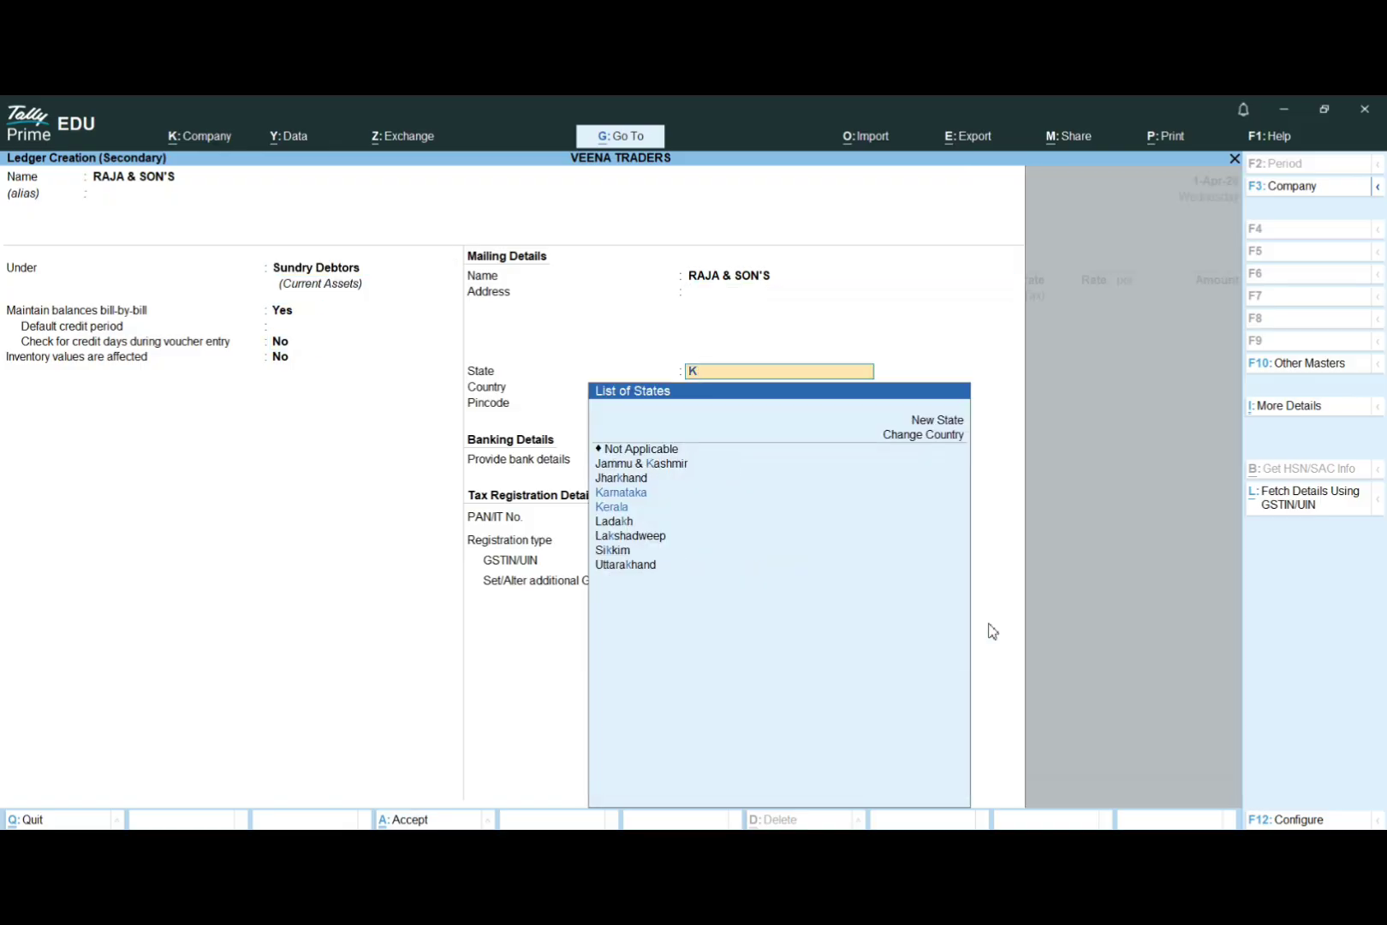
key(Down)
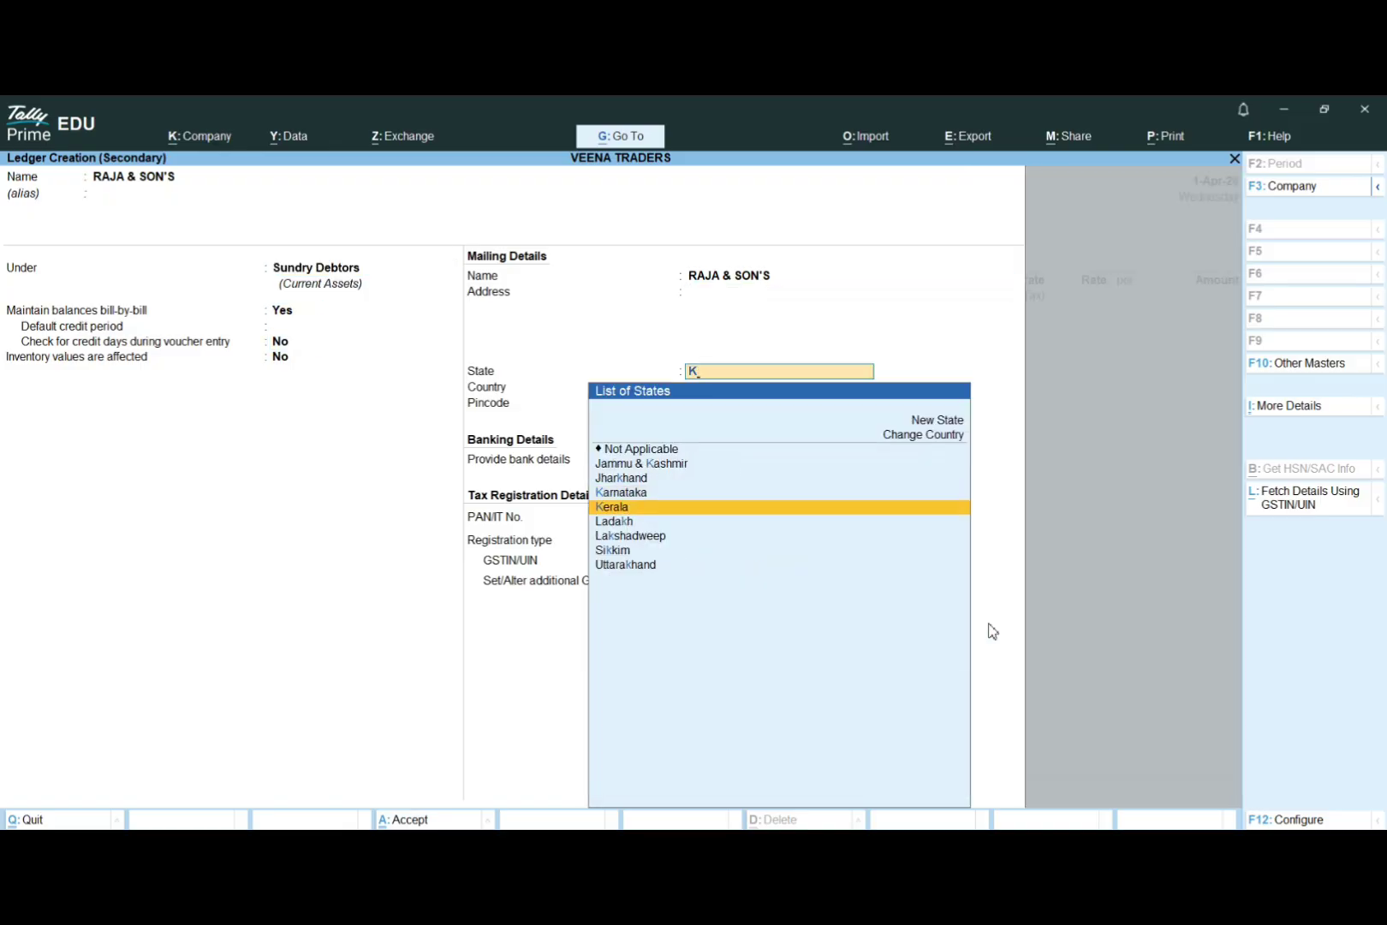
key(Return)
key(Return)
key(Return)
key(Return)
key(Return)
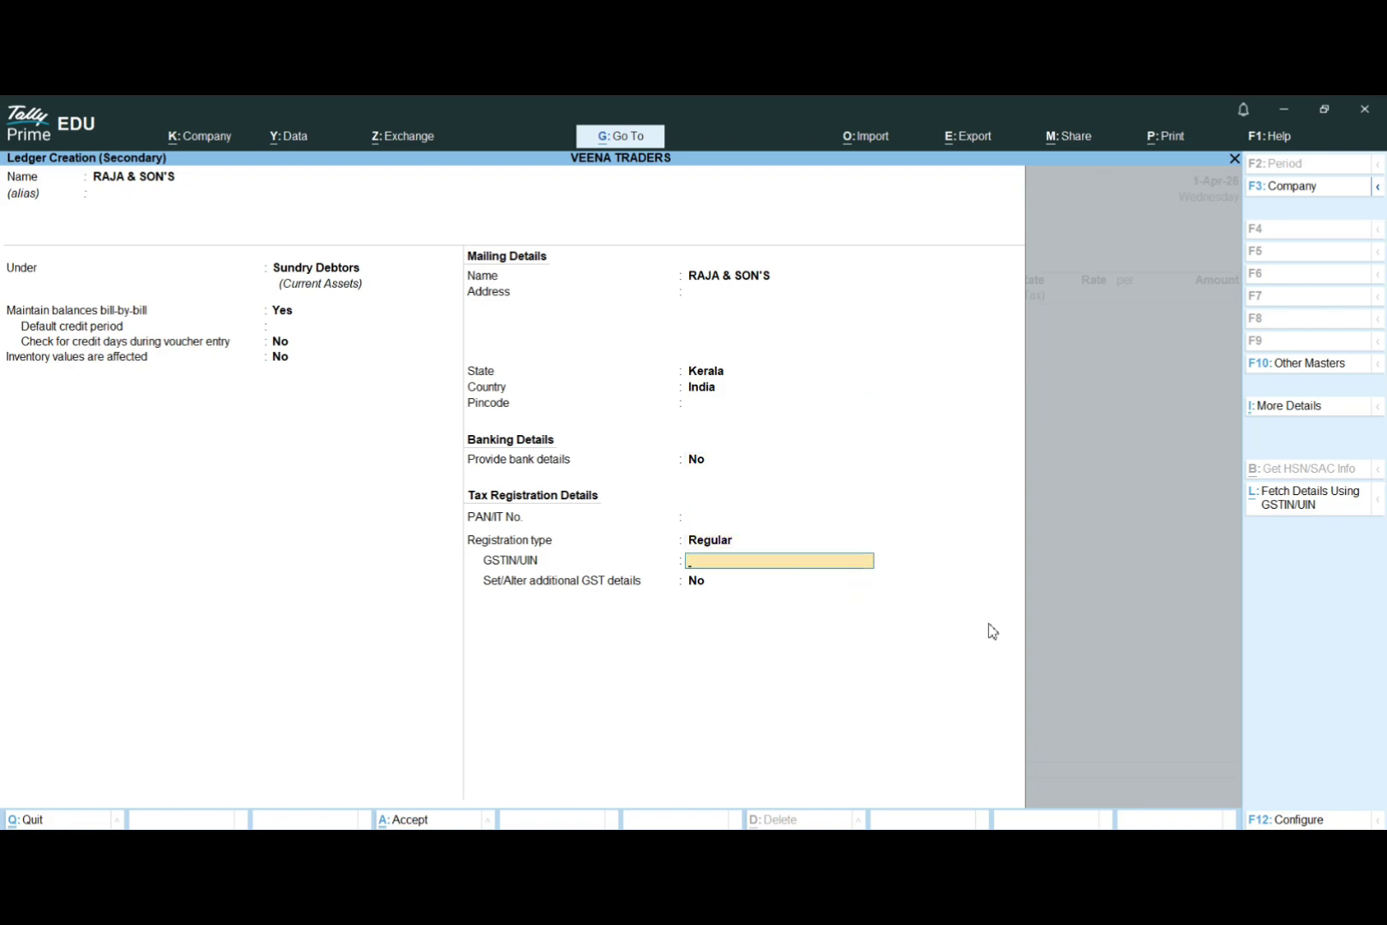
key(Return)
key(Return)
key(Return)
key(Return)
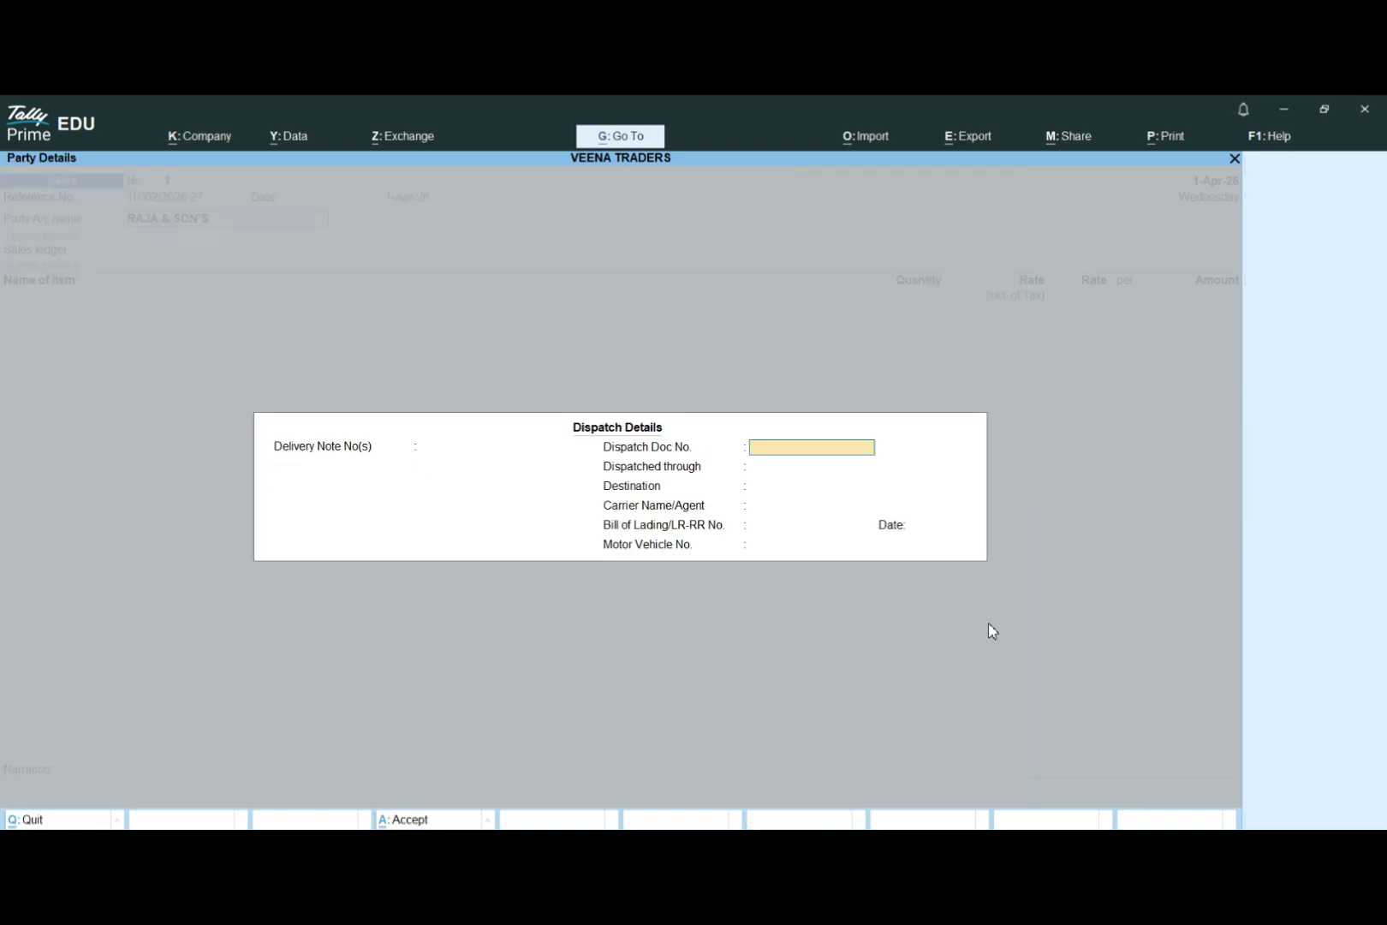
Leave all dispatch details of the sales voucher blank.
key(Return)
key(Return)
key(Return)
key(Return)
key(Return)
key(Return)
key(Return)
Accept the party details with RAJA & SON'S as buyer and consignee and Kerala as place of supply.
key(Return)
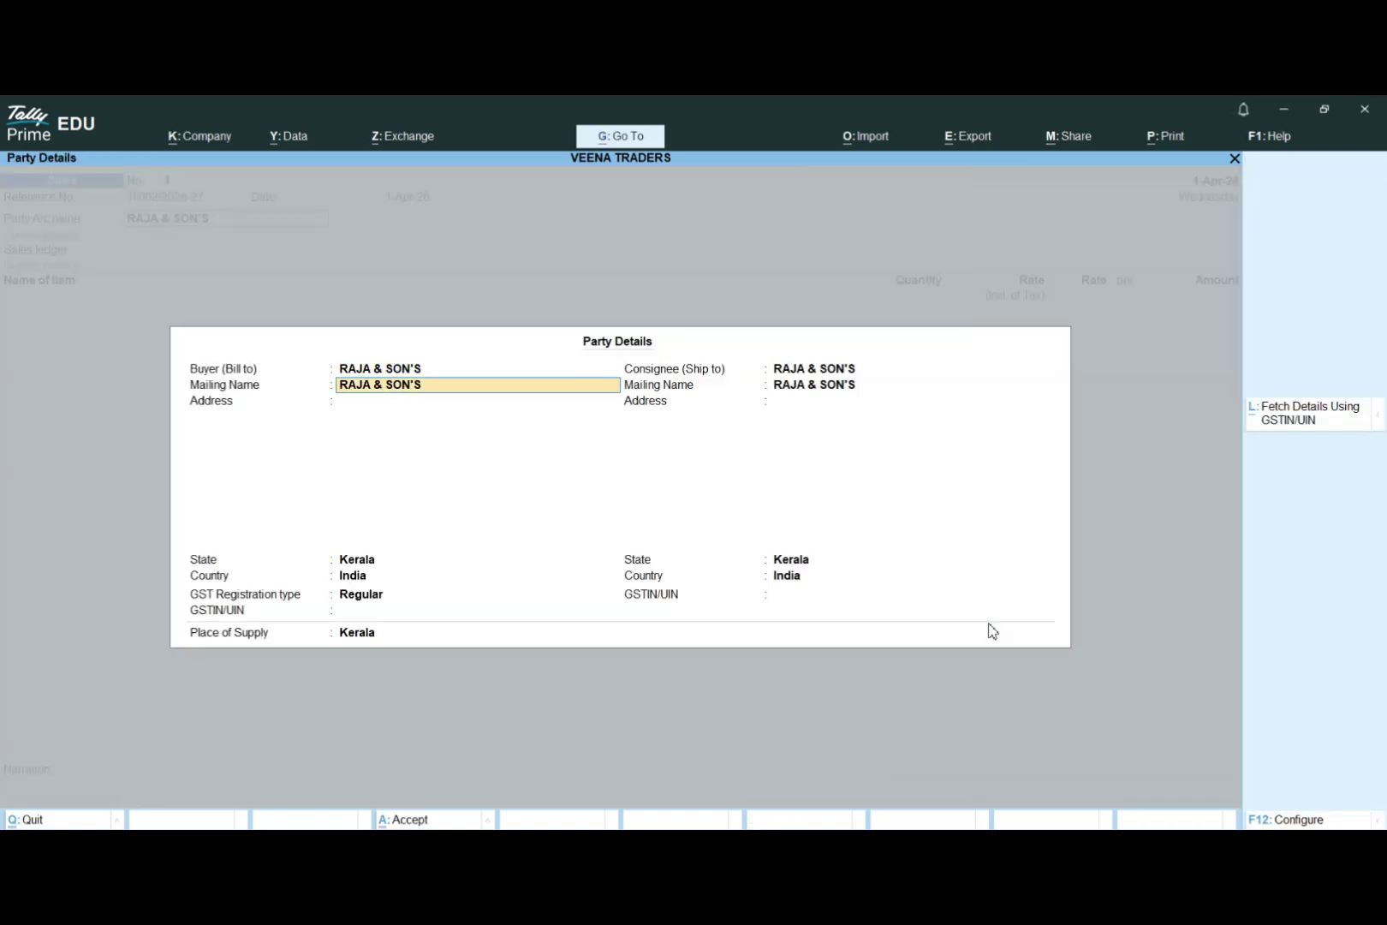
key(Return)
key(Return)
key(Return)
key(Return)
key(Return)
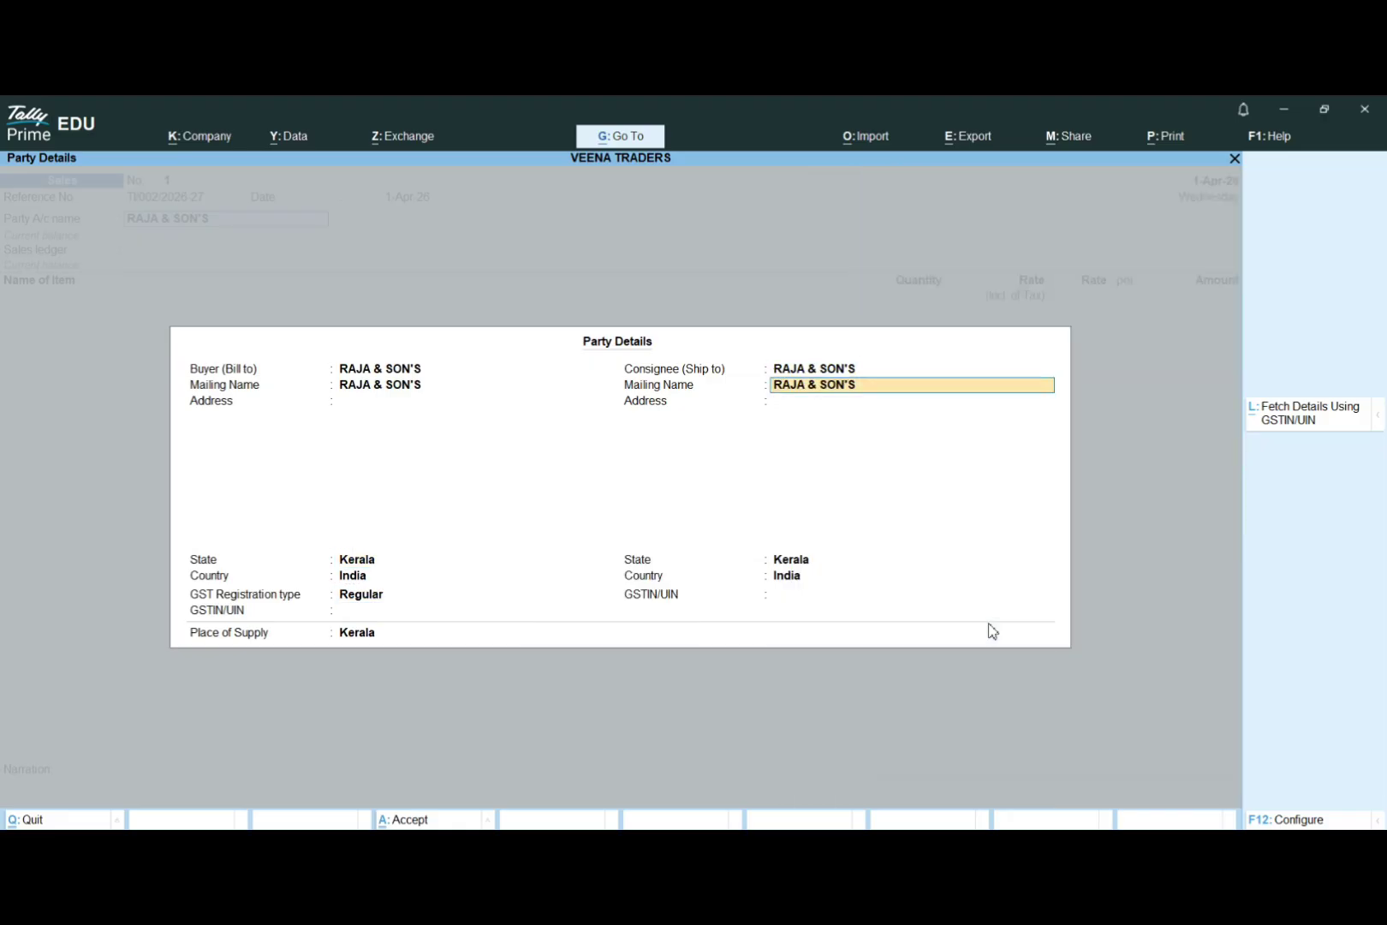
key(Return)
key(Return)
key(Return)
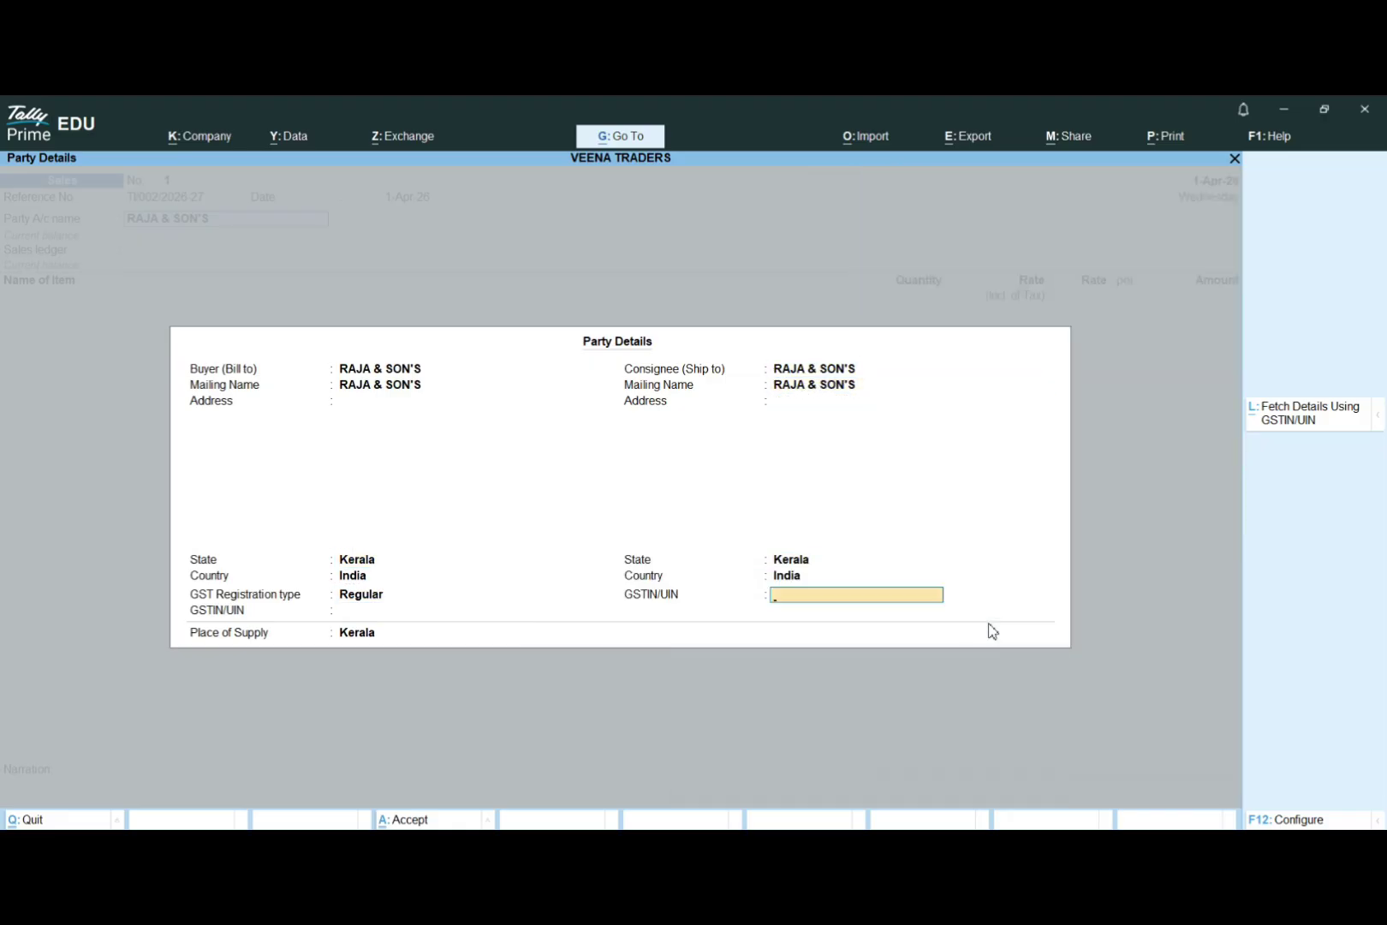
key(Return)
key(Return)
Create a sales ledger named SALES under the Sales Accounts group.
key(alt+c)
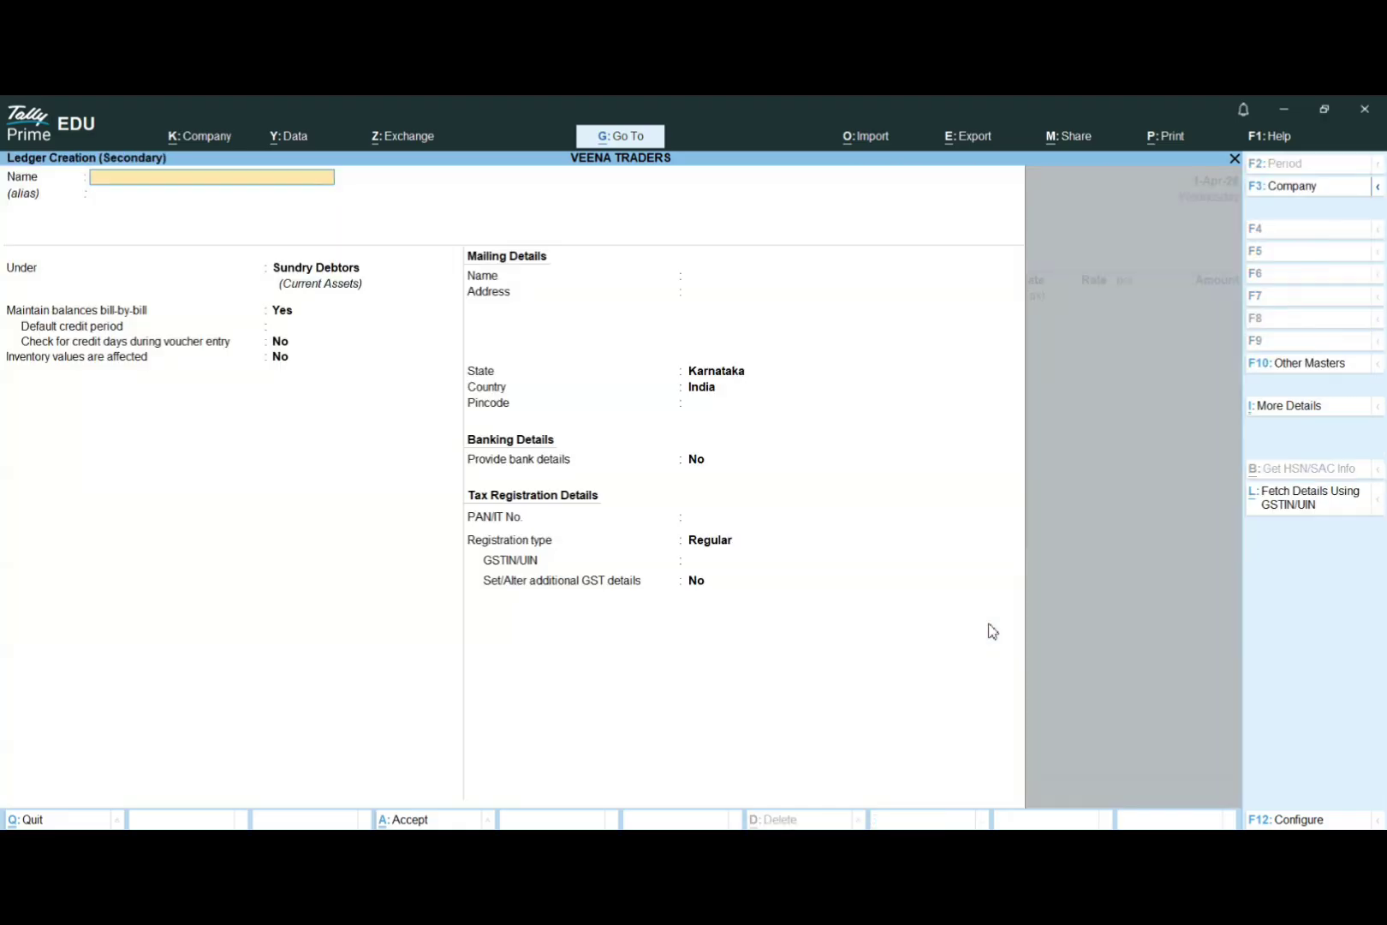
text(SALES)
key(Return)
key(Return)
text(S)
key(Down)
key(Down)
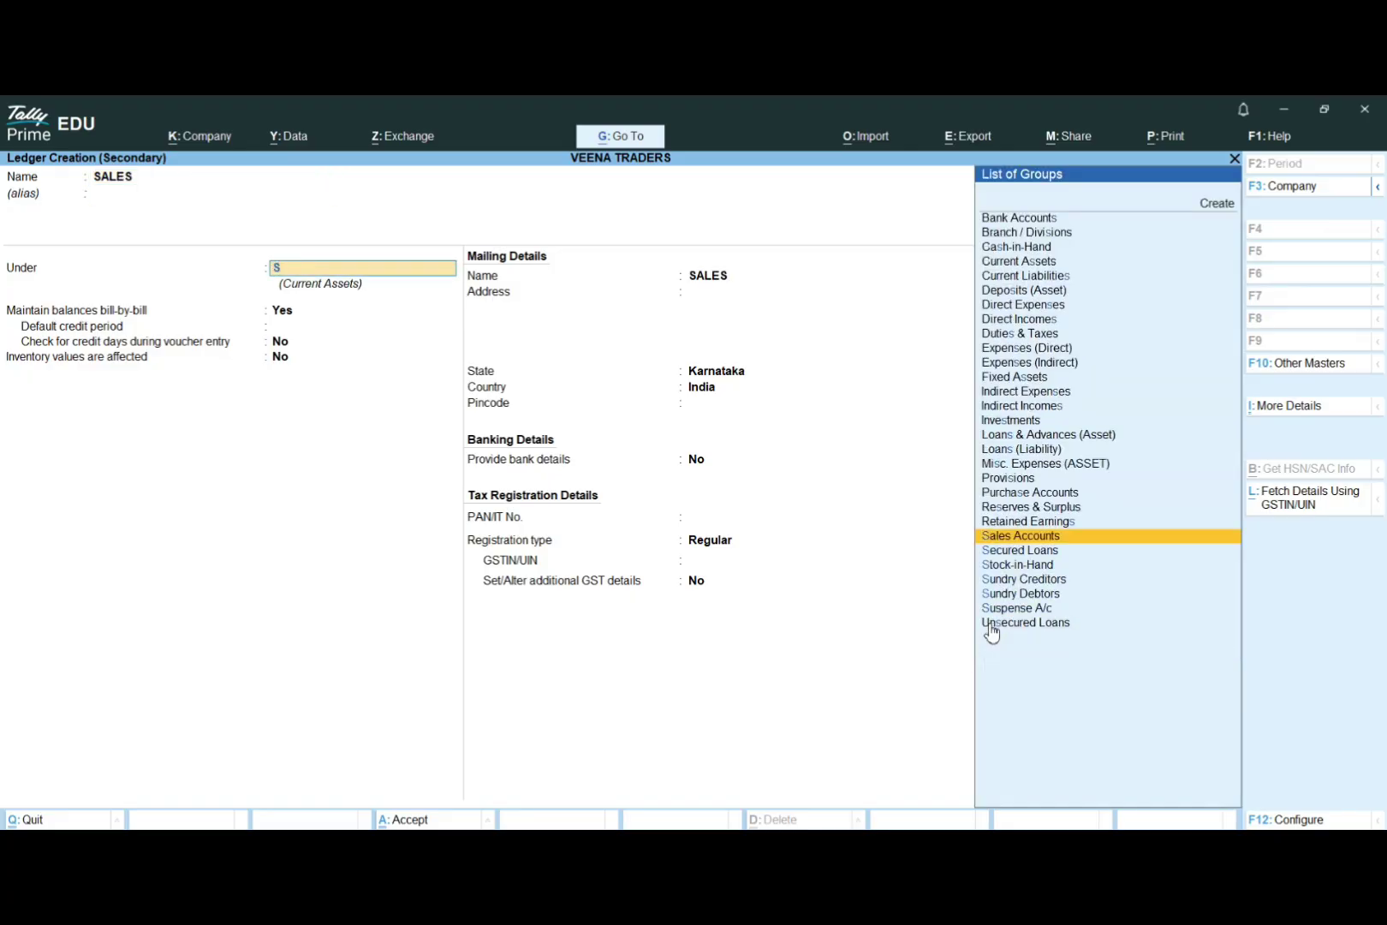
key(Up)
key(Return)
Specify the SALES ledger's GST details as Taxable at 0% with Goods as type of supply, and save it for the voucher.
key(Return)
key(Return)
key(Return)
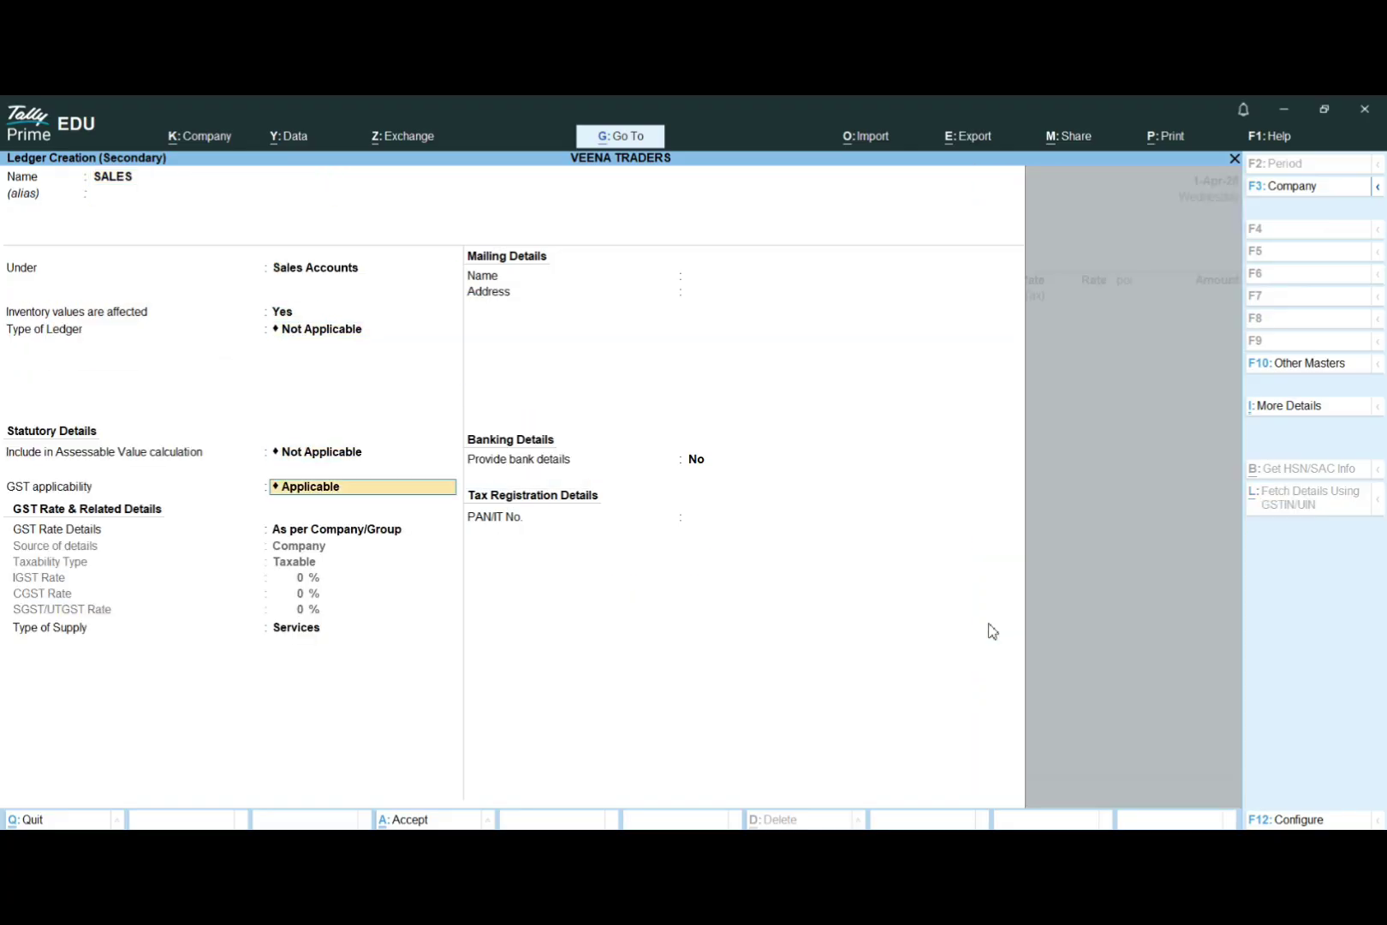
key(Down)
key(Return)
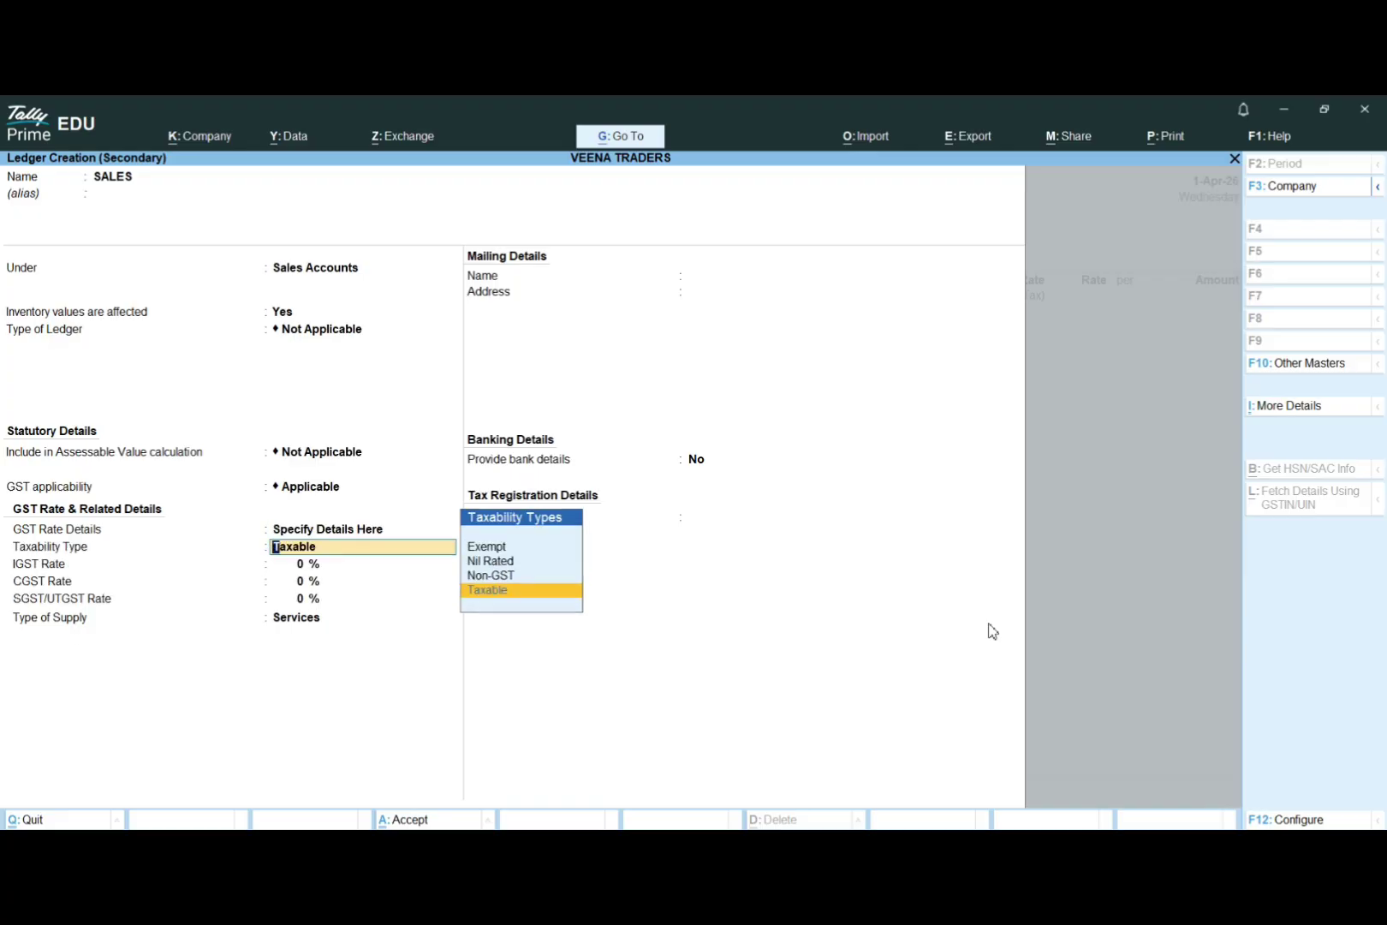
key(Return)
key(Return)
key(Return)
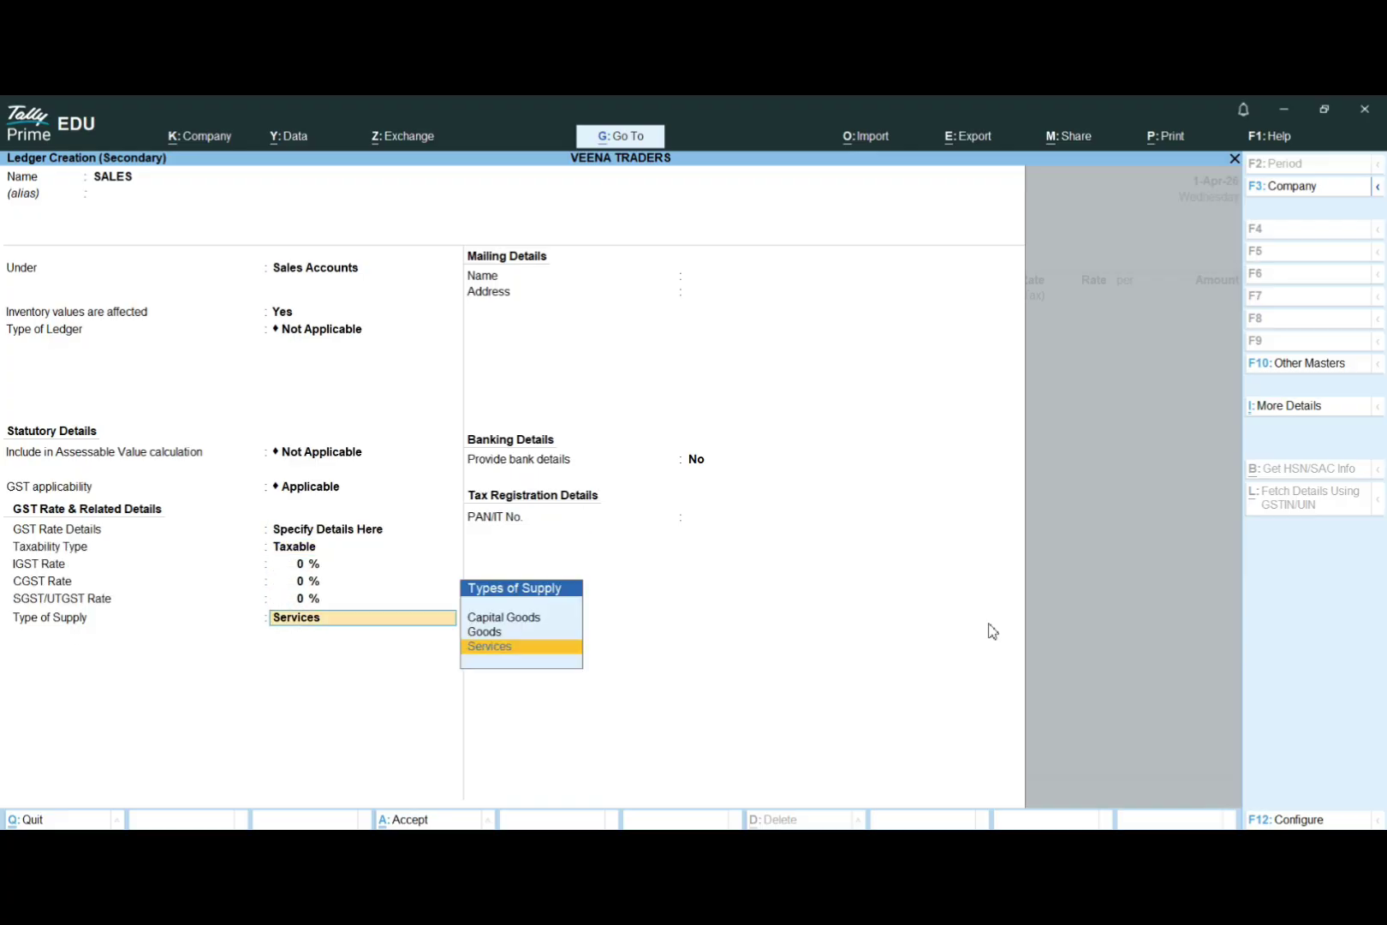
key(Up)
key(Return)
key(Return)
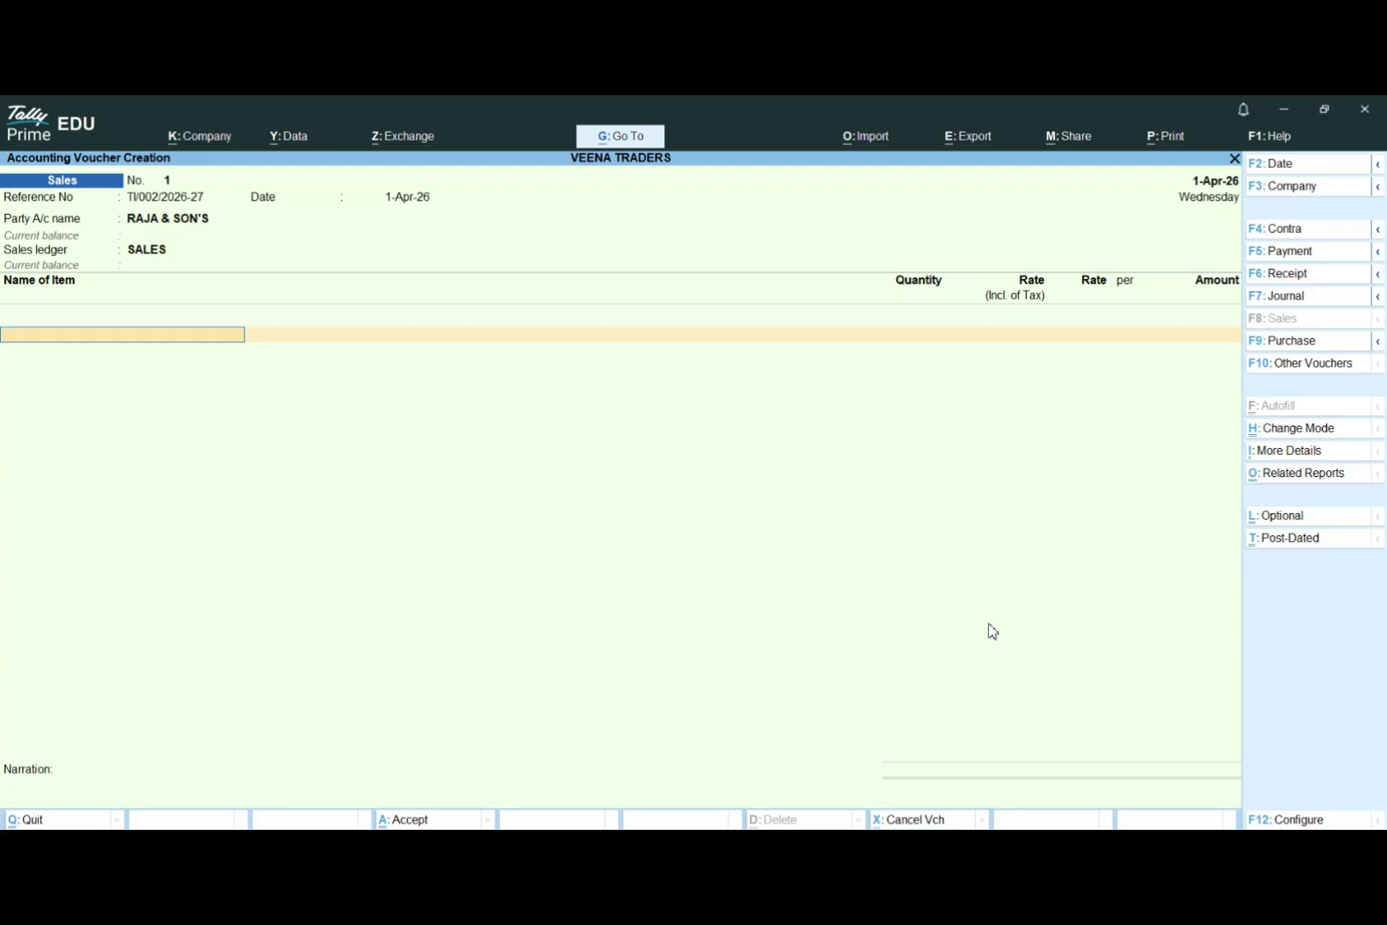
Add SOAPS to the sales voucher with a quantity of 50 PCS at a tax-inclusive rate of 67.
text(S)
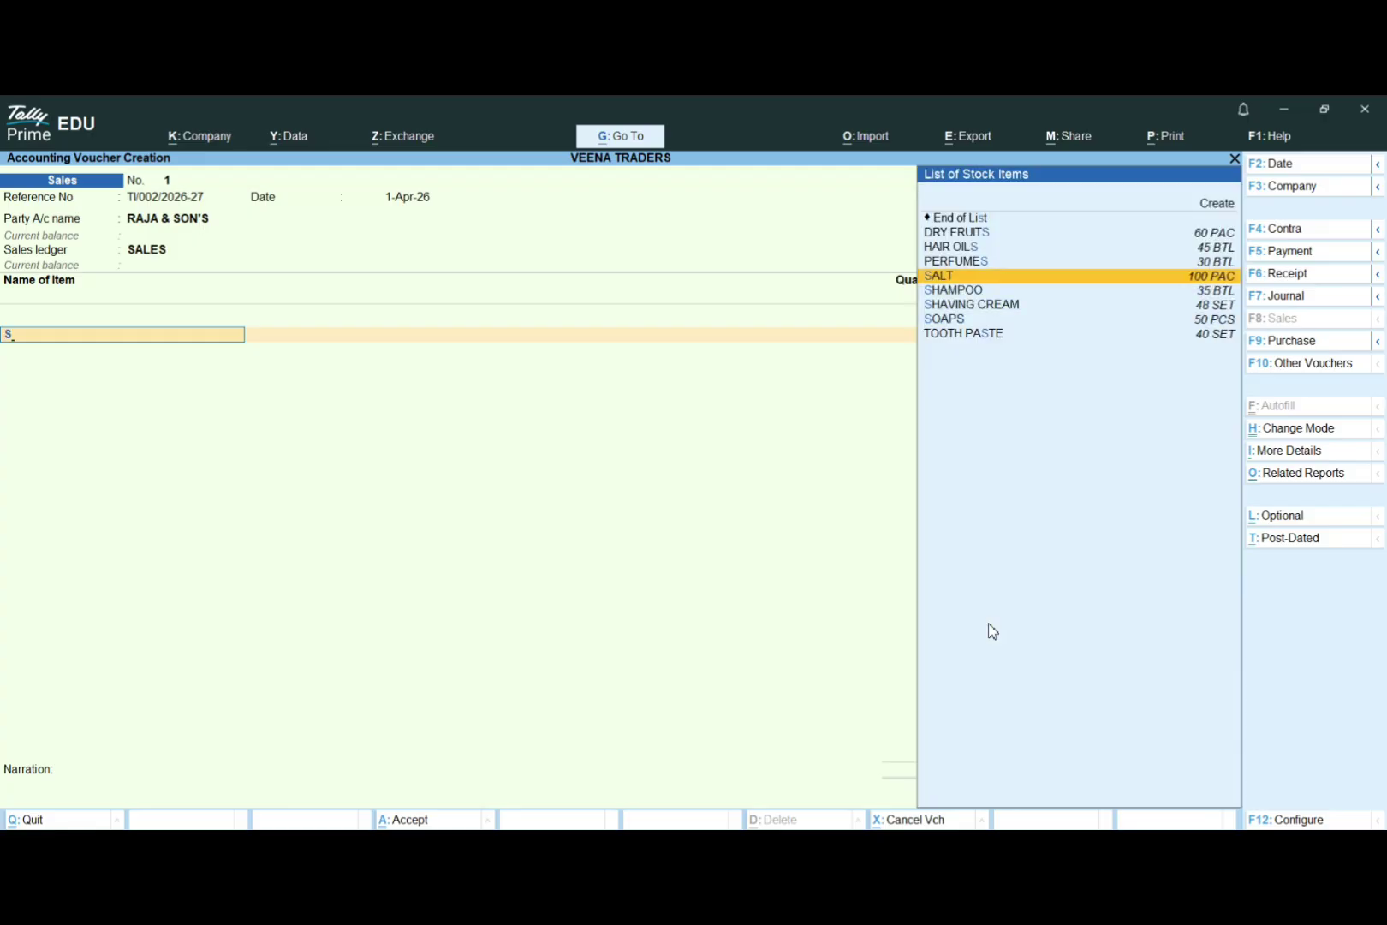
key(Down)
key(Down)
key(Down)
key(Return)
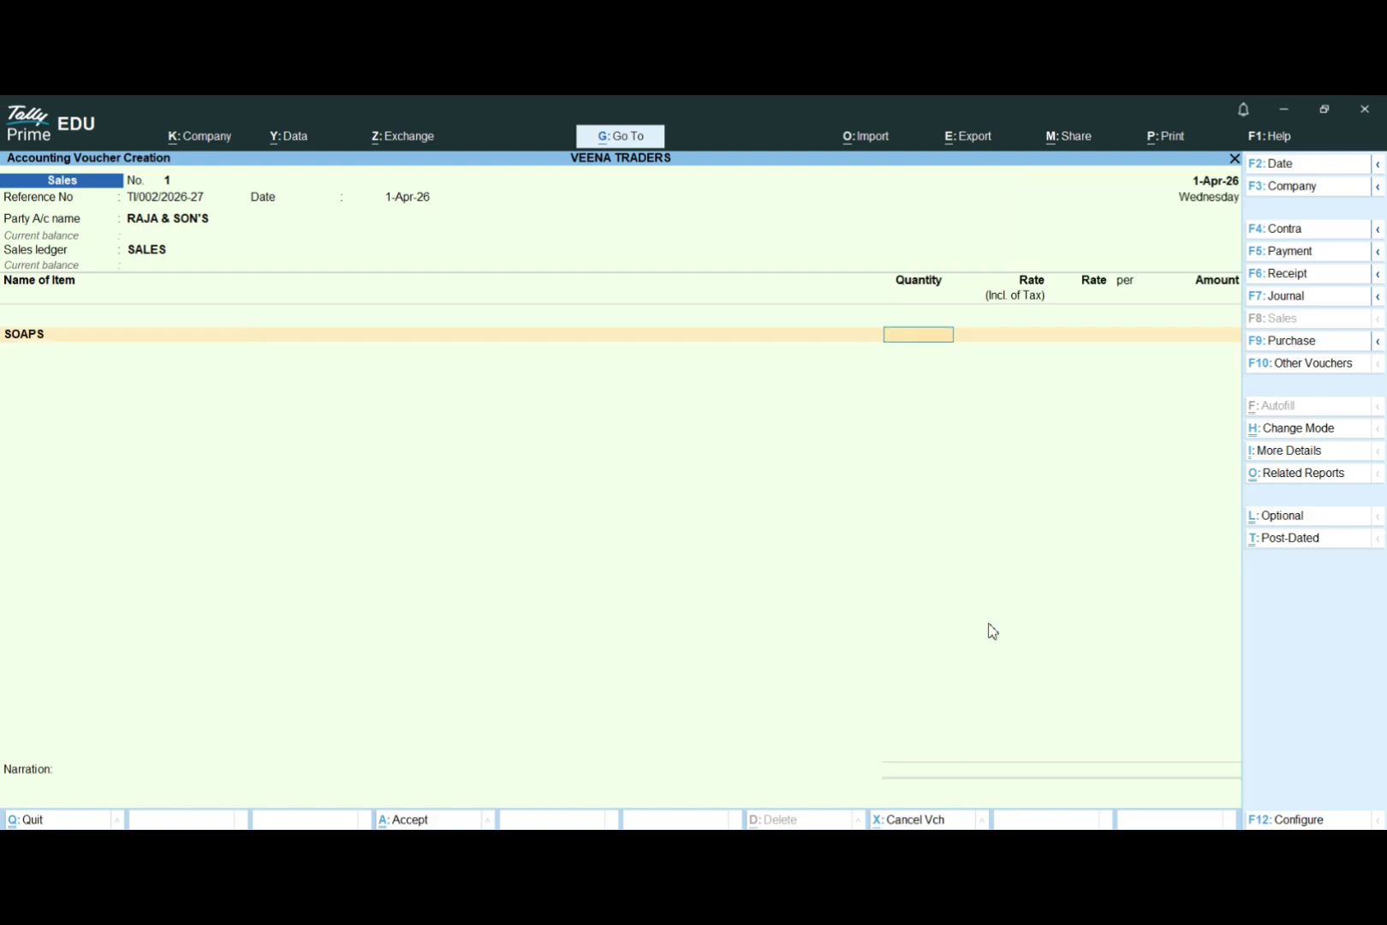
text(50)
key(Return)
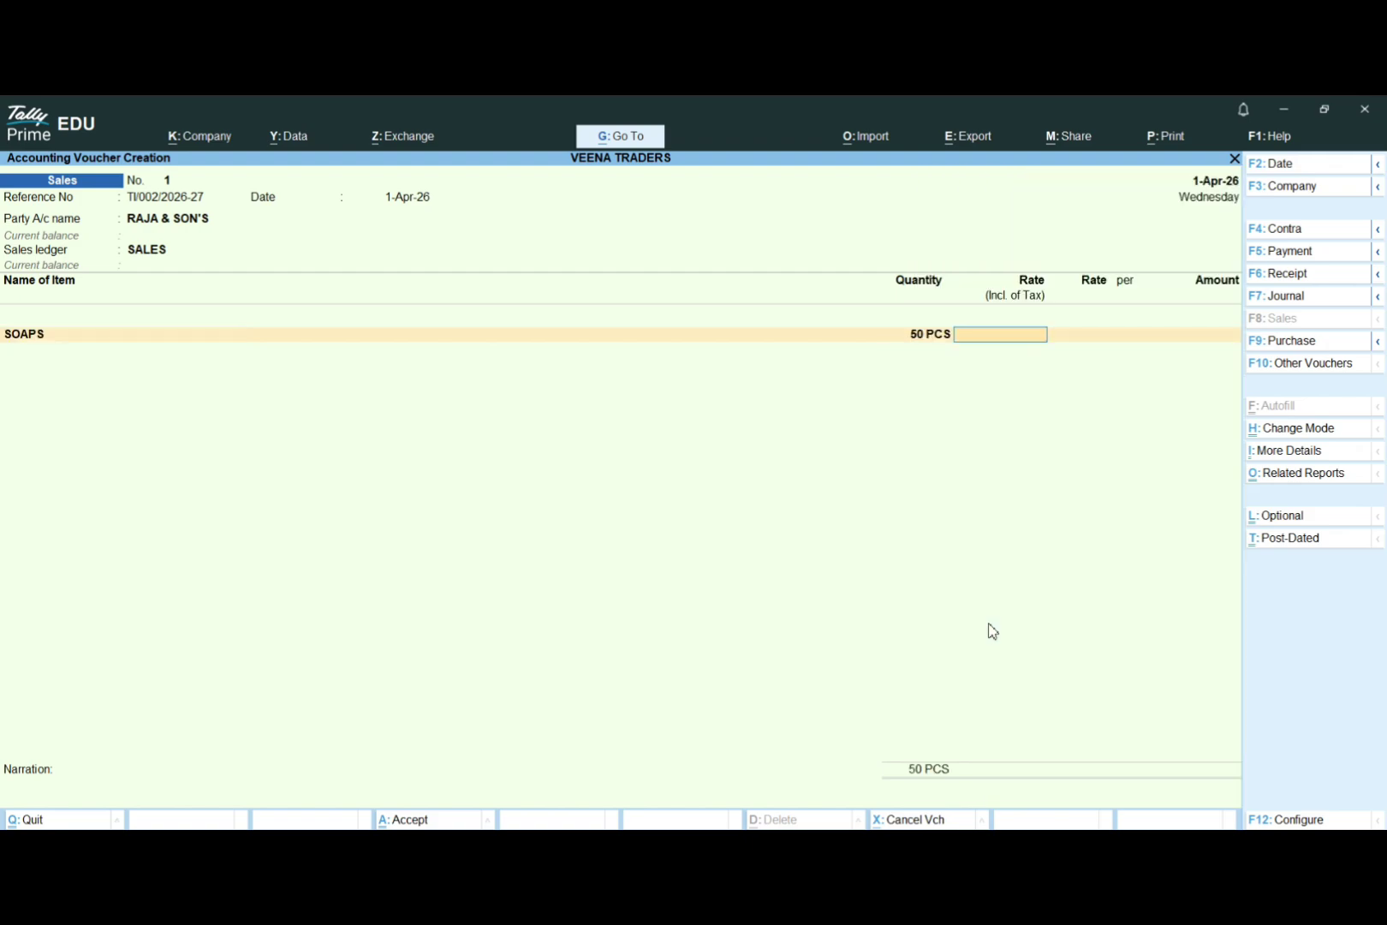
text(67)
key(Return)
key(Return)
key(Return)
key(Return)
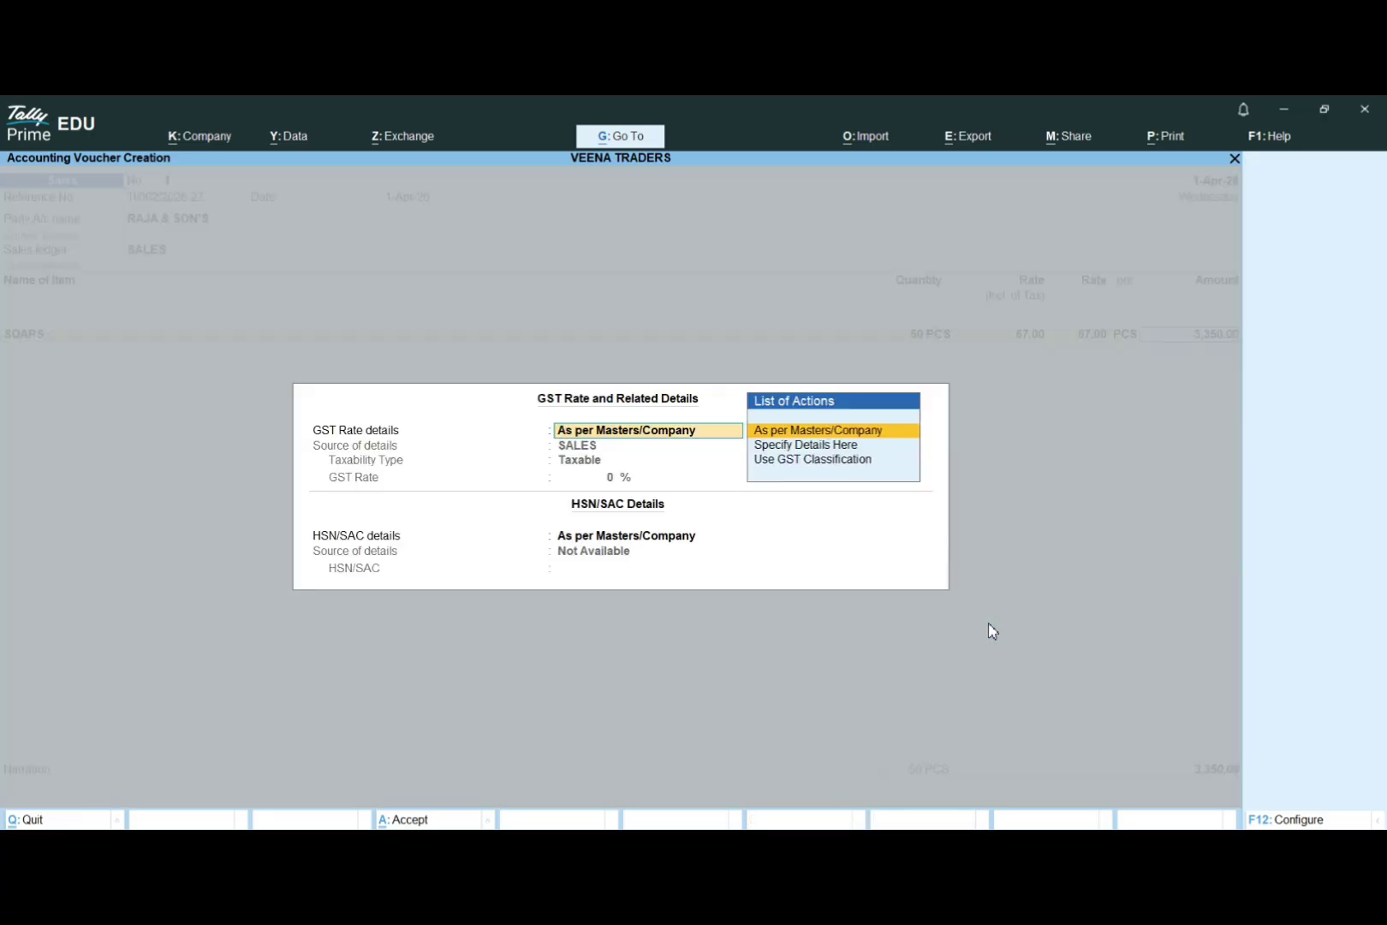
Specify a taxable GST rate of 5% for the SOAPS line, keeping HSN/SAC details as per Masters/Company.
key(Down)
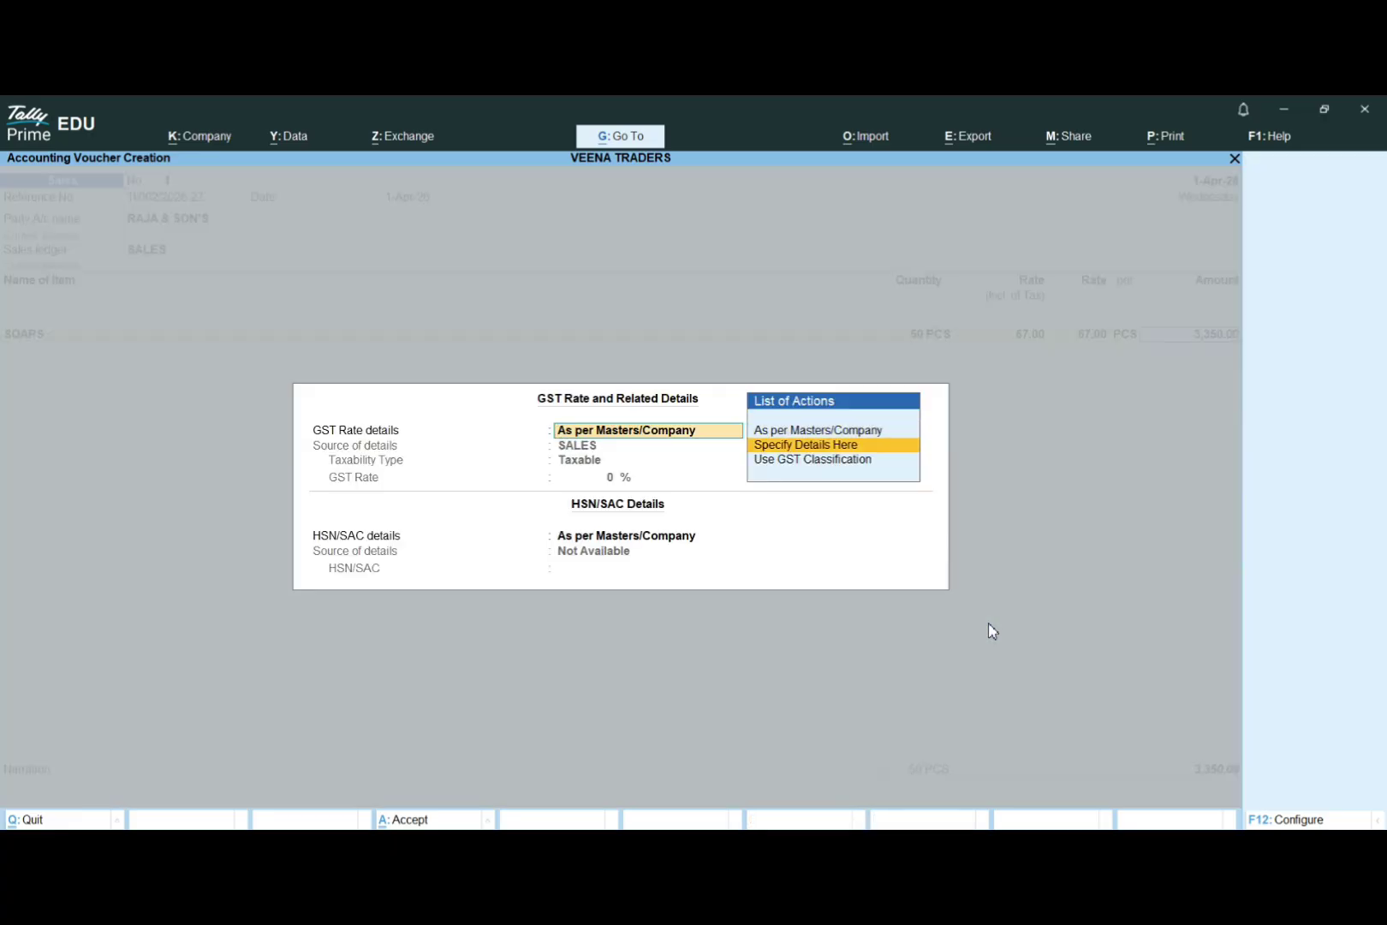
key(Return)
key(Return)
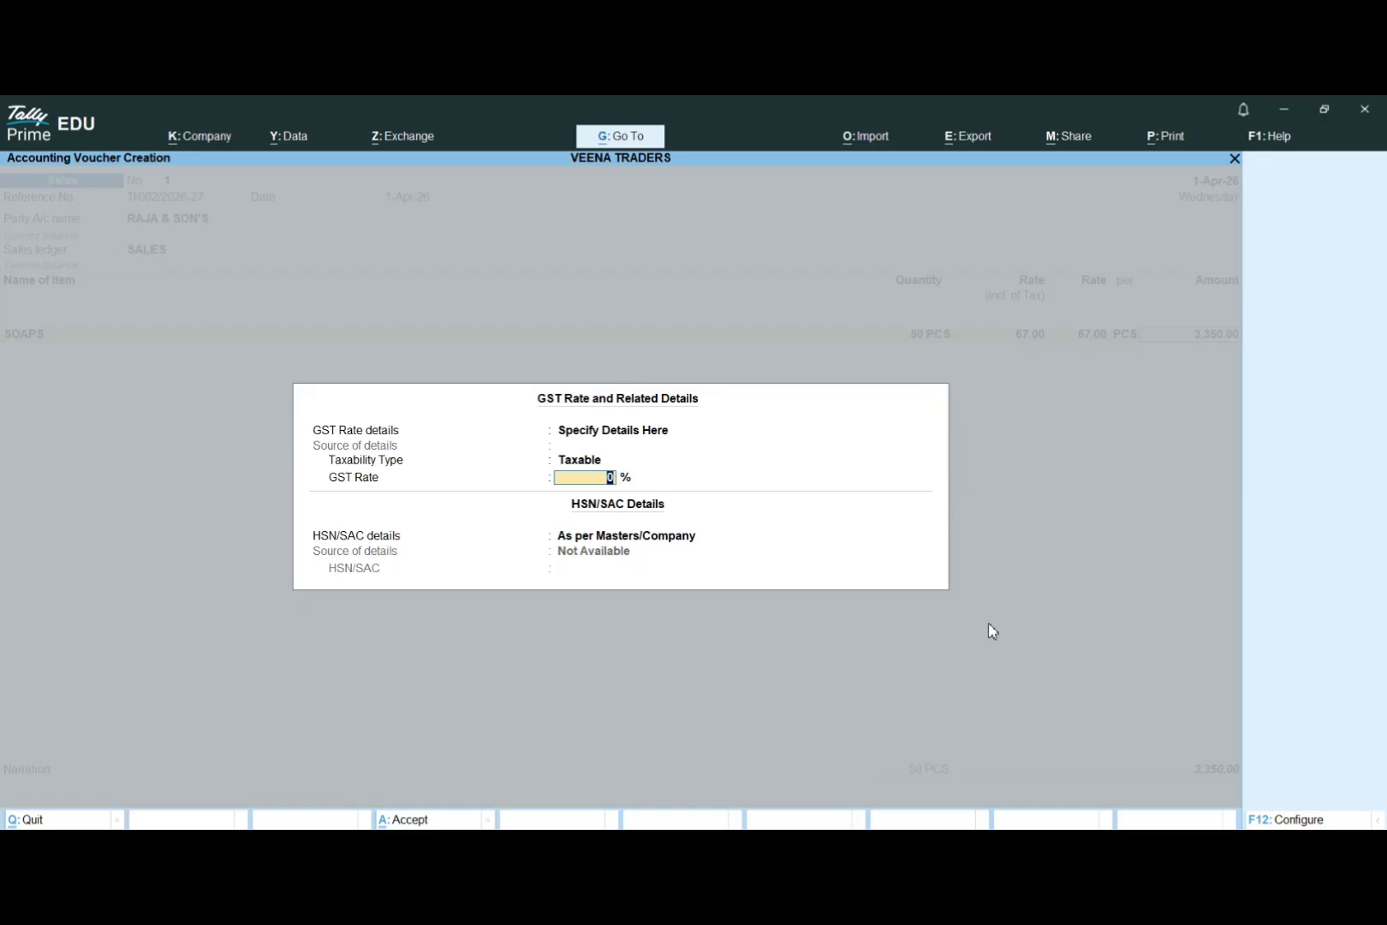
text(5)
key(Return)
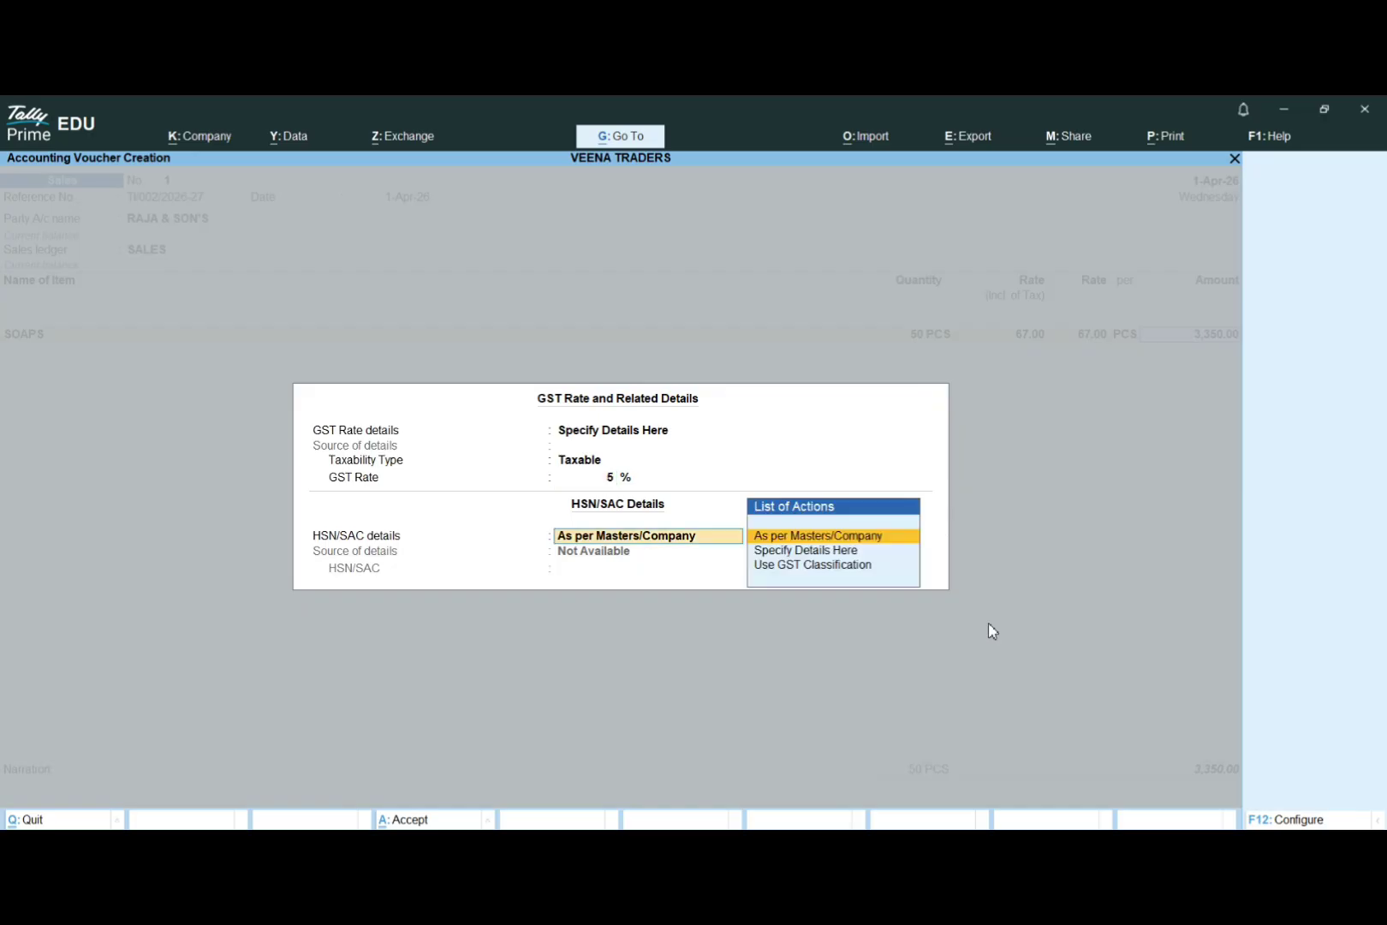
key(Return)
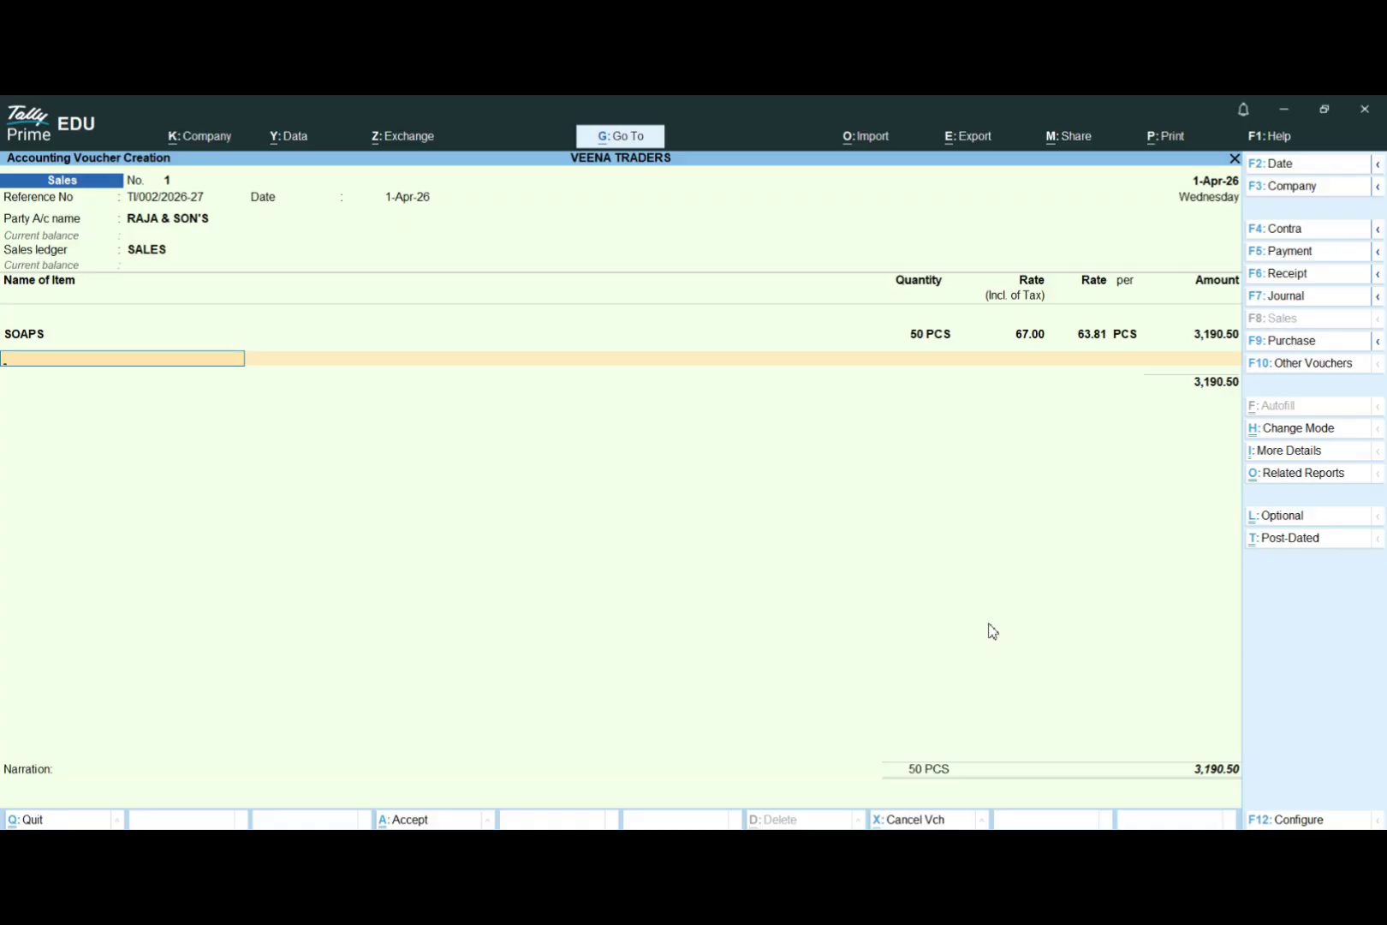
Add RICE to the sales voucher with a quantity of 20 BAG at a tax-inclusive rate of 1,250.
text(R)
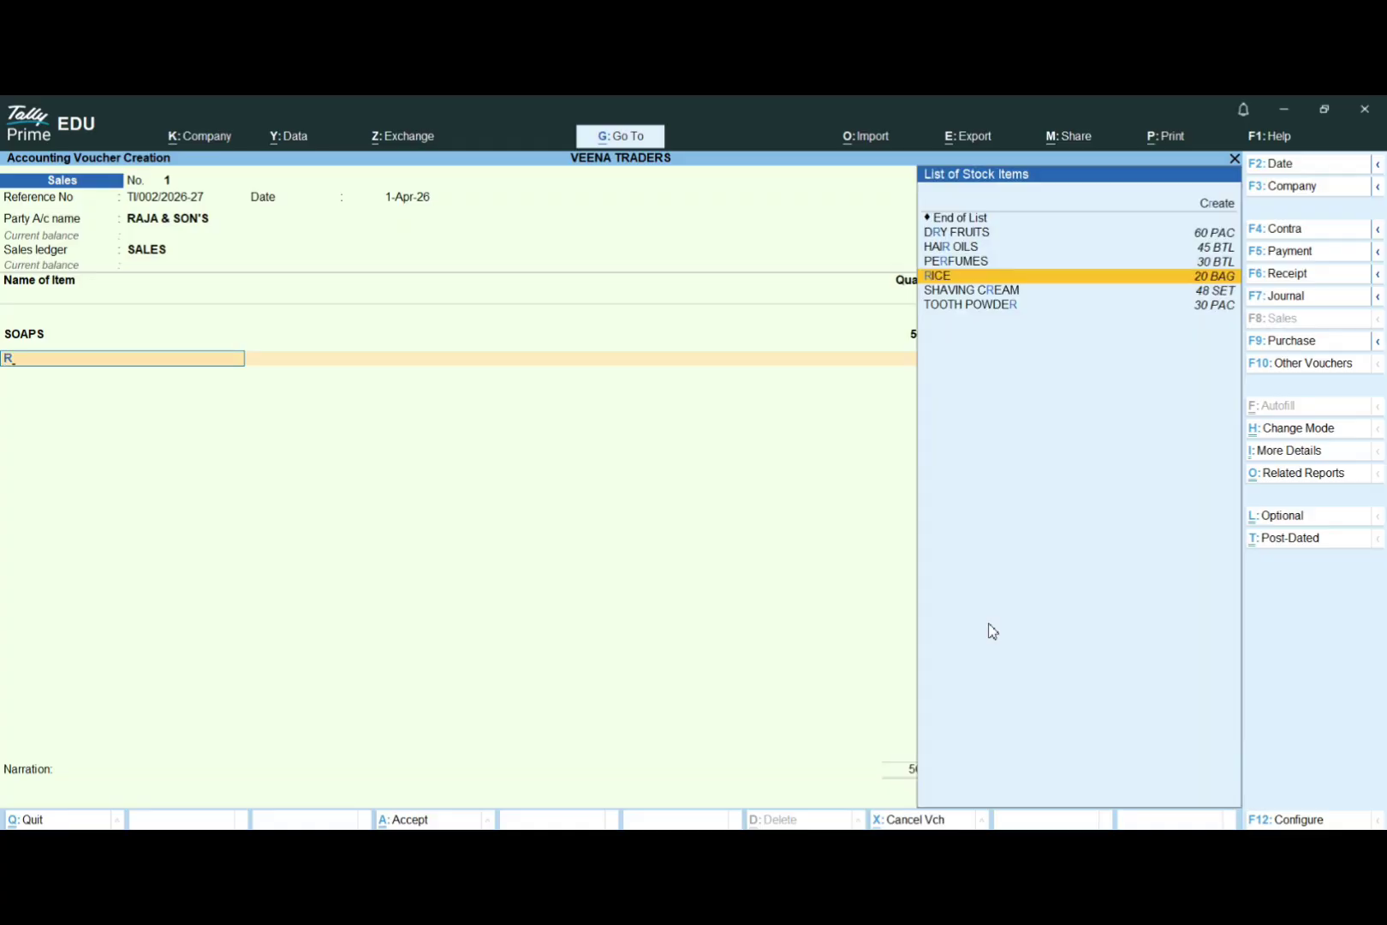
key(Return)
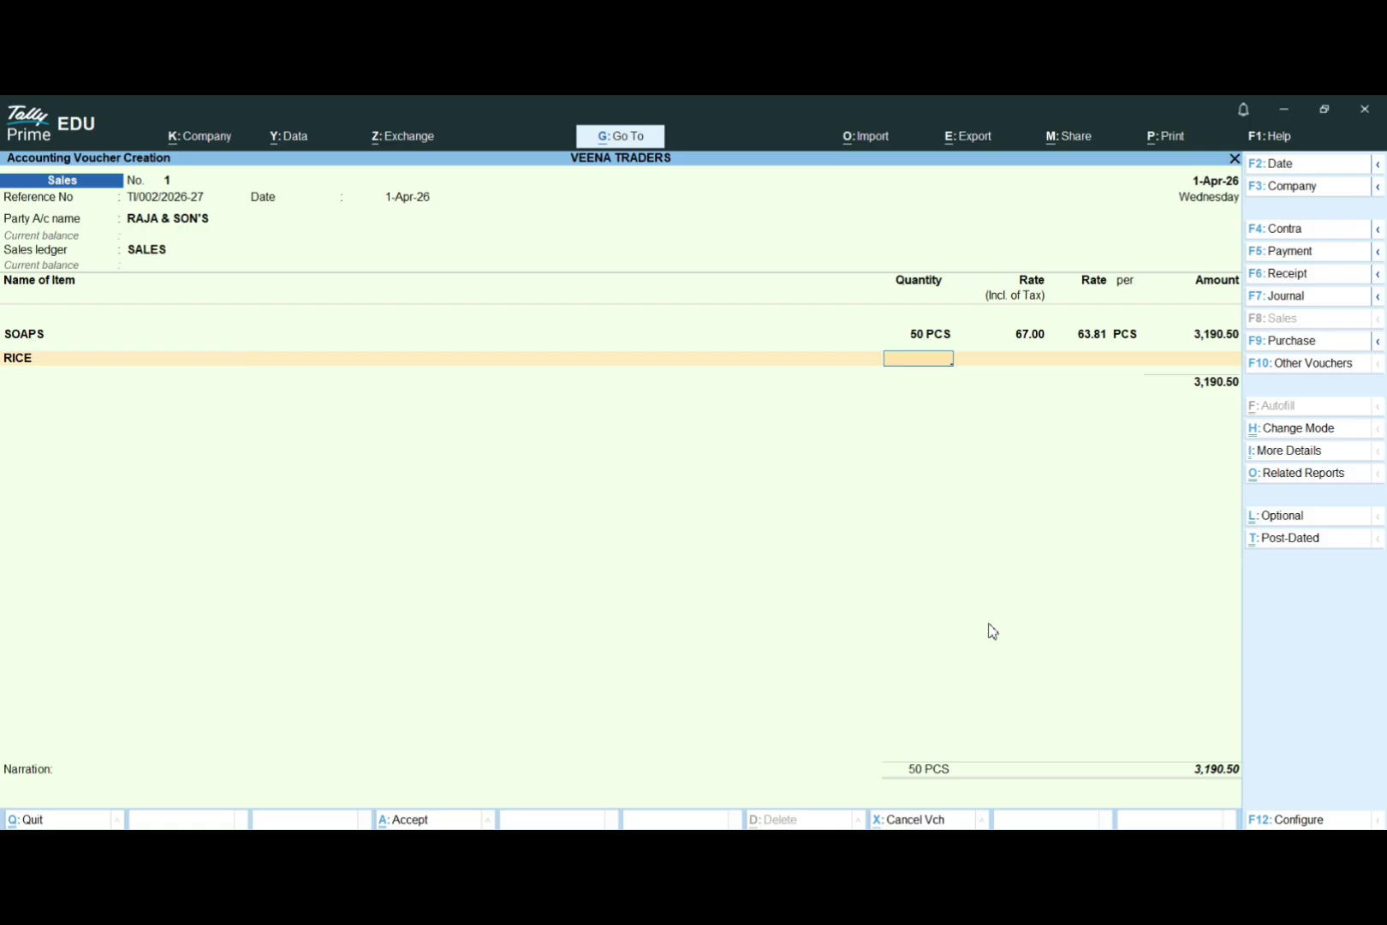
text(20)
key(Return)
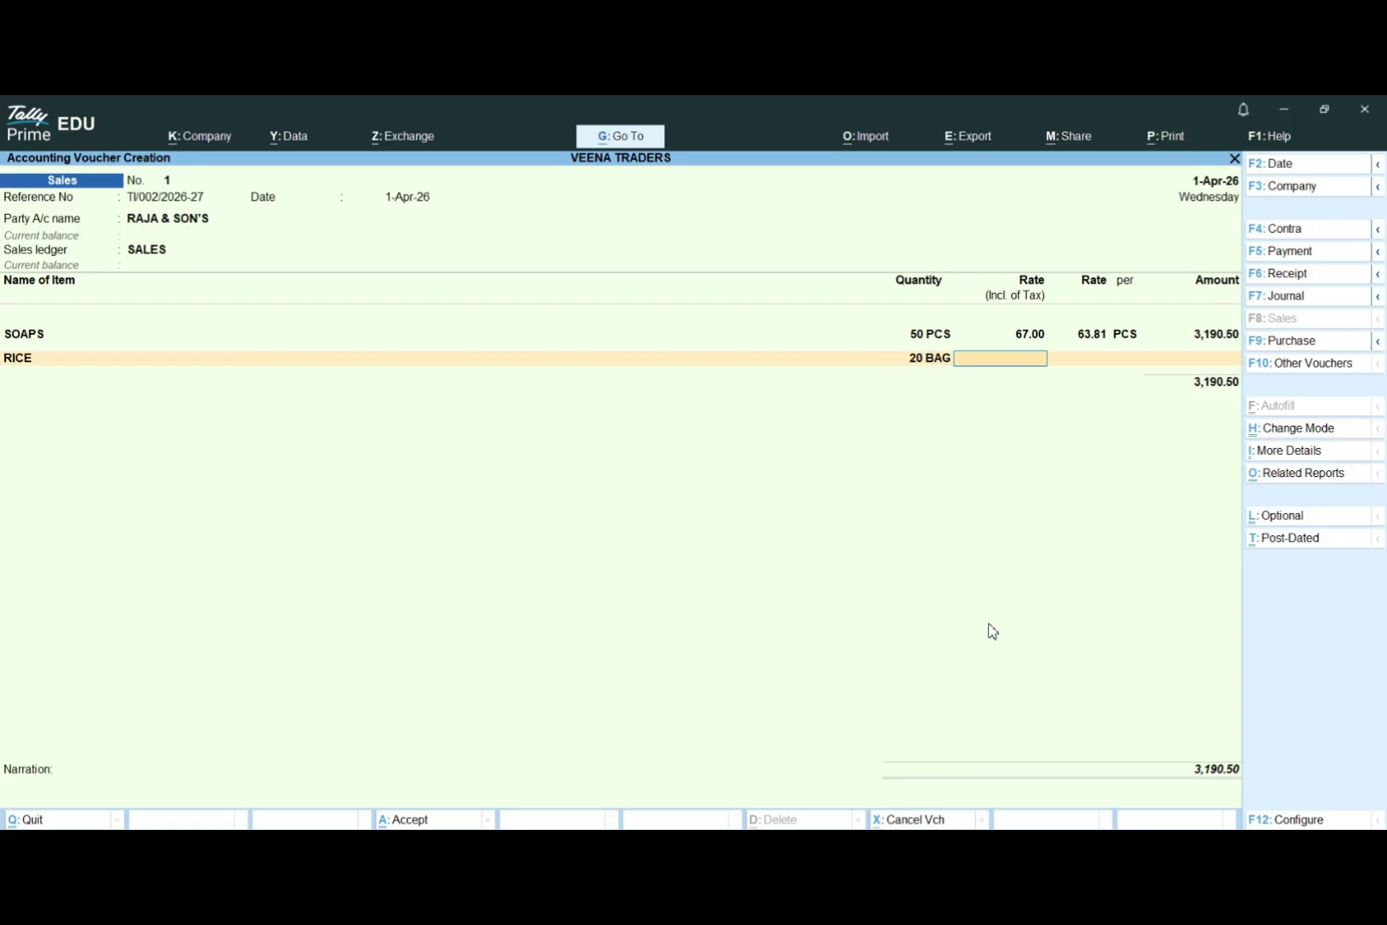
text(1,2)
text(50)
key(Return)
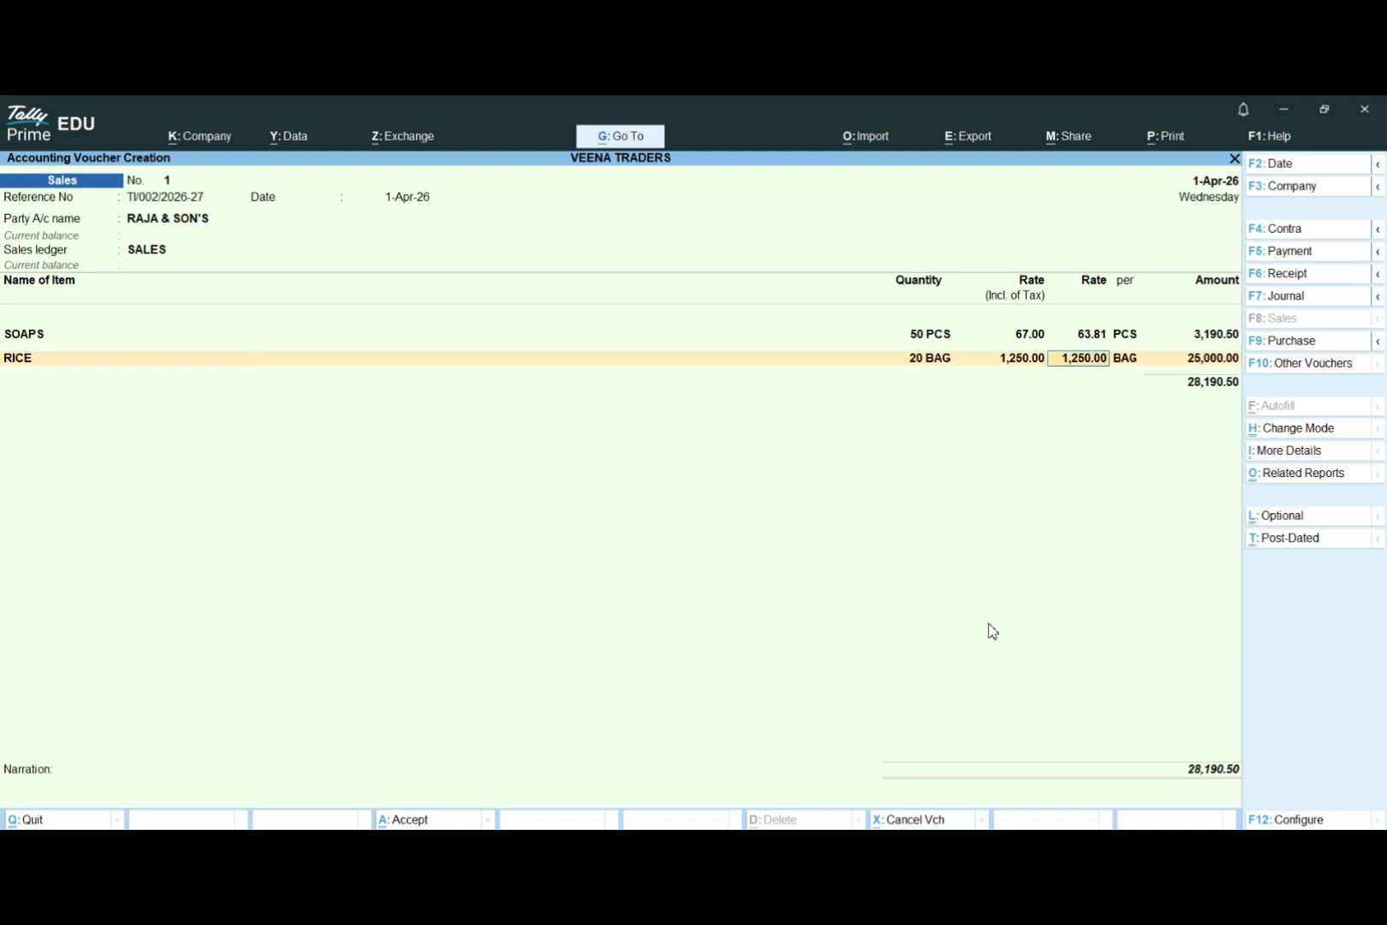
Accept the RICE line with its GST rate and HSN/SAC details kept as per Masters/Company.
key(Return)
key(Return)
key(Return)
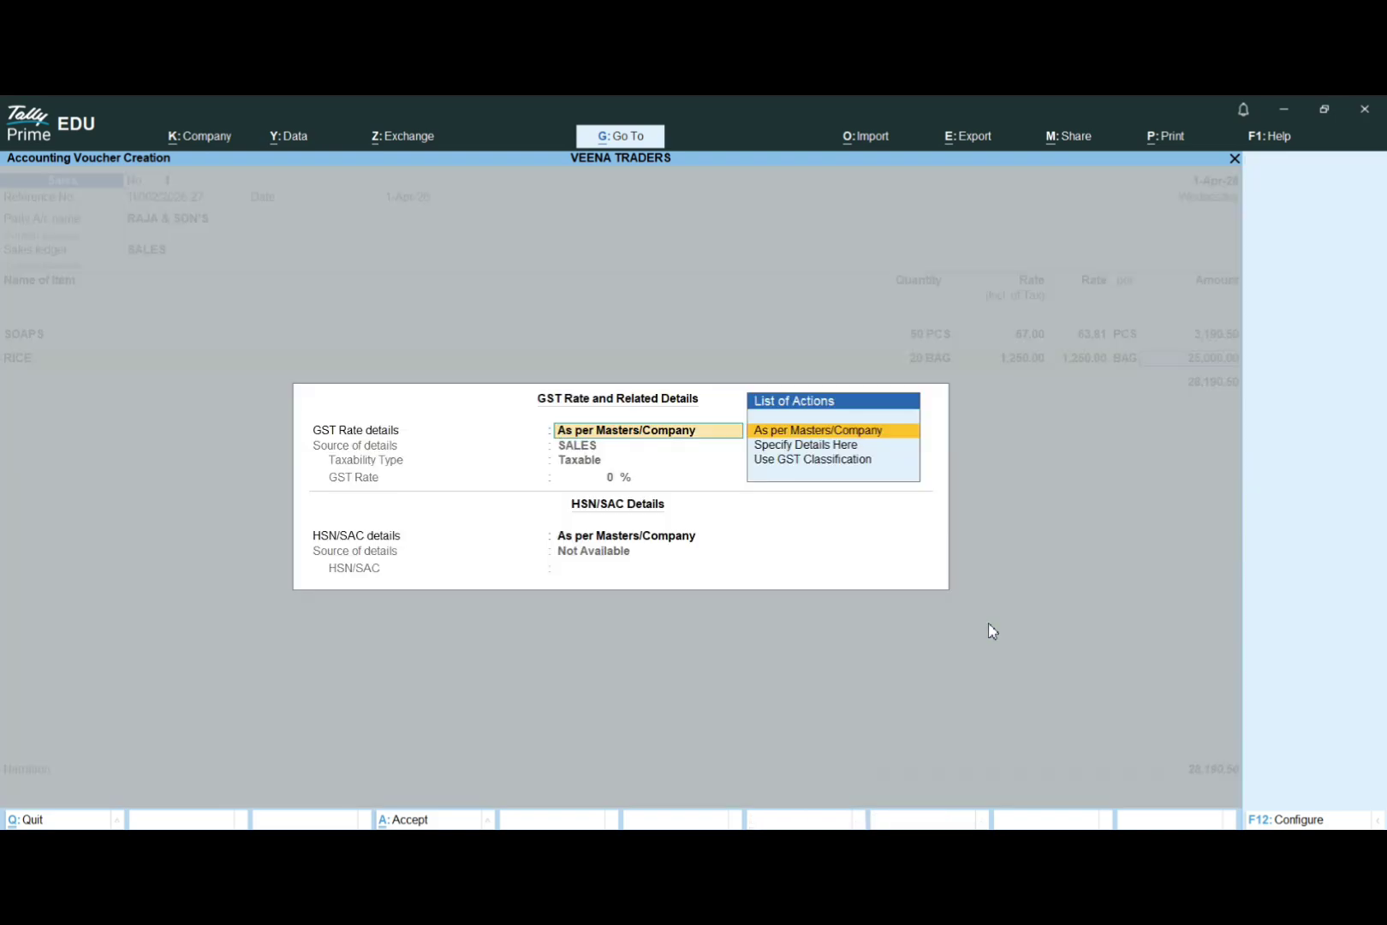
key(Return)
key(Return)
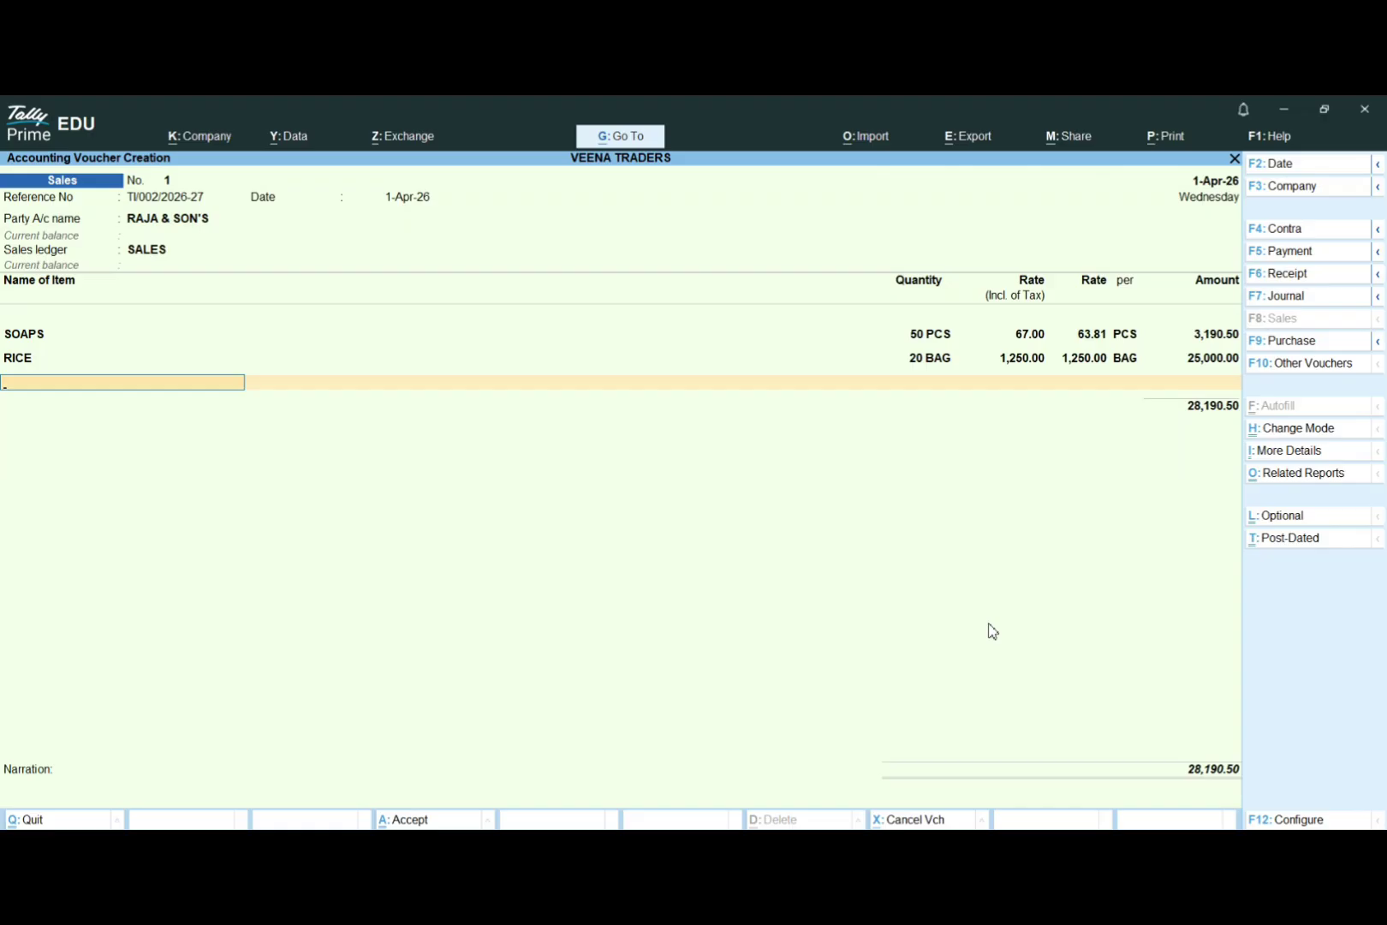
Add DRY FRUITS to the sales voucher with a quantity of 60 PAC at a tax-inclusive rate of 135.
text(E)
key(BackSpace)
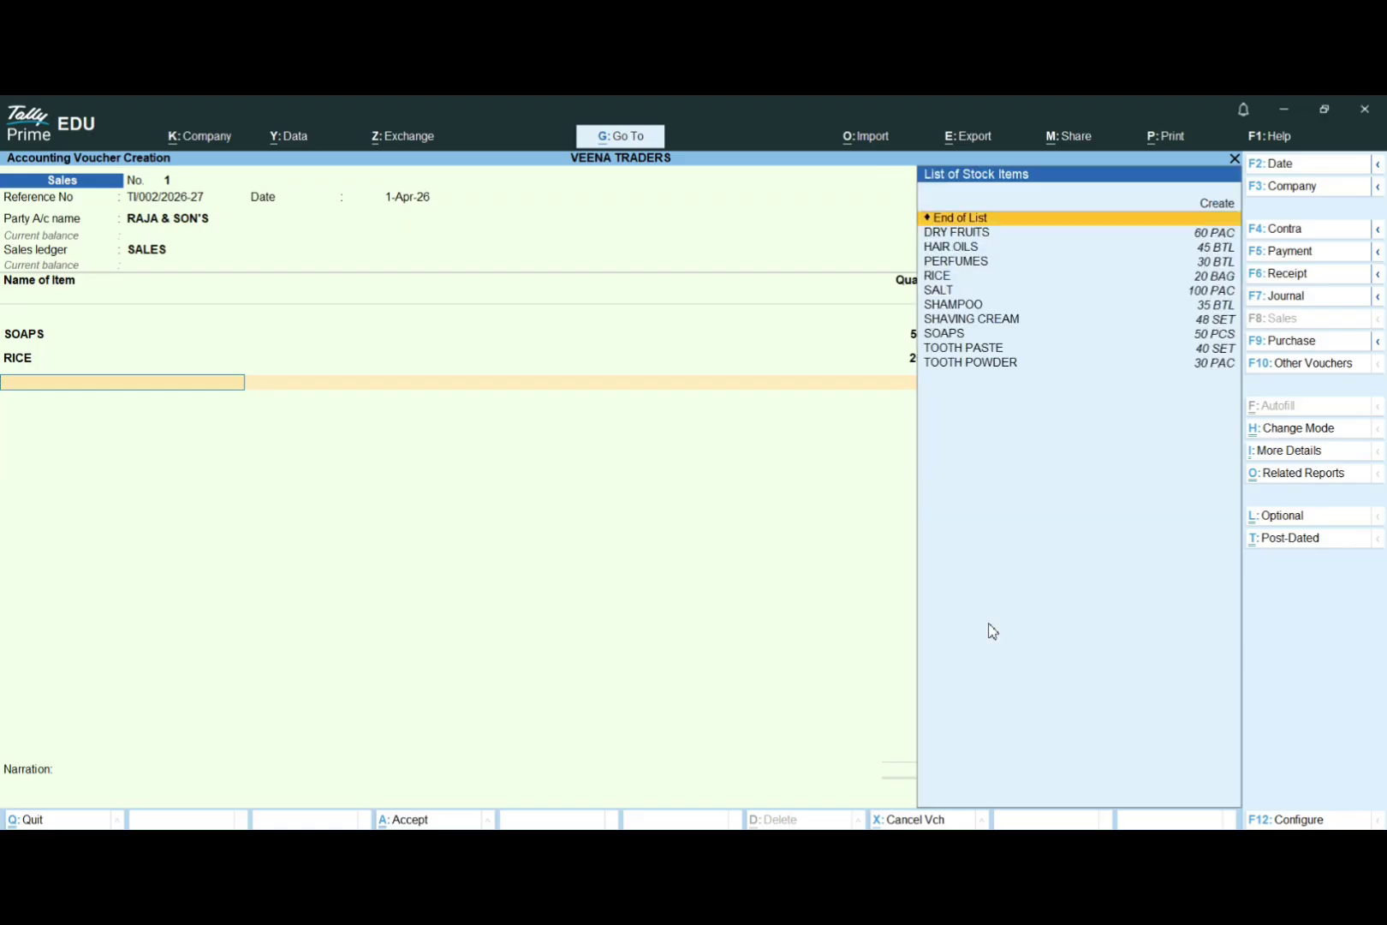
text(D)
key(Return)
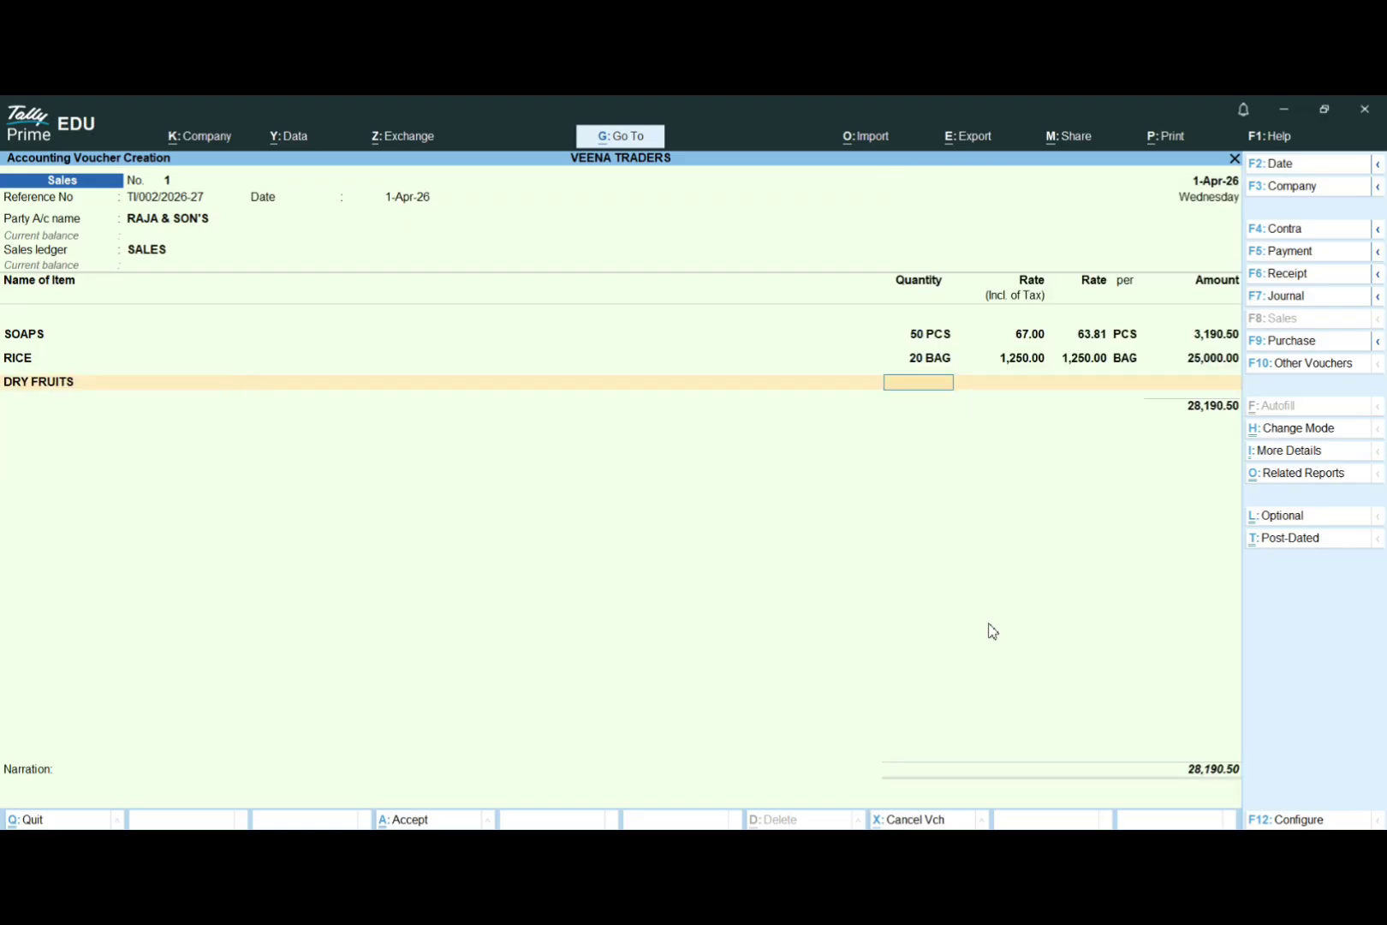
text(60)
key(Return)
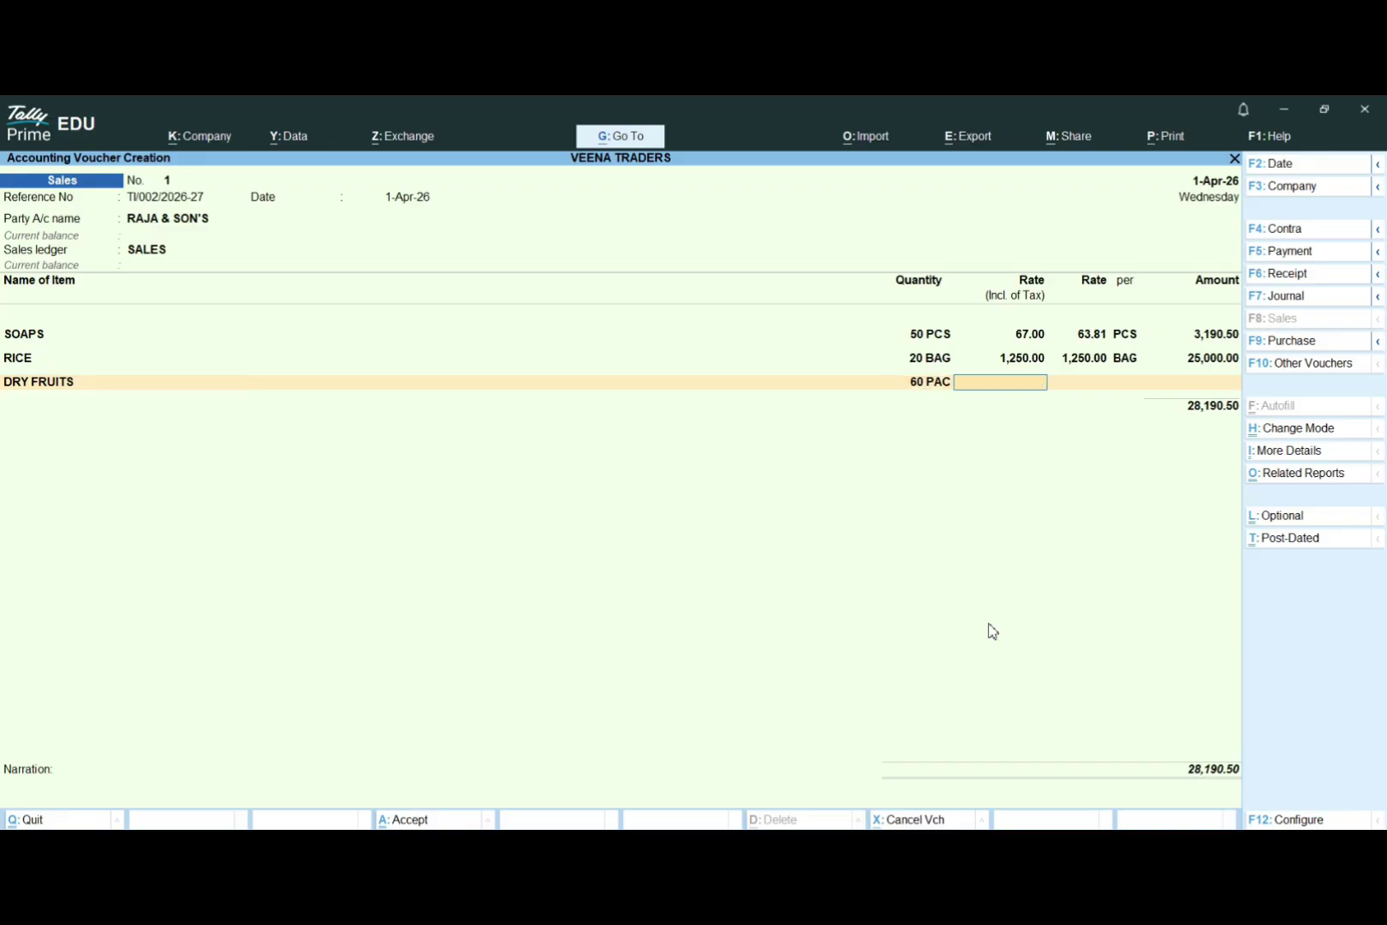
text(135)
key(Return)
key(Return)
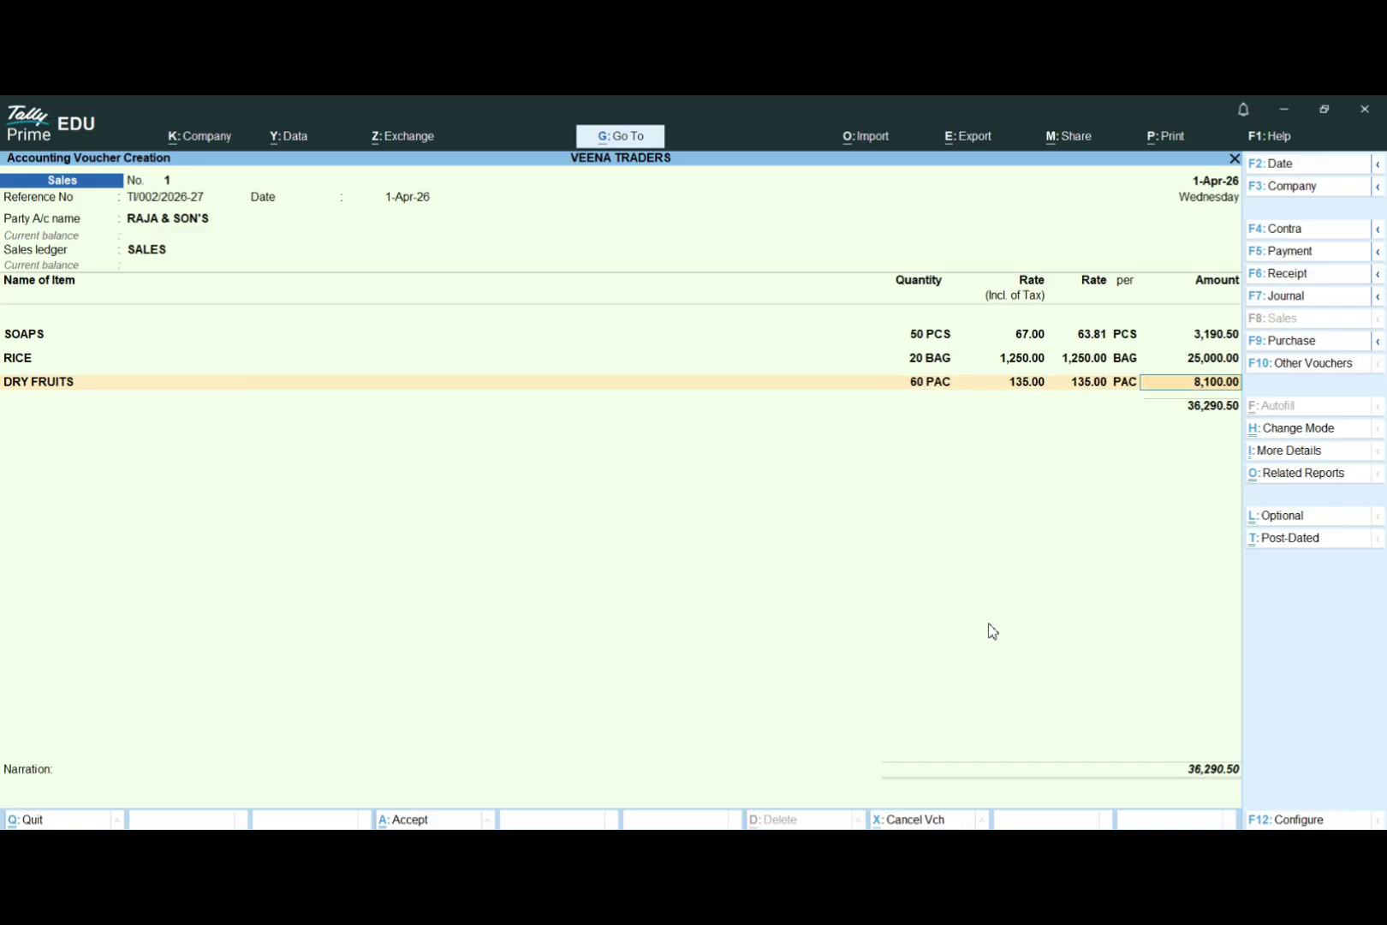
Specify a taxable GST rate of 5% for the DRY FRUITS line, keeping HSN/SAC details as per Masters/Company.
key(Return)
key(Down)
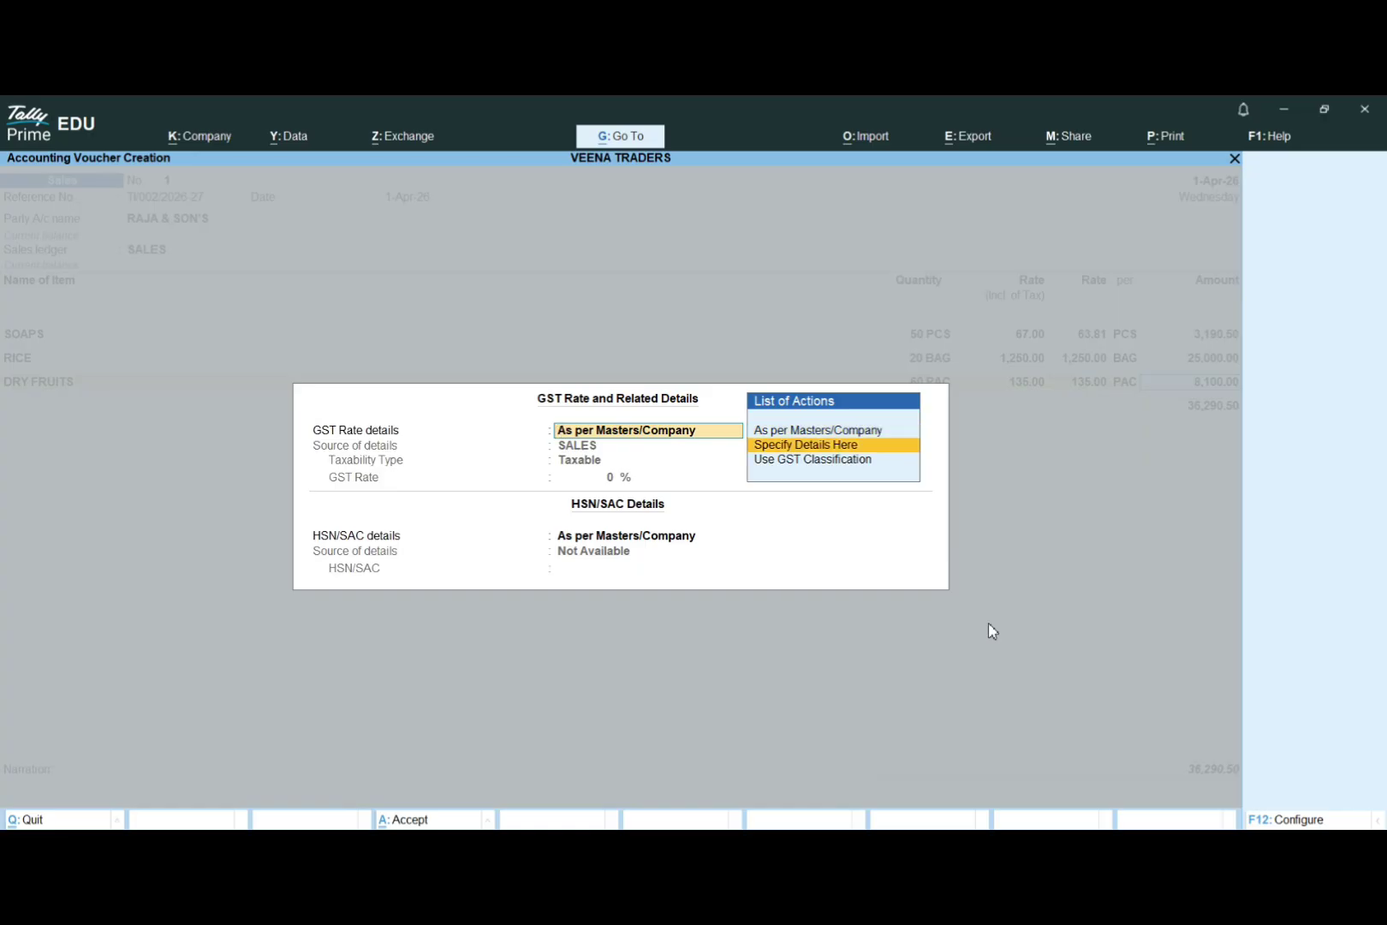
key(Return)
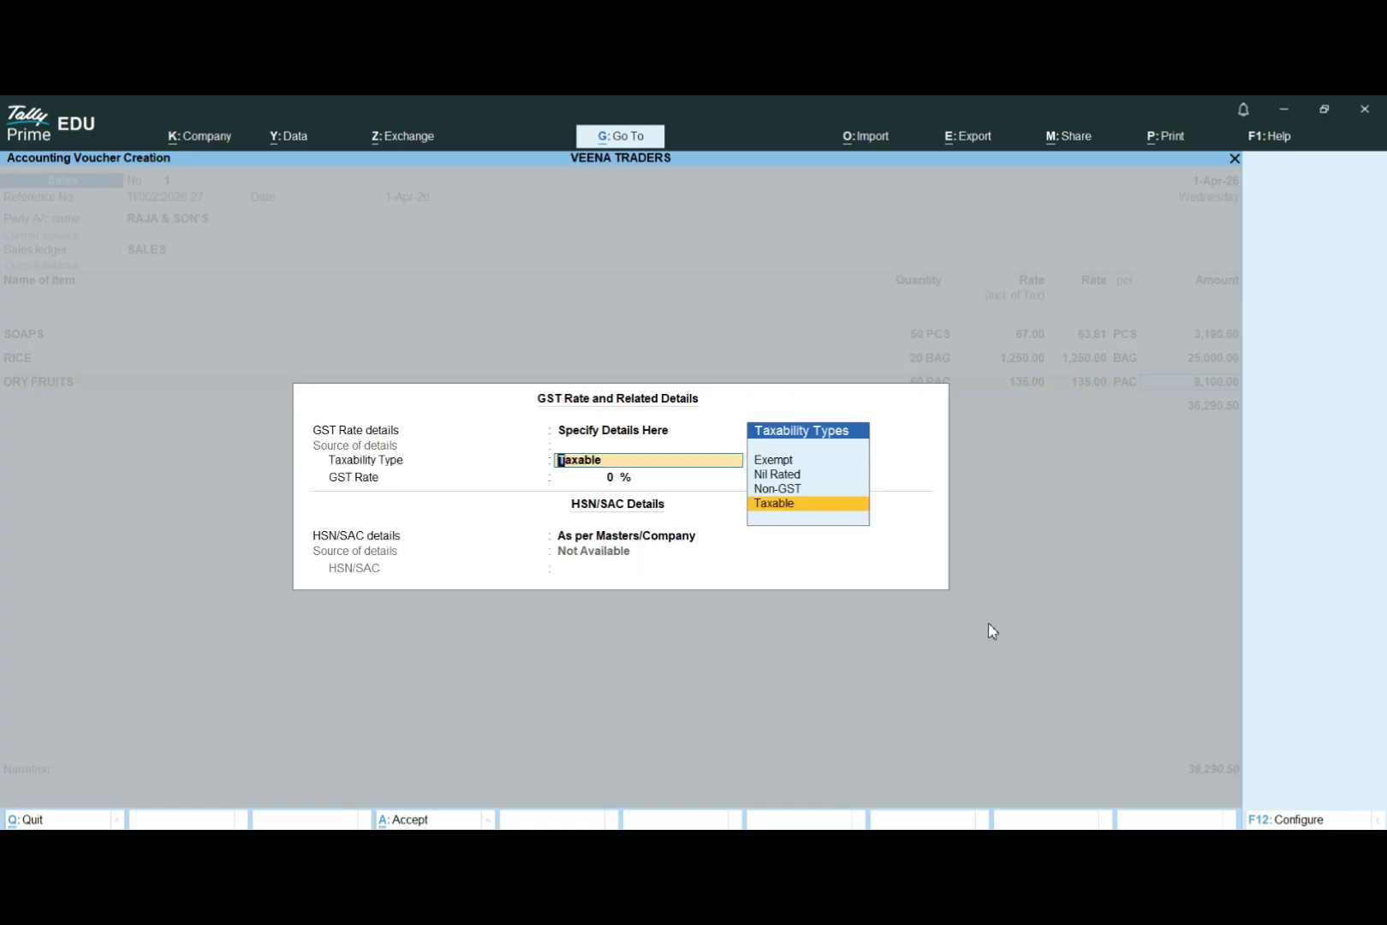
text(5)
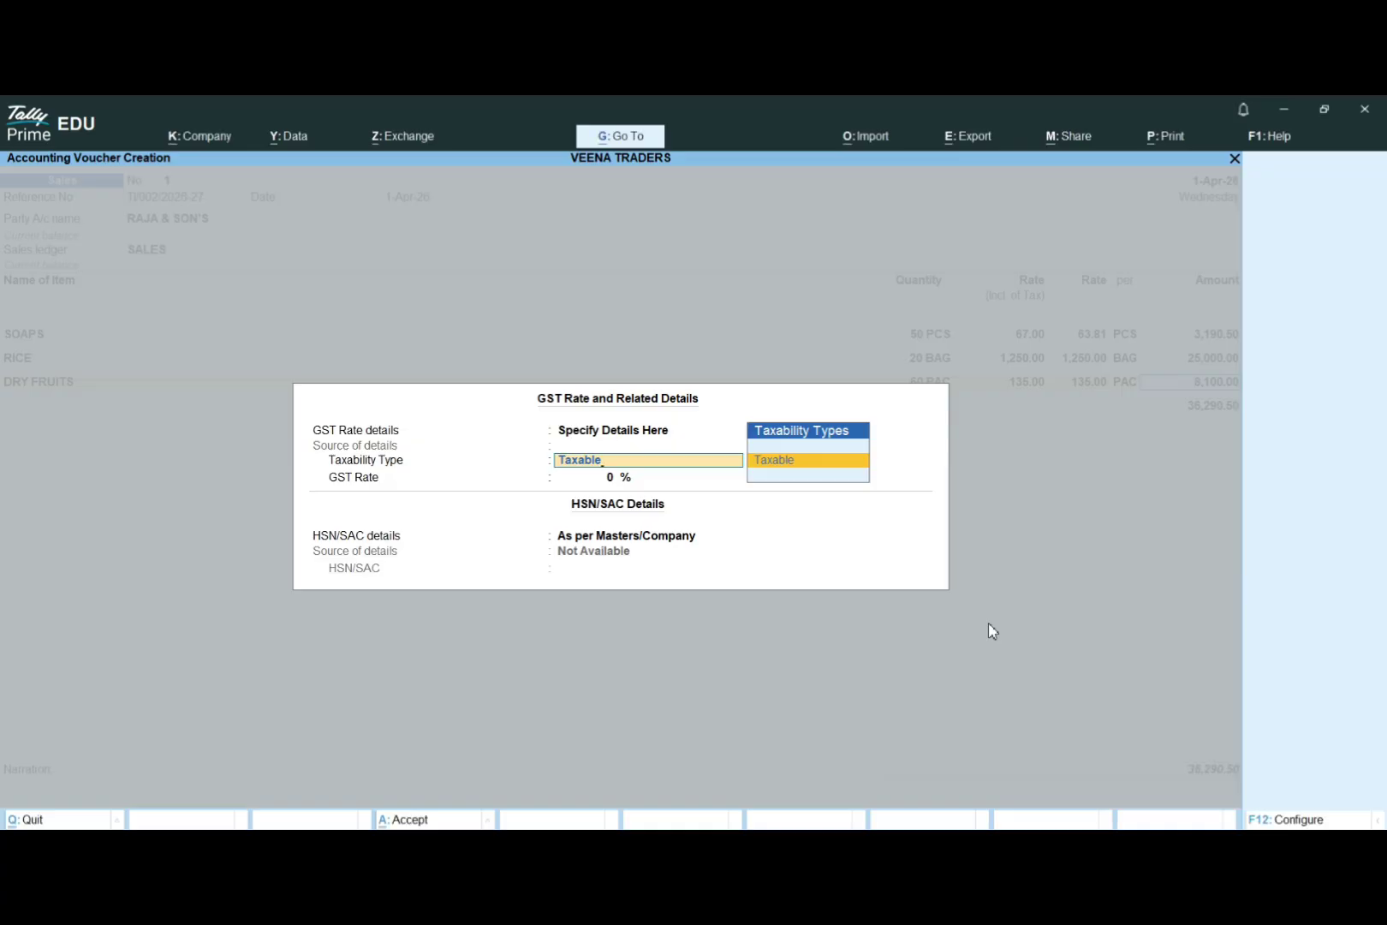
key(Return)
text(5)
key(Return)
key(Return)
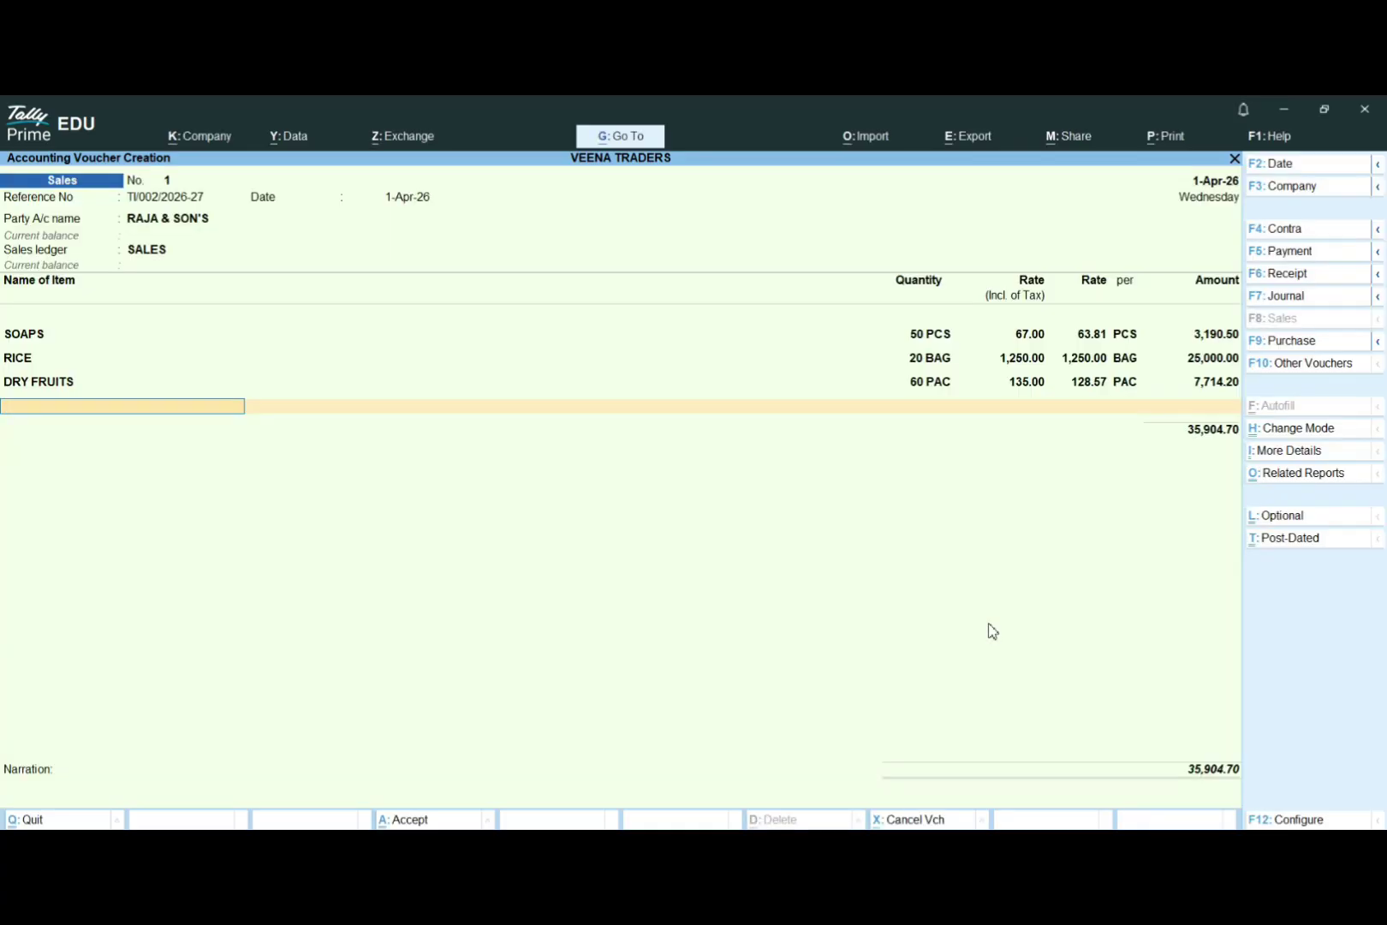
Add TOOTH POWDER to the sales voucher with a quantity of 30 PAC at a tax-inclusive rate of 23.
text(T)
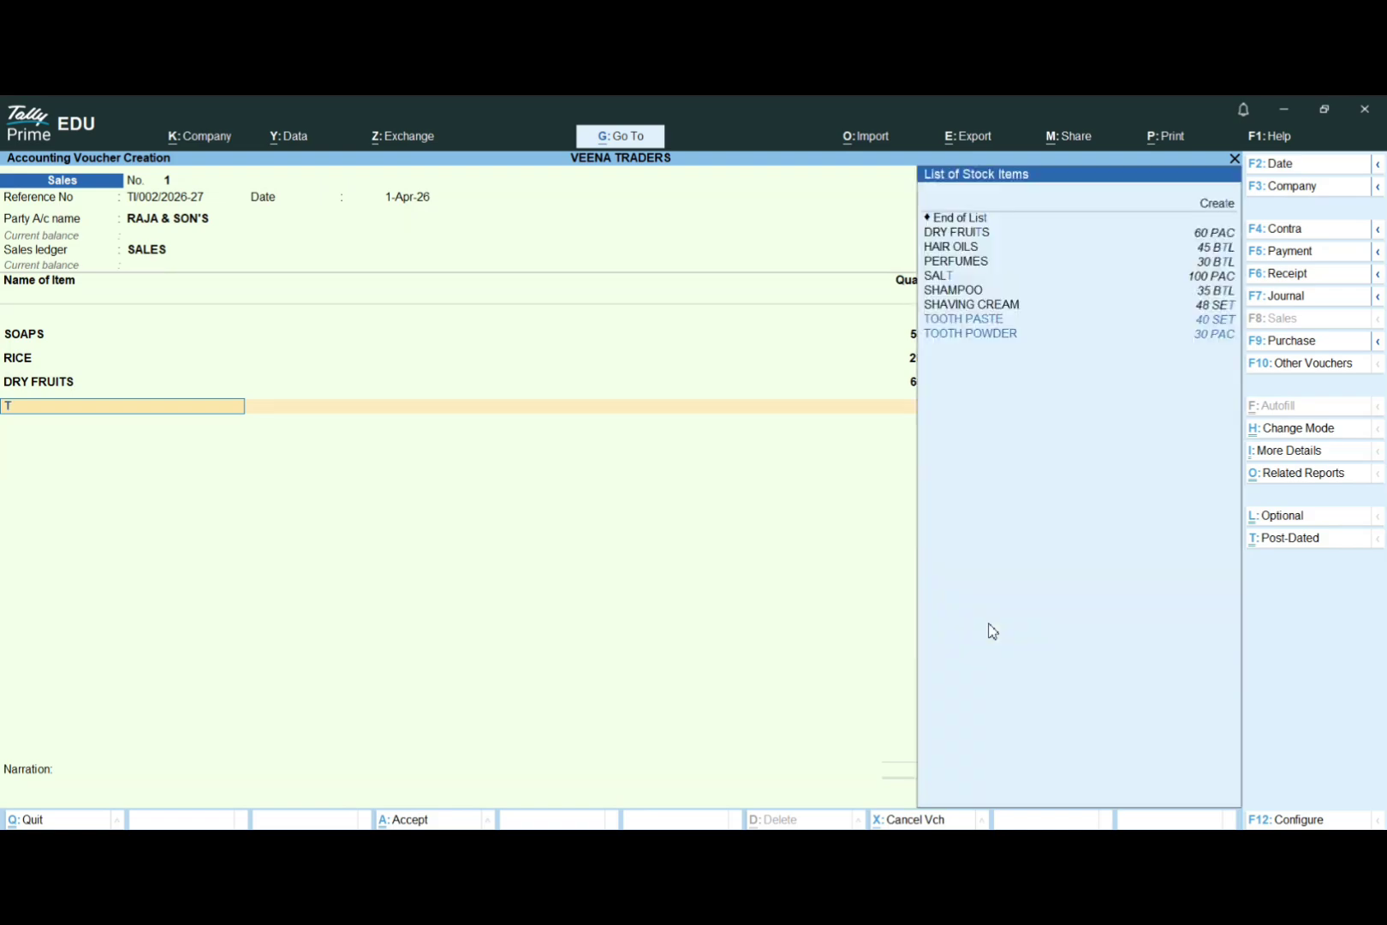
key(Down)
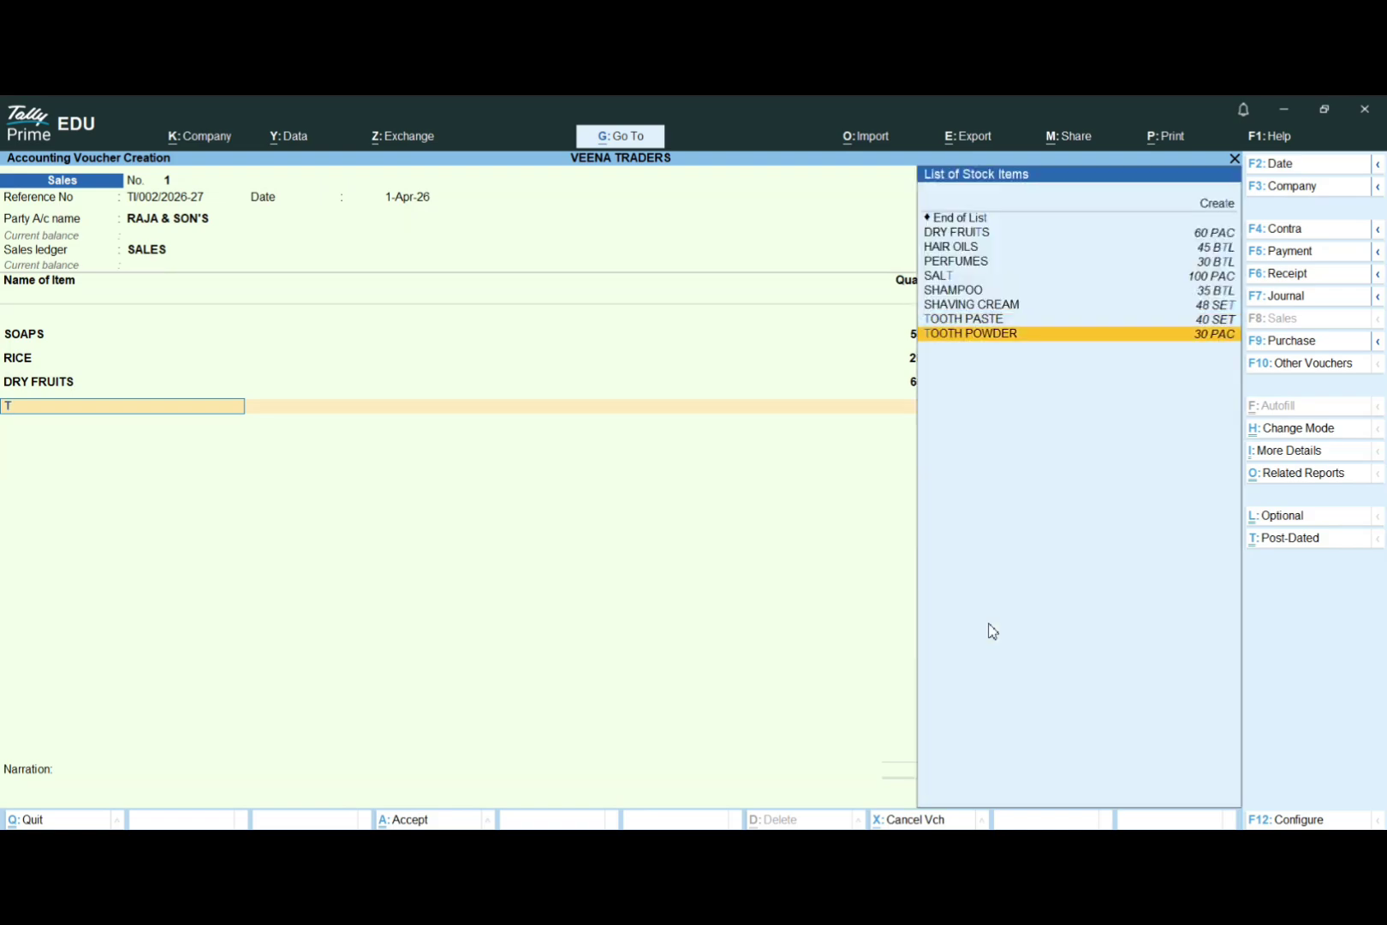
key(Return)
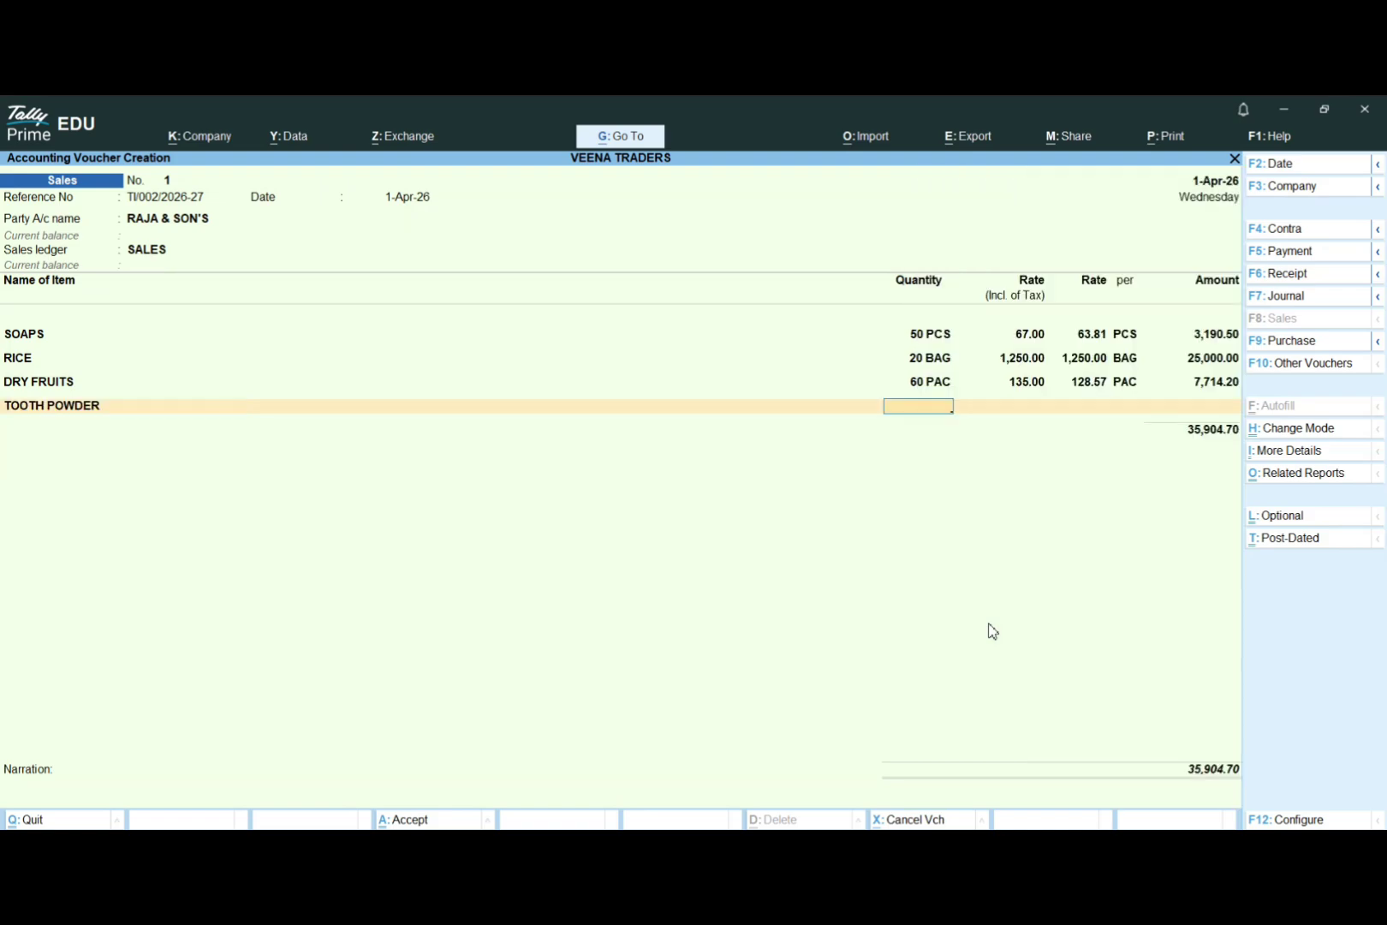
text(30)
key(Return)
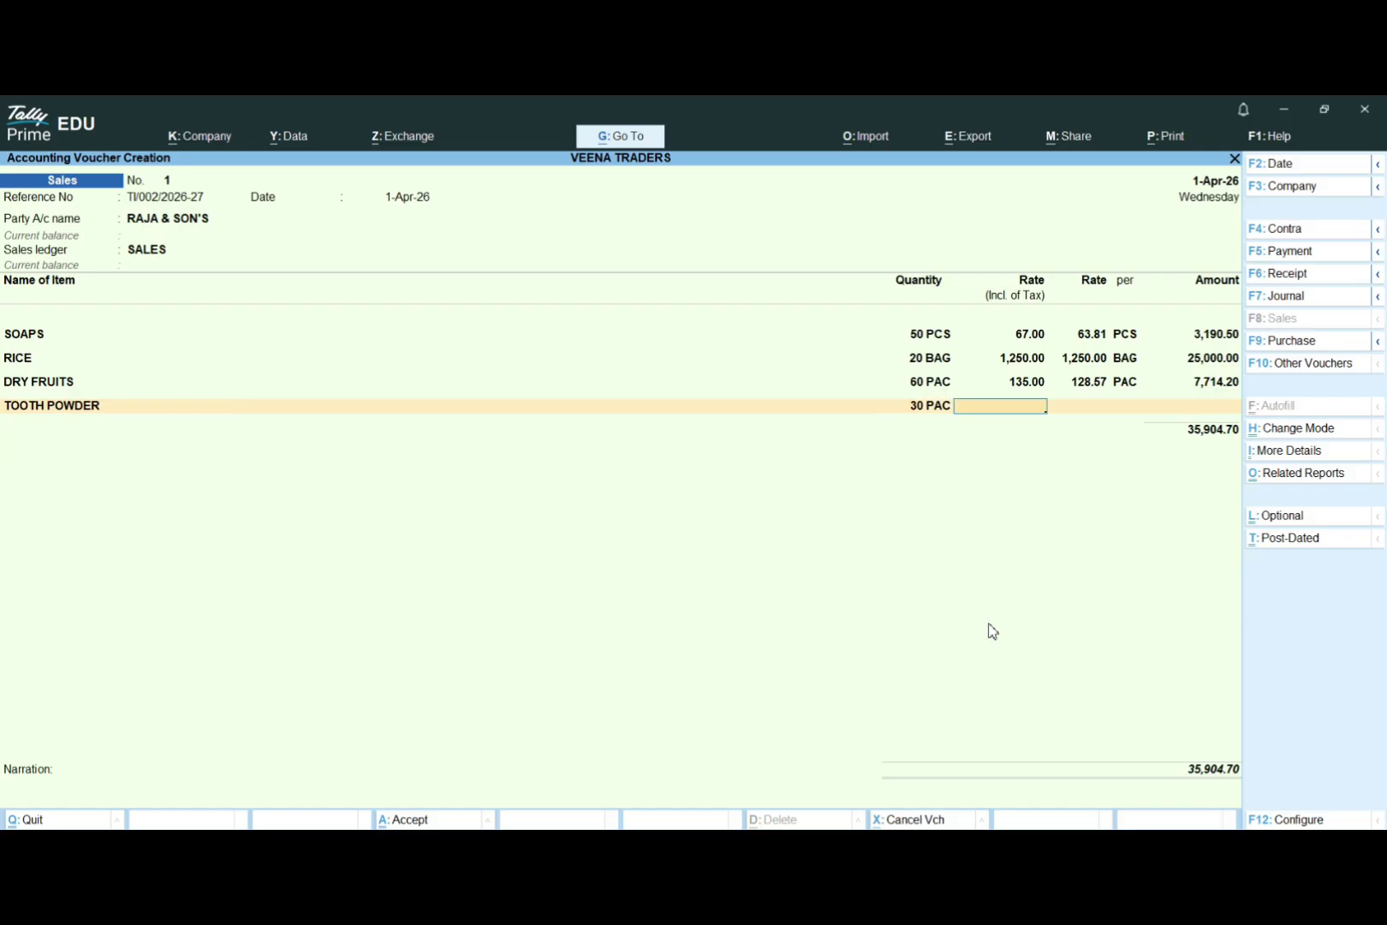
text(23)
key(Return)
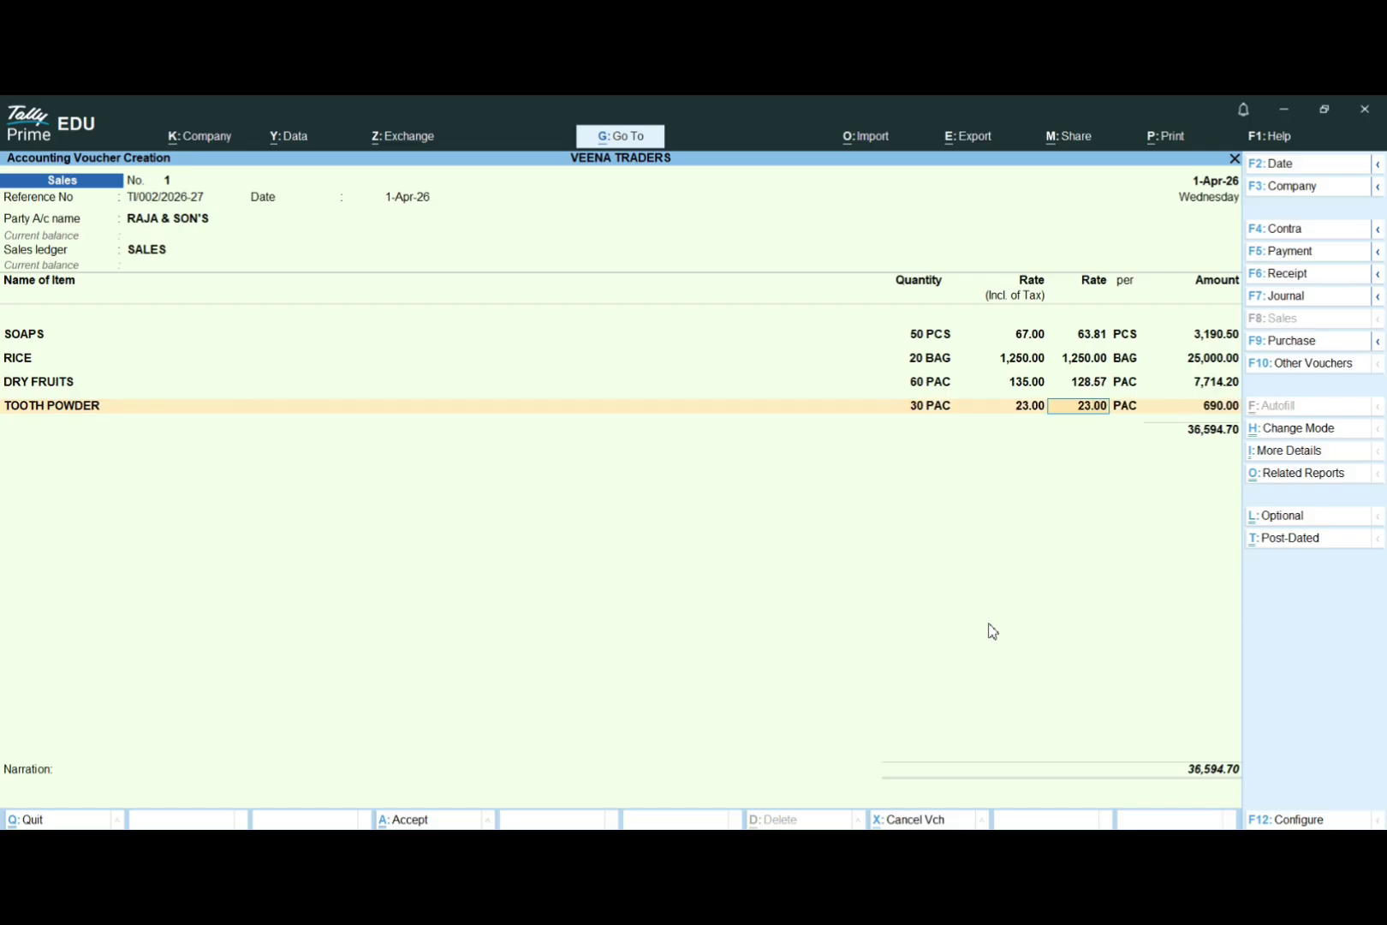
Specify GST details for the TOOTH POWDER line as Taxable with a GST rate of 5%.
key(Return)
key(Return)
key(Return)
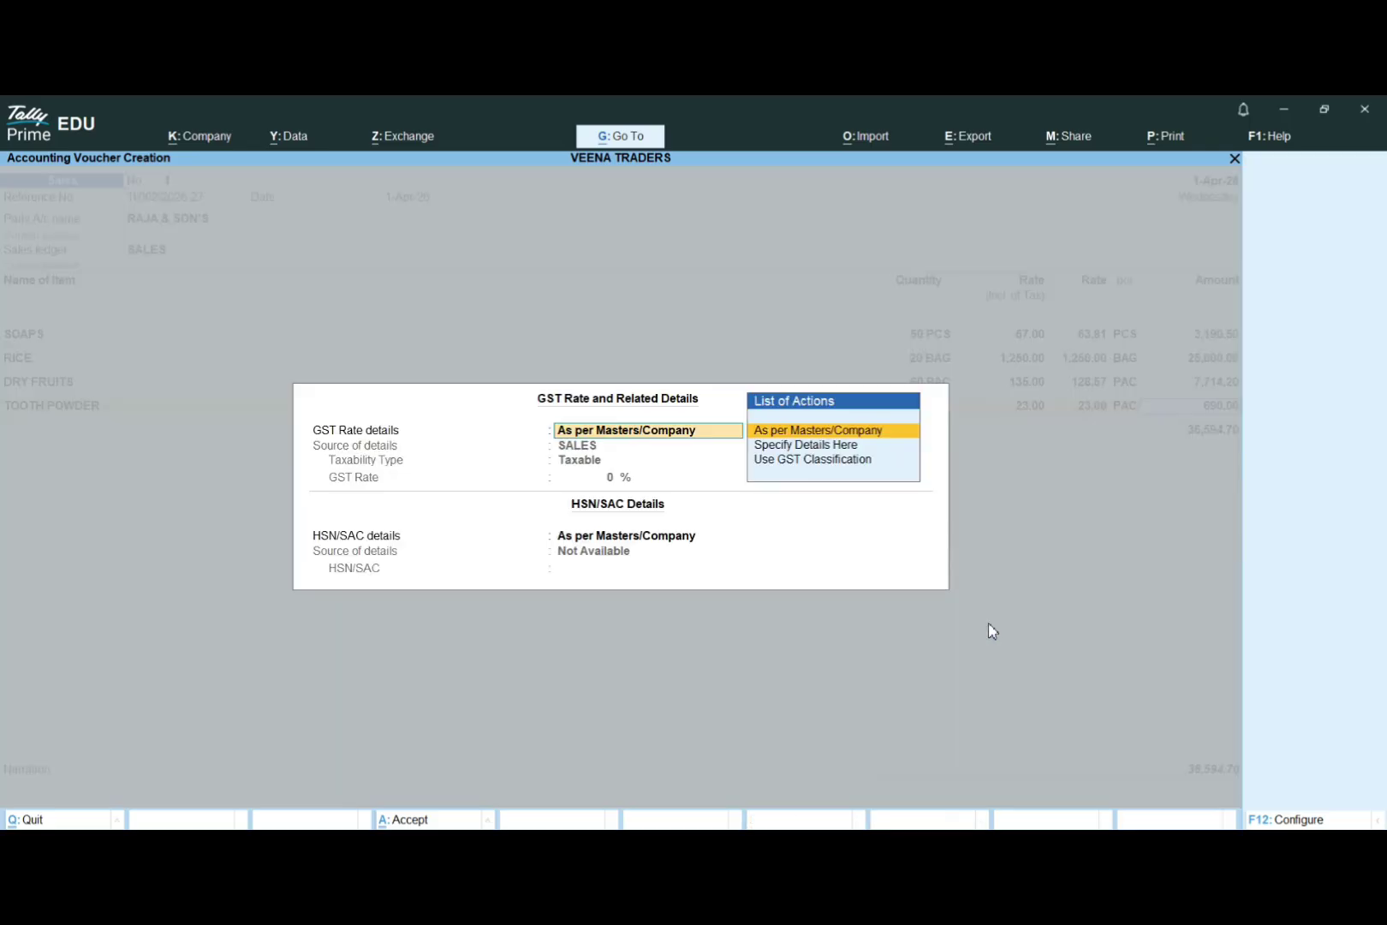
key(Return)
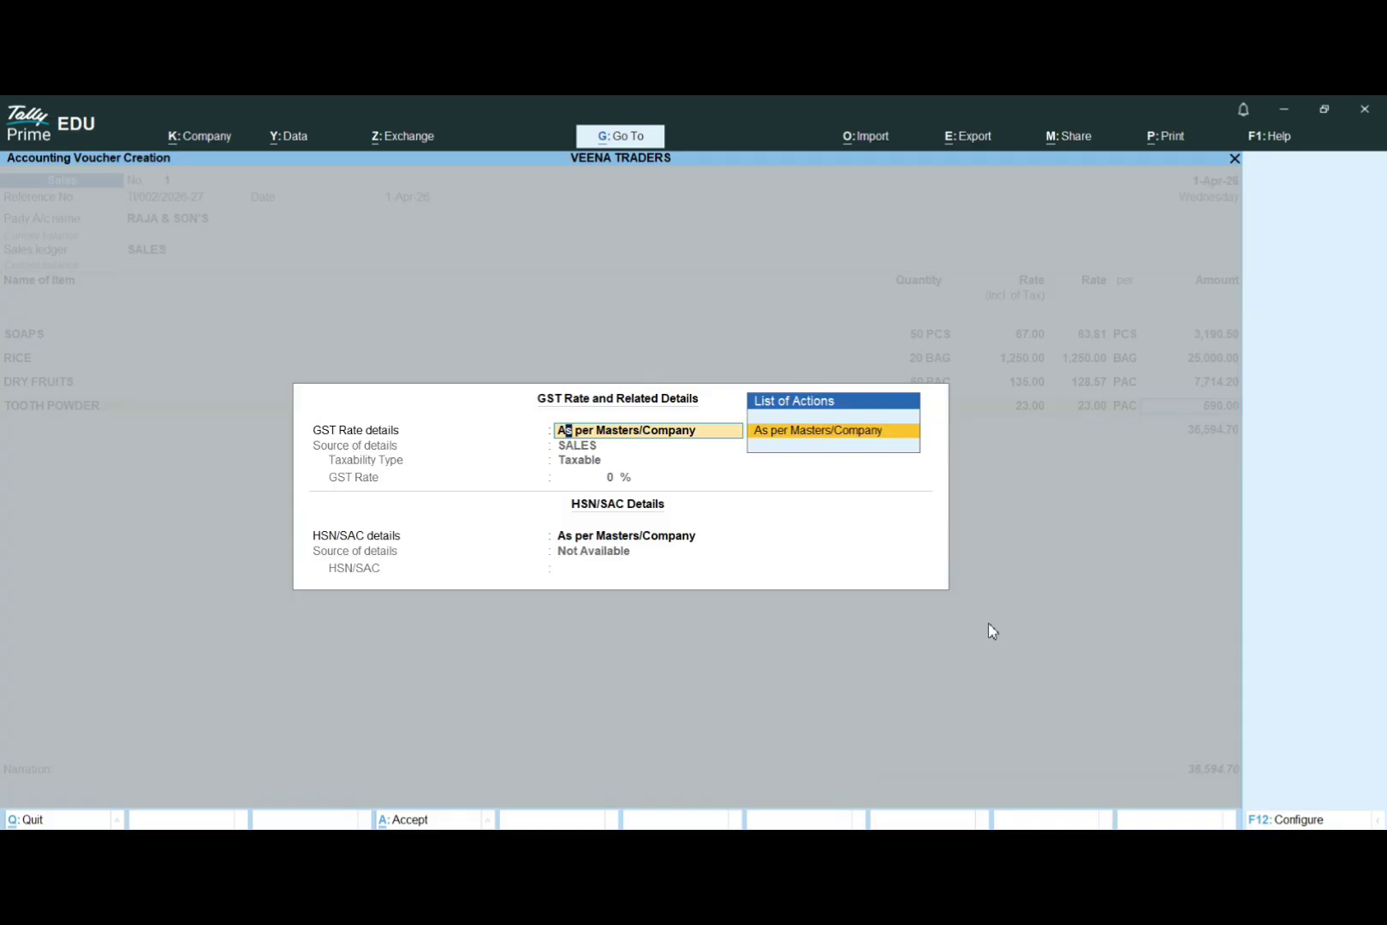
key(Return)
key(Return)
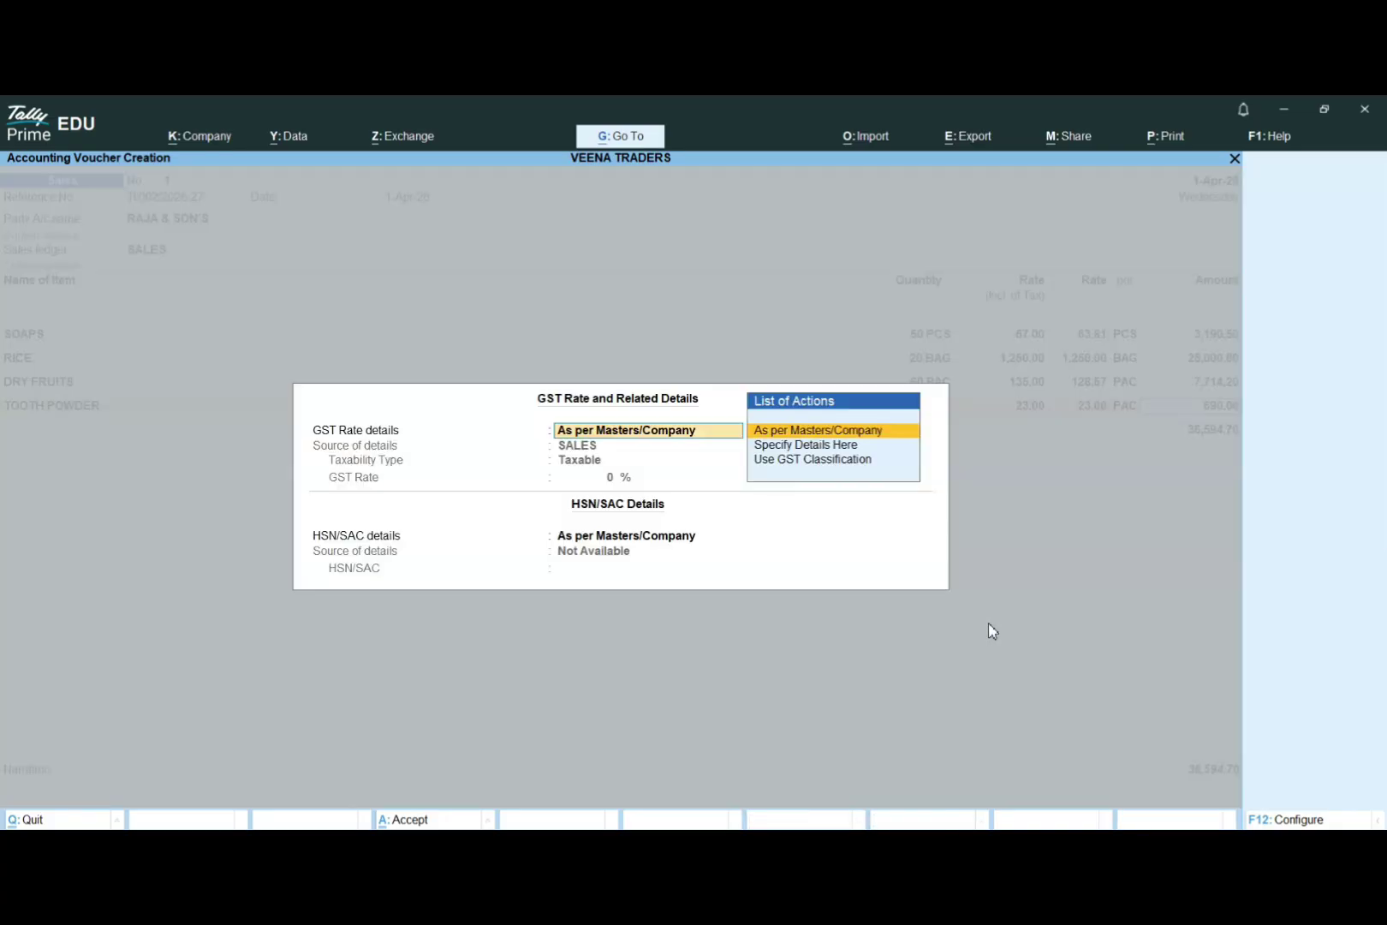
key(Down)
key(Return)
key(Return)
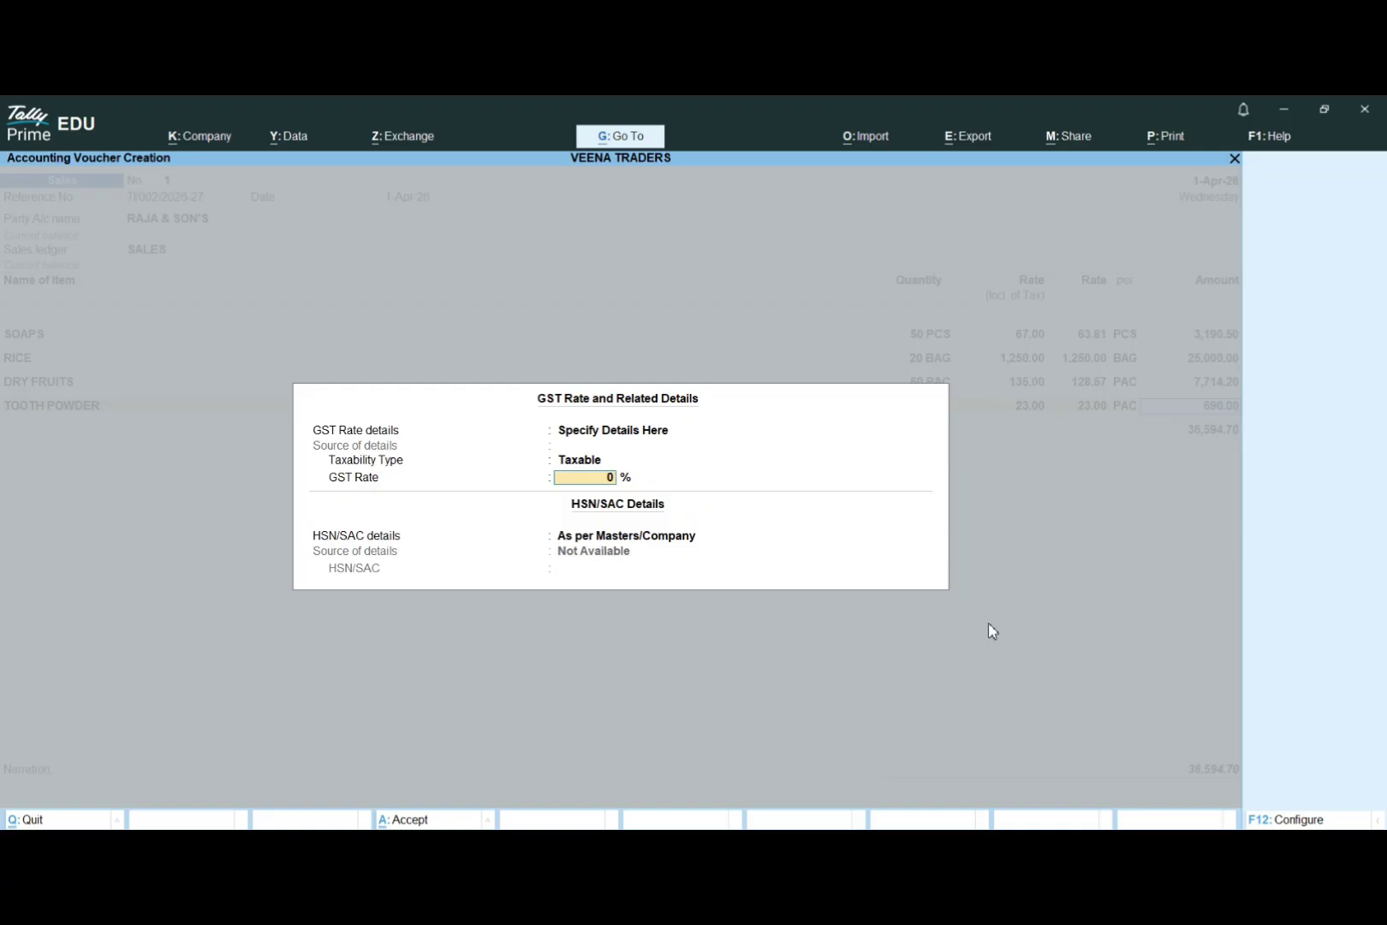
key(Return)
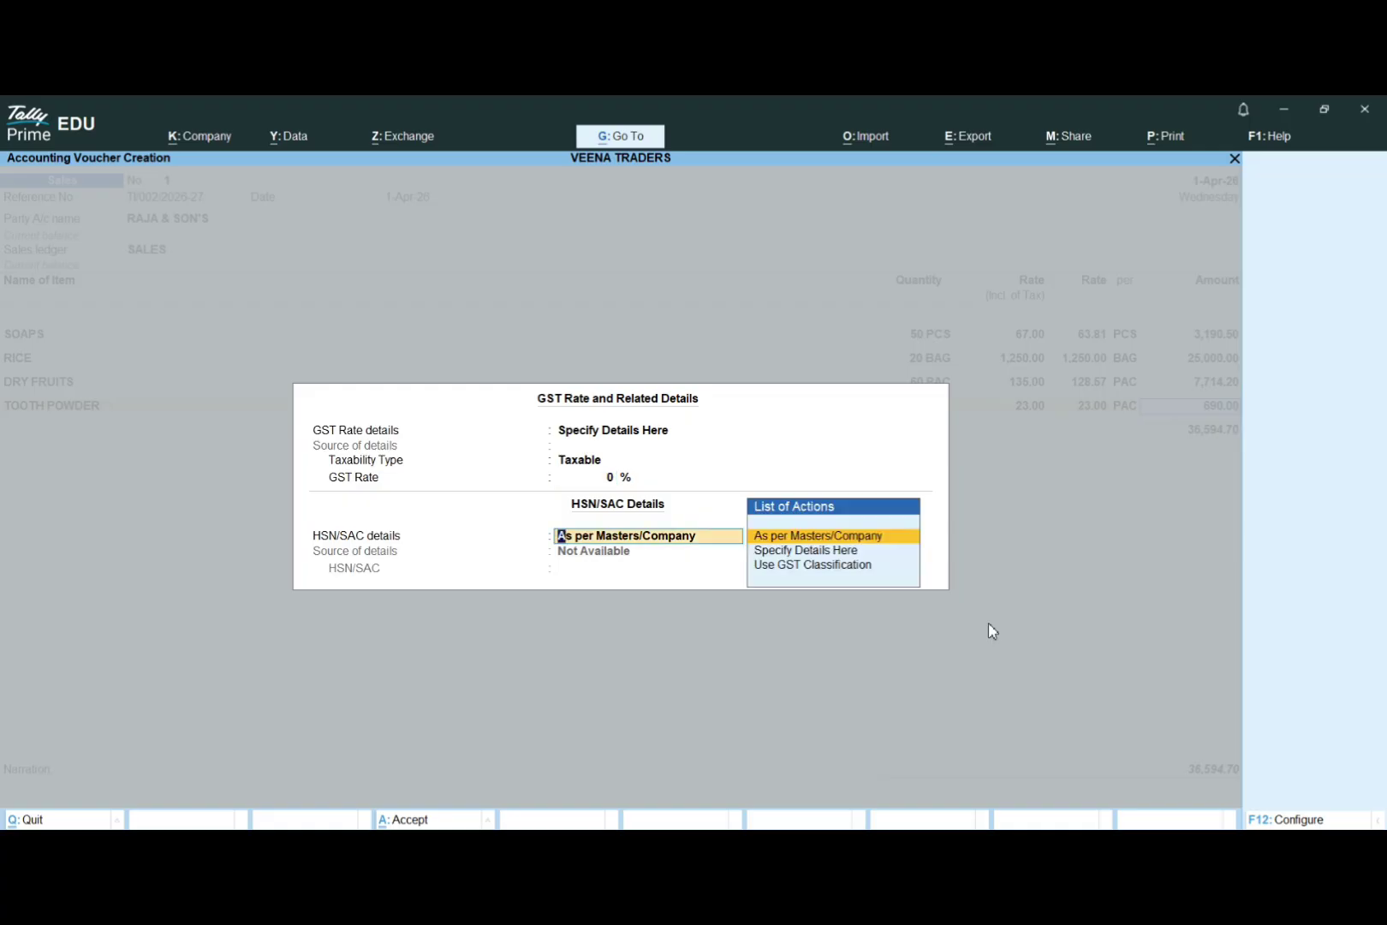
key(BackSpace)
key(Return)
key(Return)
key(Return)
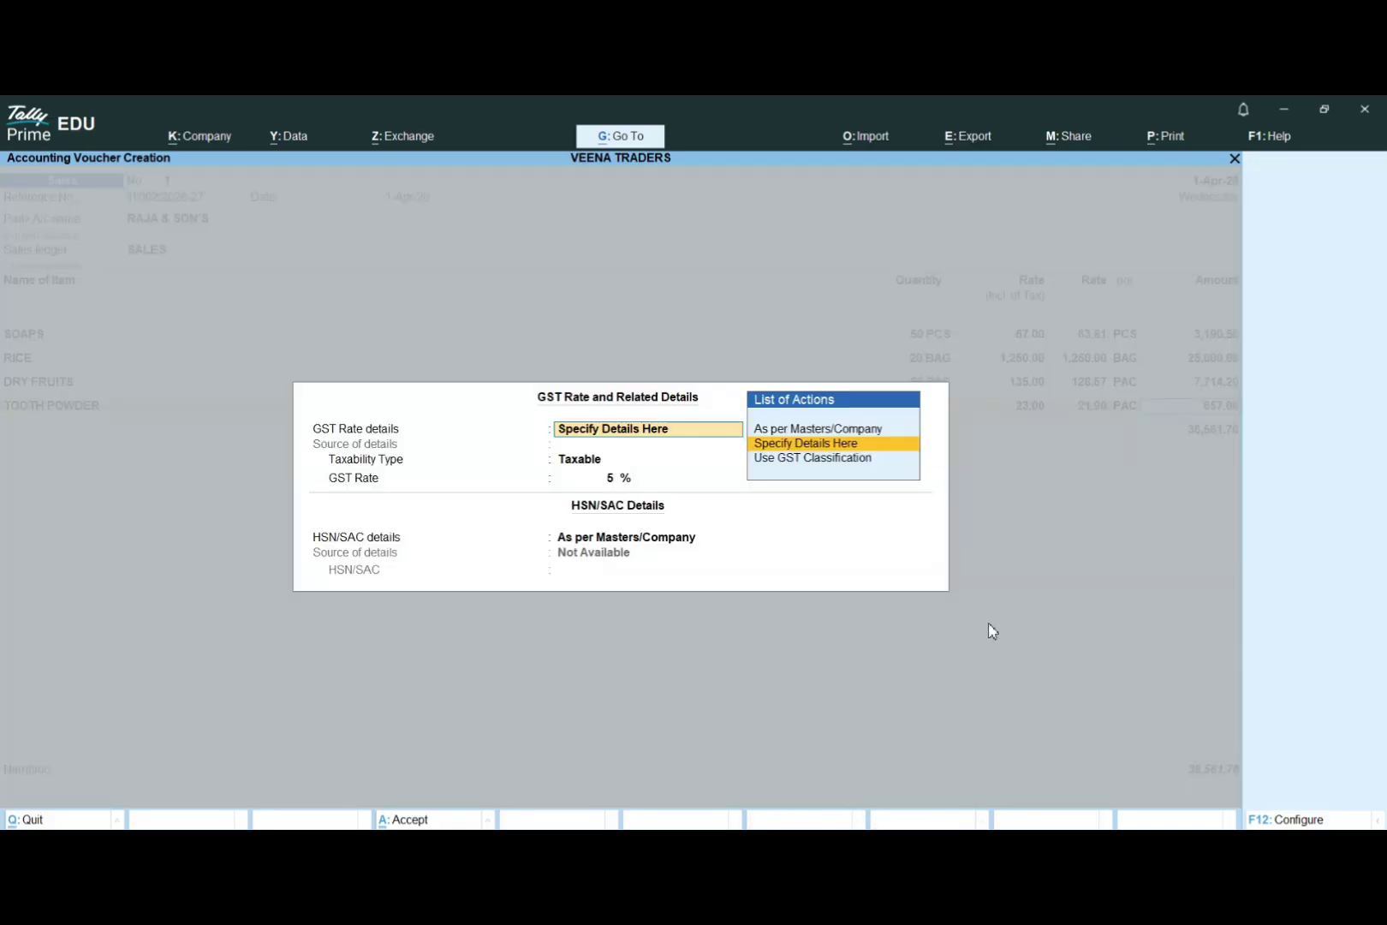
Accept the TOOTH POWDER line's GST details, keeping HSN/SAC details as per Masters/Company.
key(Return)
key(Return)
key(Return)
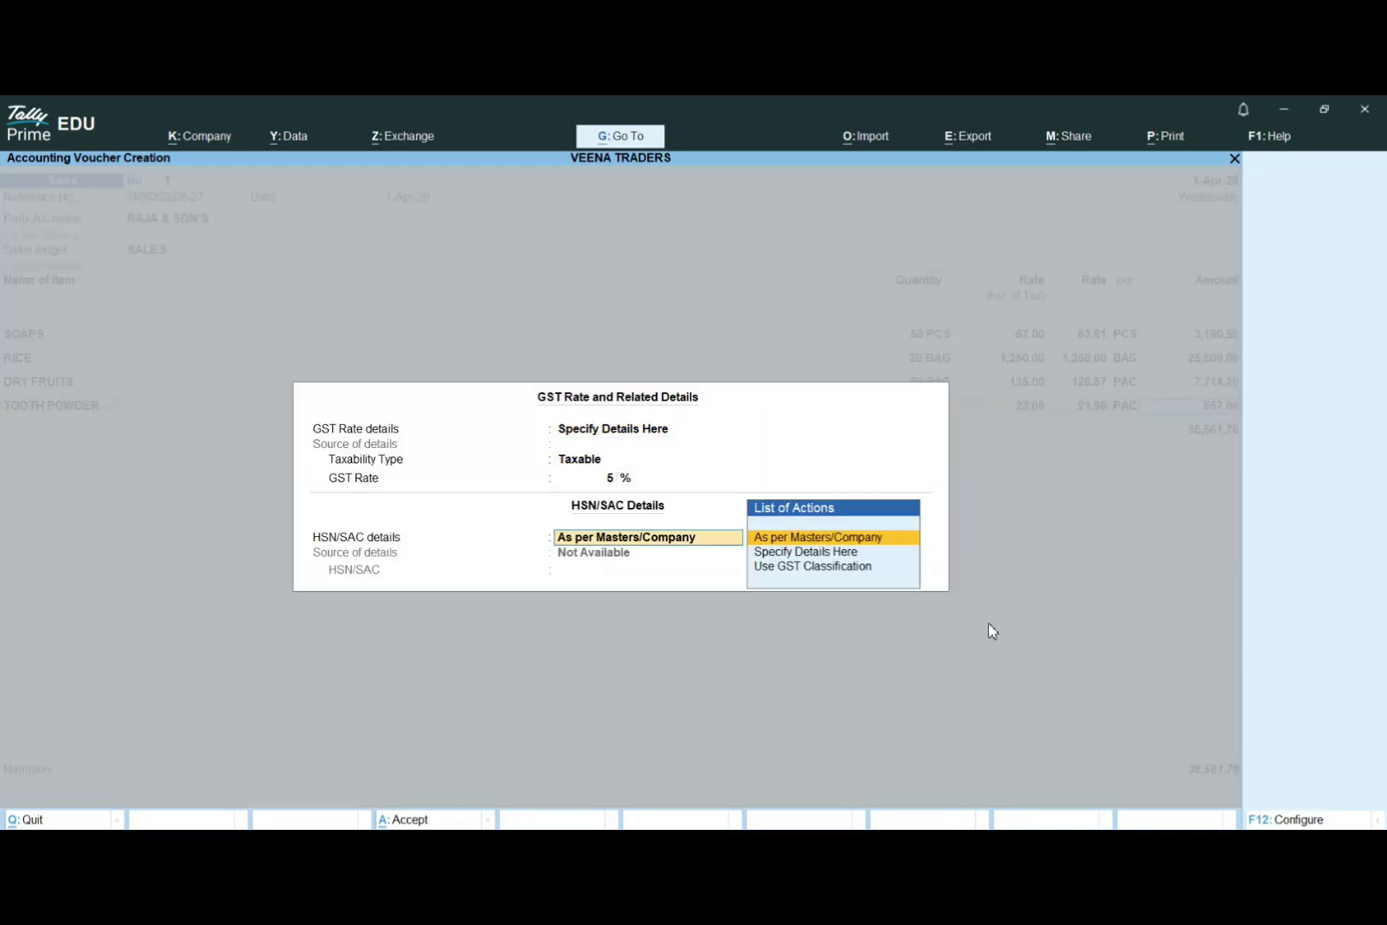
key(Return)
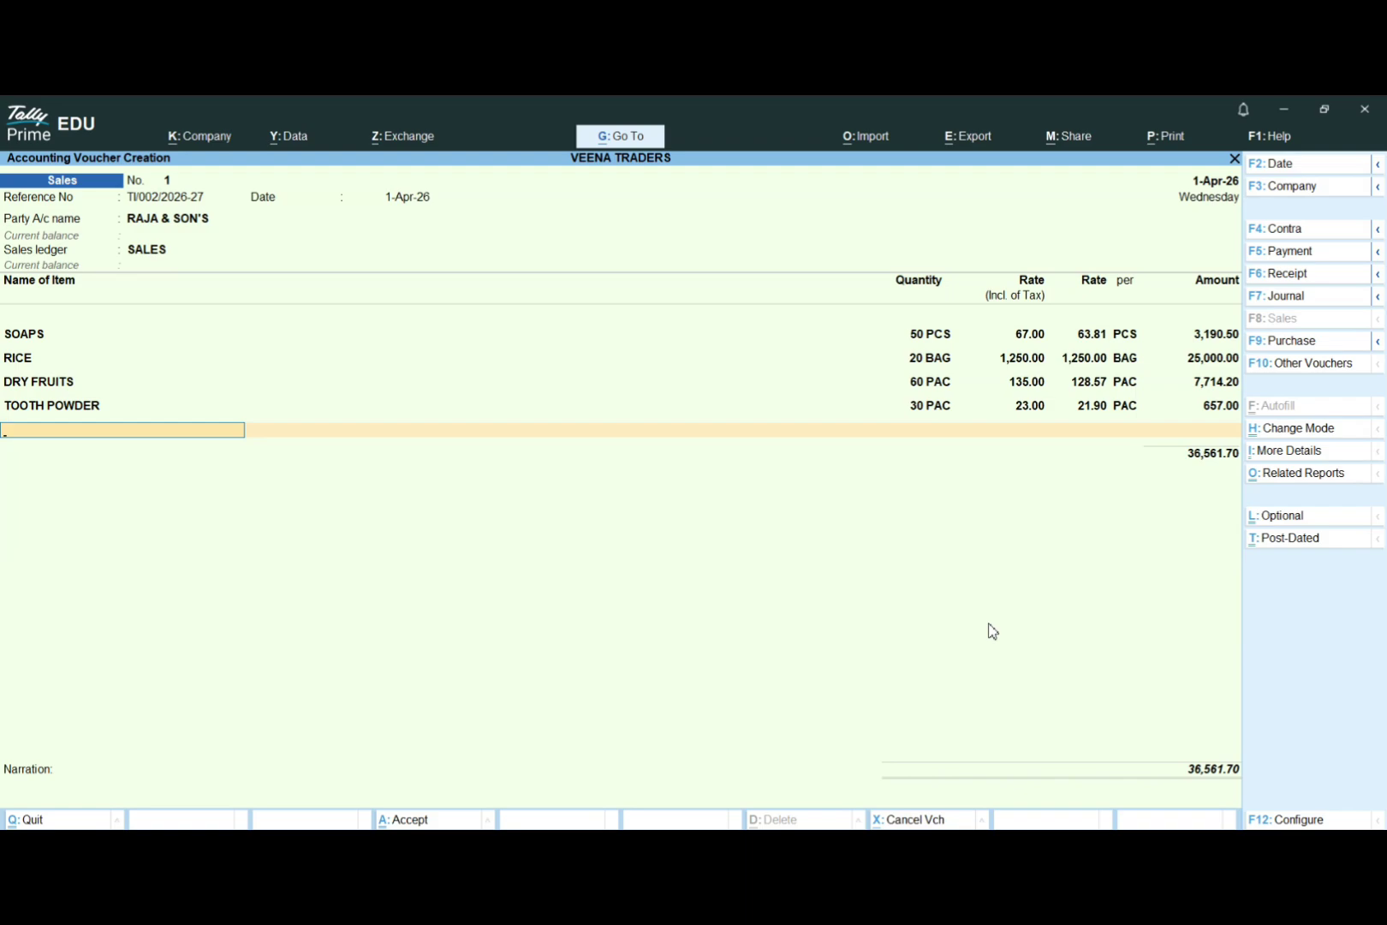
Add SALT to the sales voucher with a quantity of 100 PAC at a tax-inclusive rate of 19.
text(S)
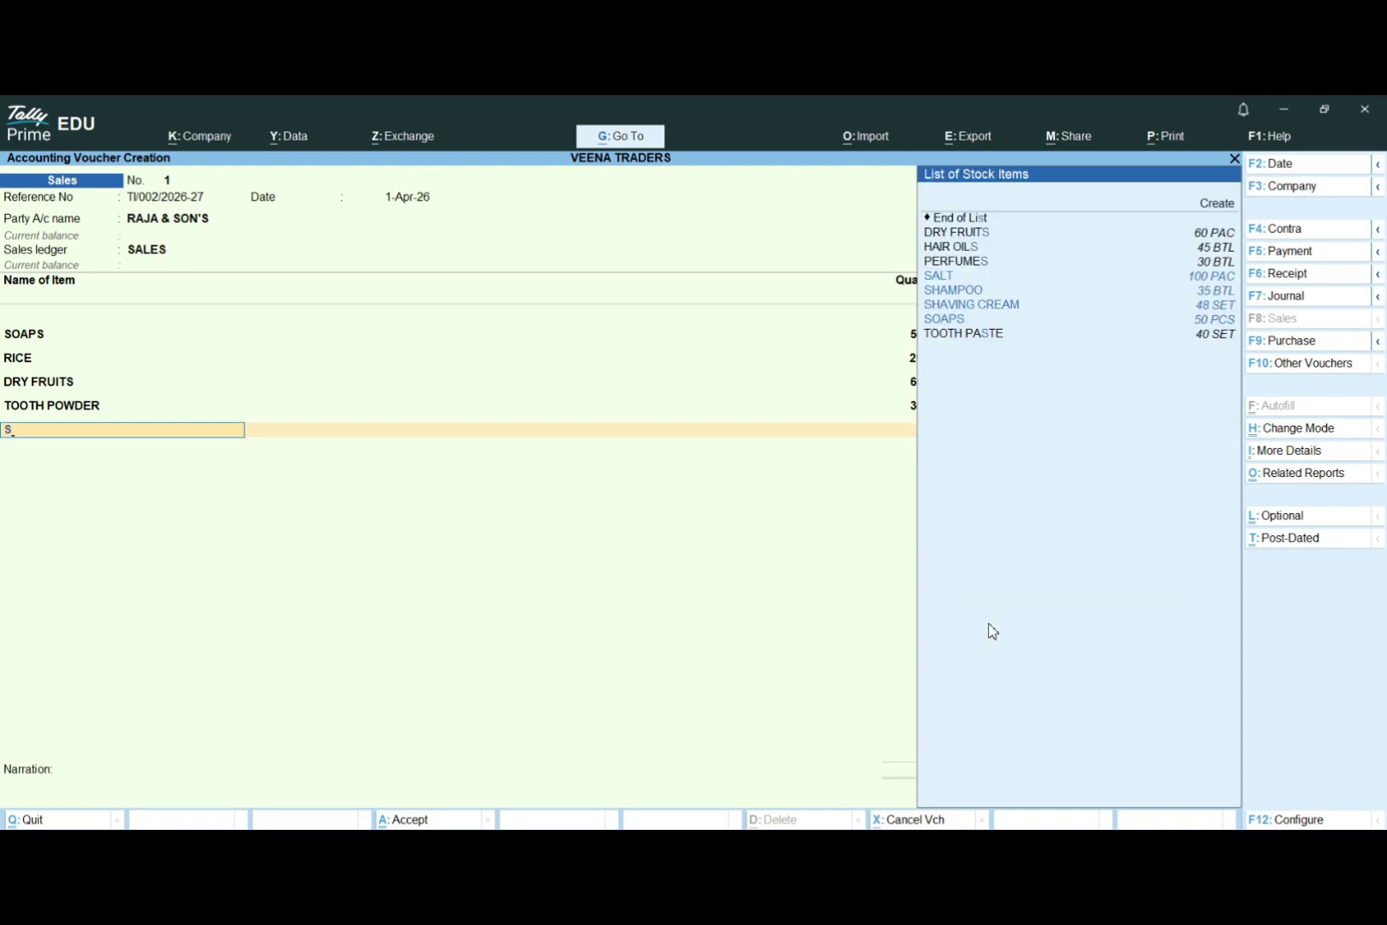
text(A)
key(Return)
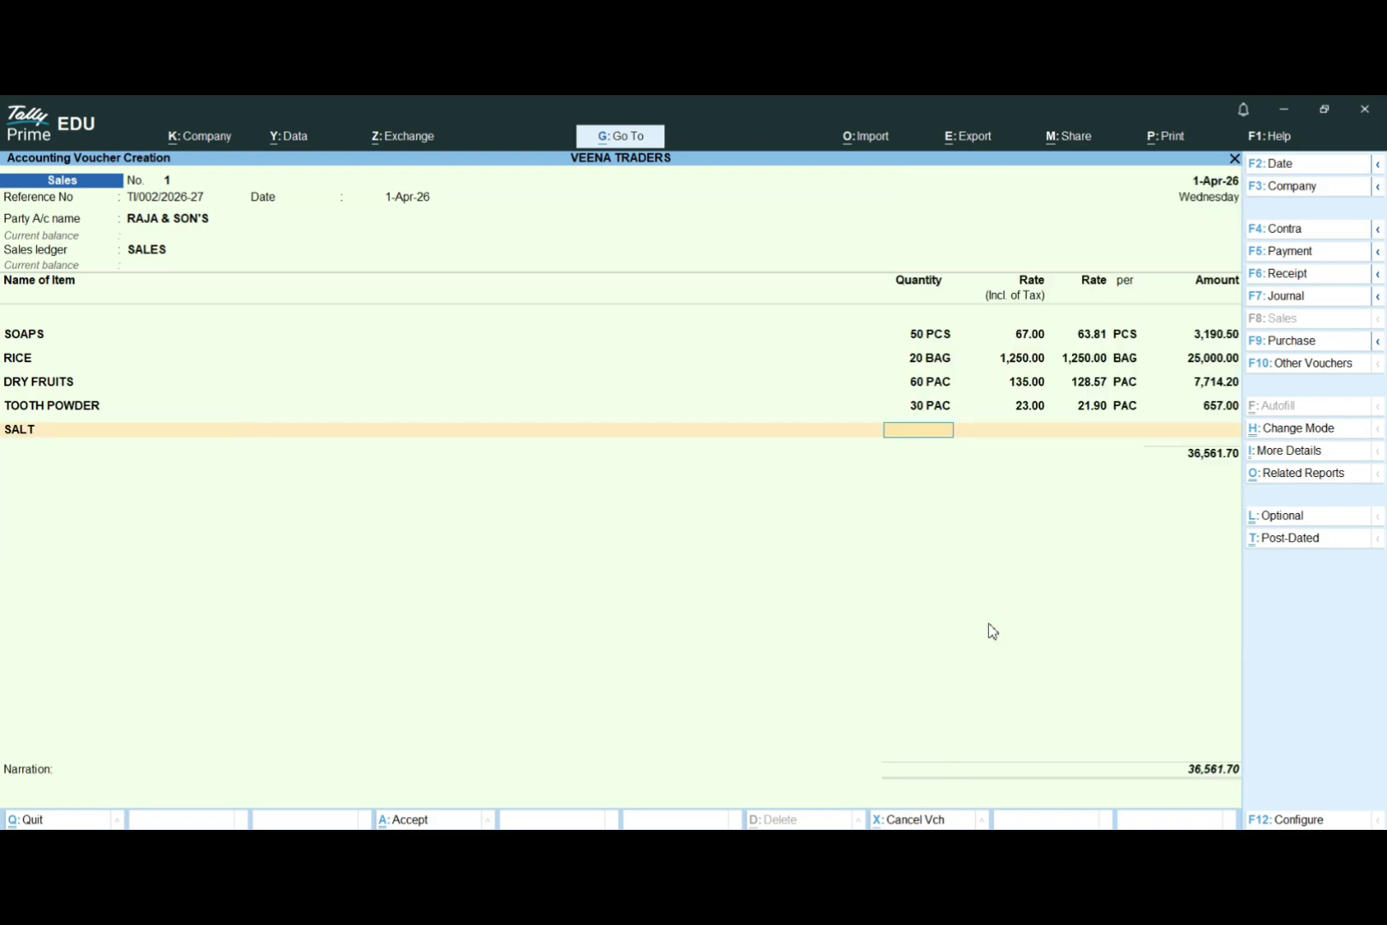
text(100)
key(Return)
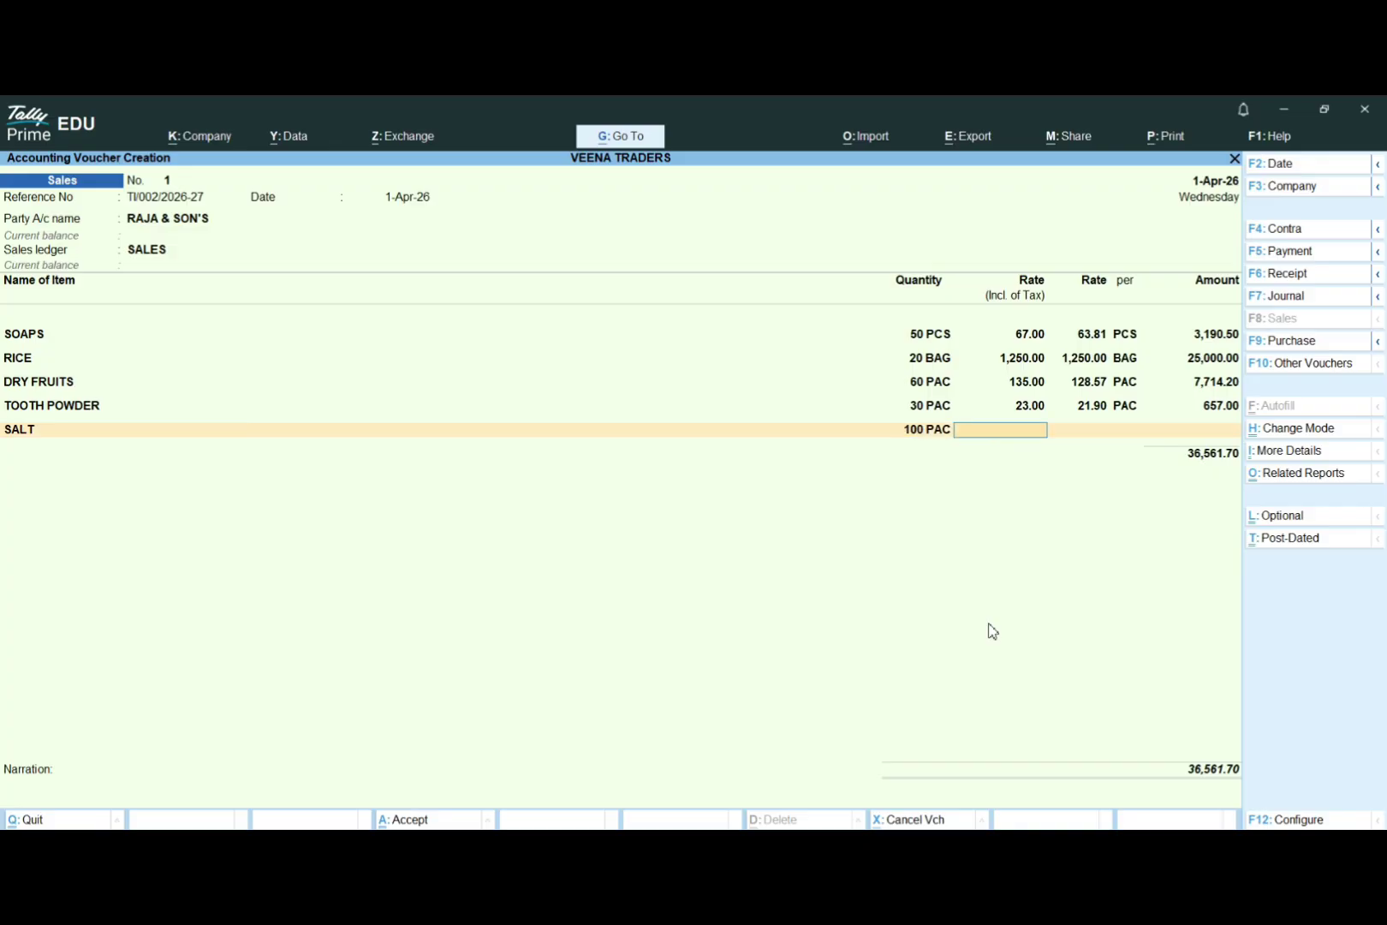
text(19)
key(Return)
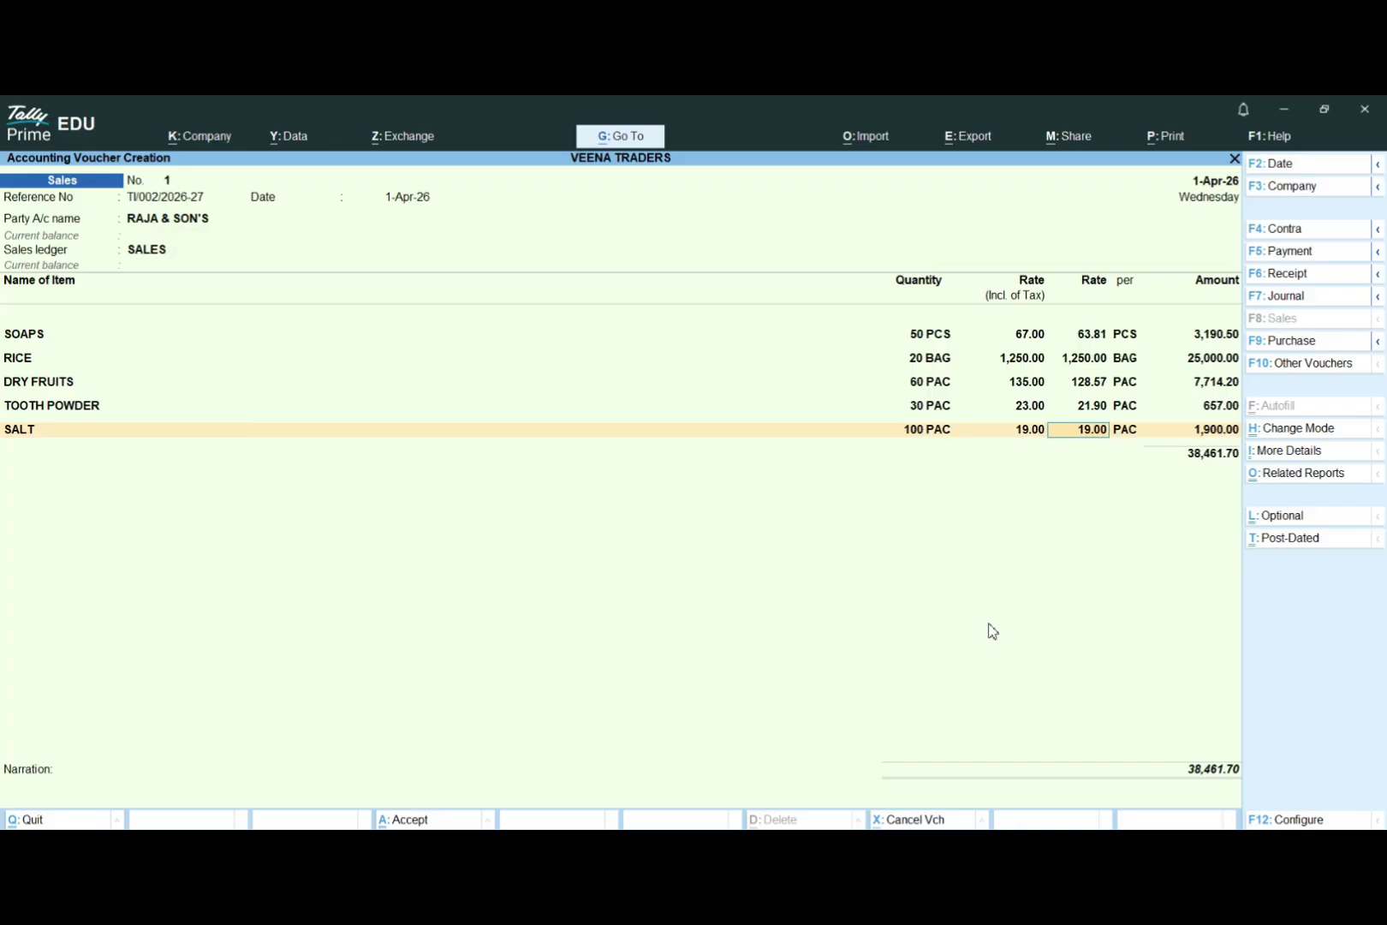
Accept the SALT line with its GST rate and HSN/SAC details kept as per Masters/Company.
key(Return)
key(Return)
key(Return)
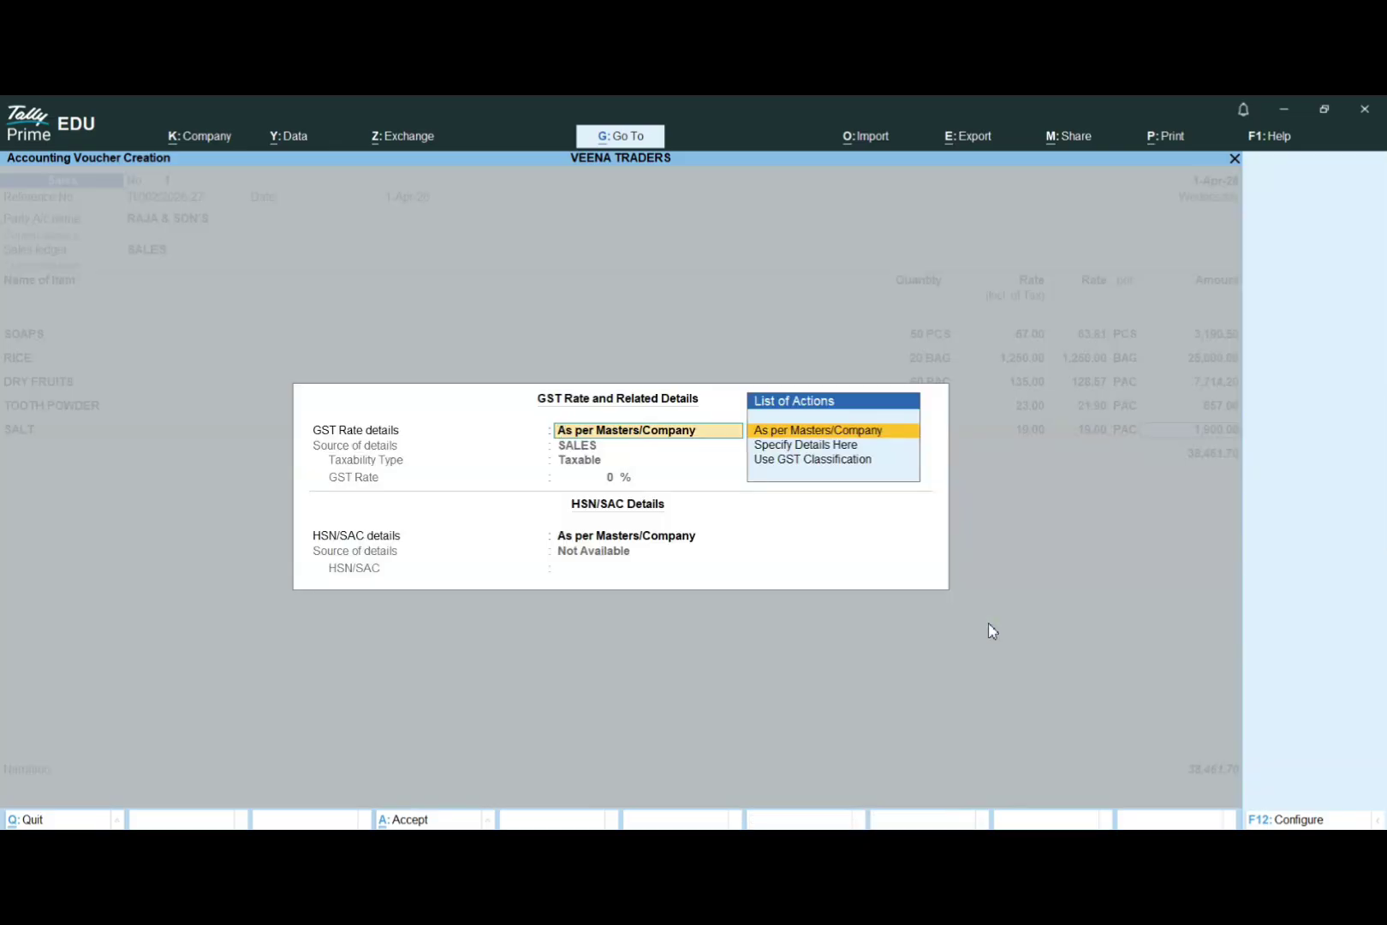
key(Return)
key(Return)
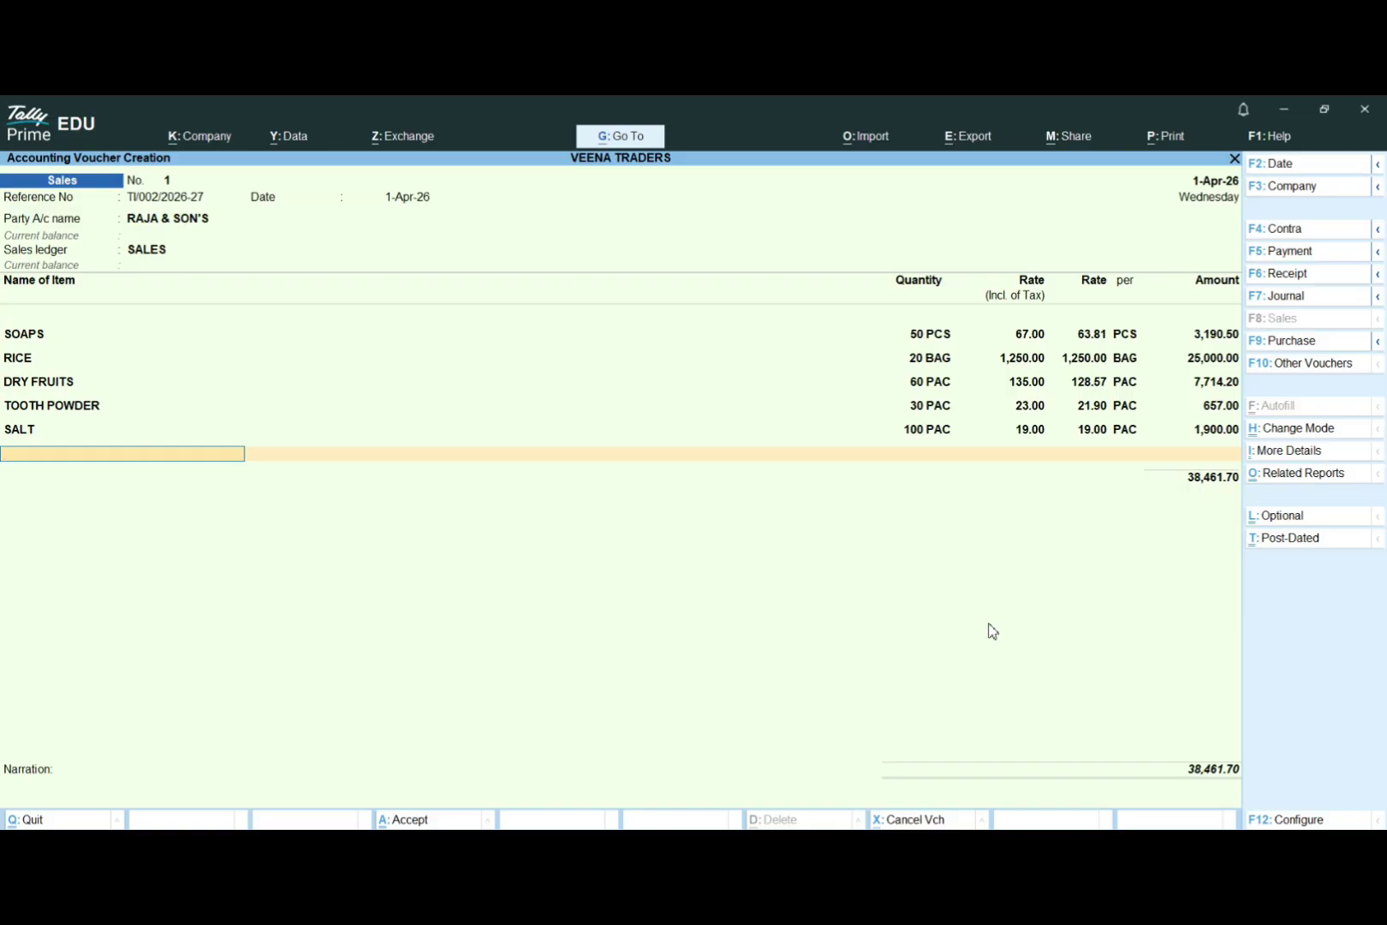
Add PERFUMES to the sales voucher with a quantity of 30 BTL at a tax-inclusive rate of 49.
text(P)
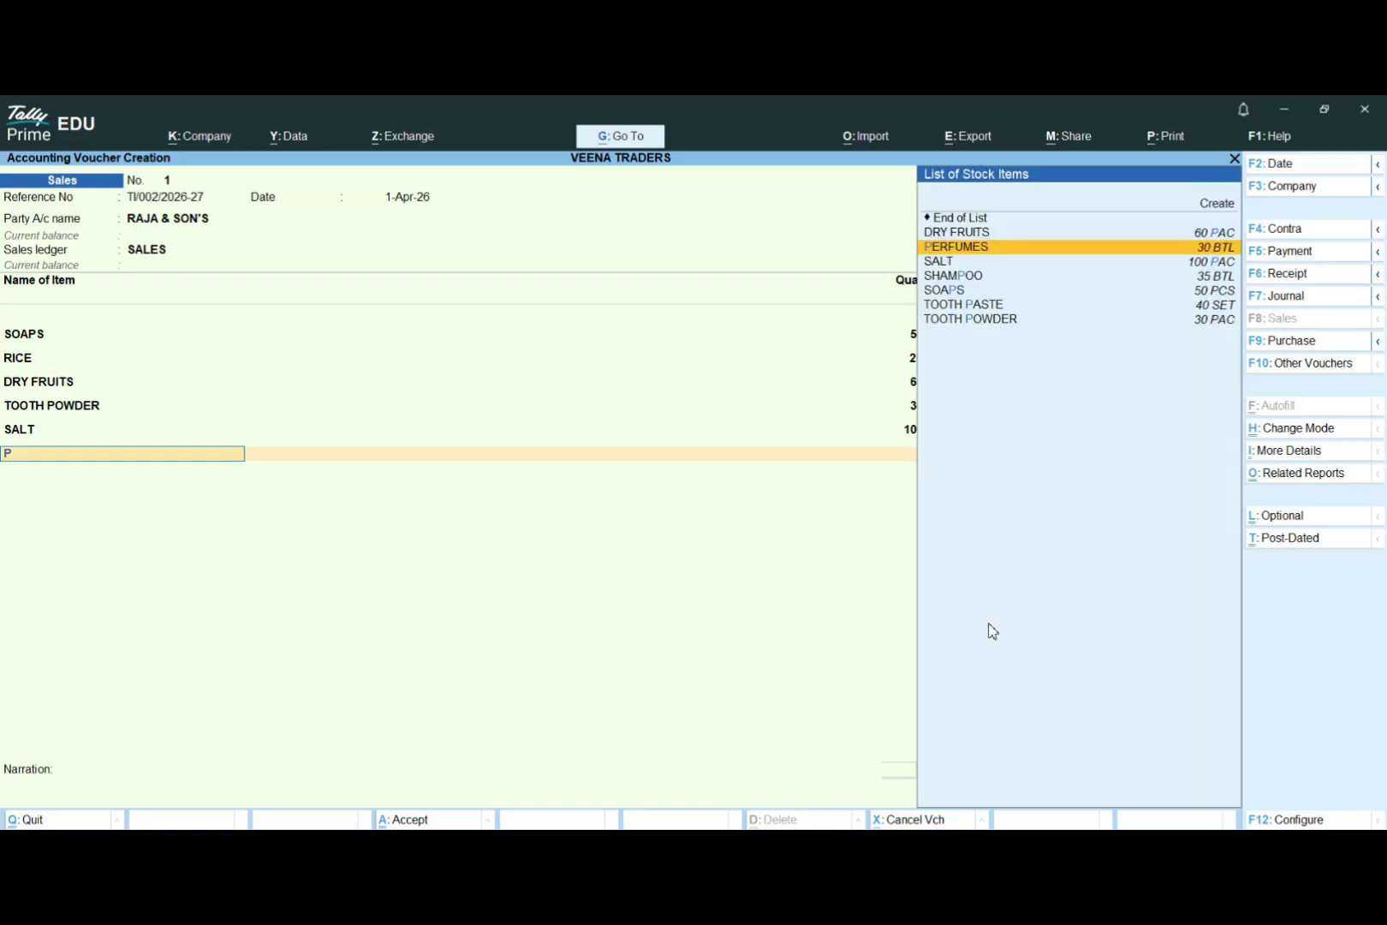
key(Return)
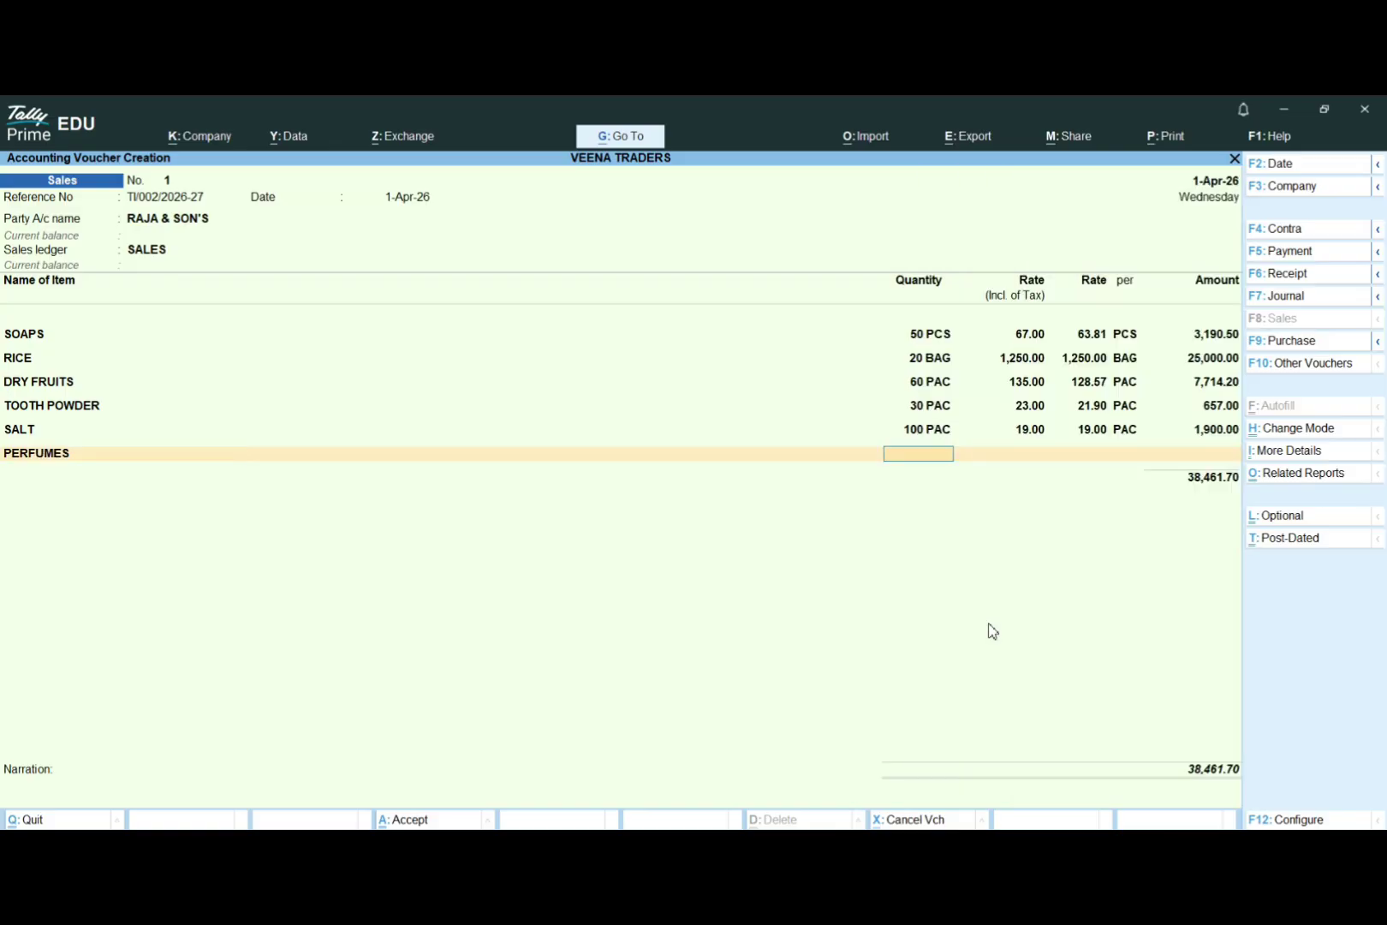
text(30)
key(Return)
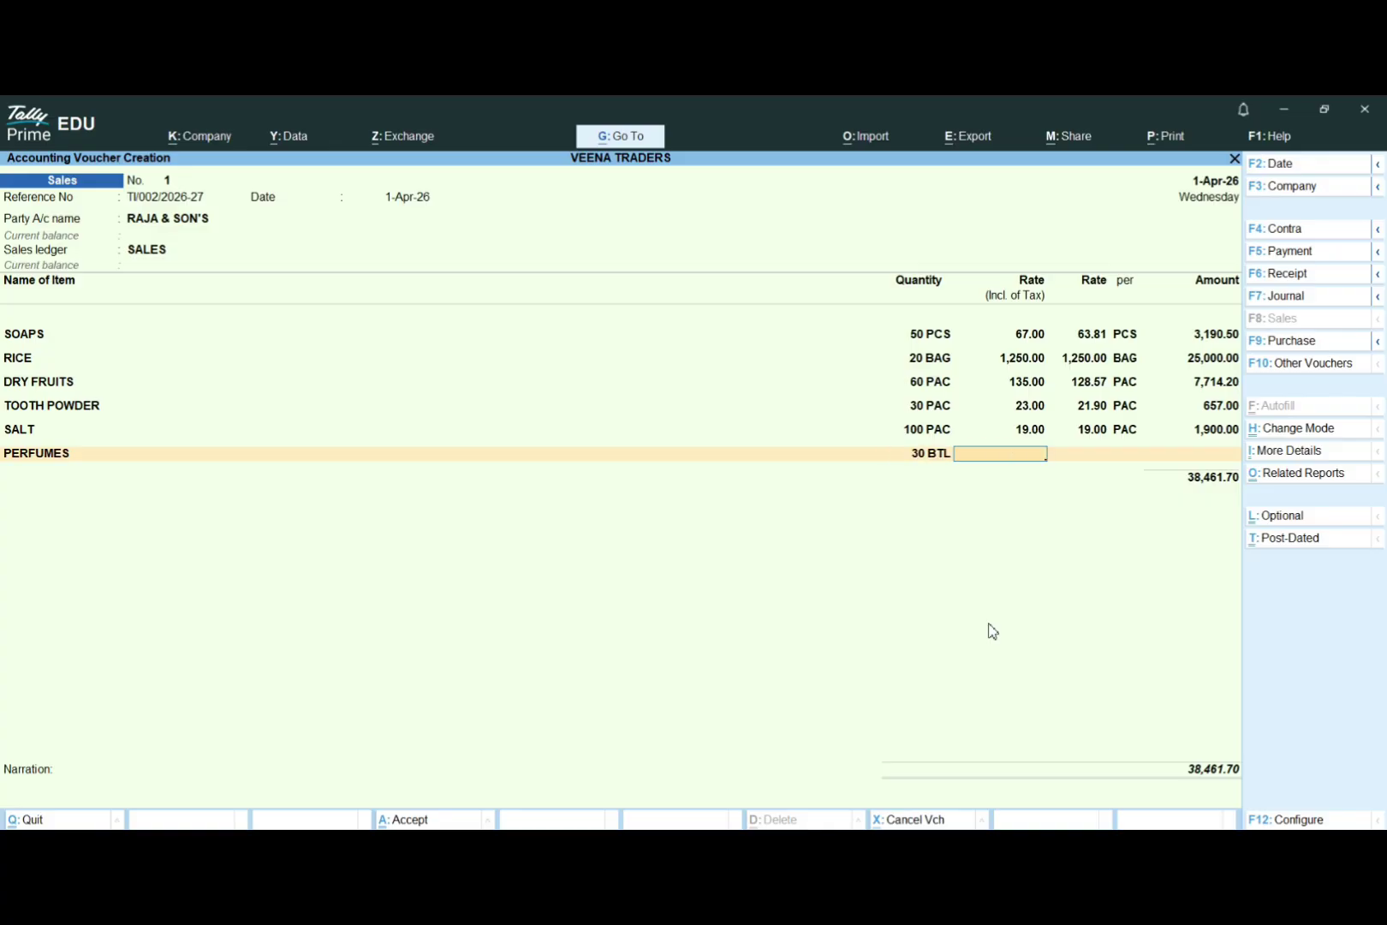
text(49)
key(Return)
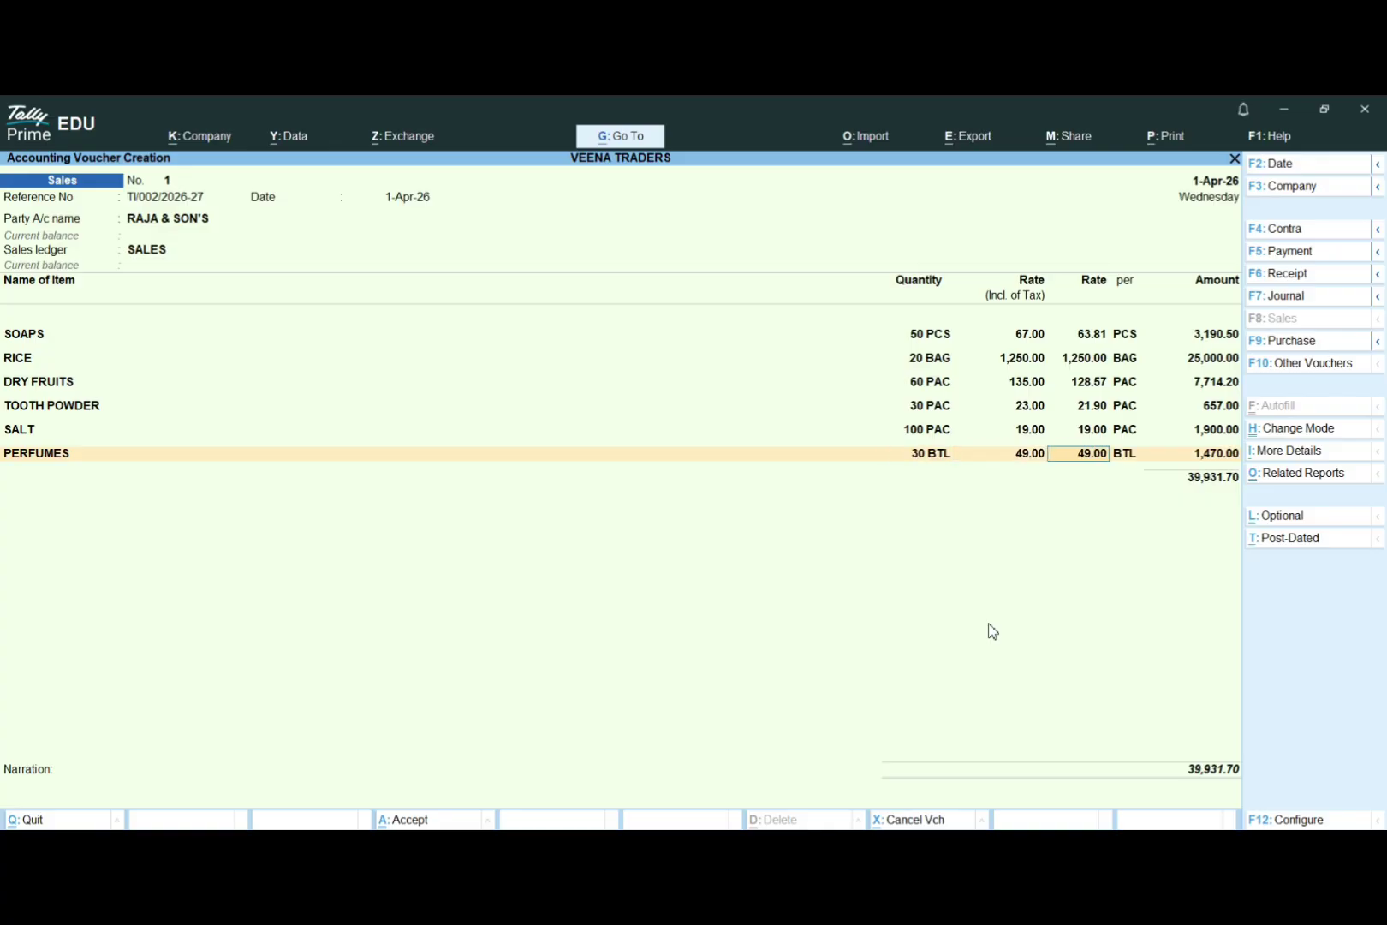
key(Return)
key(Return)
key(Return)
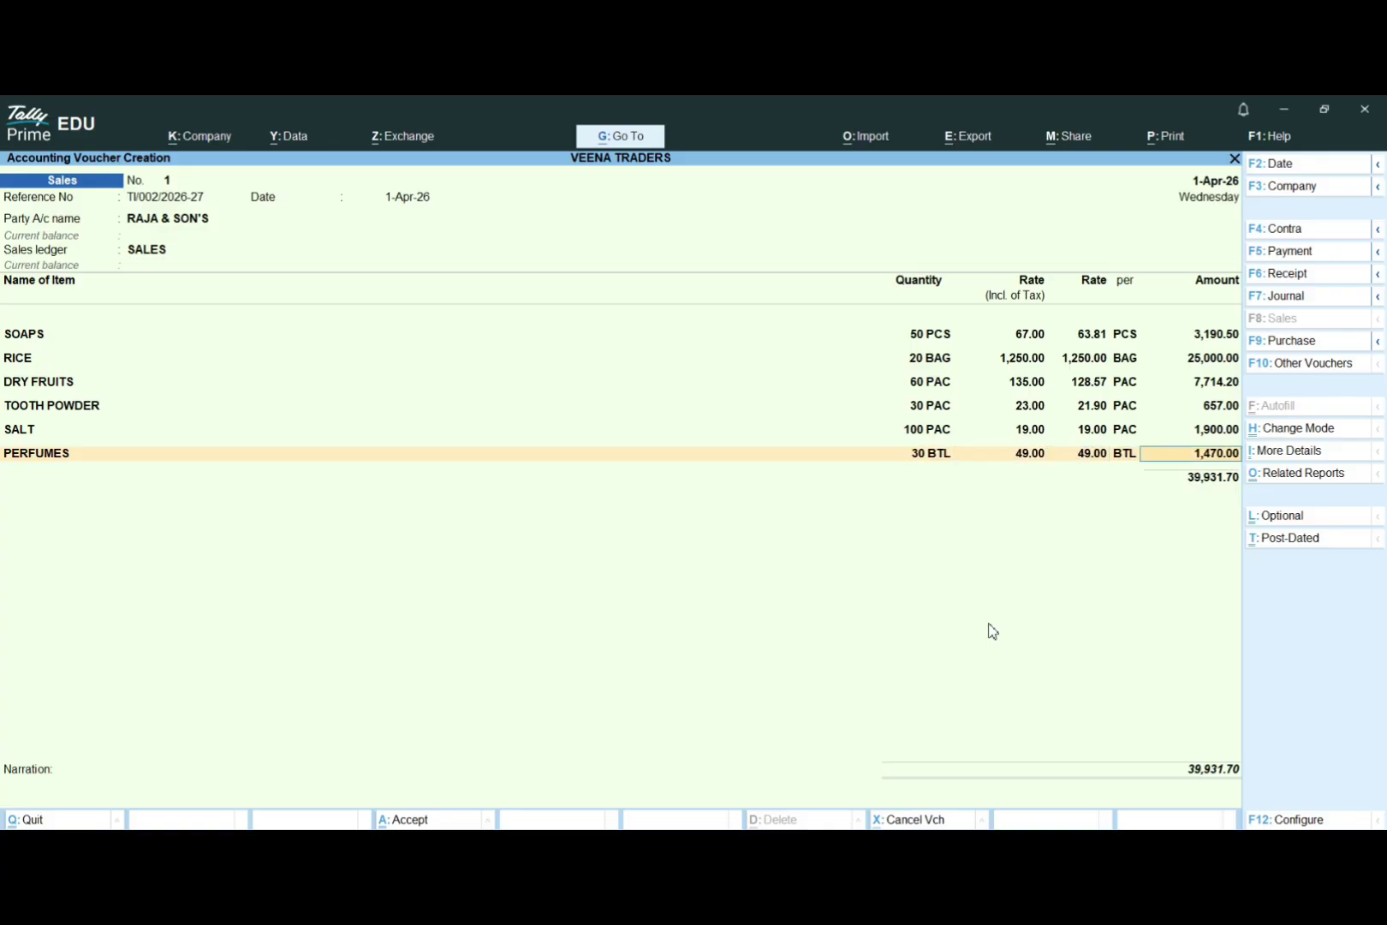
Specify the PERFUMES line's GST details as Taxable at 12%, keeping HSN/SAC details as per Masters/Company.
key(Down)
key(Return)
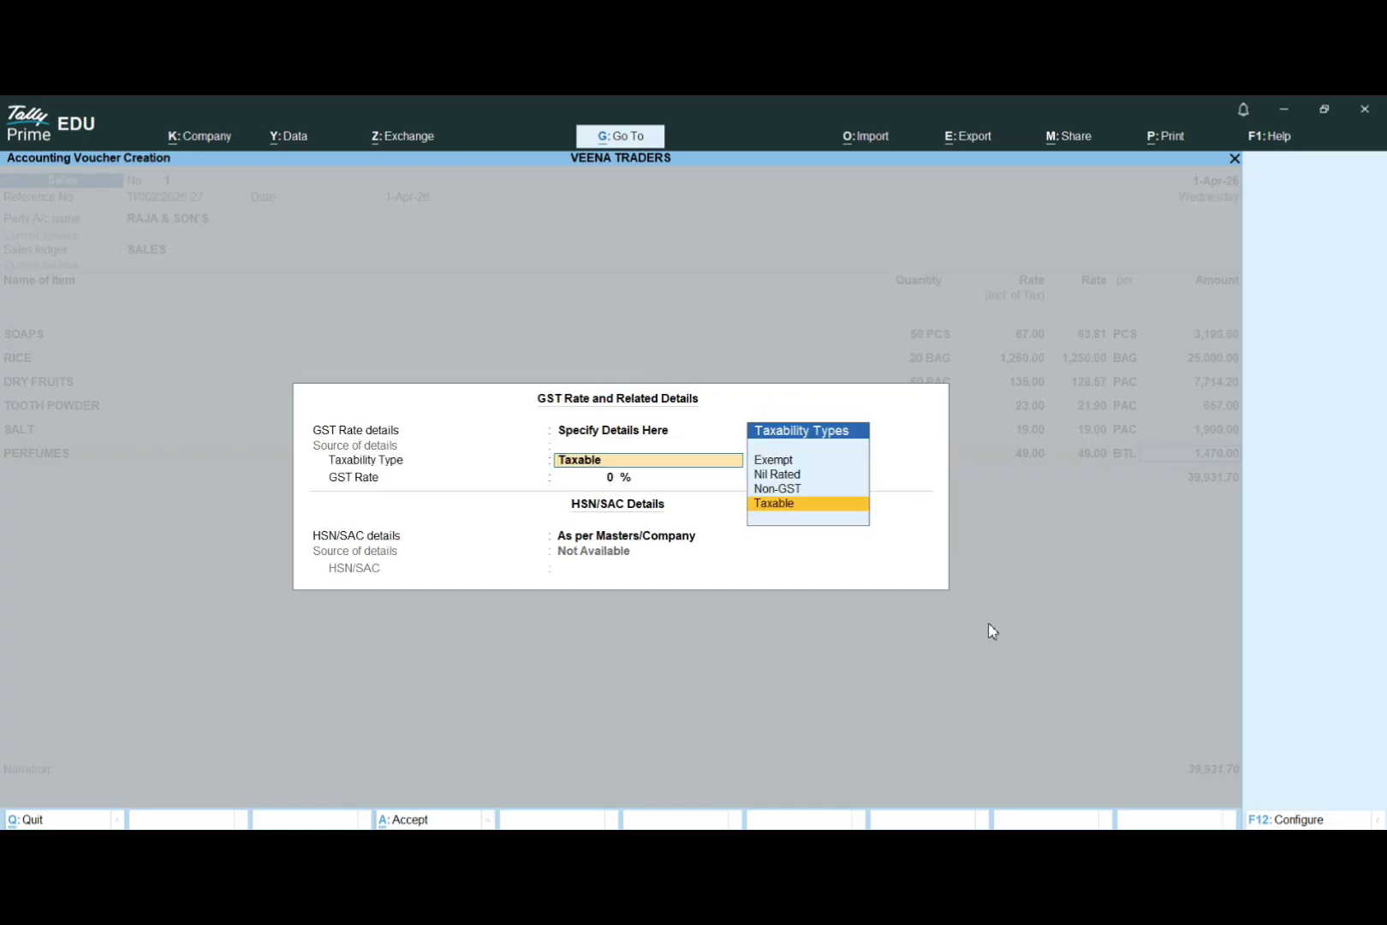
text(1)
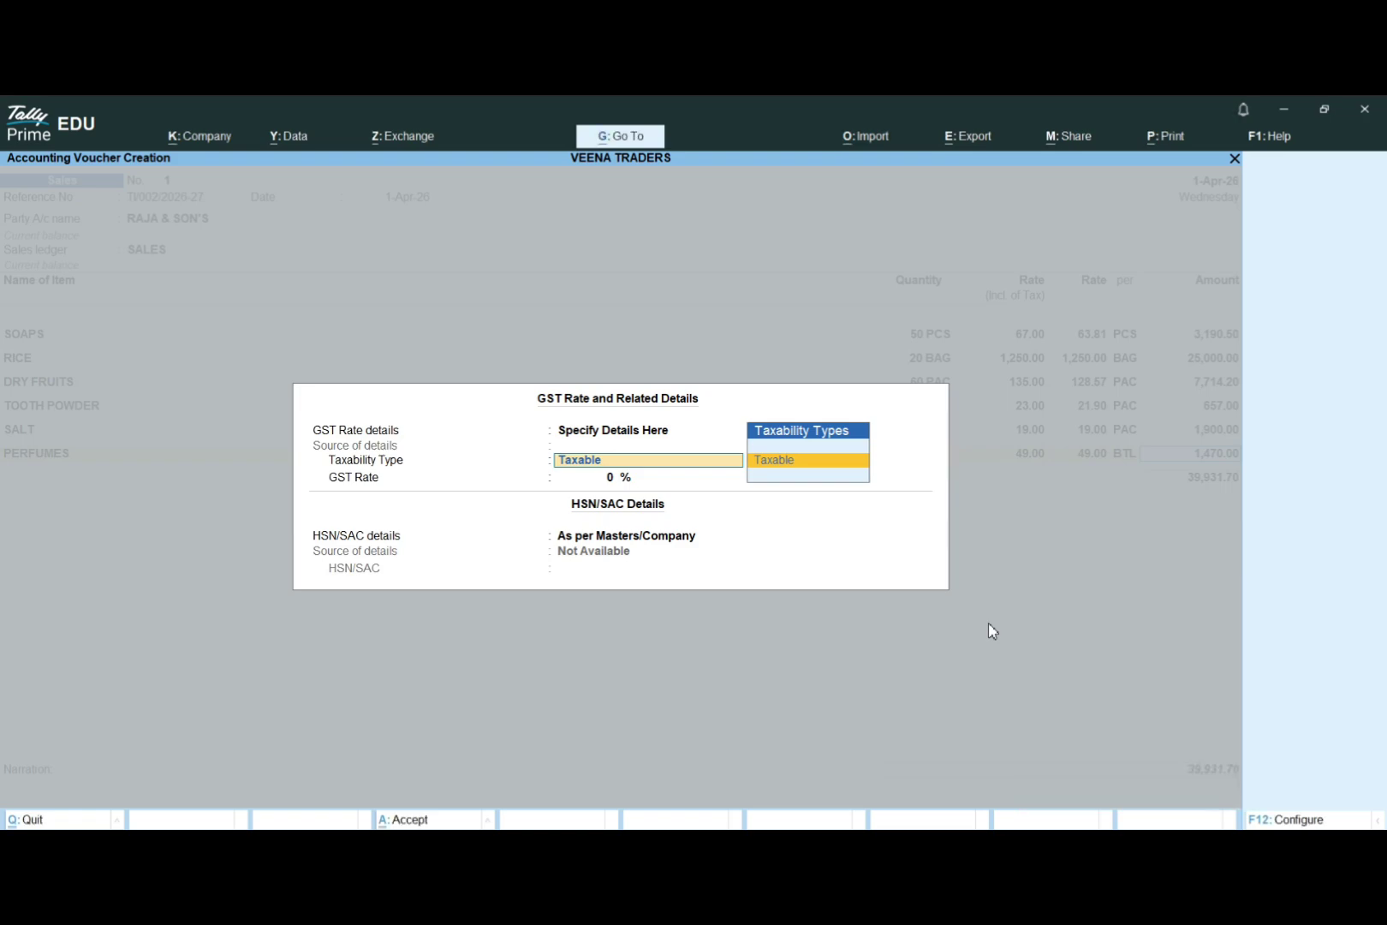
key(Return)
text(12)
key(Return)
key(Return)
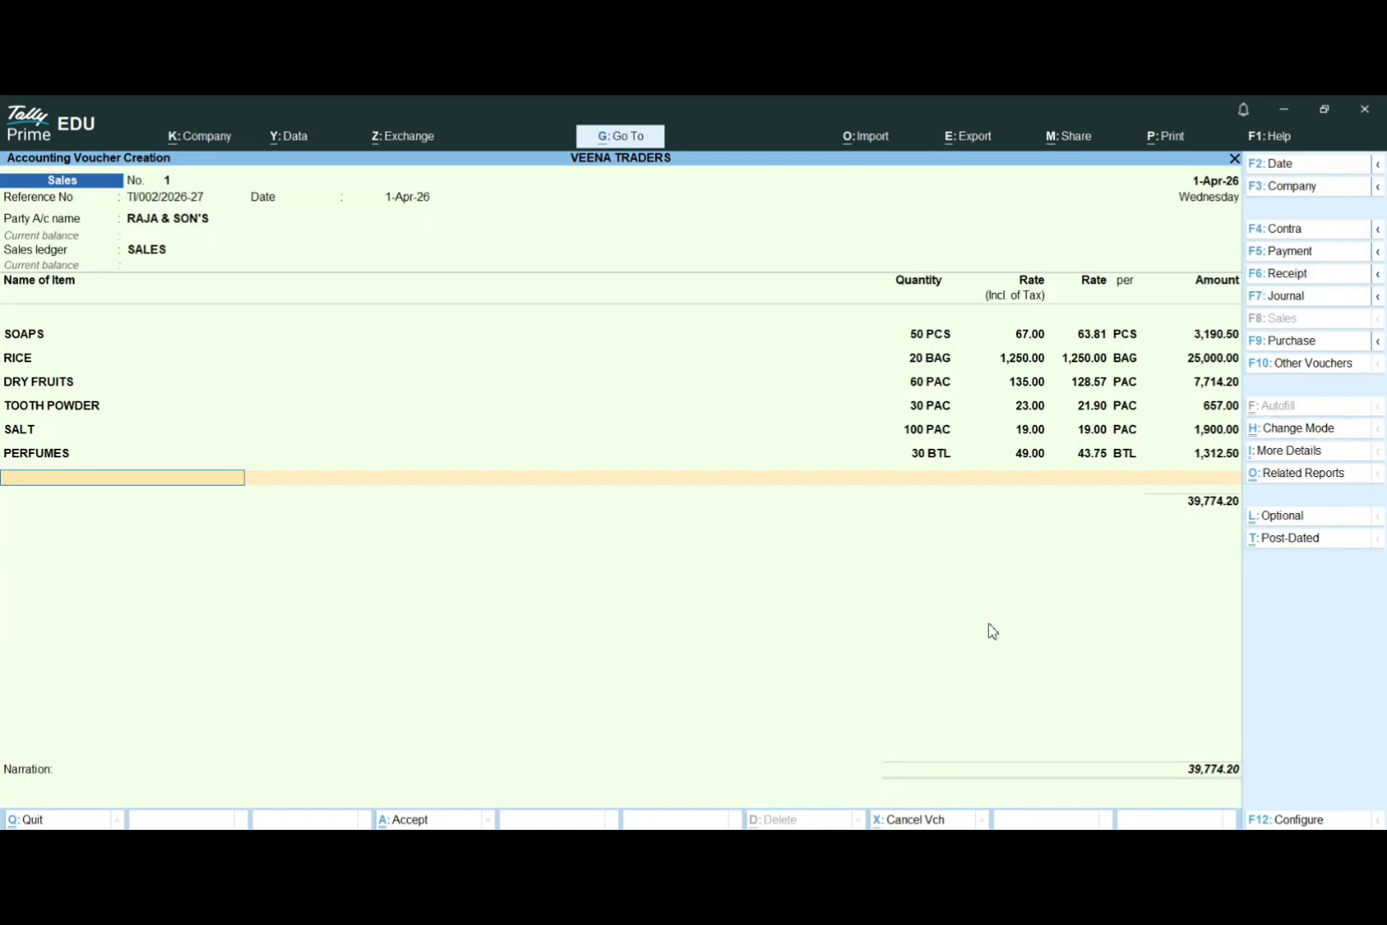
Add SHAVING CREAM to the sales voucher with a quantity of 48 SET at a tax-inclusive rate of 49.
text(S)
key(Down)
key(Down)
key(Down)
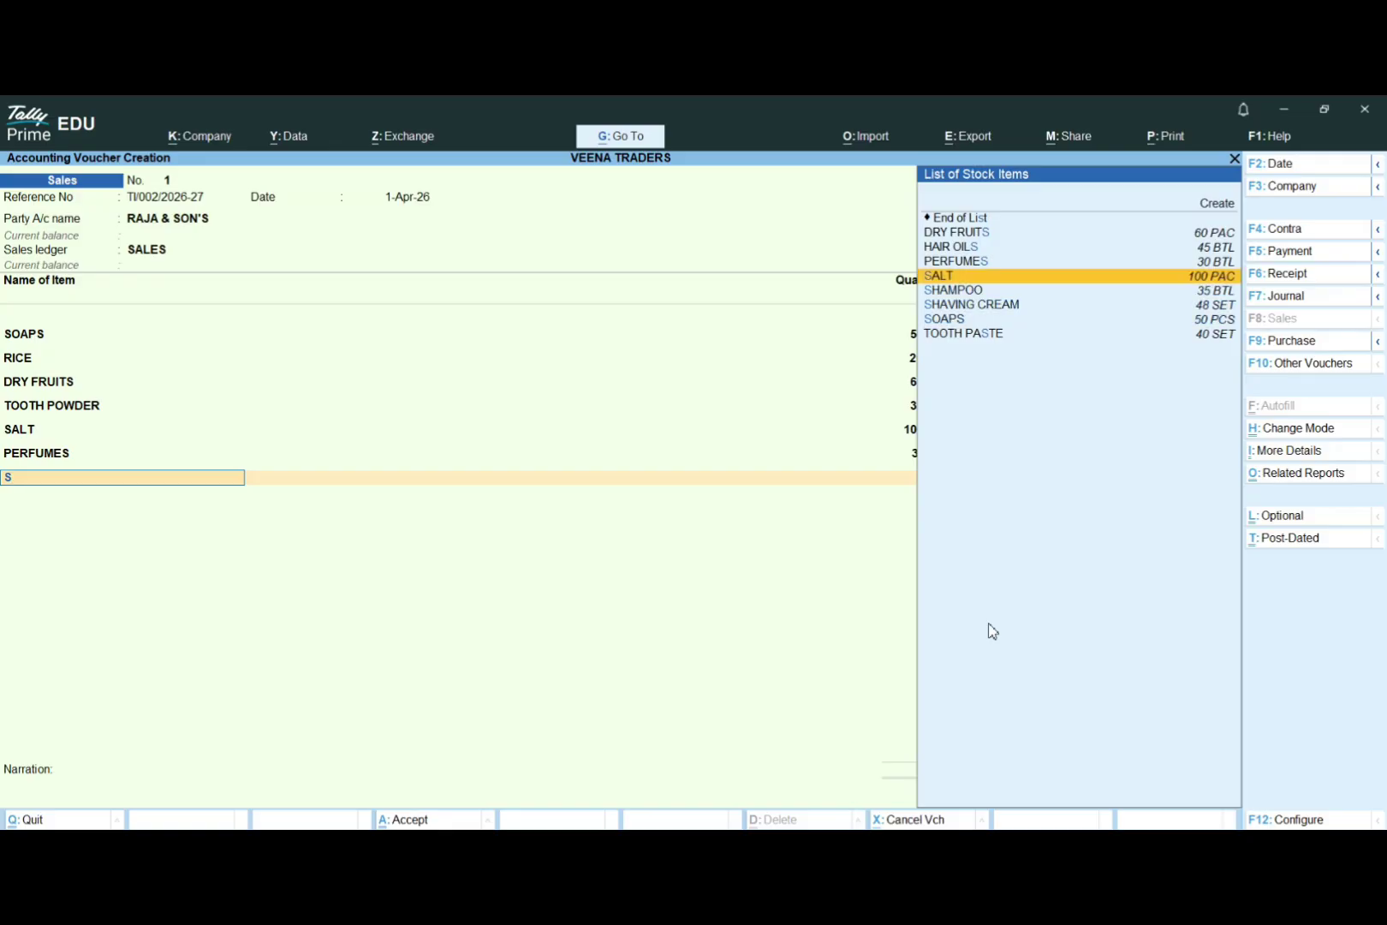
key(Return)
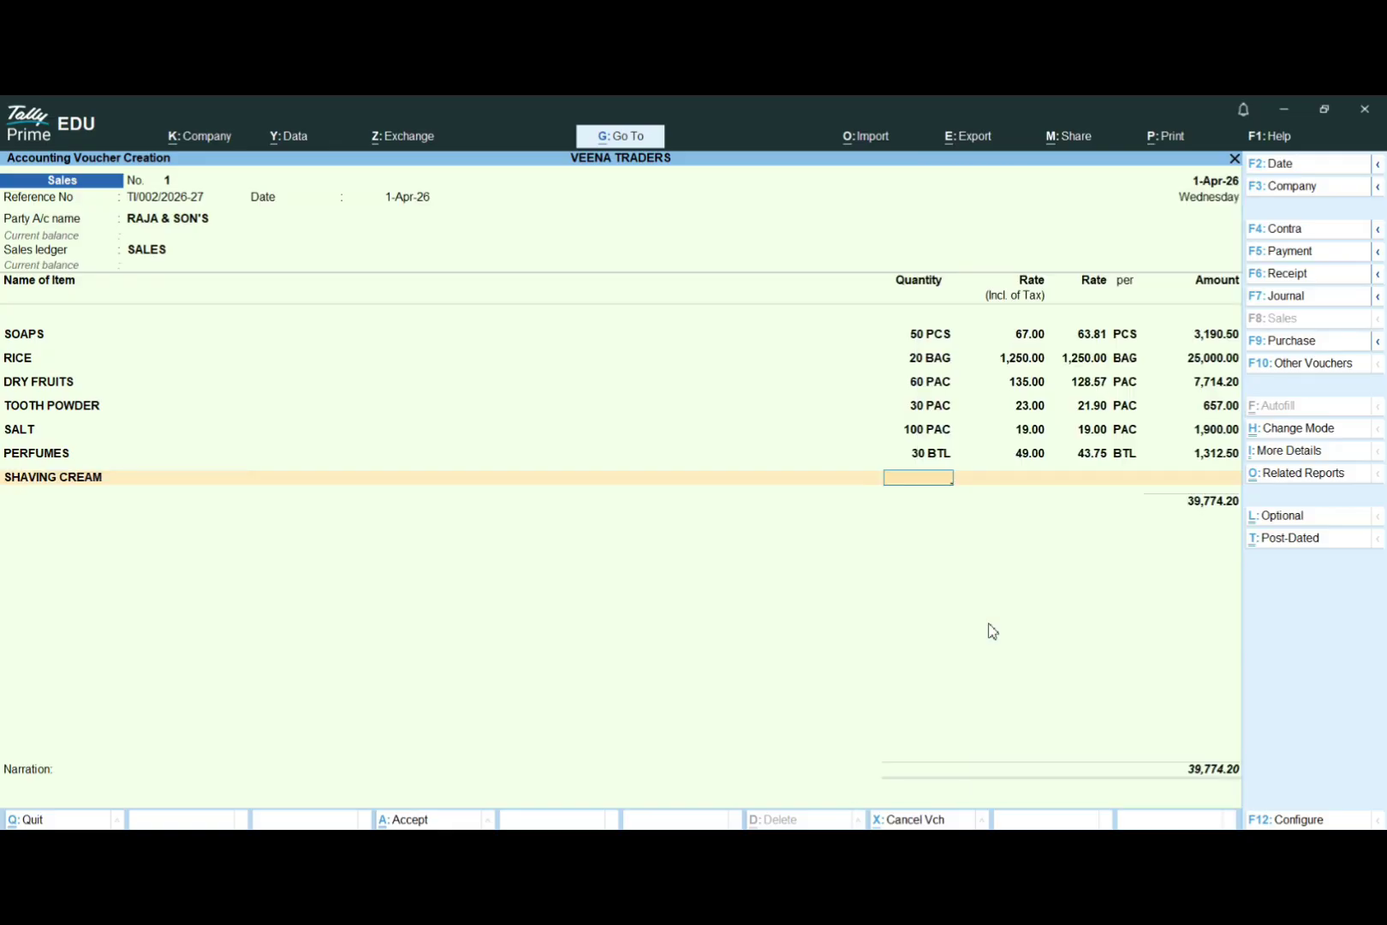
text(48)
key(Return)
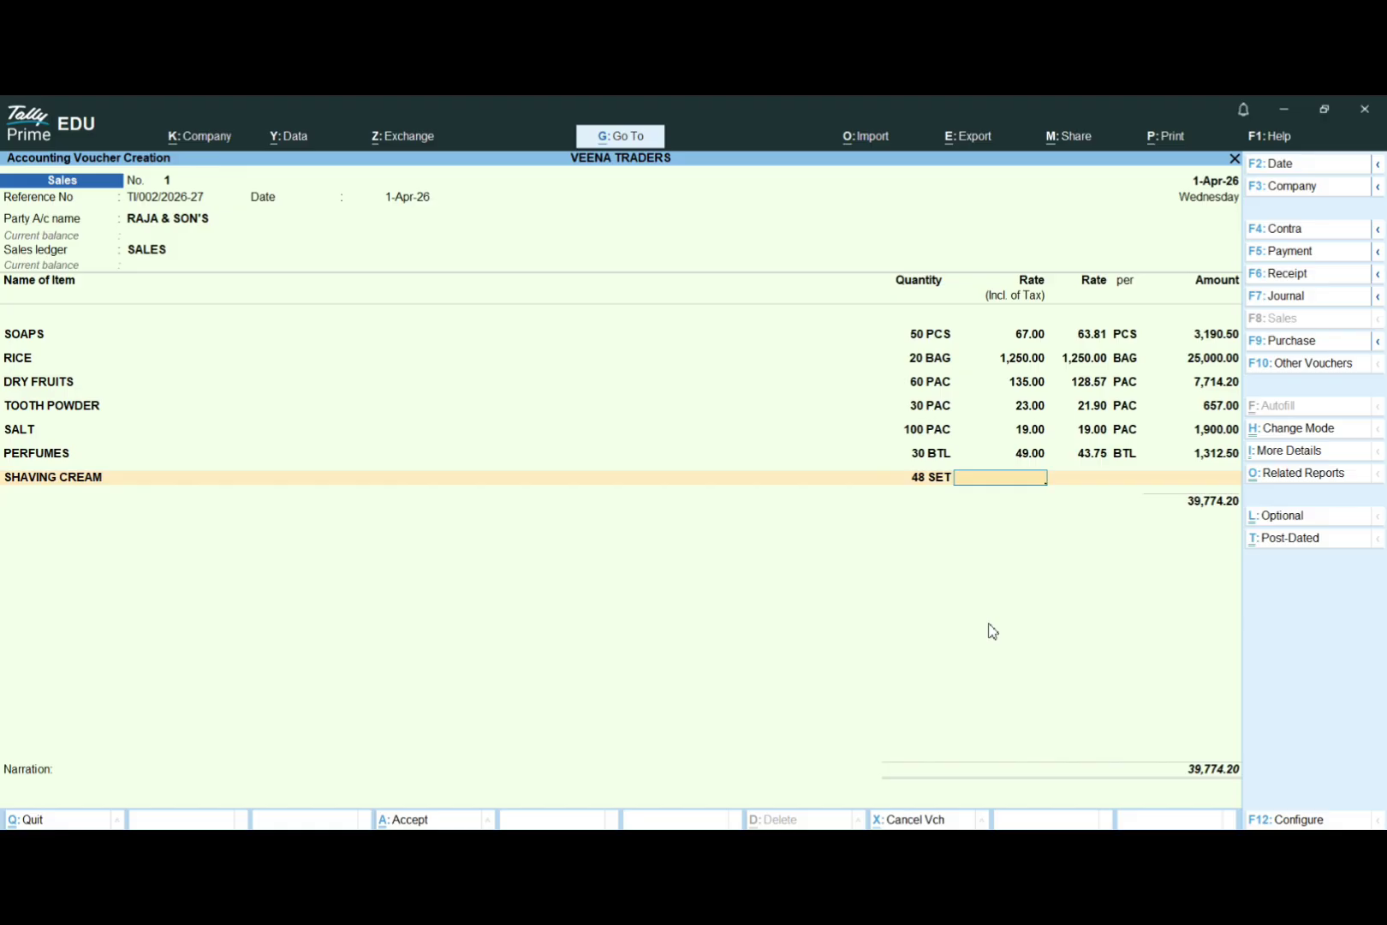
text(49)
key(Return)
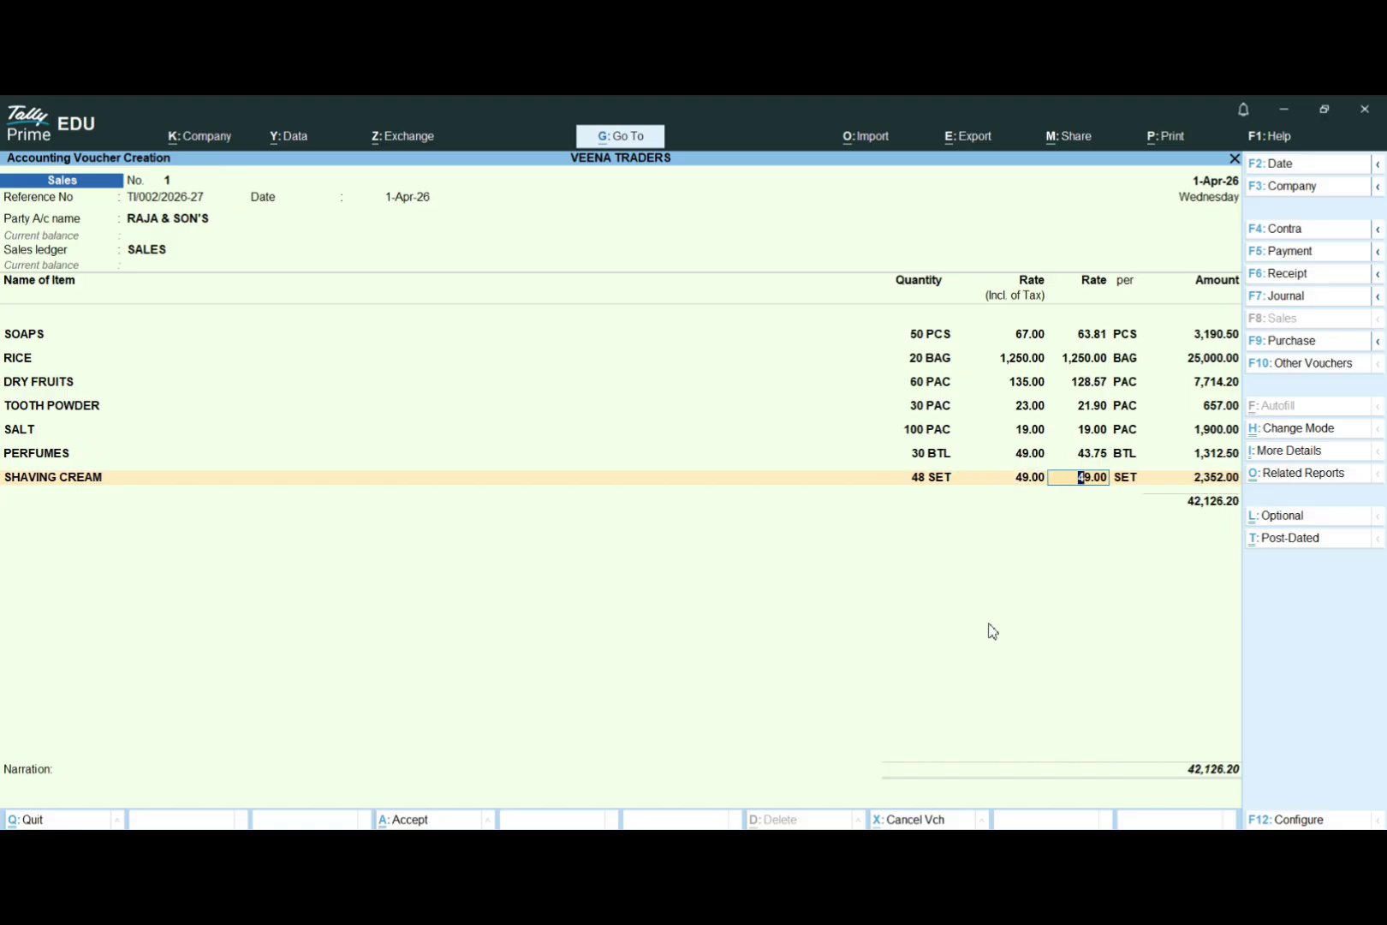
key(Return)
key(Return)
key(Return)
Specify the SHAVING CREAM line's GST details as Taxable at 12%, keeping HSN/SAC details as per Masters/Company.
key(Down)
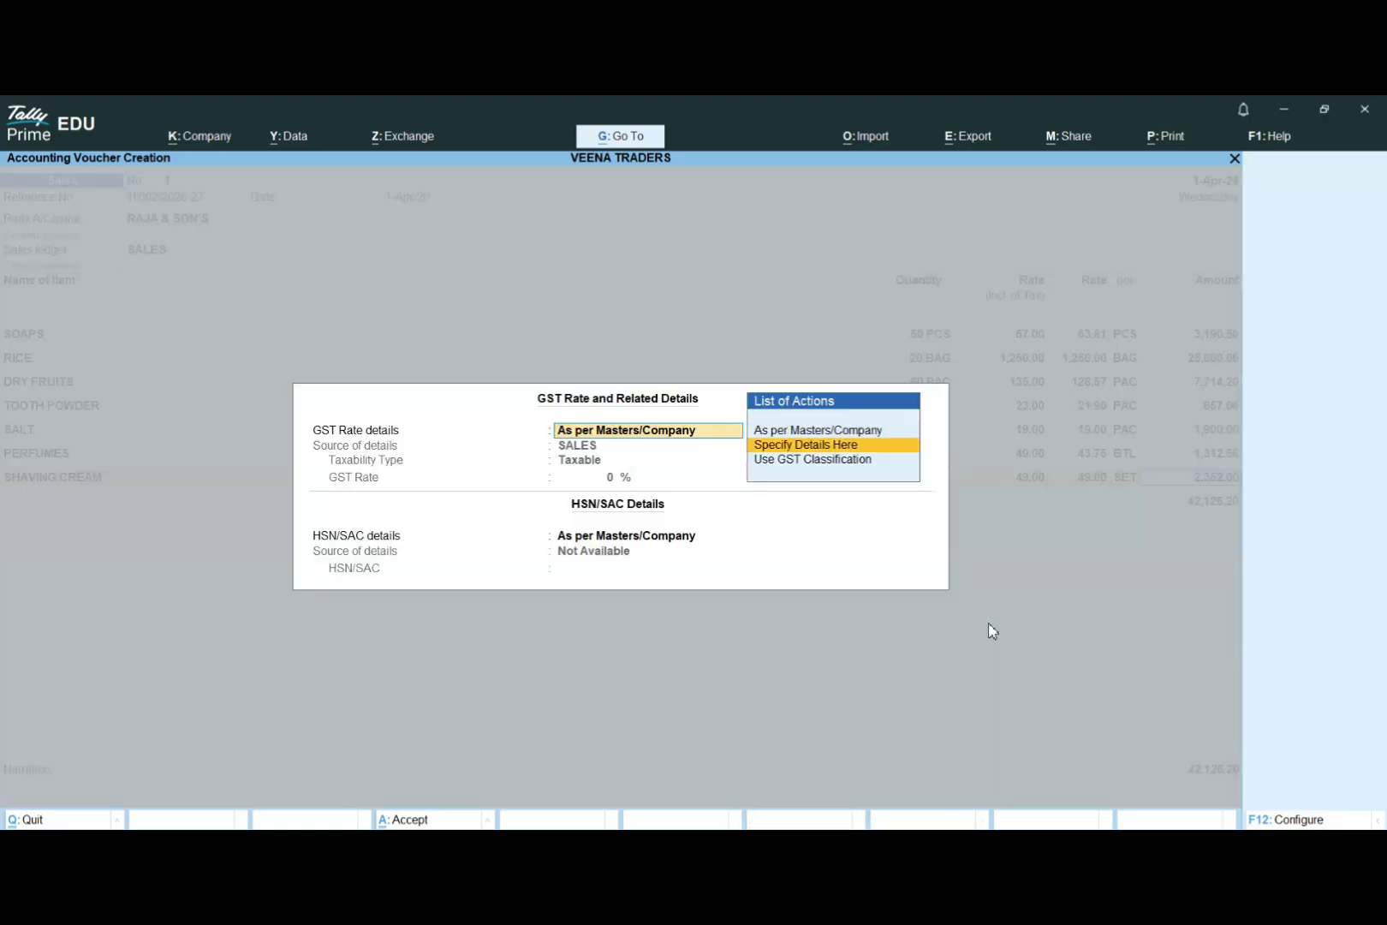
key(Return)
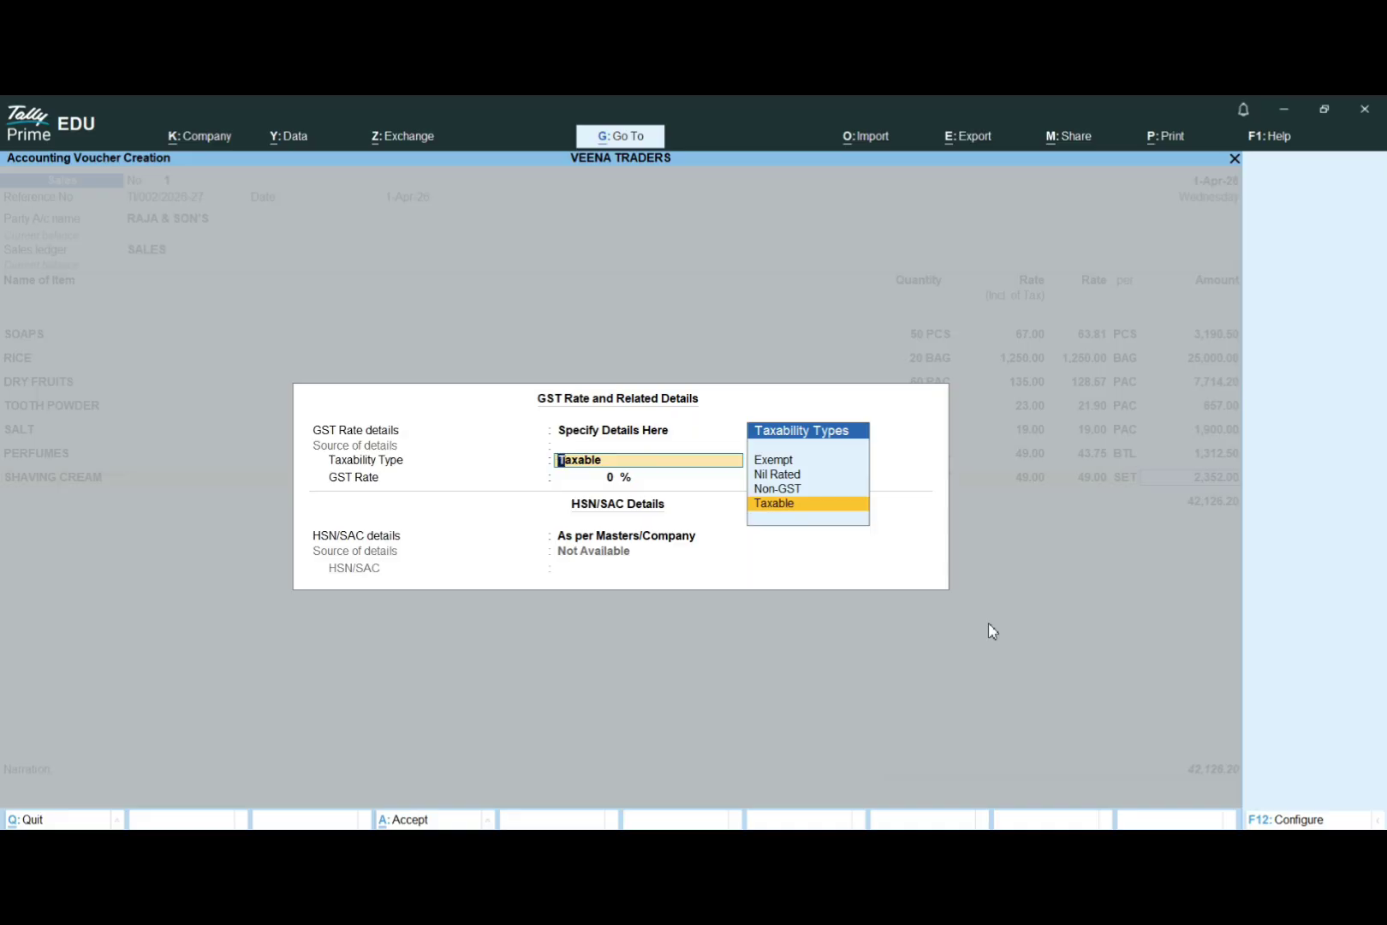
key(Return)
text(12)
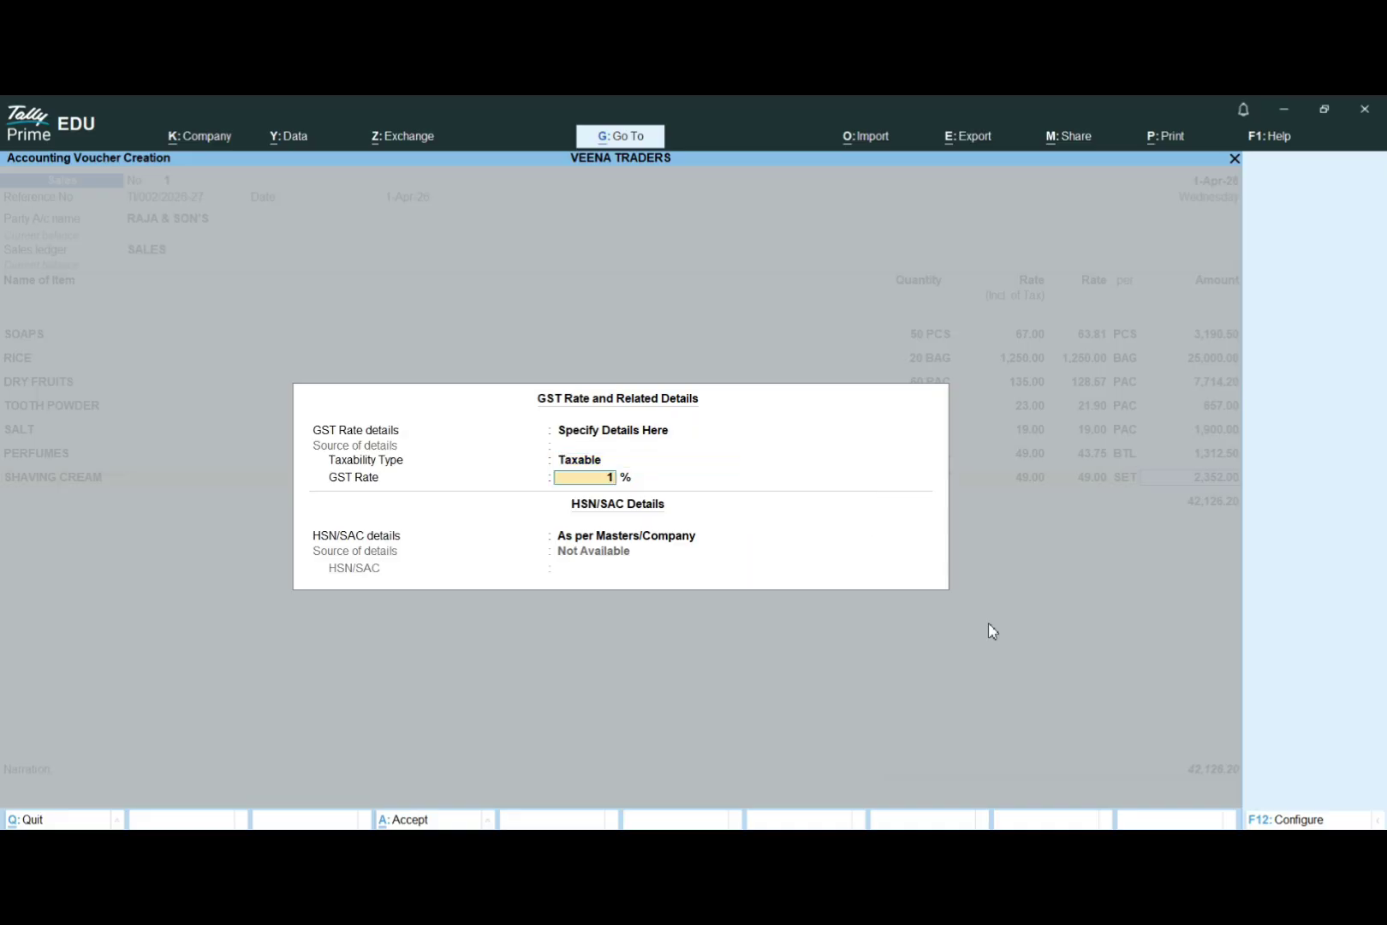
key(Return)
key(Return)
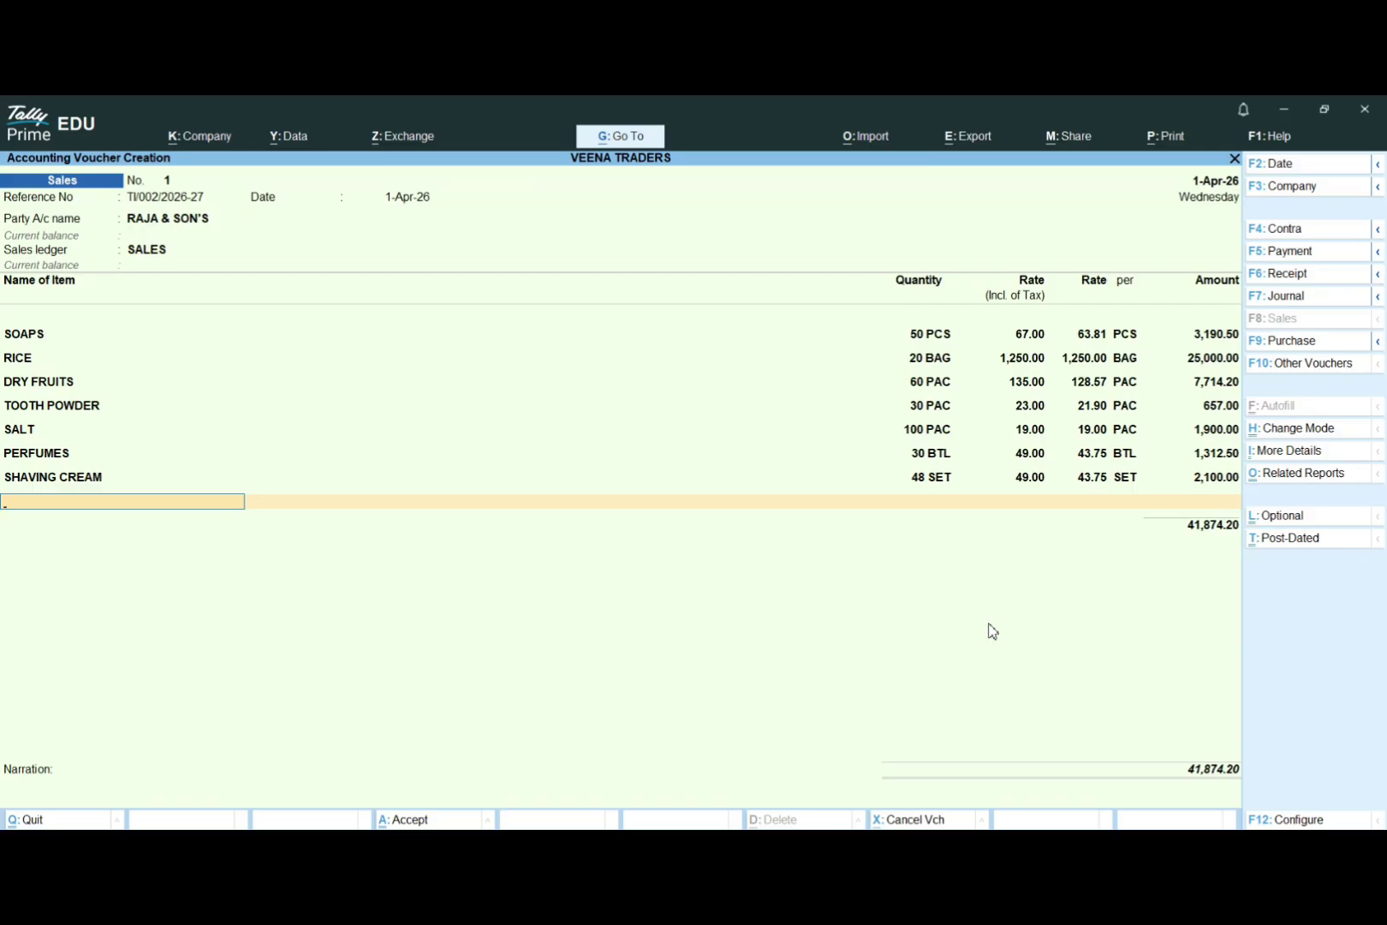
Add SHAMPOO to the sales voucher with a quantity of 35 BTL at a tax-inclusive rate of 85.
text(S)
key(Down)
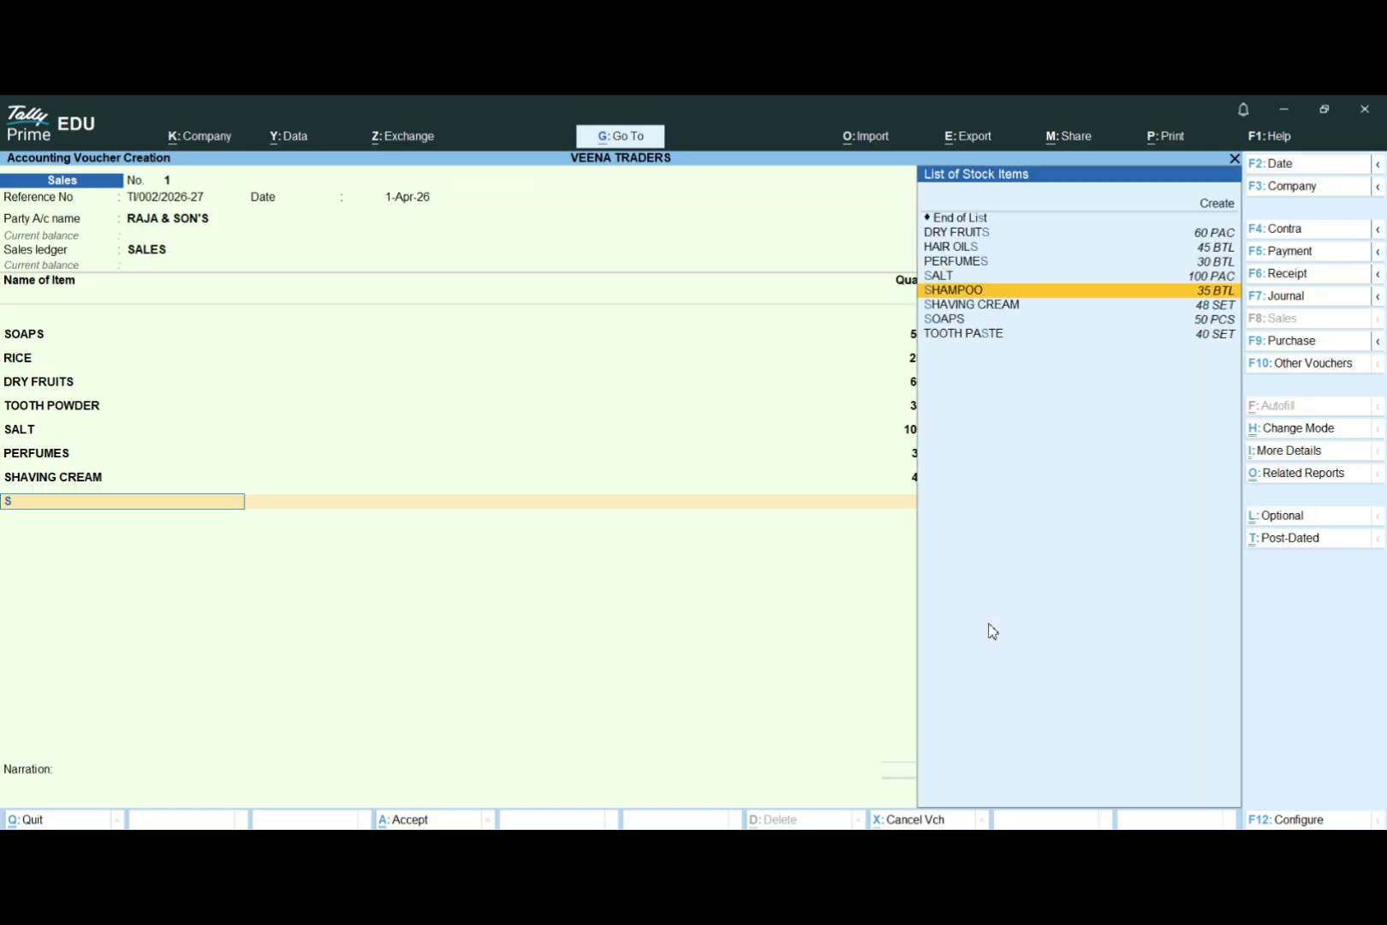
key(Return)
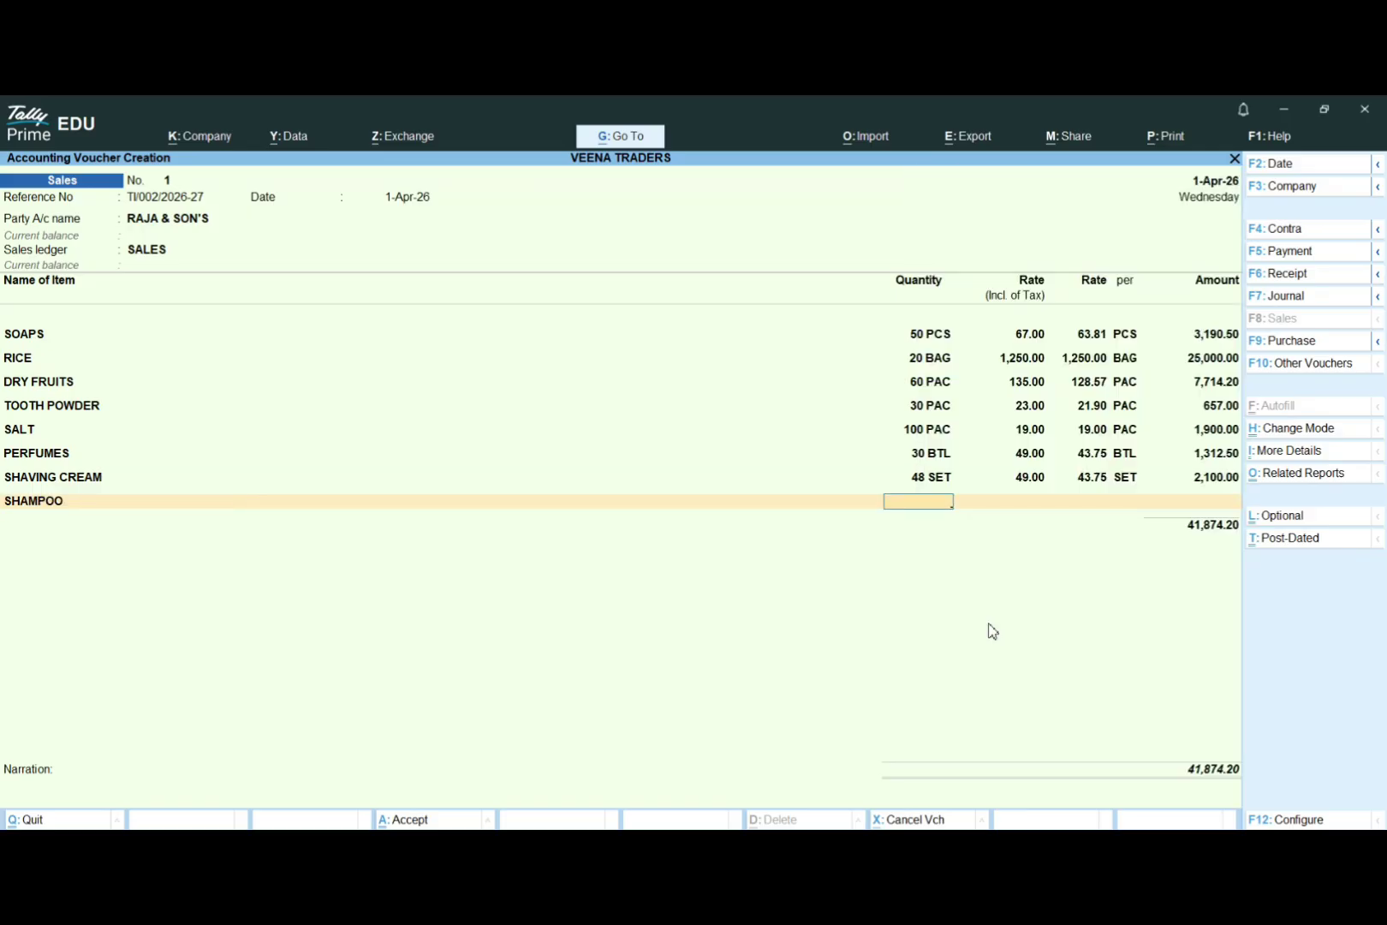
text(35)
key(Return)
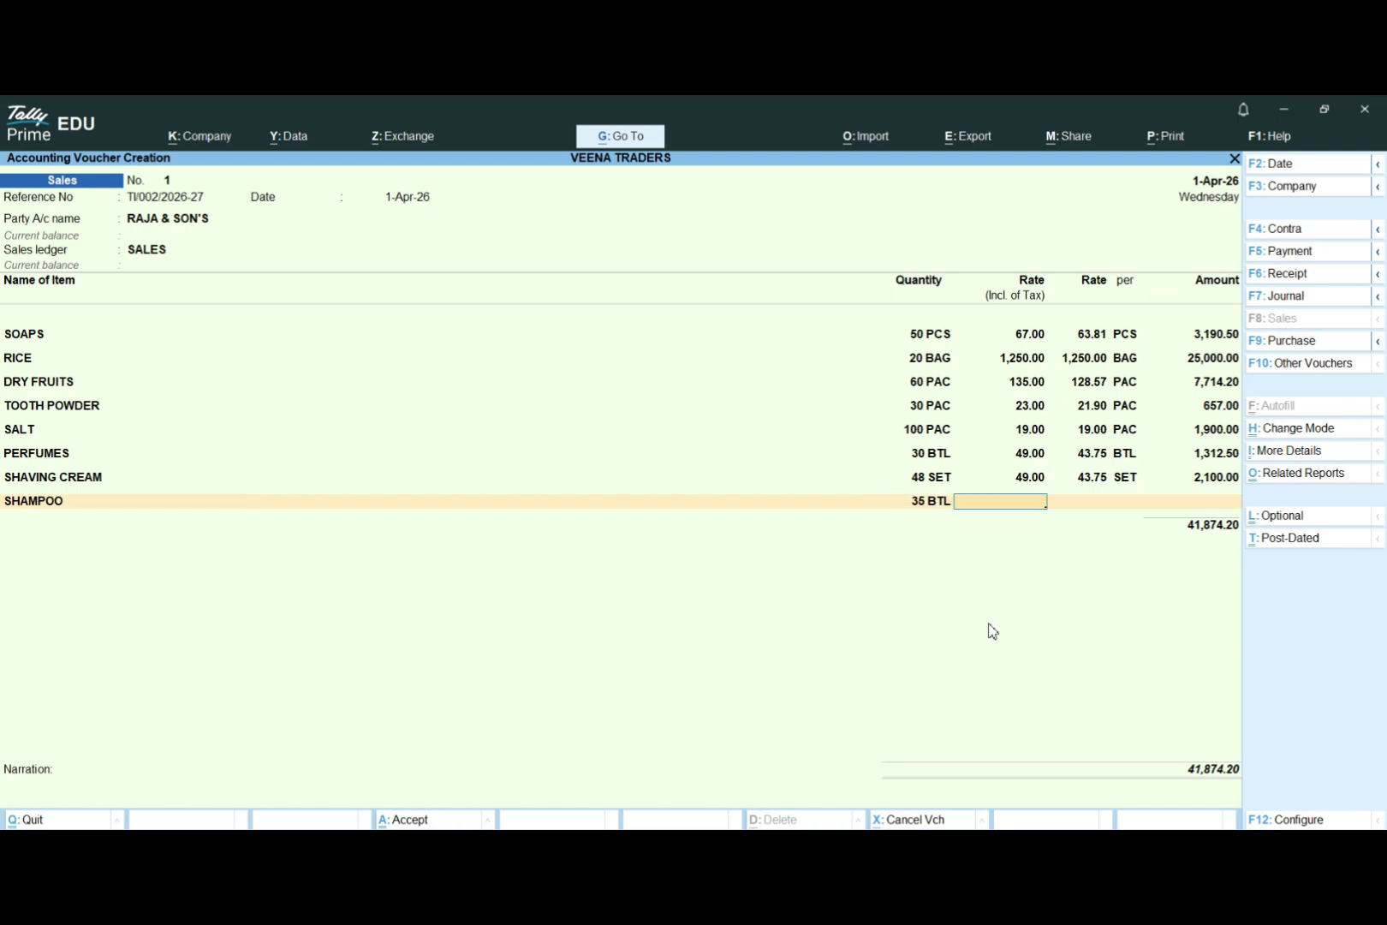
text(85)
key(Return)
key(Return)
key(Return)
key(Return)
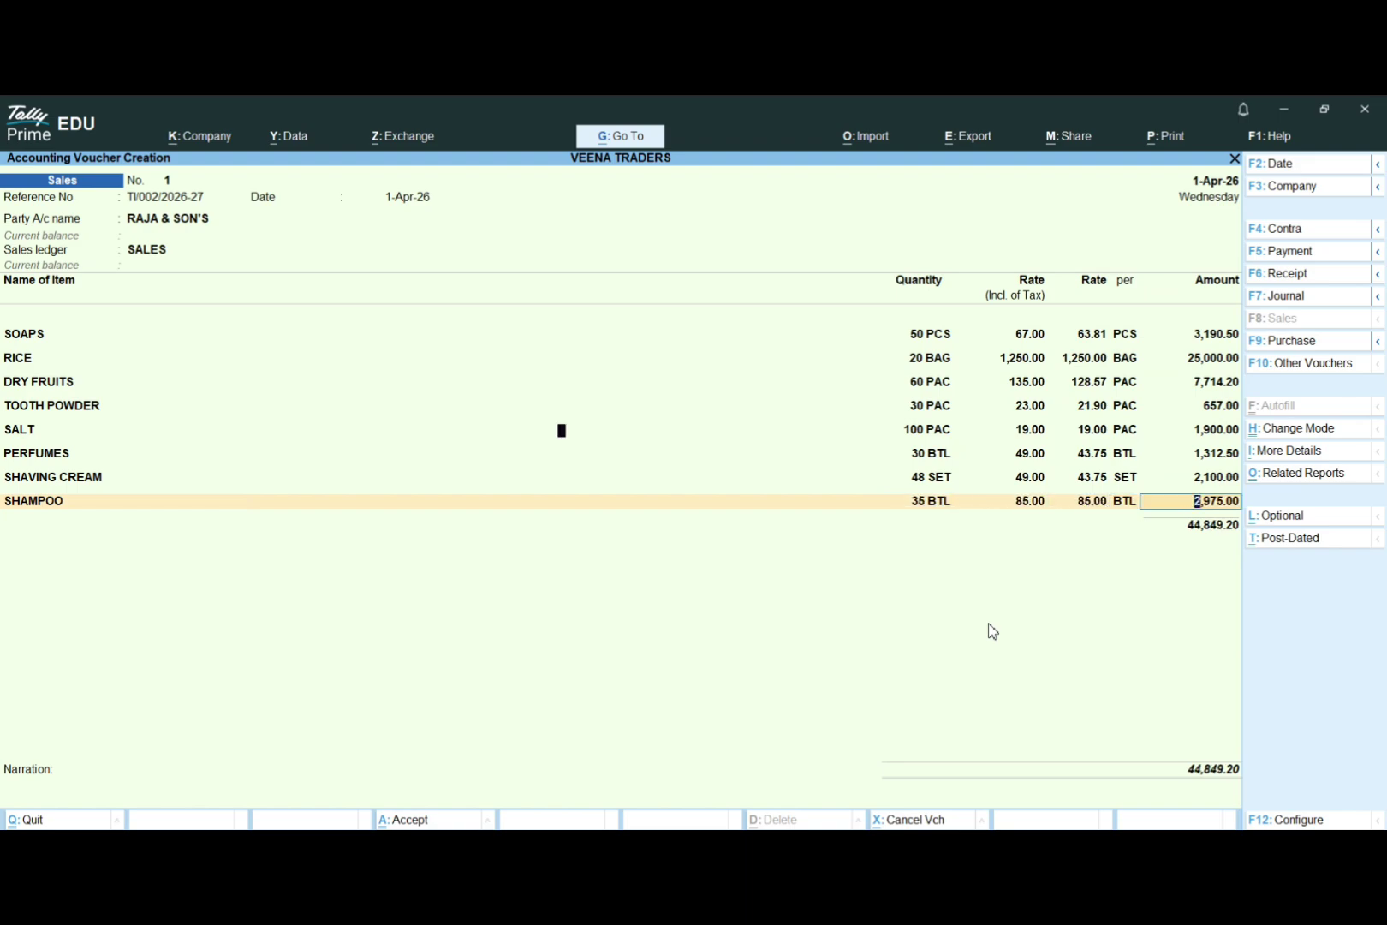
Specify the SHAMPOO line's GST details as Taxable at 12%, keeping HSN/SAC details as per Masters/Company.
key(Down)
key(Return)
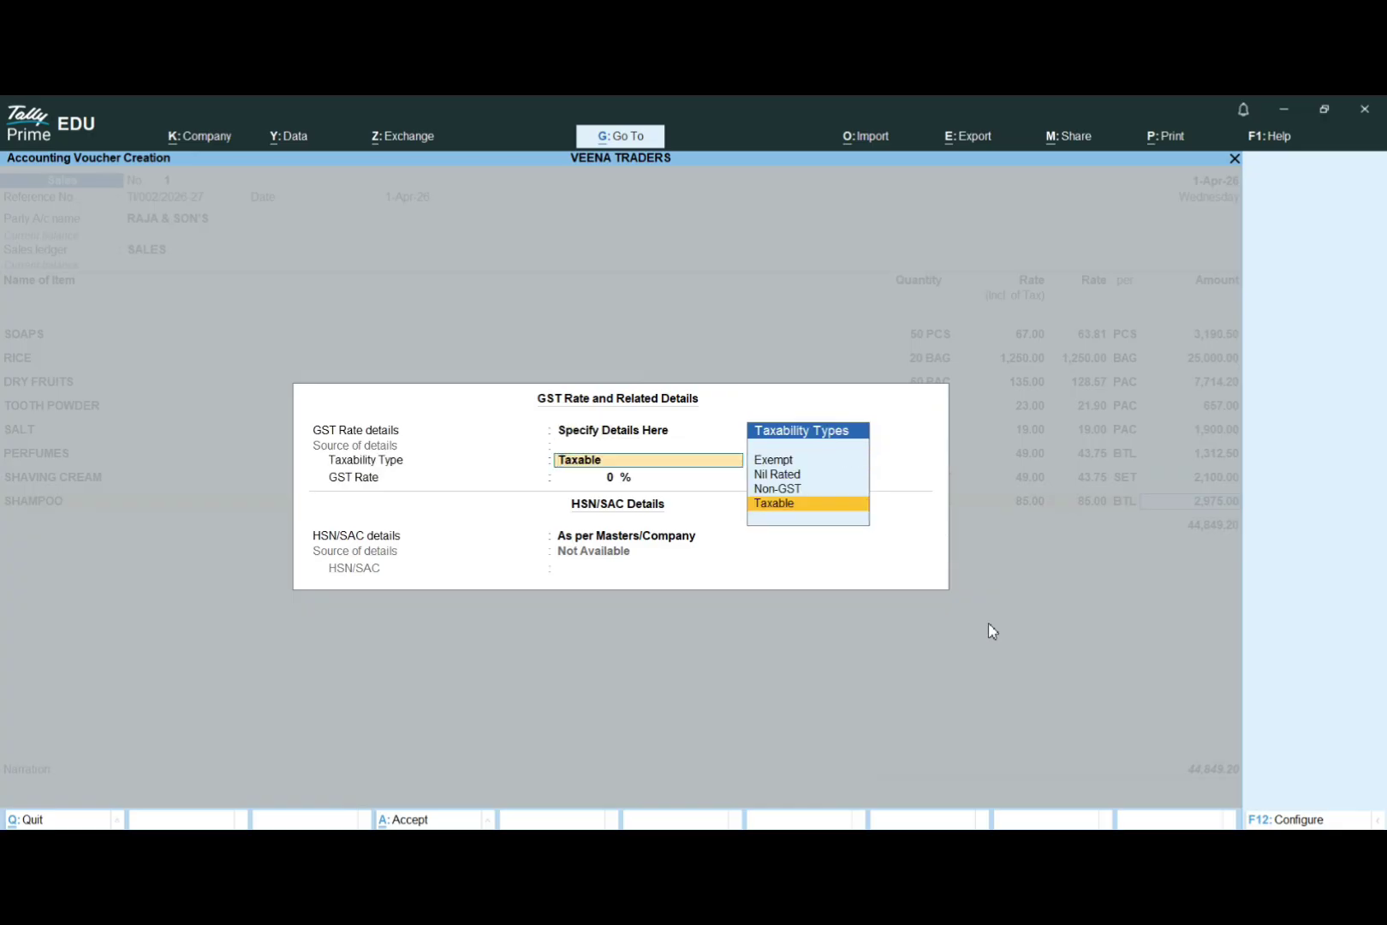
key(Return)
key(Return)
key(BackSpace)
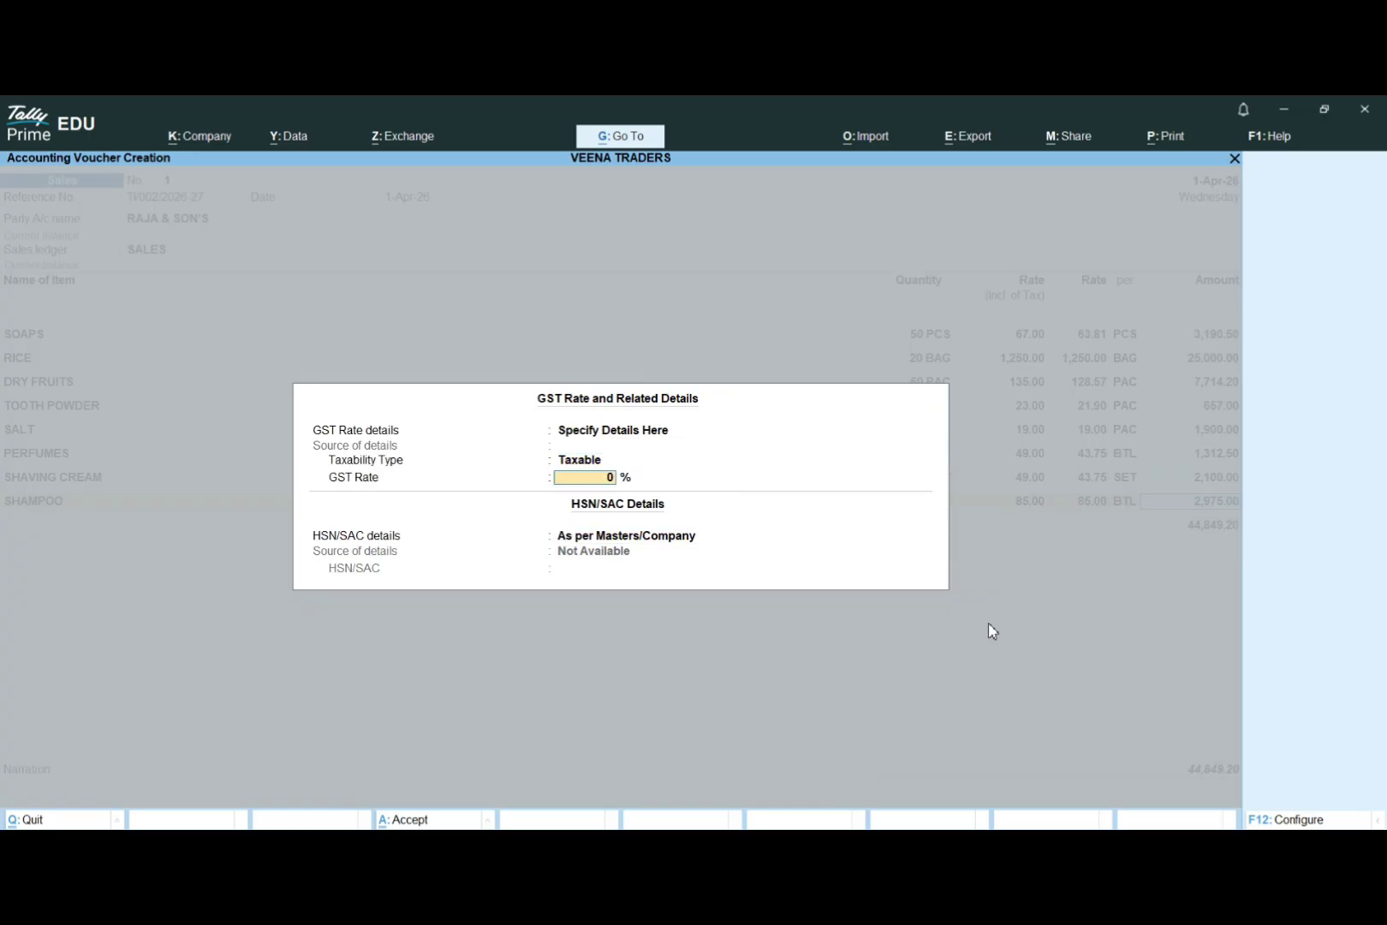
text(12)
key(Return)
key(Return)
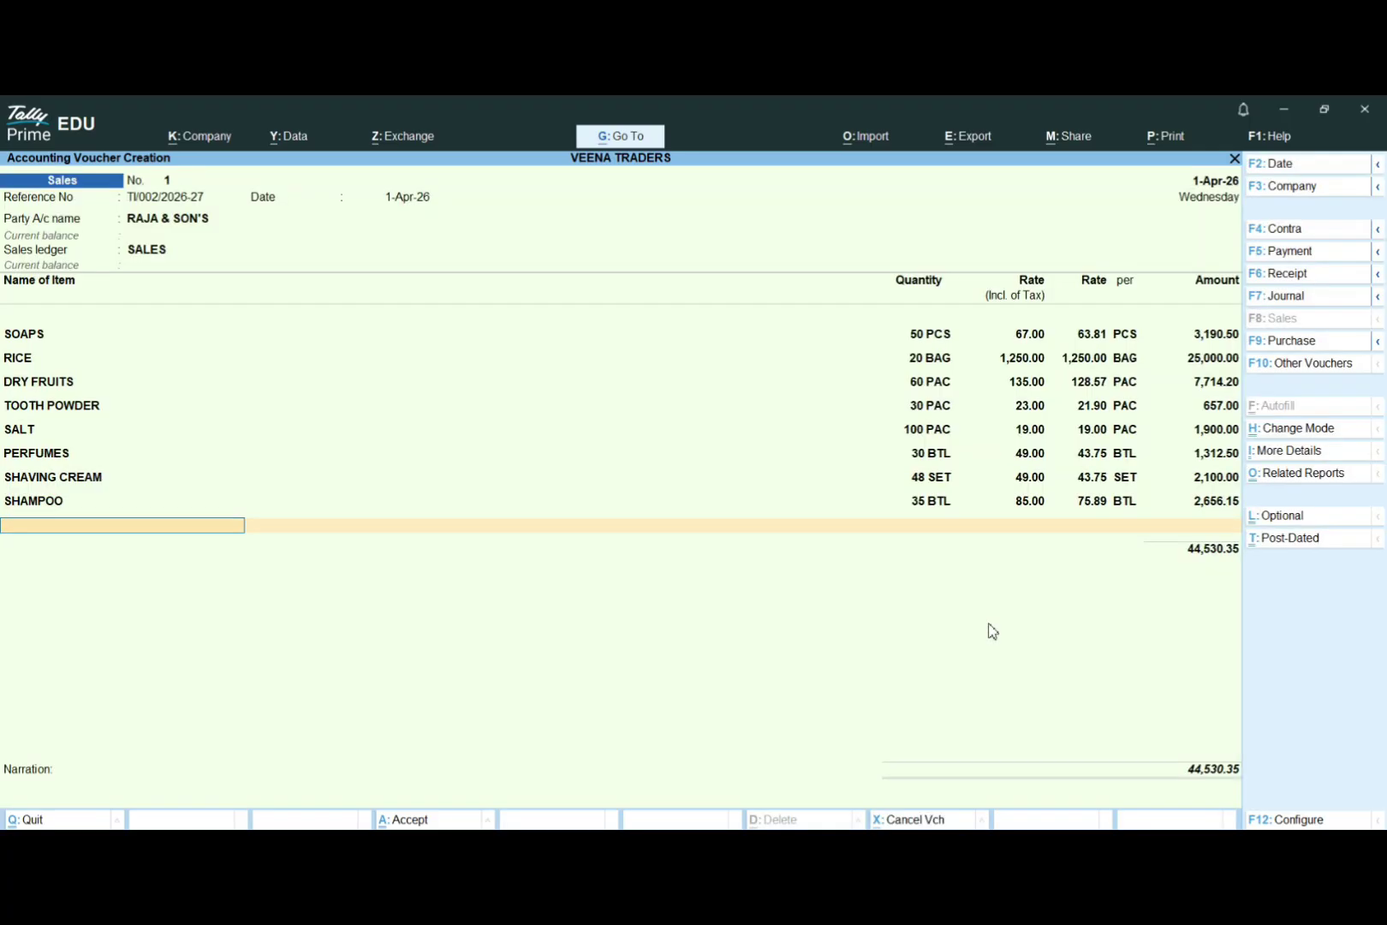
Add HAIR OILS to the sales voucher with a quantity of 45 BTL at a tax-inclusive rate of 70.
text(H)
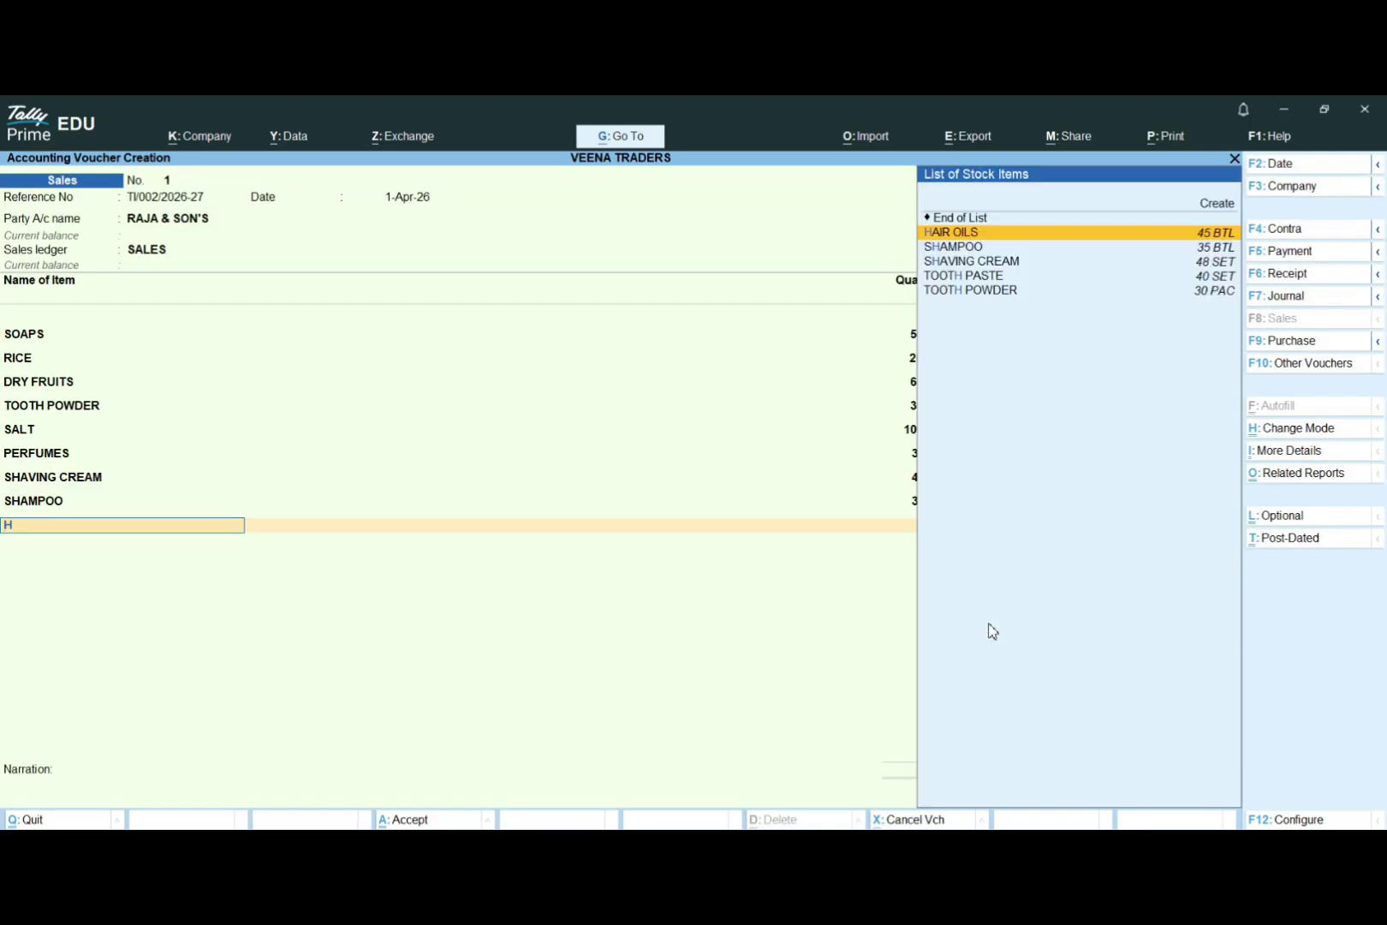
key(Return)
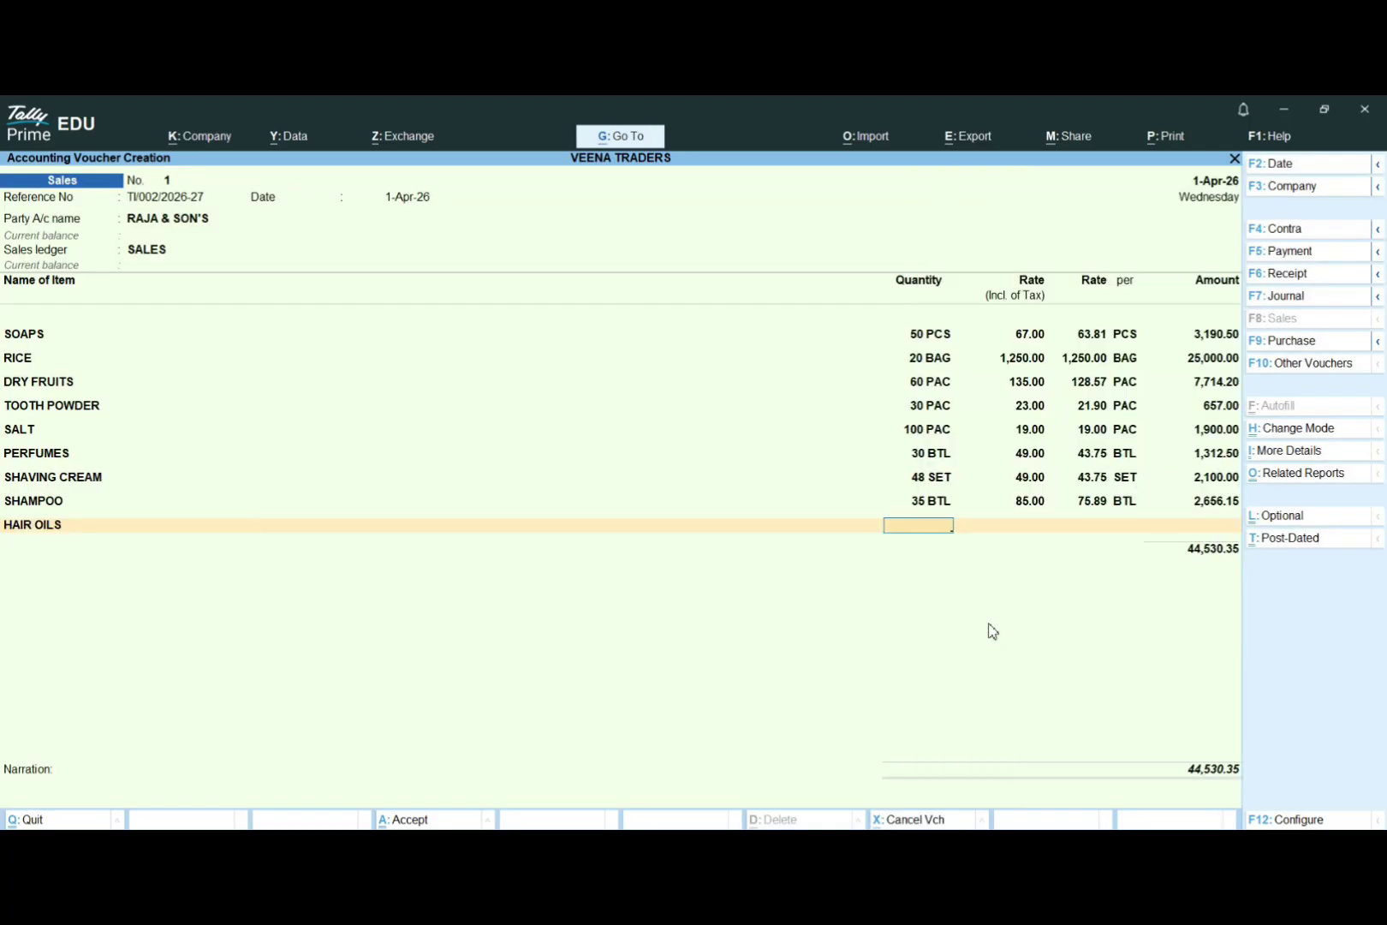
text(45)
key(Return)
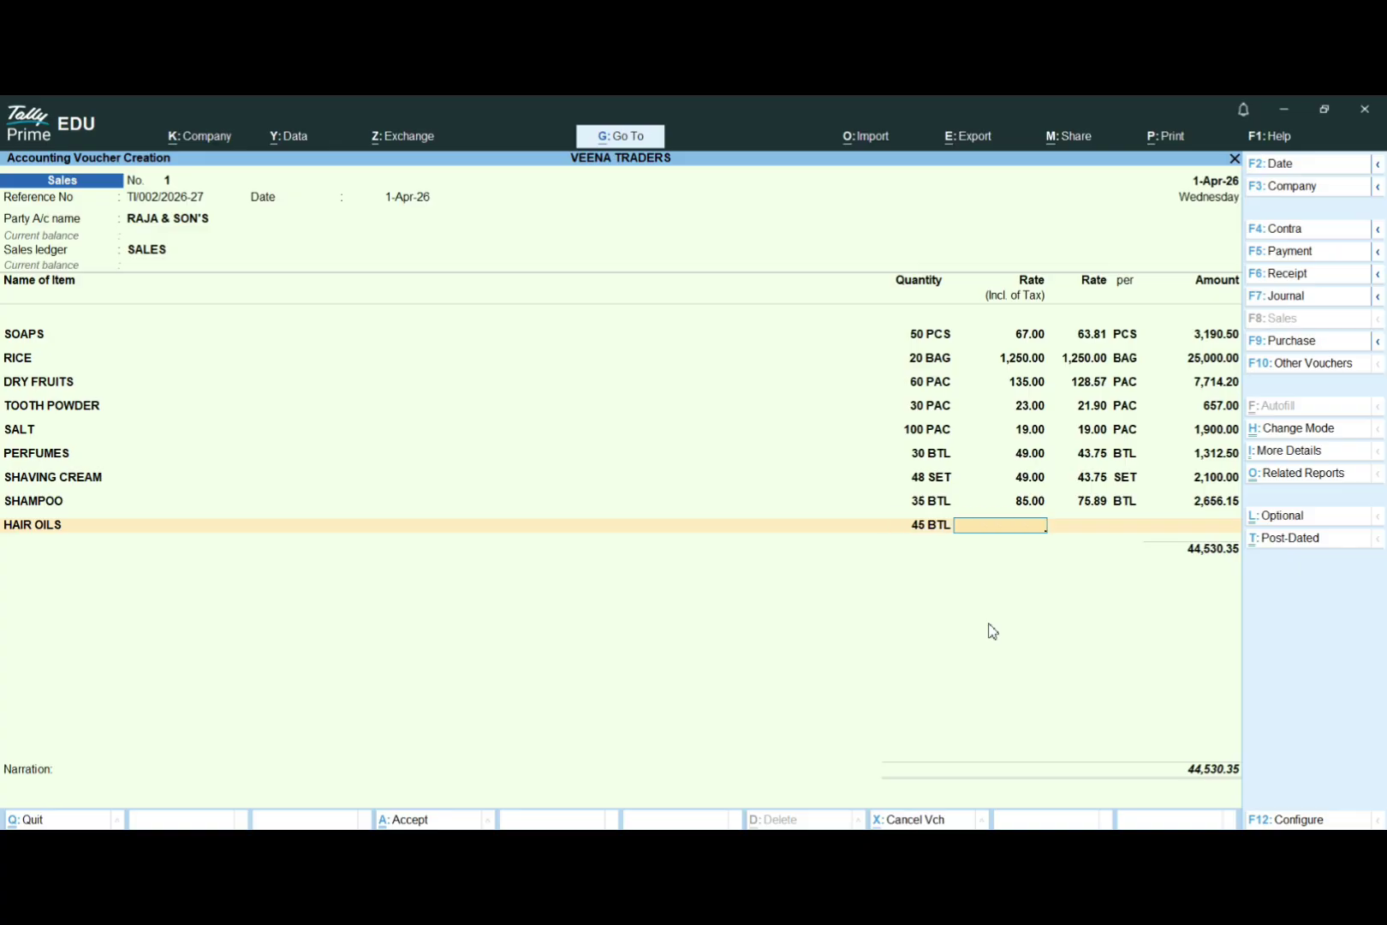
text(70)
key(Return)
key(Return)
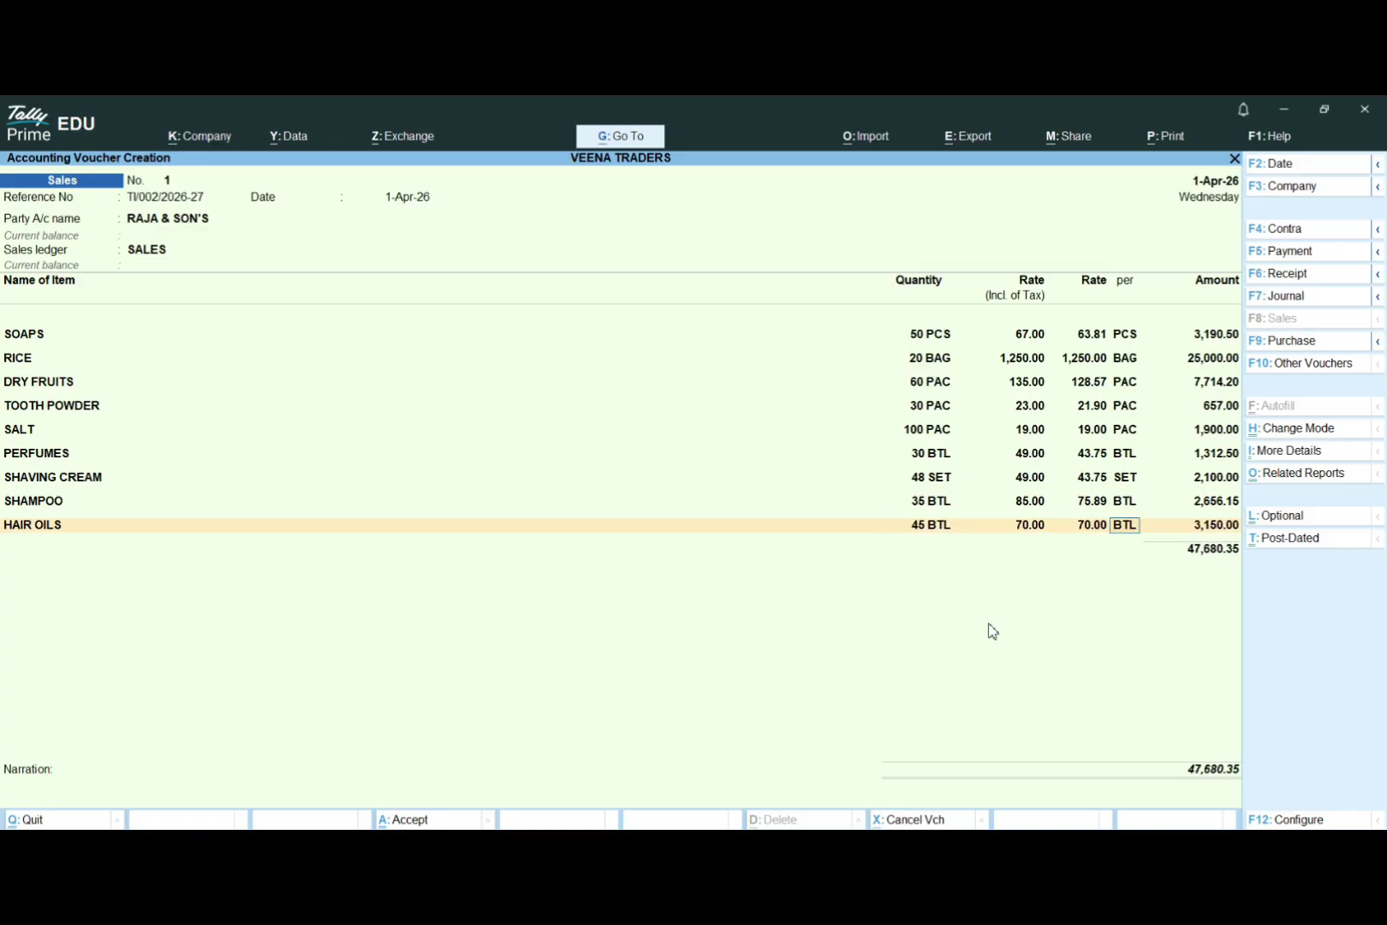
key(Return)
key(Return)
Specify the HAIR OILS line's GST details as Taxable at 12%, keeping HSN/SAC details as per Masters/Company.
key(Down)
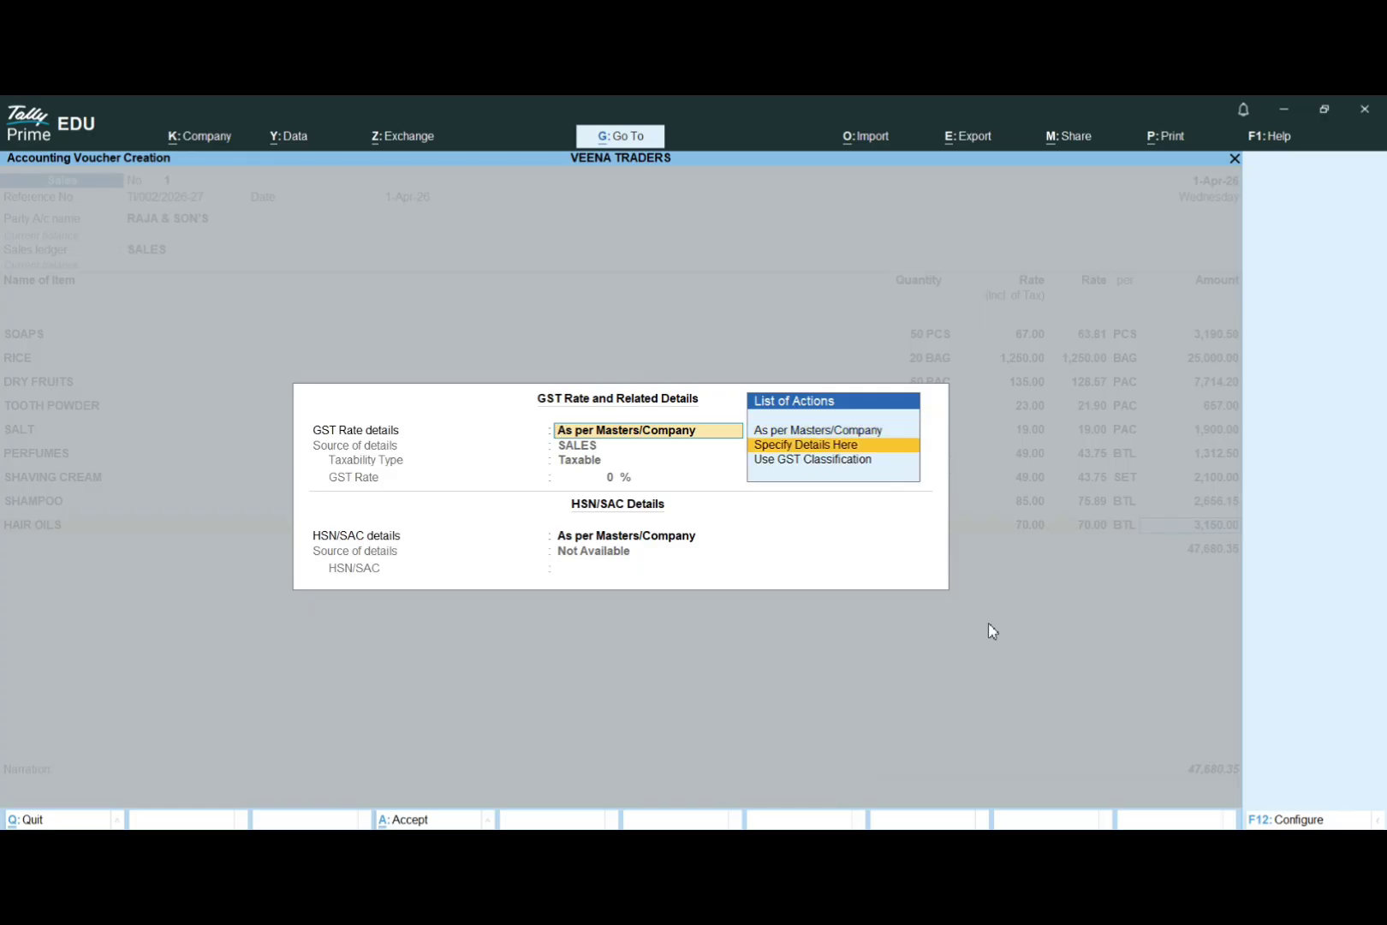
key(Return)
key(Return)
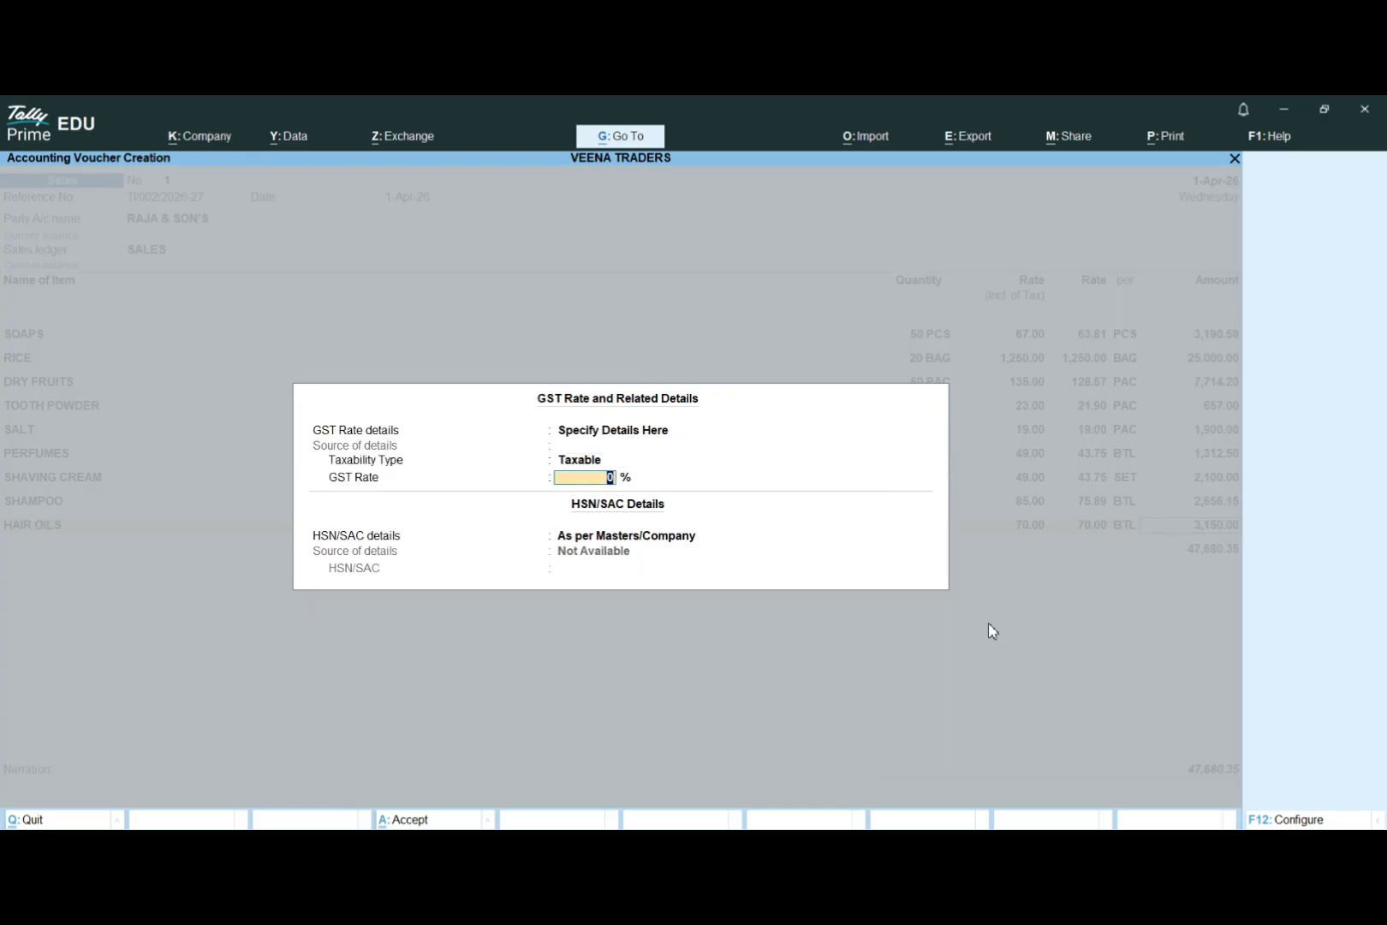
text(12)
key(Return)
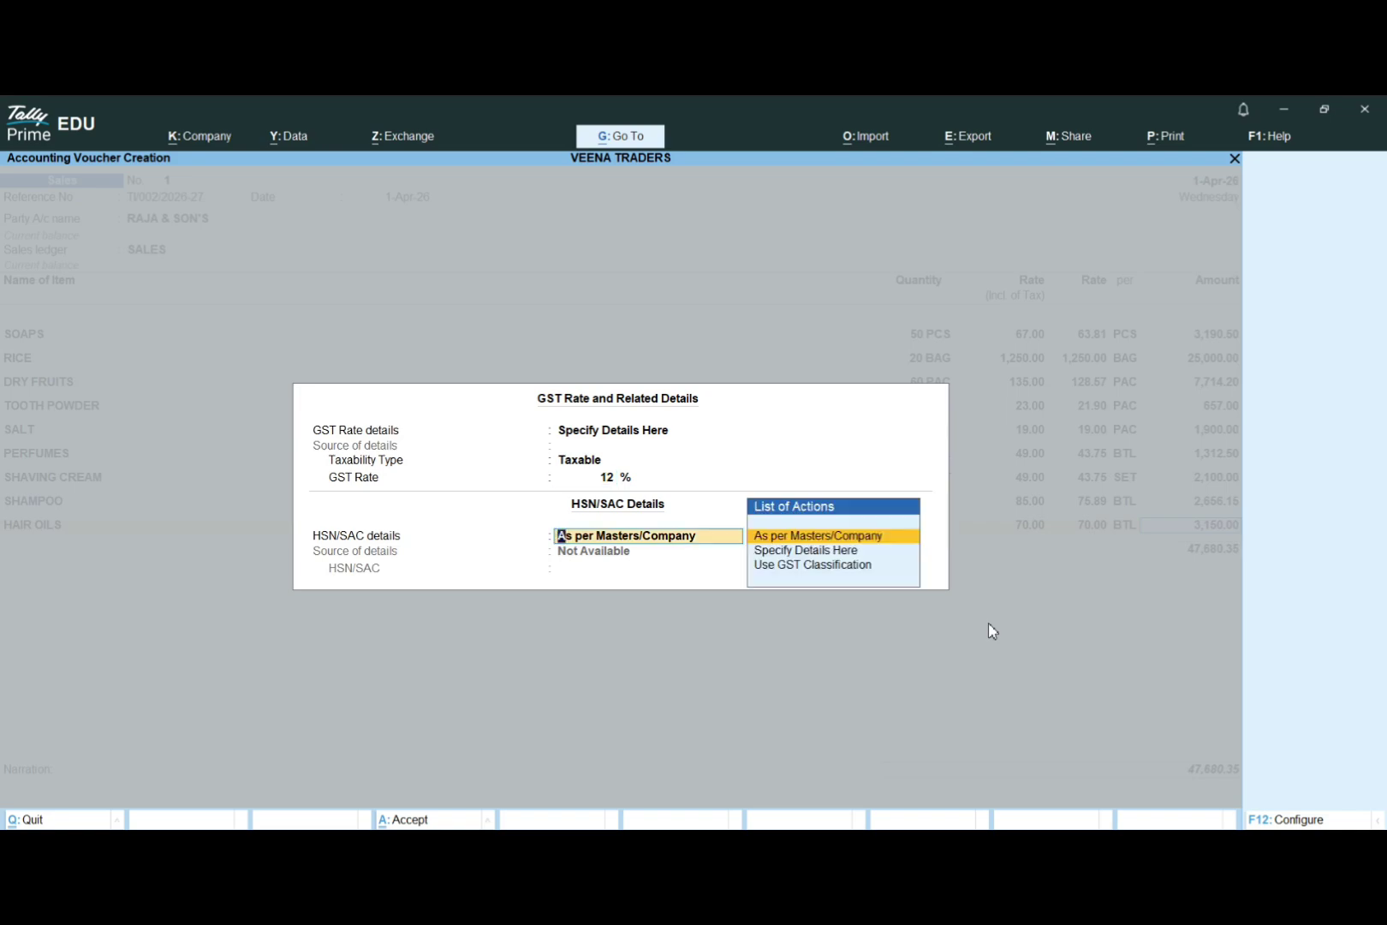
key(Return)
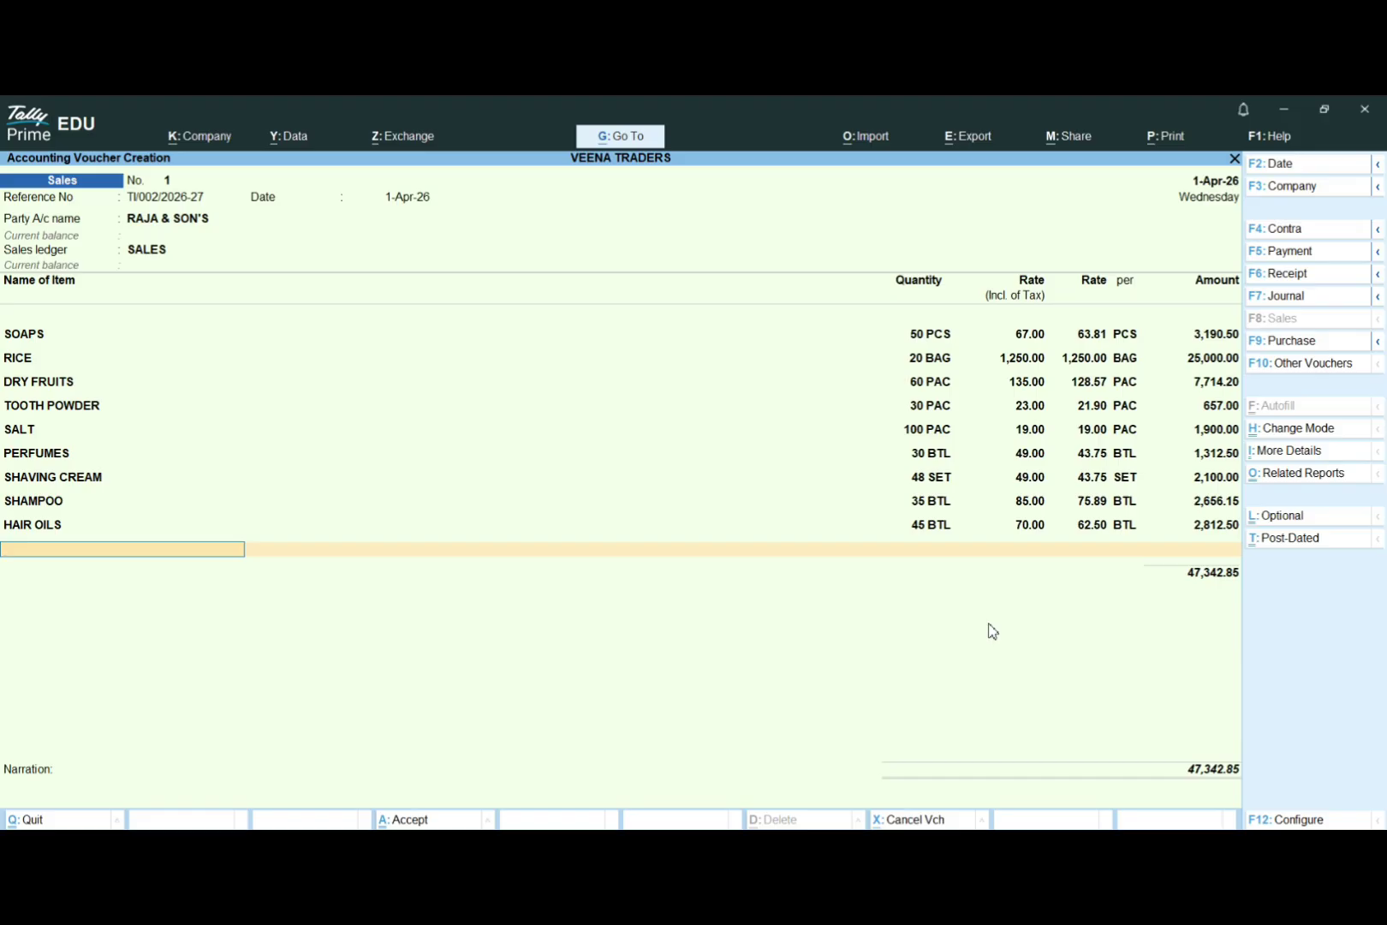
Add TOOTH PASTE to the sales voucher with a quantity of 40 SET at a tax-inclusive rate of 64.
text(T)
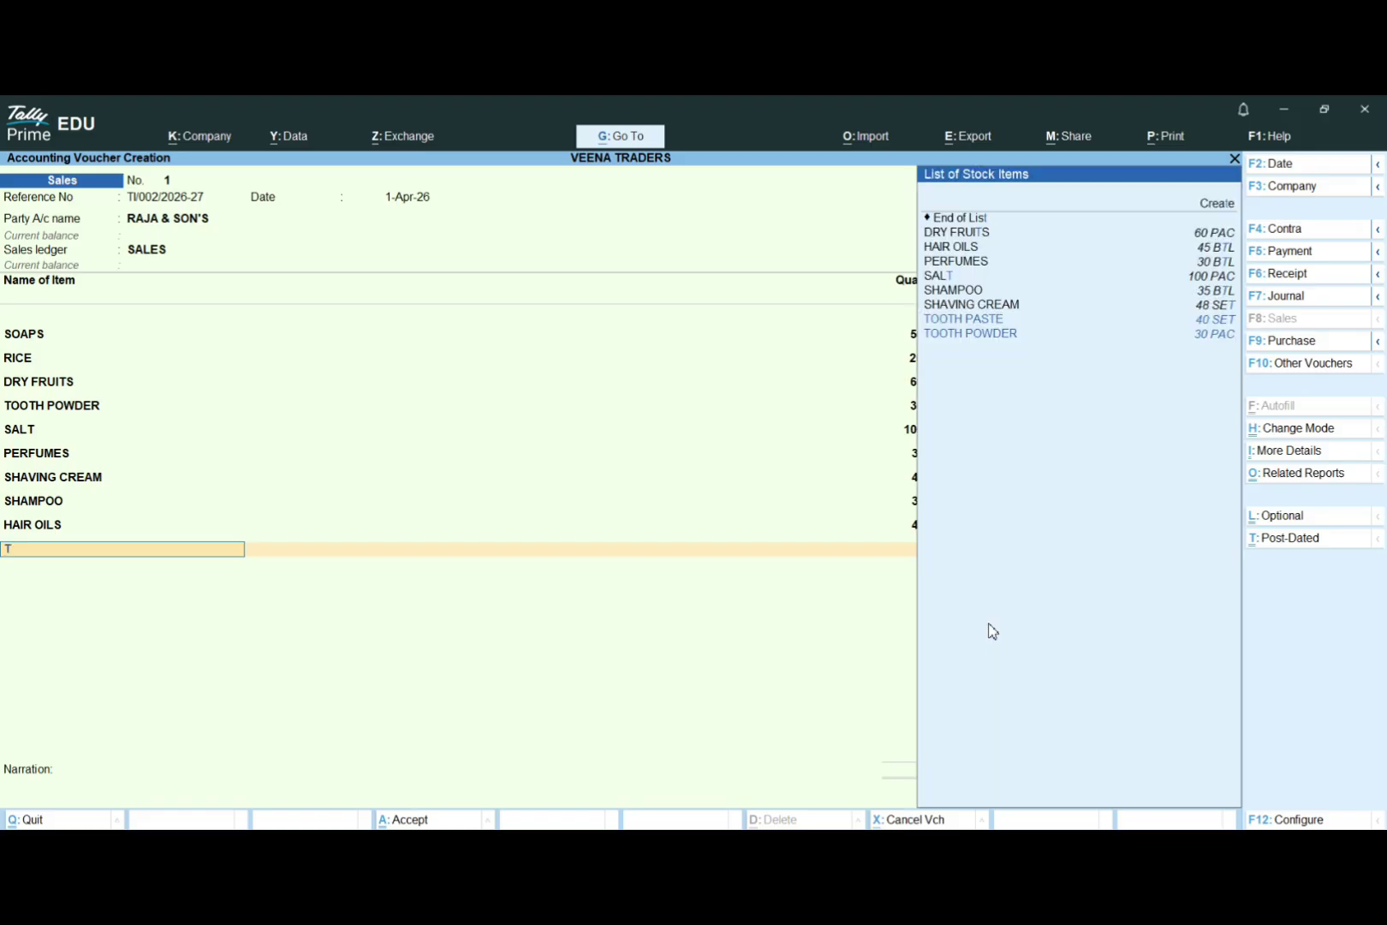
key(Down)
key(Down)
key(Up)
key(Return)
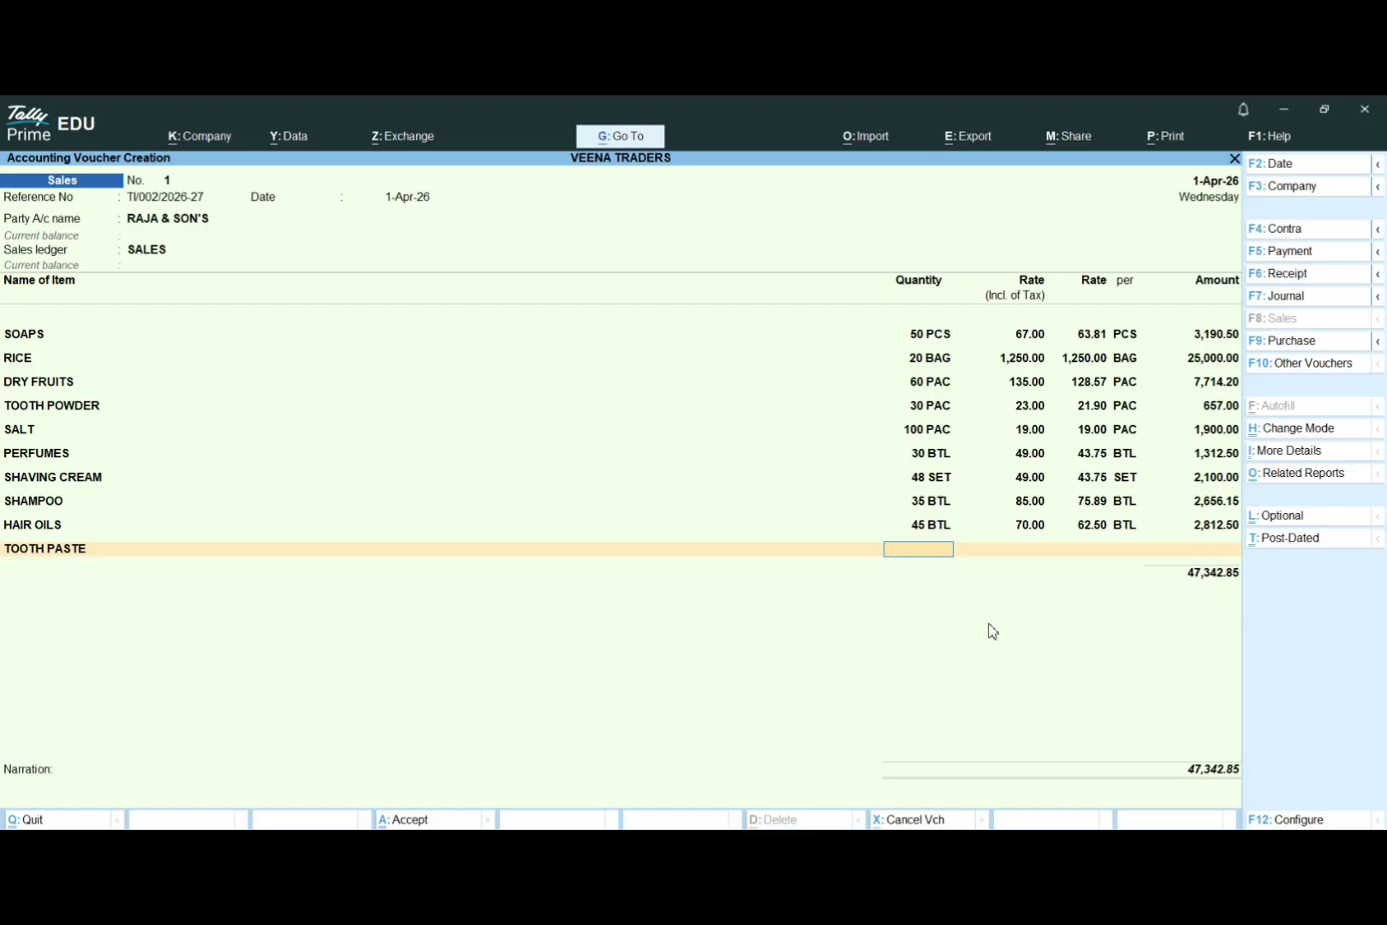
text(40)
key(Return)
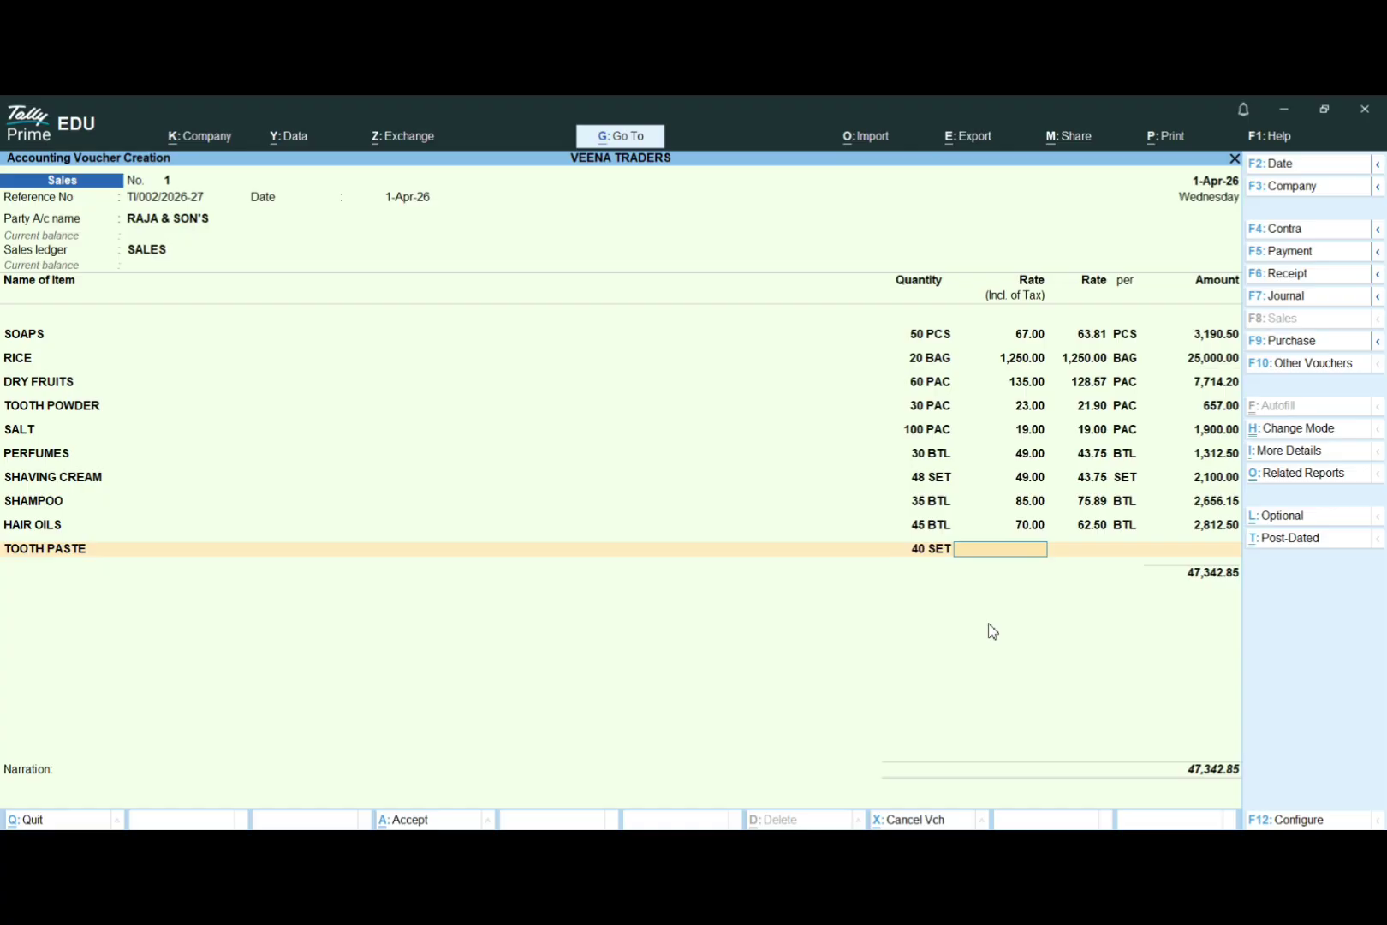
text(64)
key(Return)
key(Return)
key(Return)
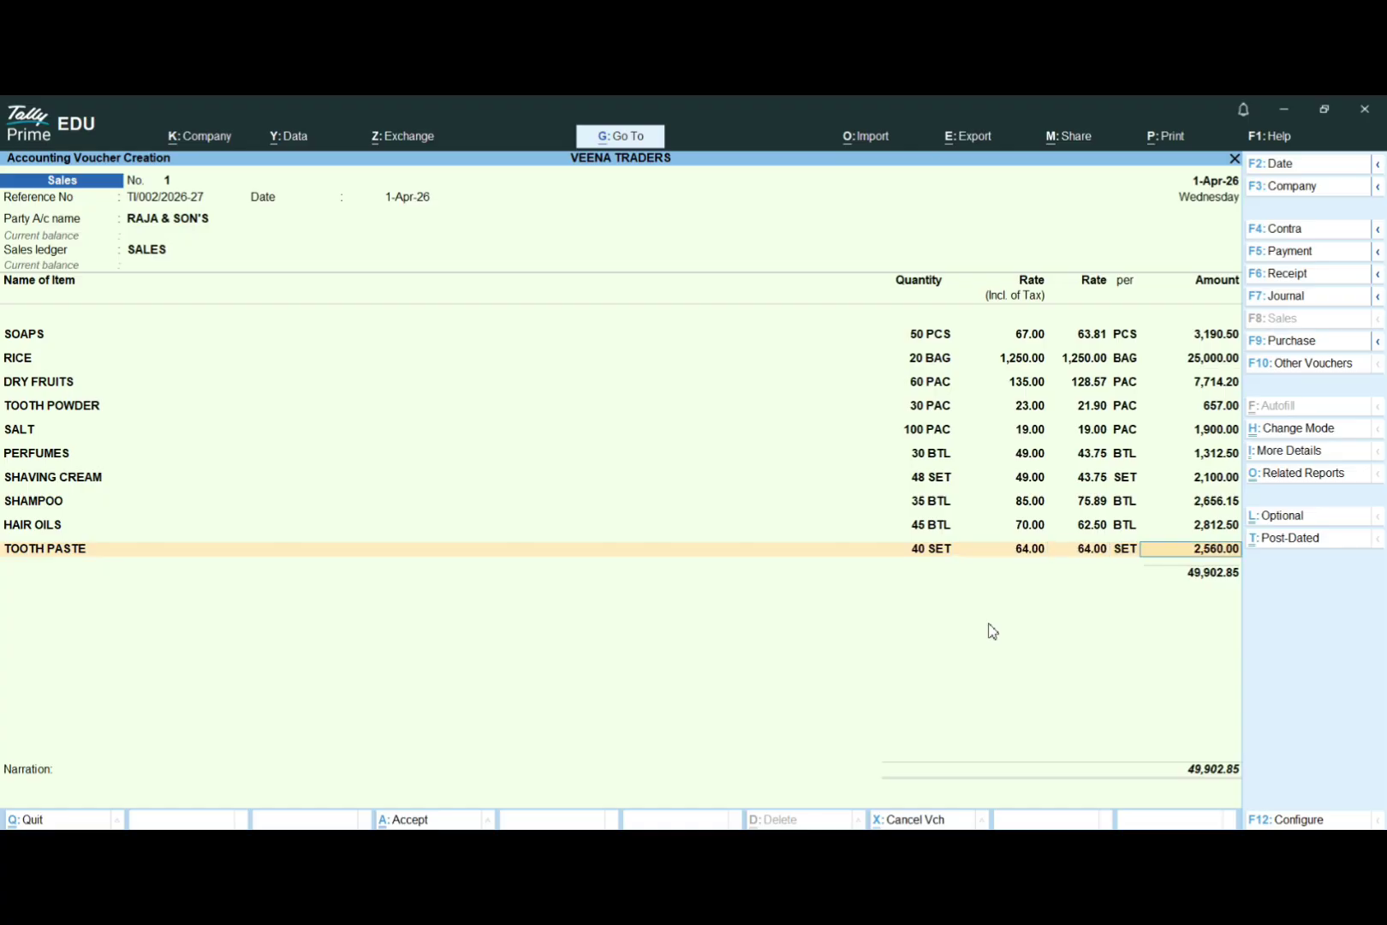
Specify the TOOTH PASTE line's GST details as Taxable at 5%, keeping HSN/SAC details as per Masters/Company.
key(Down)
key(Return)
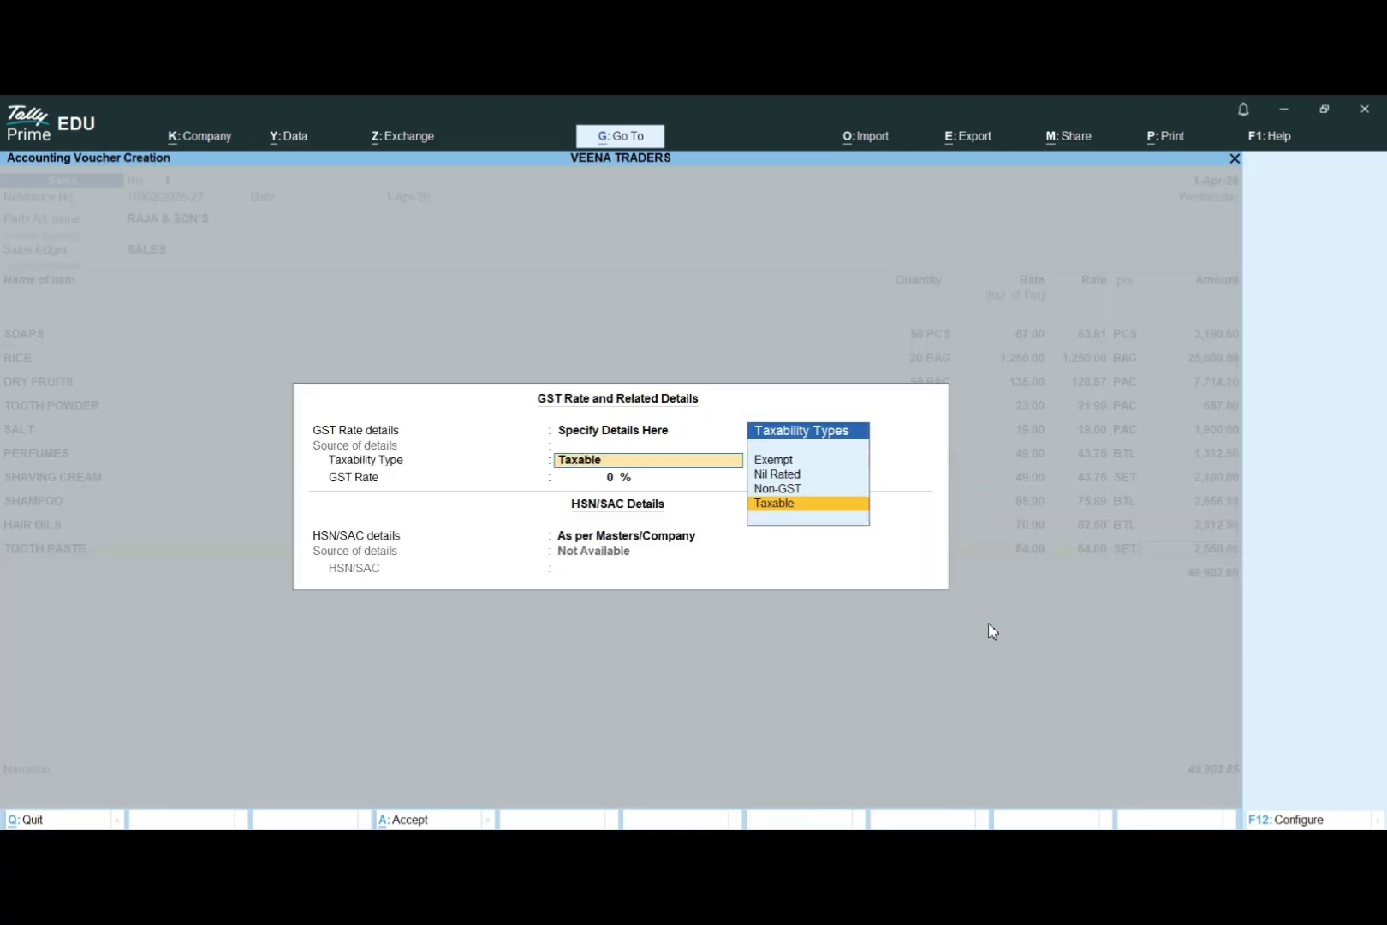
key(Return)
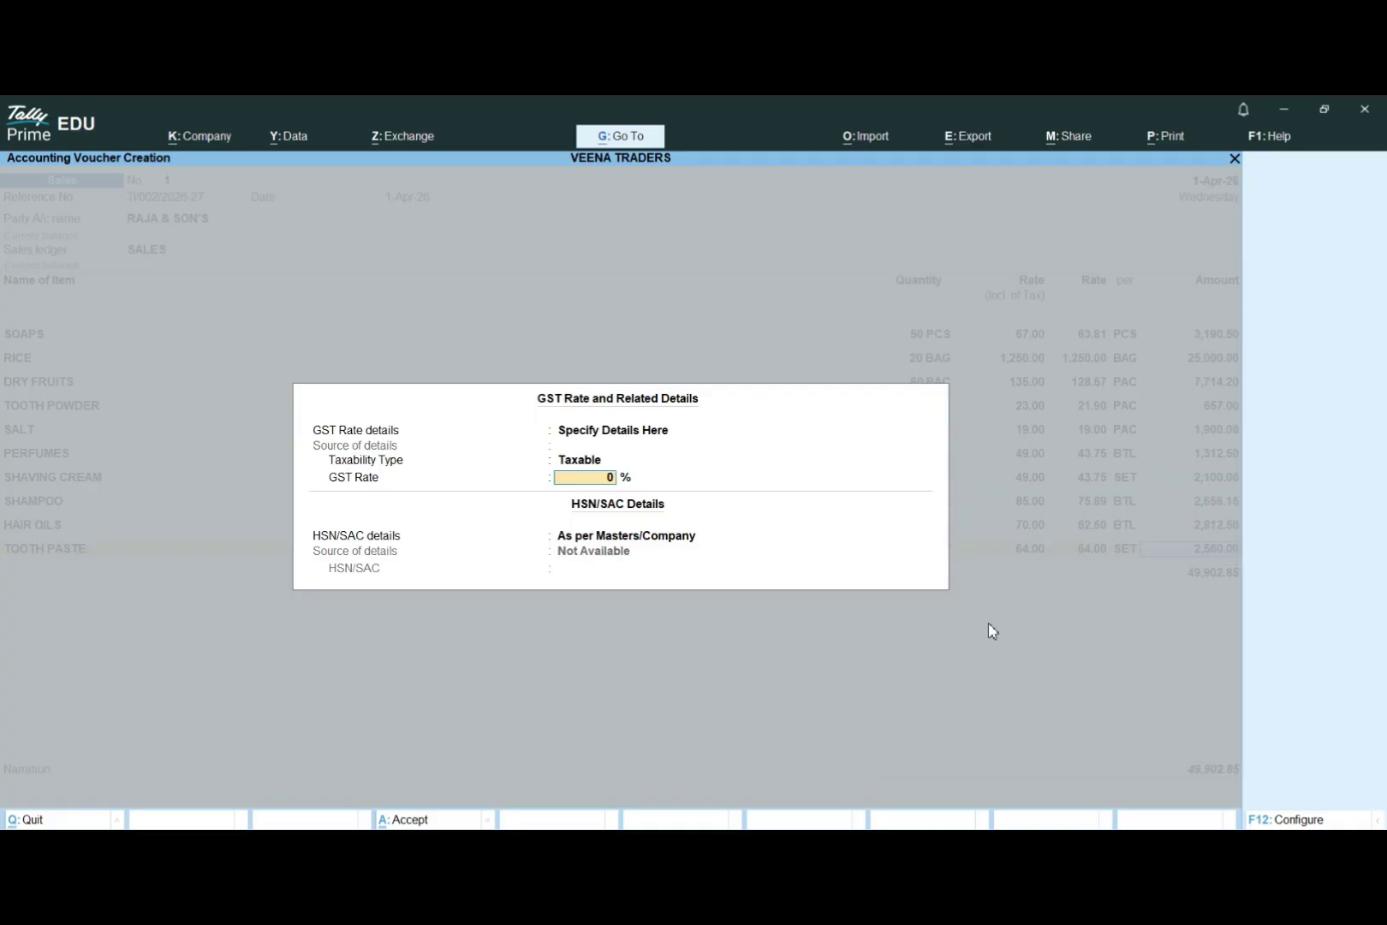
text(5)
key(Return)
key(Return)
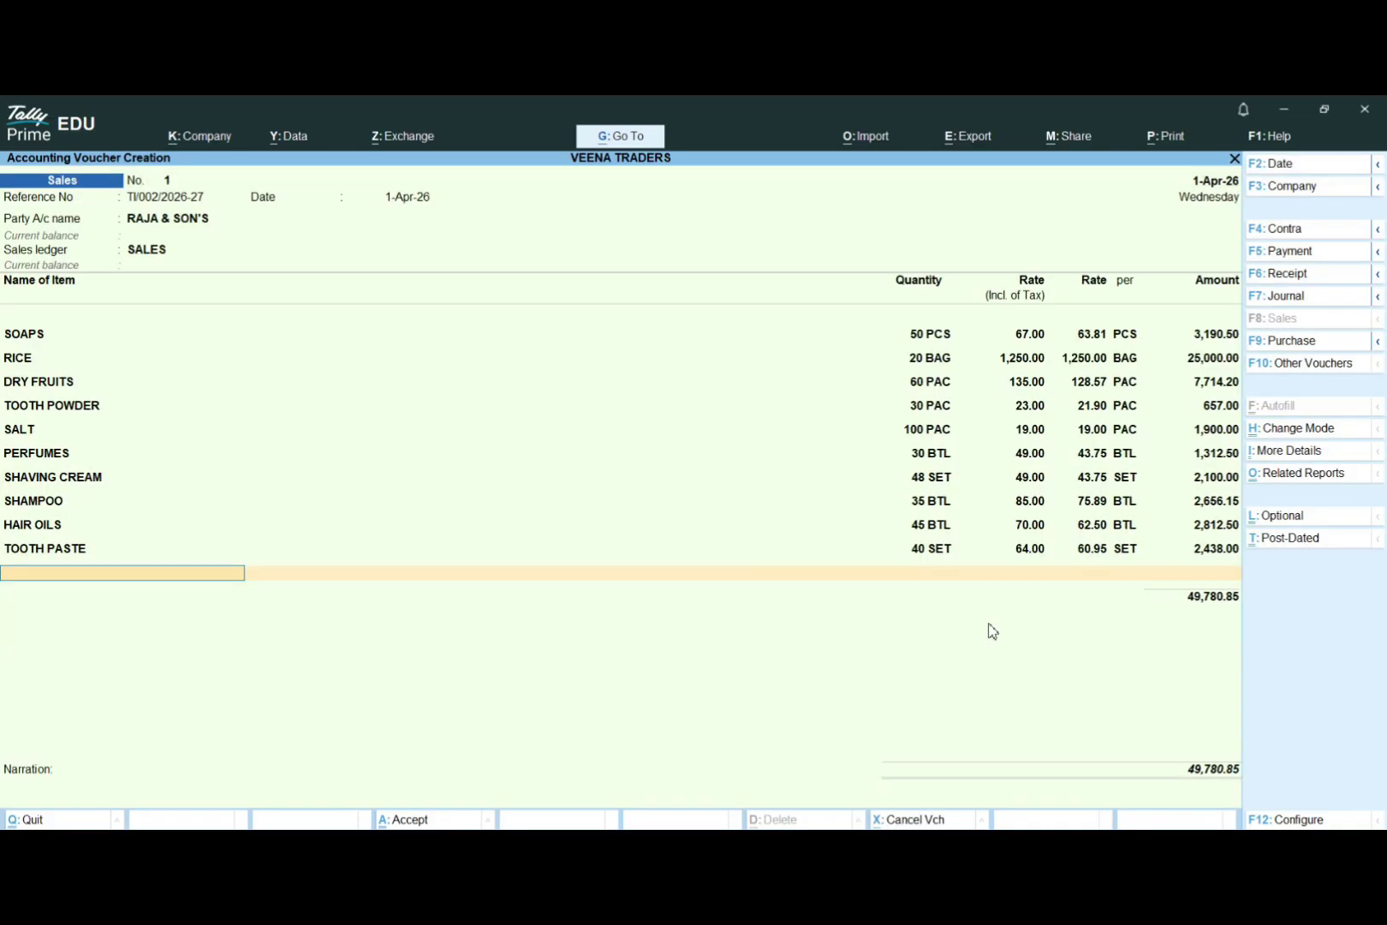
Add the IGST ledger below the items of the sales voucher and open the e-Way Bill number for entry.
key(Down)
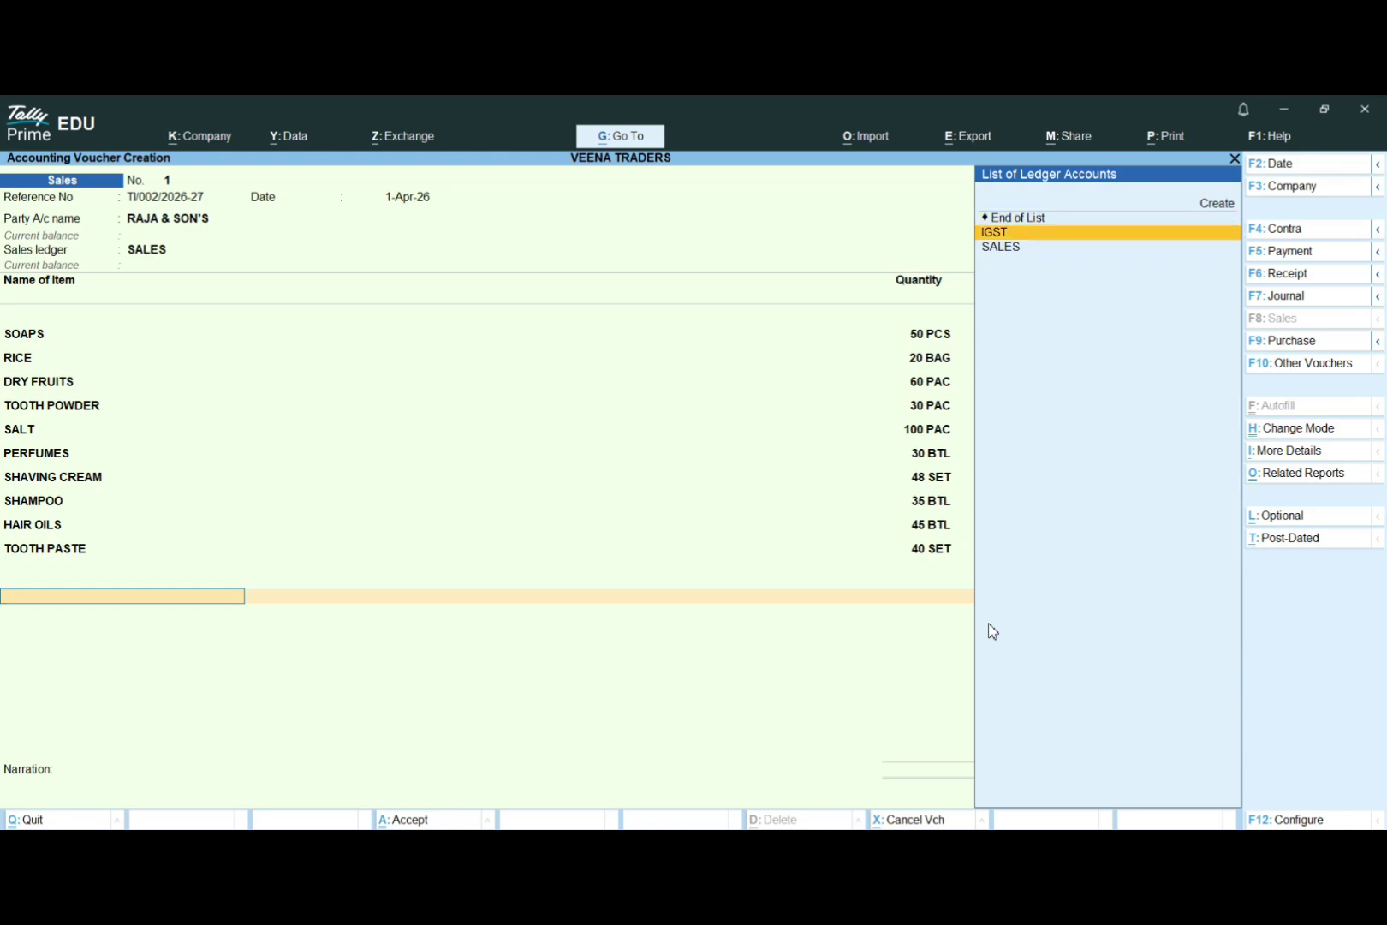
key(Return)
key(Return)
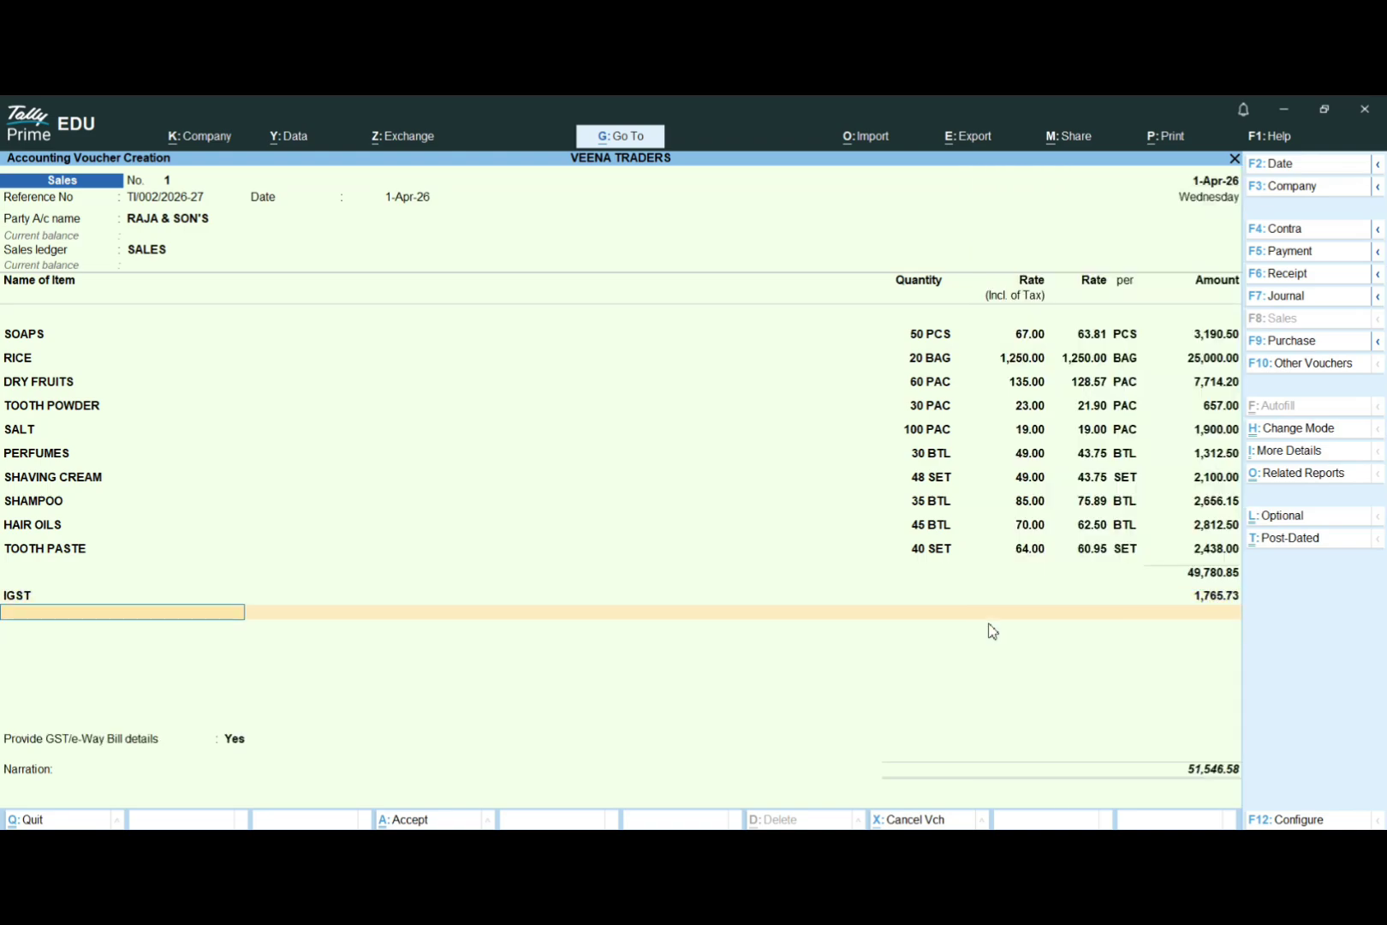
key(Return)
key(Return)
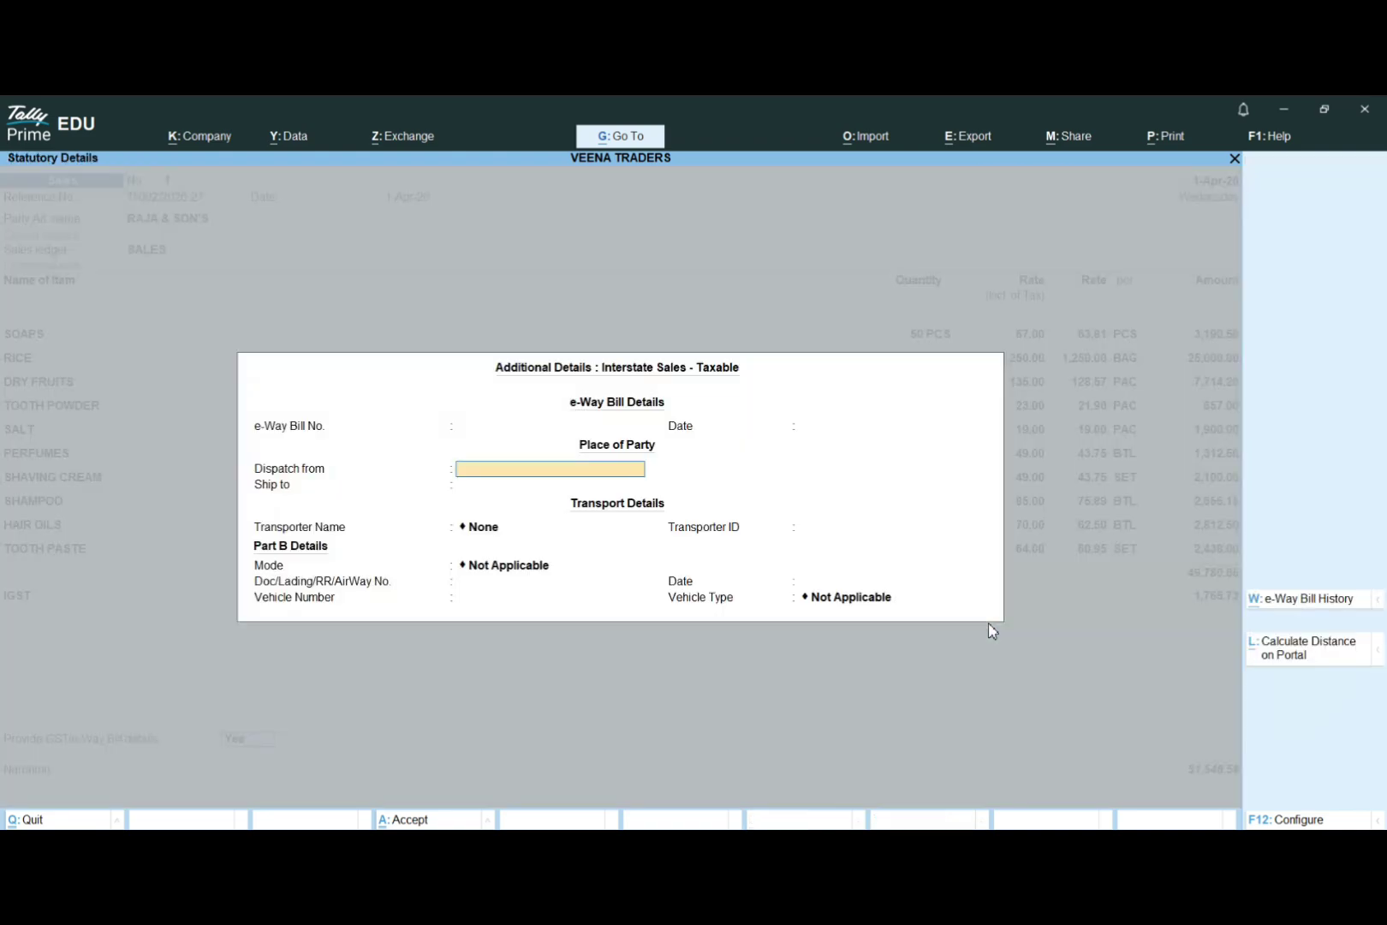
key(BackSpace)
key(BackSpace)
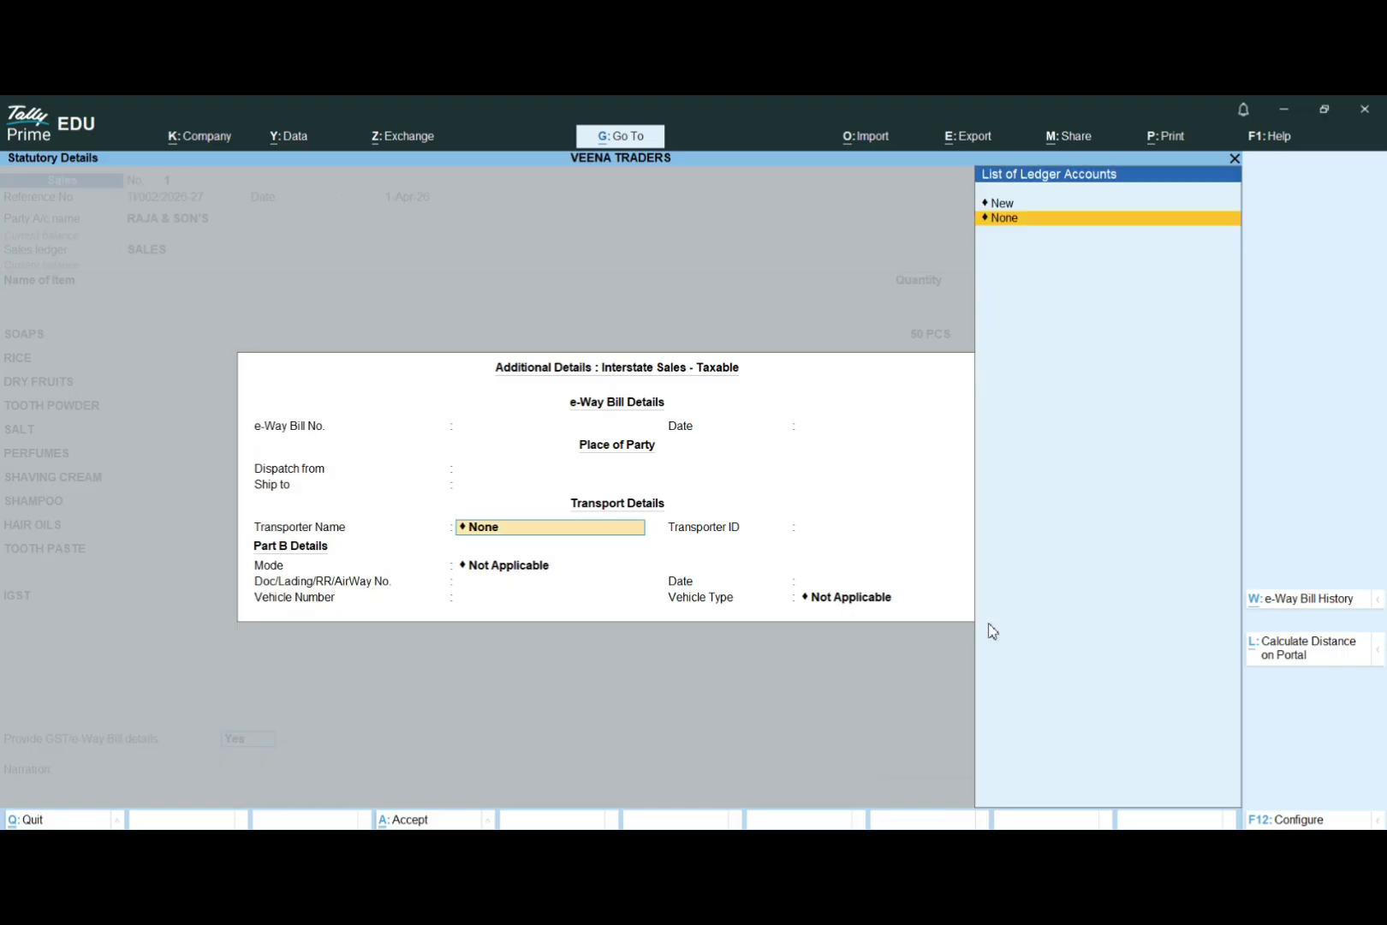
key(BackSpace)
key(BackSpace)
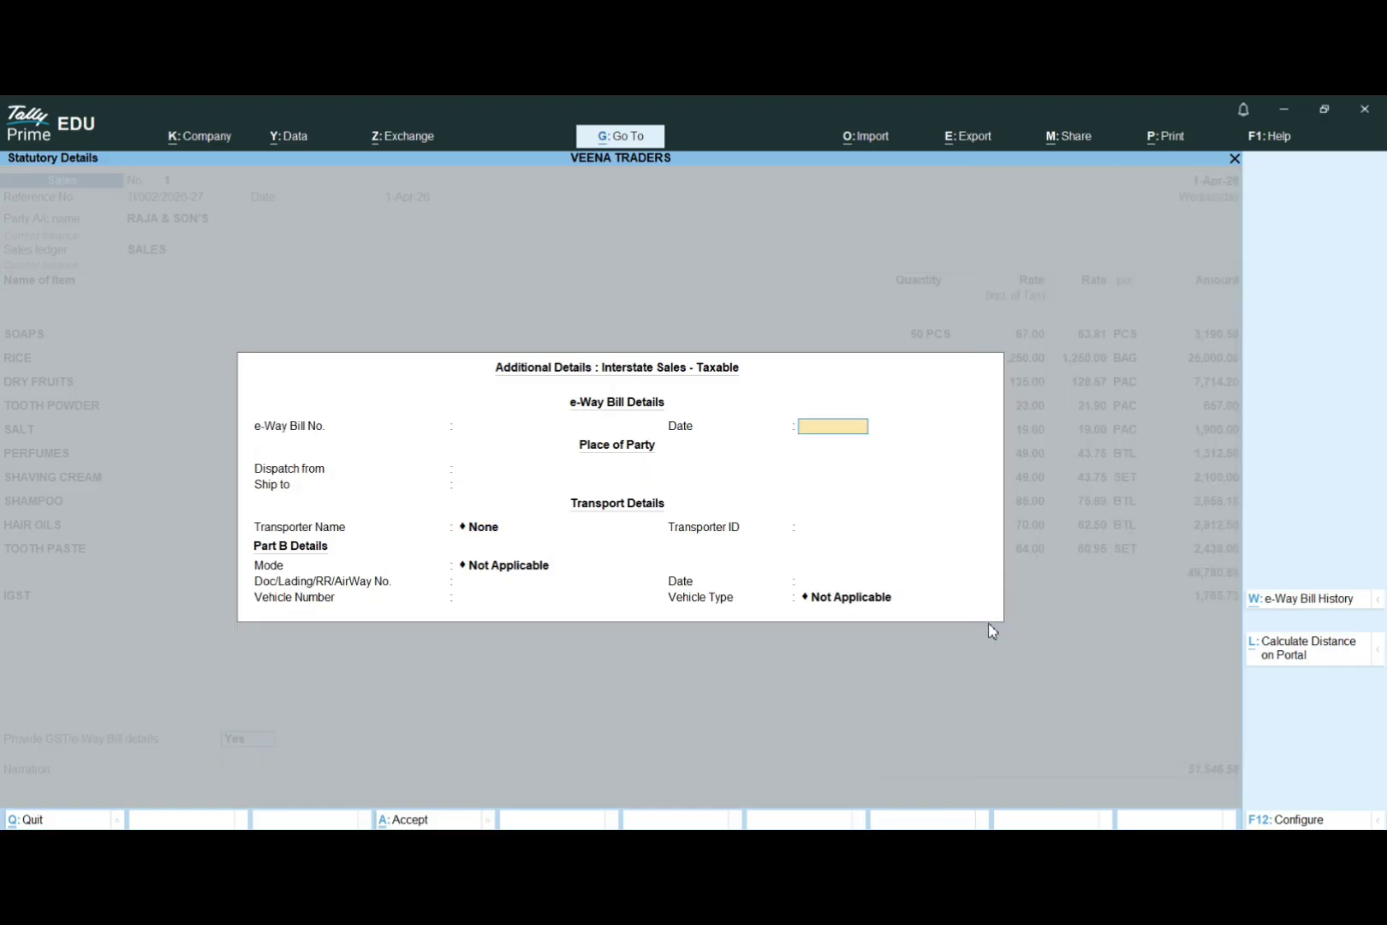
key(BackSpace)
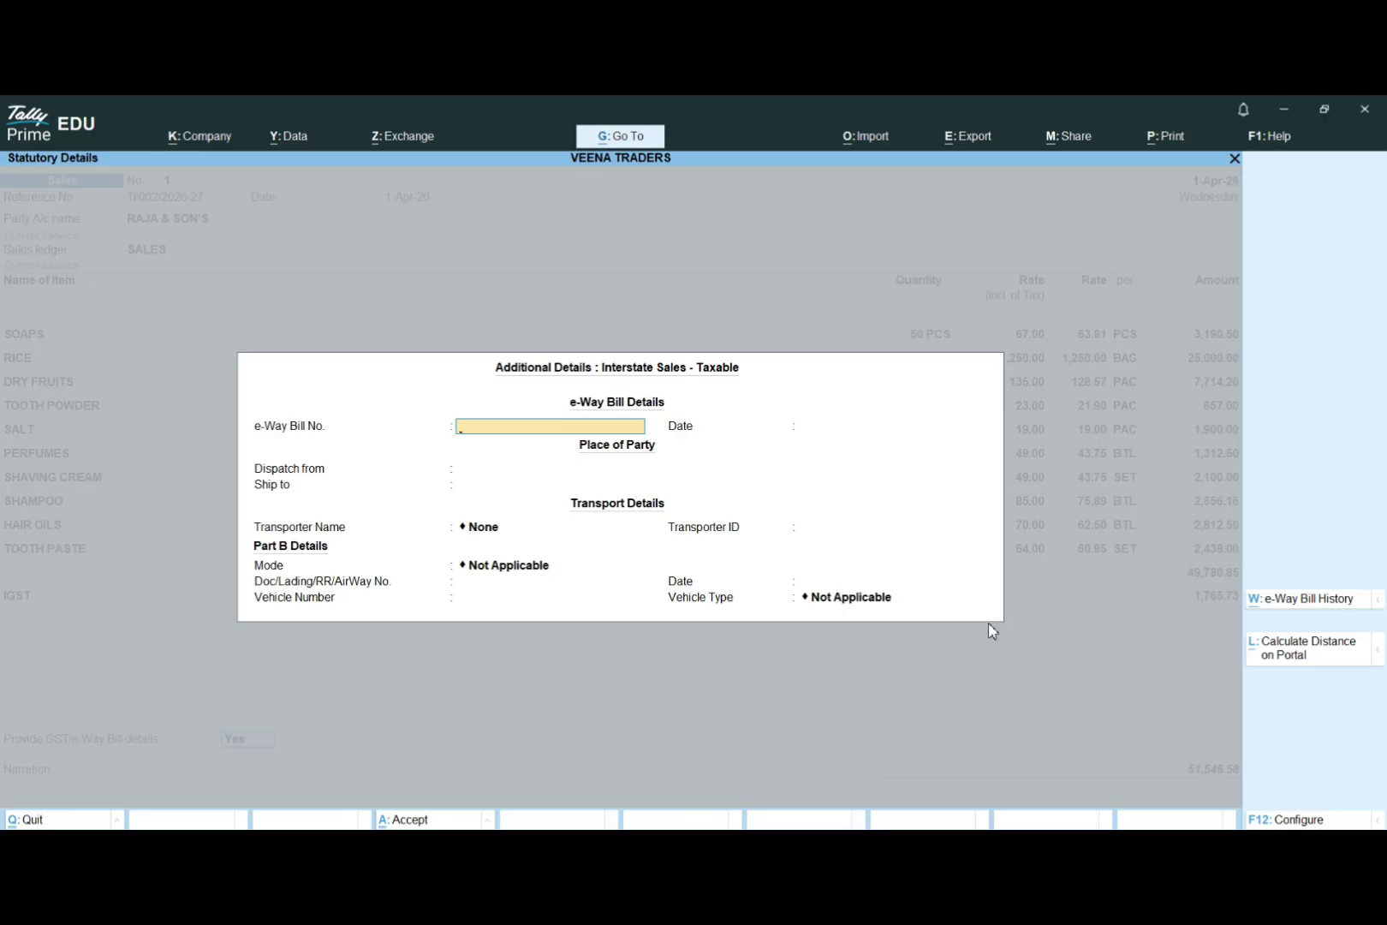
text(TI/002/2026-)
key(Return)
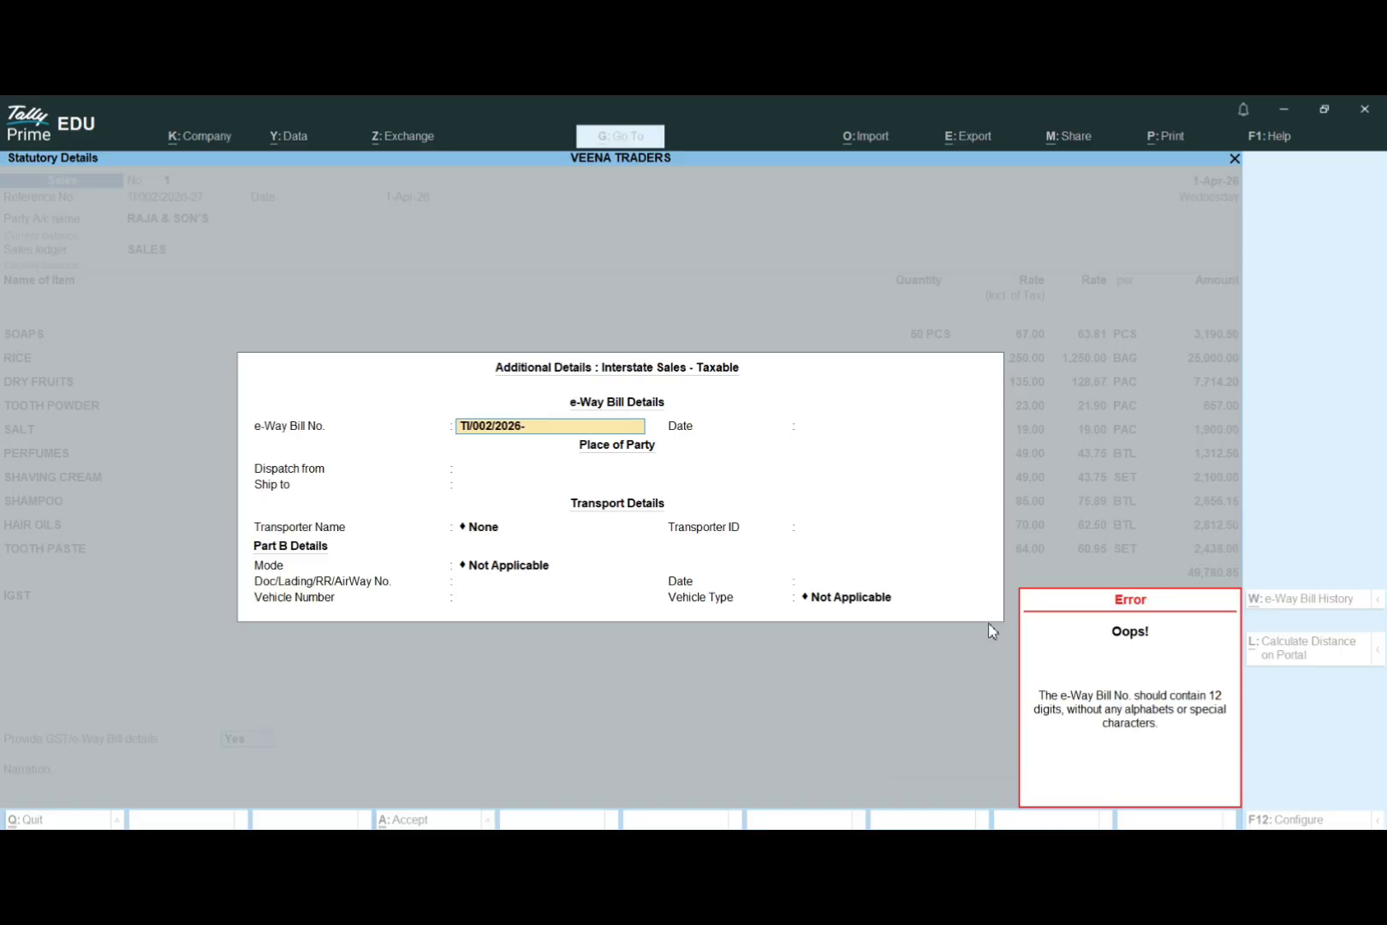
key(Escape)
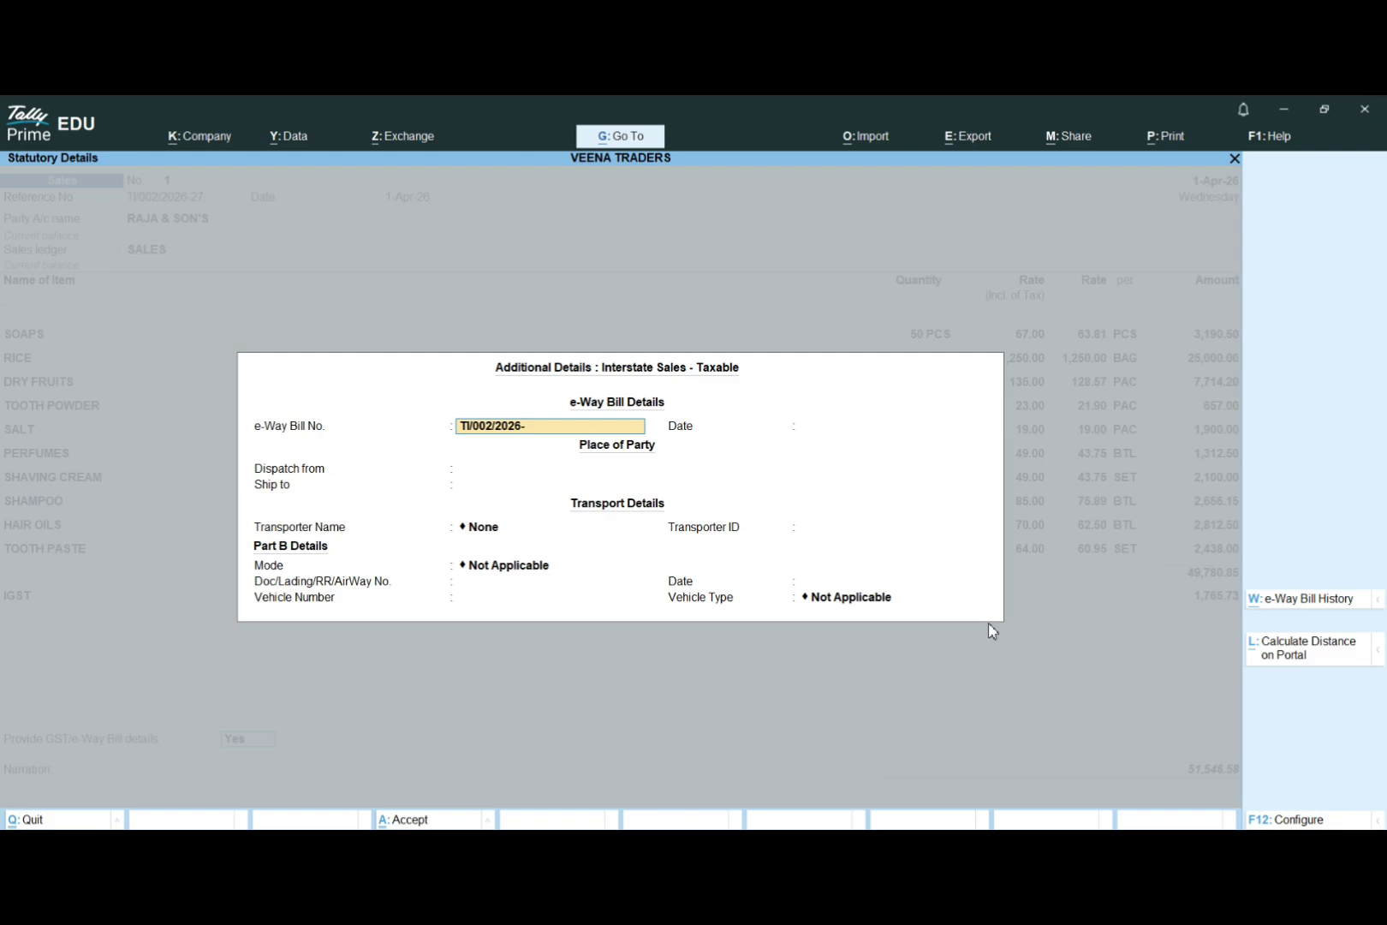
key(Return)
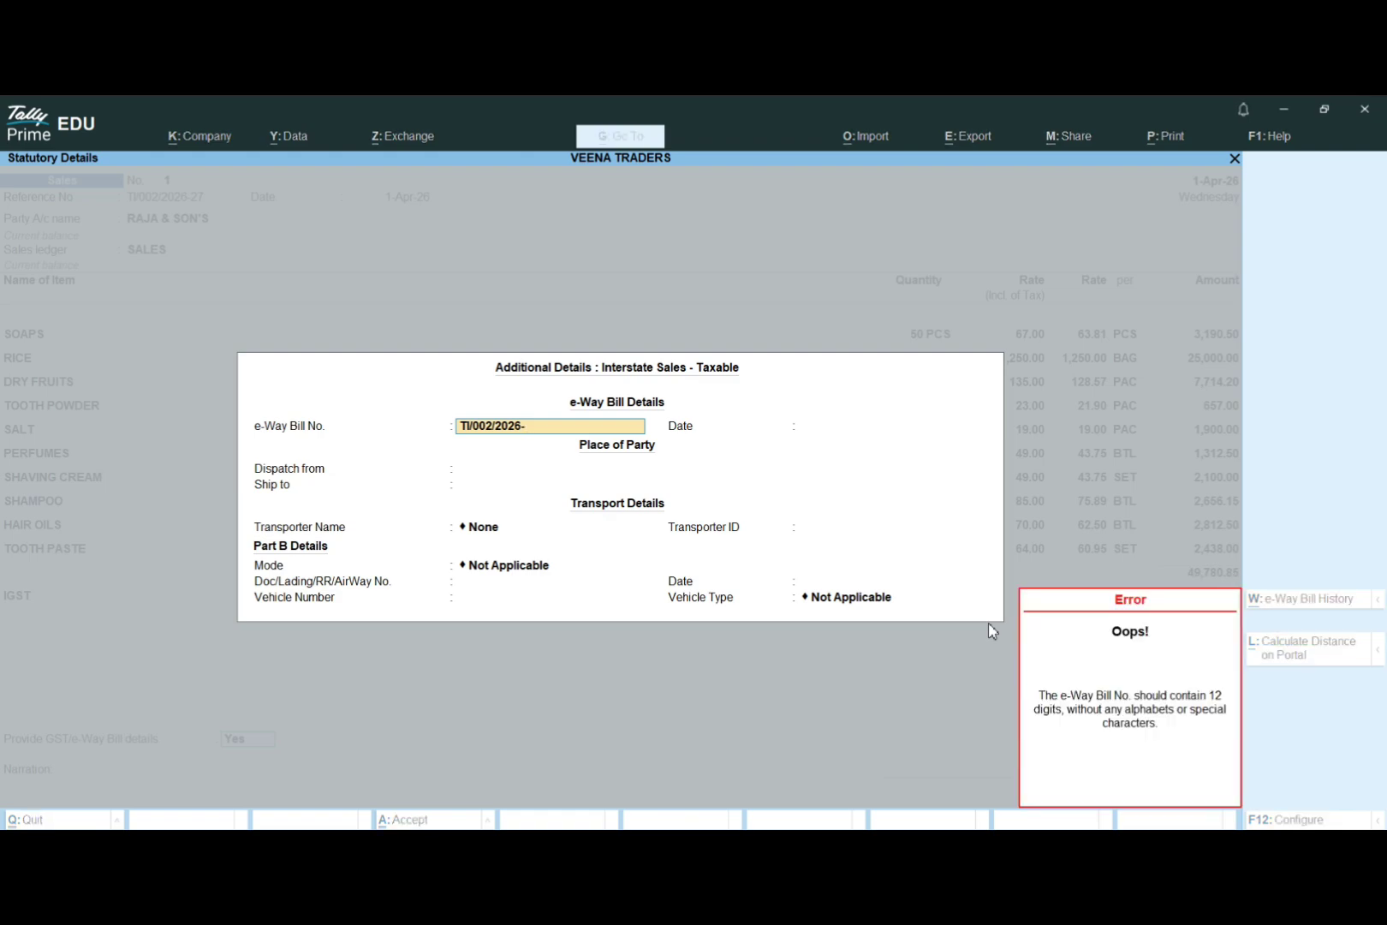
key(BackSpace)
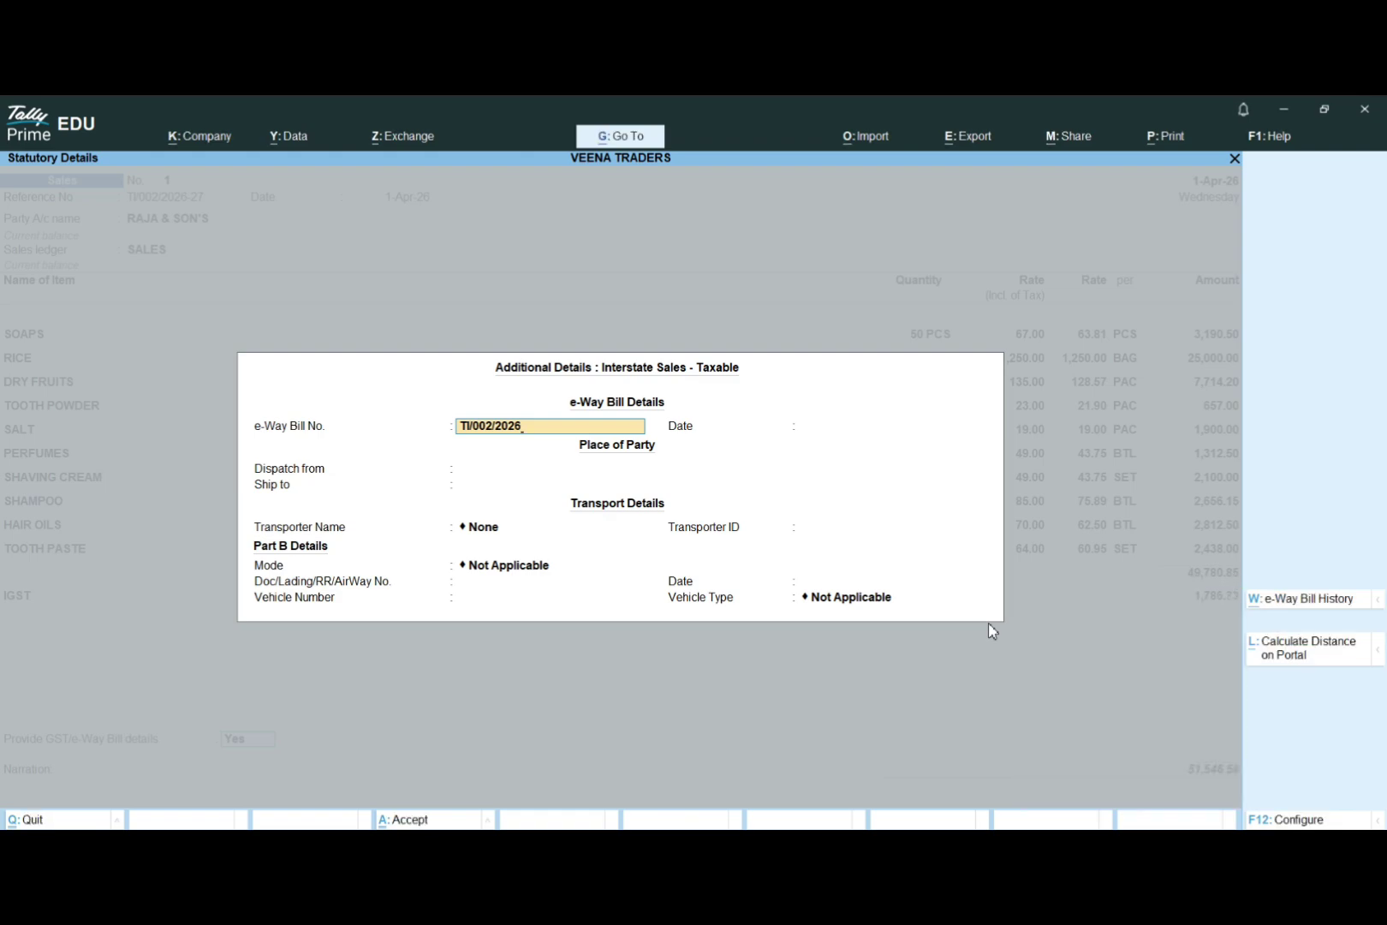
key(BackSpace)
key(BackSpace)
key(BackSpace)
key(BackSpace)
key(BackSpace)
key(BackSpace)
key(BackSpace)
key(BackSpace)
key(BackSpace)
key(BackSpace)
key(BackSpace)
Enter the 12-digit e-Way Bill number, with KARNATAKA as the dispatch place and KERALA as the ship-to place.
text(12457854782)
key(Return)
key(Return)
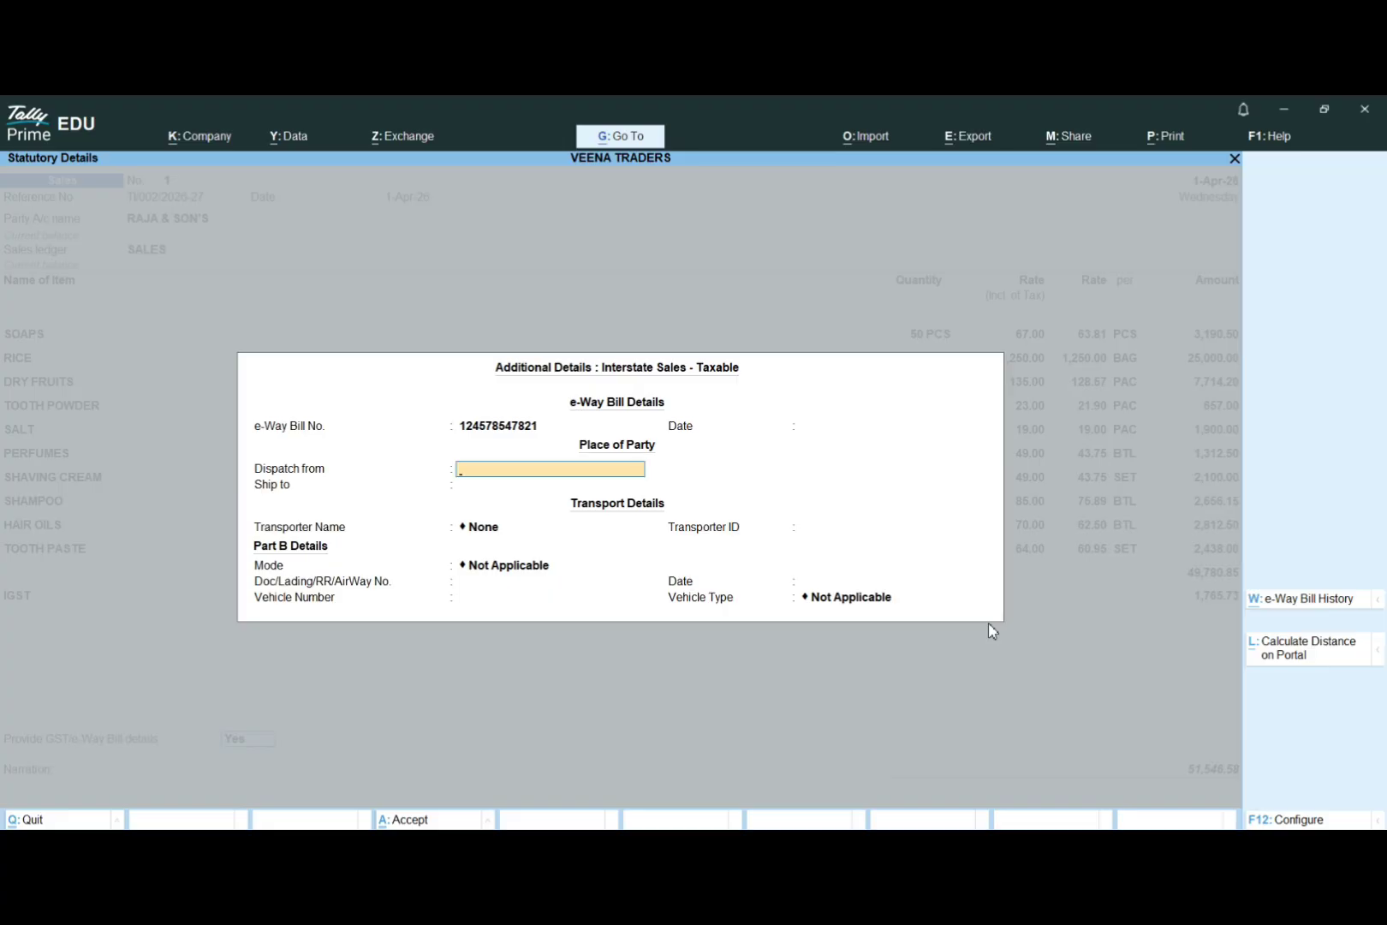
text(KARNATAKA)
key(Return)
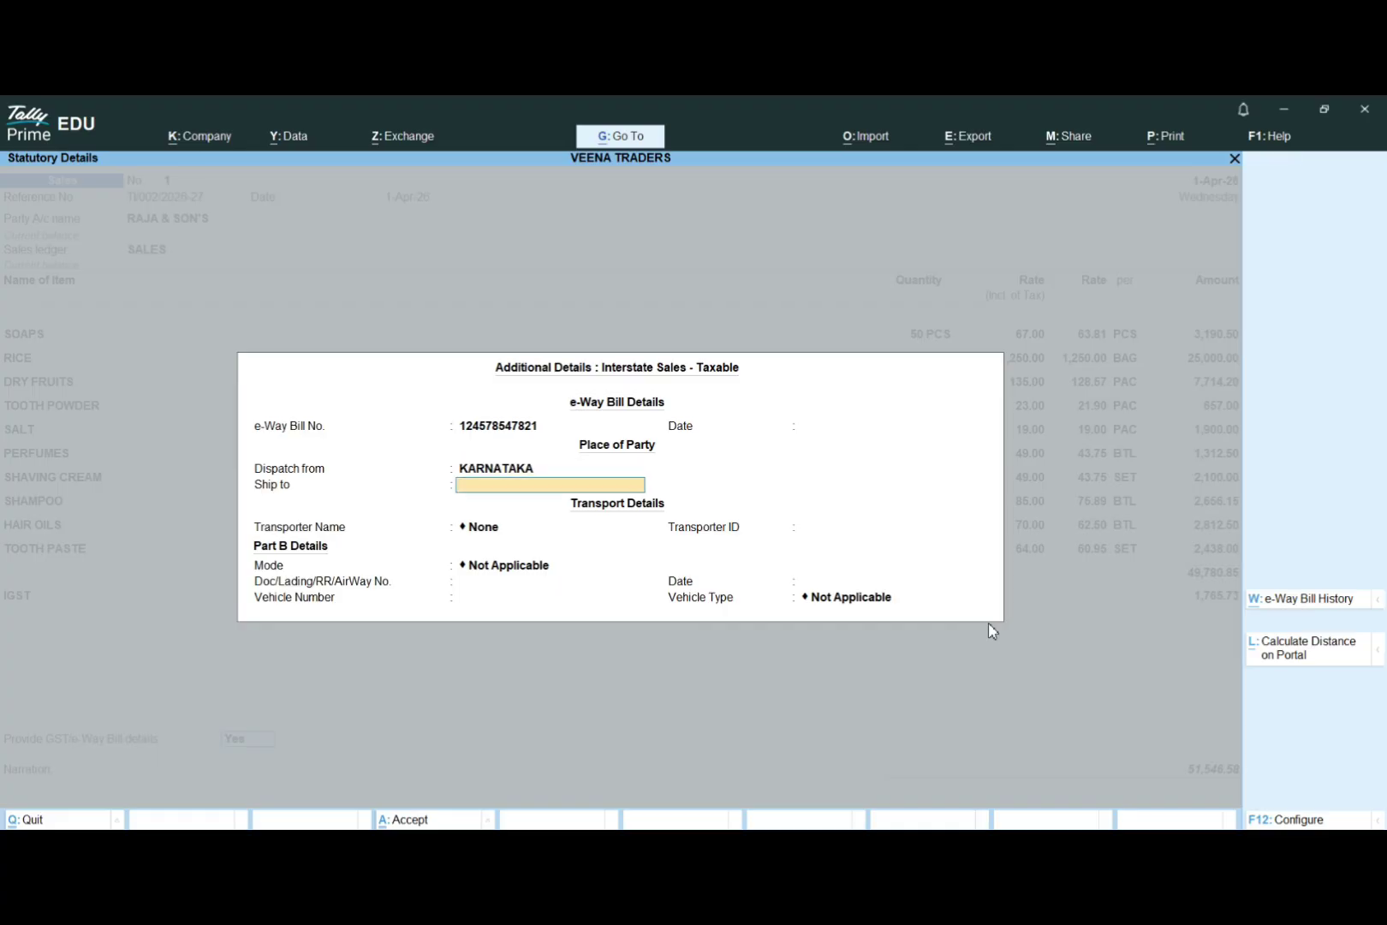
text(KERALA)
key(Return)
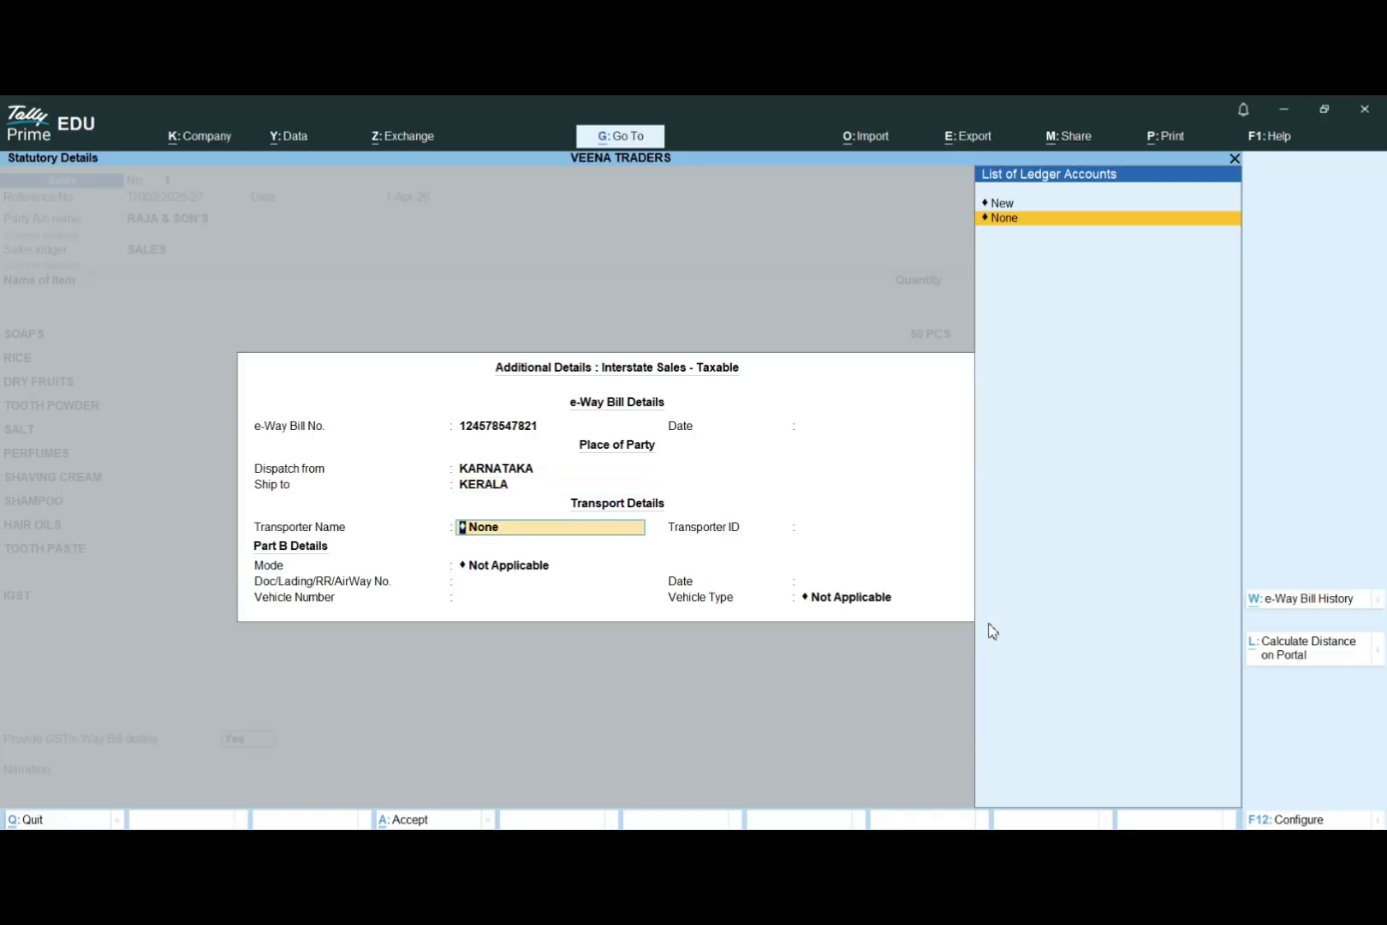
Add a new transporter for the shipment, entering the transporter's name and transporter ID.
key(Up)
key(Return)
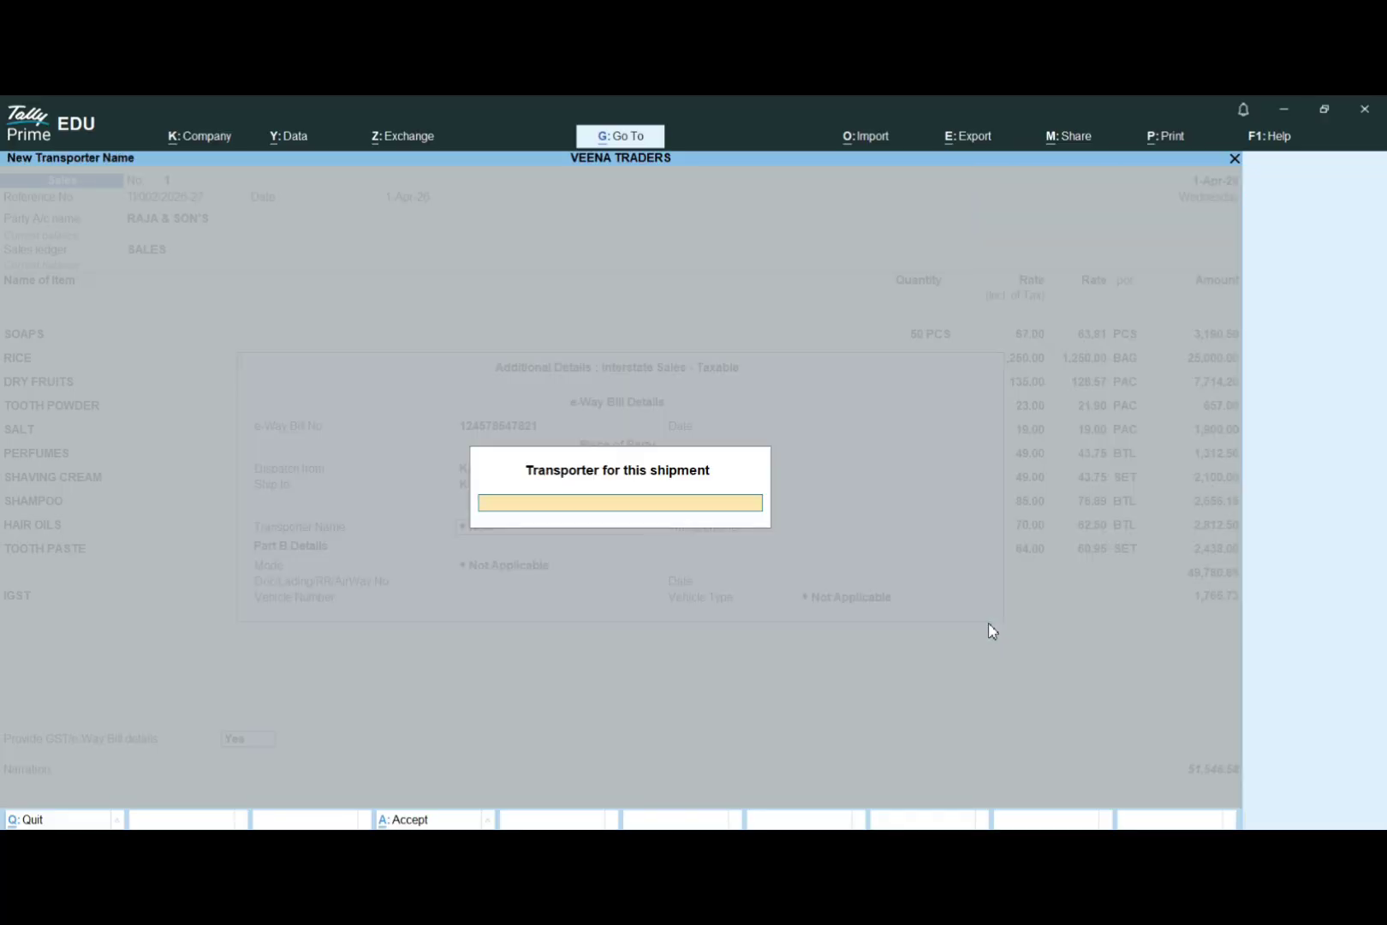
text(VEENA)
key(Return)
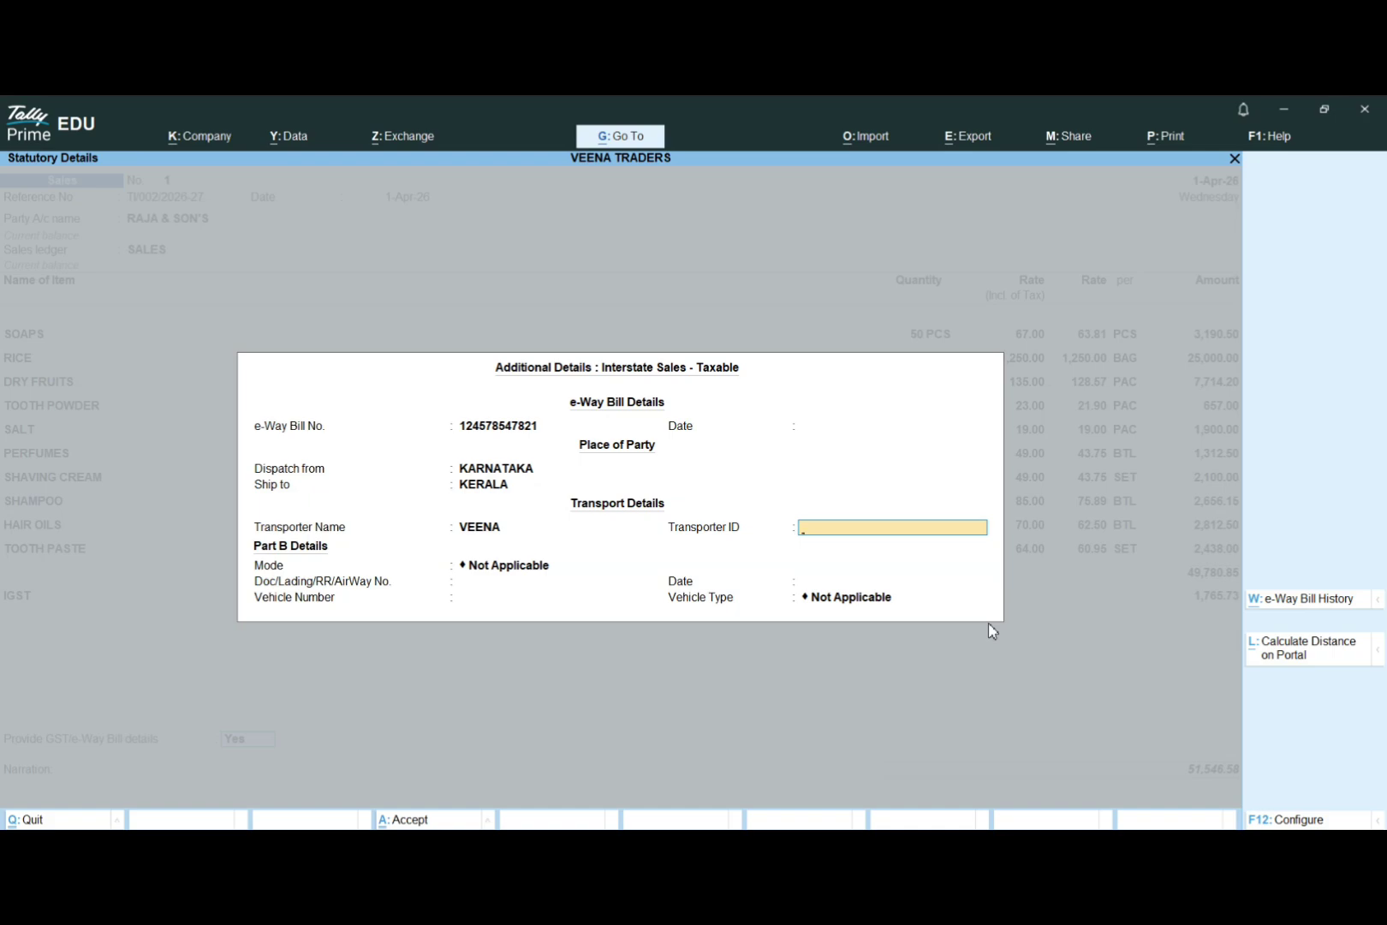
text(12547858745)
key(Return)
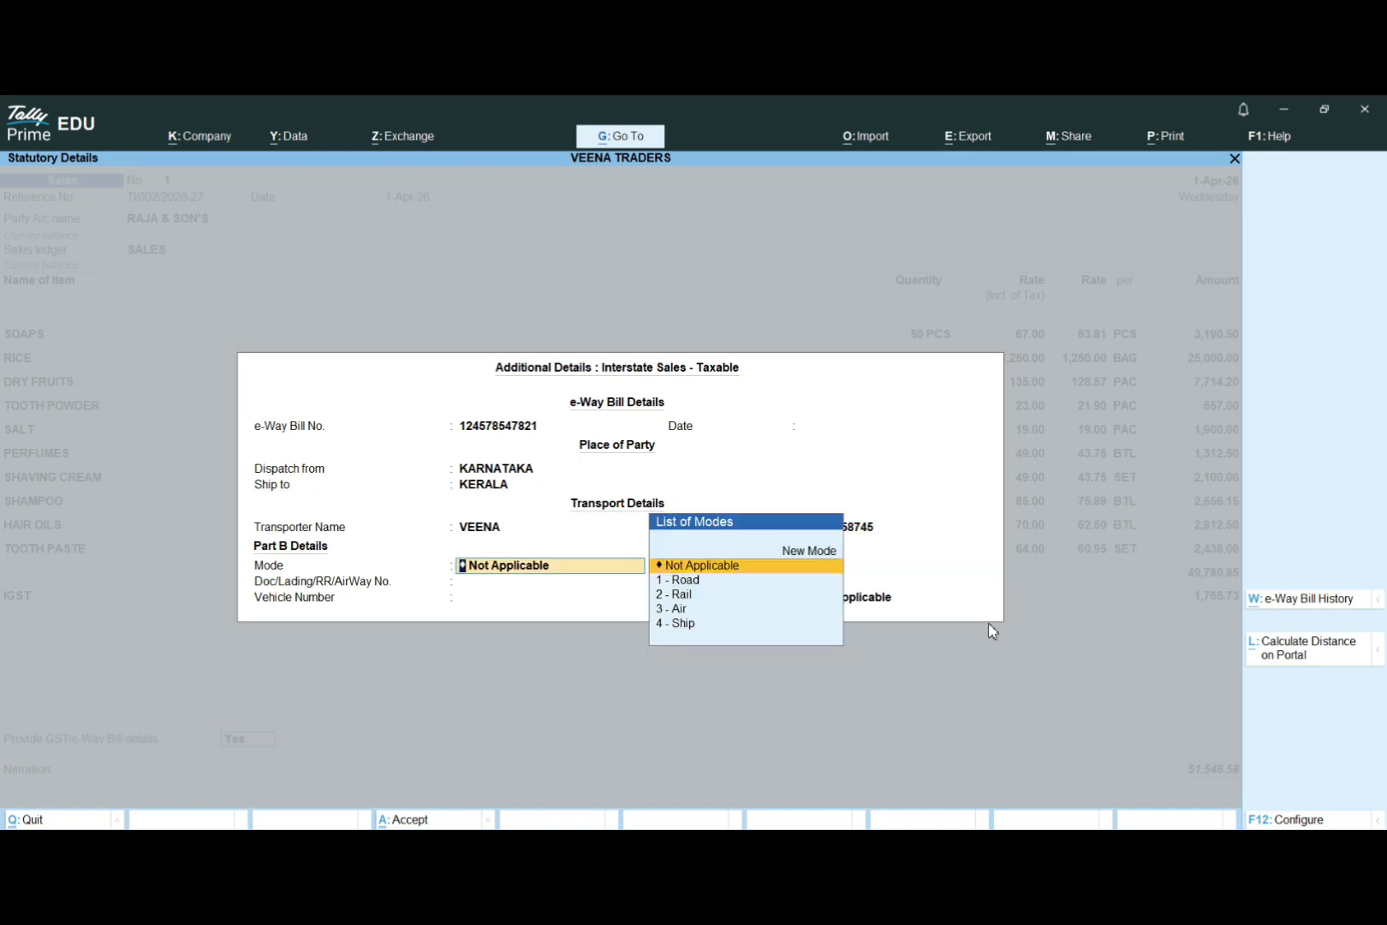
Set the transport mode to 1 - Road, enter the vehicle's registration number and choose vehicle type R - Regular.
key(Down)
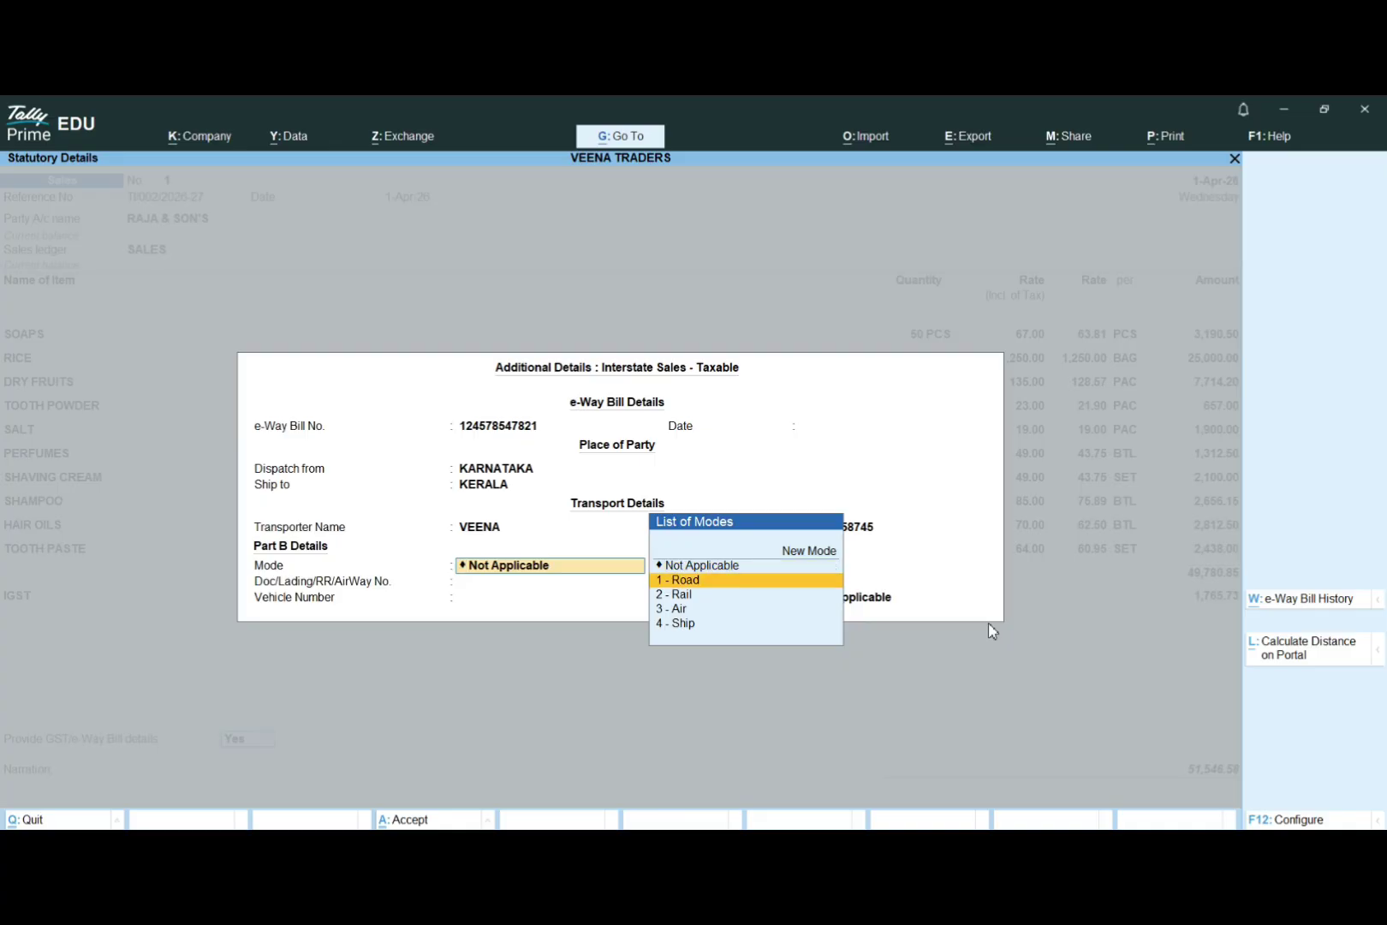
key(Down)
key(Down)
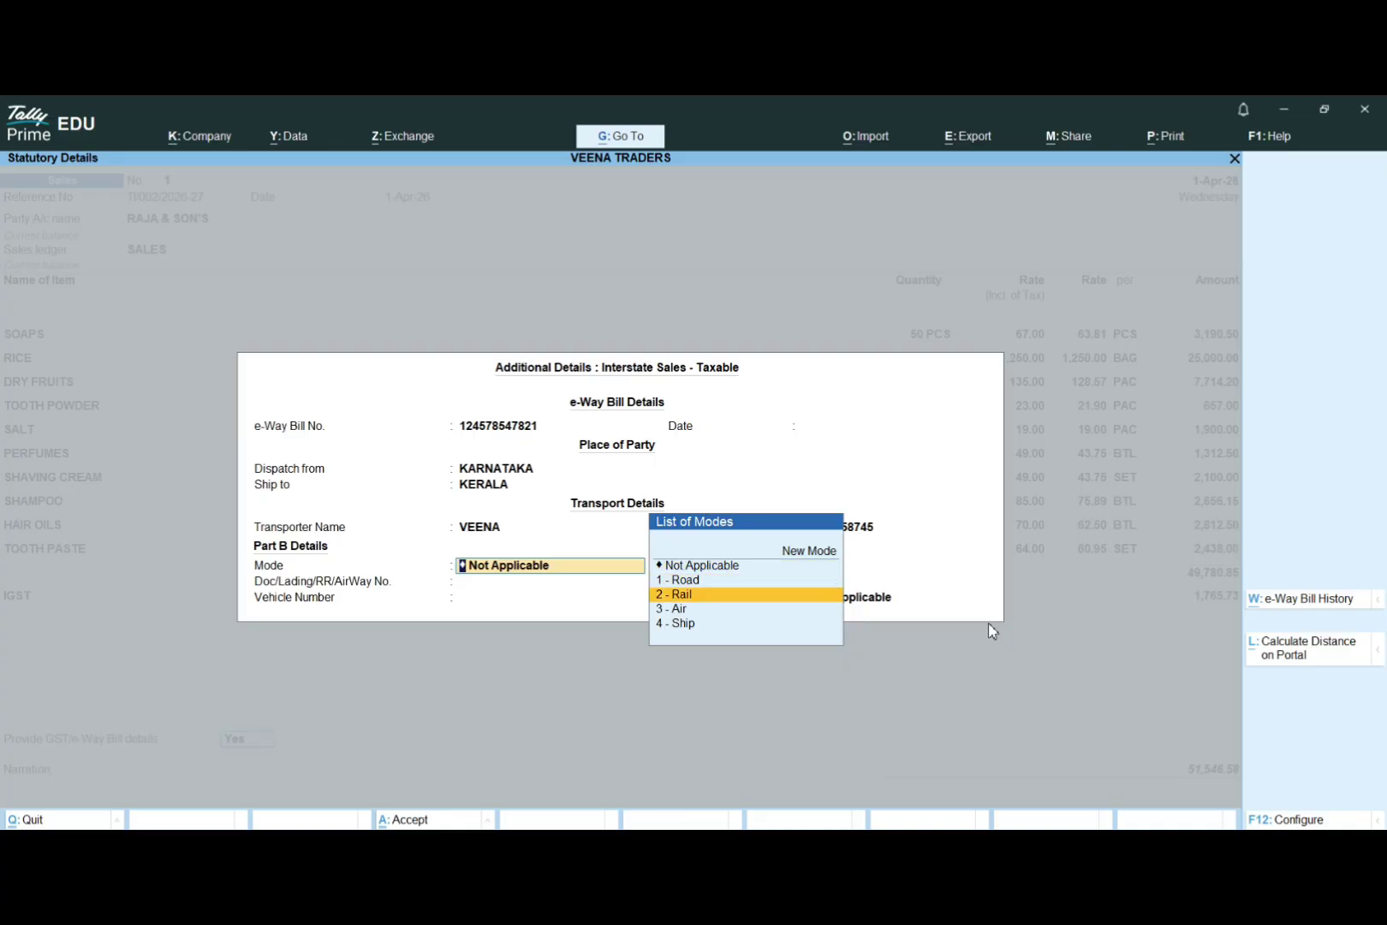
key(Down)
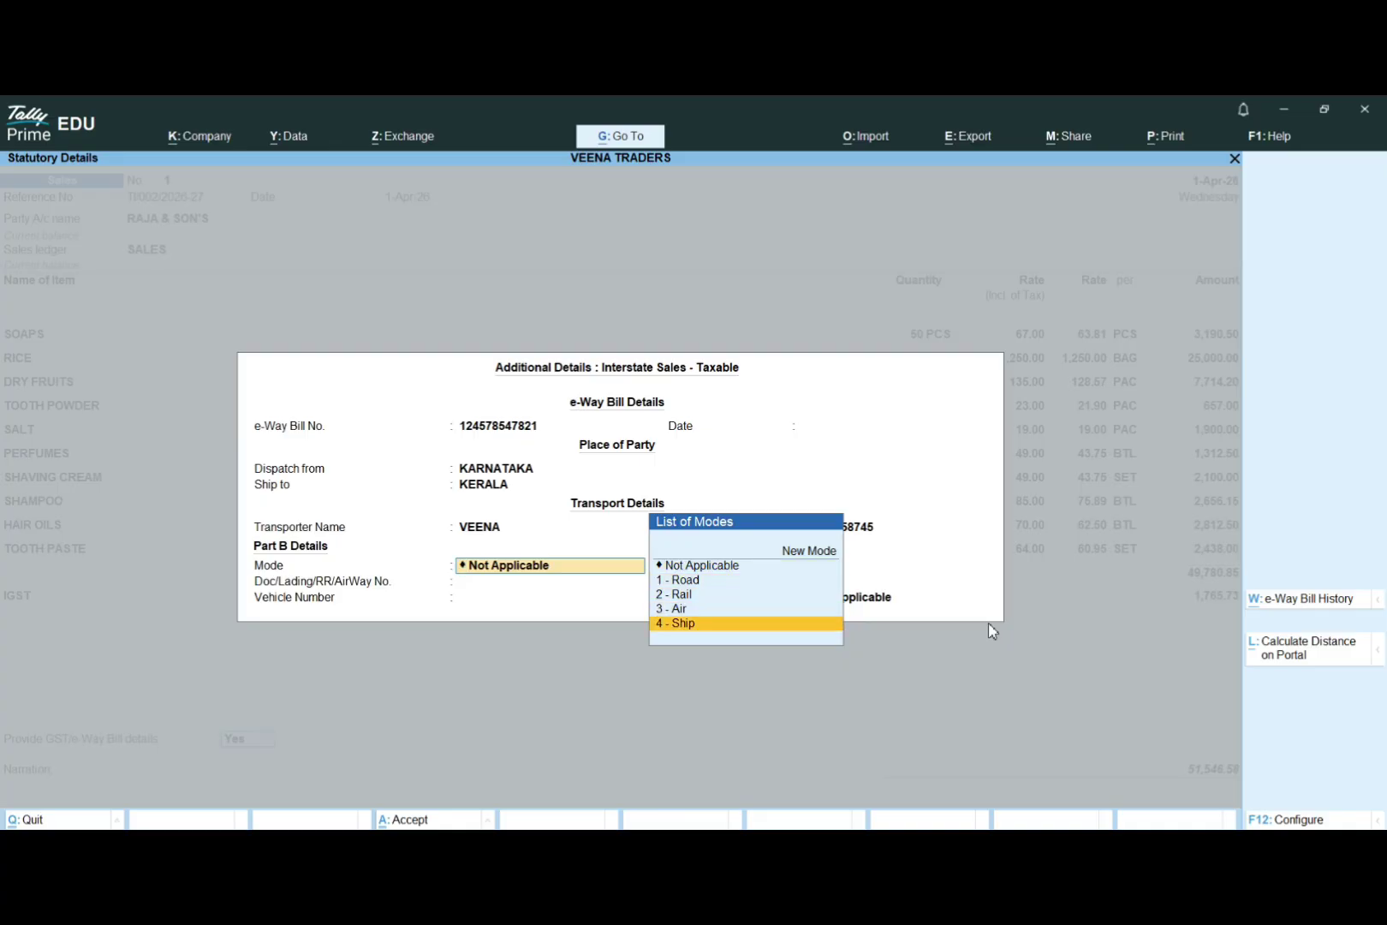
key(Up)
key(Up)
key(Up)
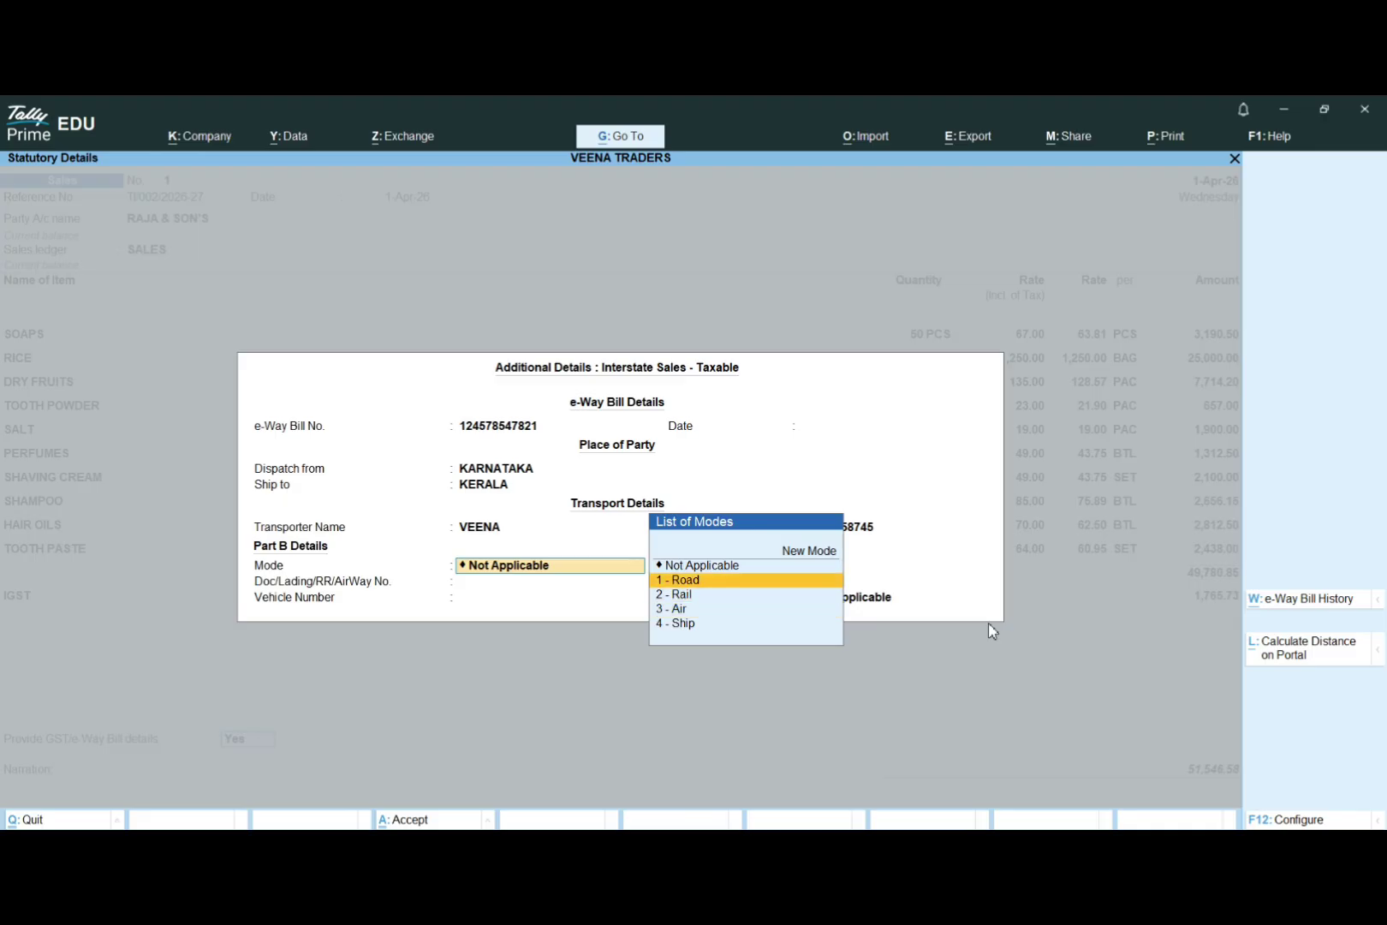
key(Return)
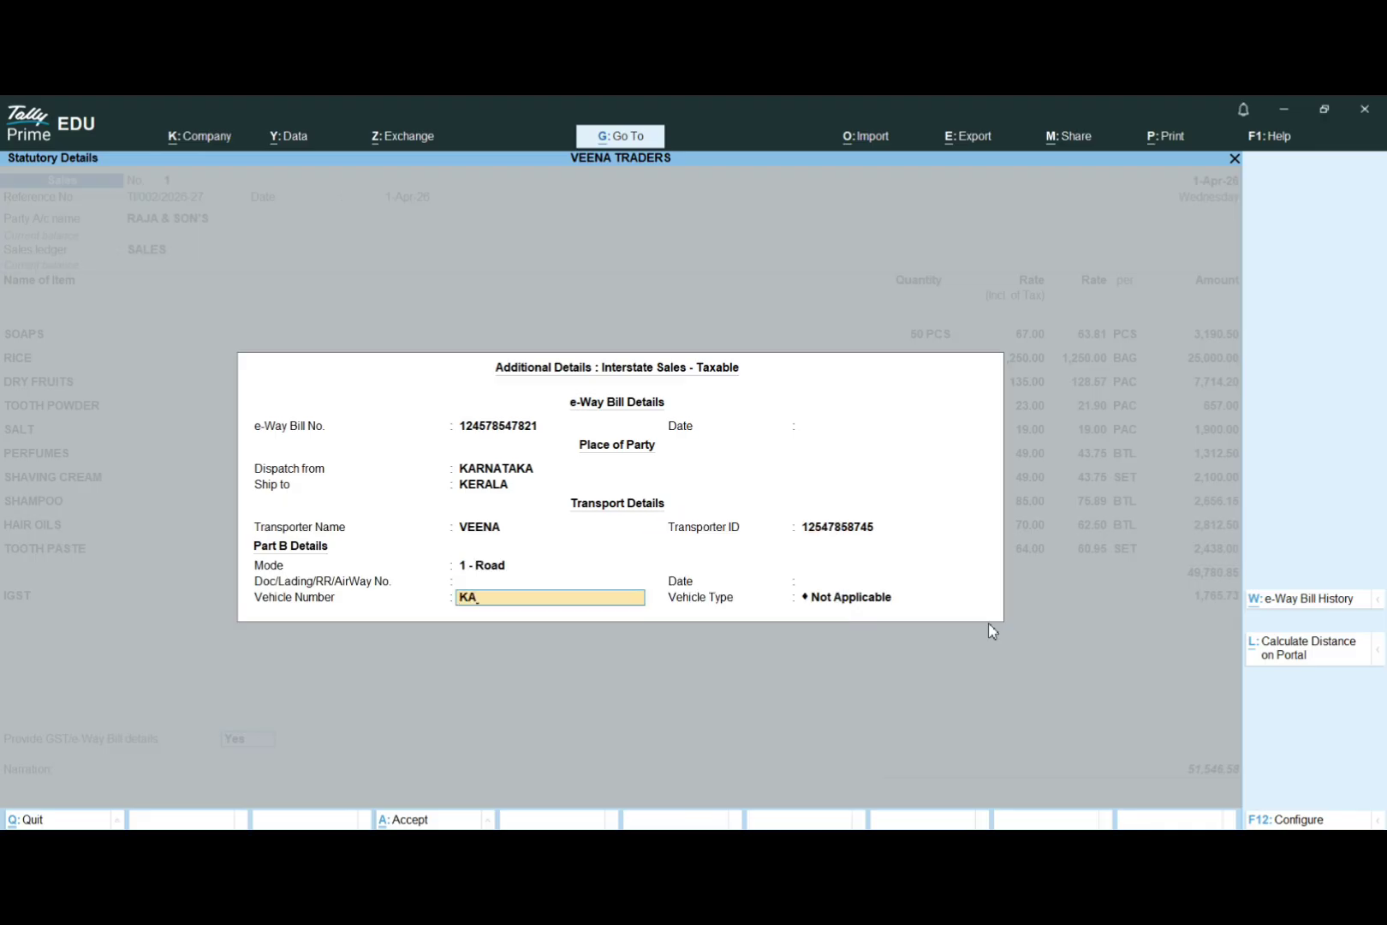
text(7458)
key(Return)
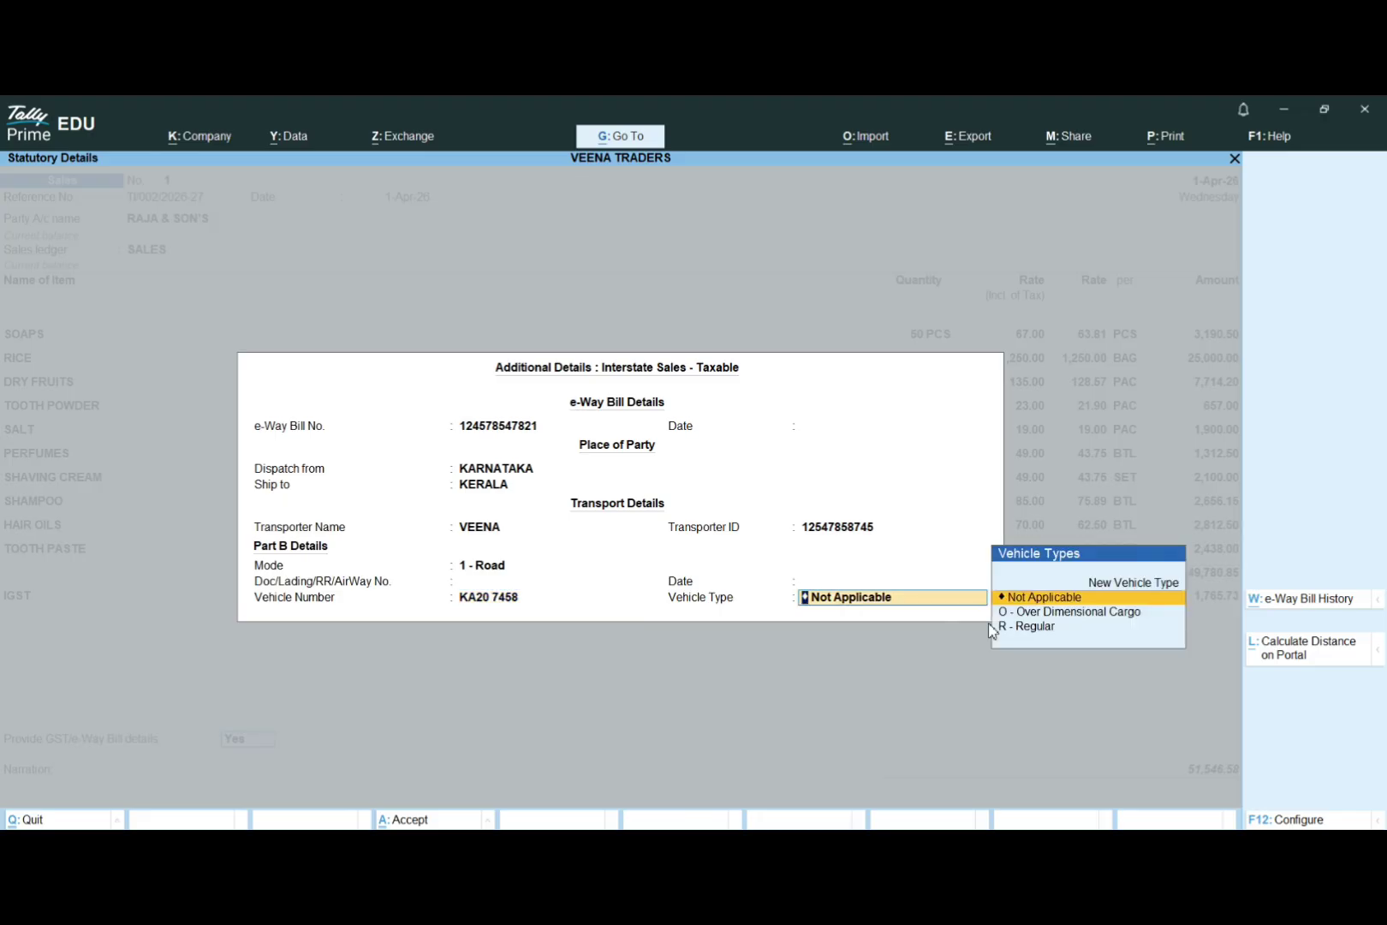
key(Down)
key(Down)
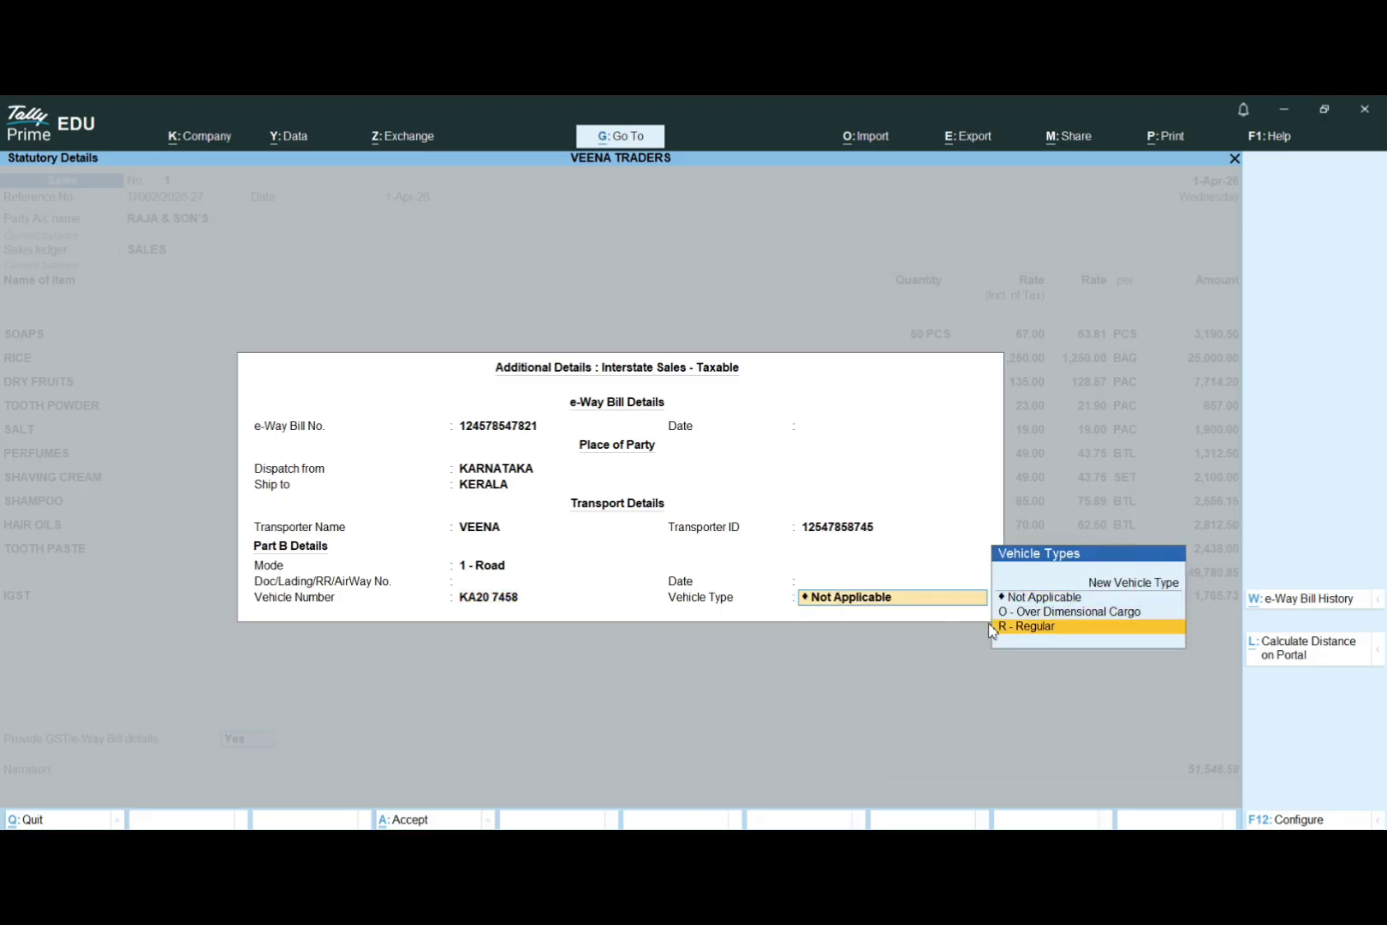
key(Return)
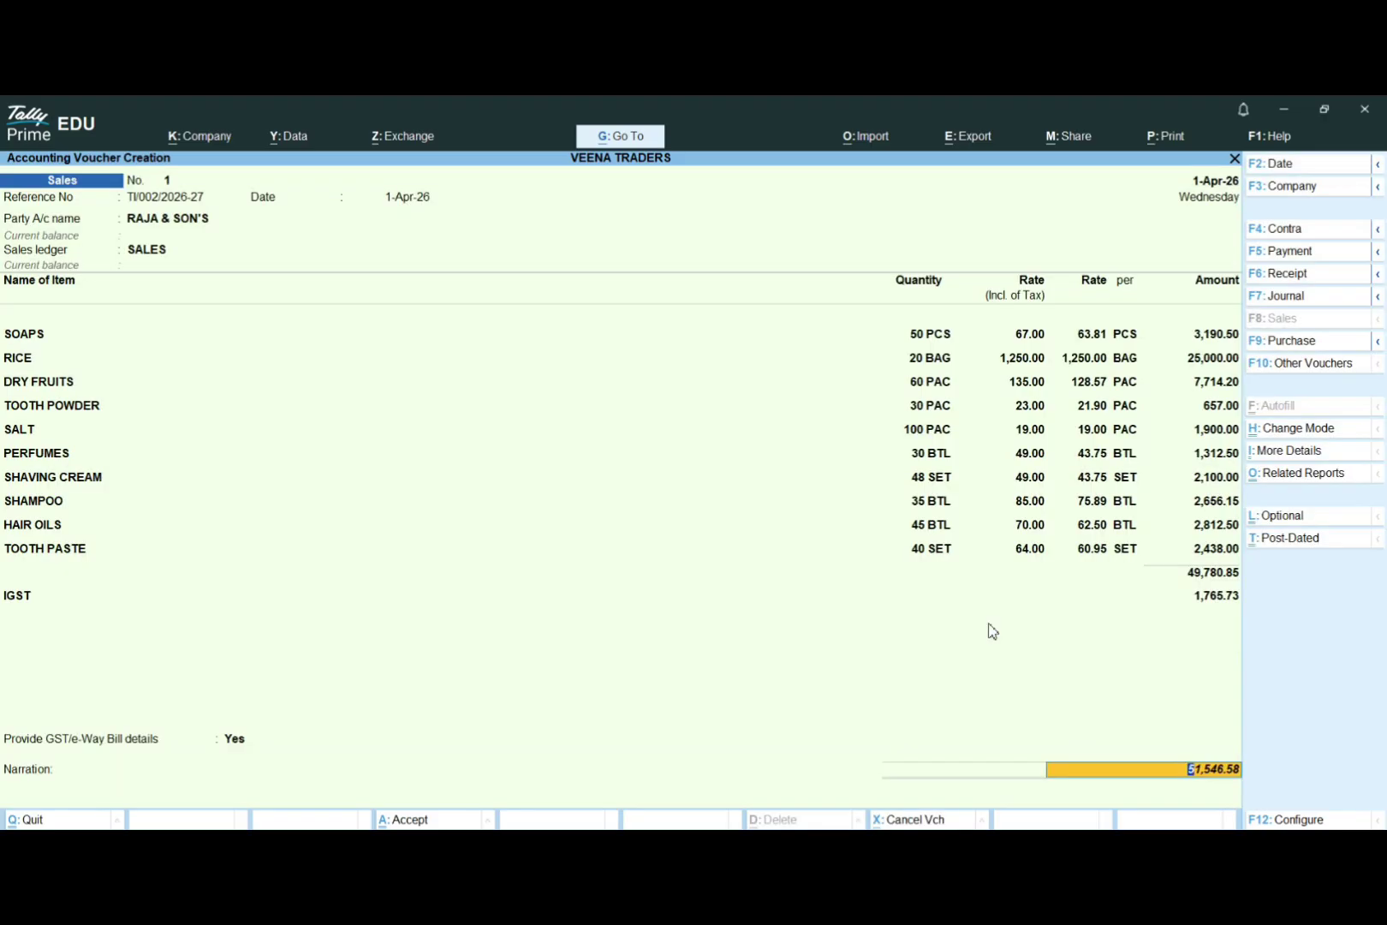
Accept the completed sales voucher for RAJA & SON'S without a narration.
key(Return)
key(Return)
key(a)
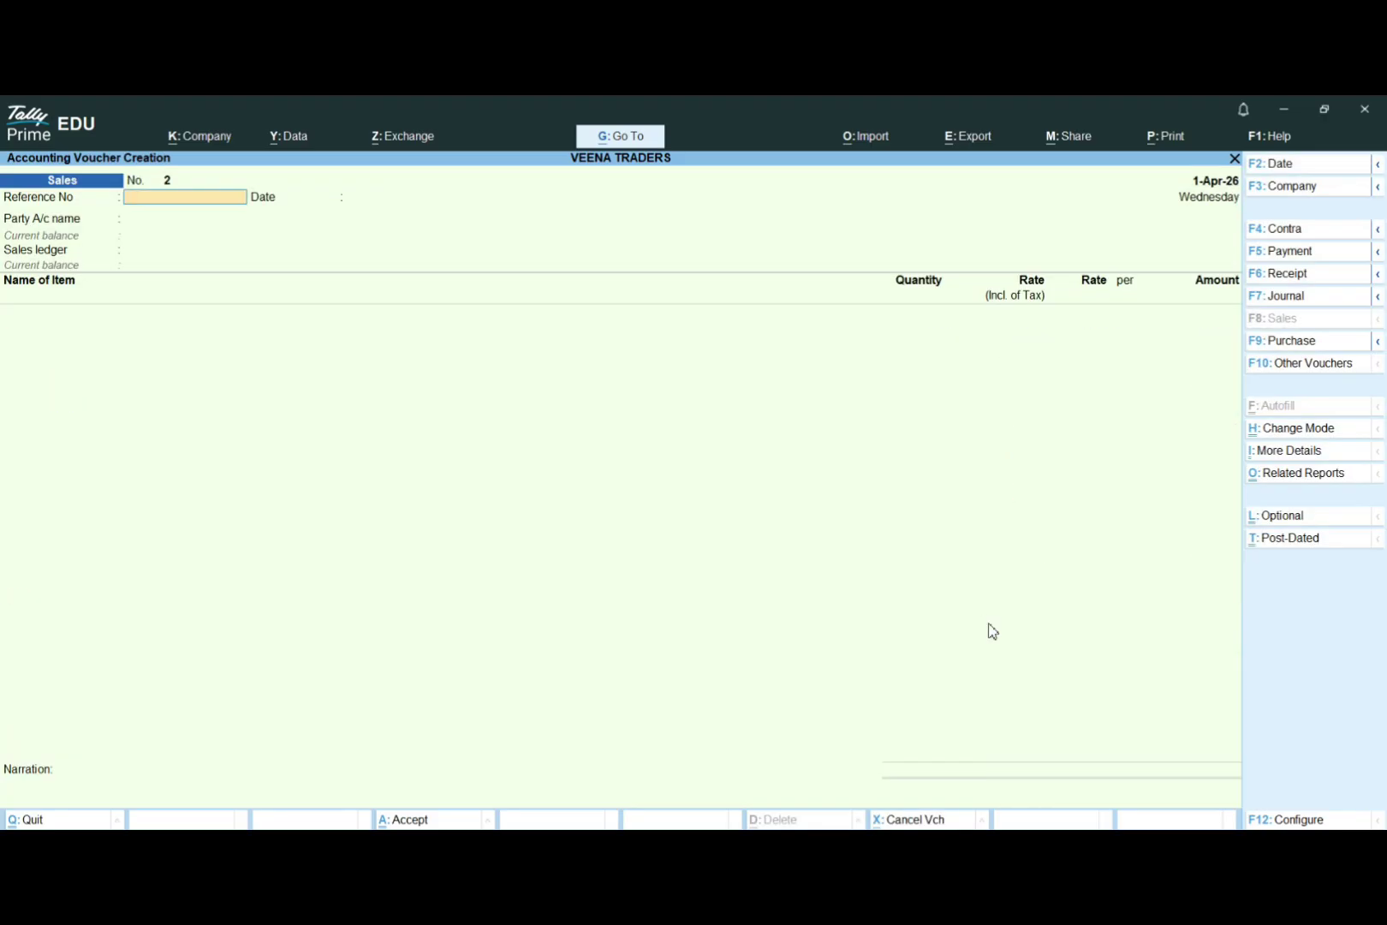
Reopen the saved sales voucher and examine its Tax Invoice in an enlarged print preview.
key(Page_Up)
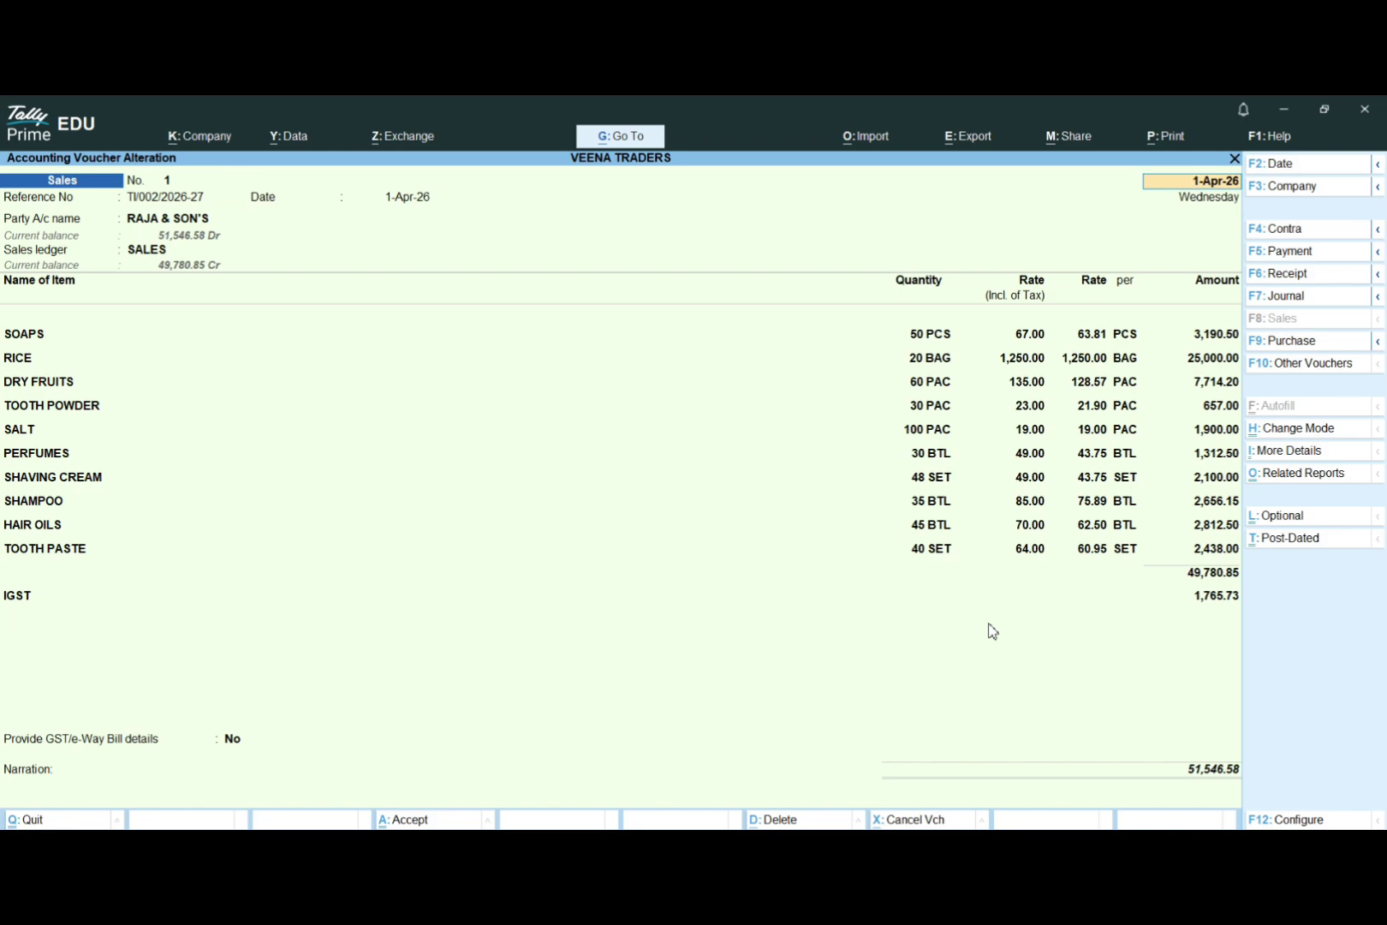
key(alt+p)
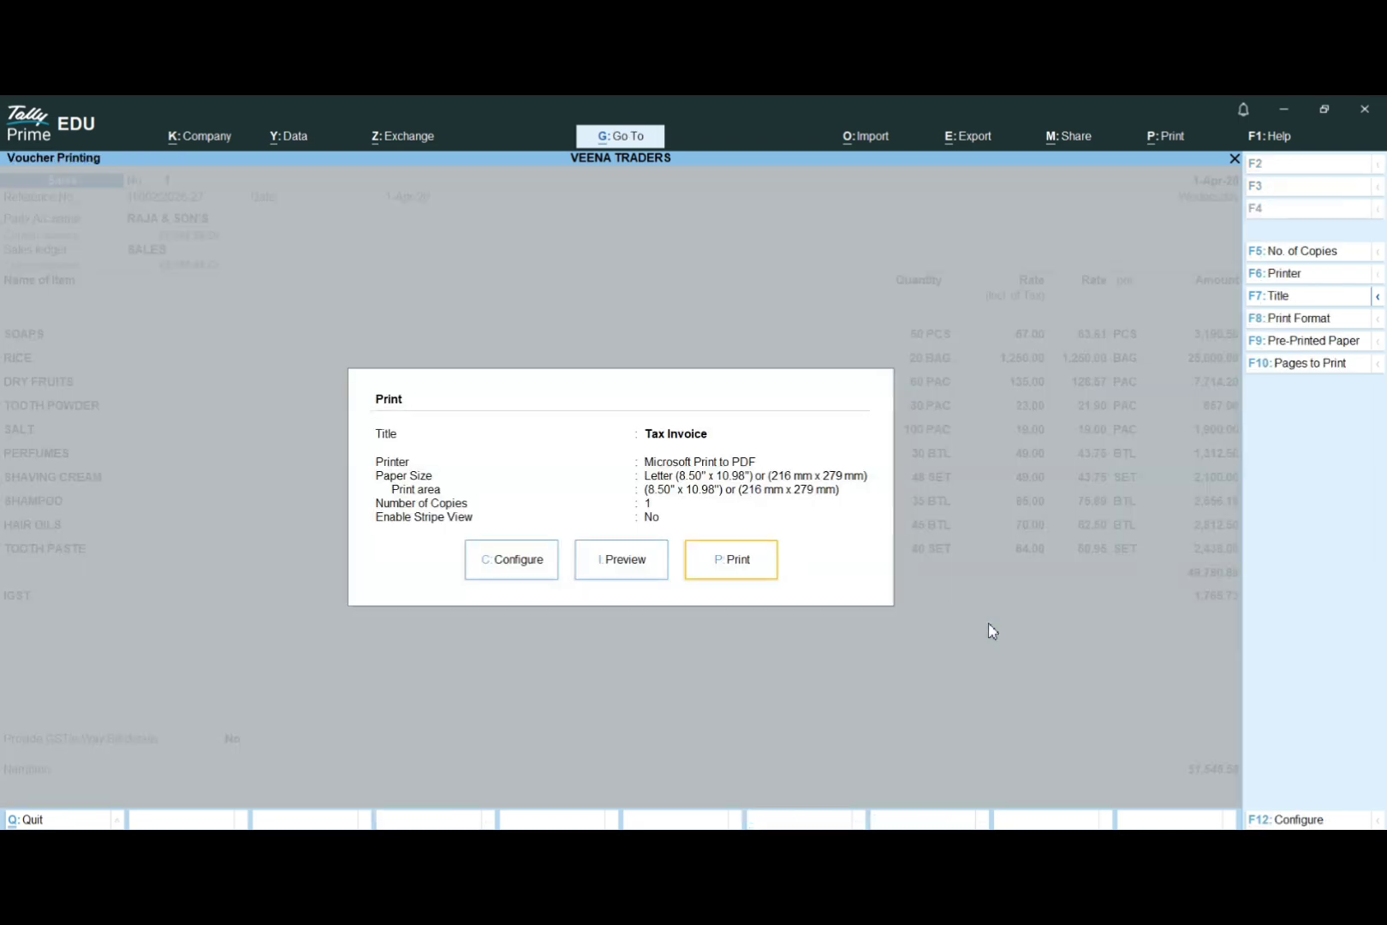
key(i)
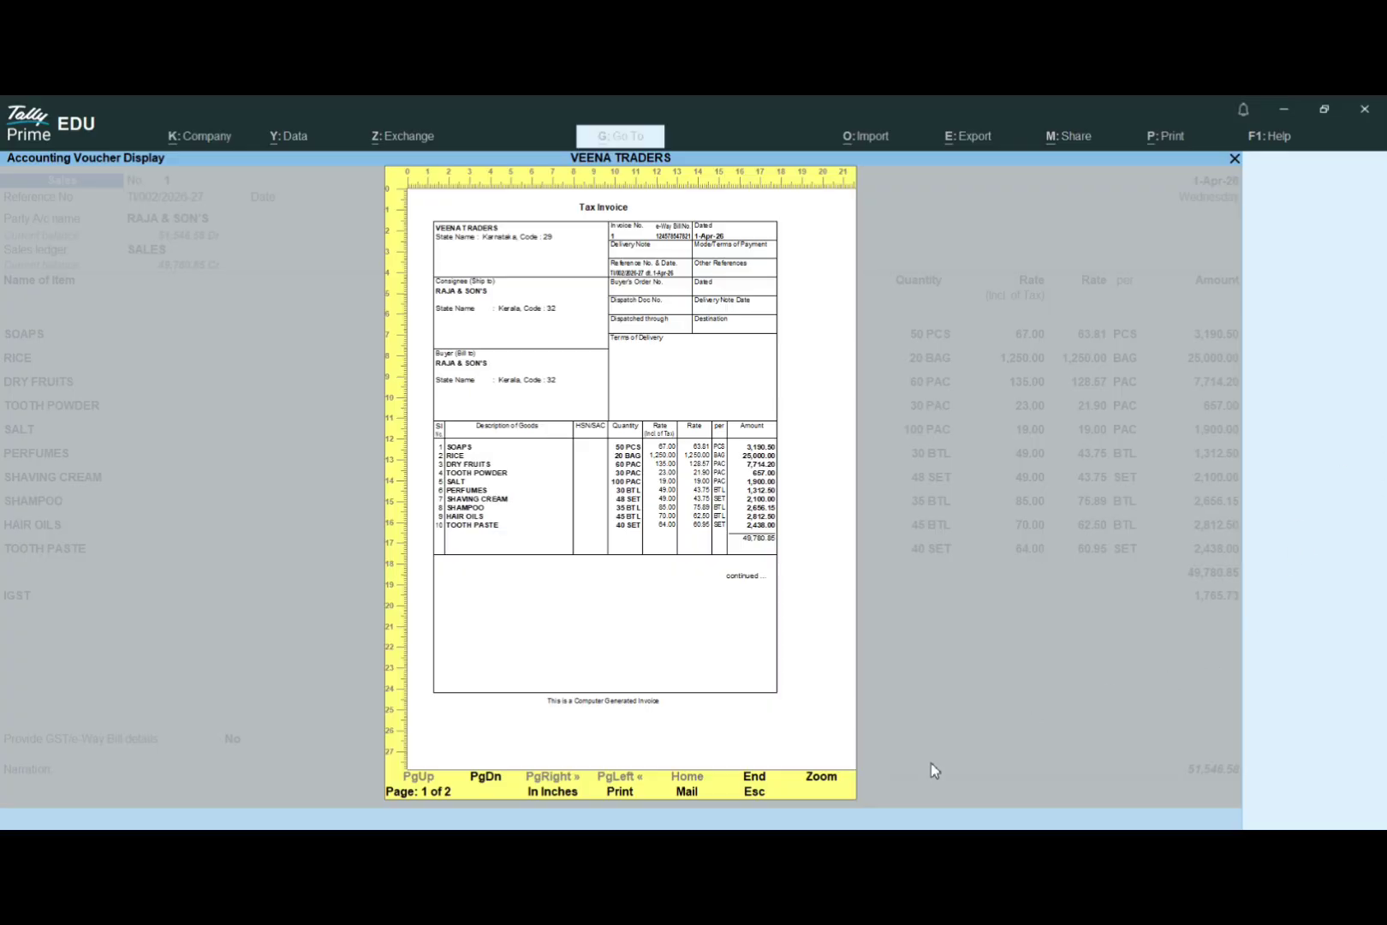
click(837, 788)
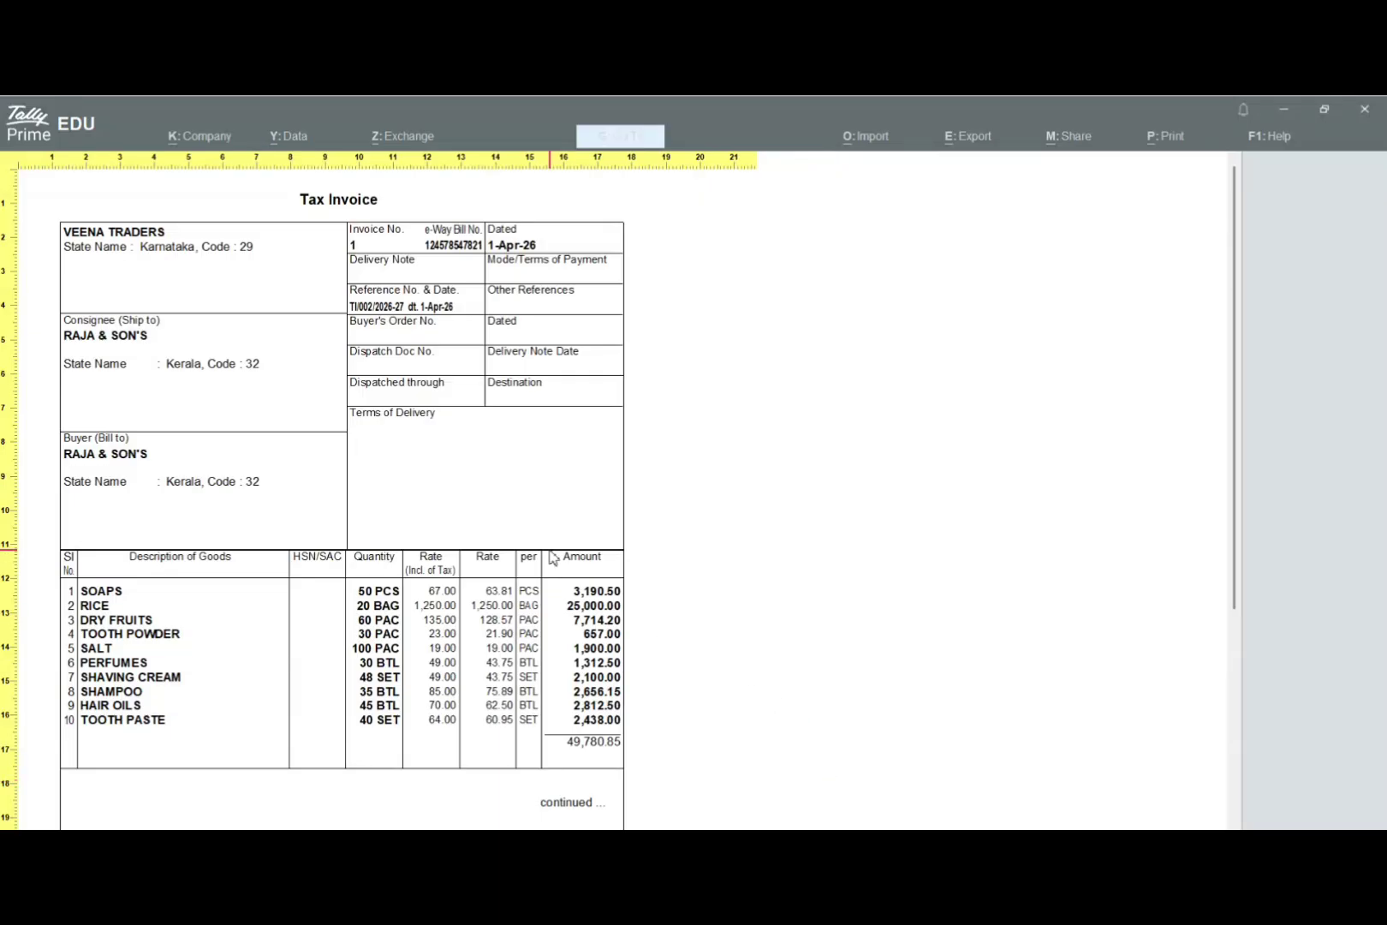
scroll(552, 557, down, 2)
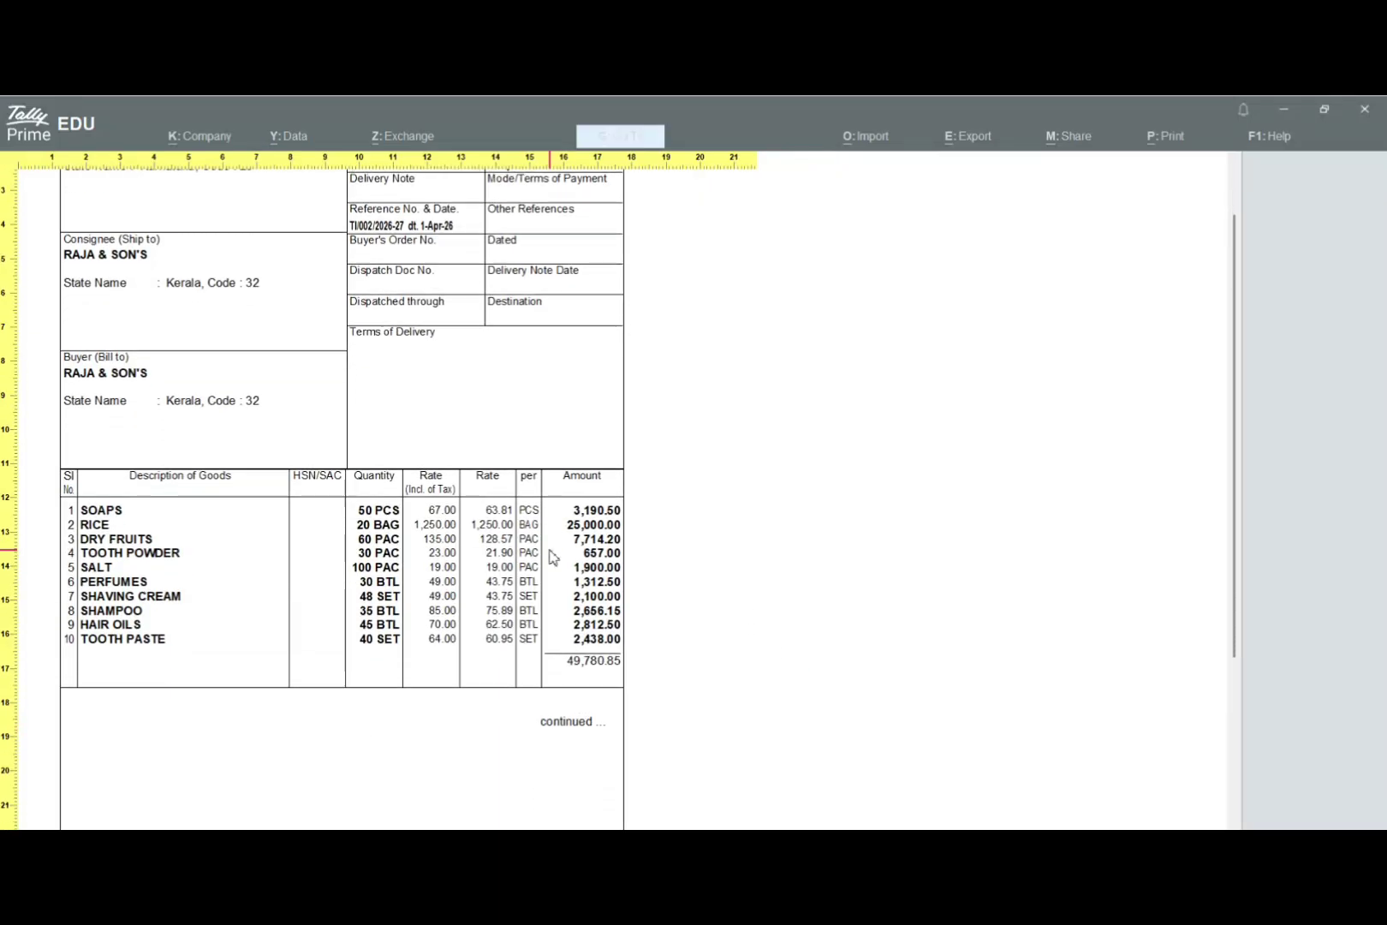
scroll(488, 531, down, 3)
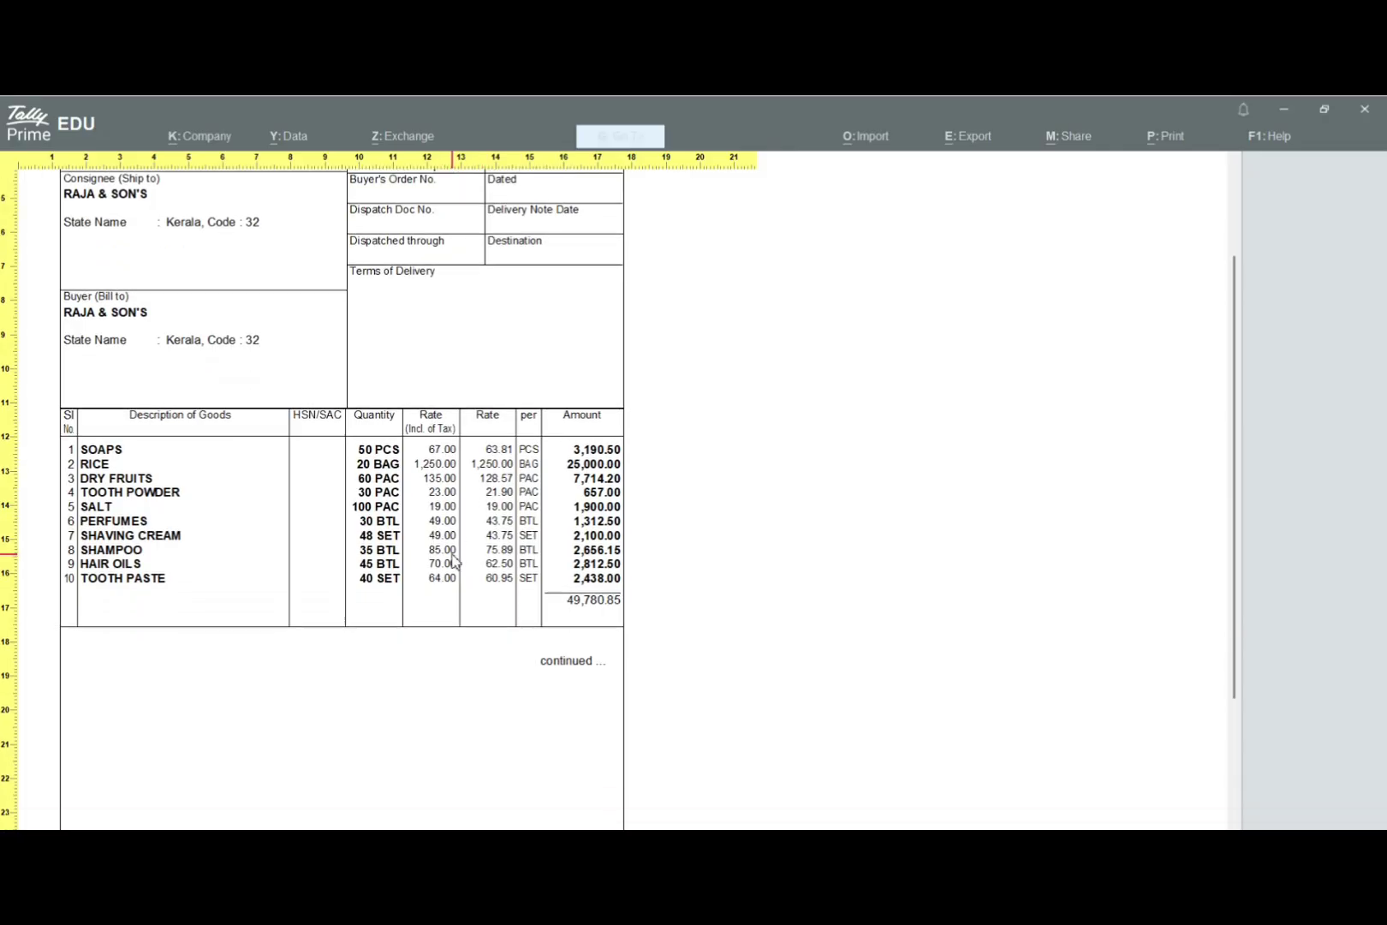
scroll(453, 560, down, 3)
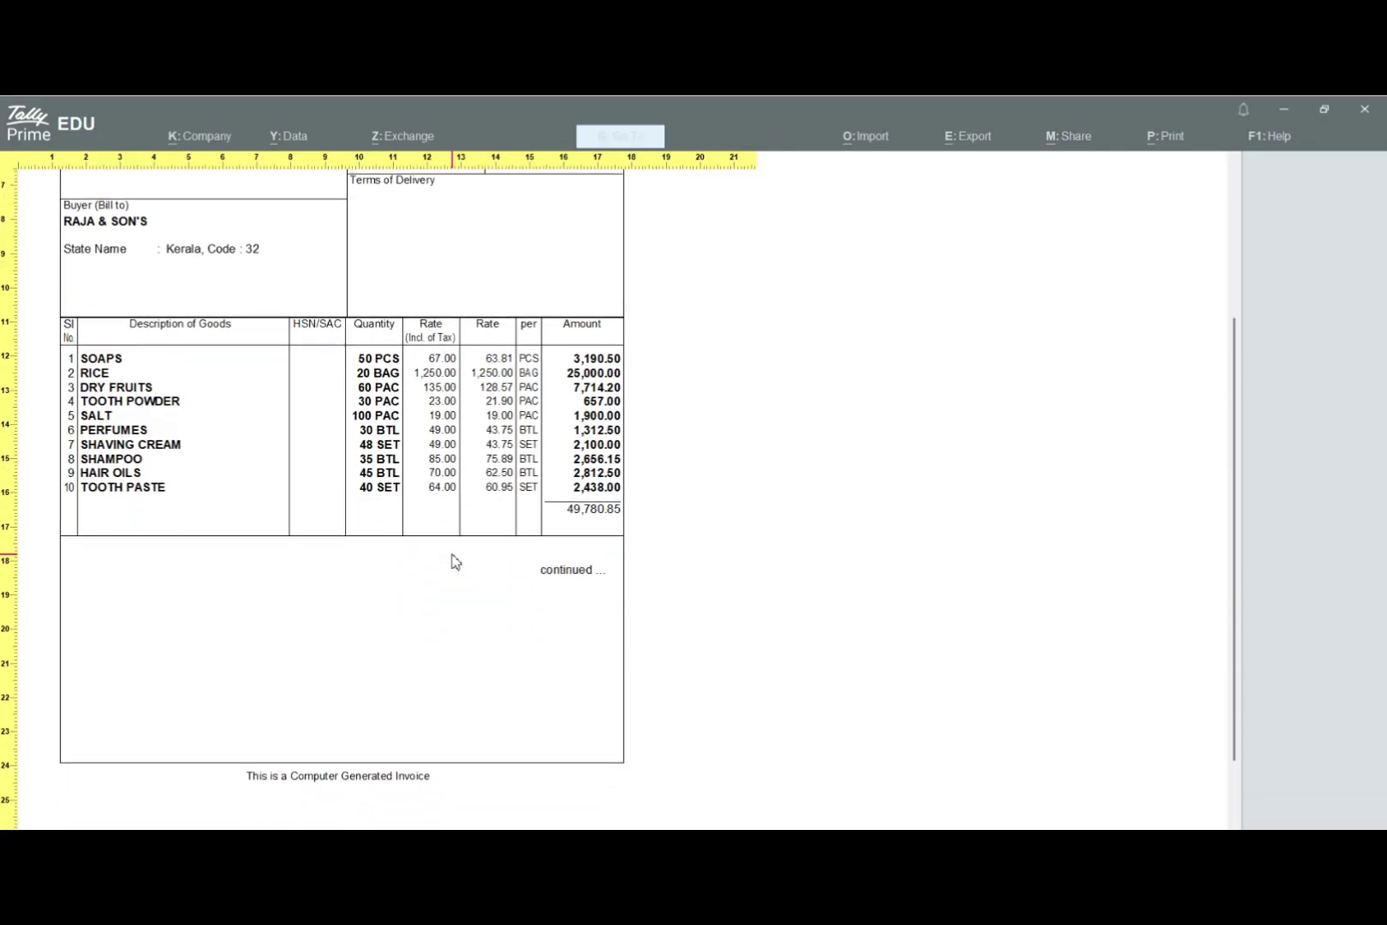
Examine both pages of the Tax Invoice preview, including the IGST rate breakdown, and return to the sales voucher.
scroll(454, 560, down, 5)
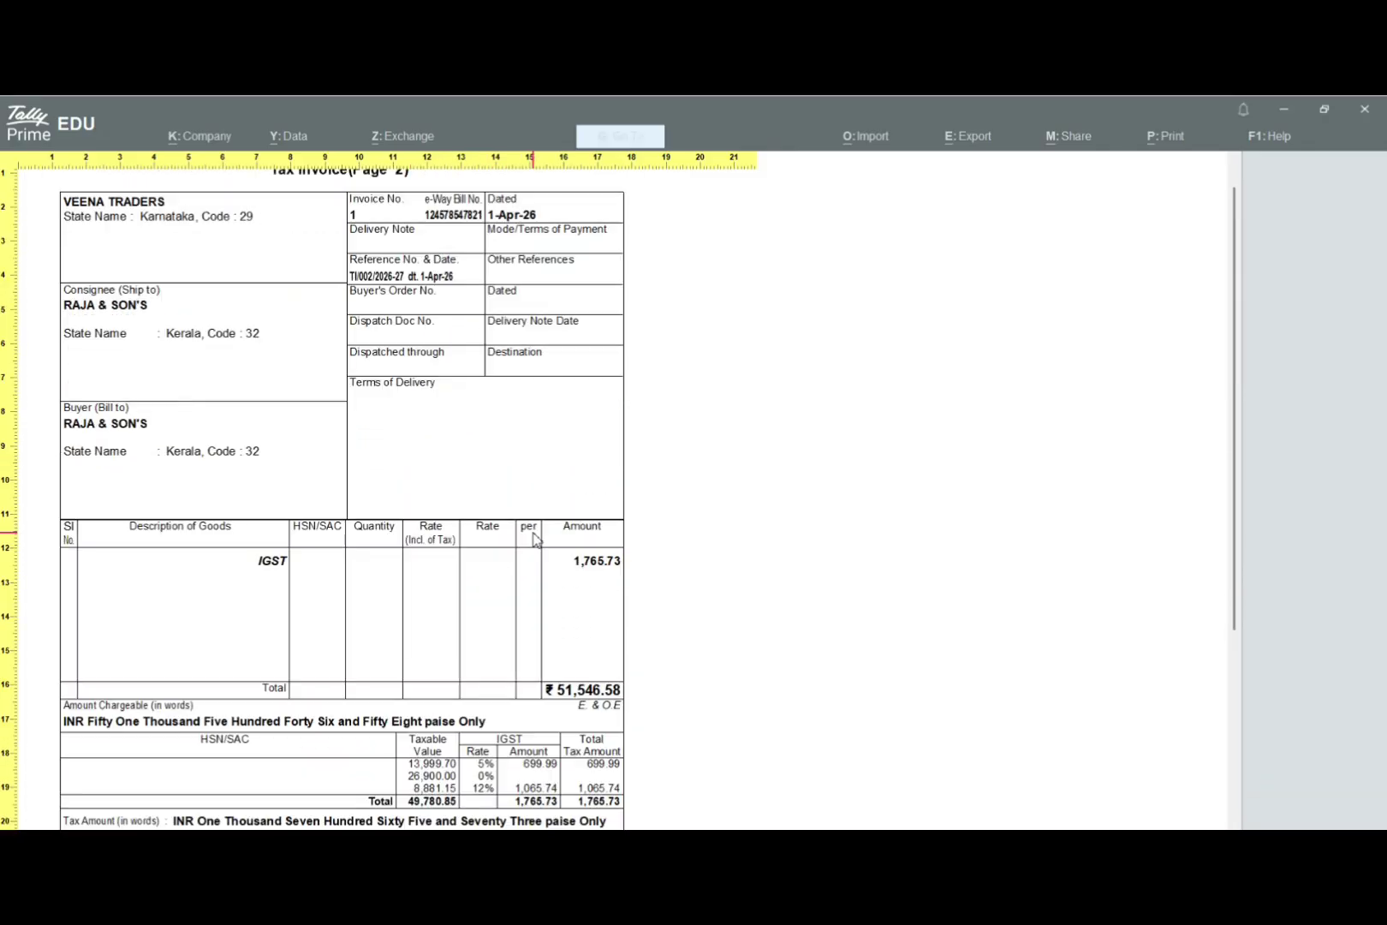
scroll(535, 539, down, 5)
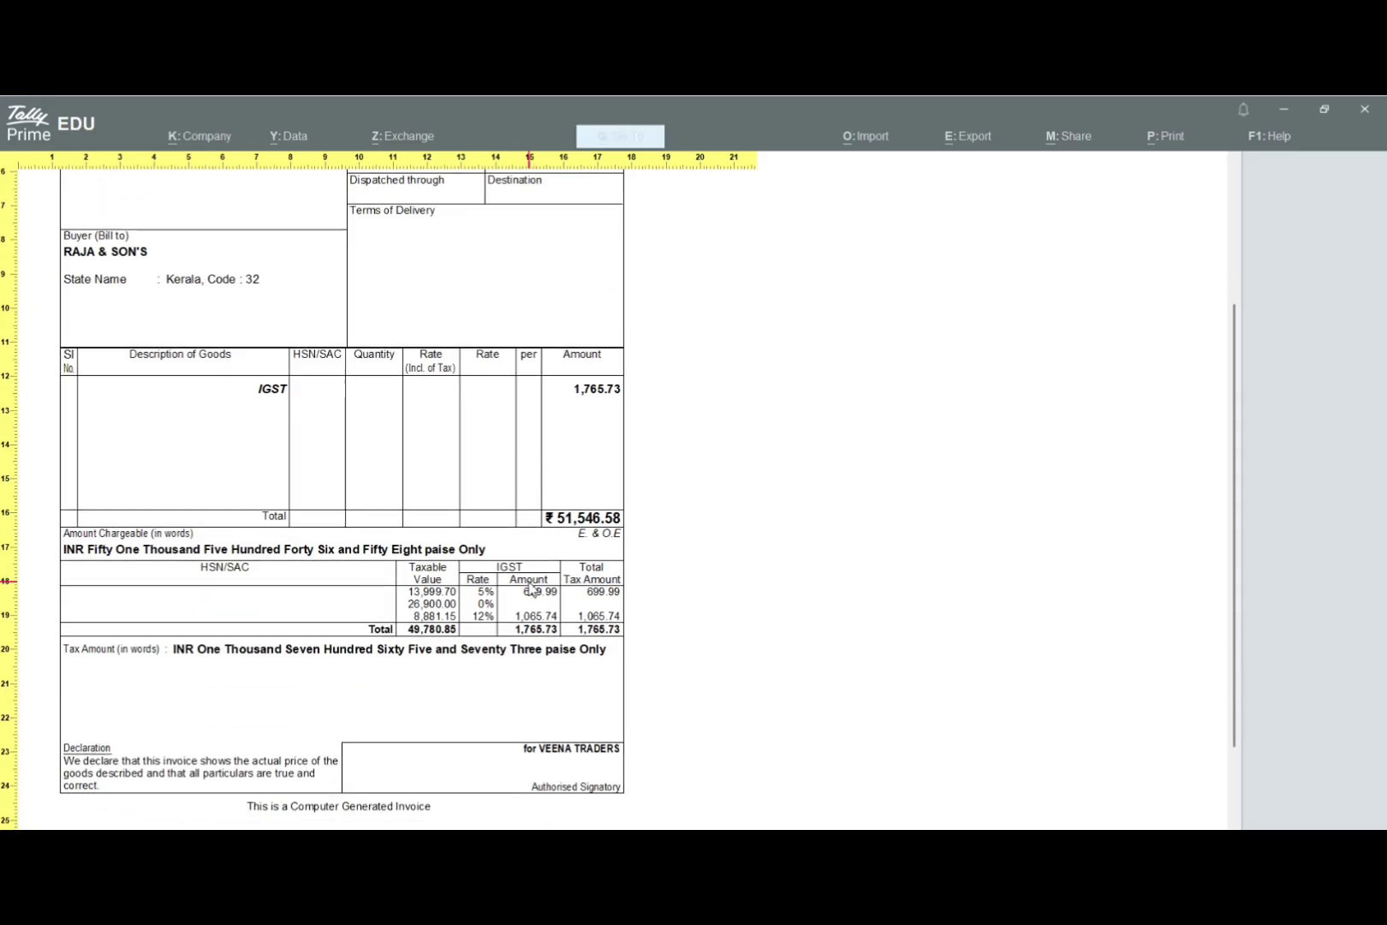
scroll(565, 548, up, 1)
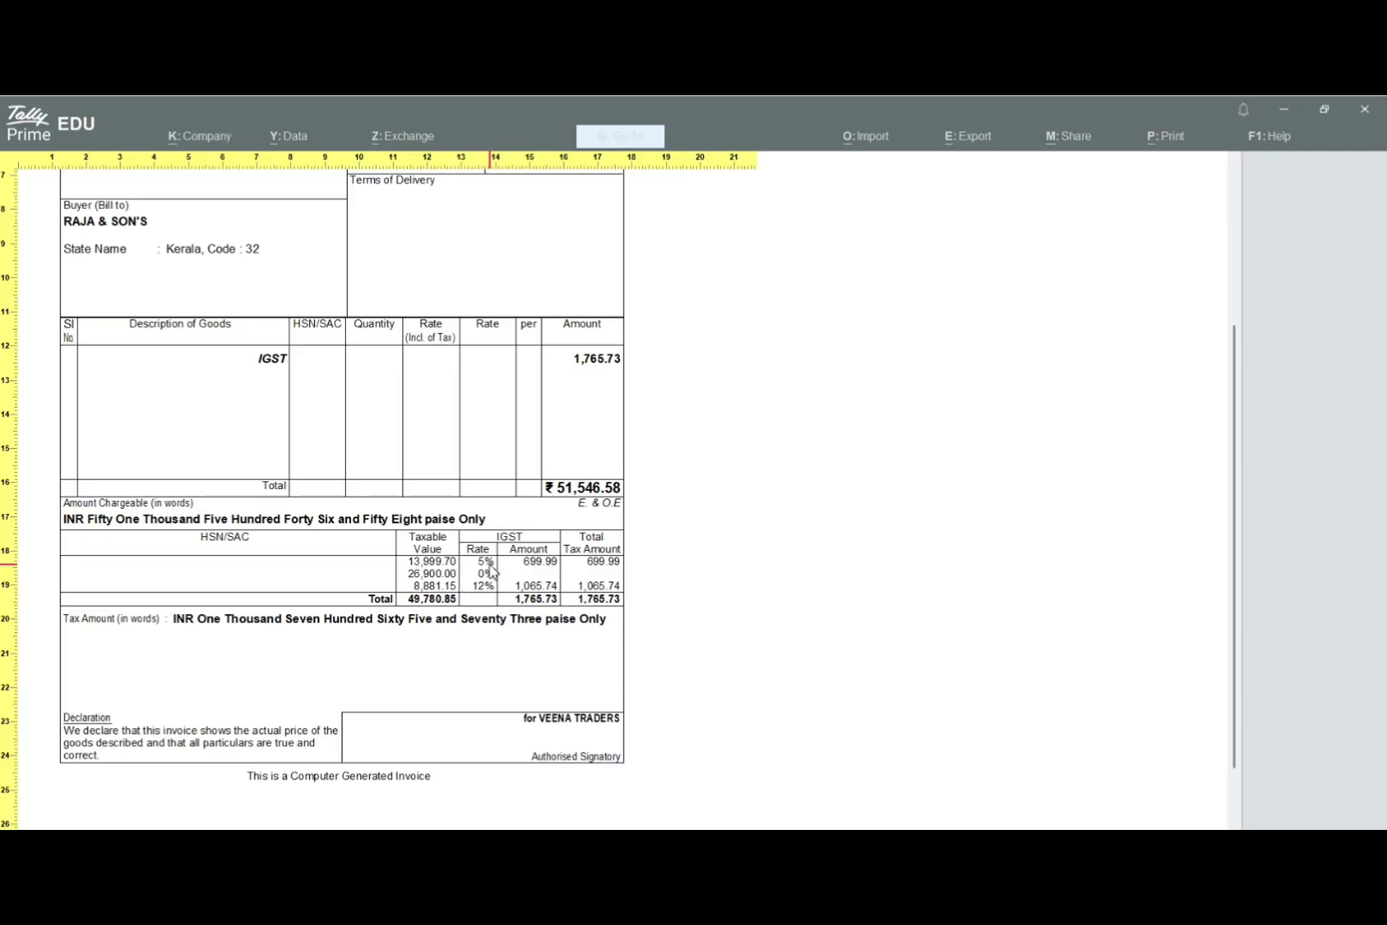
scroll(522, 615, up, 1)
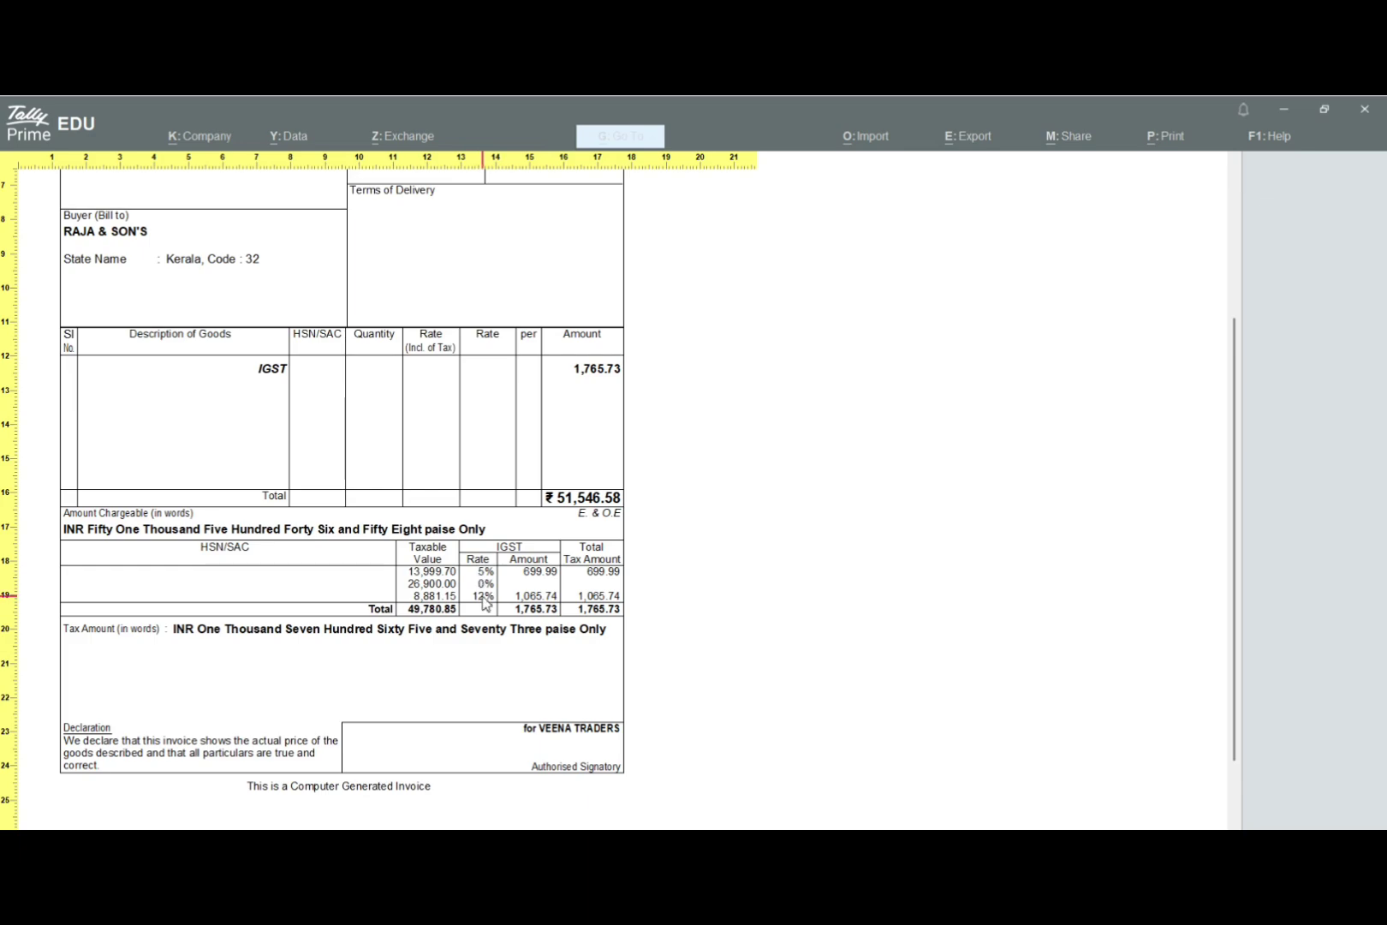
scroll(485, 604, up, 2)
scroll(484, 604, up, 3)
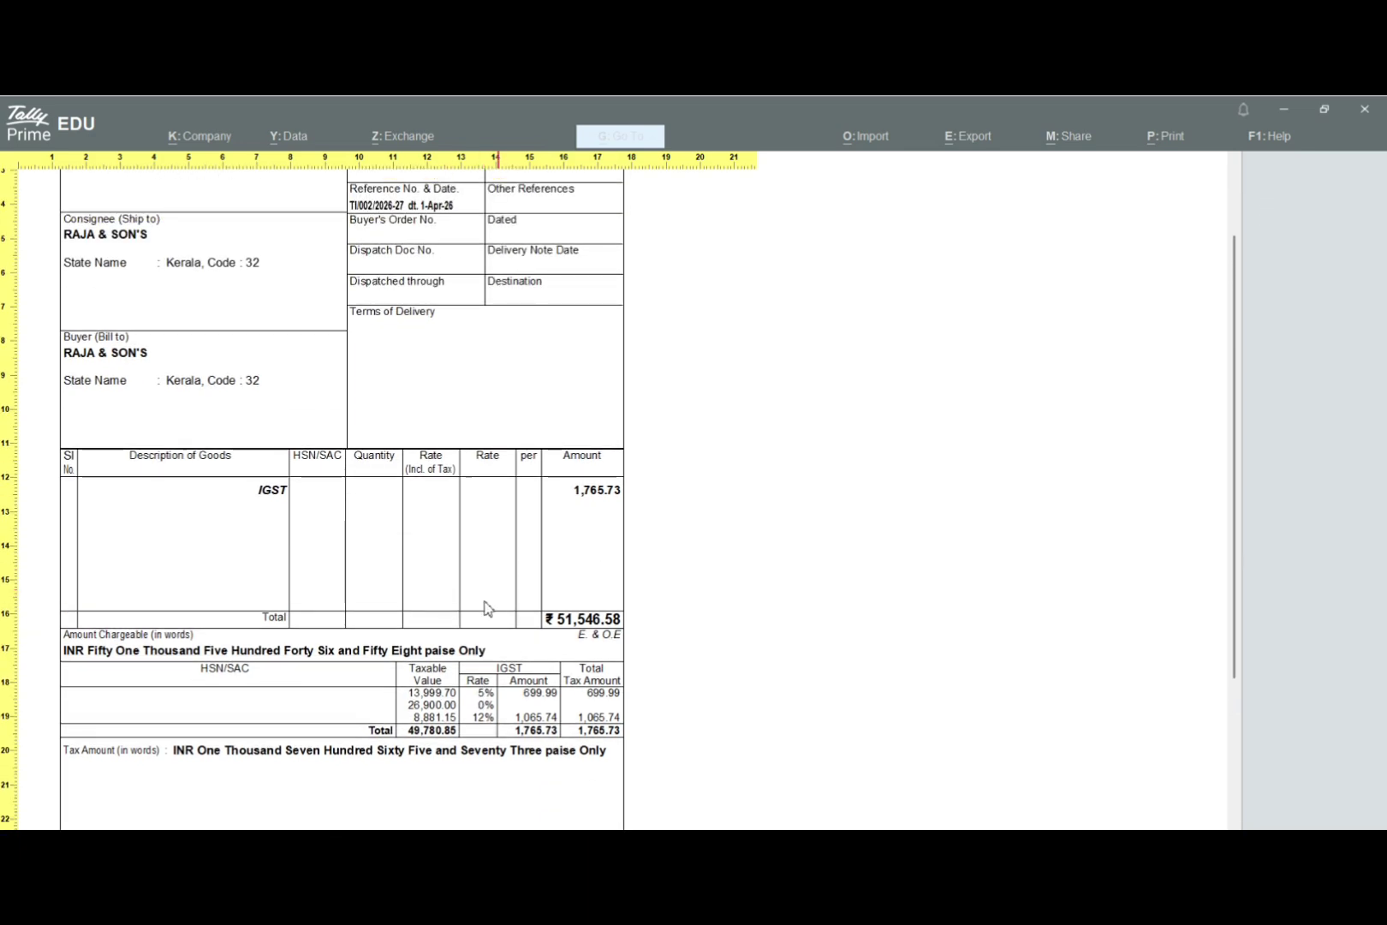
scroll(469, 653, up, 2)
scroll(469, 653, up, 5)
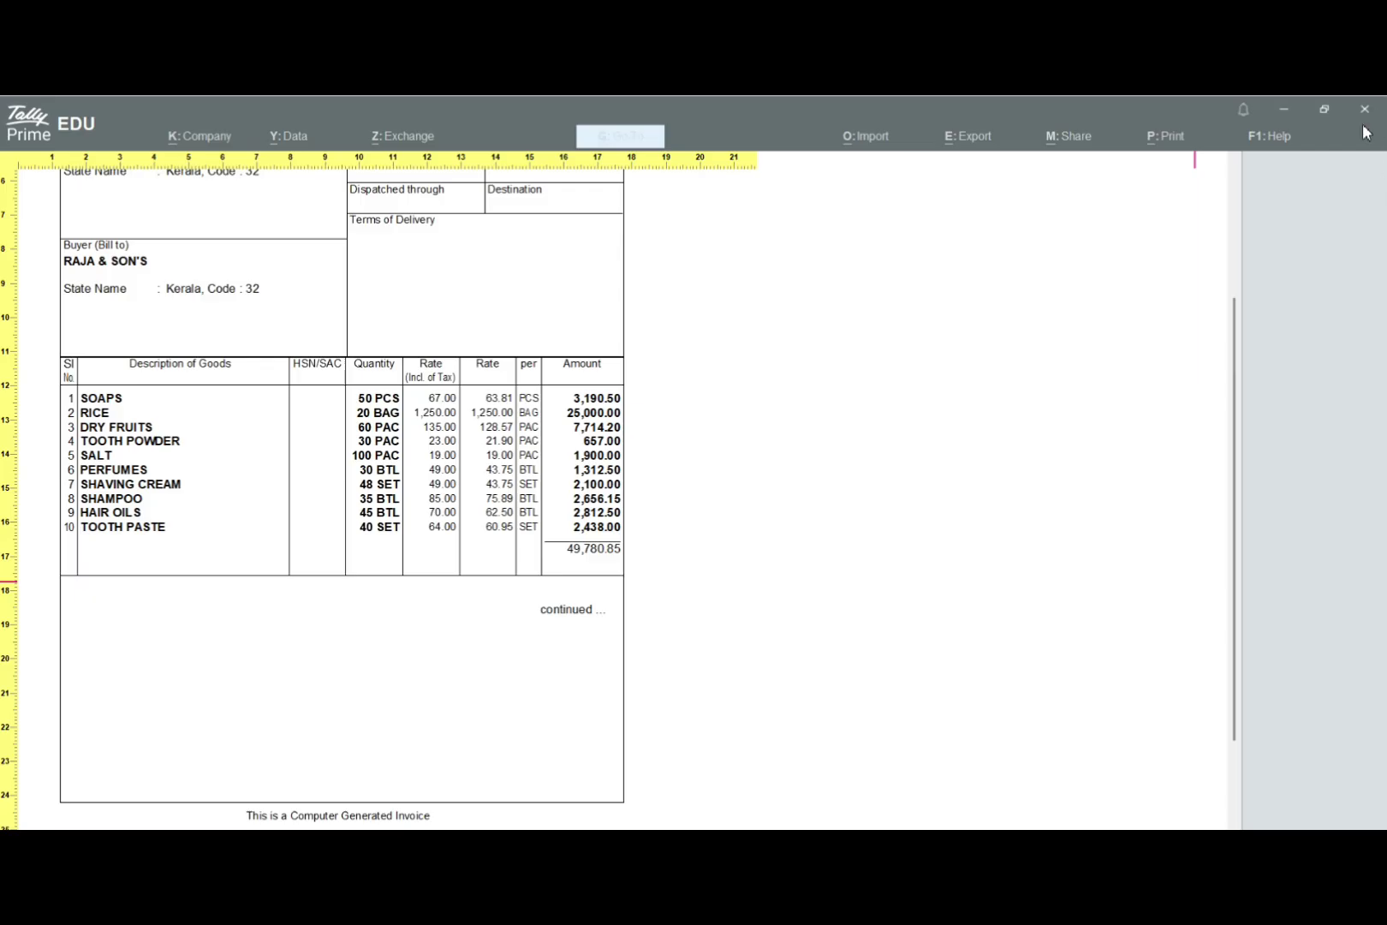
key(Escape)
key(Escape)
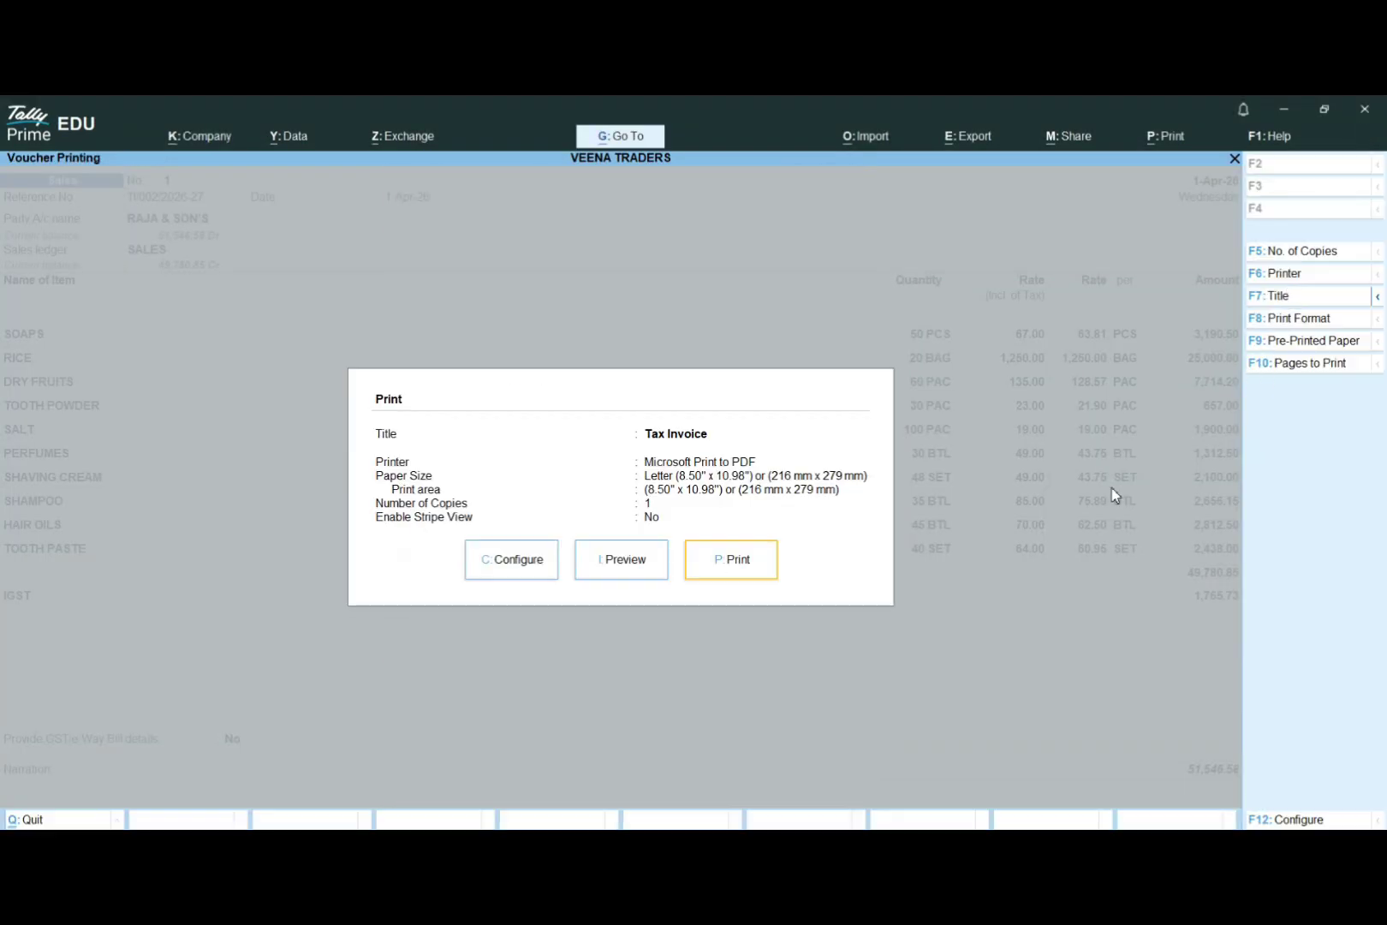
key(Escape)
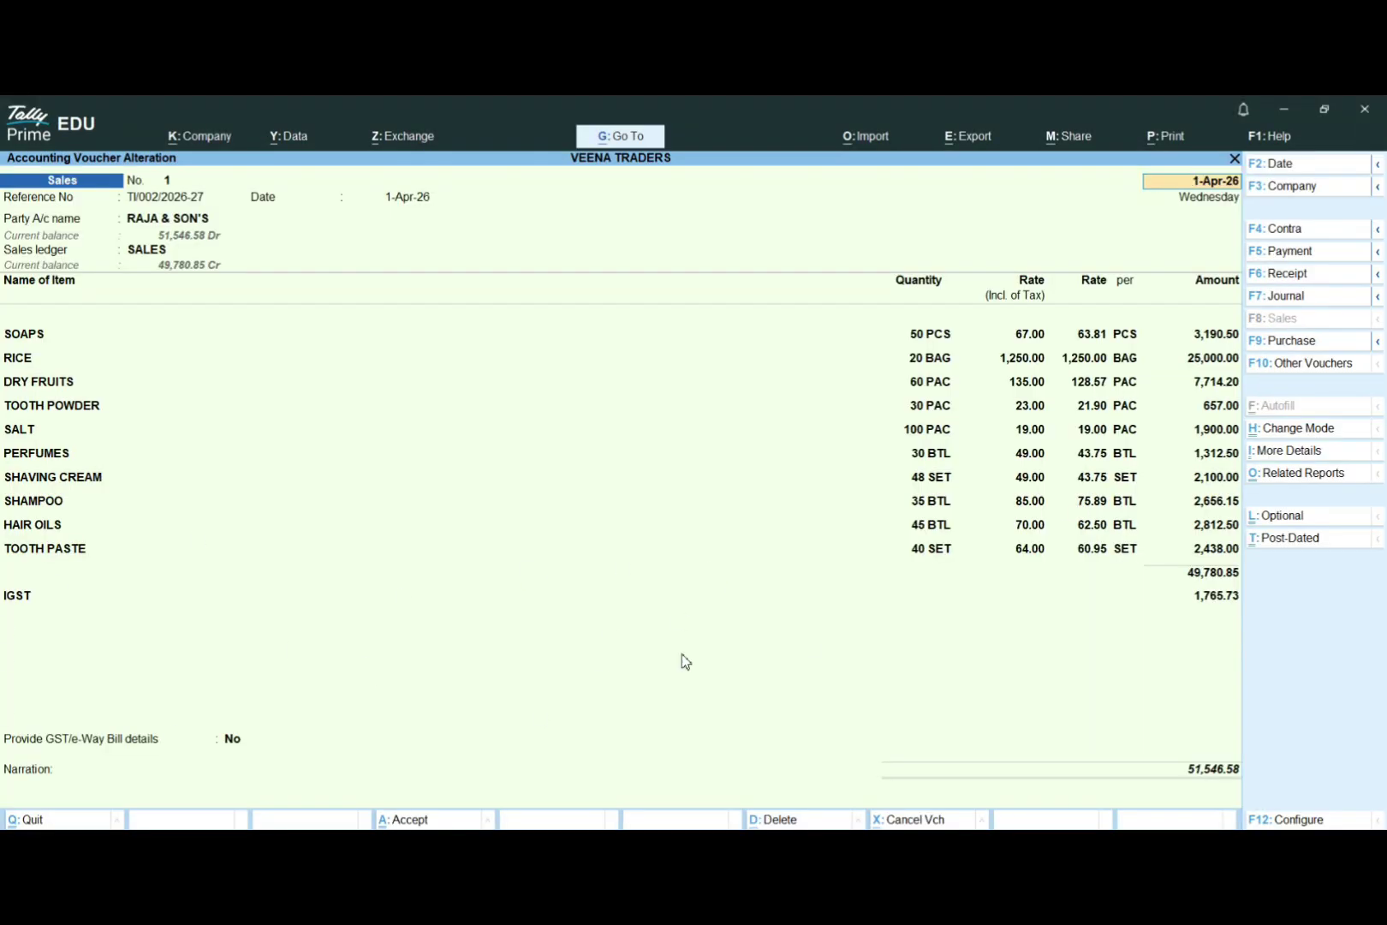
Export the current sales voucher as the PDF file Sales_1.pdf to the local drive.
key(ctrl)
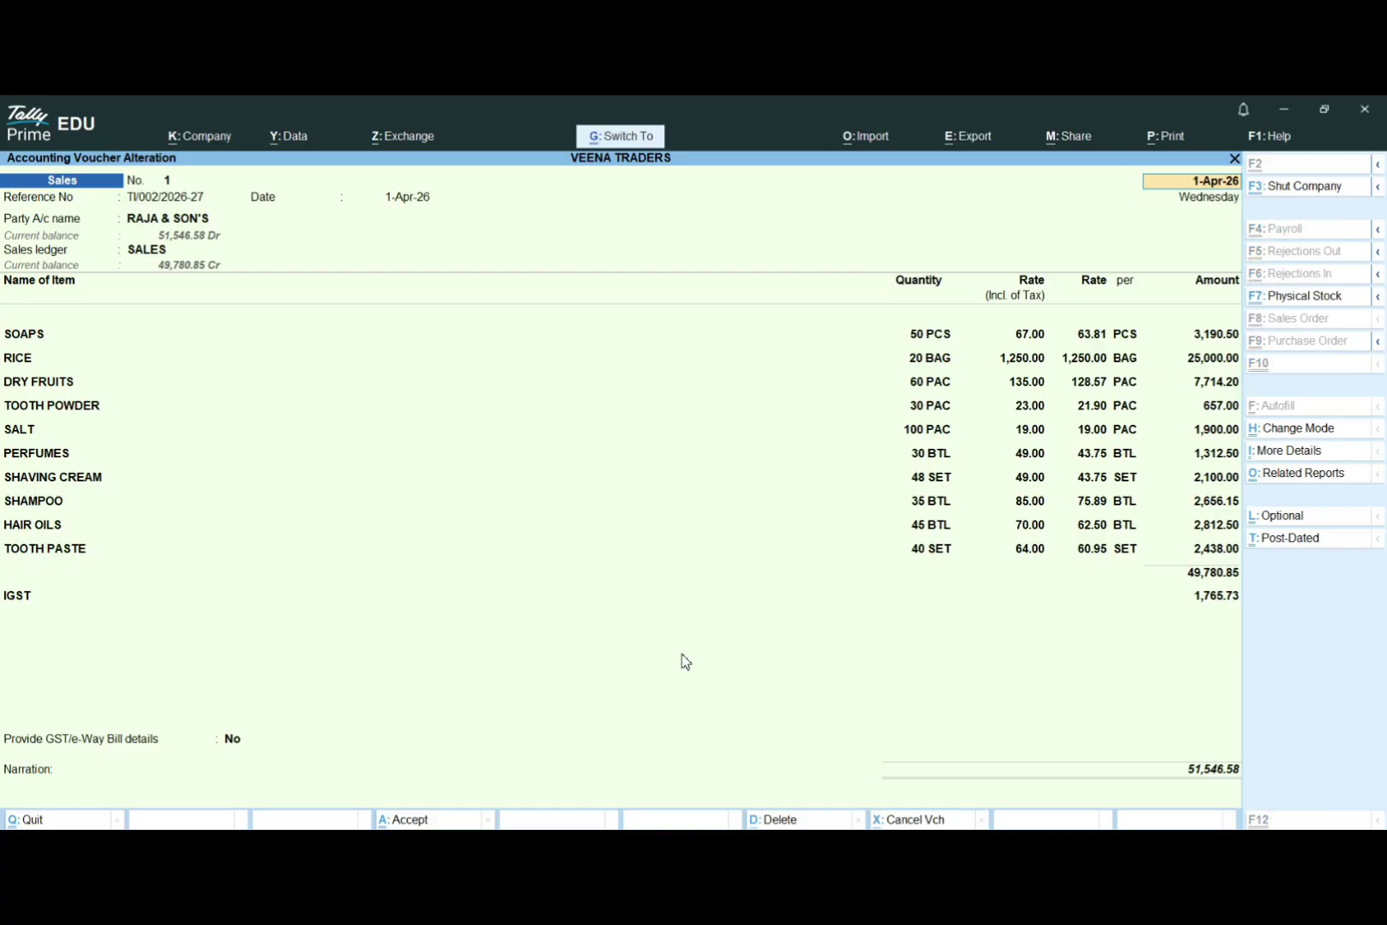
key(alt+e)
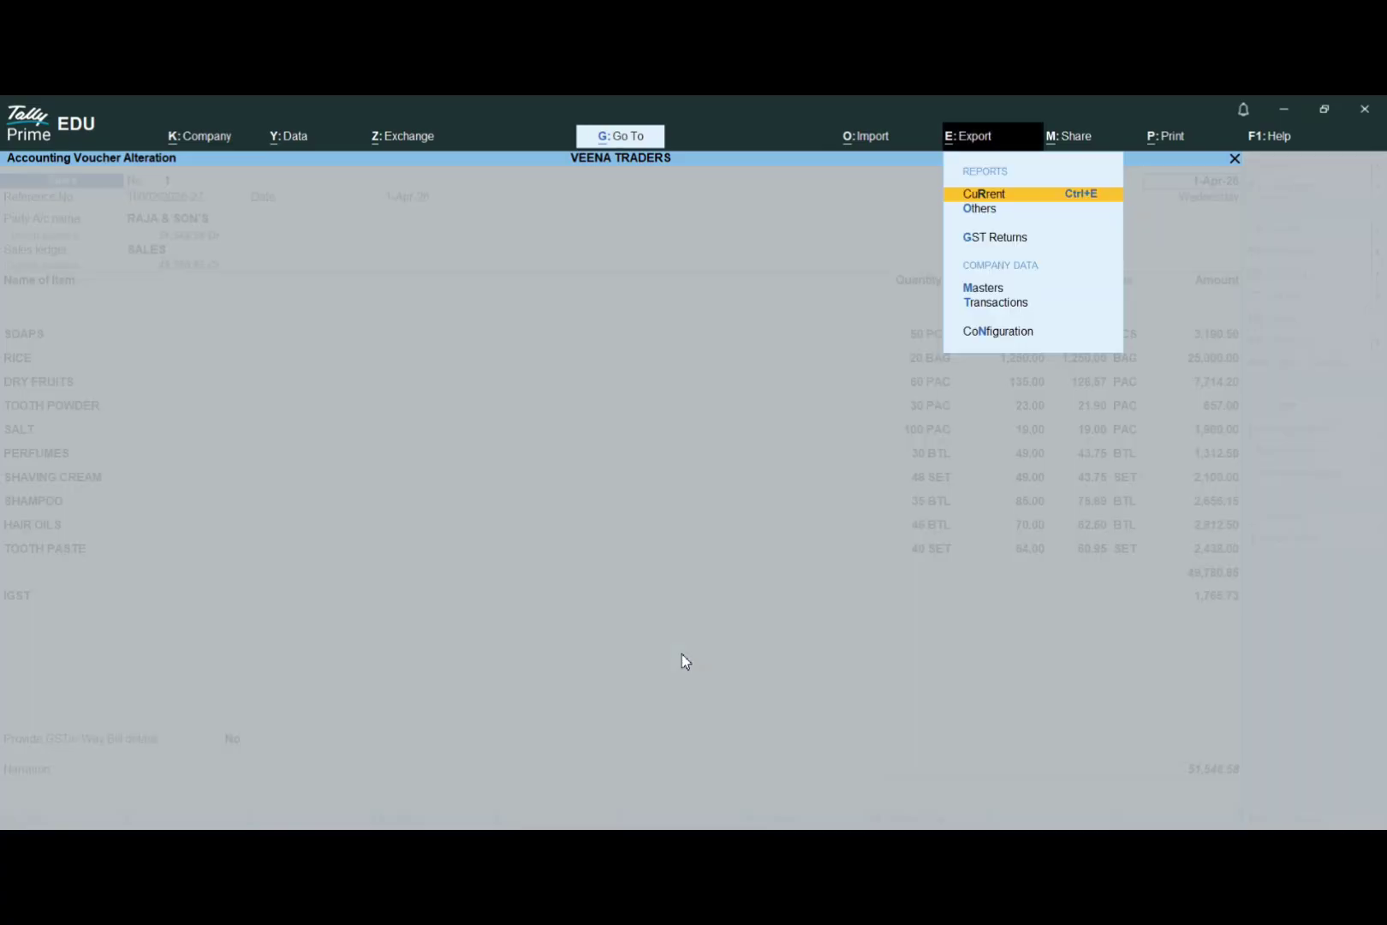
key(Return)
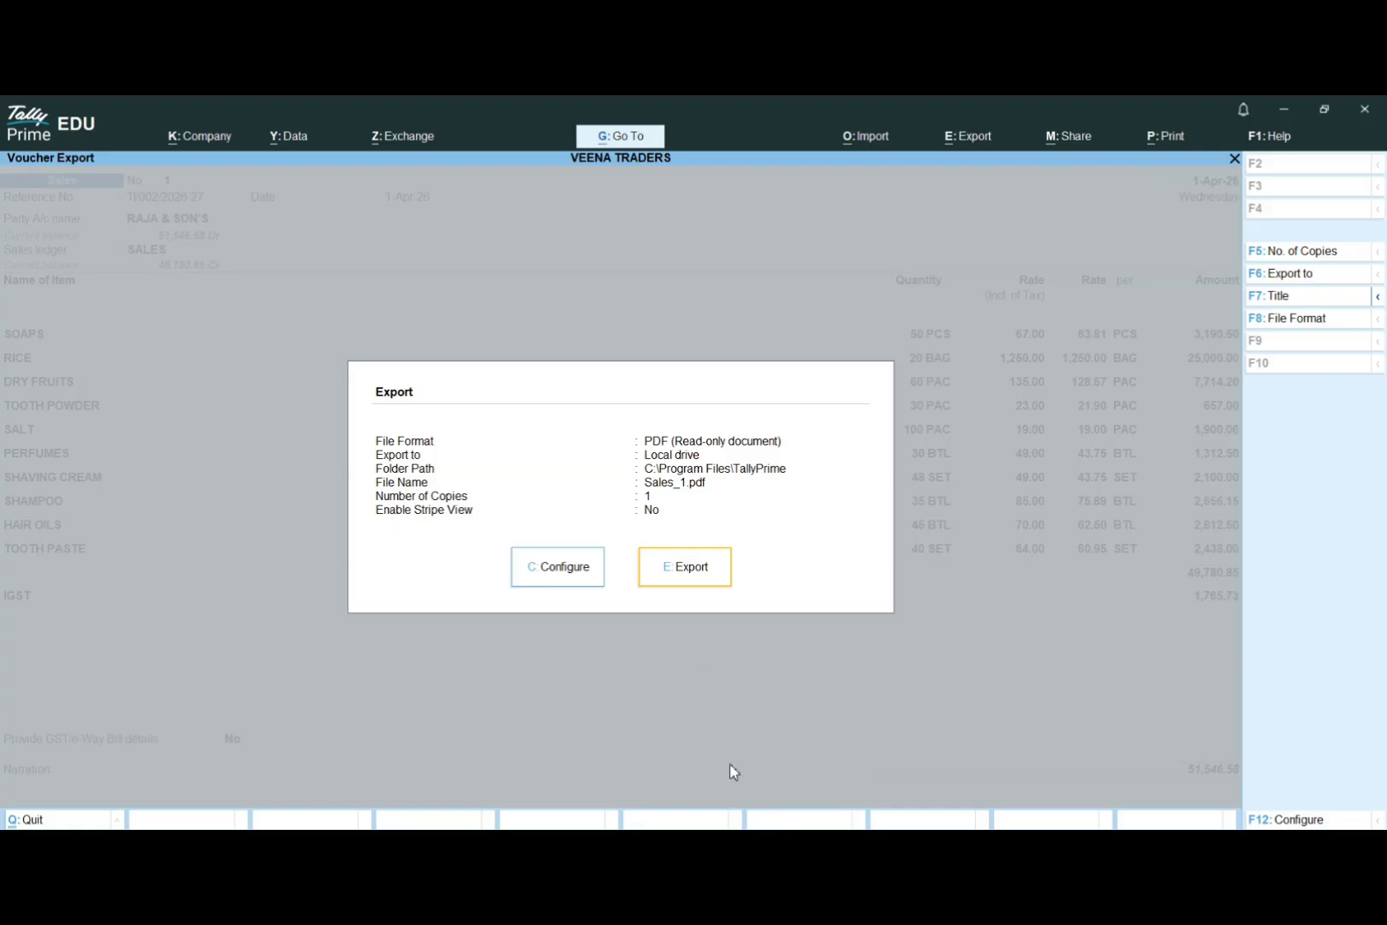
key(Return)
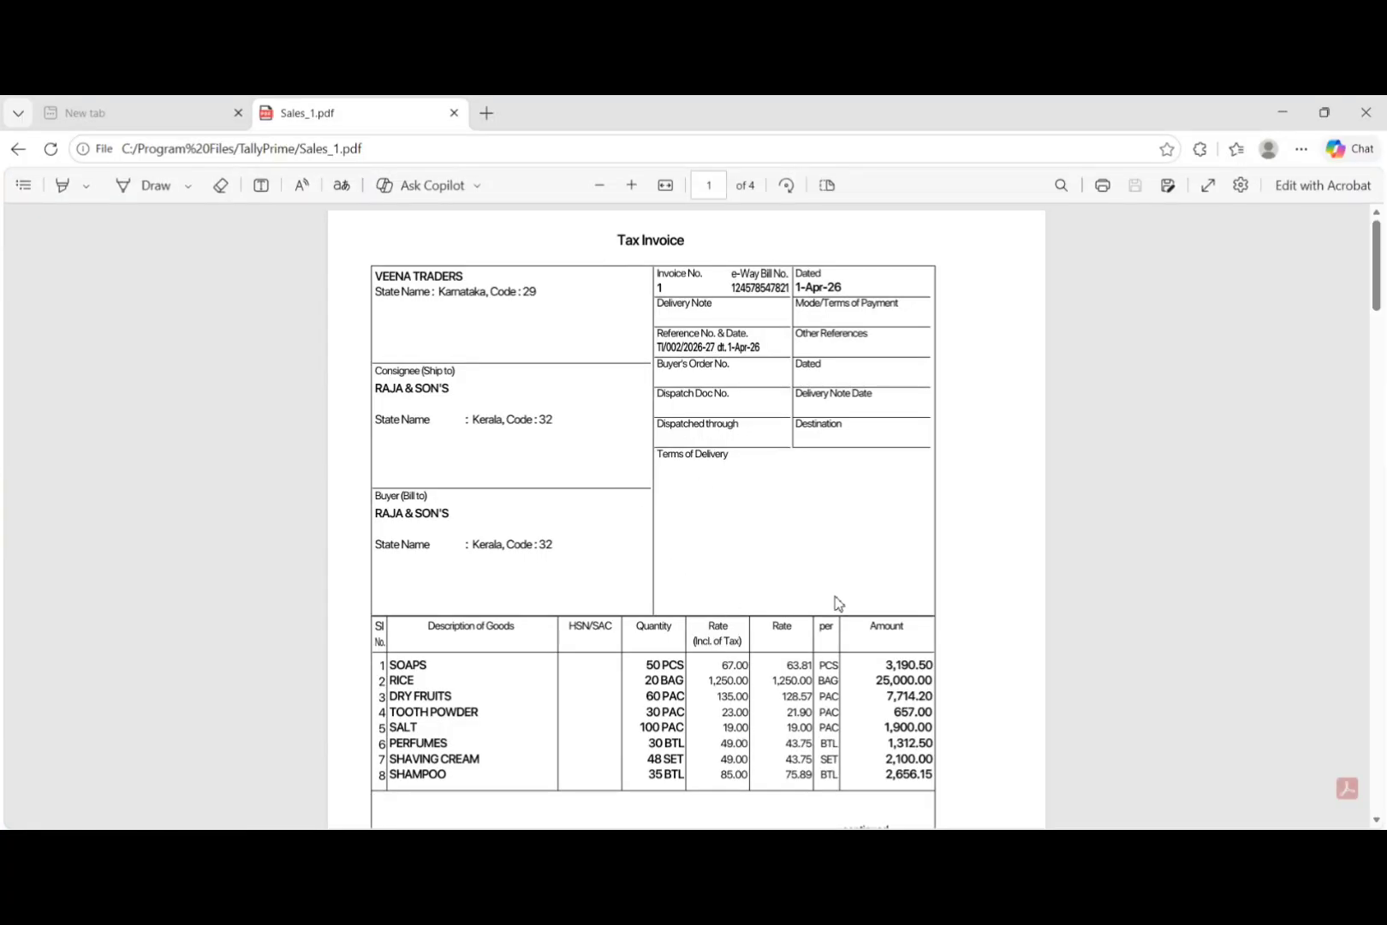
Read through all pages of the exported Sales_1.pdf invoice, checking items and IGST details, and close it.
scroll(835, 591, down, 5)
scroll(835, 585, down, 12)
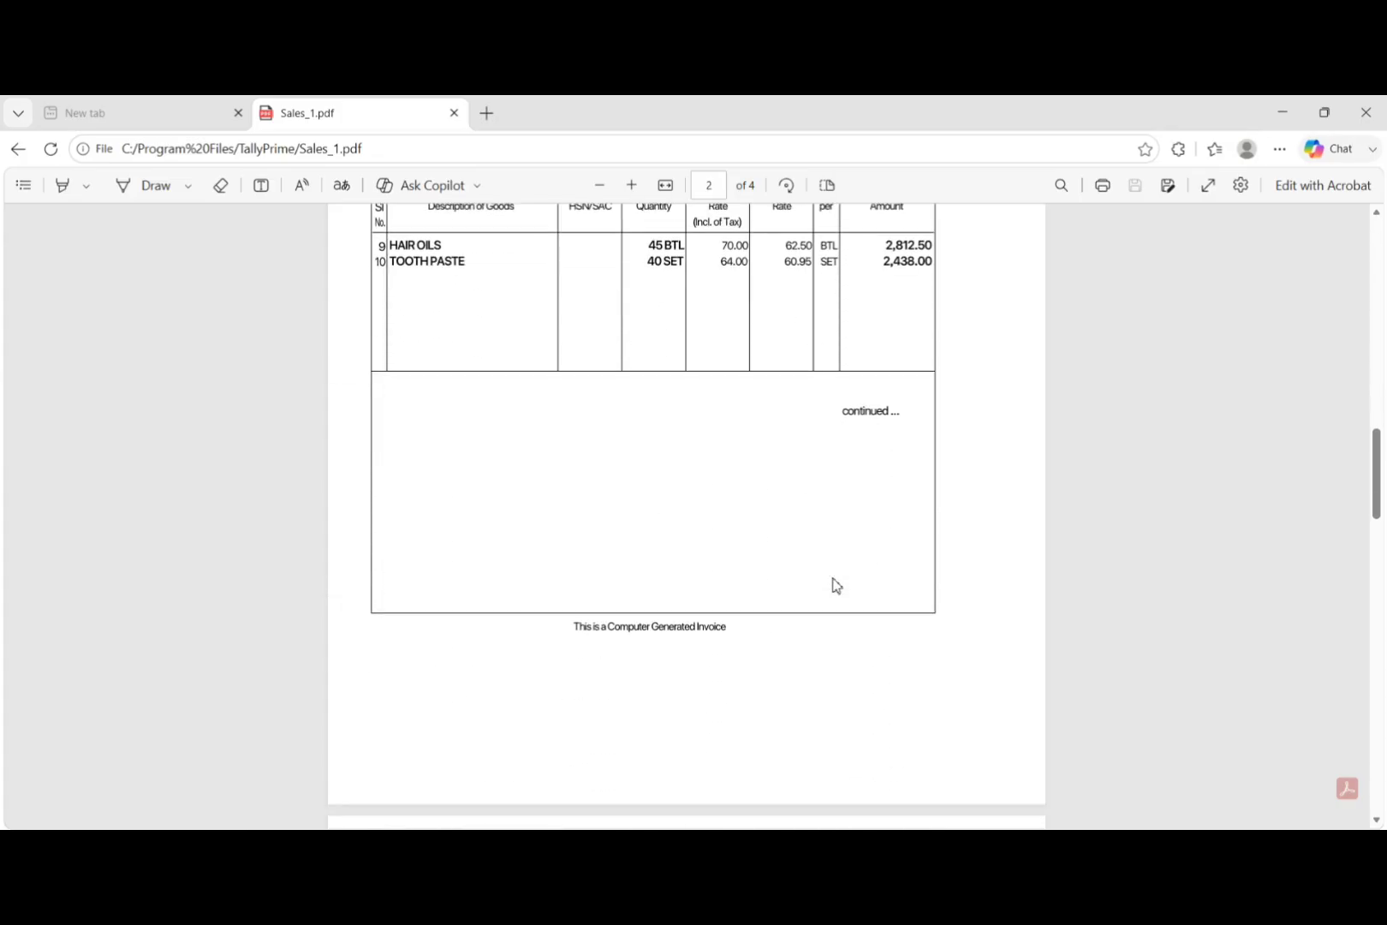
scroll(835, 586, down, 12)
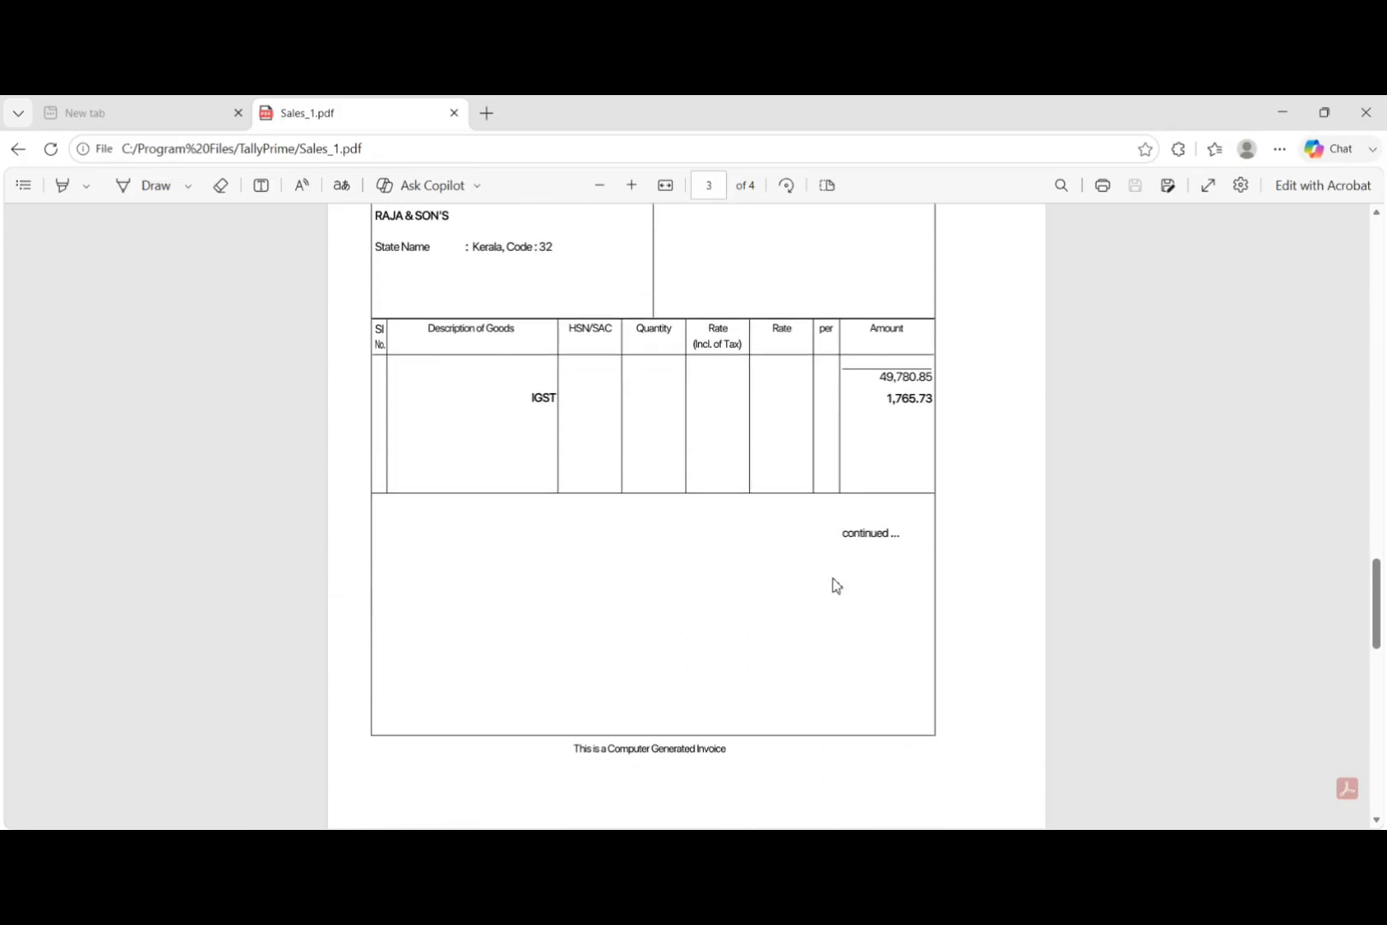
scroll(836, 586, down, 15)
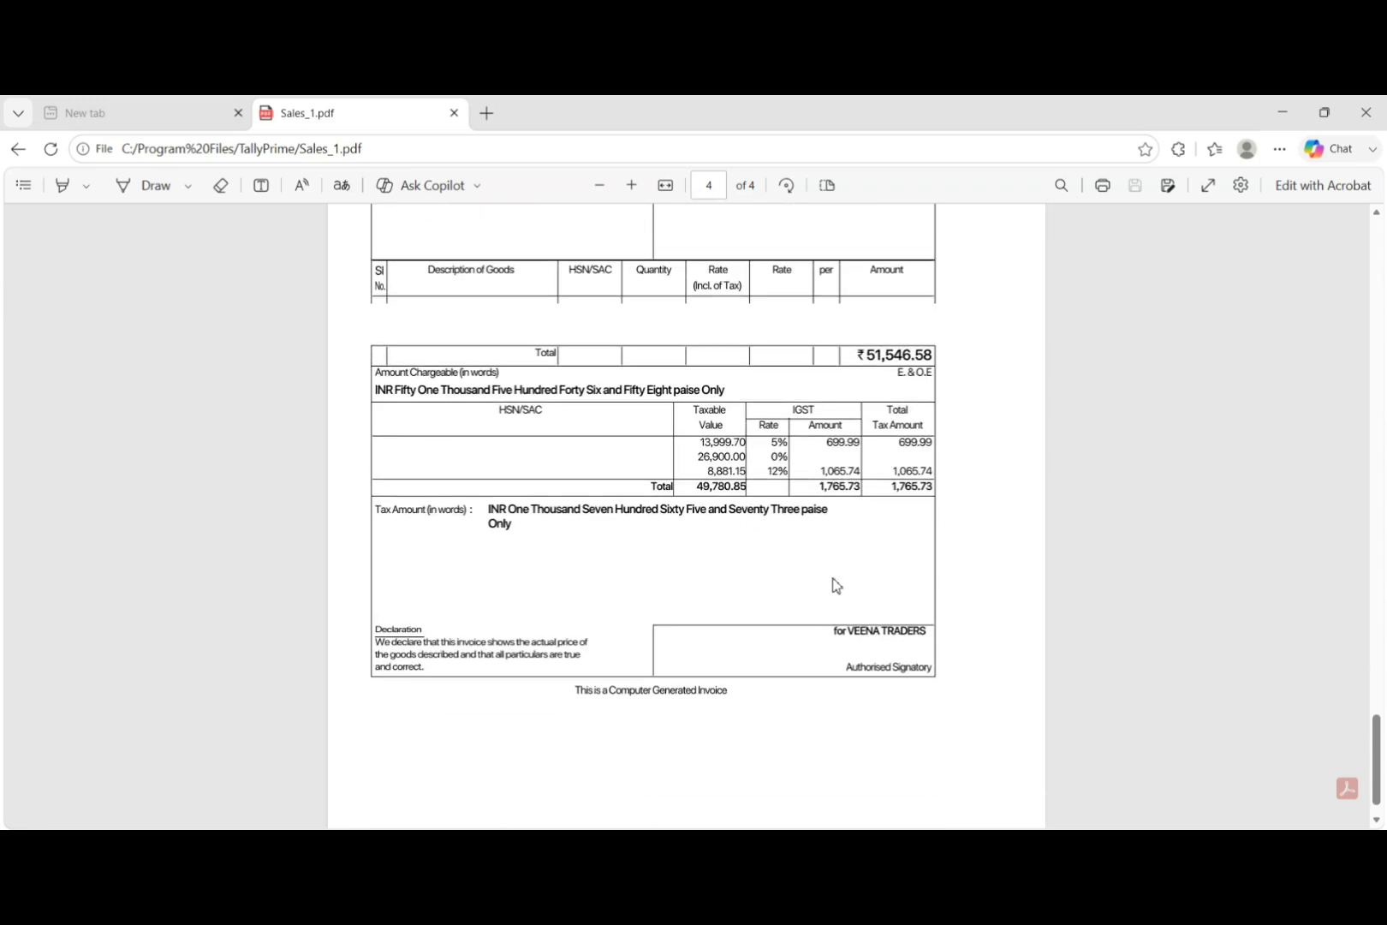
scroll(835, 586, up, 12)
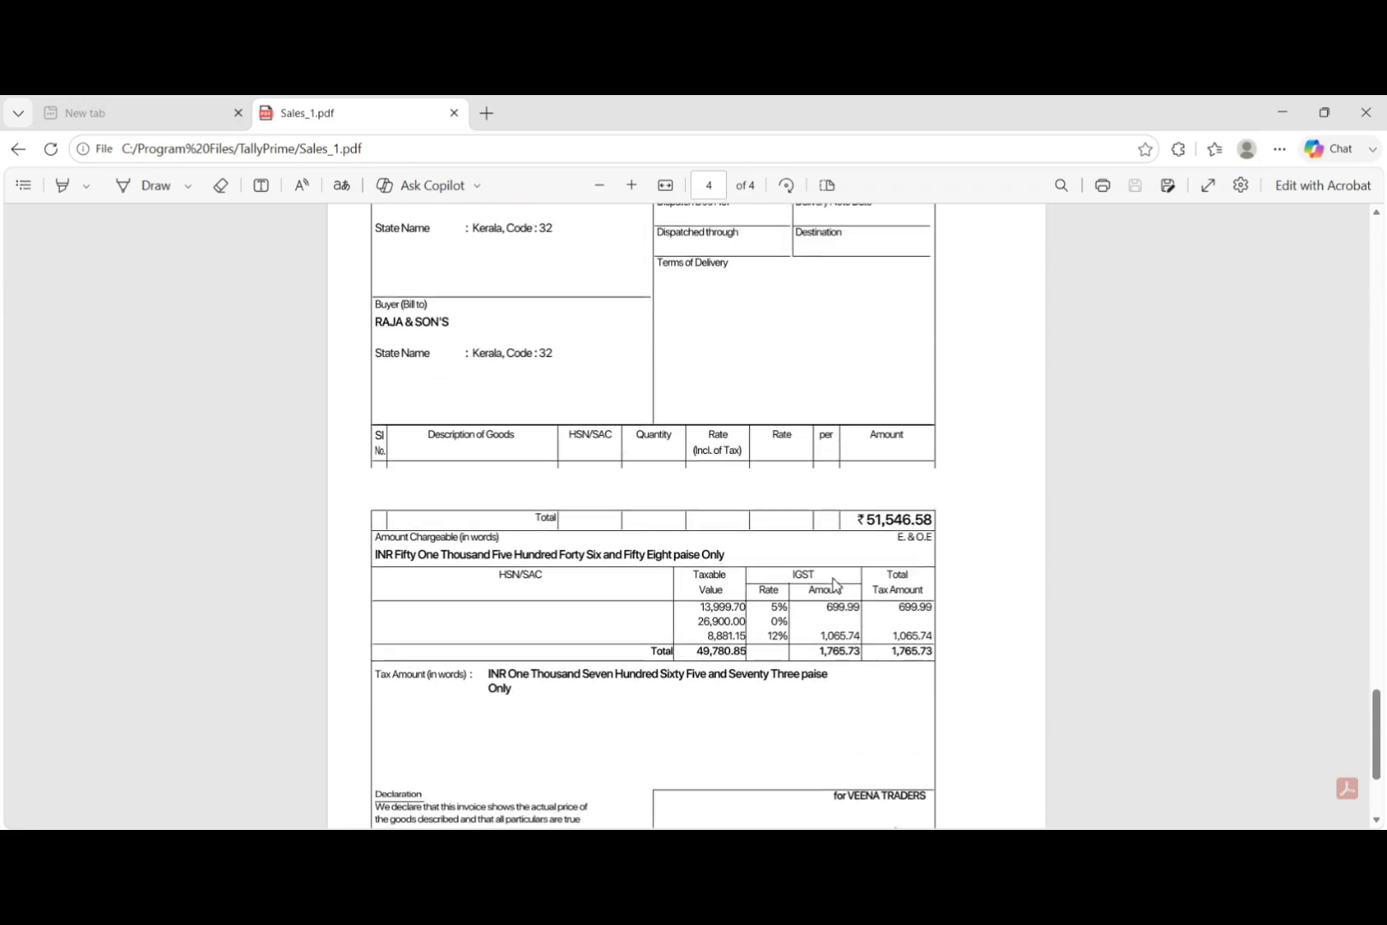
scroll(836, 585, up, 15)
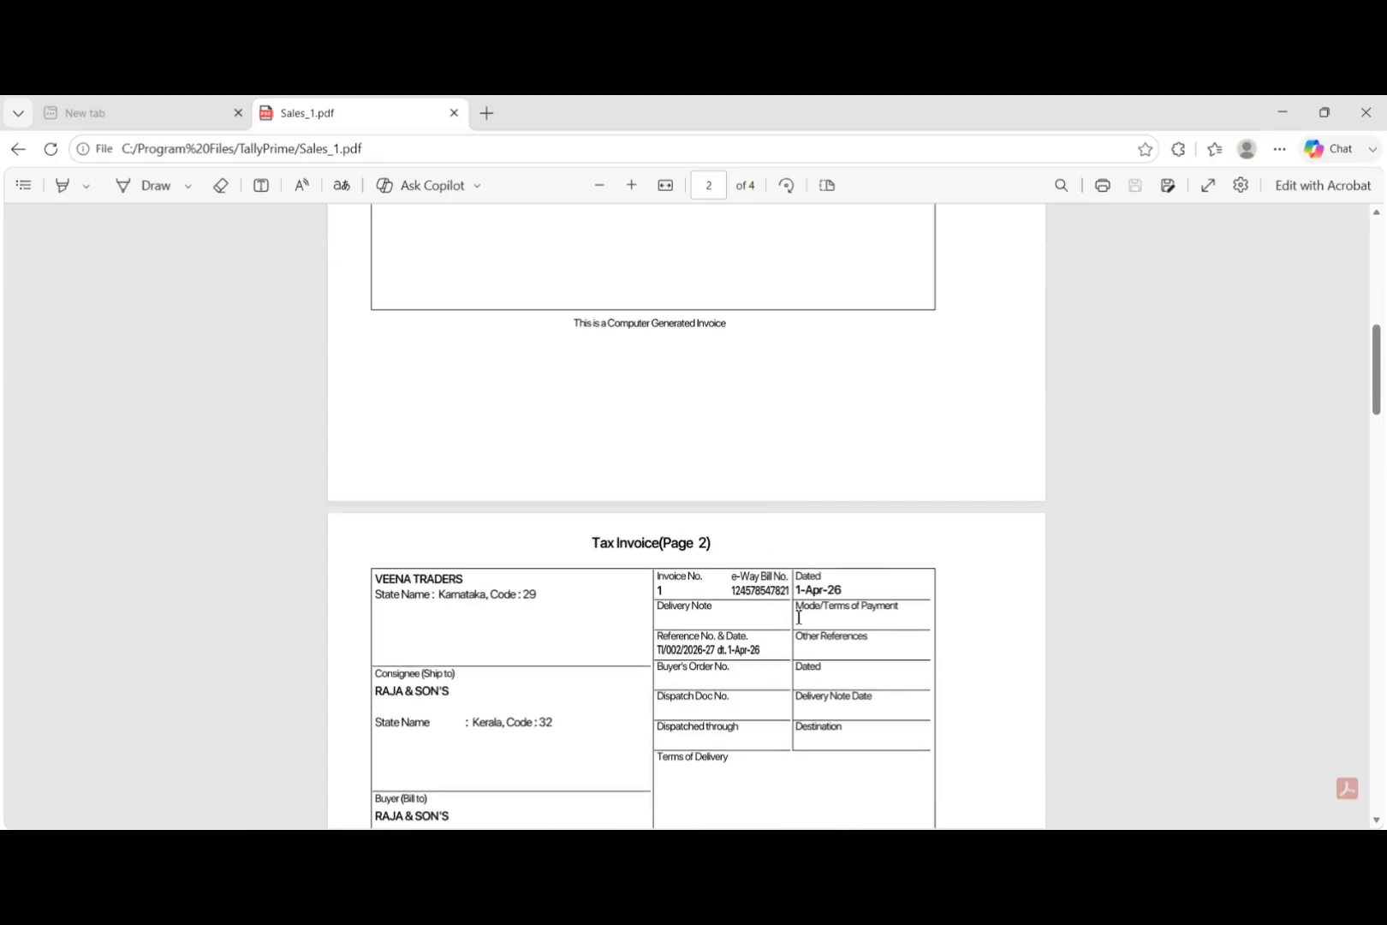
scroll(789, 615, up, 10)
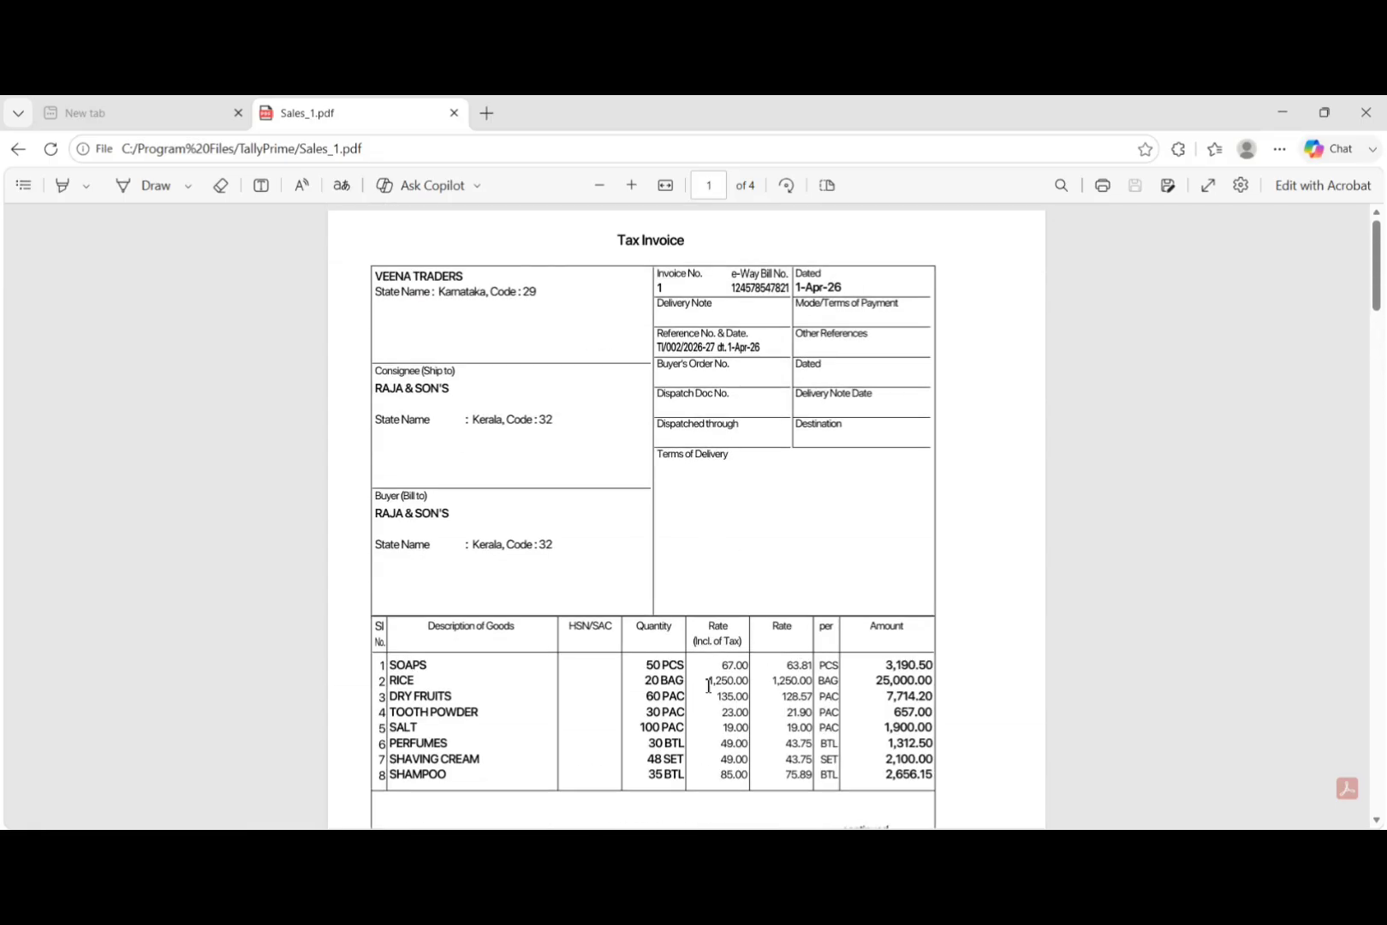
scroll(796, 589, down, 12)
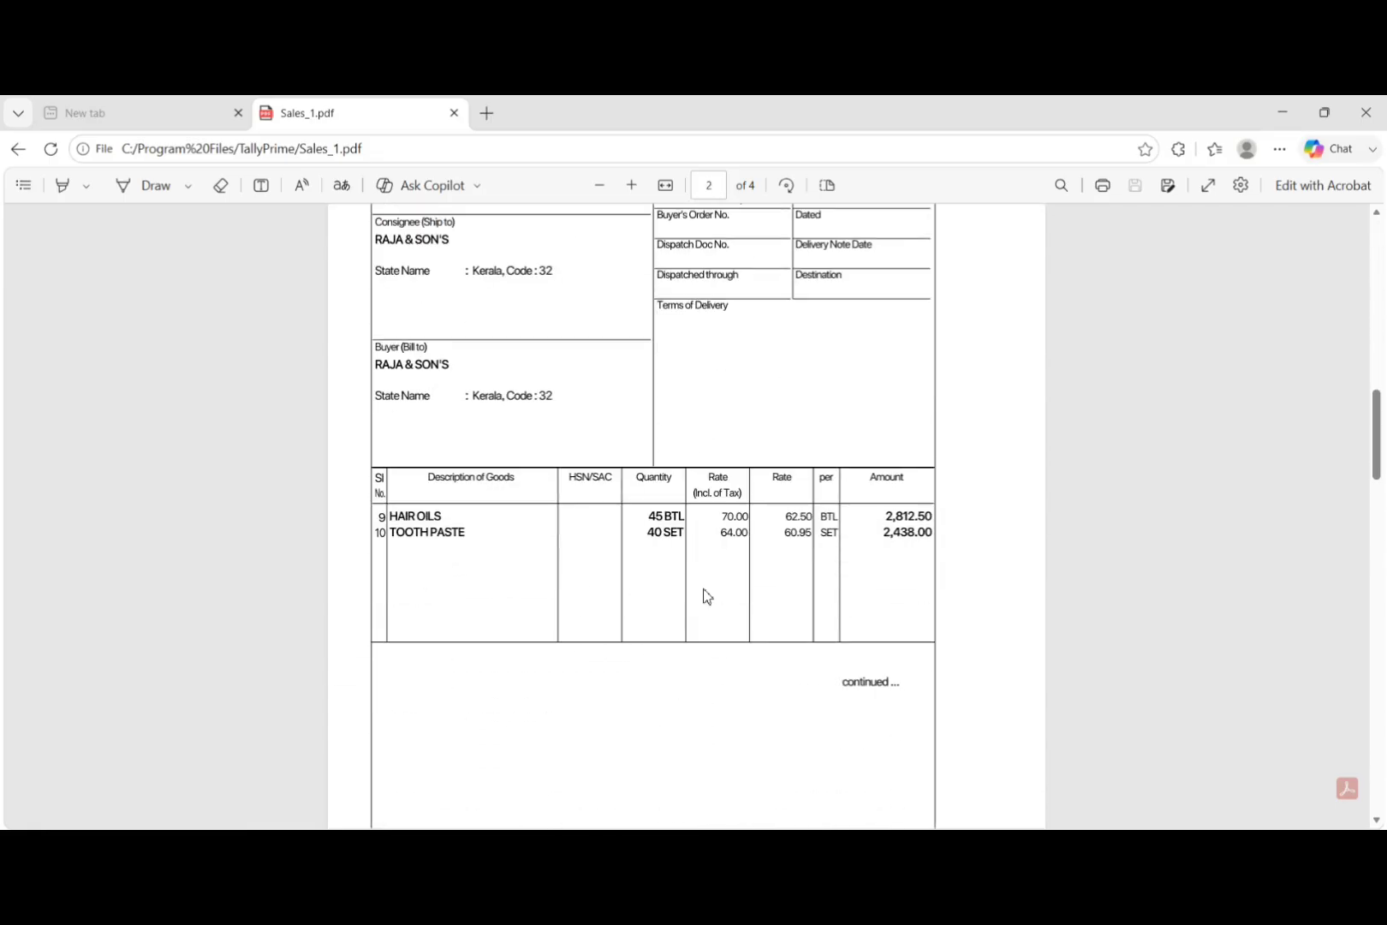
scroll(678, 646, down, 10)
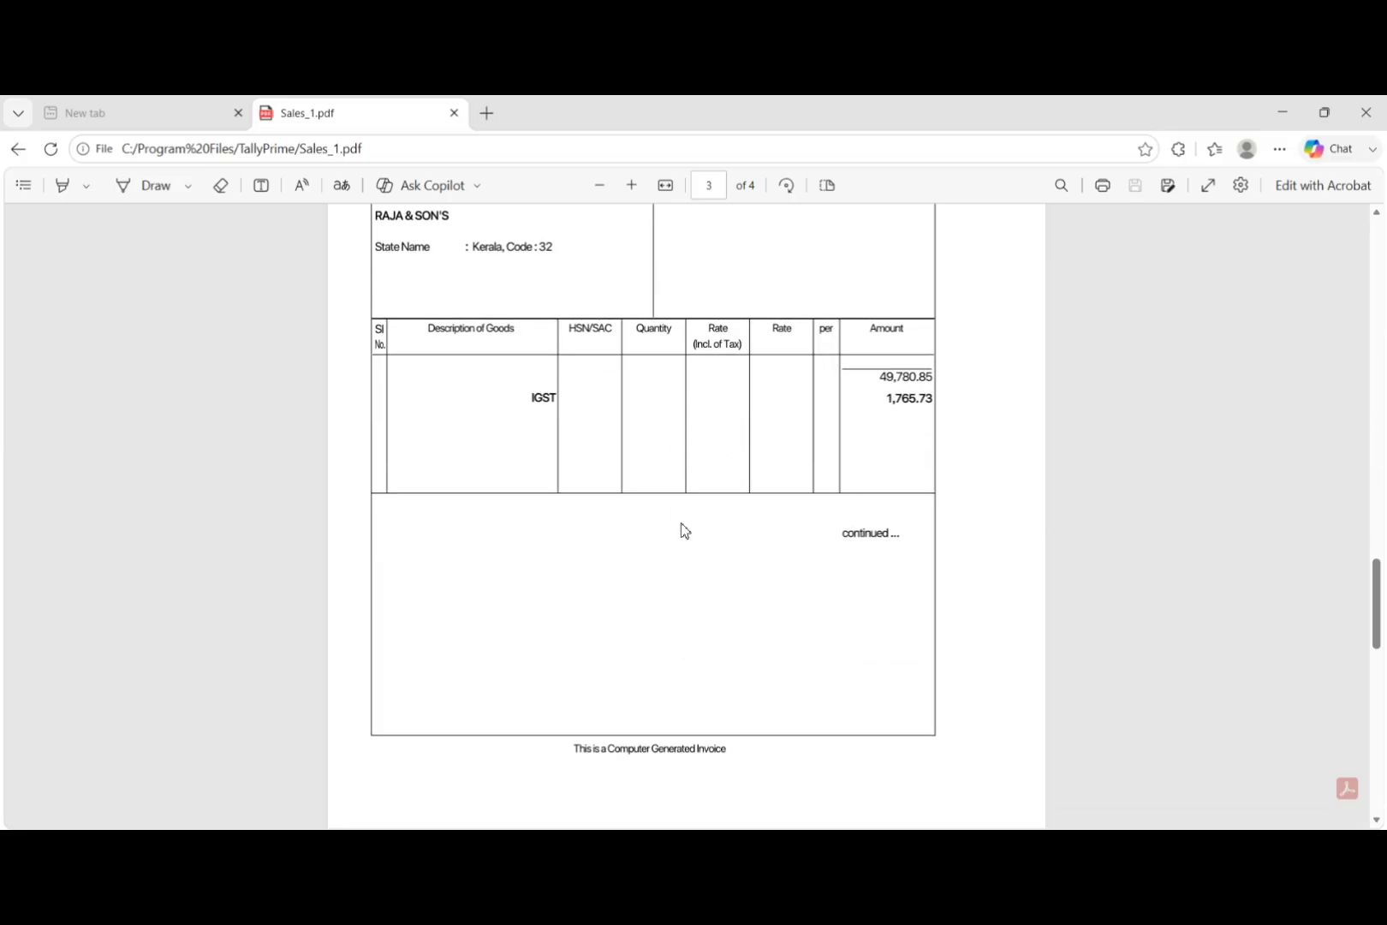
scroll(681, 539, down, 10)
scroll(686, 574, up, 10)
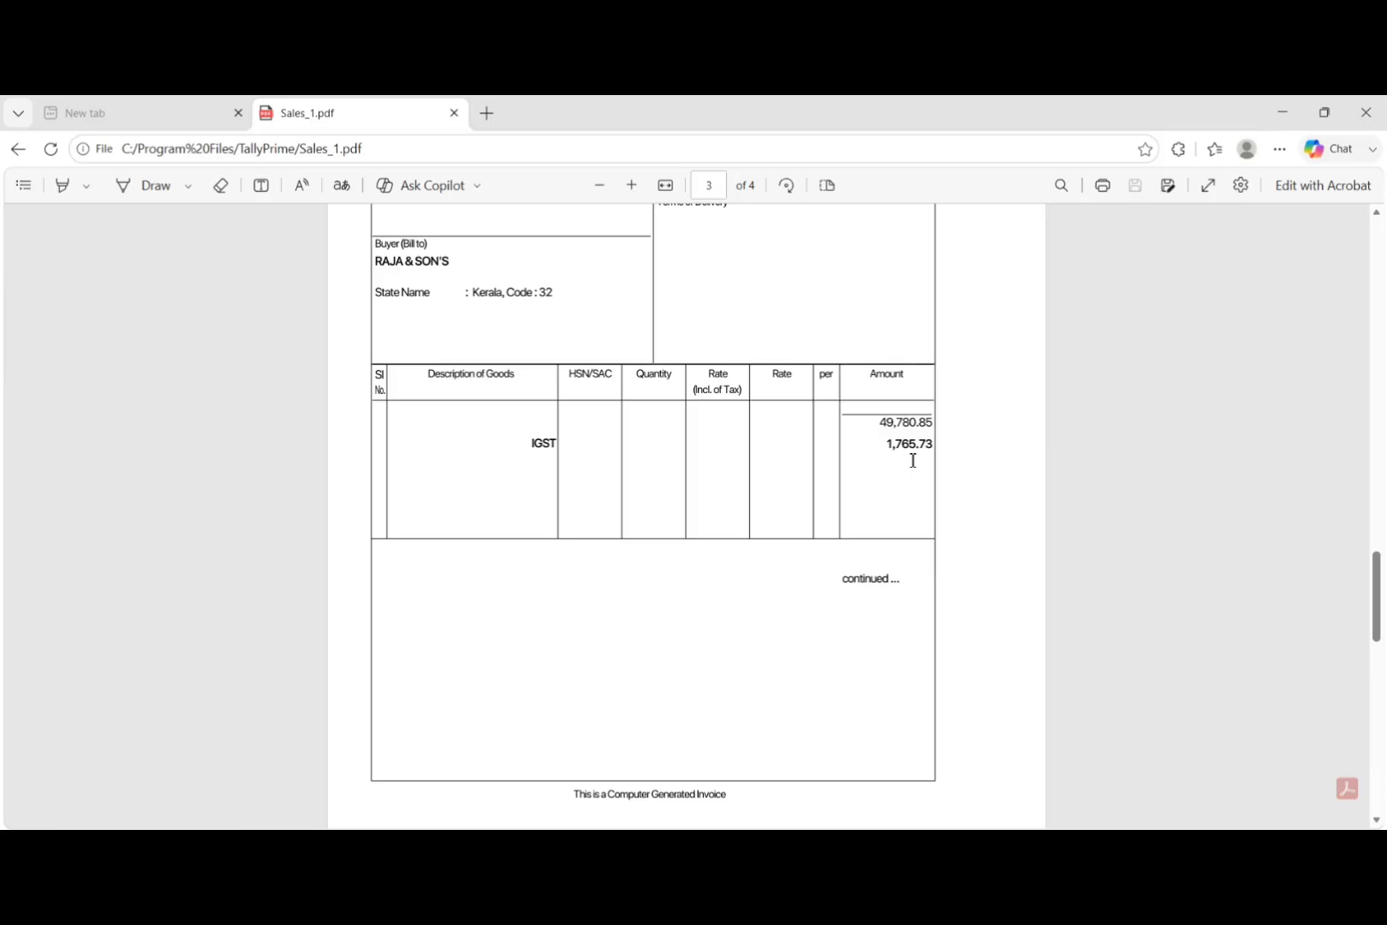
click(1375, 106)
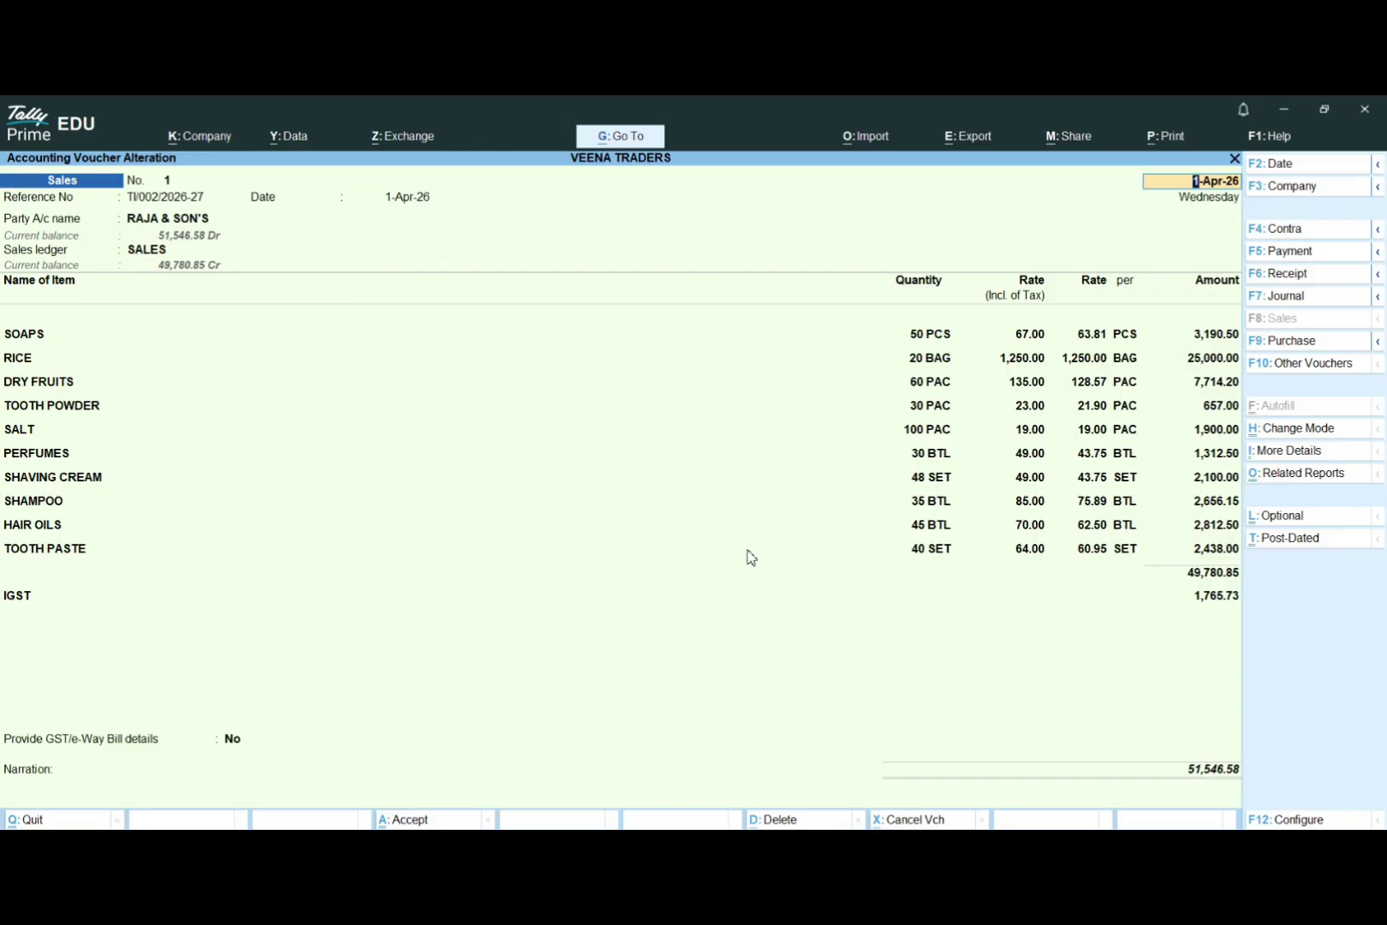
Start another export of the current sales voucher and turn on Use Simple Invoice format in its configuration.
key(alt+e)
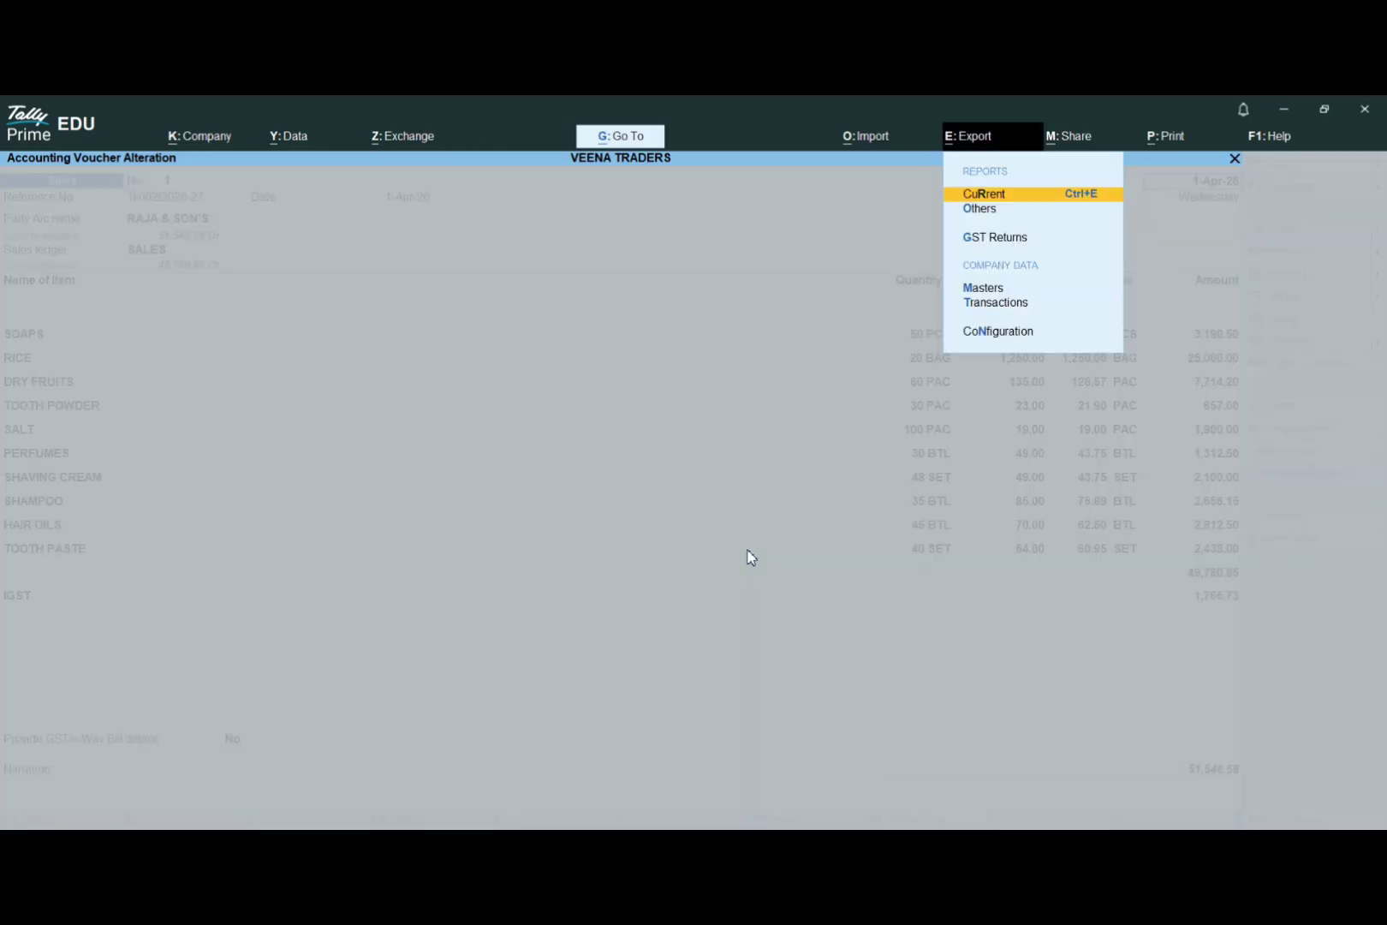
key(Return)
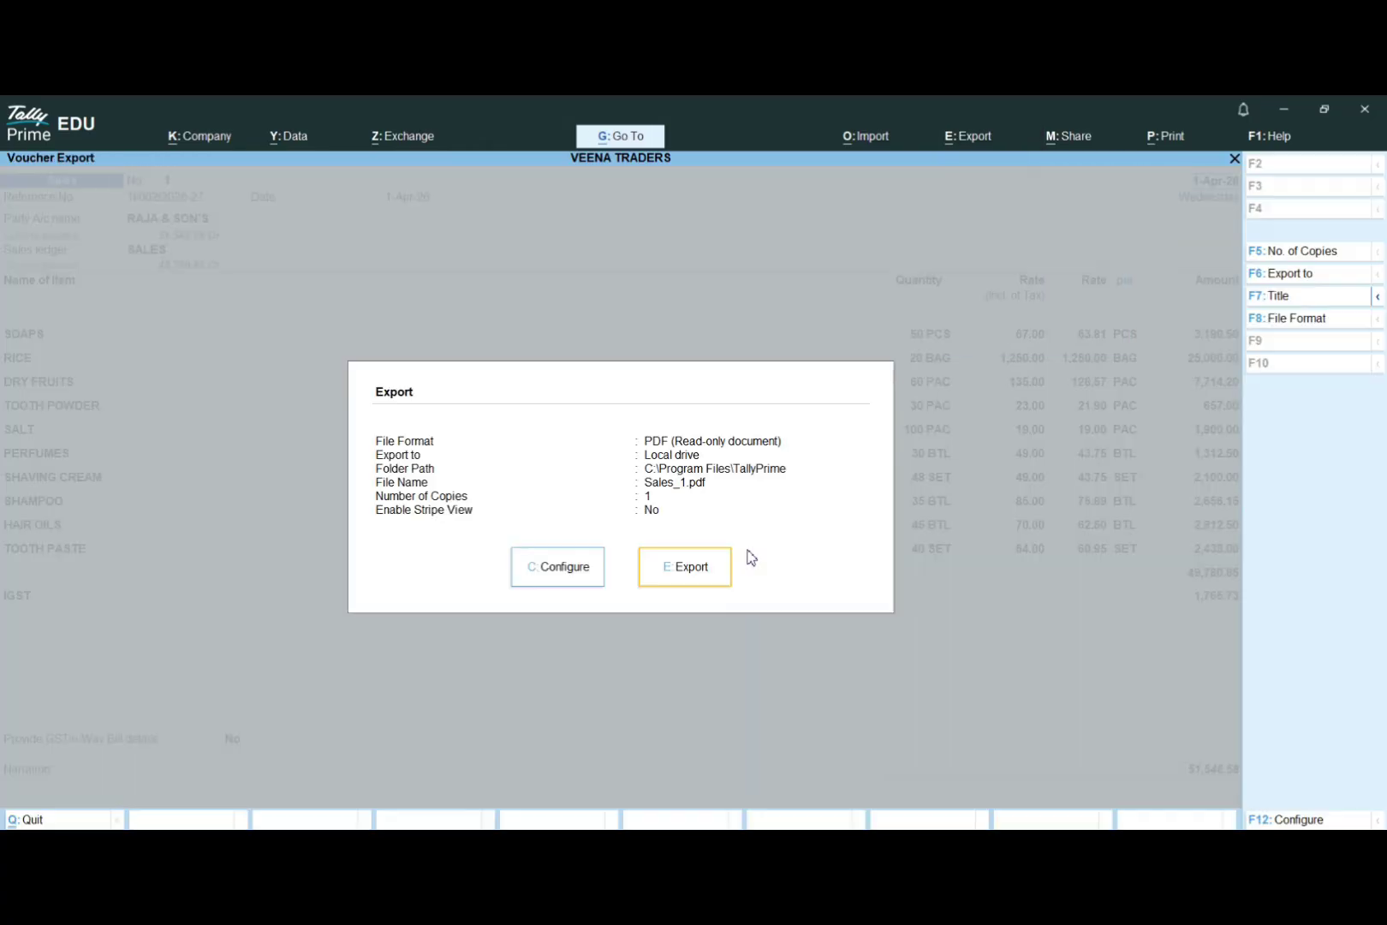
key(c)
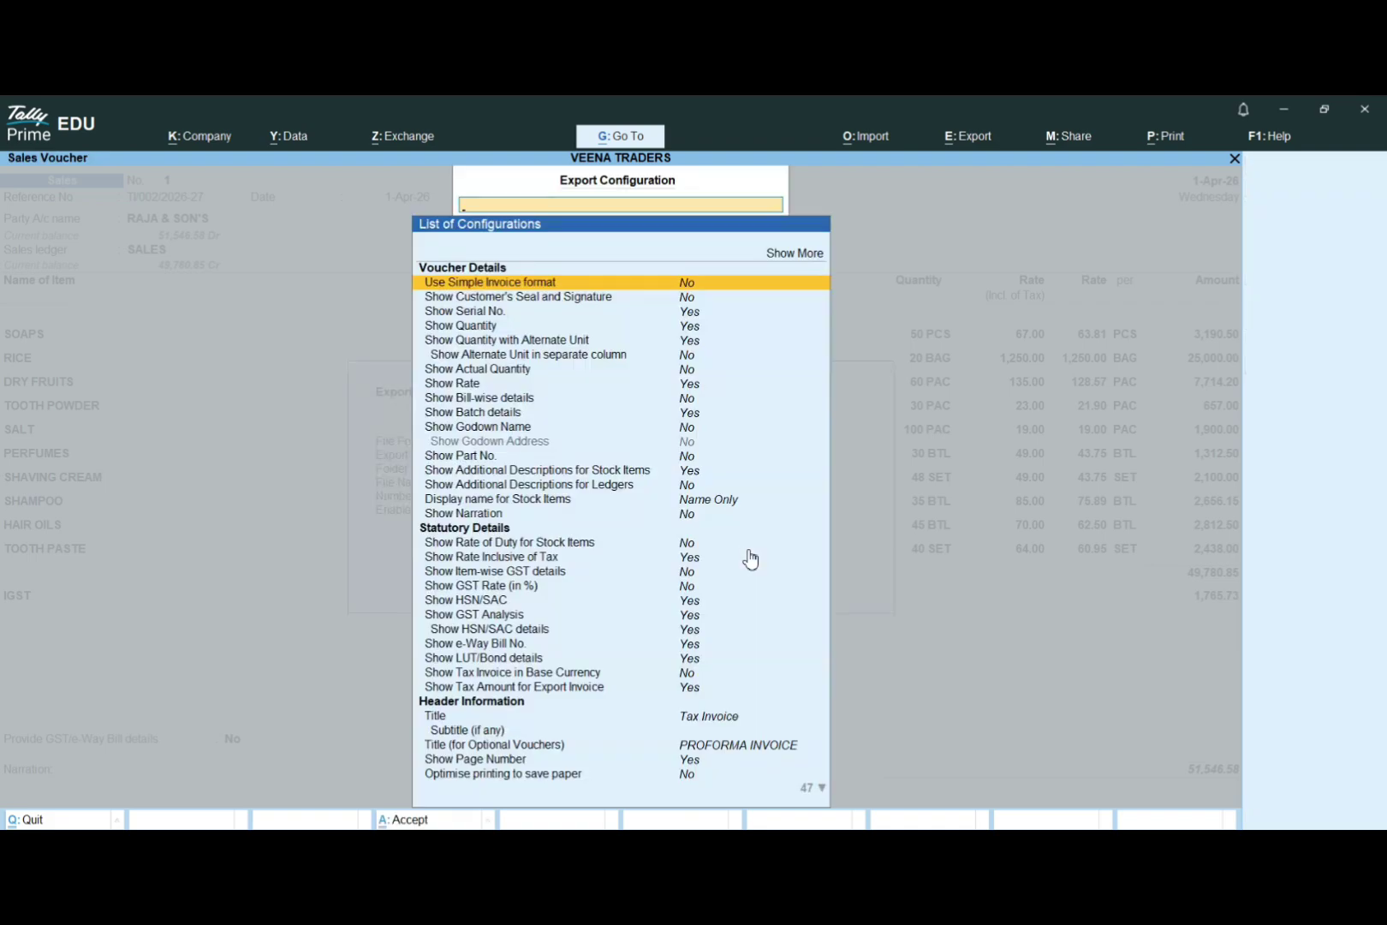
key(Return)
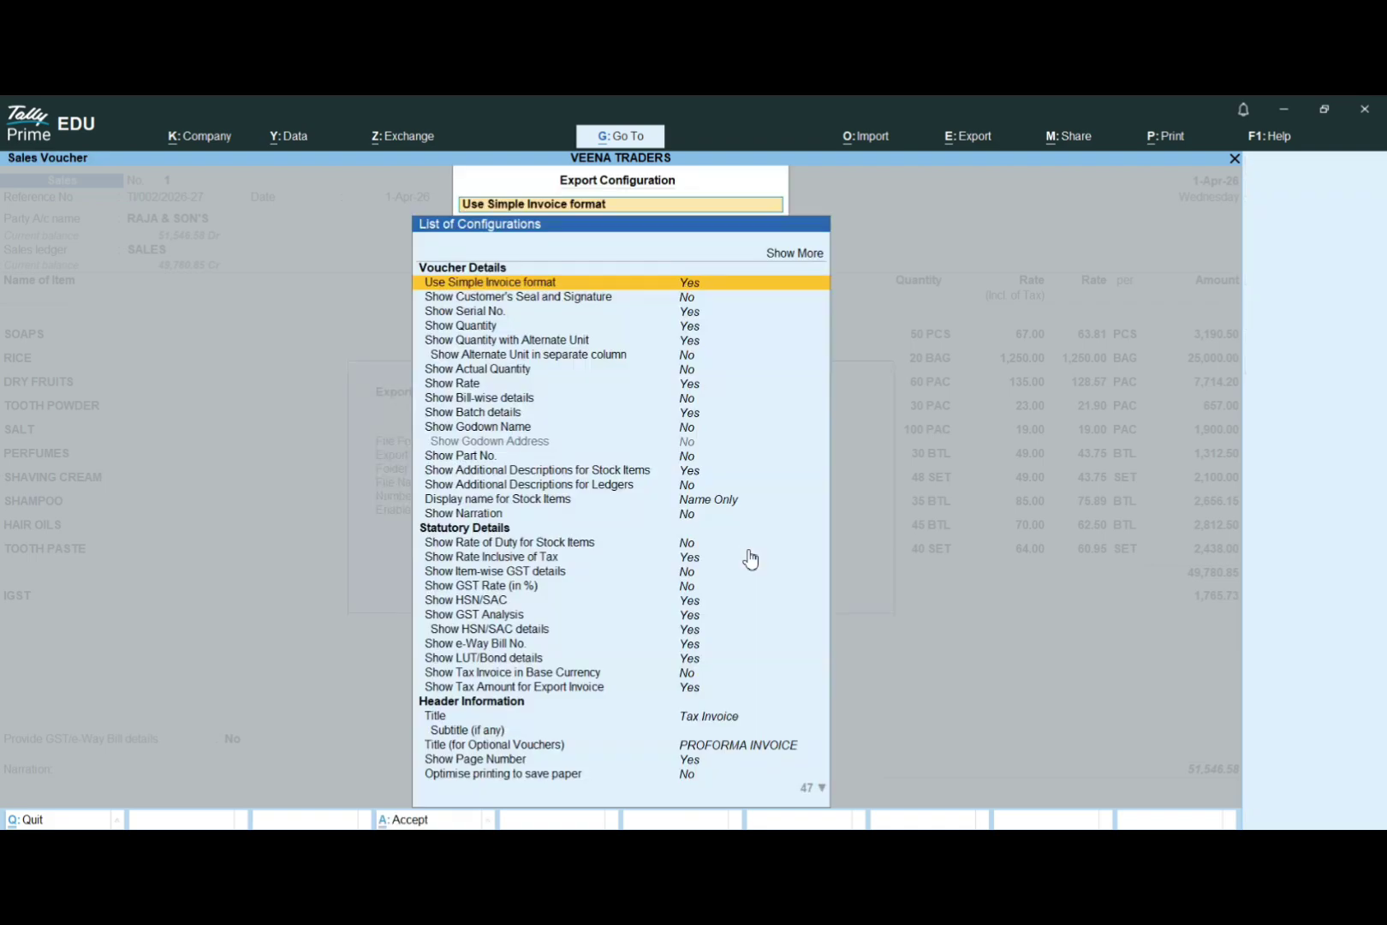
Set the export file format to Excel (Spreadsheet) and accept the export configuration.
key(Down)
key(Down)
key(Down)
key(Down)
key(Down)
key(Down)
key(Down)
key(Down)
key(Down)
key(Down)
key(Down)
key(Down)
key(Down)
key(Down)
key(Down)
key(Down)
key(Down)
key(Down)
key(Down)
key(Down)
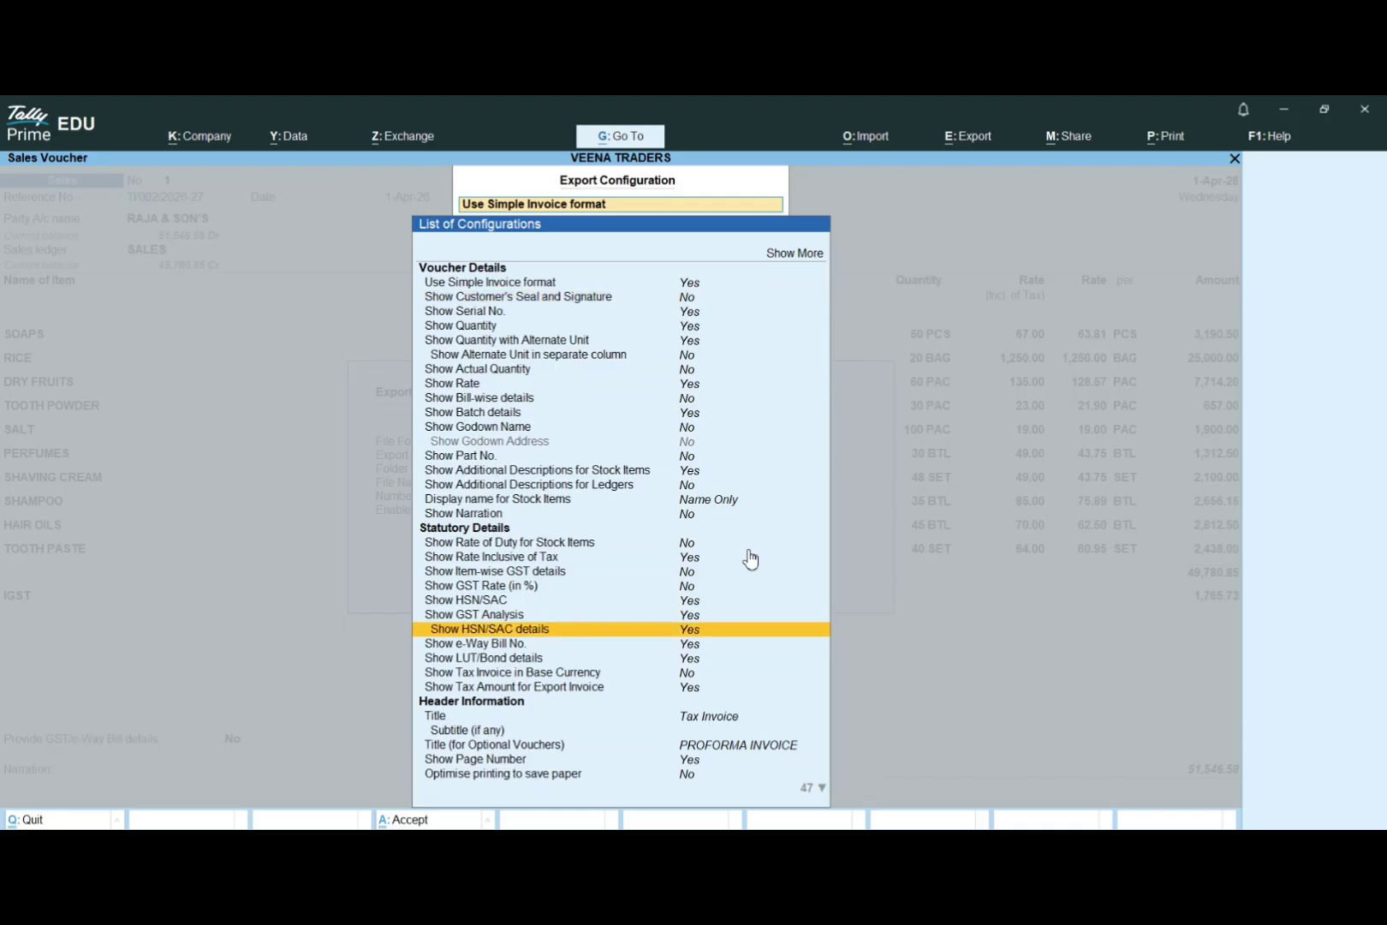
key(Down)
key(Down)
key(Down)
key(Down)
key(Down)
key(Down)
key(Down)
key(Down)
key(Down)
key(Down)
key(Down)
key(Down)
key(Down)
key(Down)
key(Down)
key(Down)
key(Down)
key(Down)
key(Down)
key(Down)
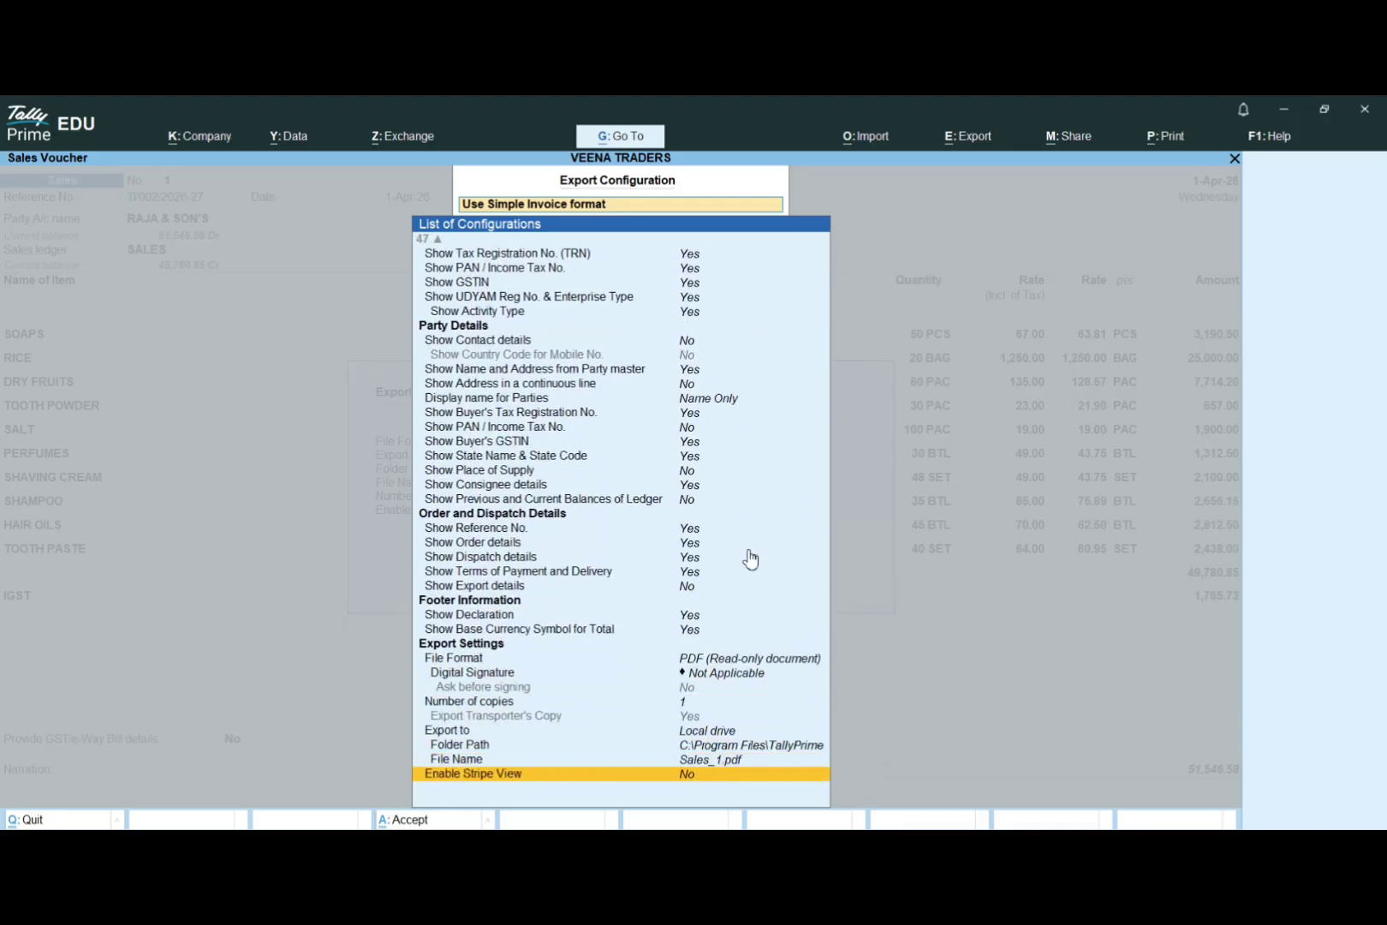
key(Up)
key(Up)
key(Up)
key(Up)
key(Up)
key(Up)
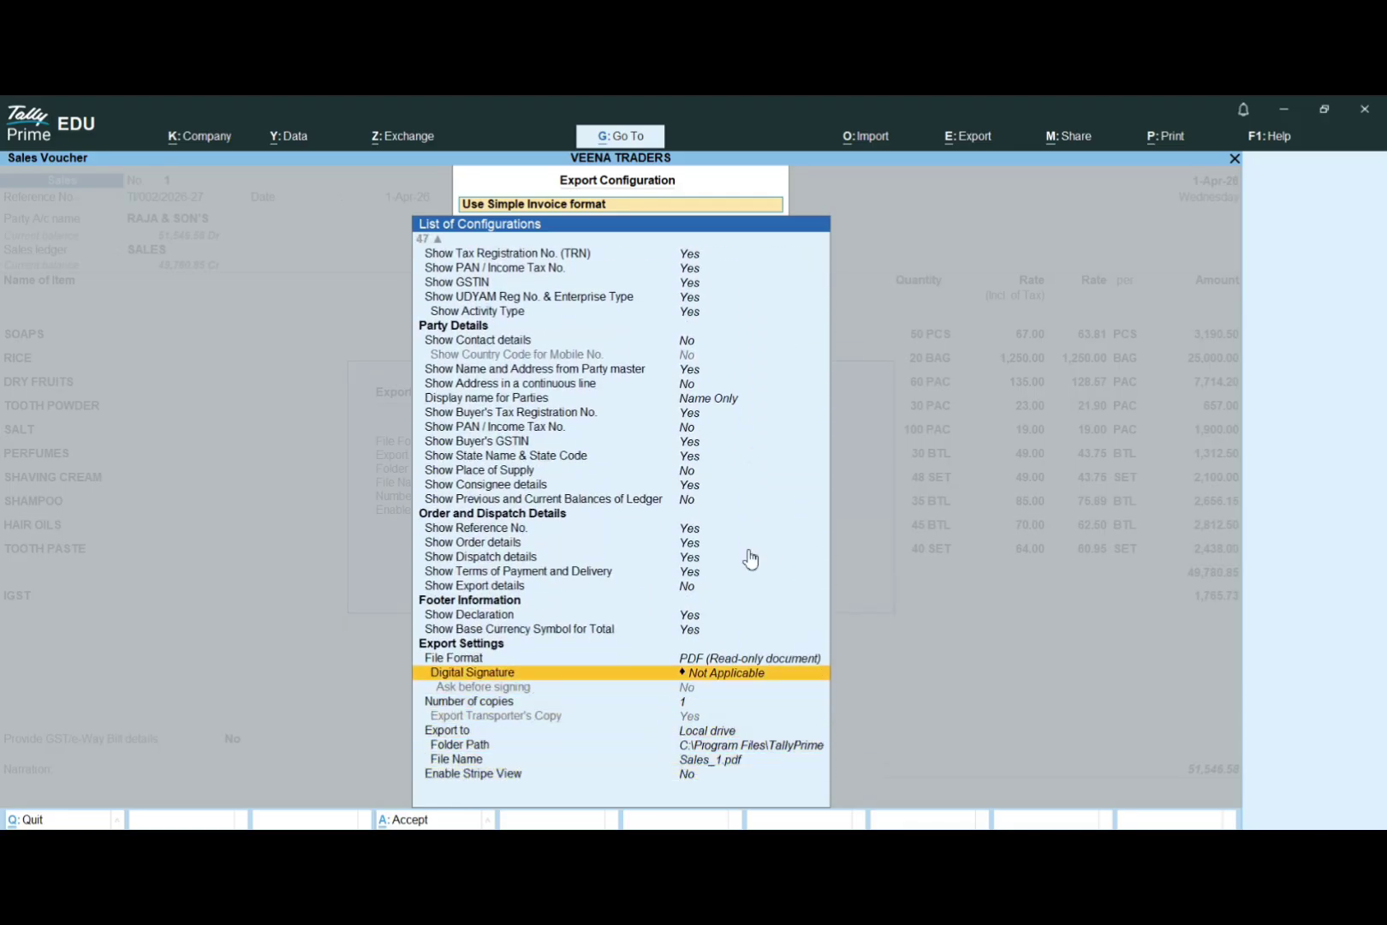
key(Return)
key(Up)
key(Up)
key(Up)
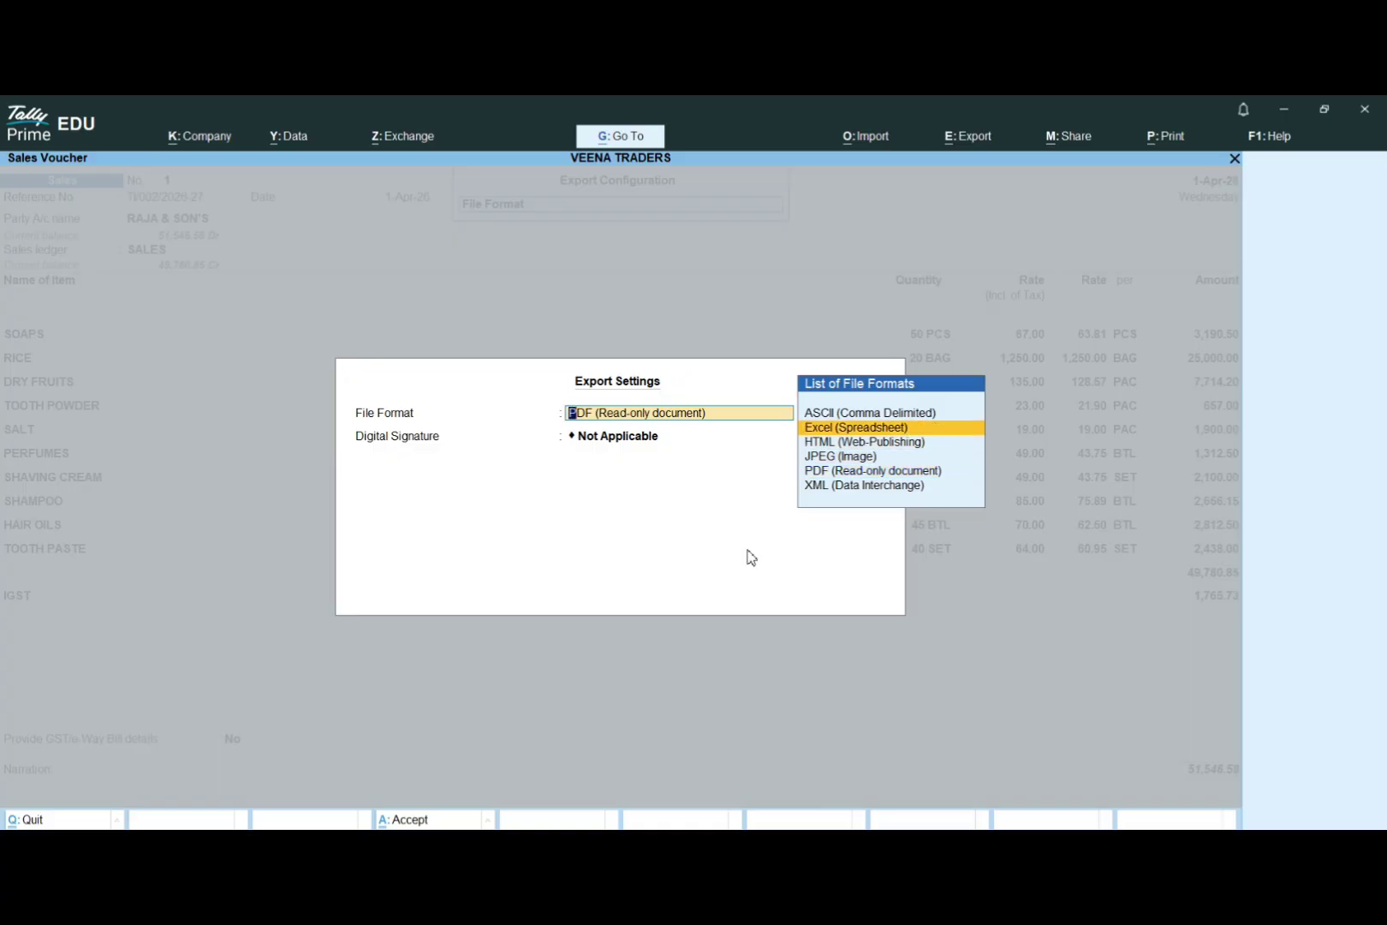
key(Return)
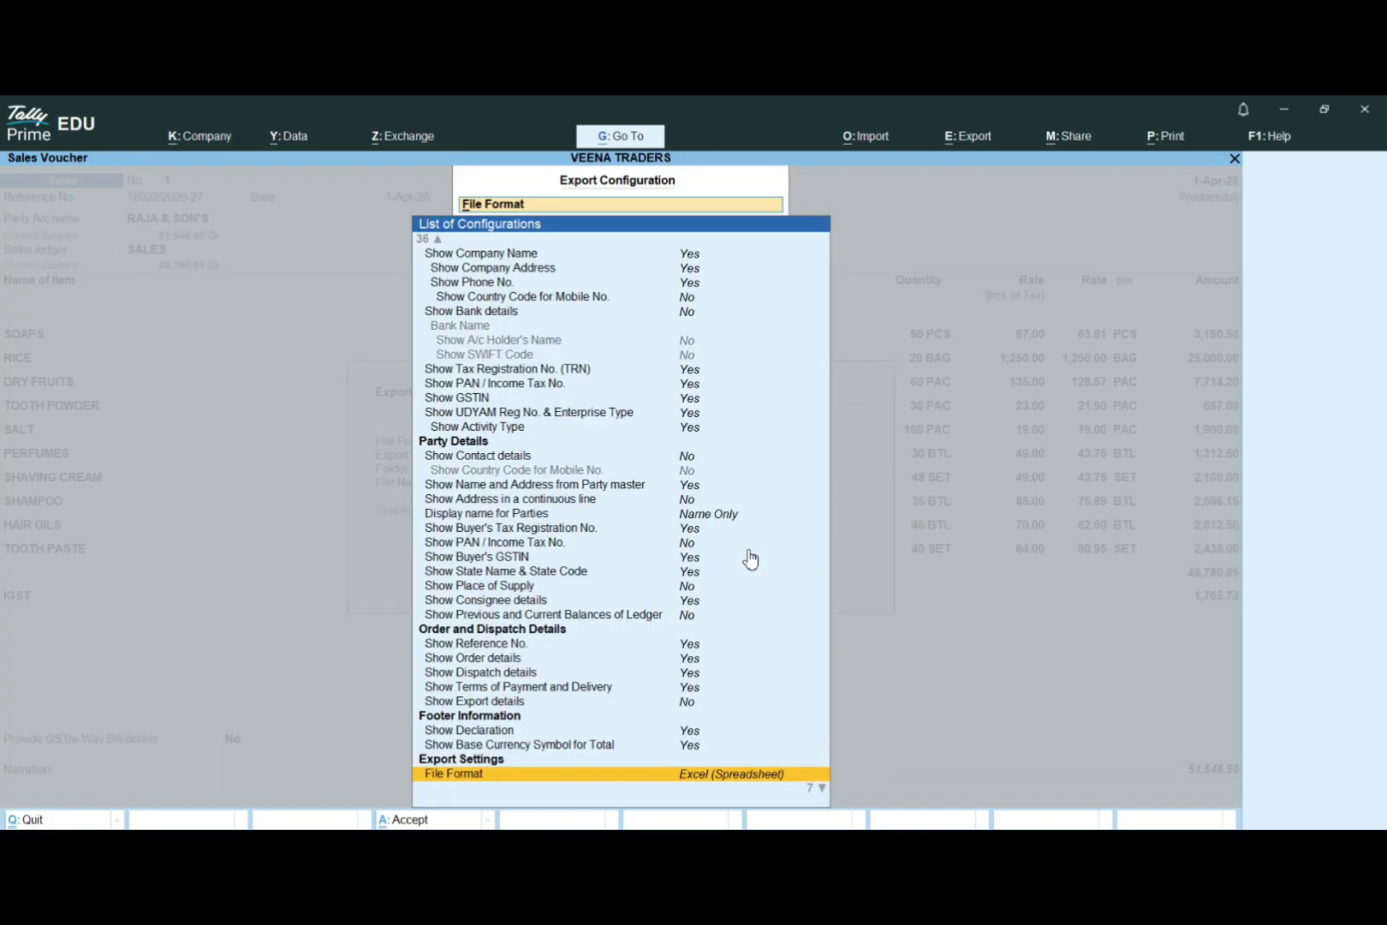
key(ctrl+a)
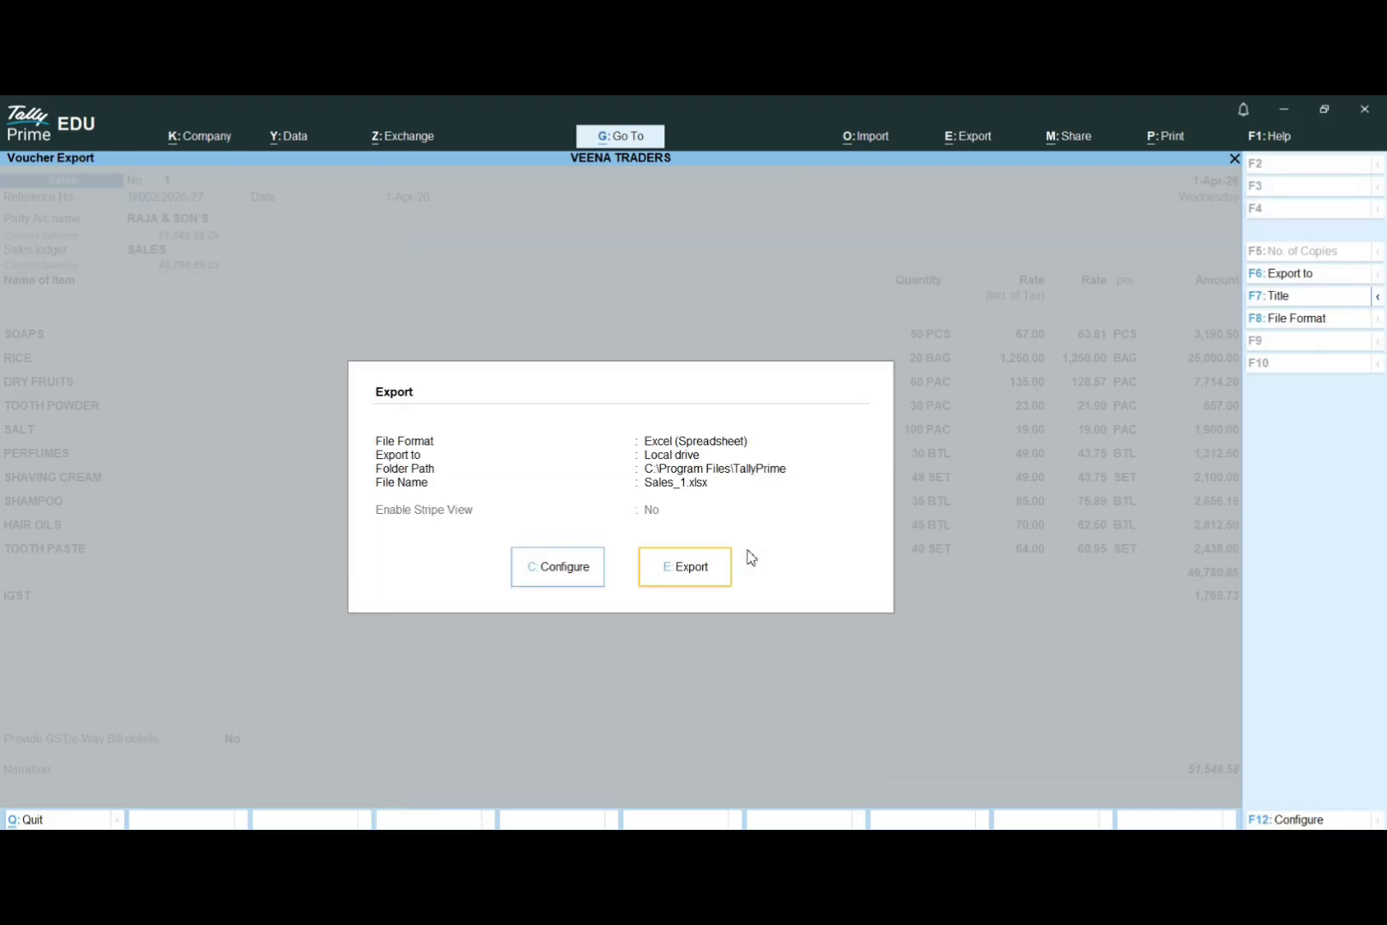
Export the sales voucher as the Excel file Sales_1.xlsx and look through its Tax Invoice sheet.
key(e)
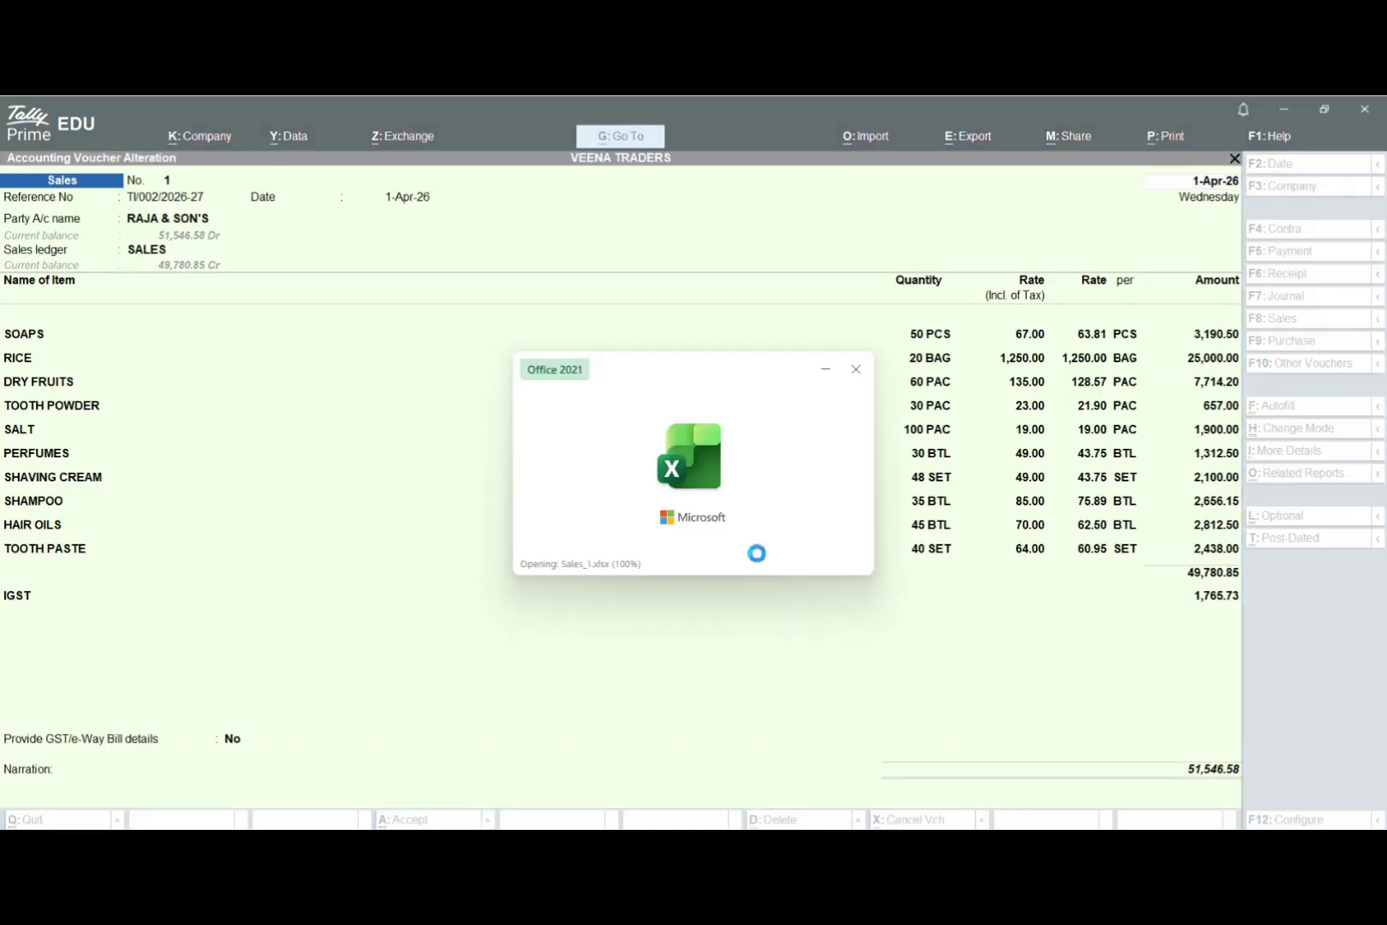
scroll(757, 565, down, 4)
scroll(759, 593, down, 9)
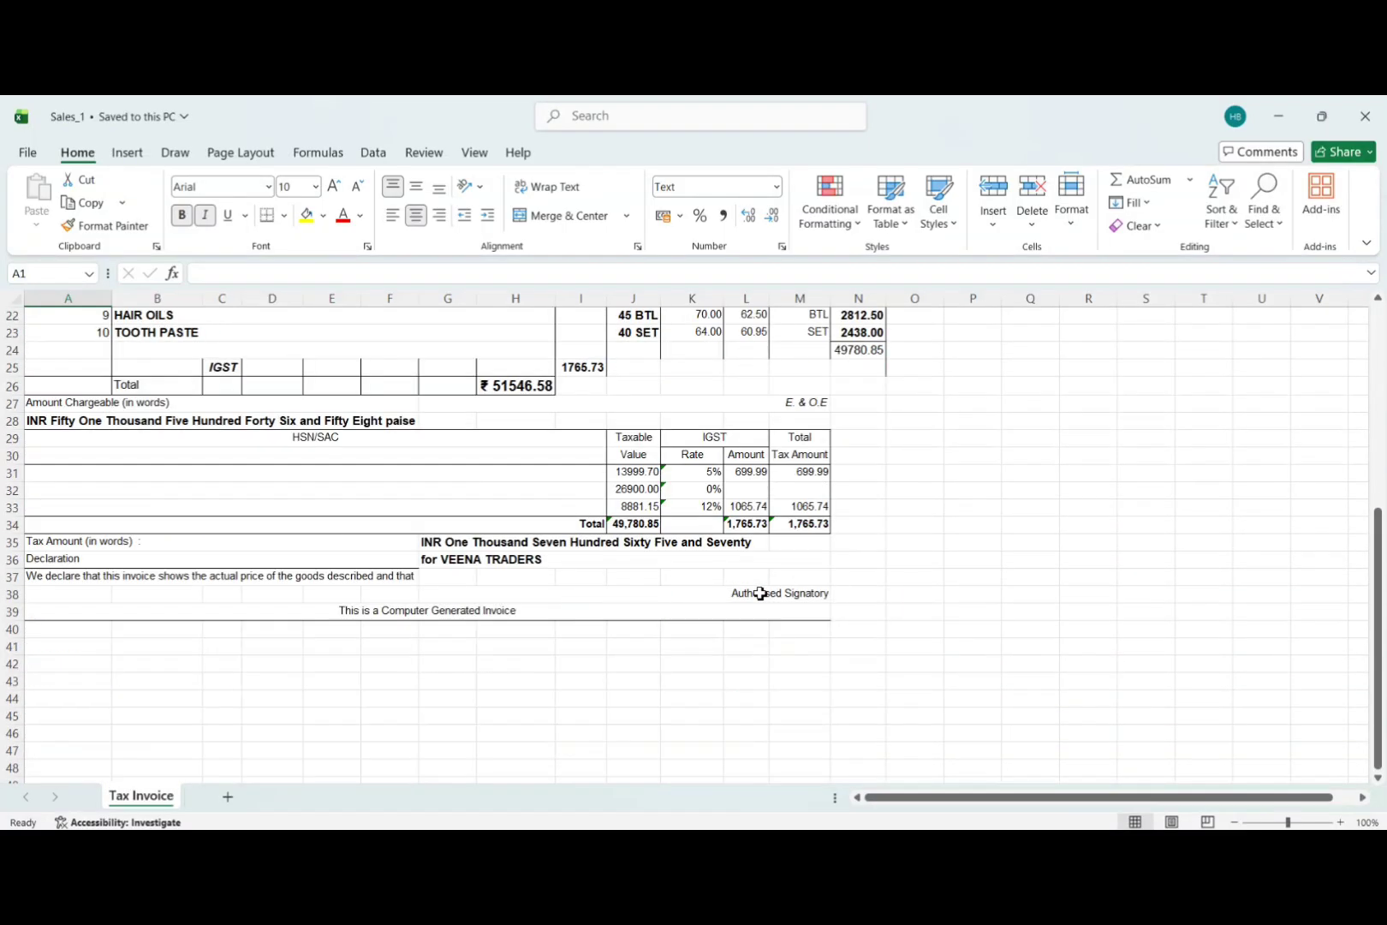
scroll(760, 593, down, 3)
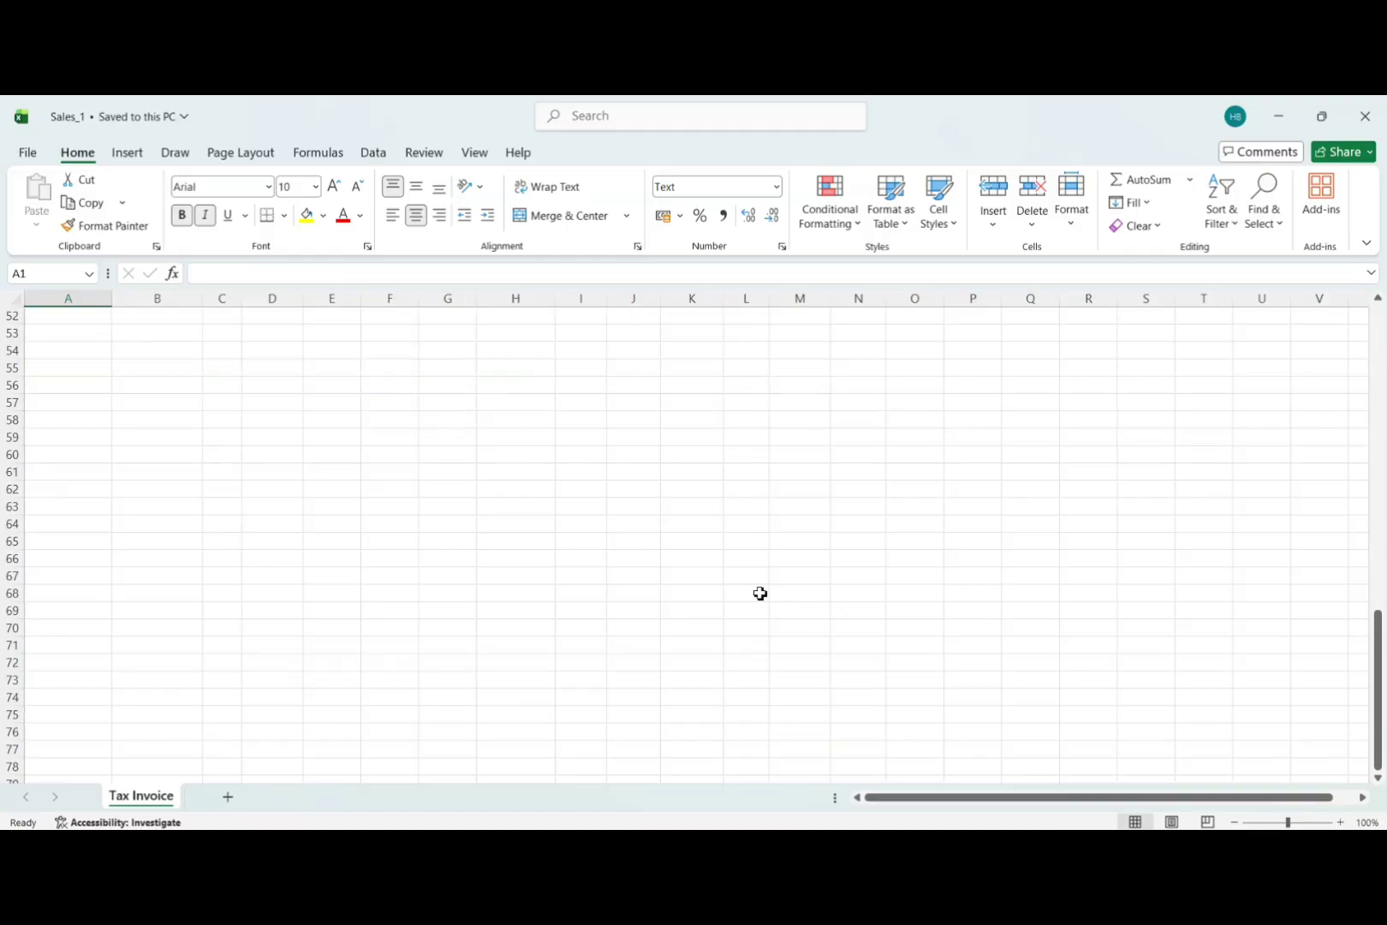
Review the item, IGST and tax summary rows of the exported Tax Invoice sheet and close the Sales_1 workbook.
scroll(759, 593, up, 11)
scroll(760, 593, up, 6)
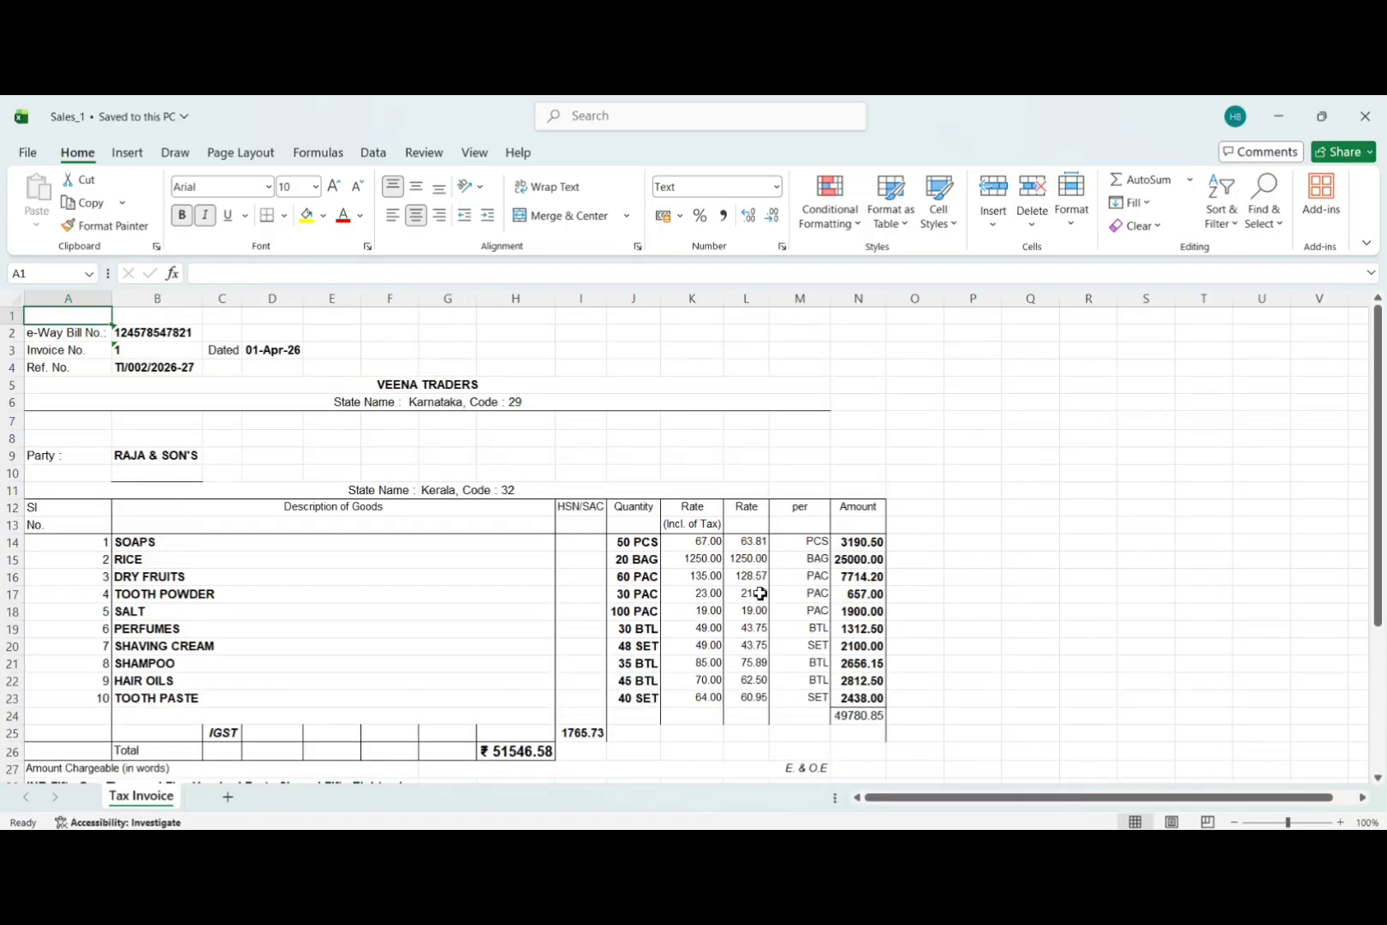
scroll(796, 742, down, 3)
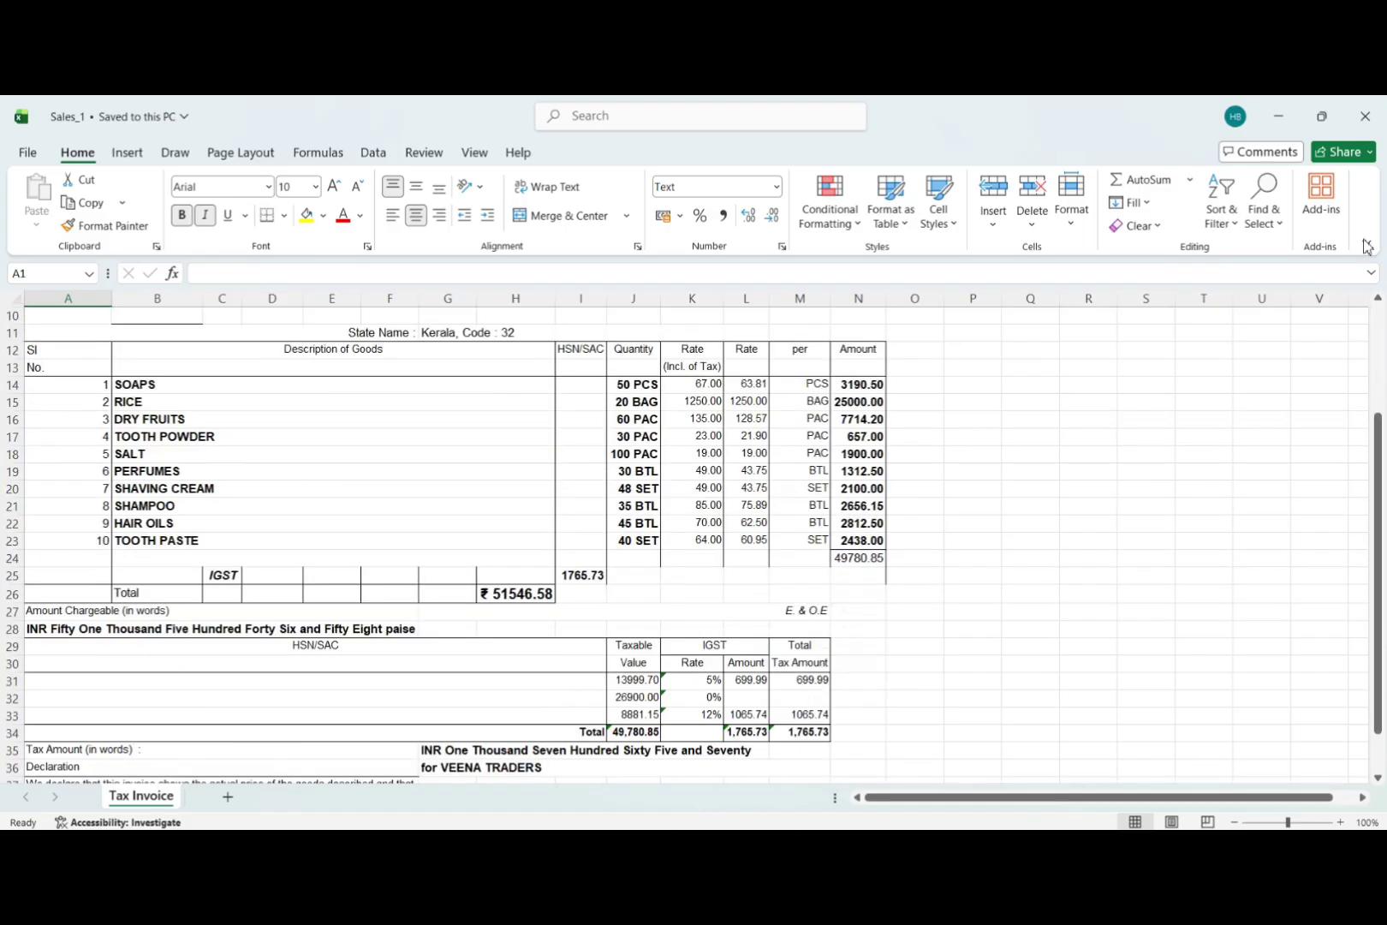
click(1364, 116)
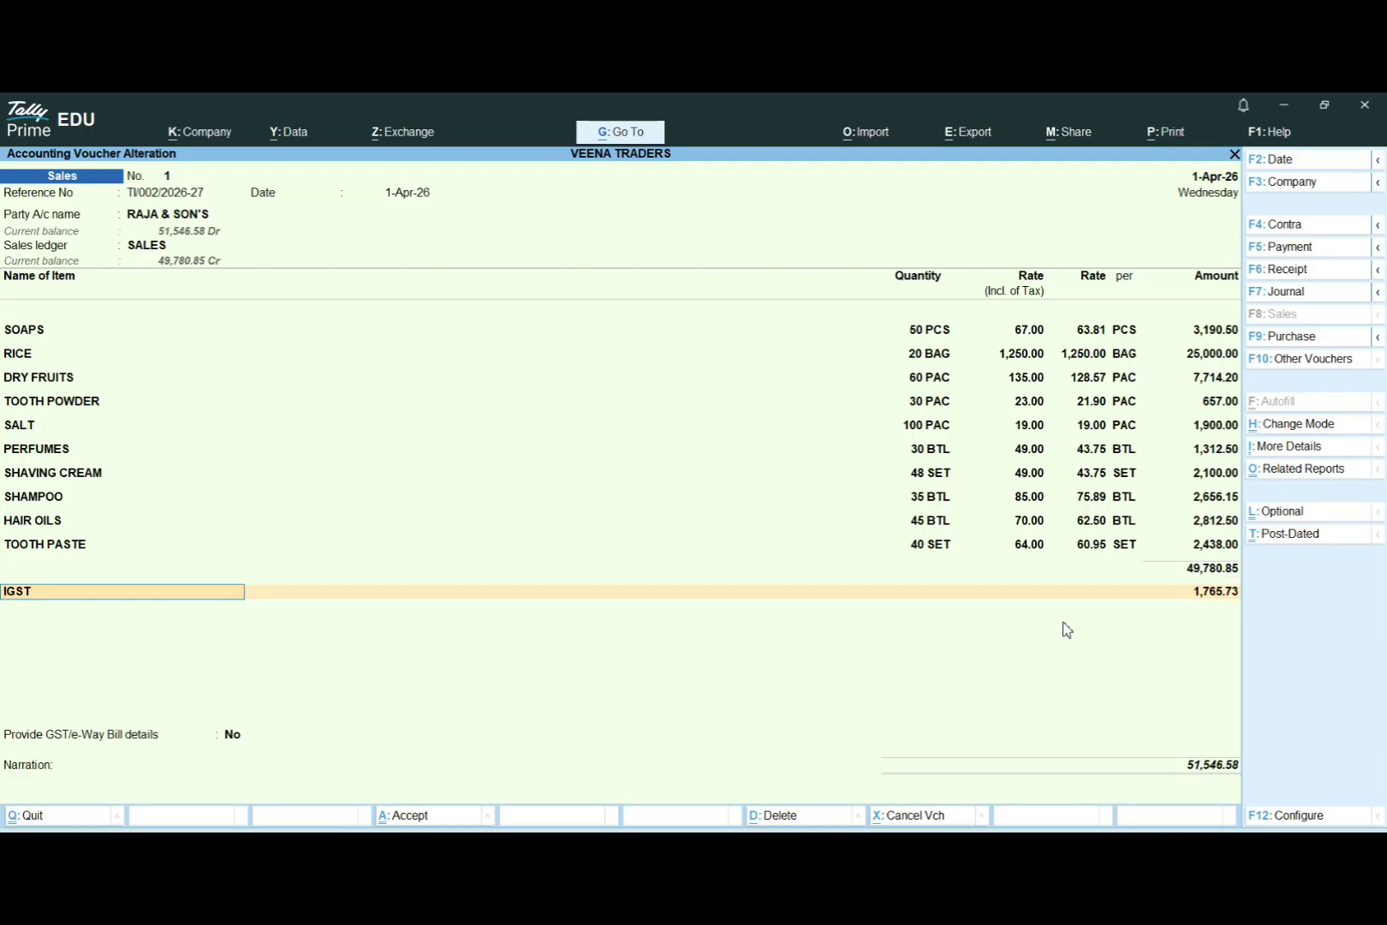
Save the sales voucher for RAJA & SON'S, accepting the modified GST details as is to resolve later.
key(Return)
key(Return)
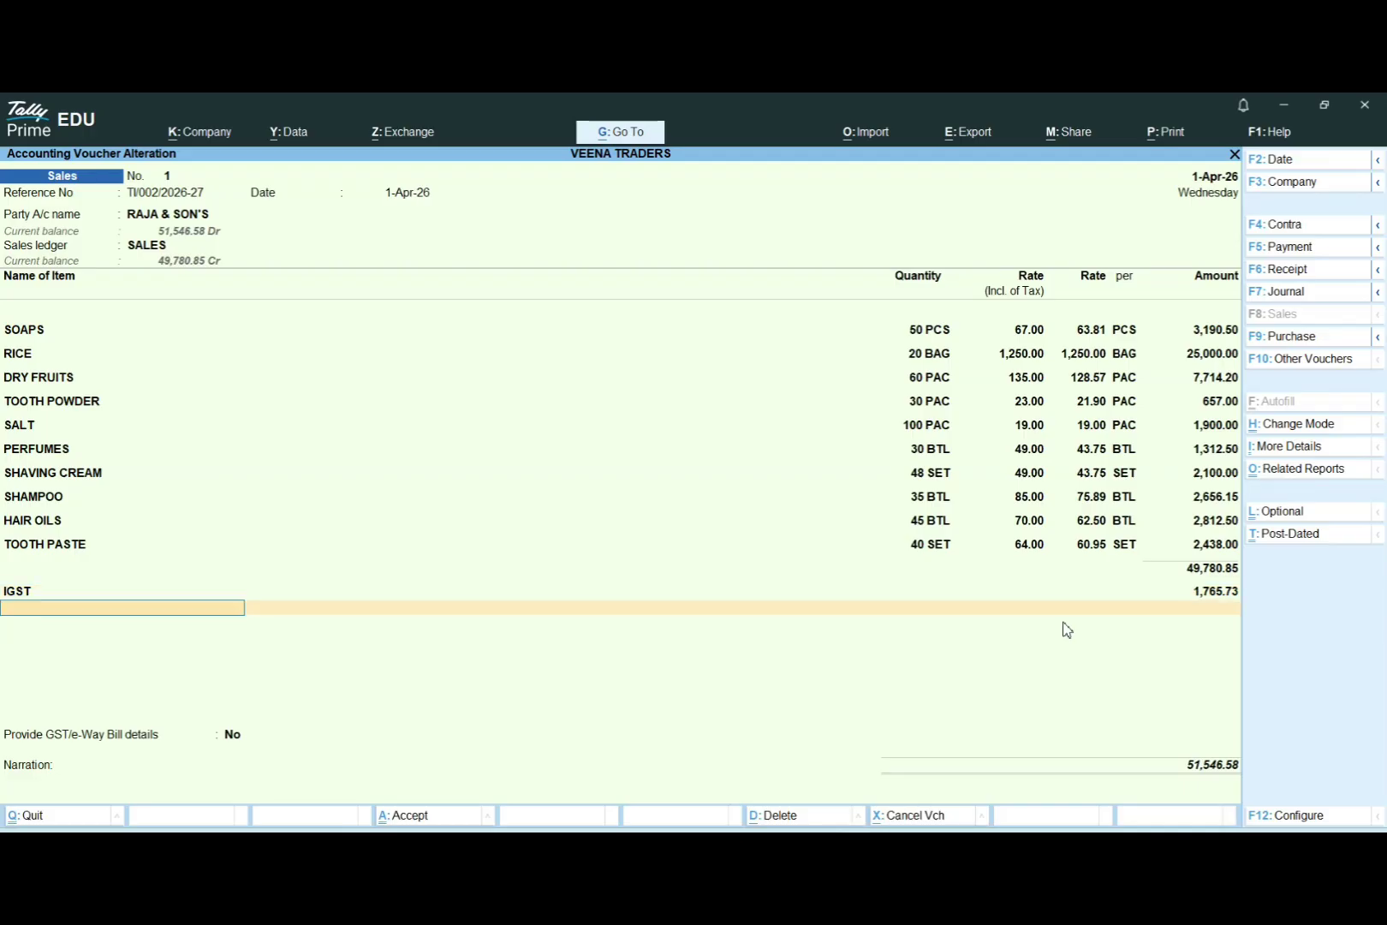
key(Return)
key(Return)
key(Return)
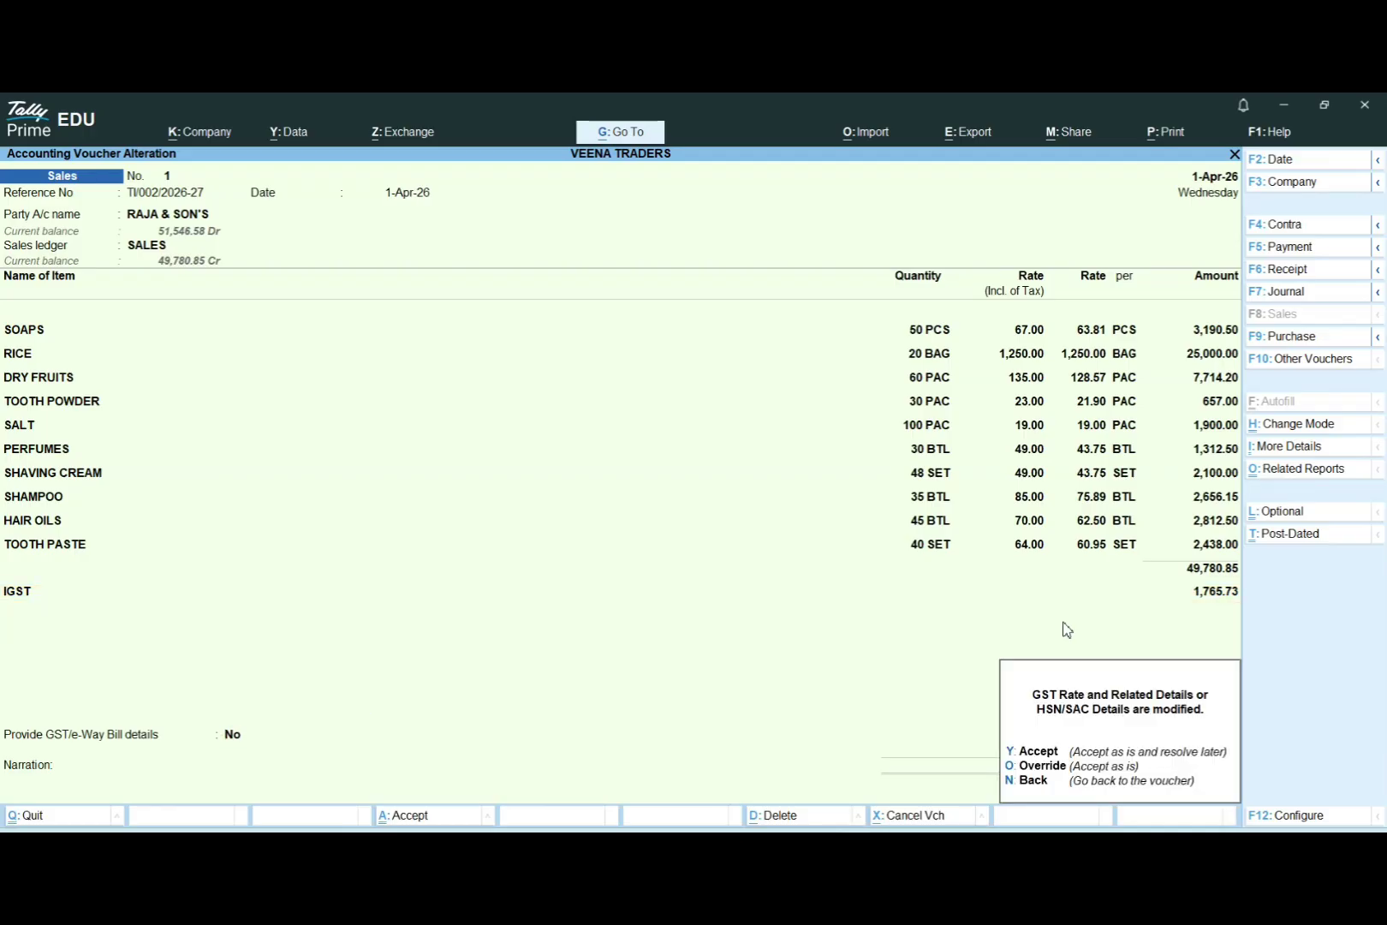
key(y)
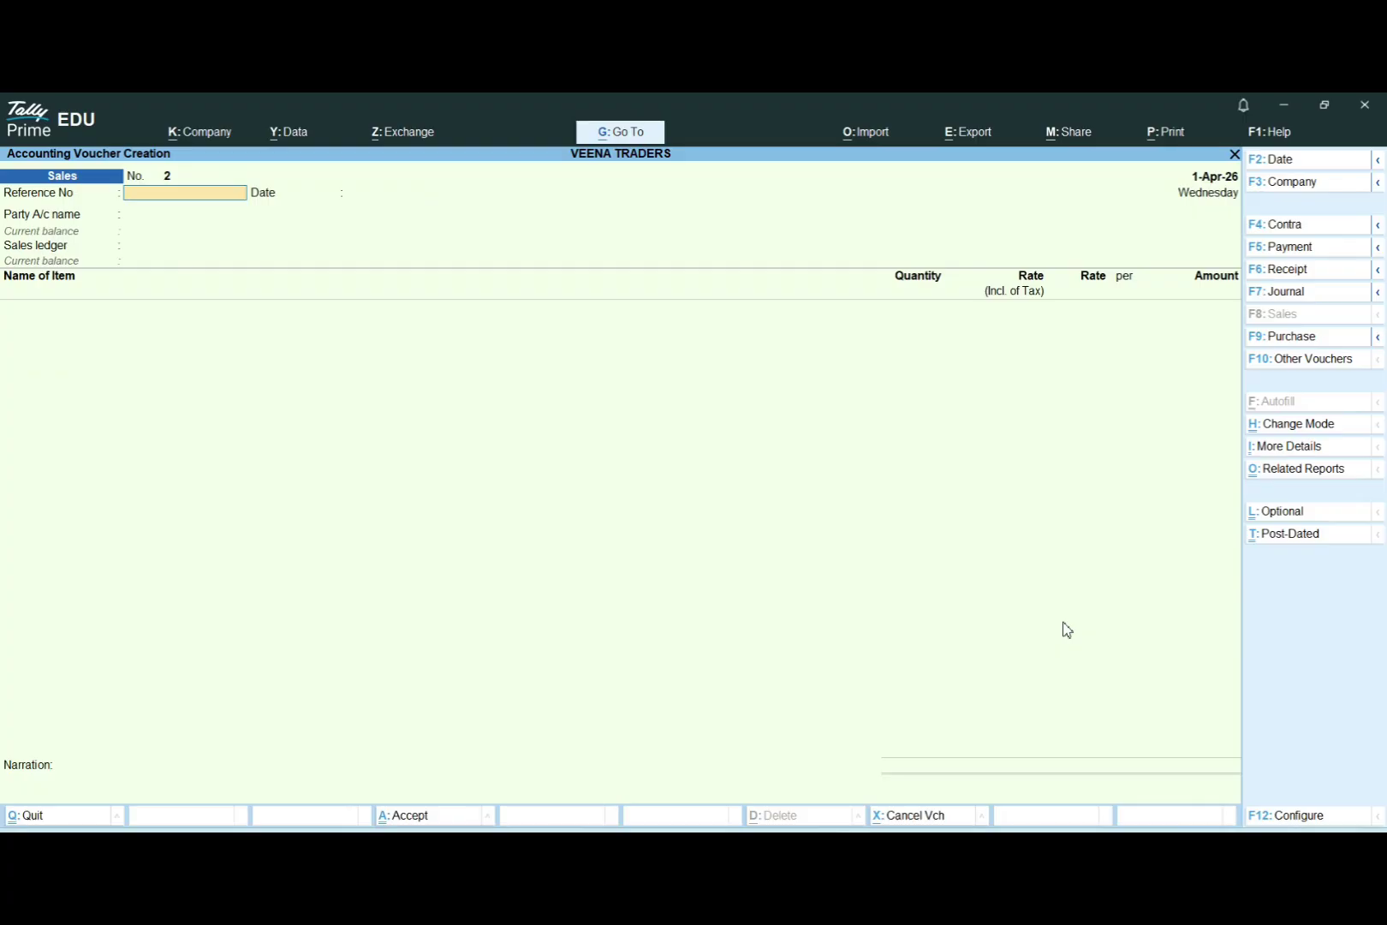
Start a payment voucher in TallyPrime and debit RAMA RAO& SON'S with 43,105.40.
key(F5)
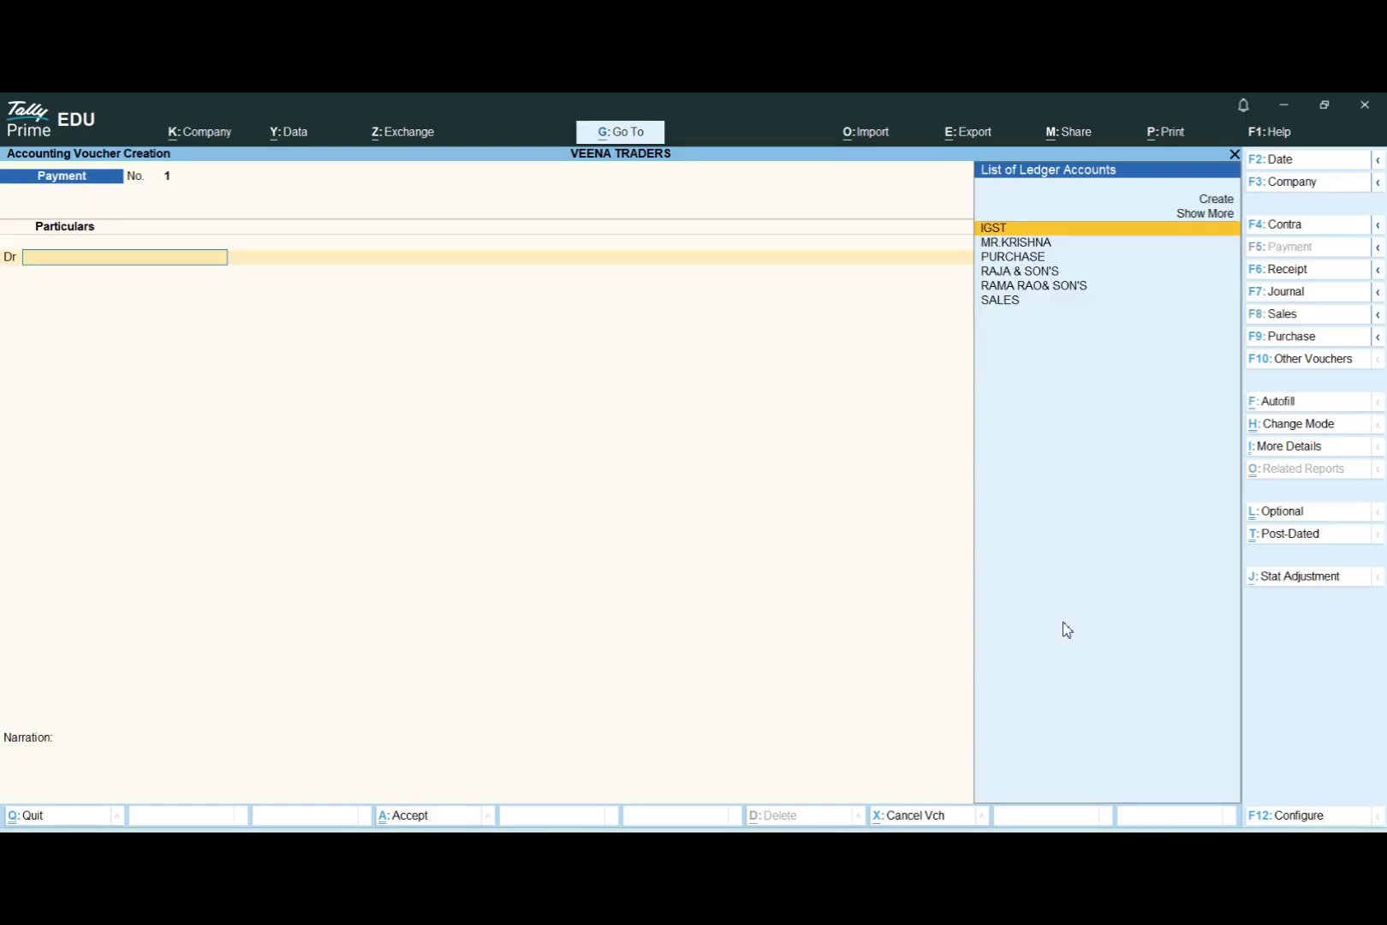
key(Down)
key(Down)
key(Down)
key(Down)
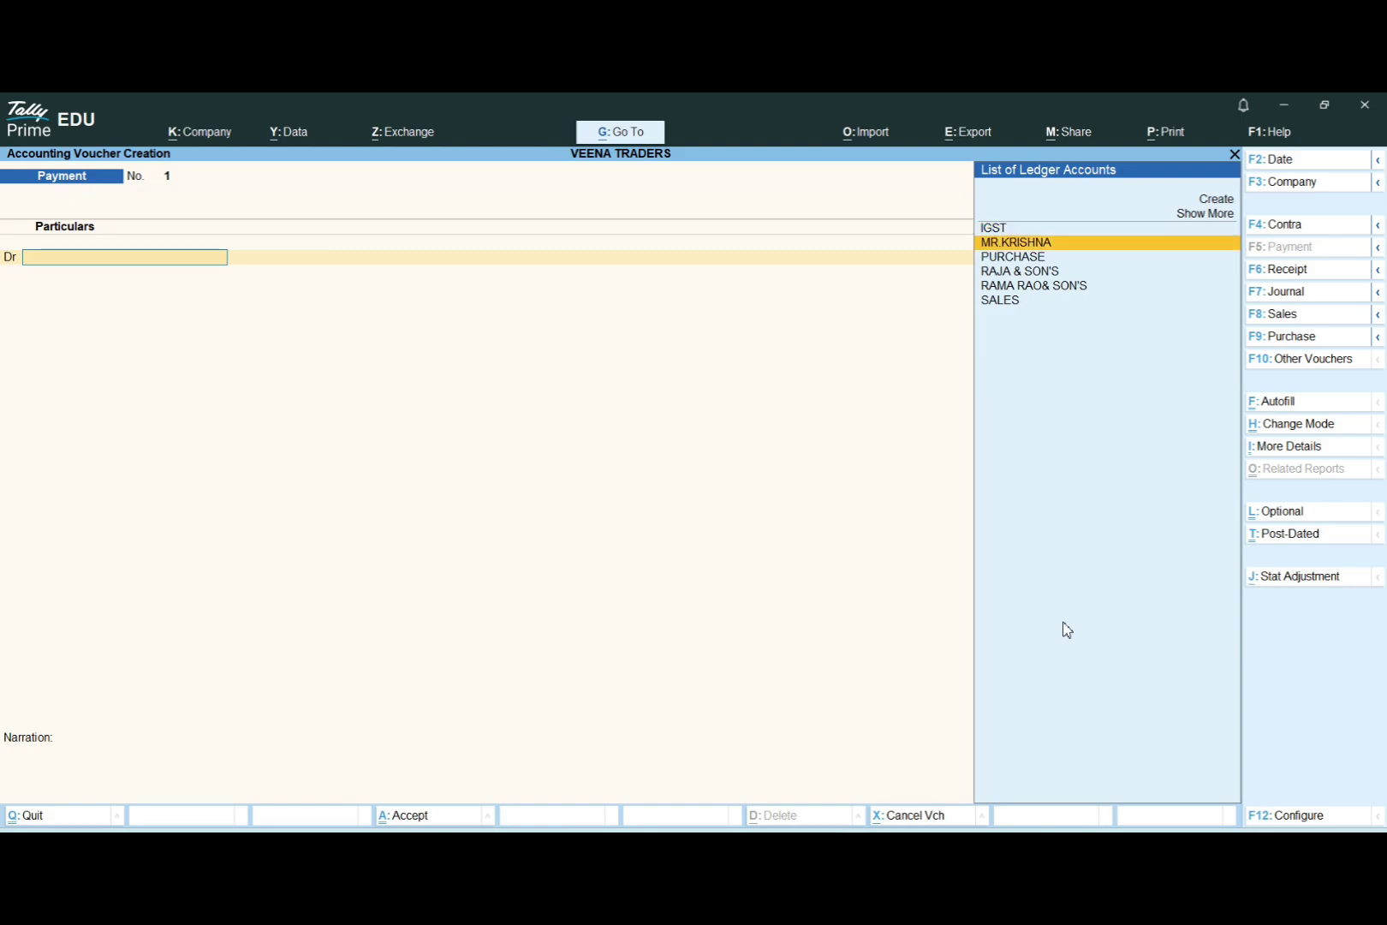
key(Return)
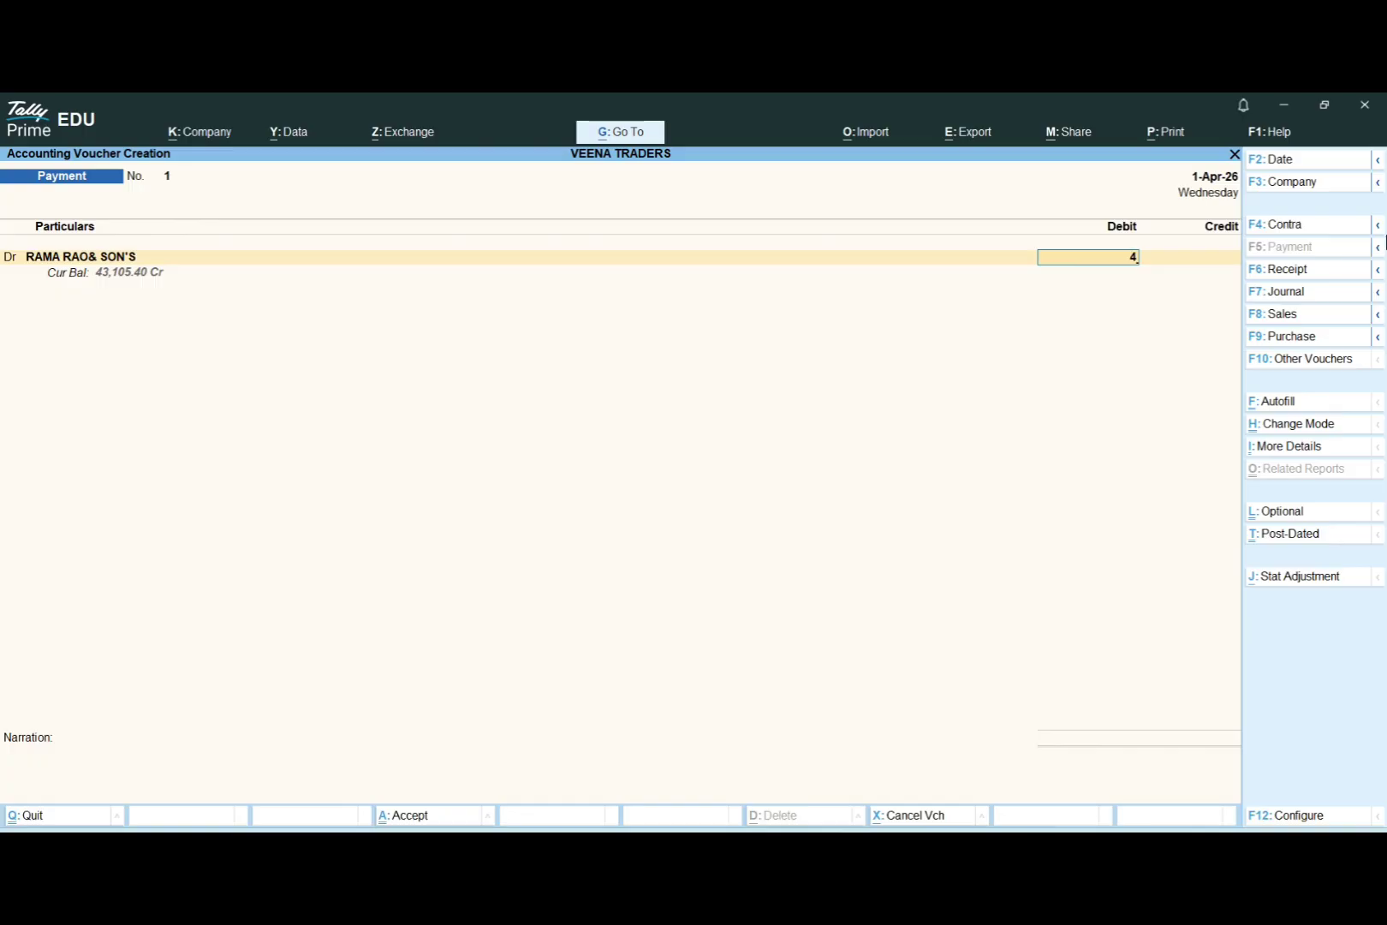
text(43105.40)
key(Return)
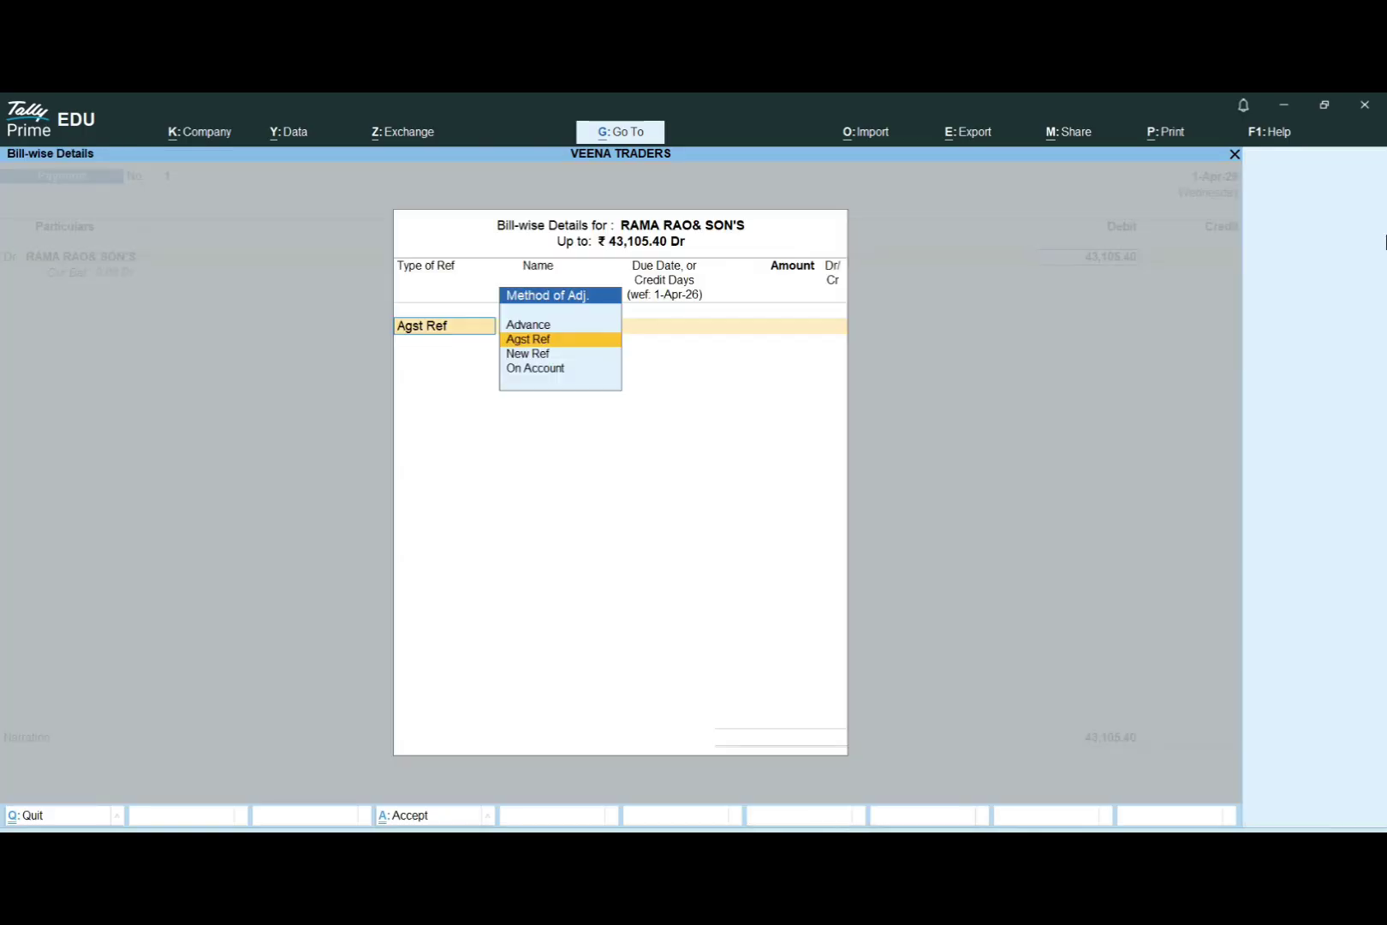
Allocate the payment of 43,105.40 as Agst Ref to the pending bill GST/001/2026-27.
key(Return)
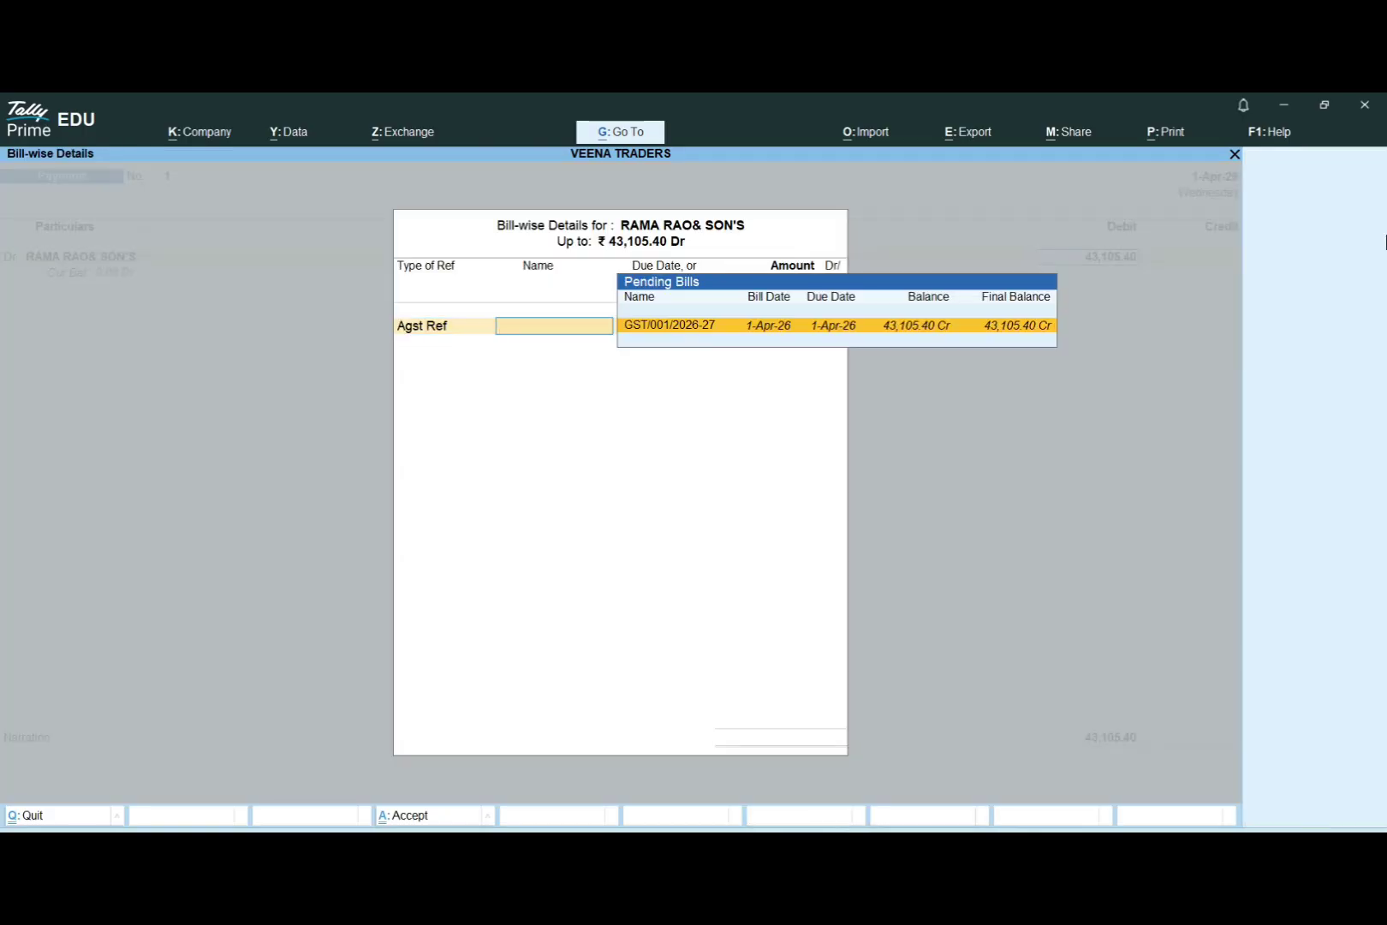
key(Return)
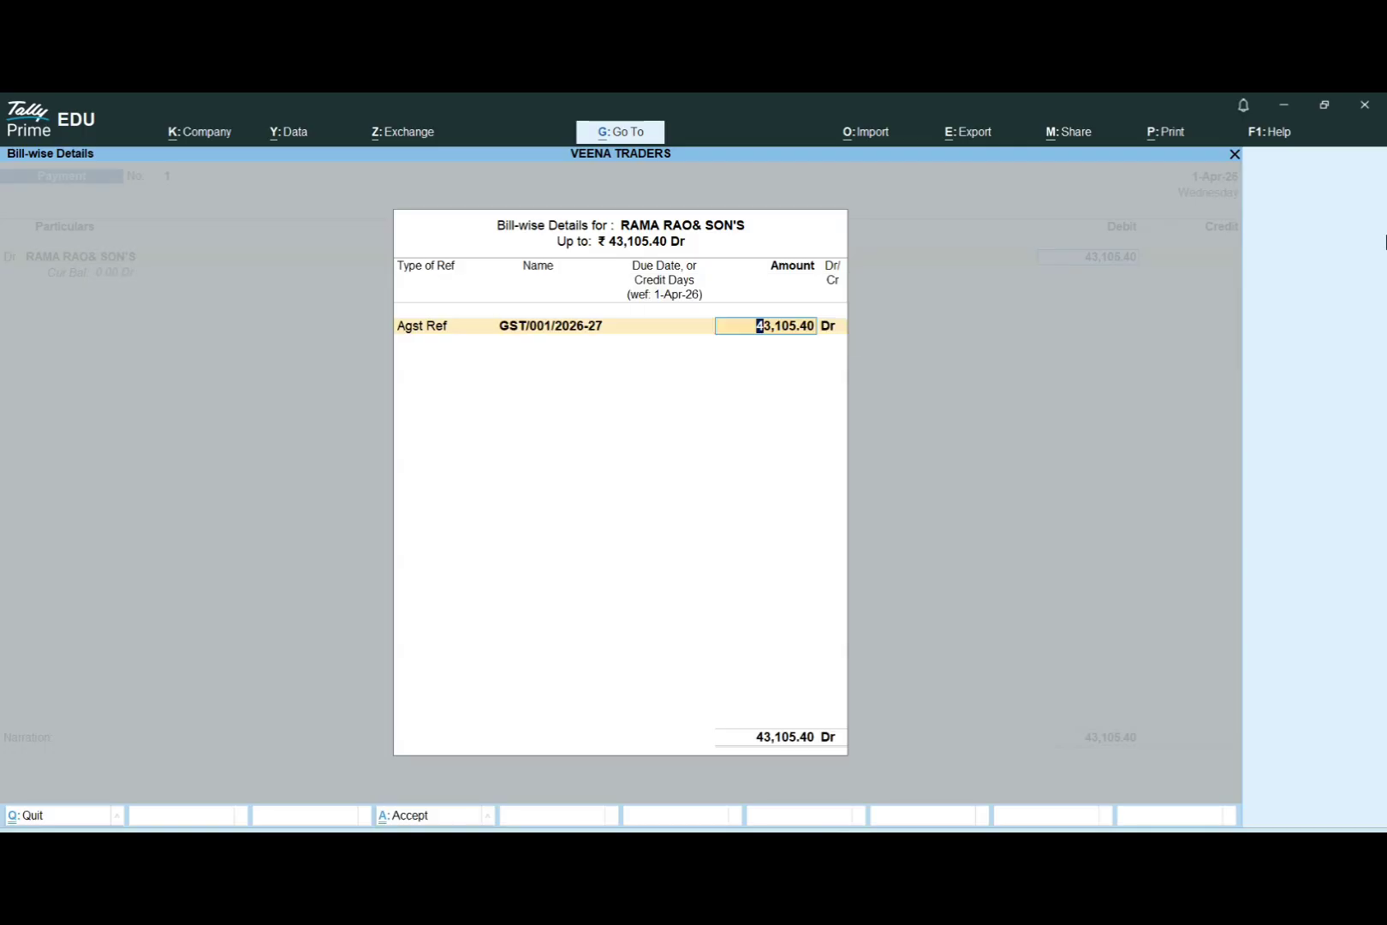
key(Return)
key(Return)
key(Return)
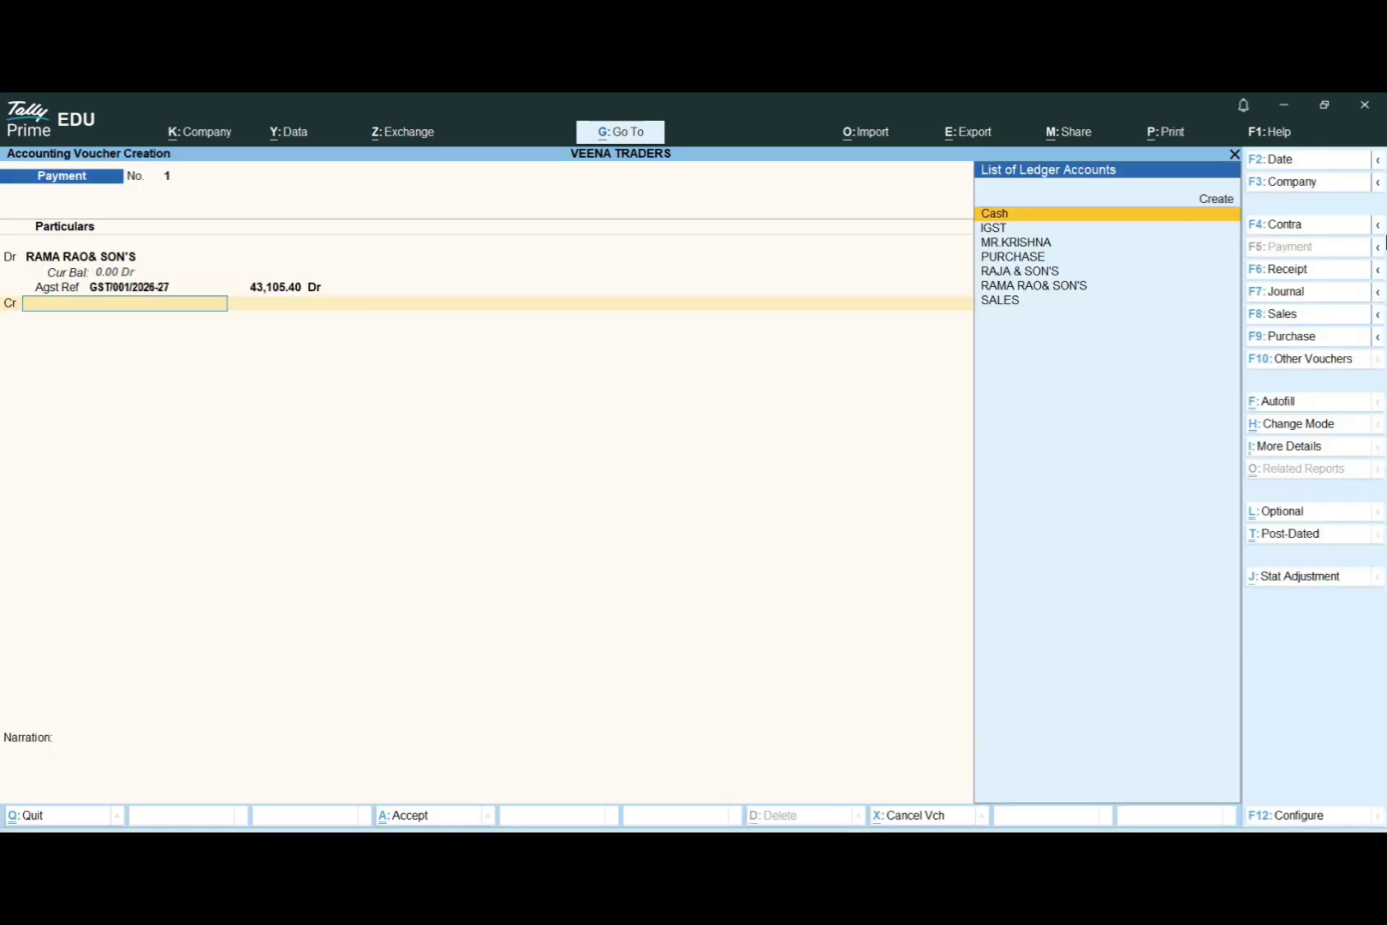
Save the payment voucher with Cash as the credited ledger and switch to a new receipt voucher.
key(Return)
key(Return)
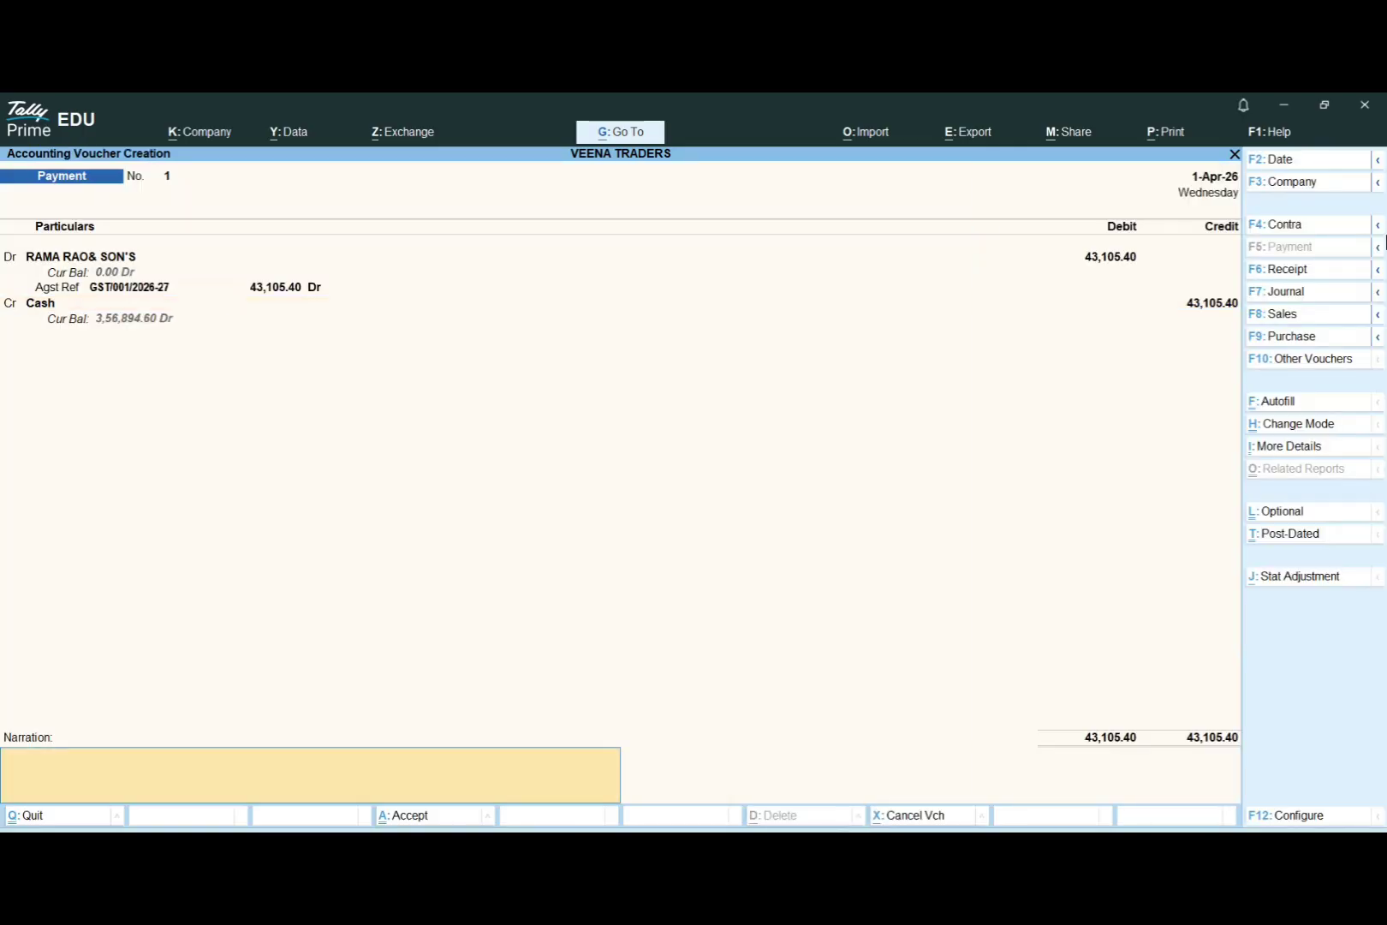
key(Return)
key(Return)
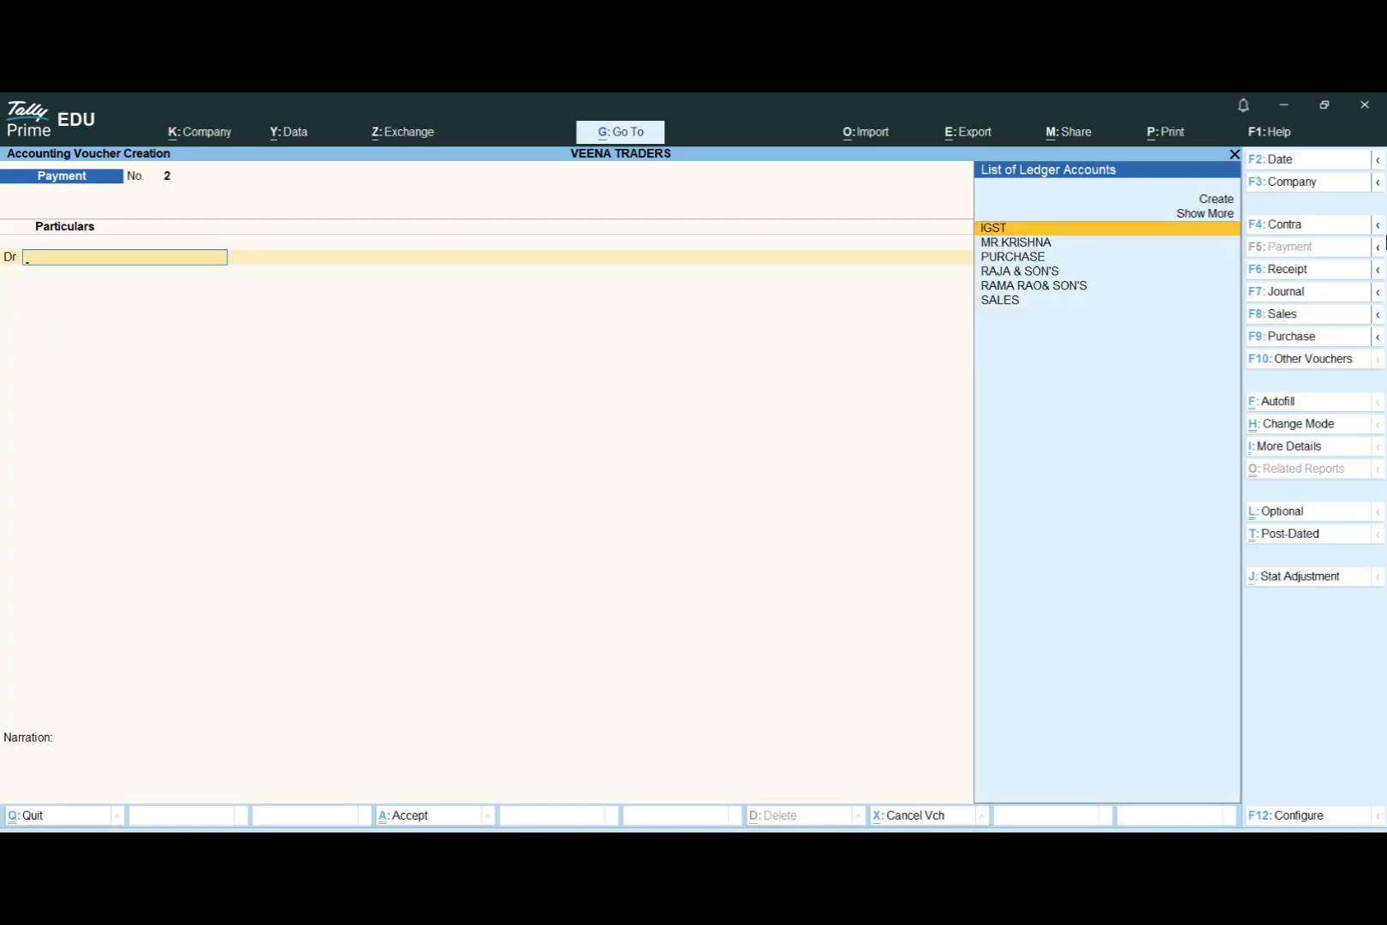
key(F6)
key(Down)
key(Down)
key(Down)
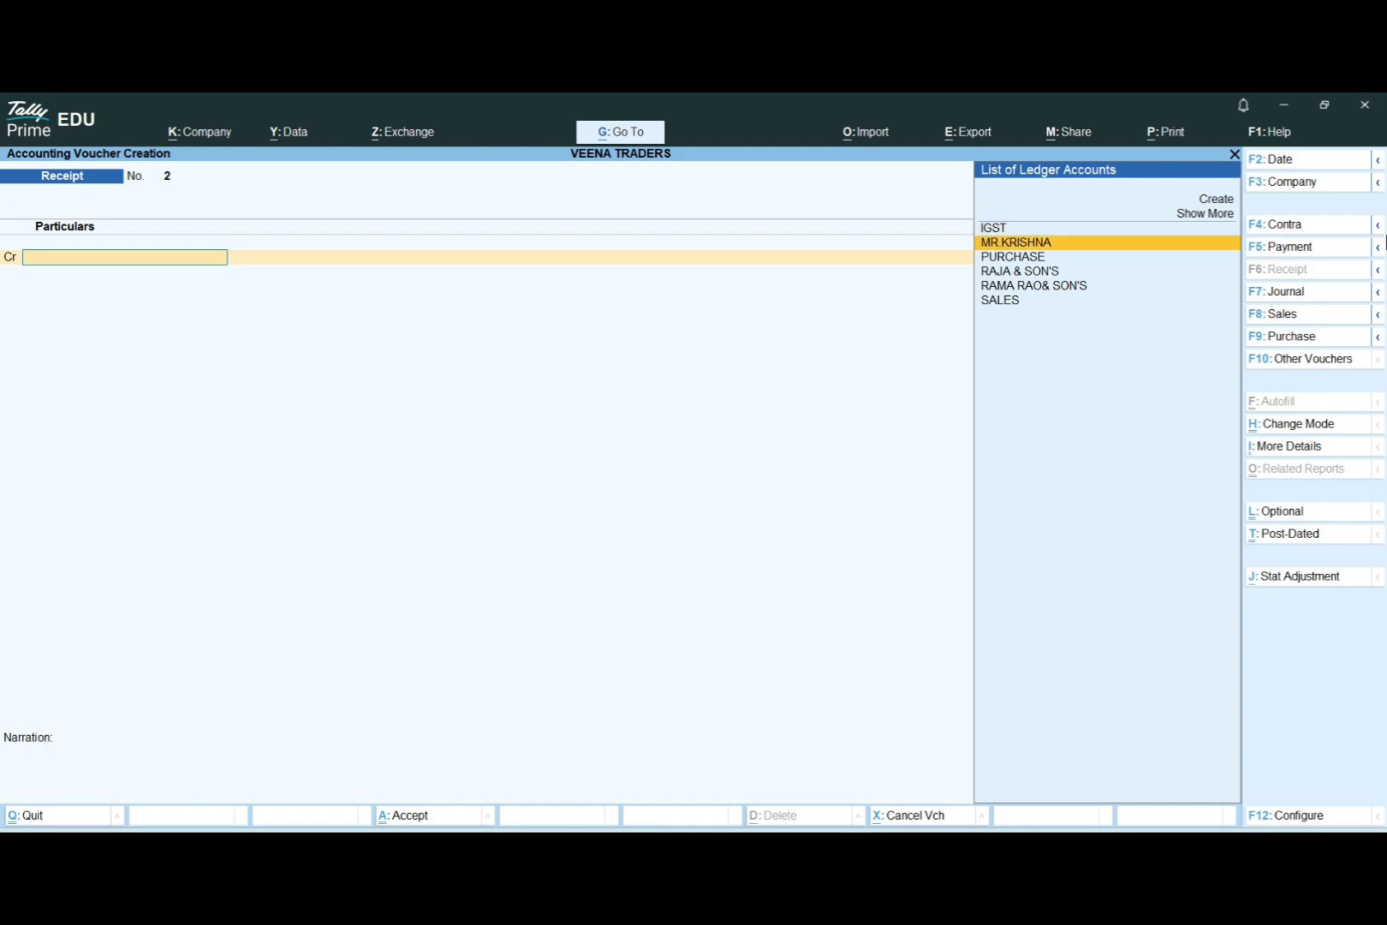
key(Return)
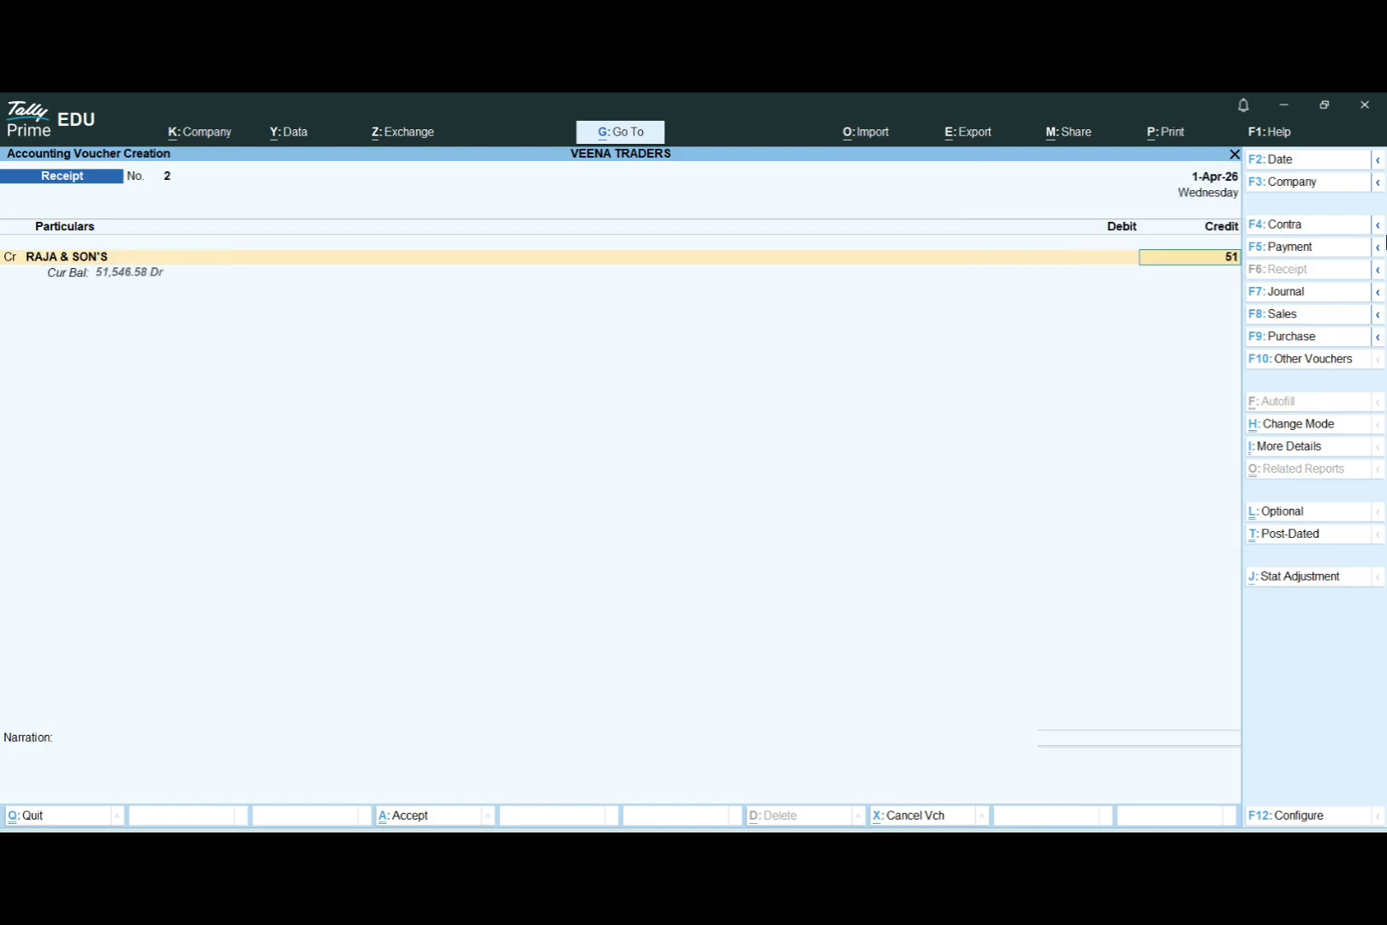
text(515)
text(6.59)
key(Return)
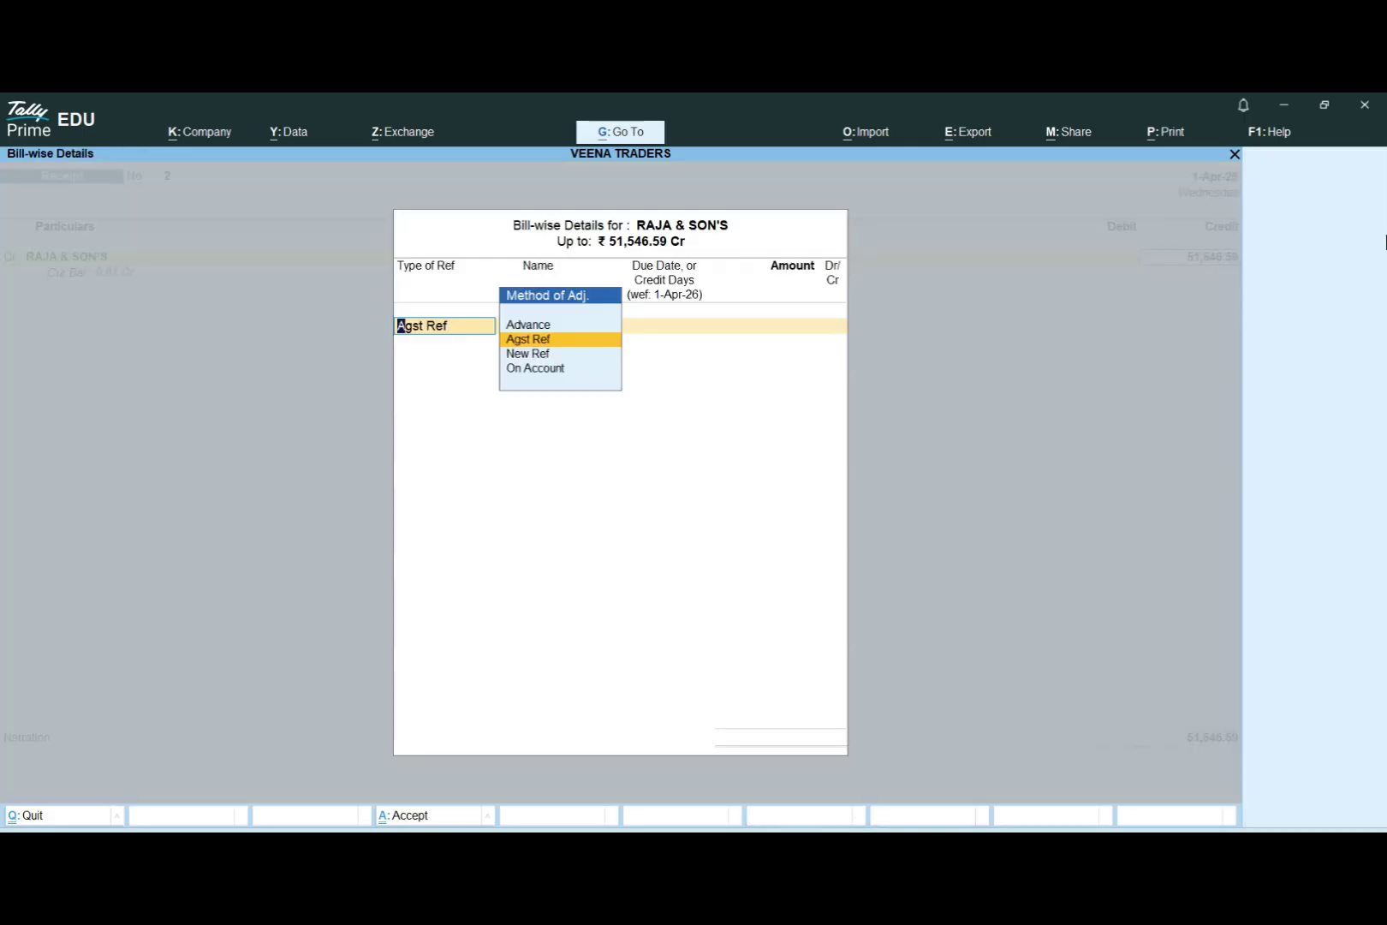
key(Return)
key(Return)
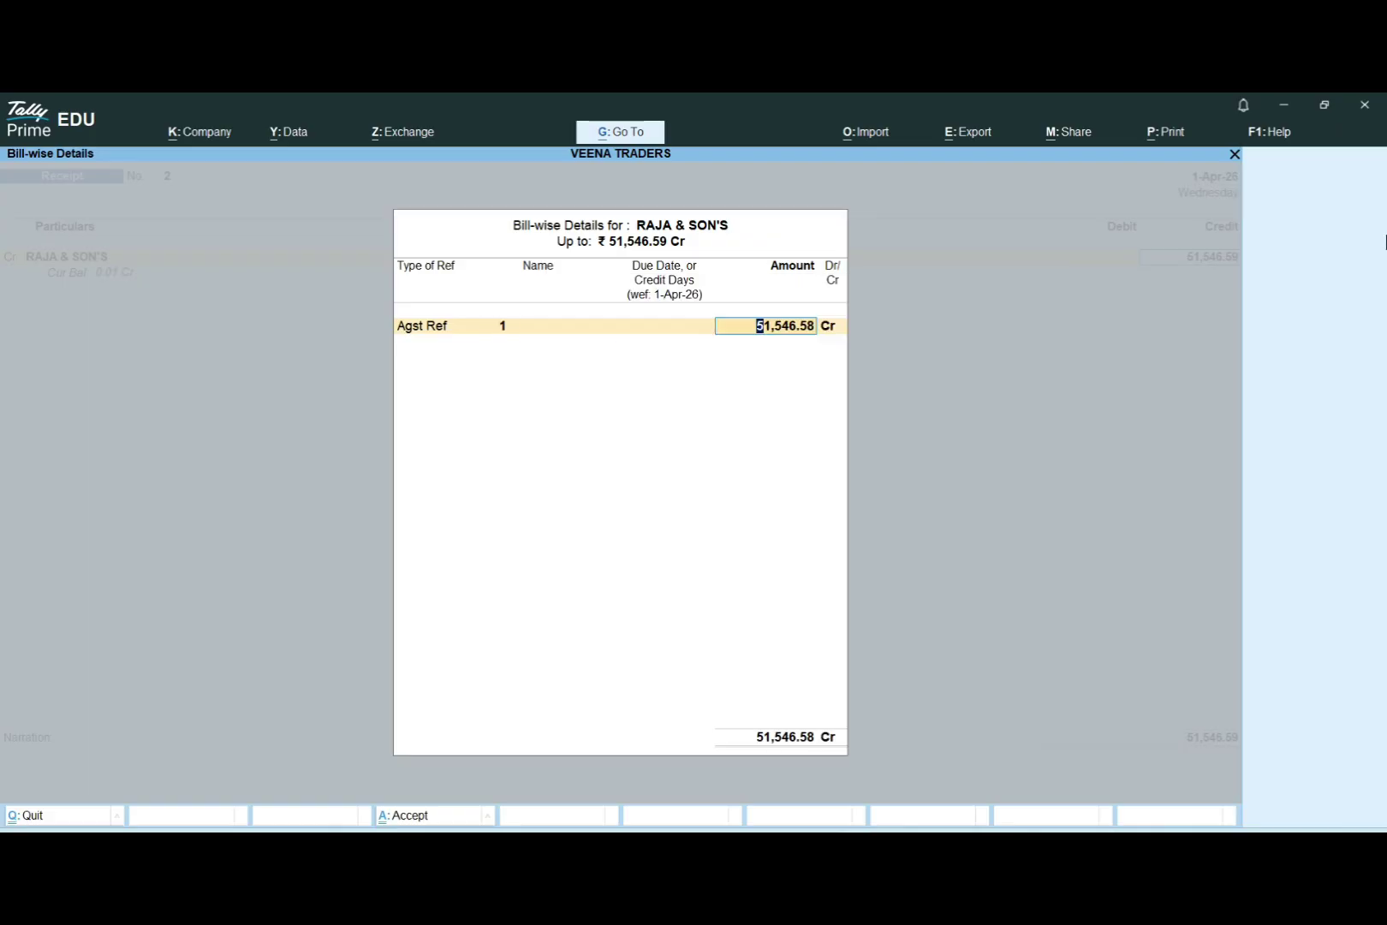
key(Return)
key(BackSpace)
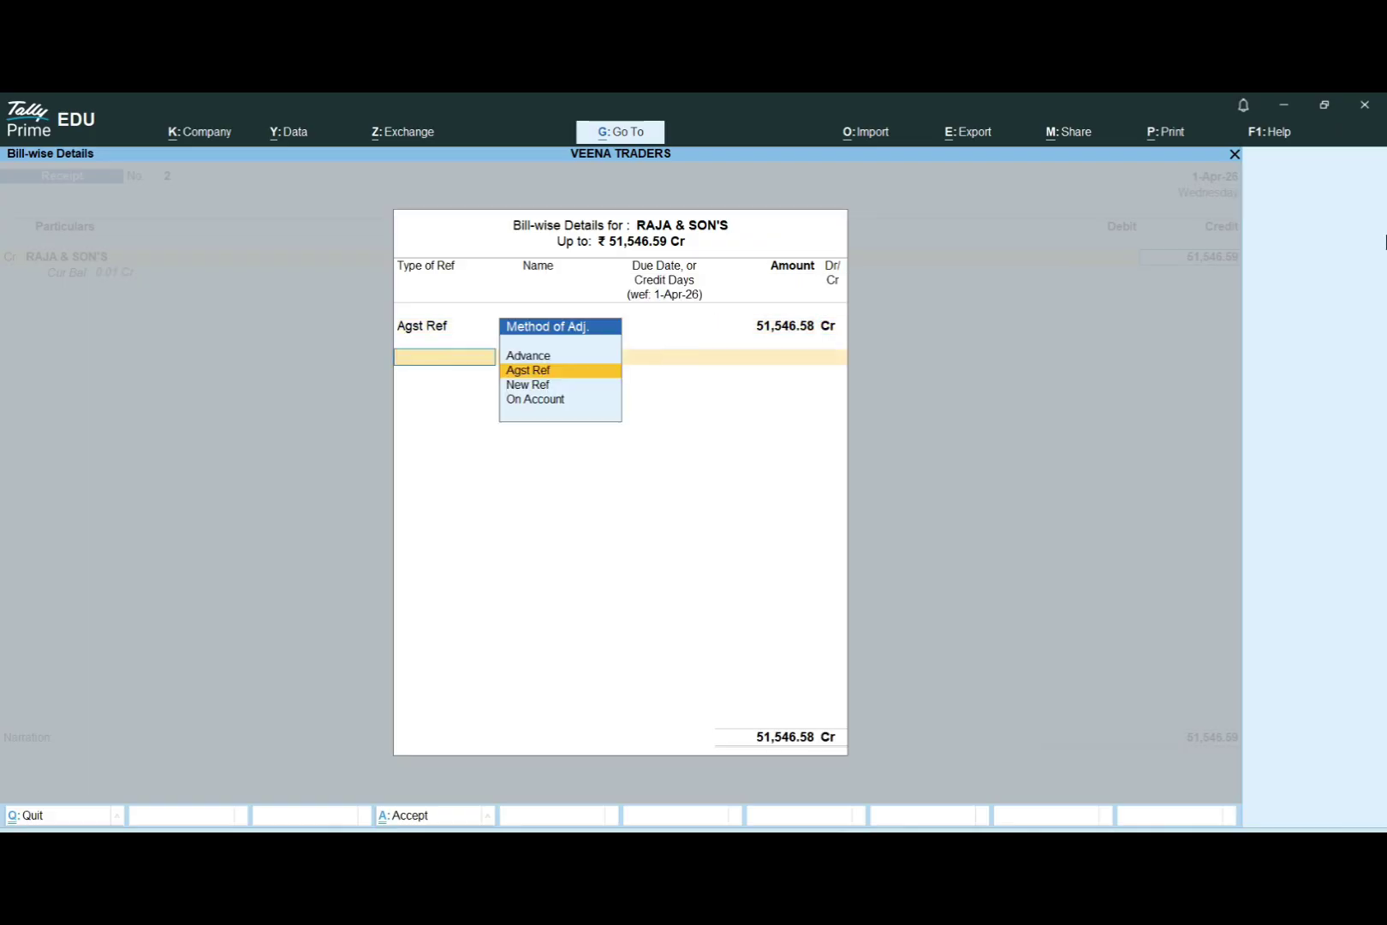
key(Escape)
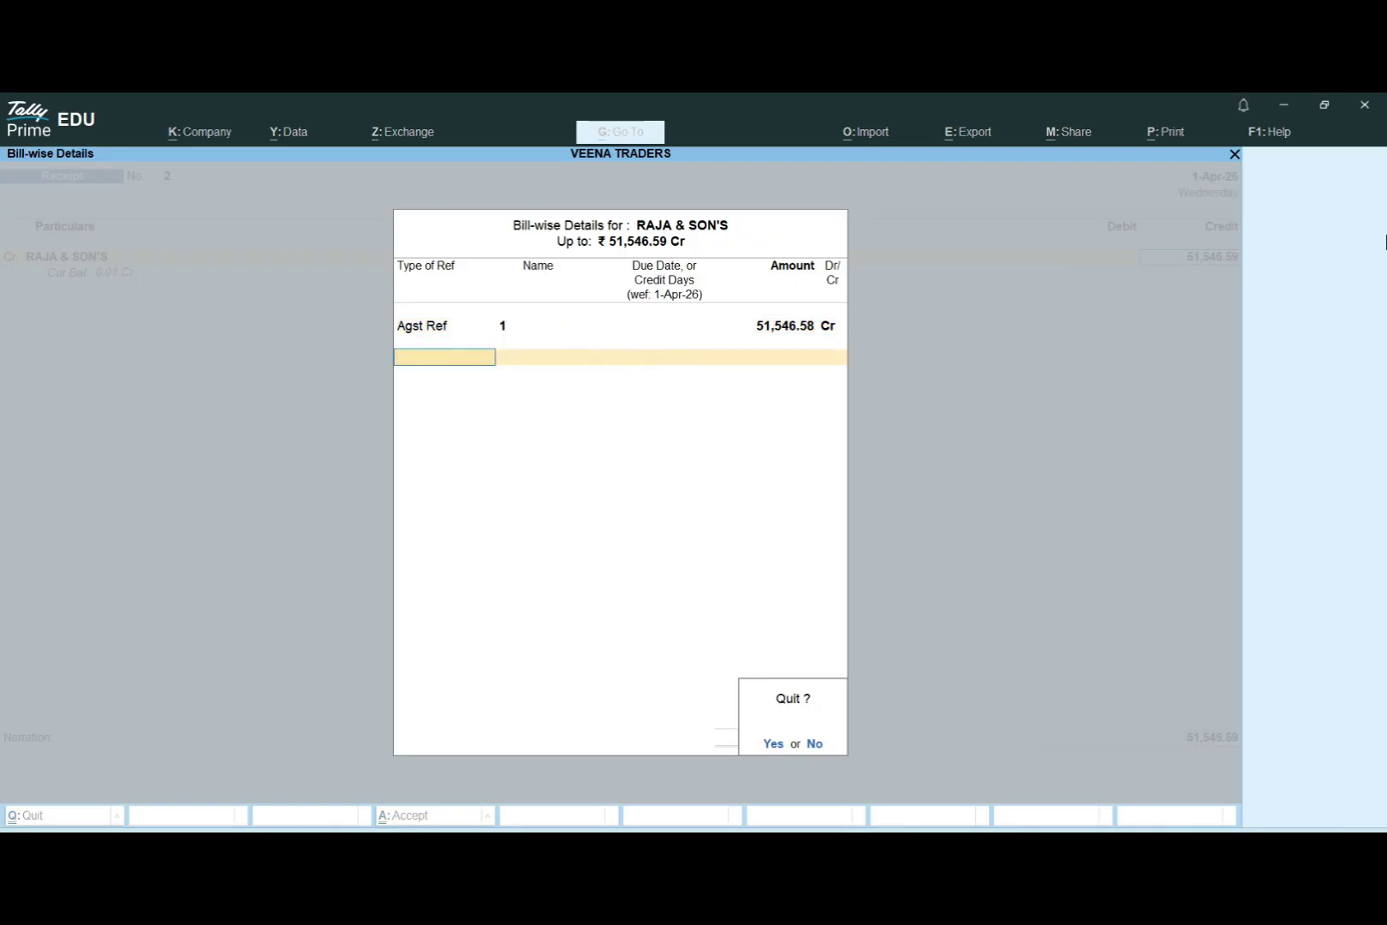
key(y)
key(Return)
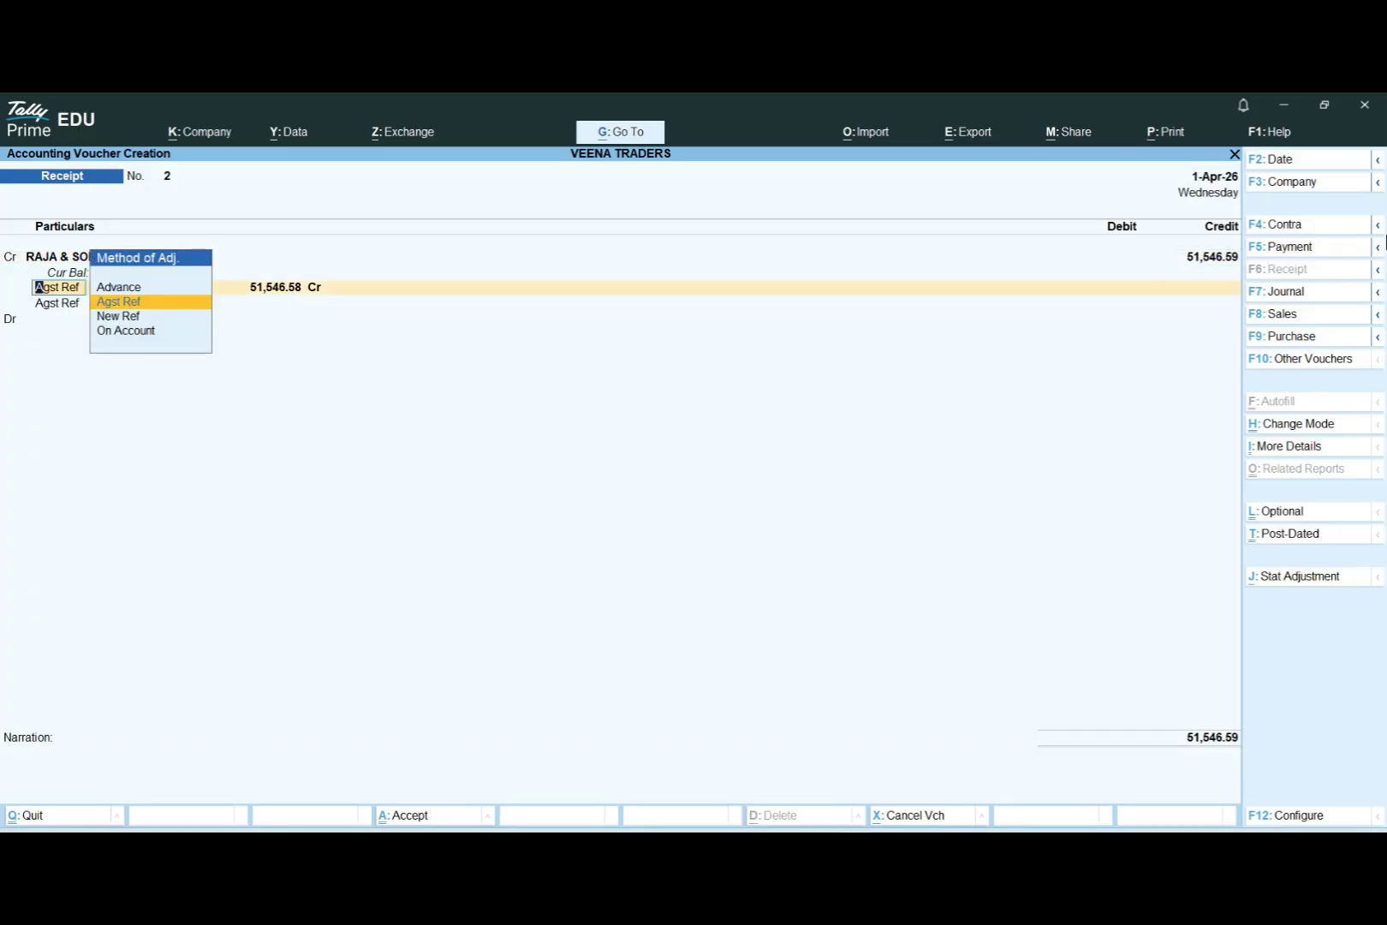
key(Down)
key(Down)
key(Return)
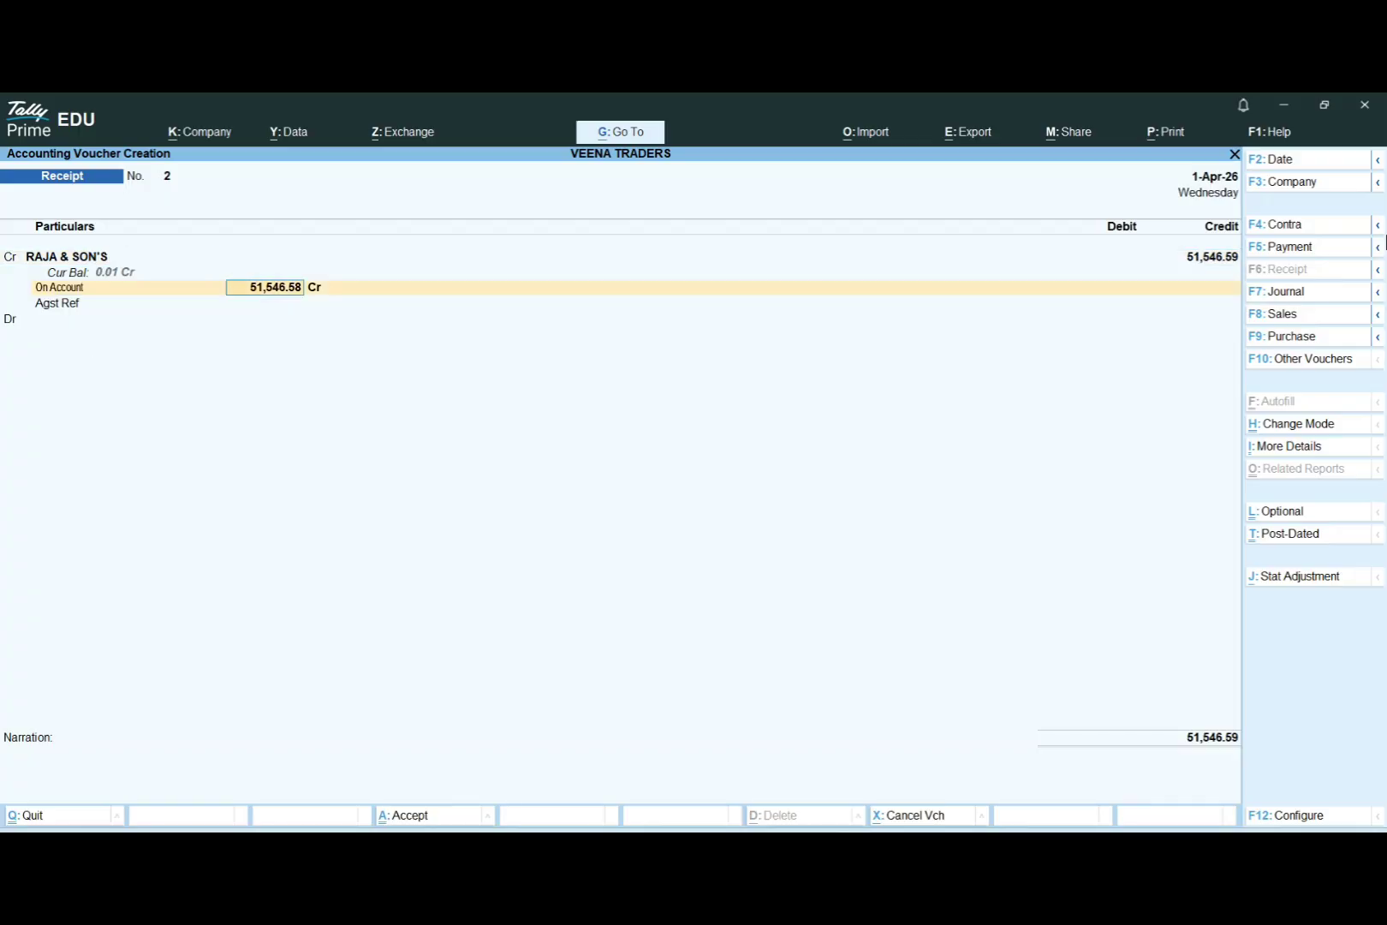
key(Return)
key(Escape)
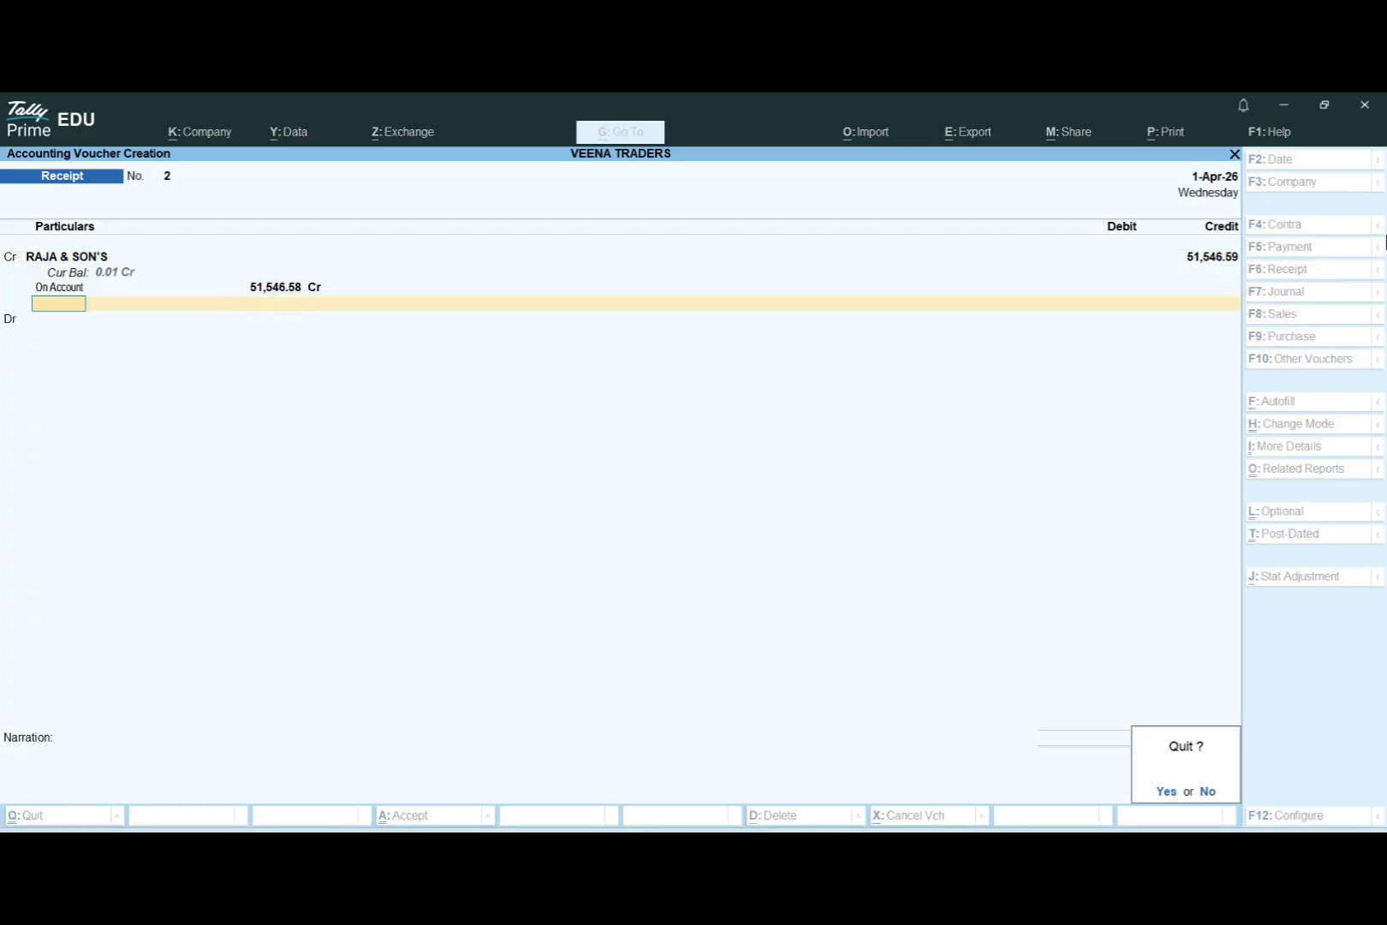
key(y)
key(Return)
Credit RAJA & SON'S with 51,546.58 in the receipt voucher.
key(Down)
key(Down)
key(Down)
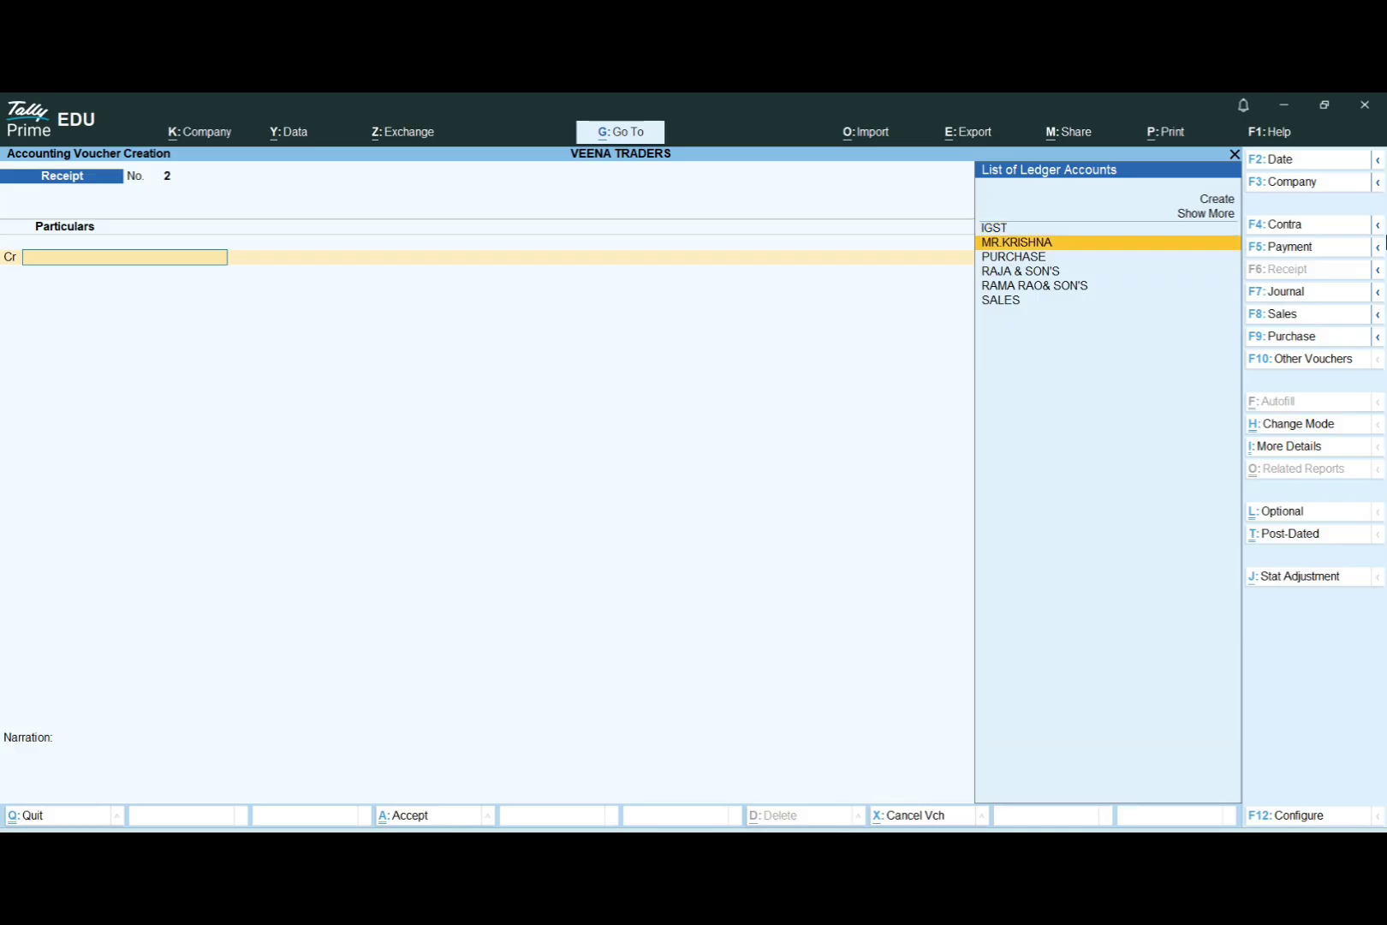
key(Return)
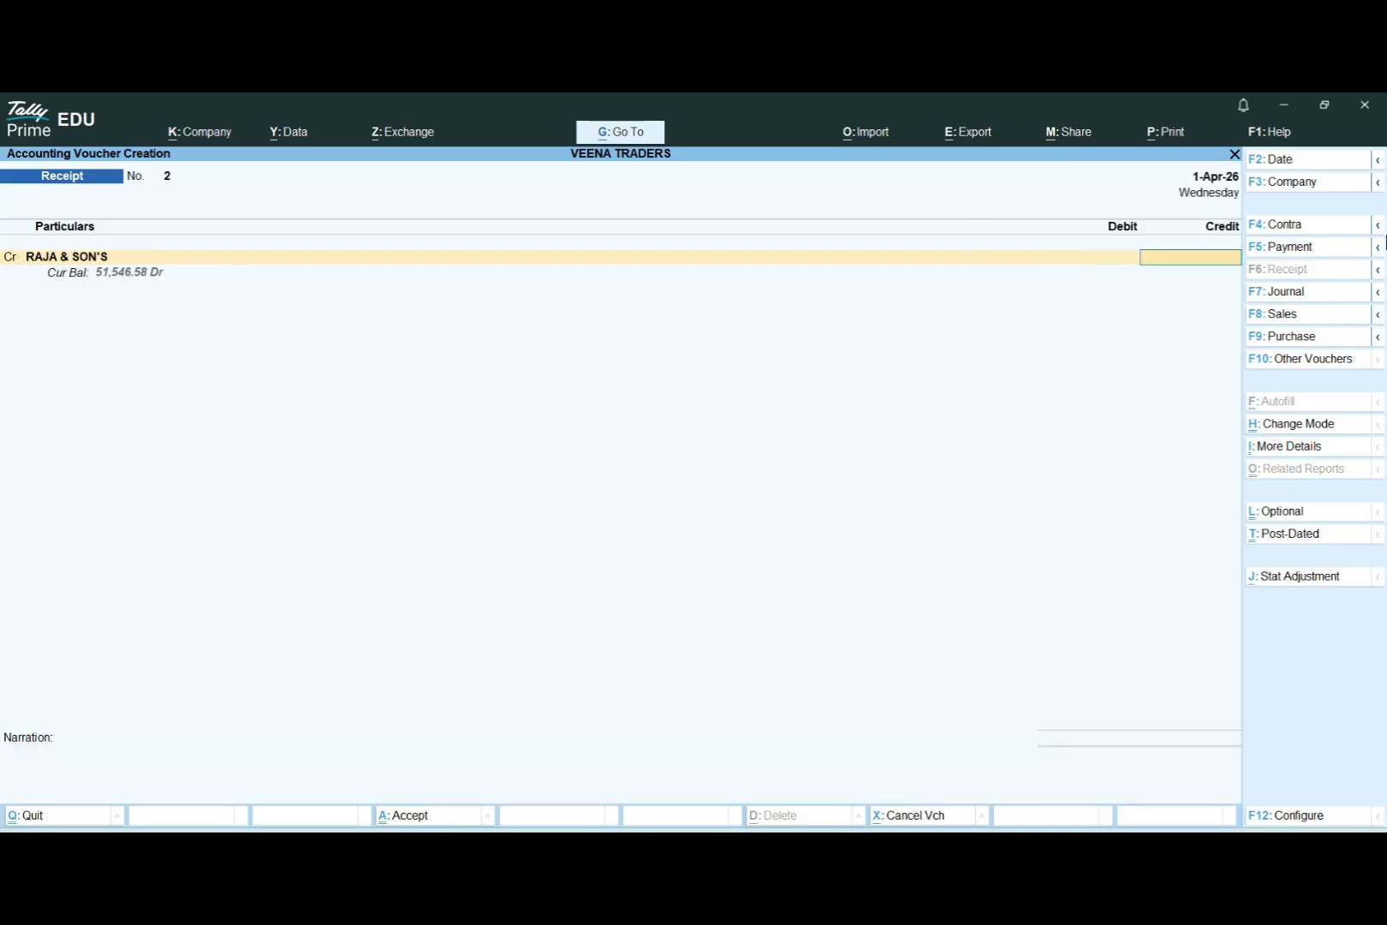
text(51,)
text(54)
text(6)
text(.)
text(58)
key(Return)
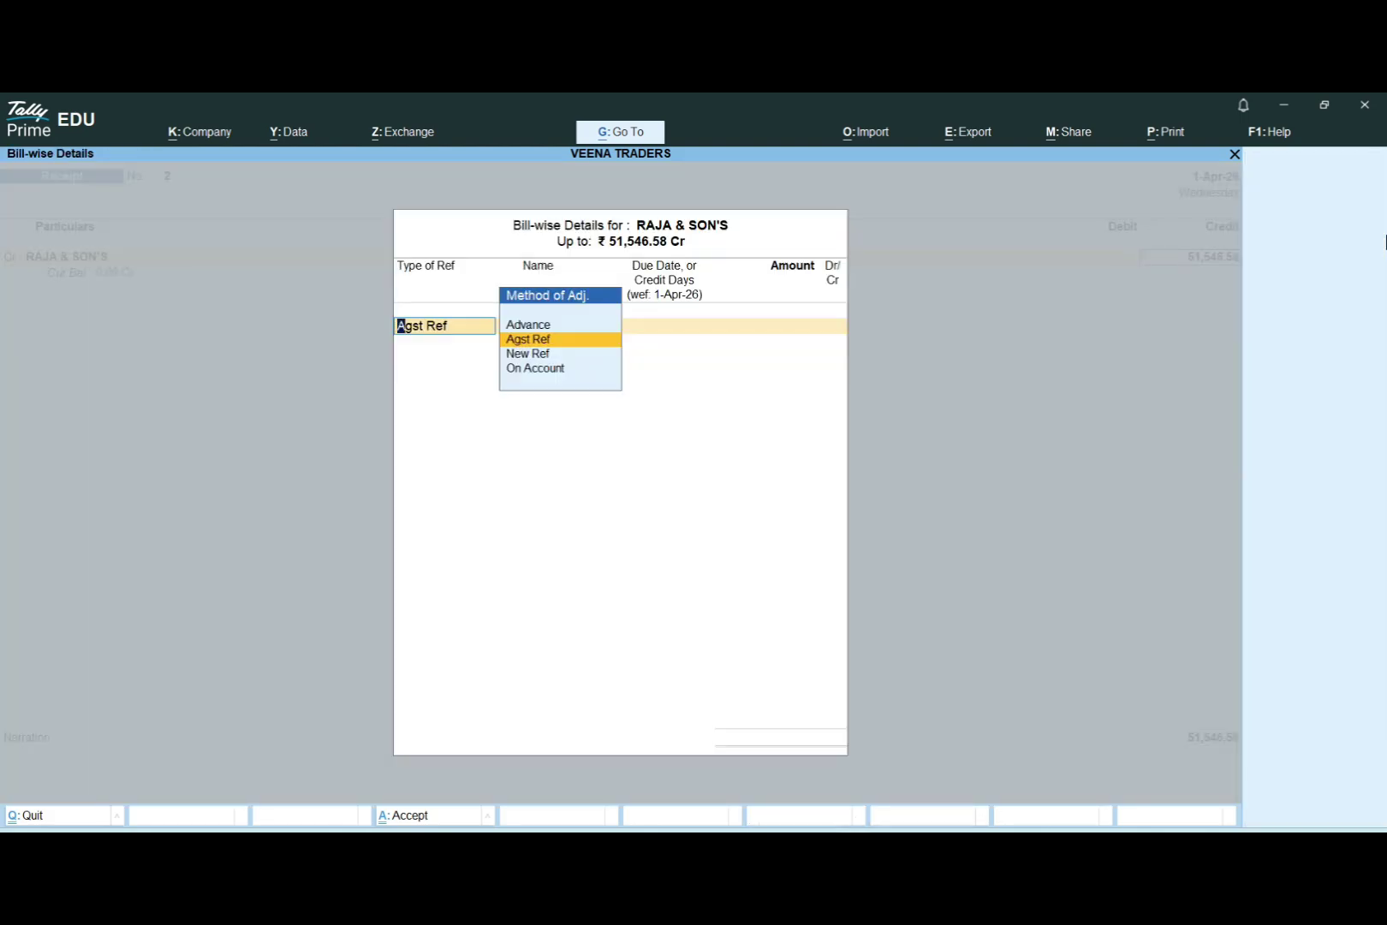
Set the bill-wise adjustment method for the RAJA & SON'S receipt to On Account for the full 51,546.58.
key(Down)
key(Down)
key(Return)
key(Return)
key(Return)
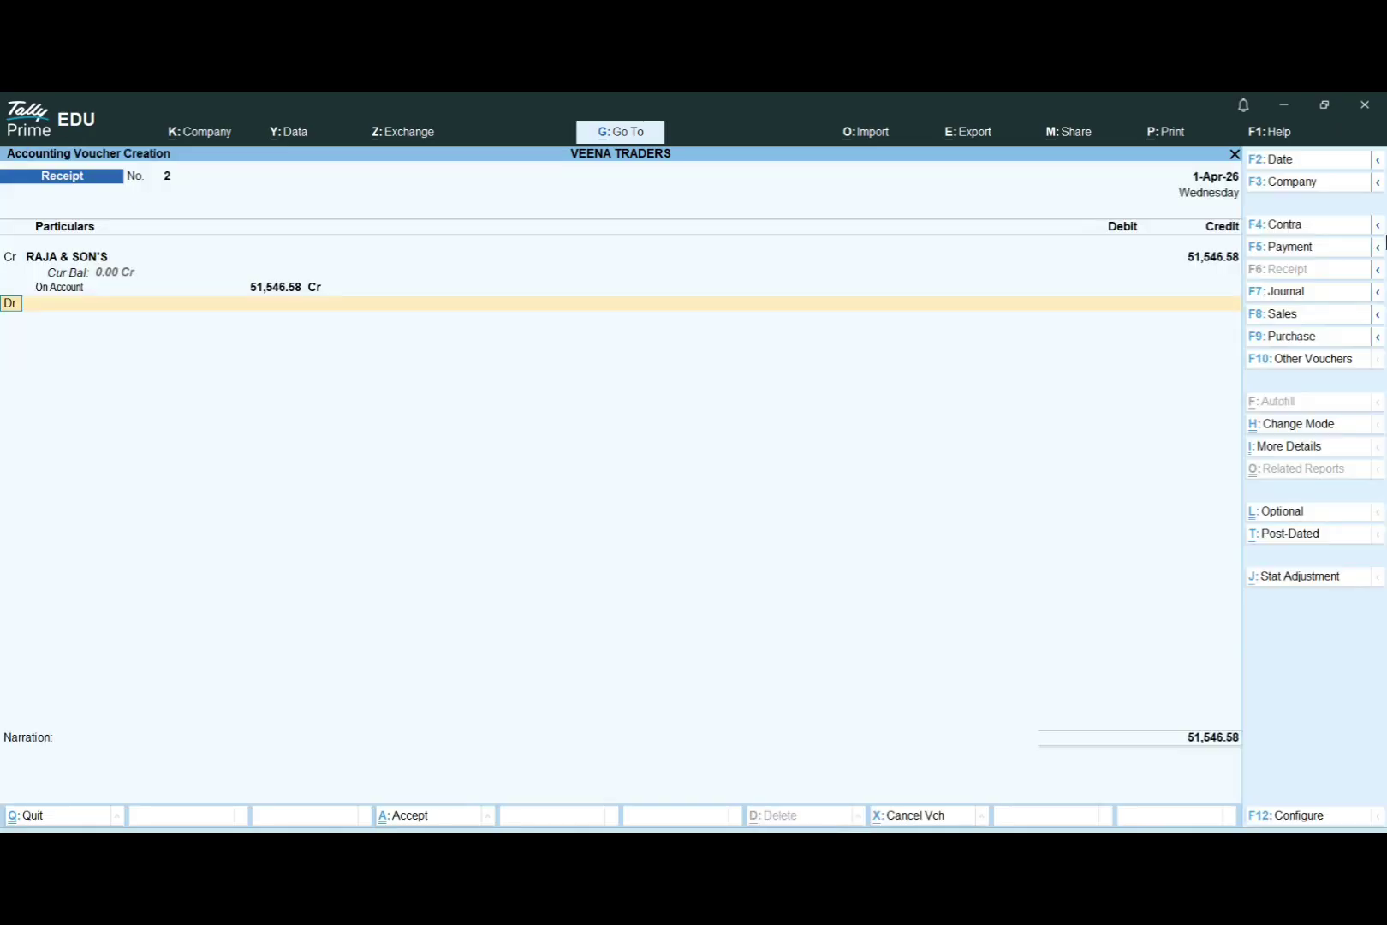
Debit Cash with 51,546.58, leave the narration blank and save the receipt voucher.
key(Return)
key(Return)
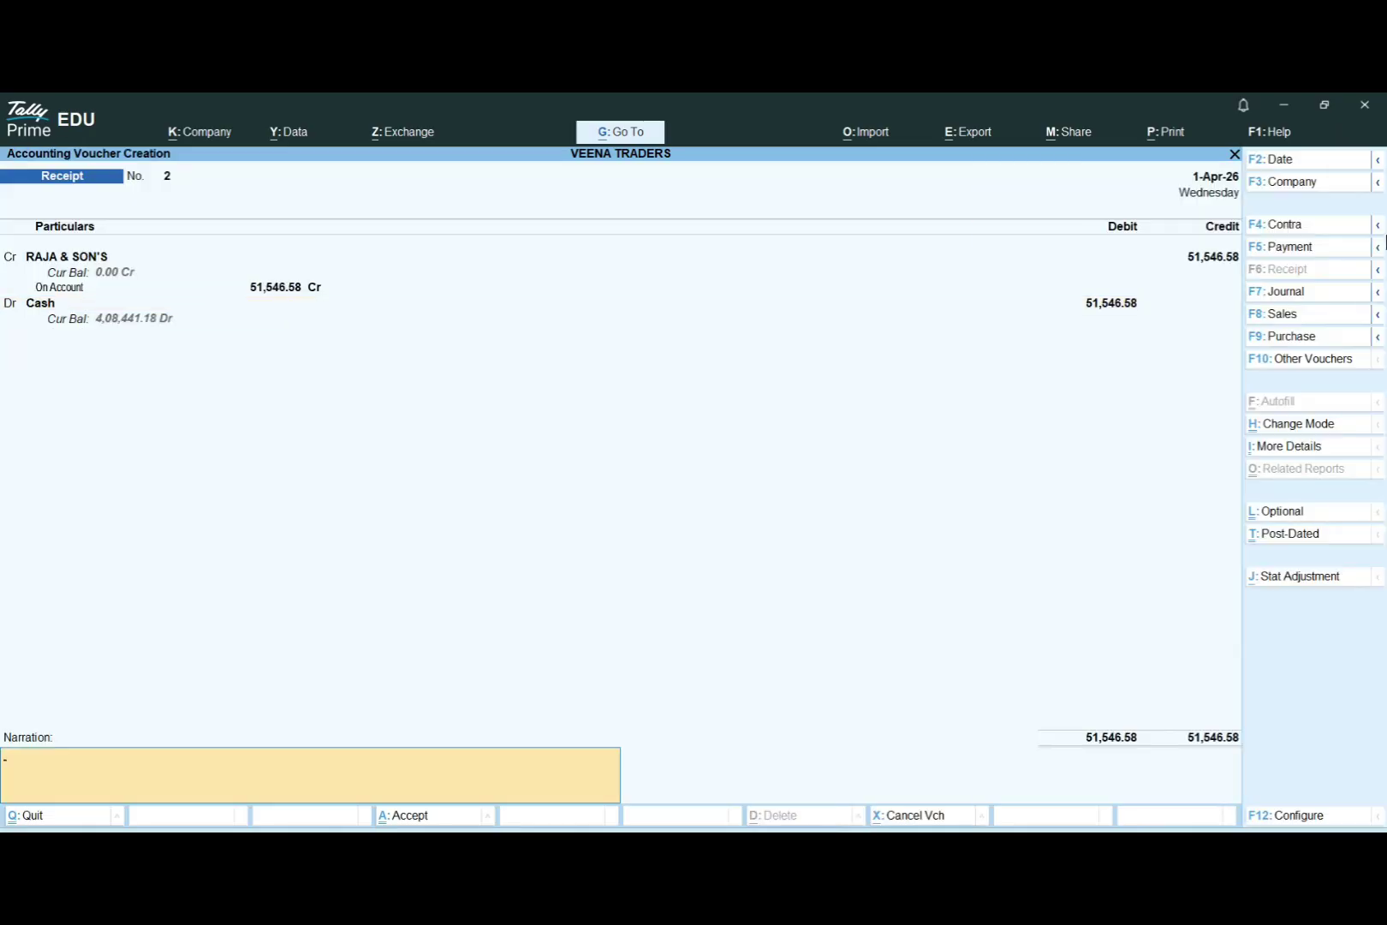
key(Return)
key(Return)
Leave voucher entry and open Display More Reports from the Gateway of Tally.
key(Escape)
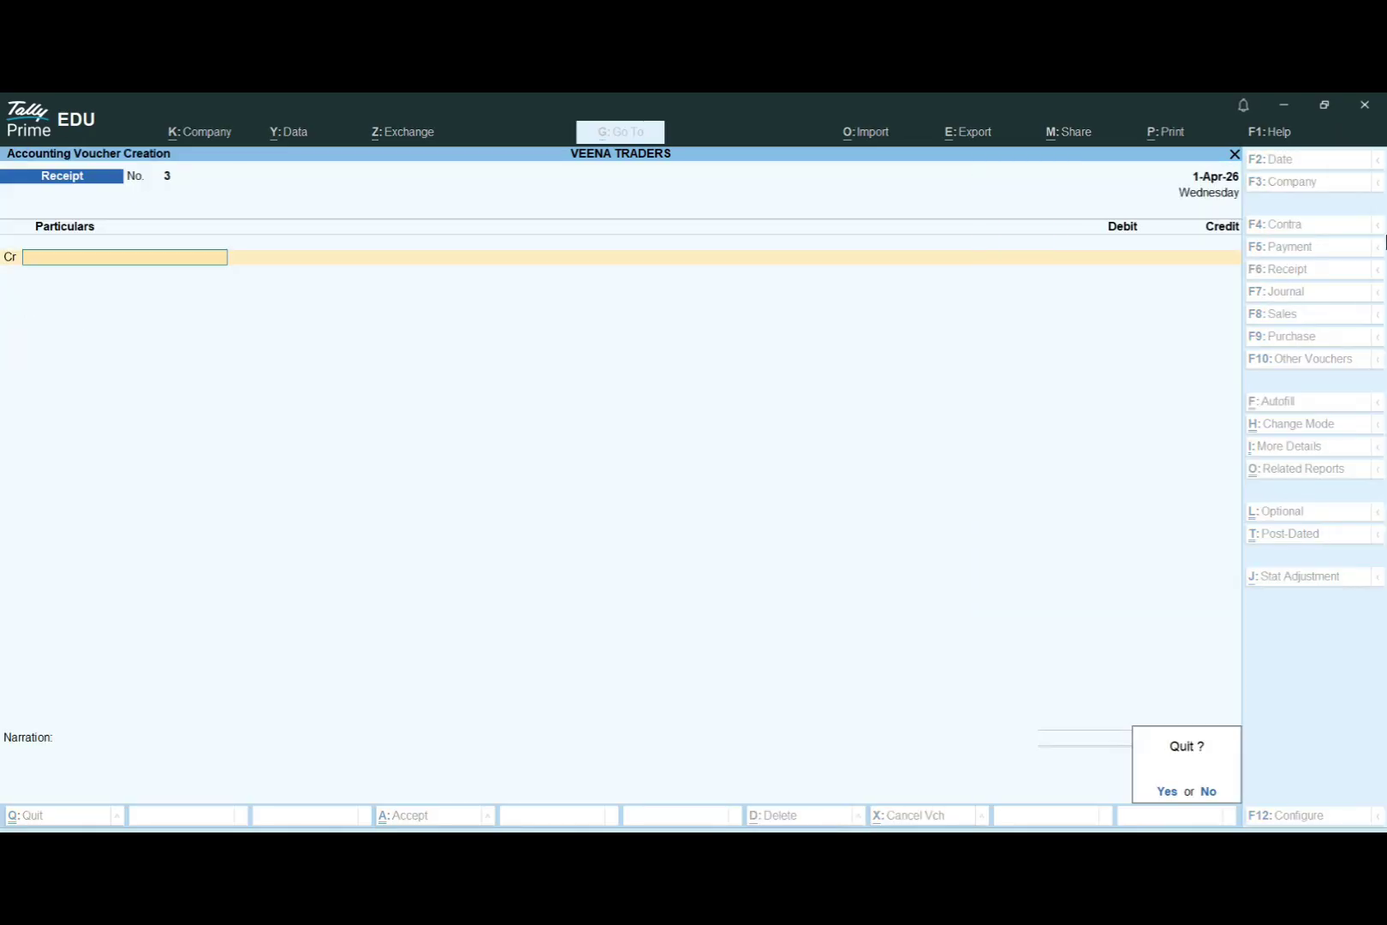
key(Return)
key(Down)
key(Down)
key(Down)
key(Down)
key(Down)
key(Down)
key(Down)
key(Down)
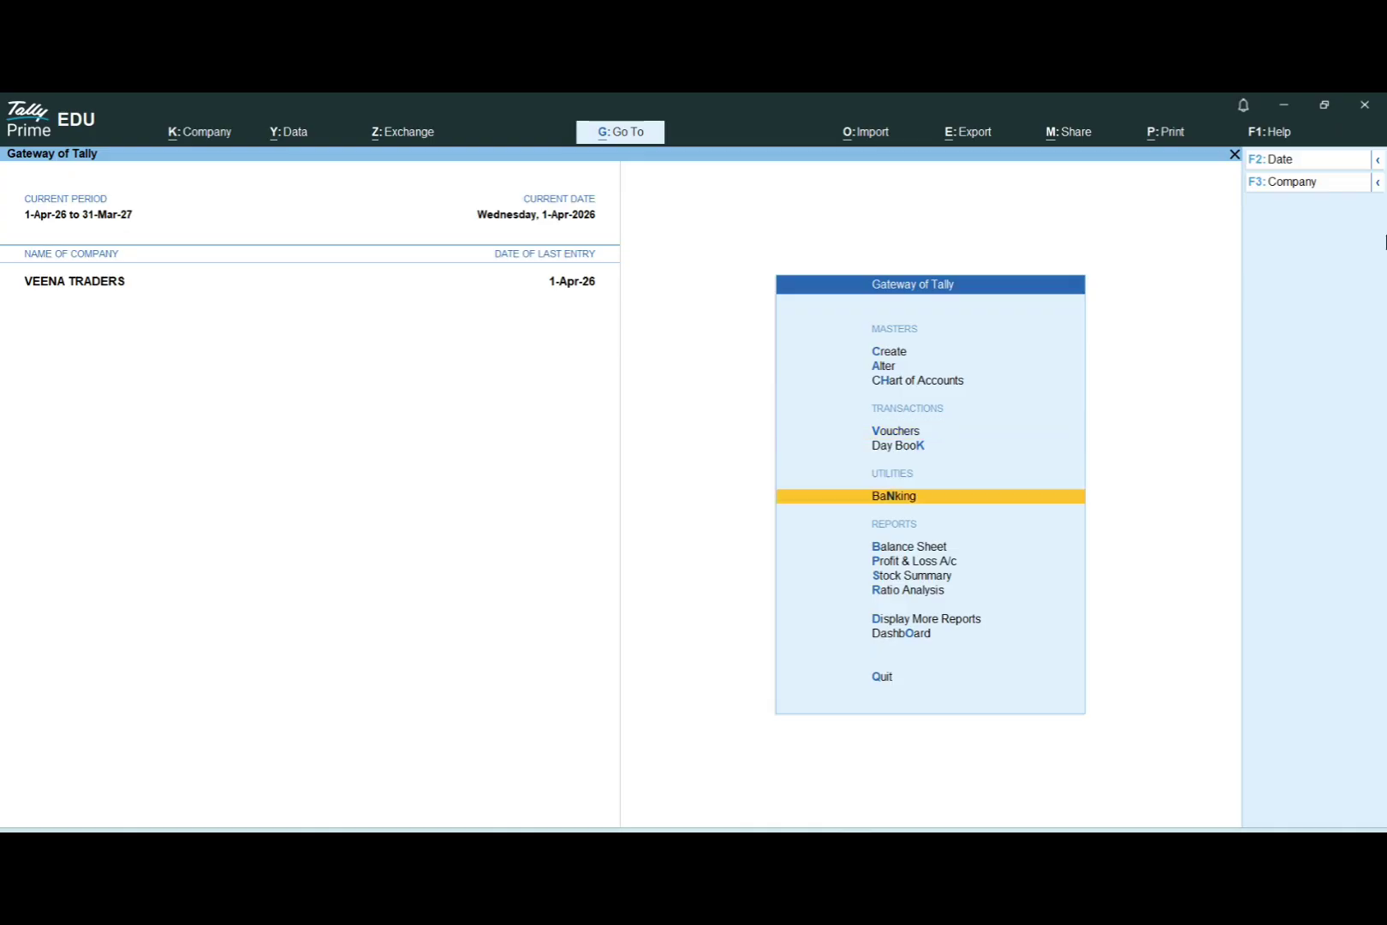
key(Up)
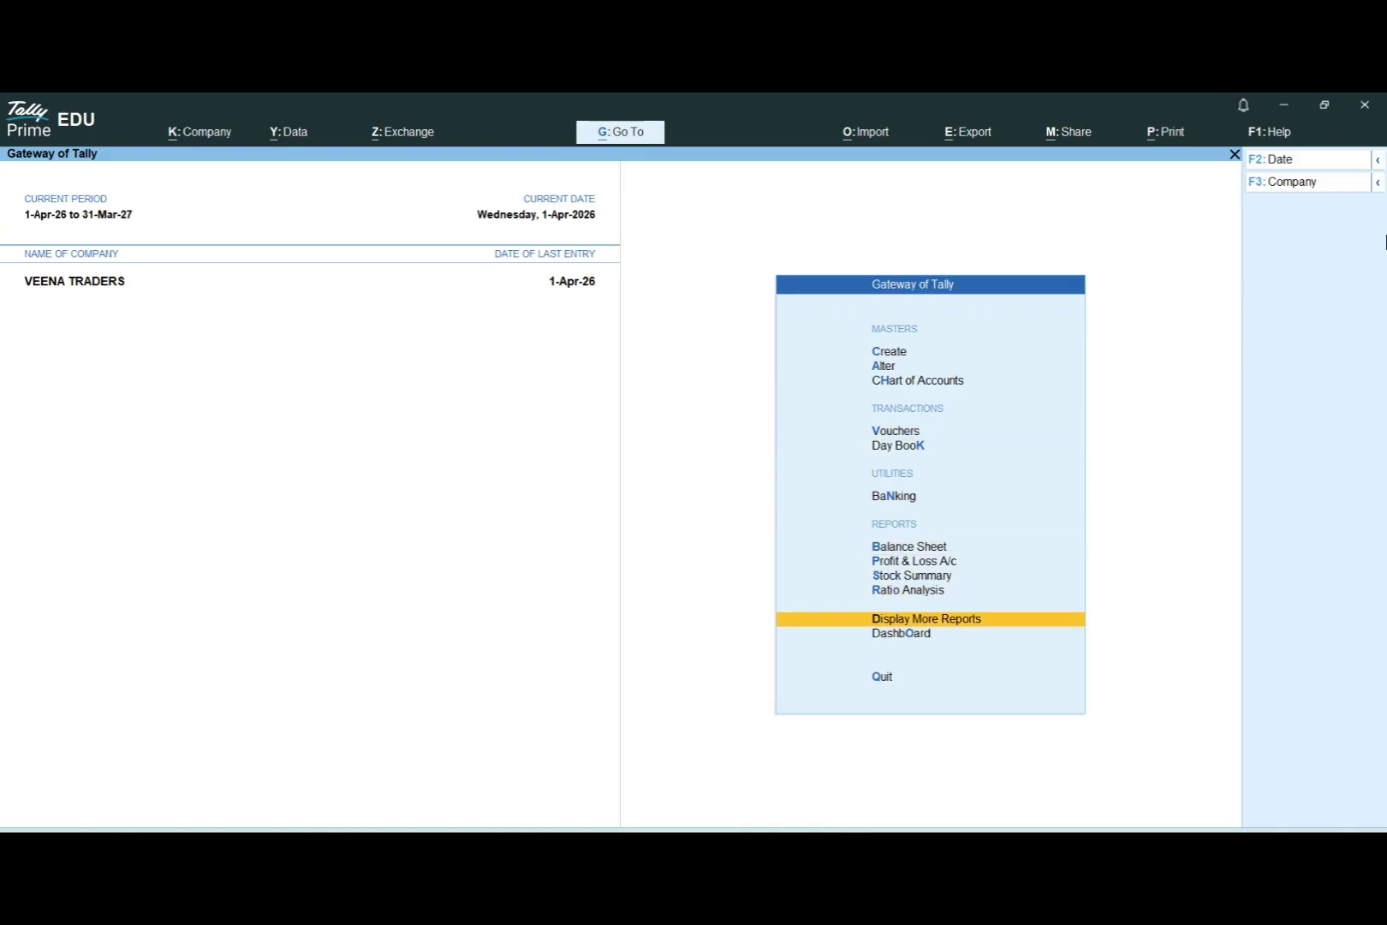
key(Return)
Open the list of GST Reports within the Statutory Reports.
key(Down)
key(Down)
key(Down)
key(Down)
key(Down)
key(Down)
key(Down)
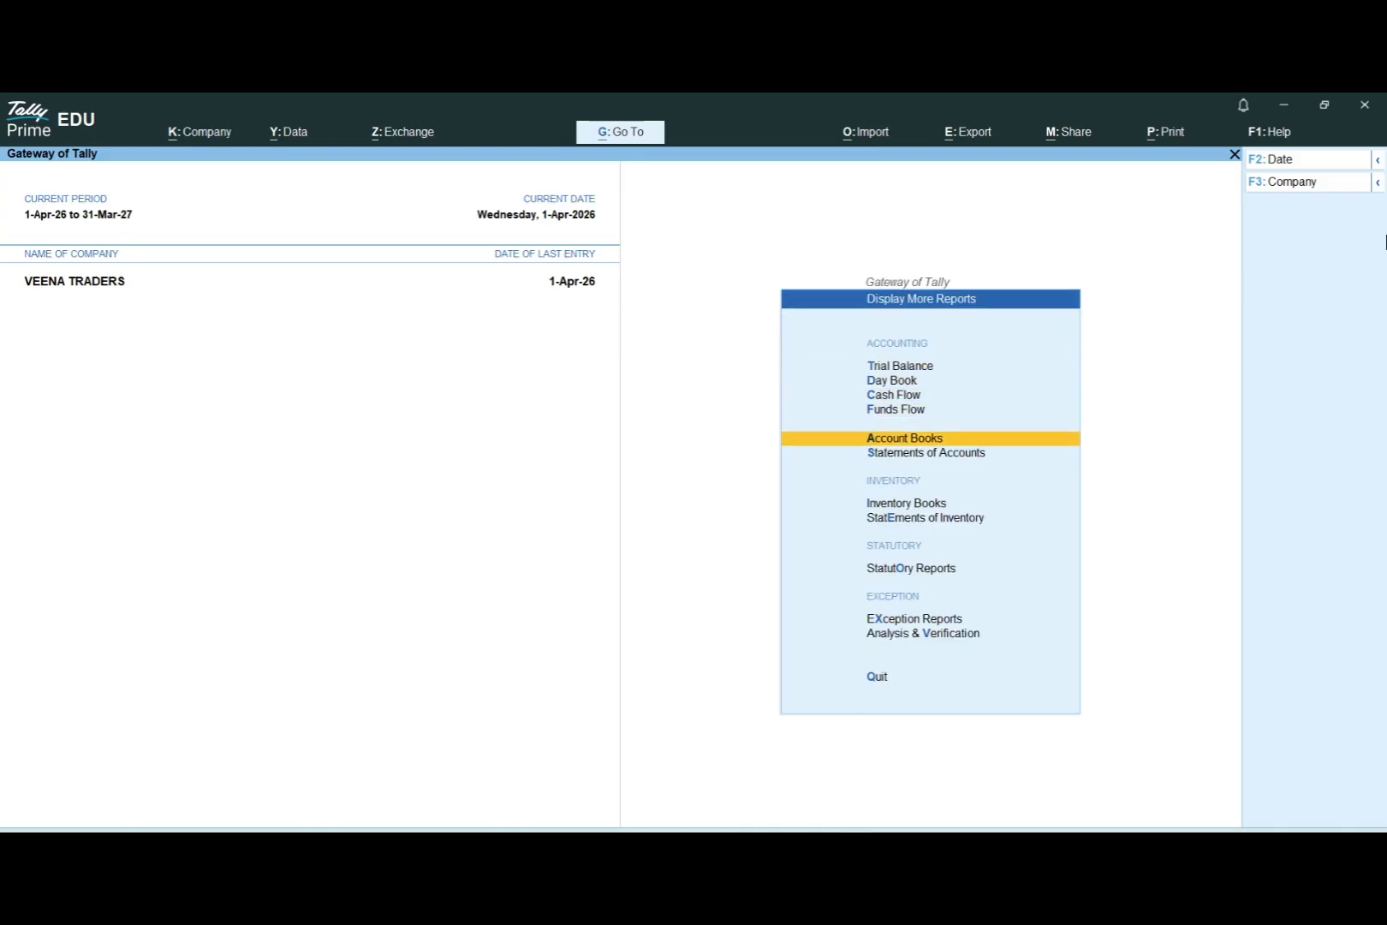
key(Down)
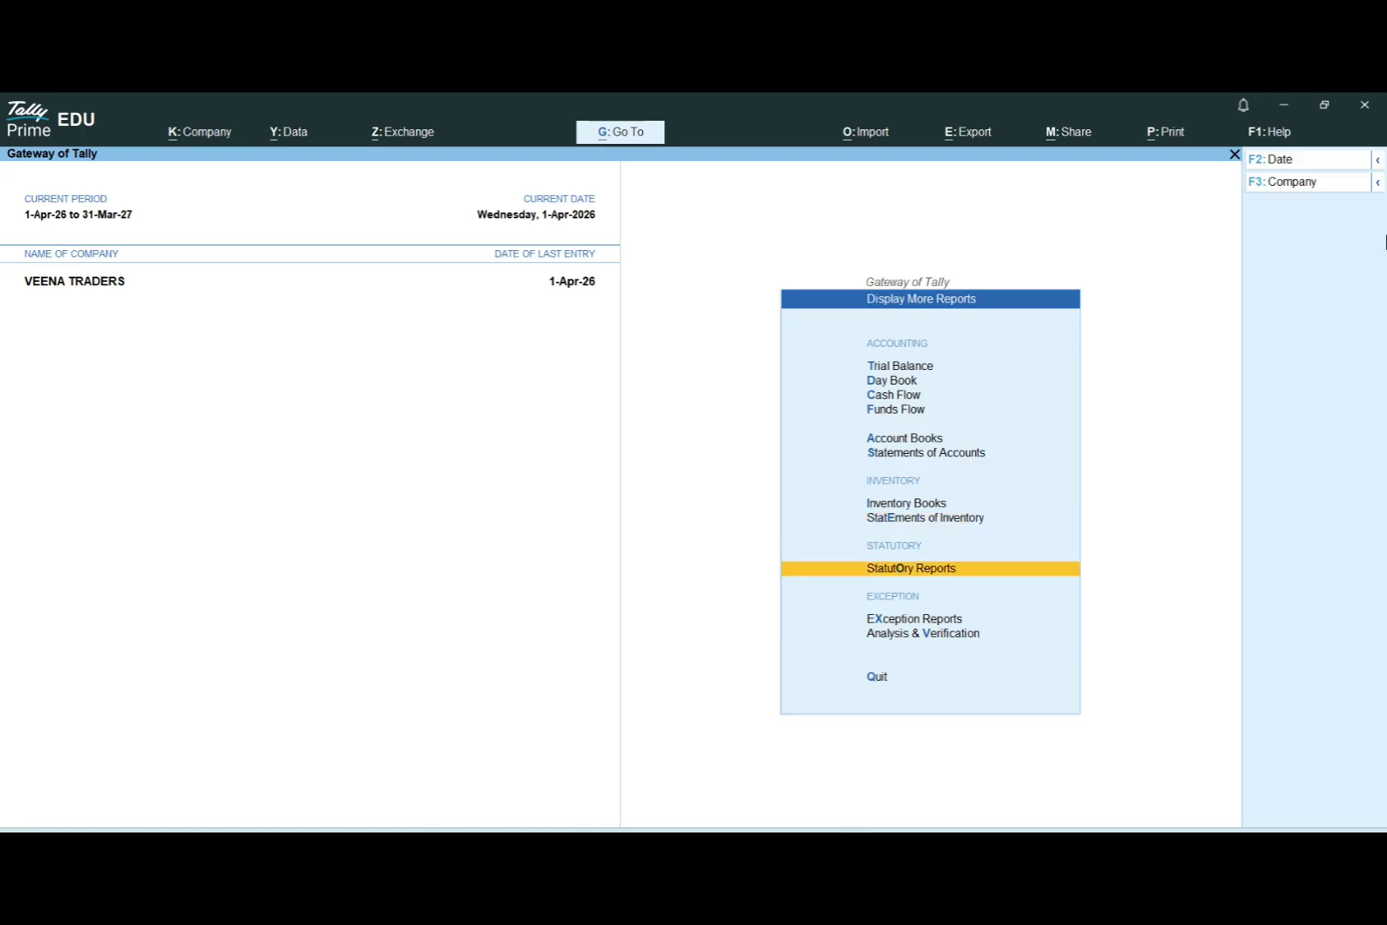
key(Return)
key(Return)
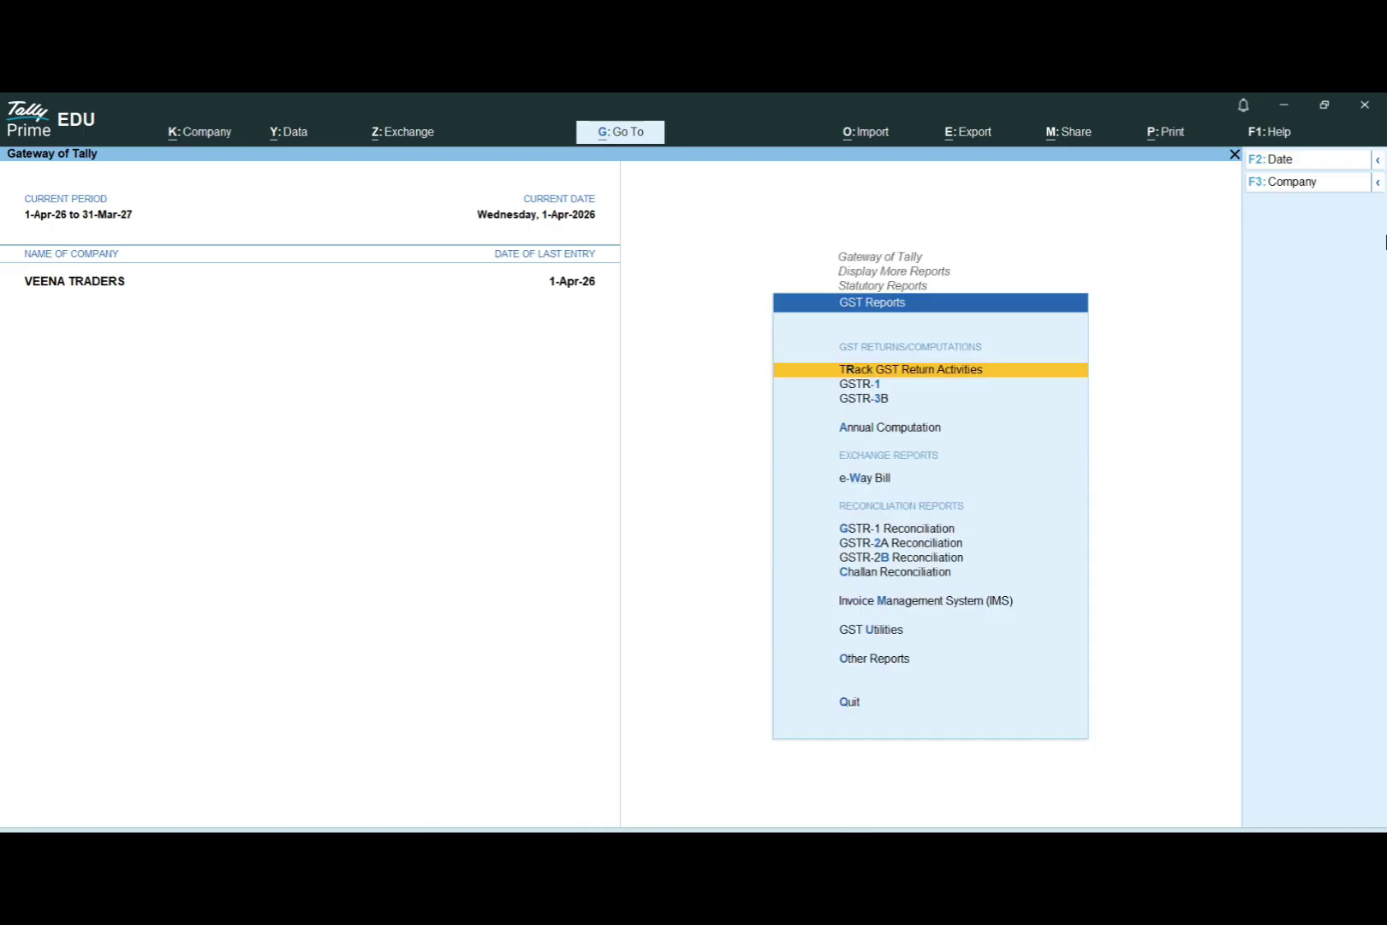
Open the Track GST Return Activities report and return to the list of GST Reports.
key(Down)
key(Down)
key(Down)
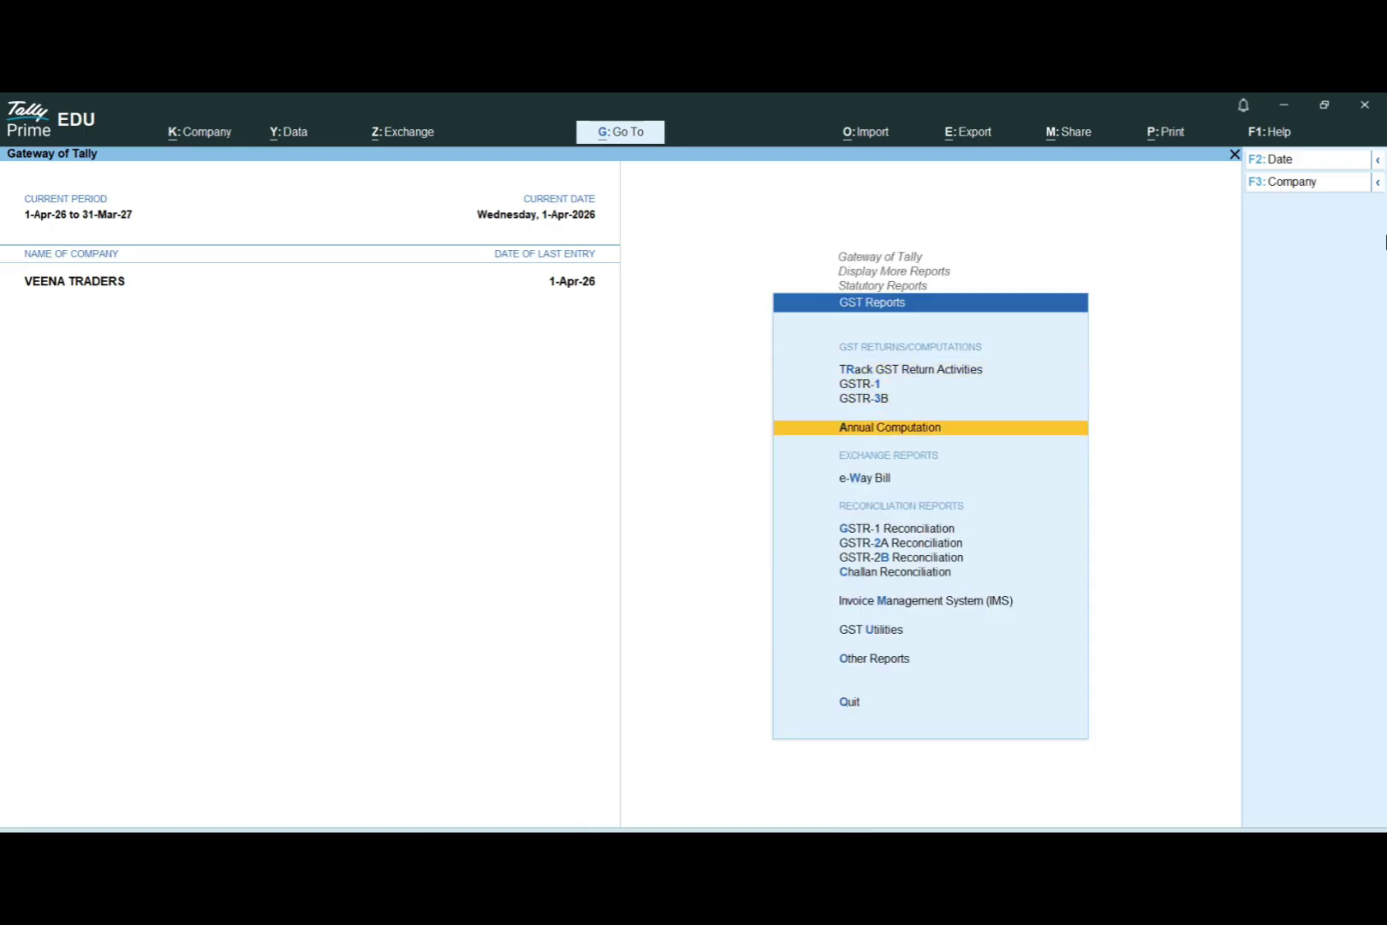
key(Up)
key(Up)
key(Up)
key(Return)
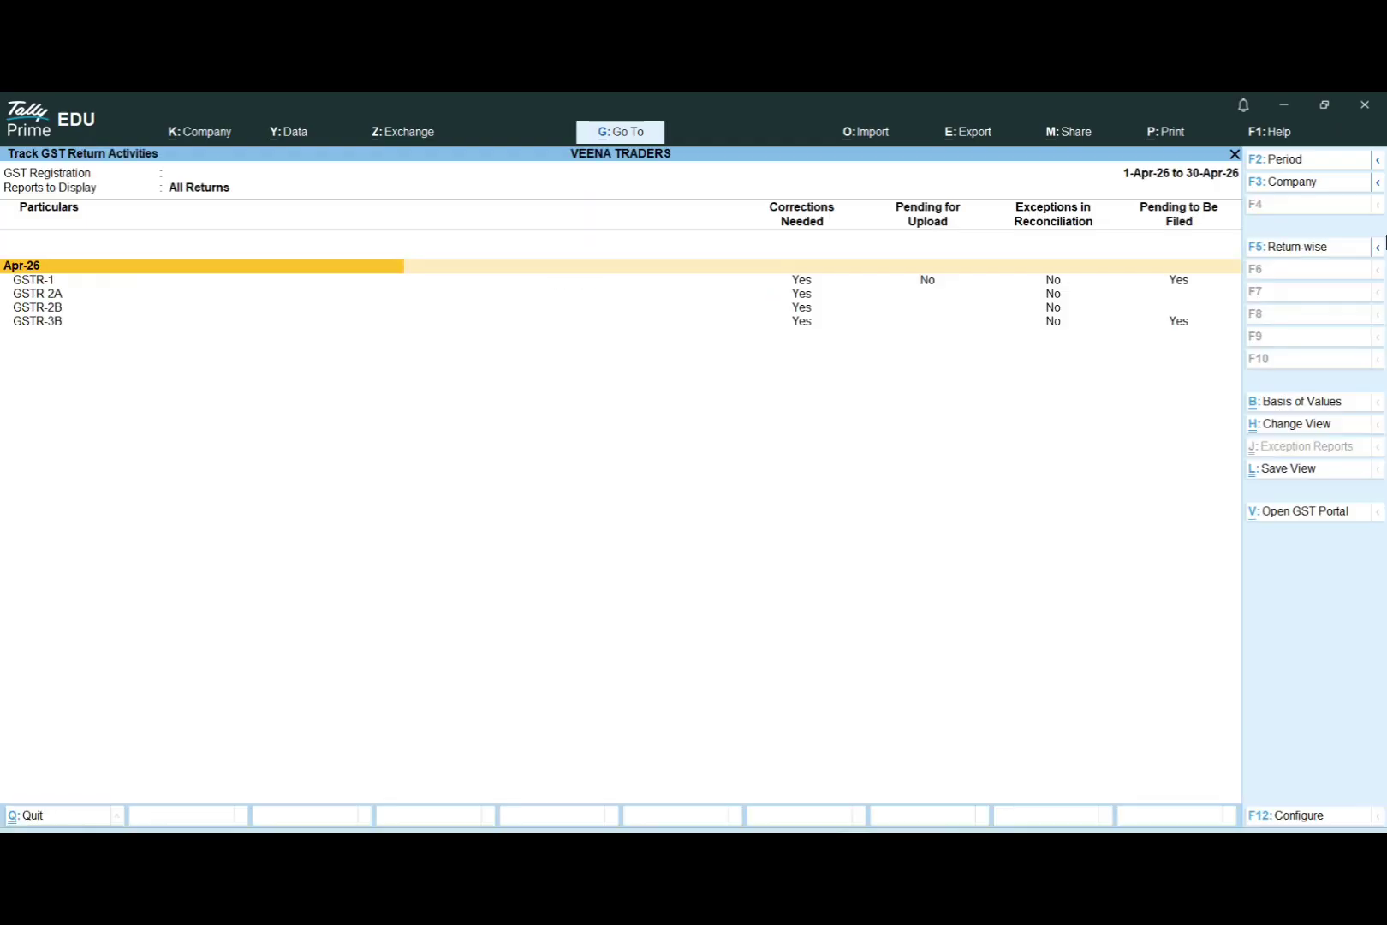
key(alt+F5)
key(Escape)
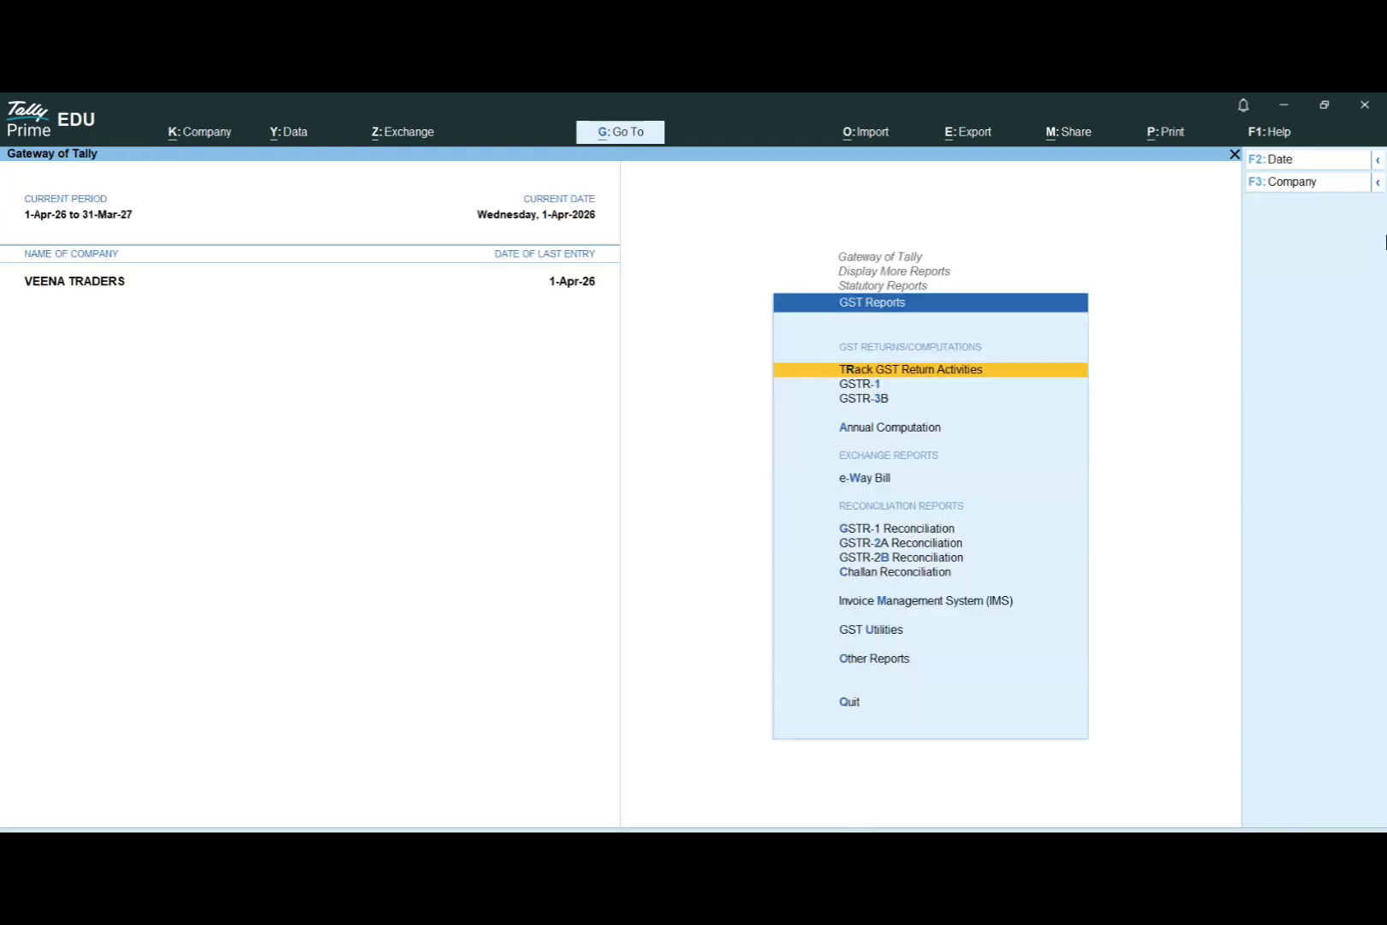
Reopen Track GST Return Activities, go through the Apr-26 rows down to GSTR-2B, and close the report.
key(Return)
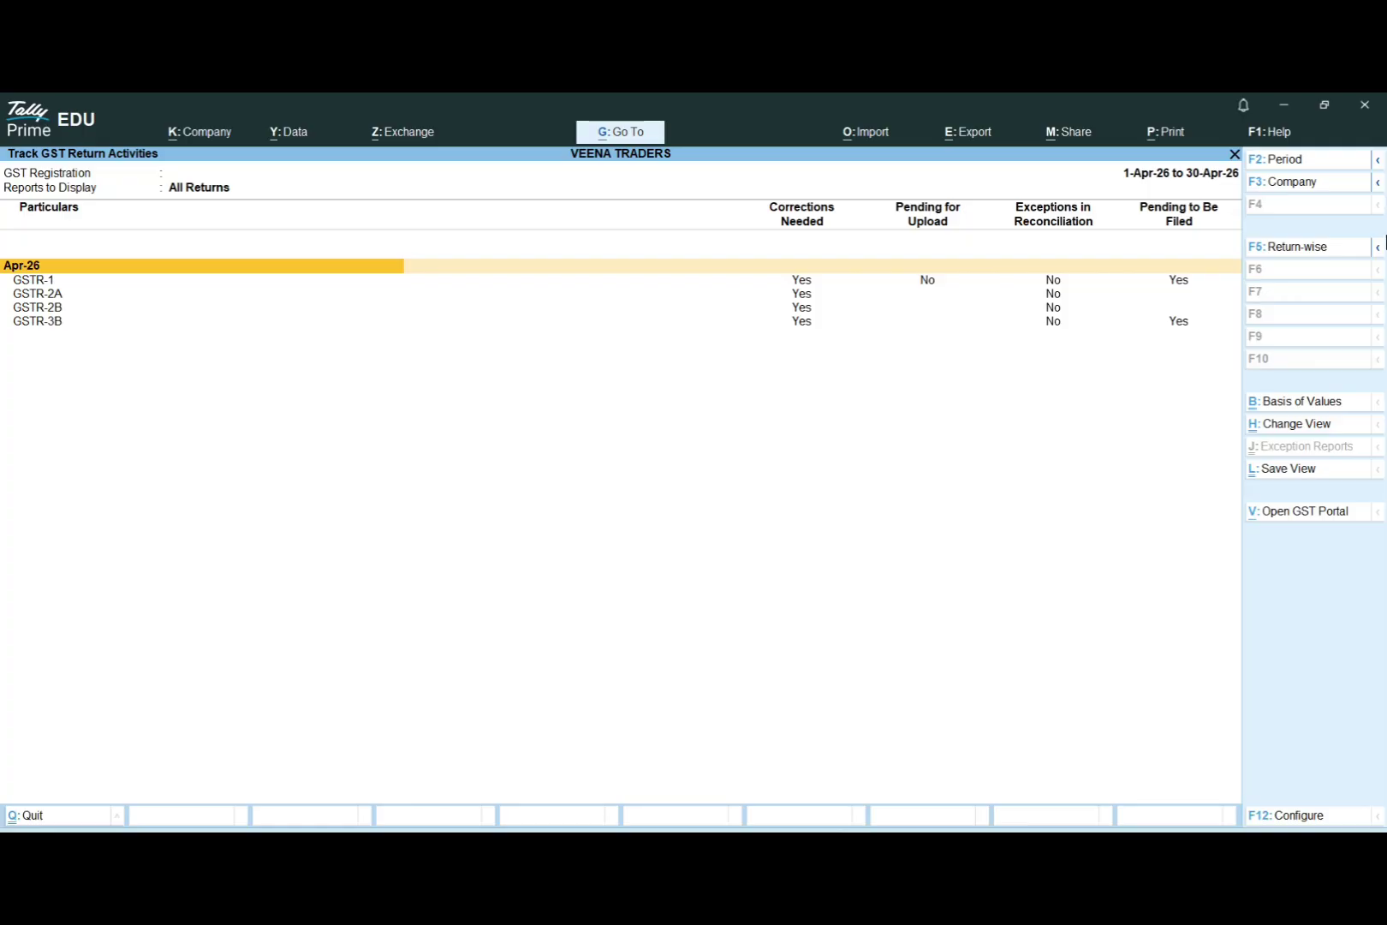
key(Down)
key(Down)
key(Down)
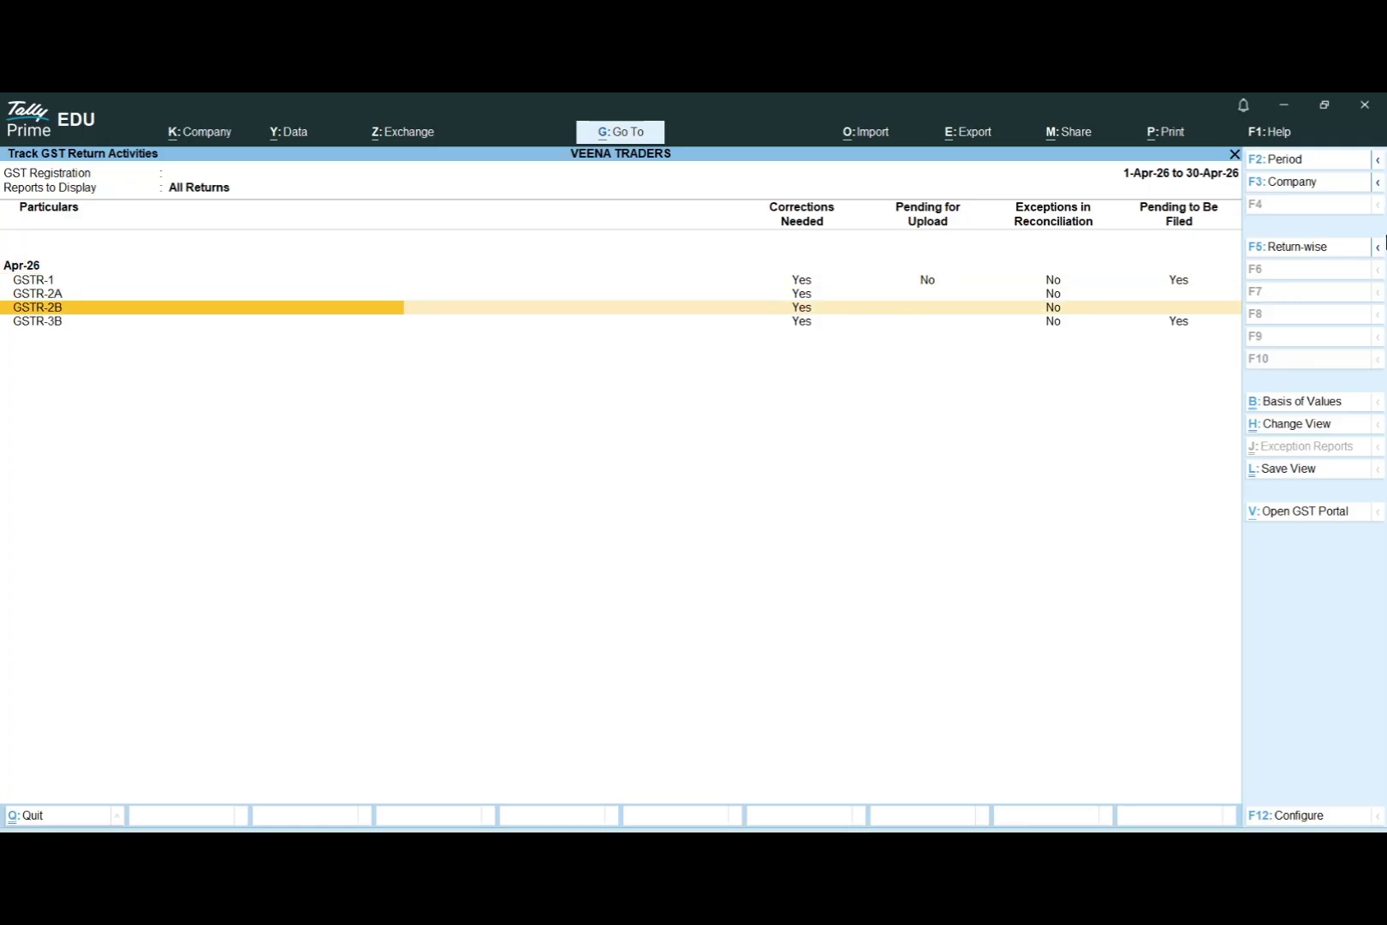
key(Escape)
Open the GSTR-1 report from the GST Reports and close it again.
key(Down)
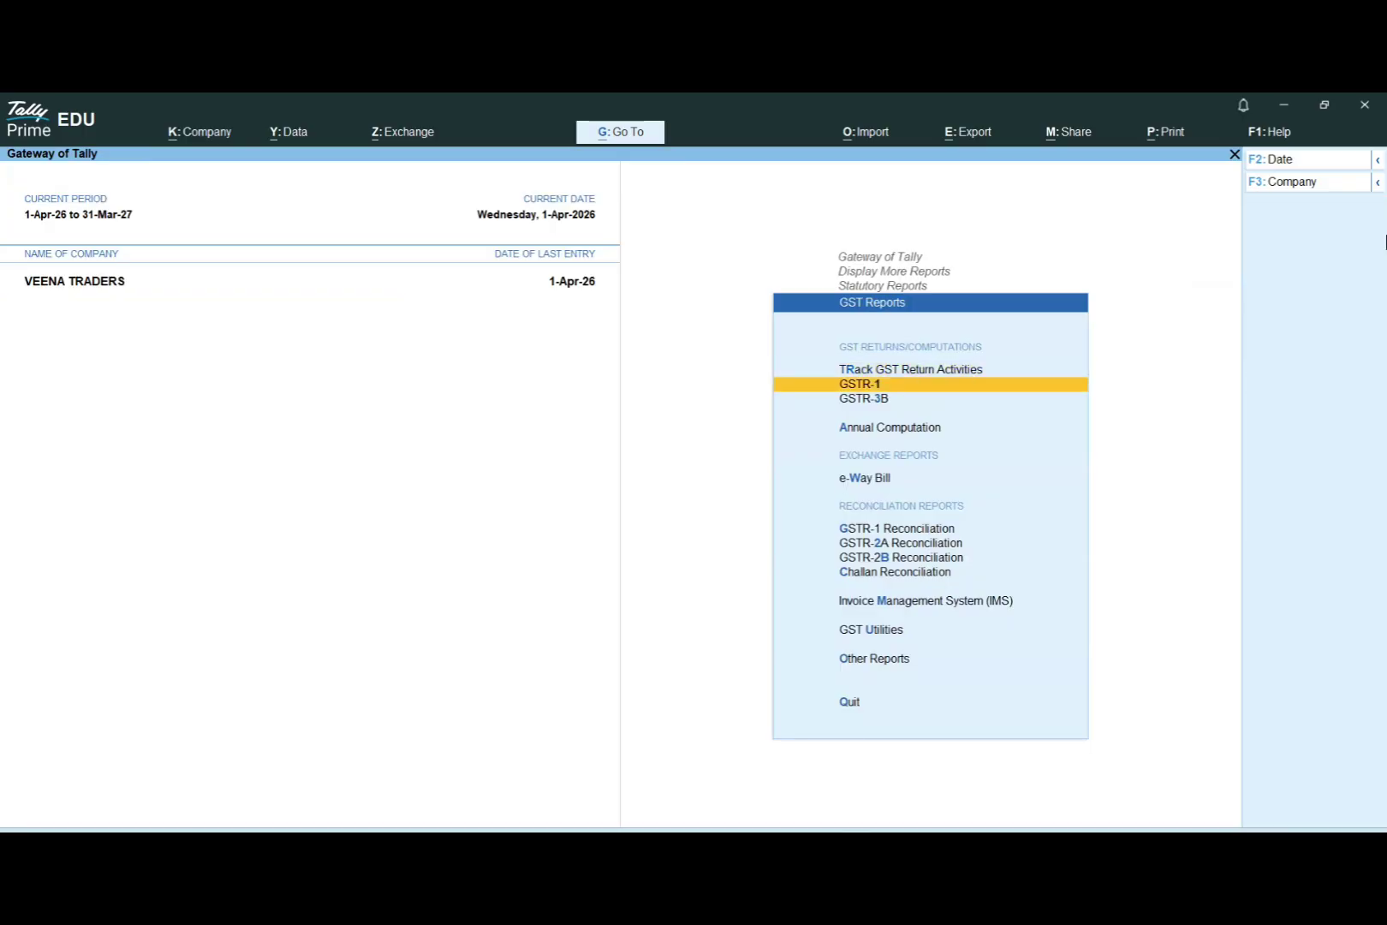
key(Return)
key(Escape)
key(Down)
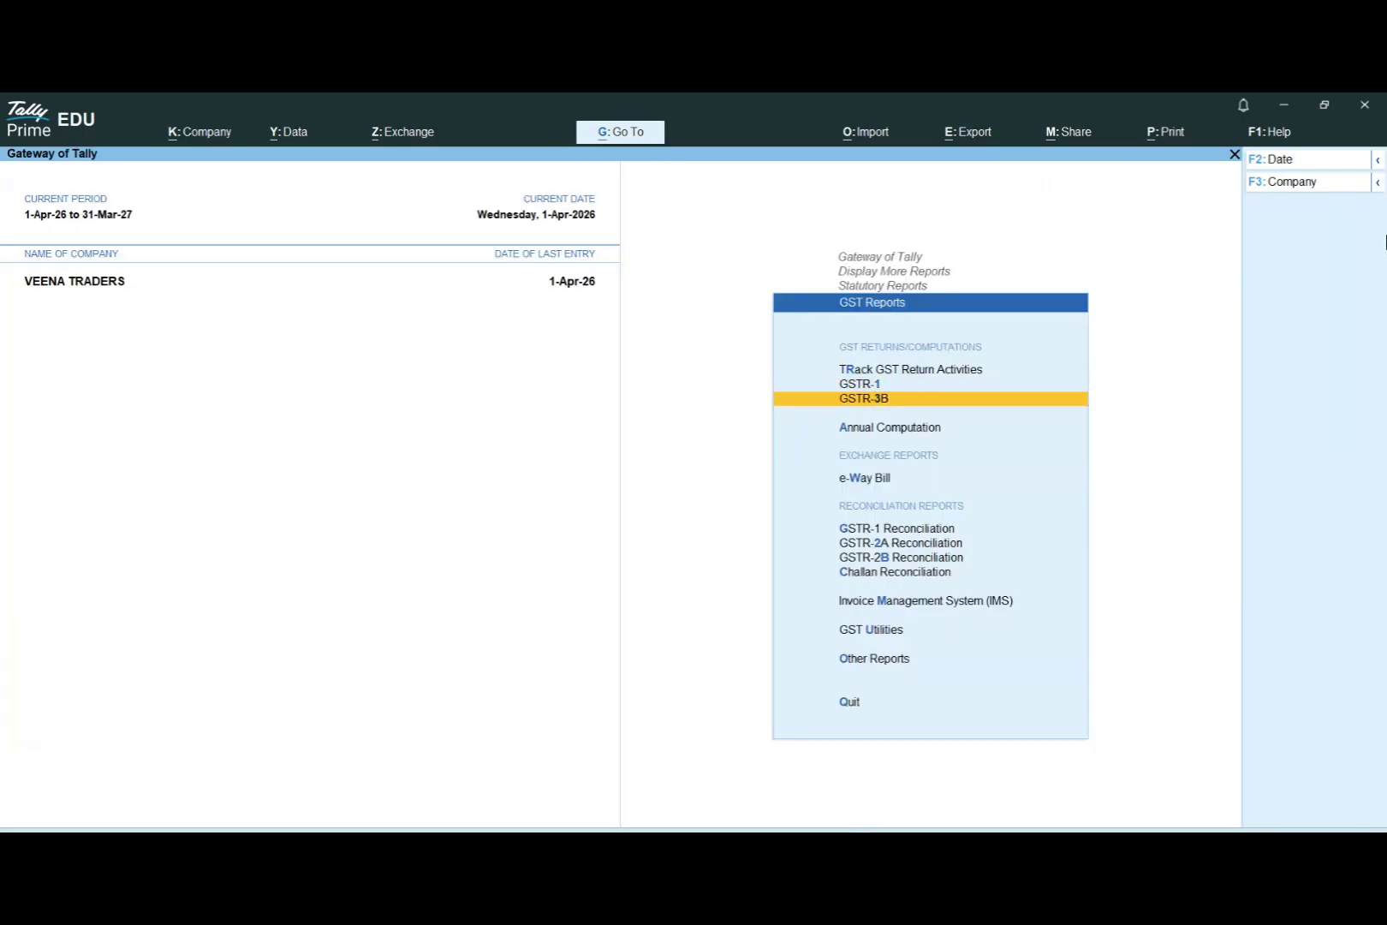
Open the GST Utilities from the list of GST Reports.
key(Up)
key(Down)
key(Up)
key(Down)
key(Down)
key(Down)
key(Down)
key(Down)
key(Down)
key(Down)
key(Down)
key(Down)
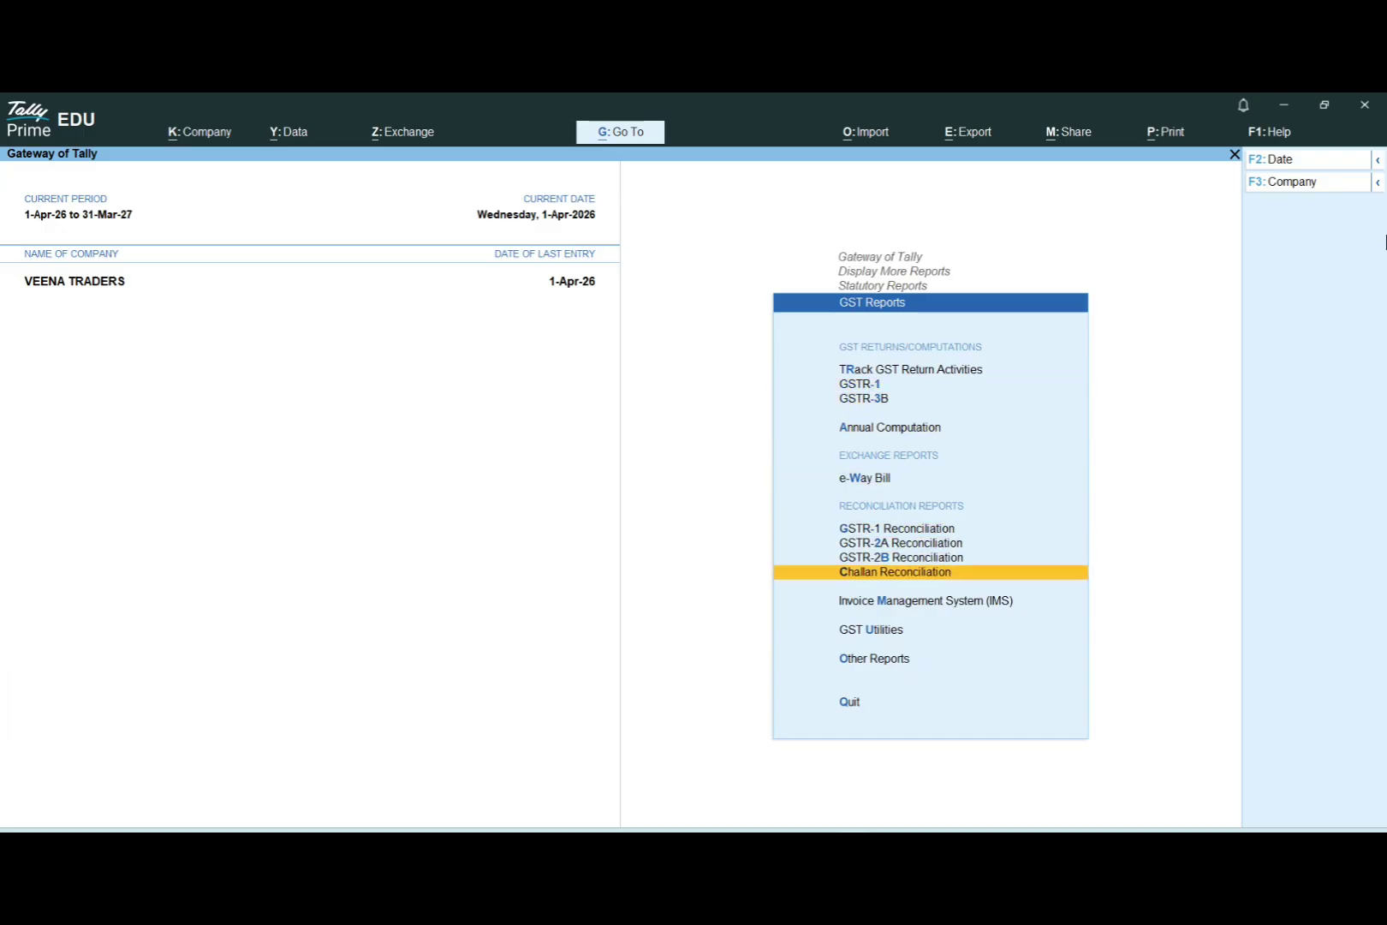
key(Return)
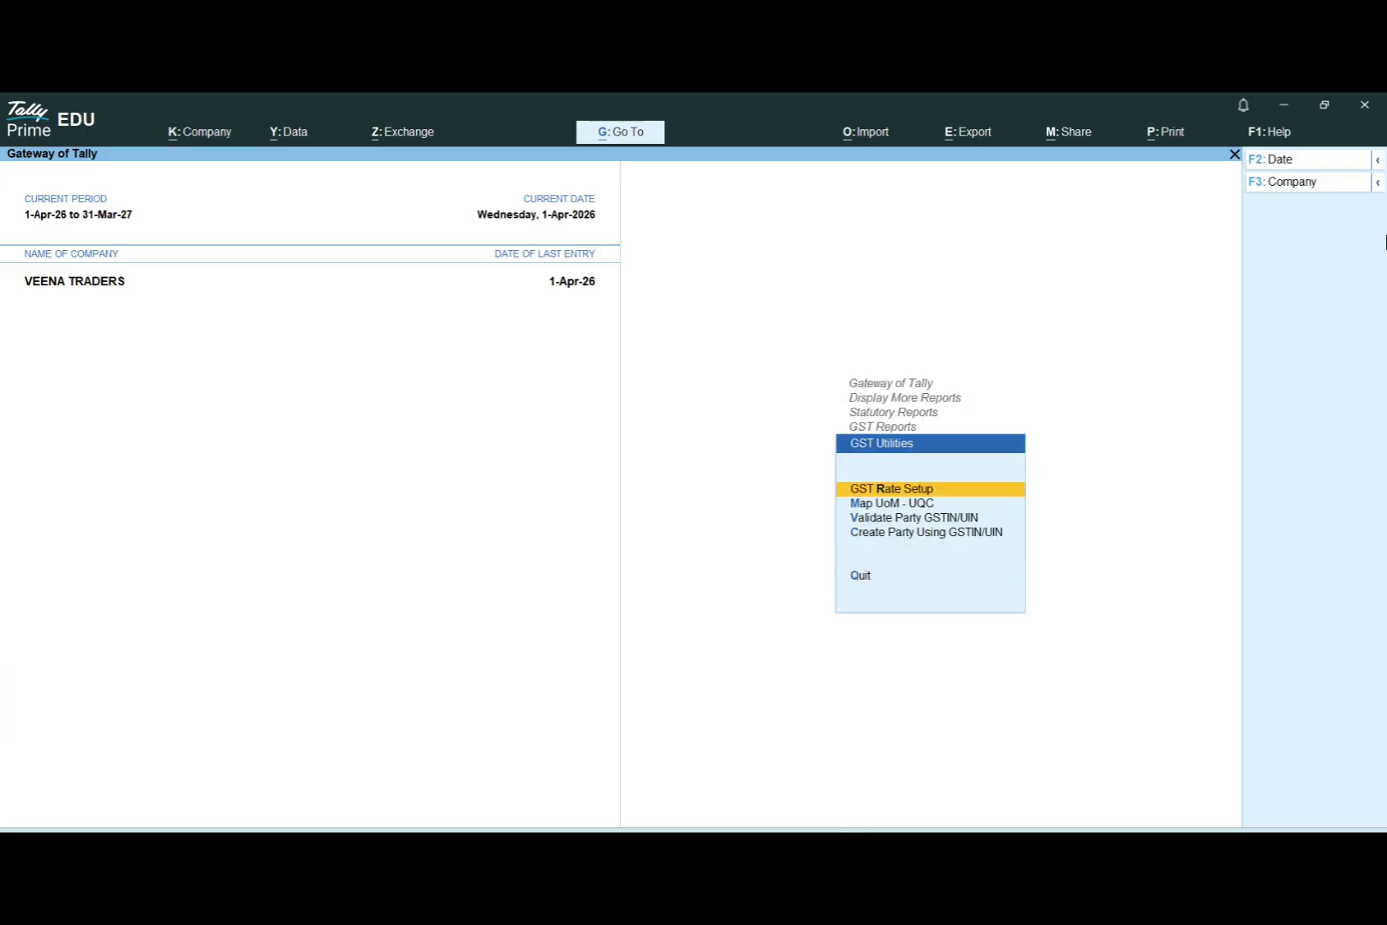
Open GST Rate Setup for the inventory masters under the Primary stock group.
key(Return)
key(Down)
key(Down)
key(Down)
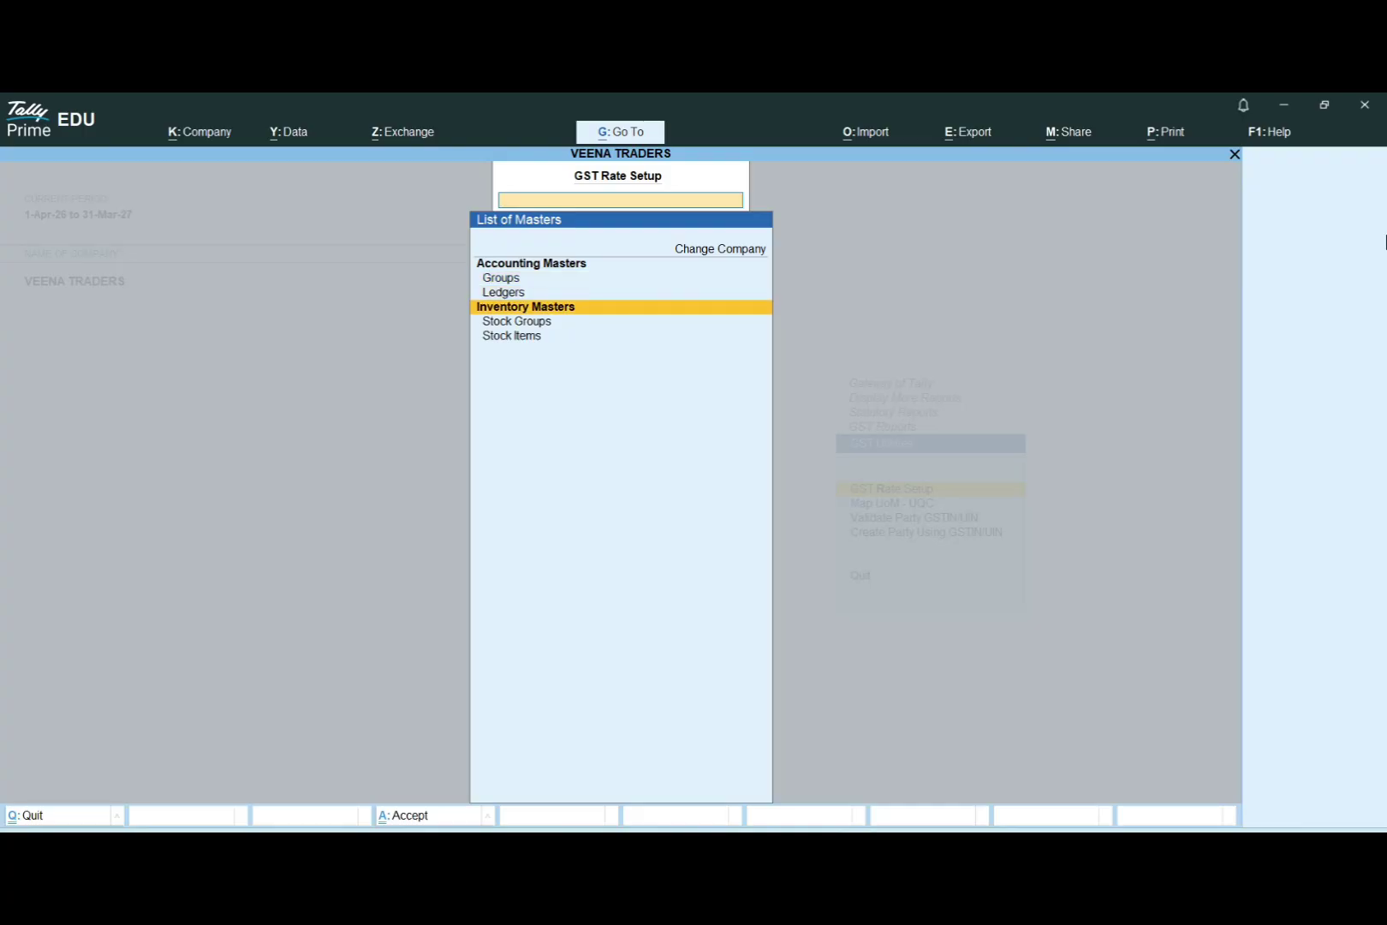
key(Down)
key(Return)
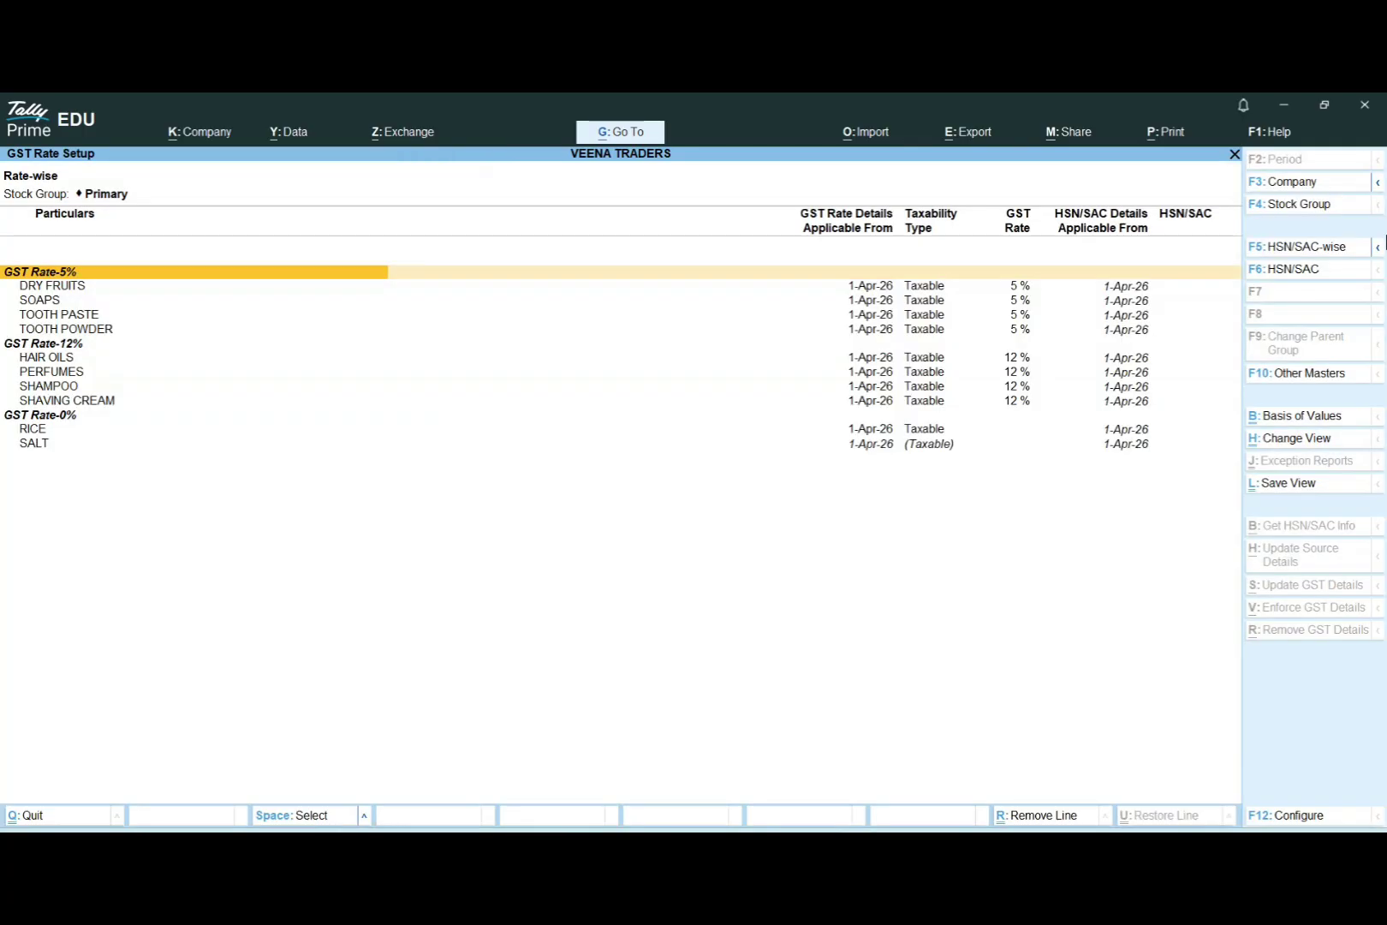
Examine the GST rate and taxability type of each inventory entry from DRY FRUITS to SALT in the rate-wise list.
key(Down)
key(Down)
key(Down)
key(Down)
key(Down)
key(Down)
key(Down)
key(Down)
key(Down)
key(Down)
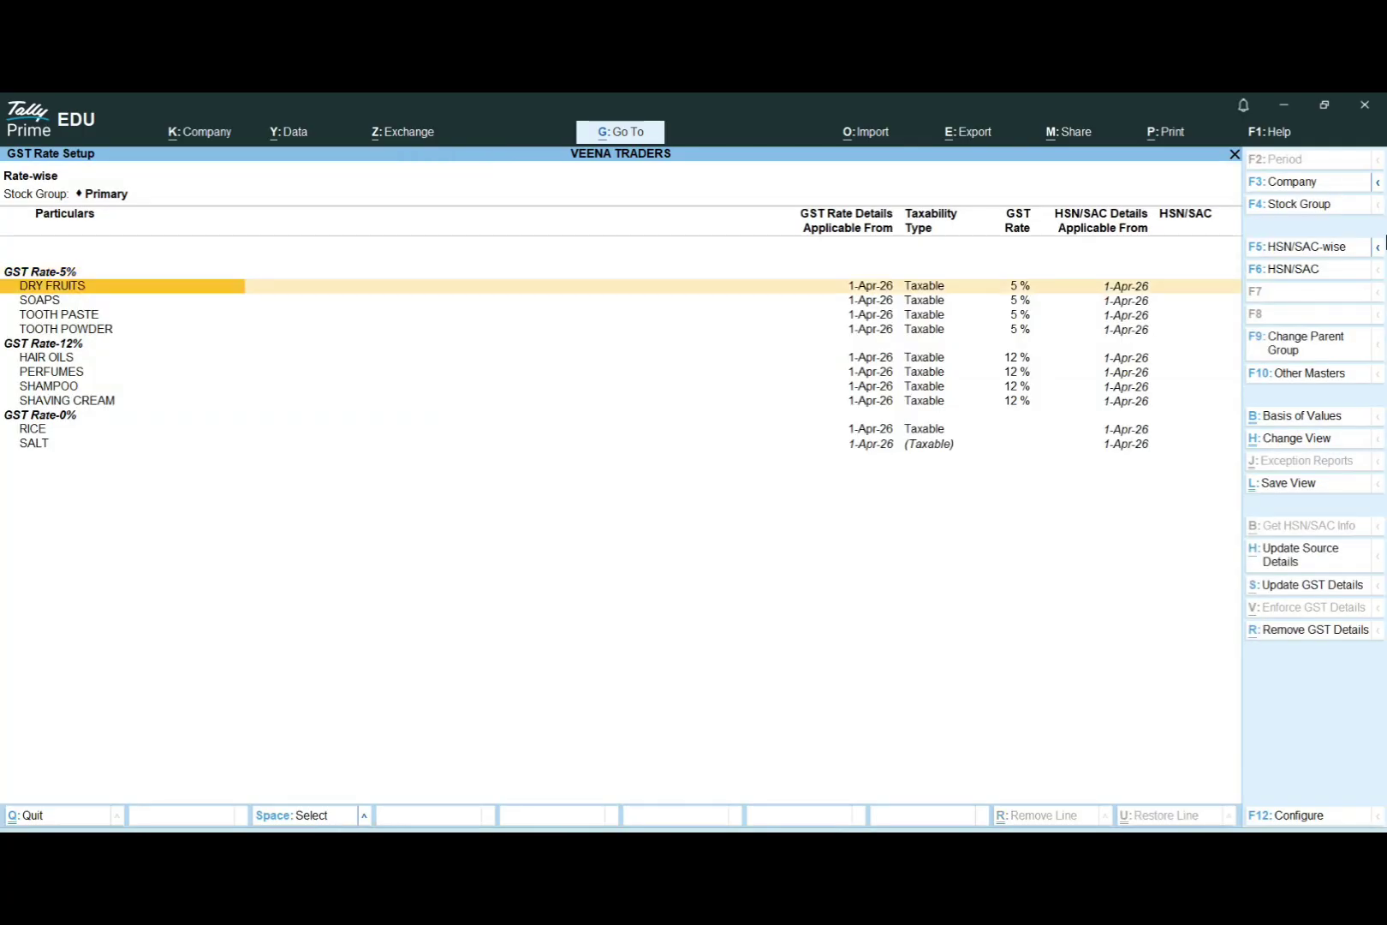
key(Down)
key(Down)
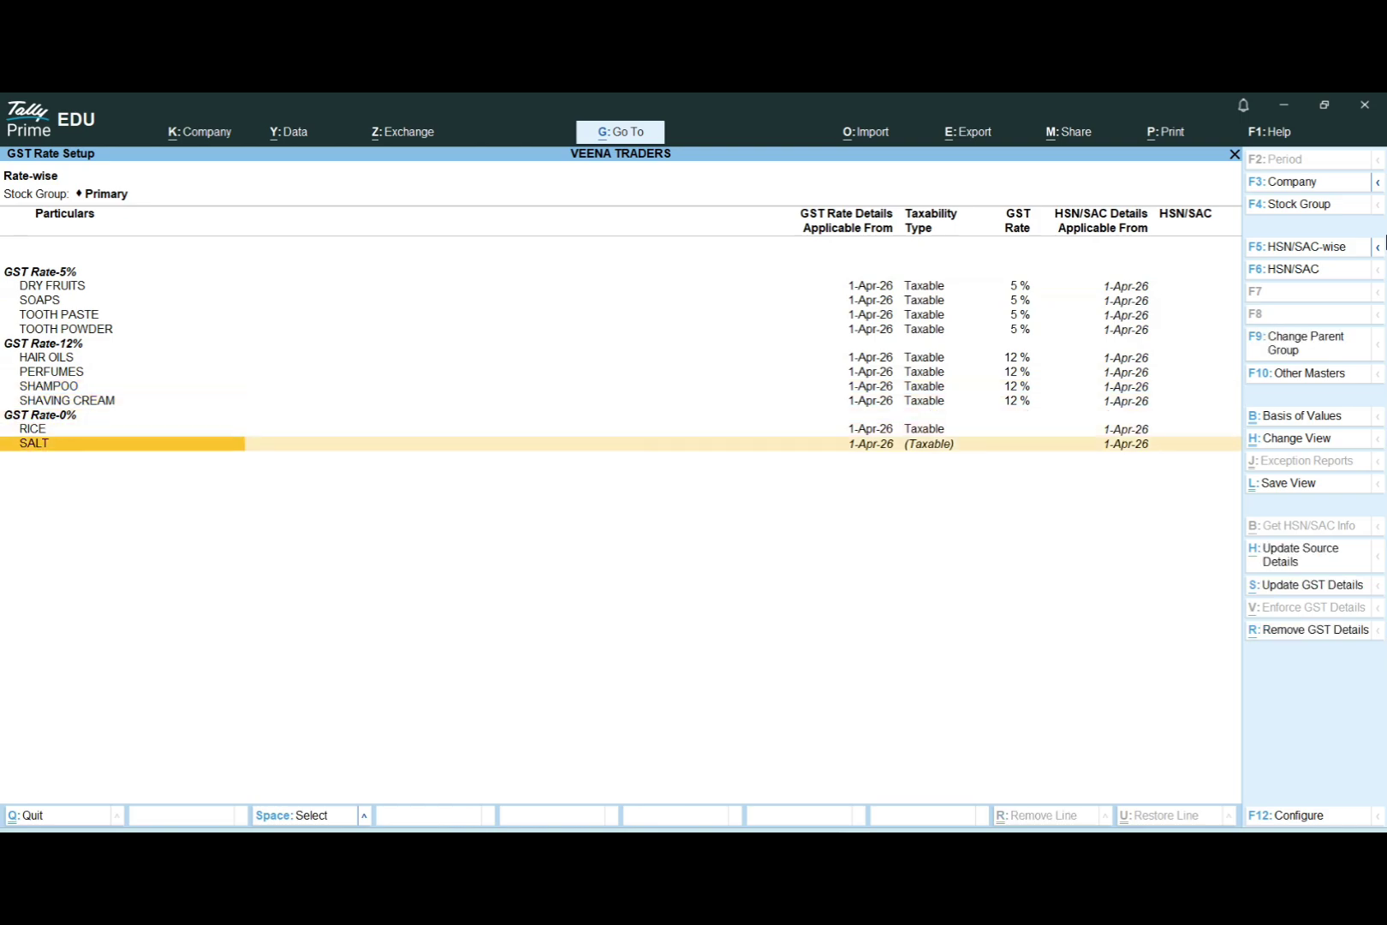